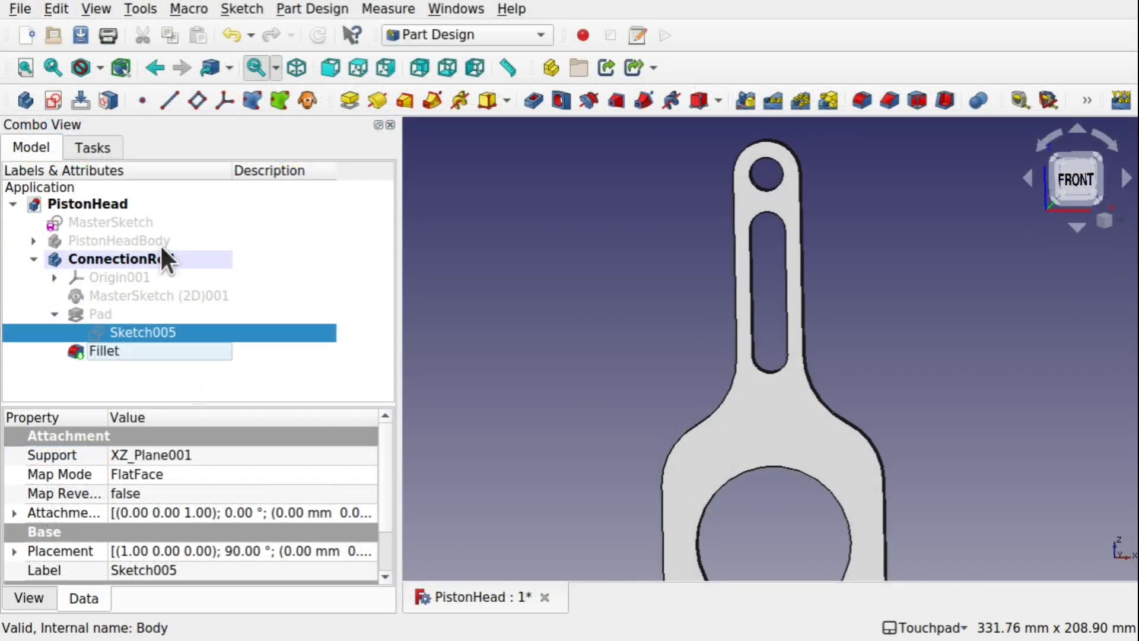
# Step: Hide the PistonHeadBody and its MasterSketch (2D) clone, and show the original MasterSketch
pyautogui.click(124, 241)
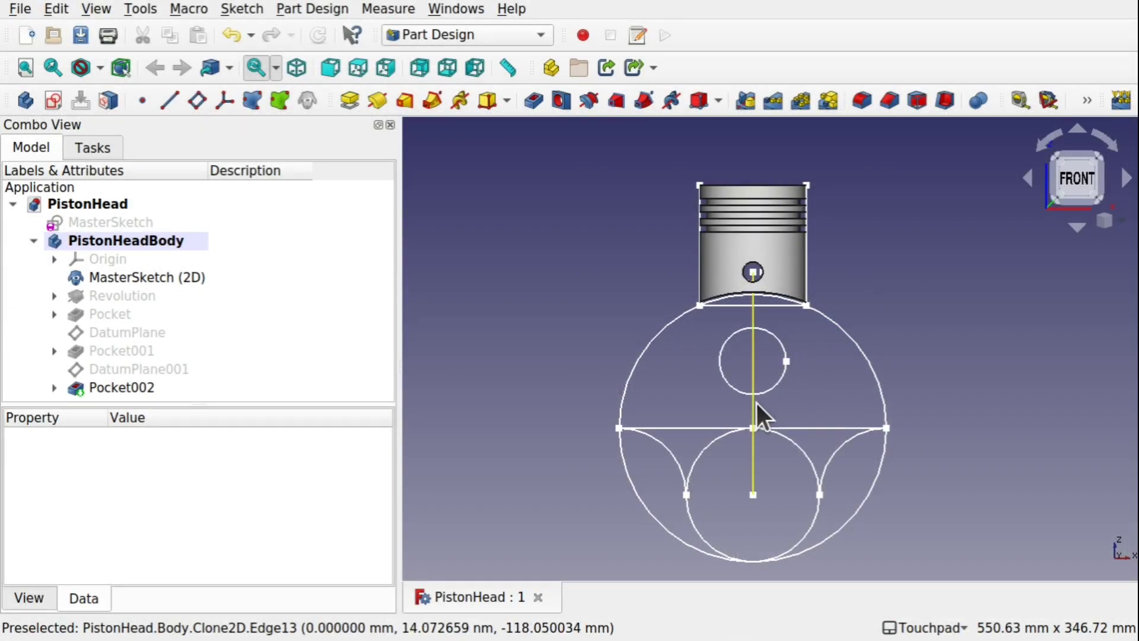
pyautogui.click(755, 403)
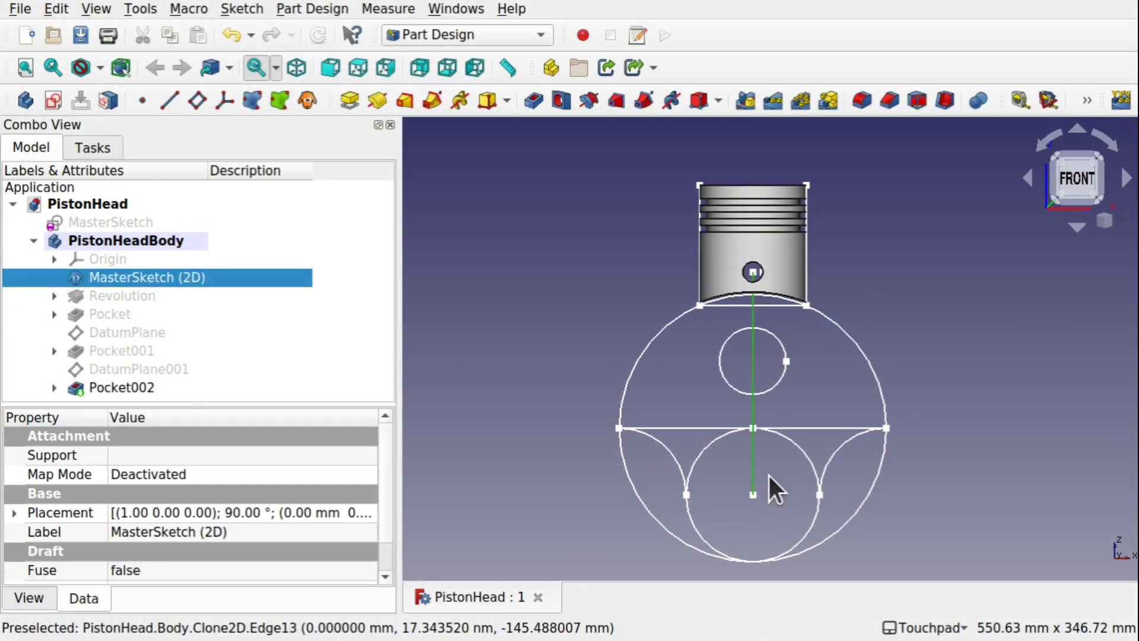
pyautogui.click(128, 239)
pyautogui.press('space')
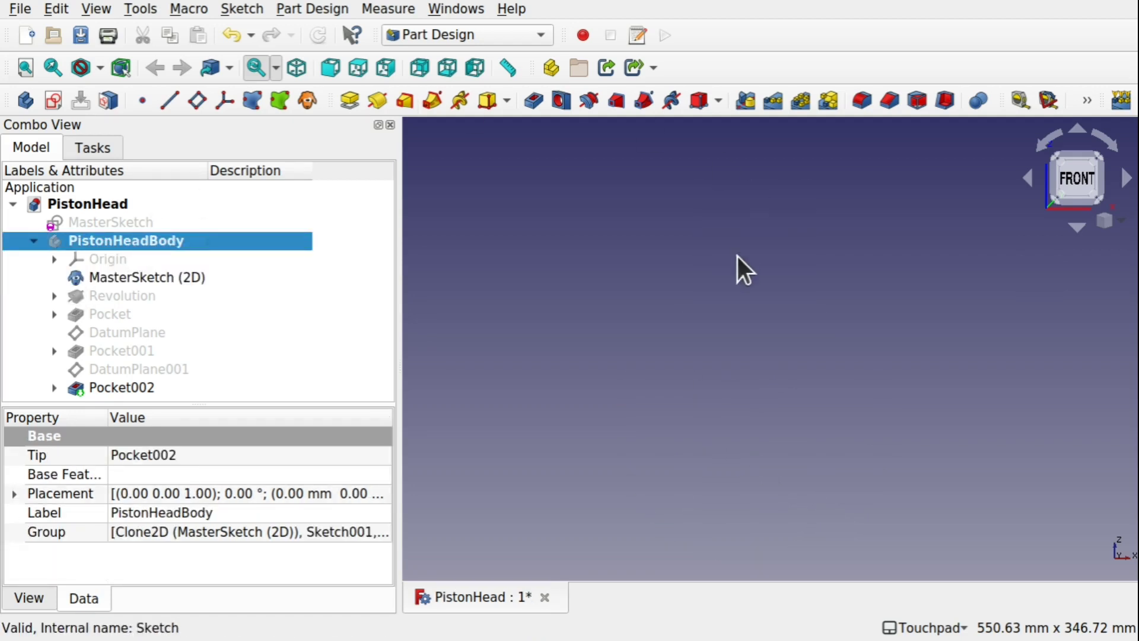
pyautogui.click(145, 277)
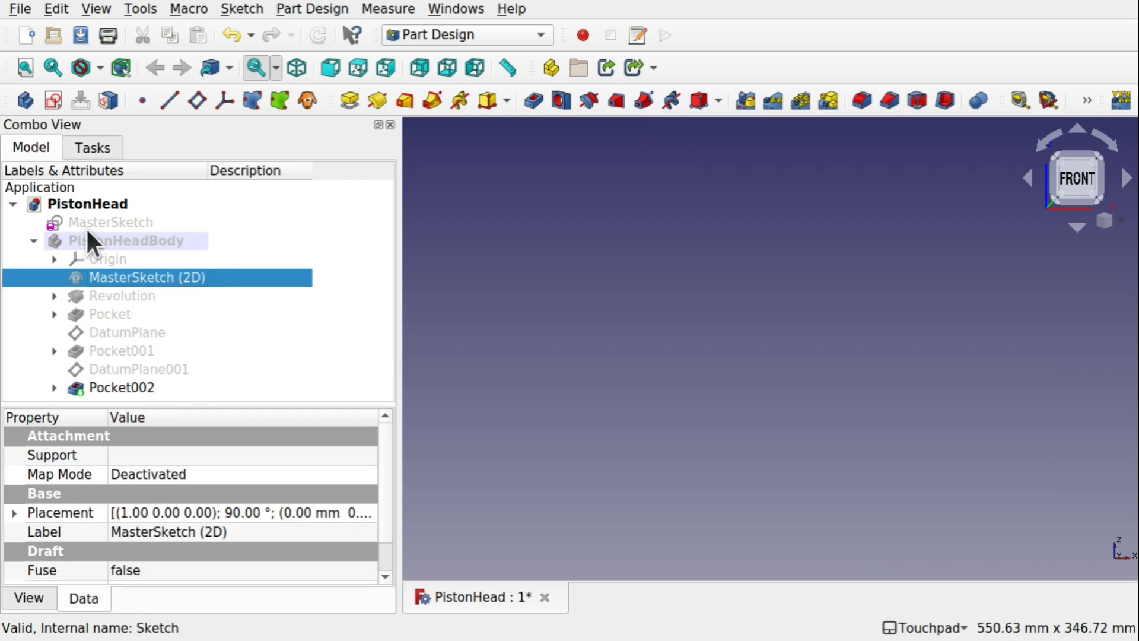
pyautogui.click(103, 223)
pyautogui.press('space')
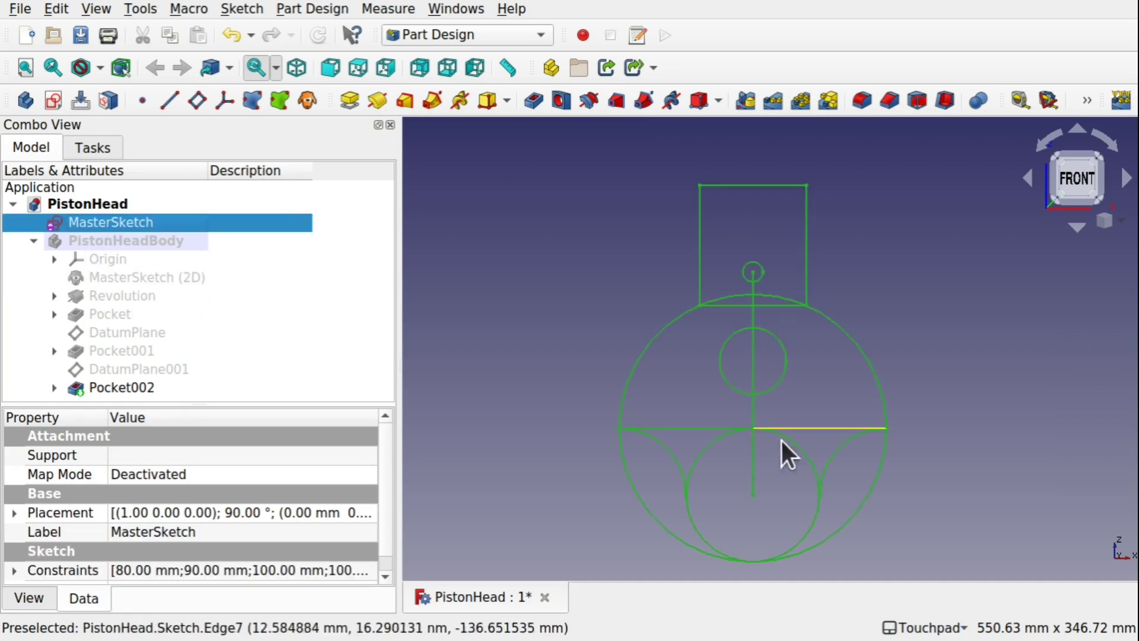
pyautogui.click(916, 391)
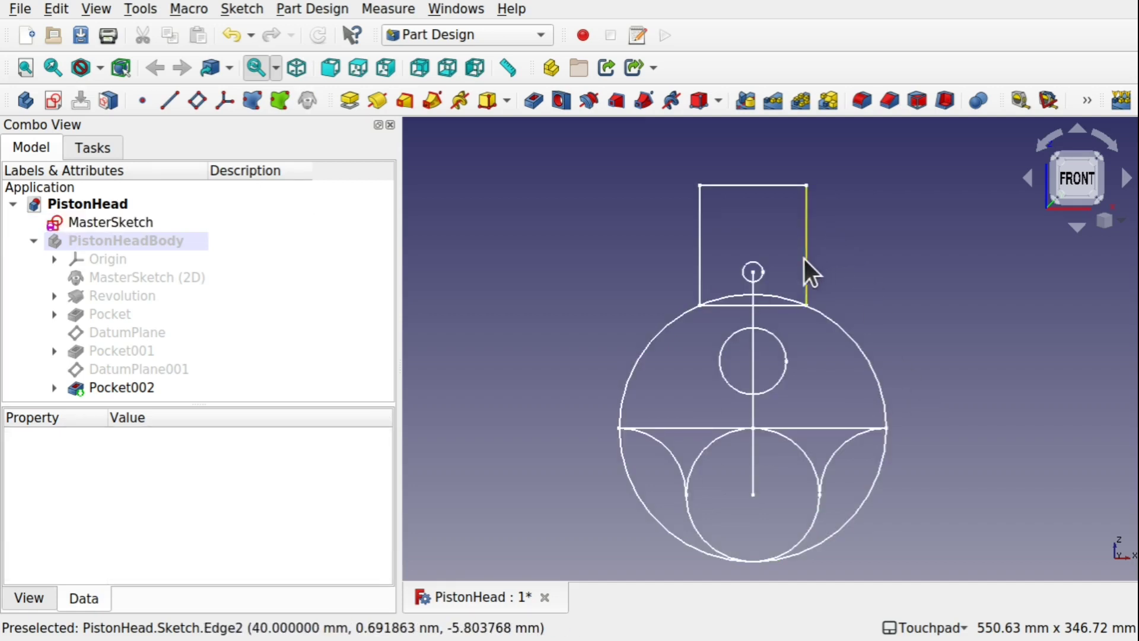
# Step: In the MasterSketch, draw a circle about 52 mm in diameter centred on the lower endpoint of the long vertical line
pyautogui.click(752, 414)
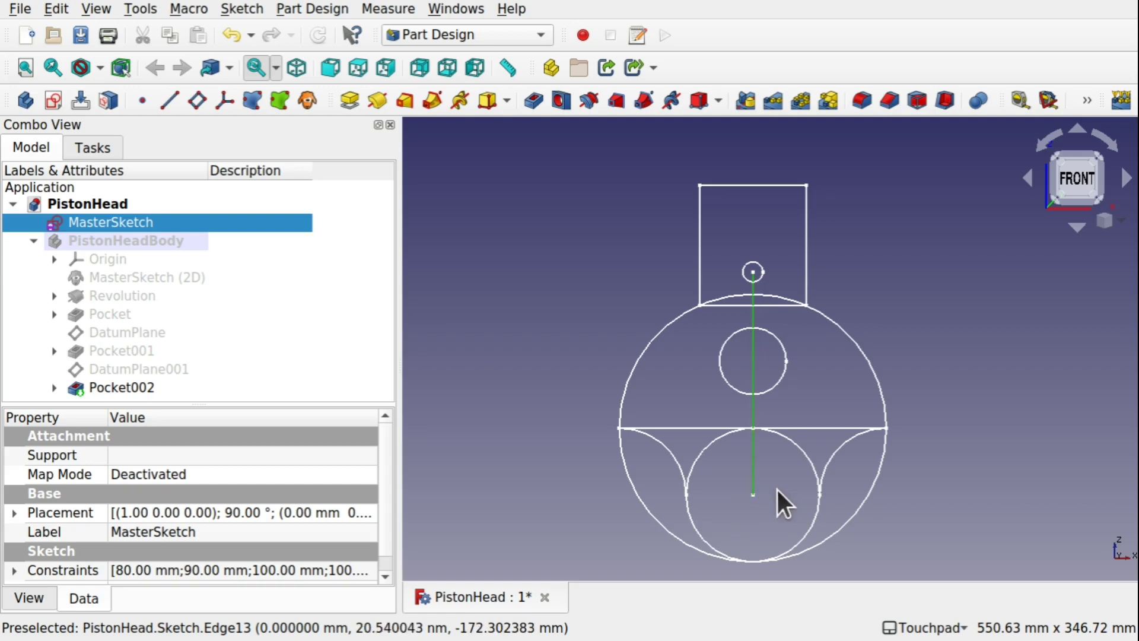
pyautogui.doubleClick(120, 217)
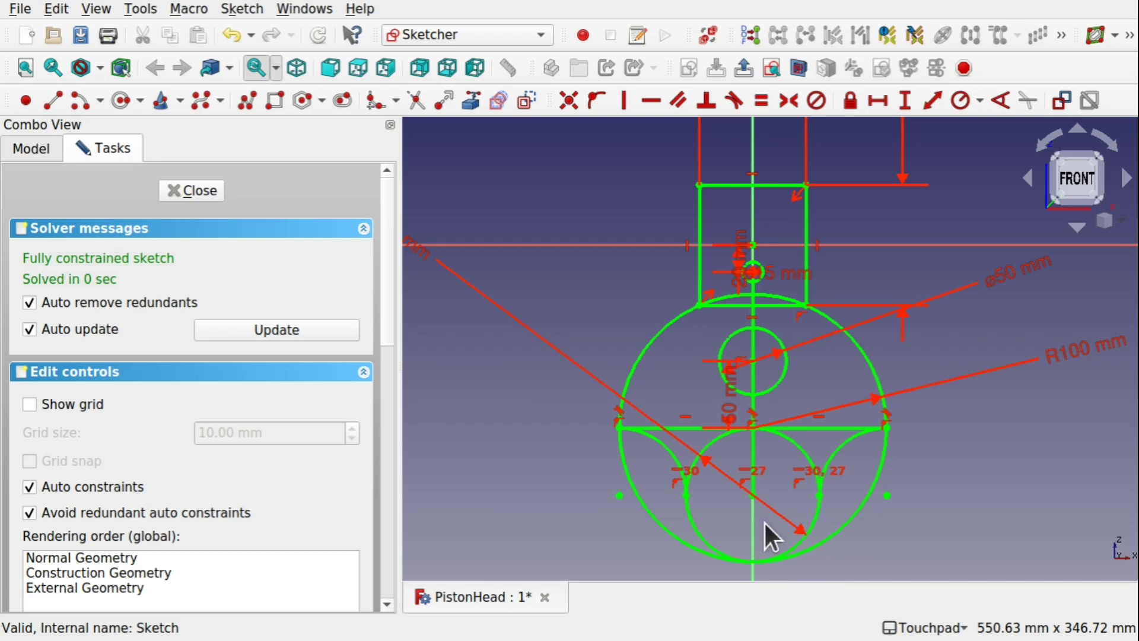
pyautogui.scroll(3, 764, 520)
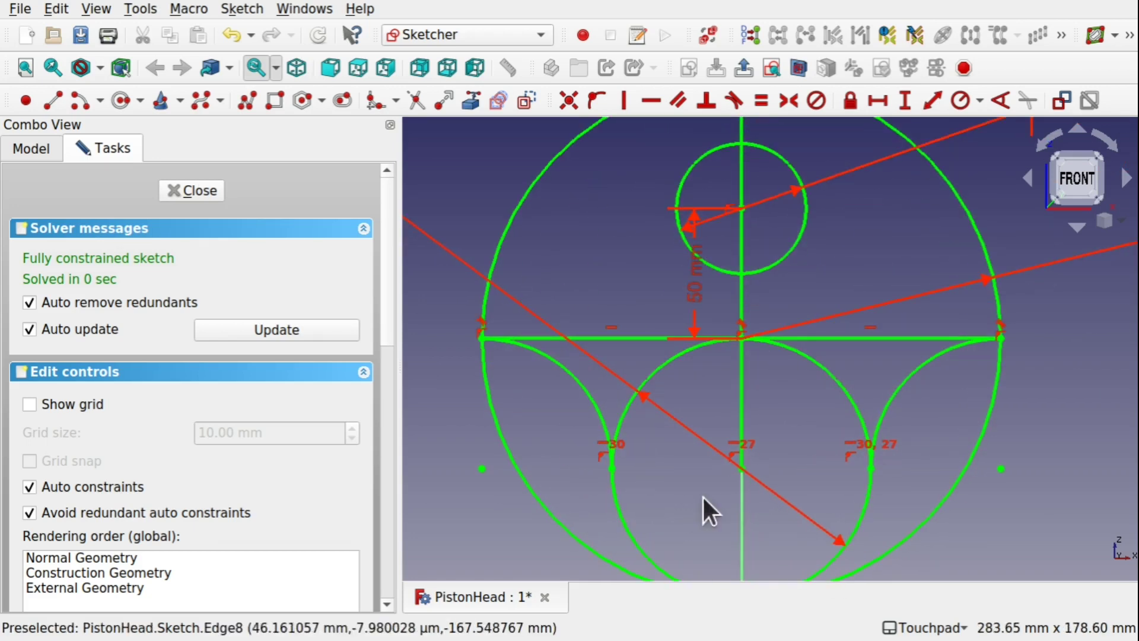
pyautogui.click(120, 101)
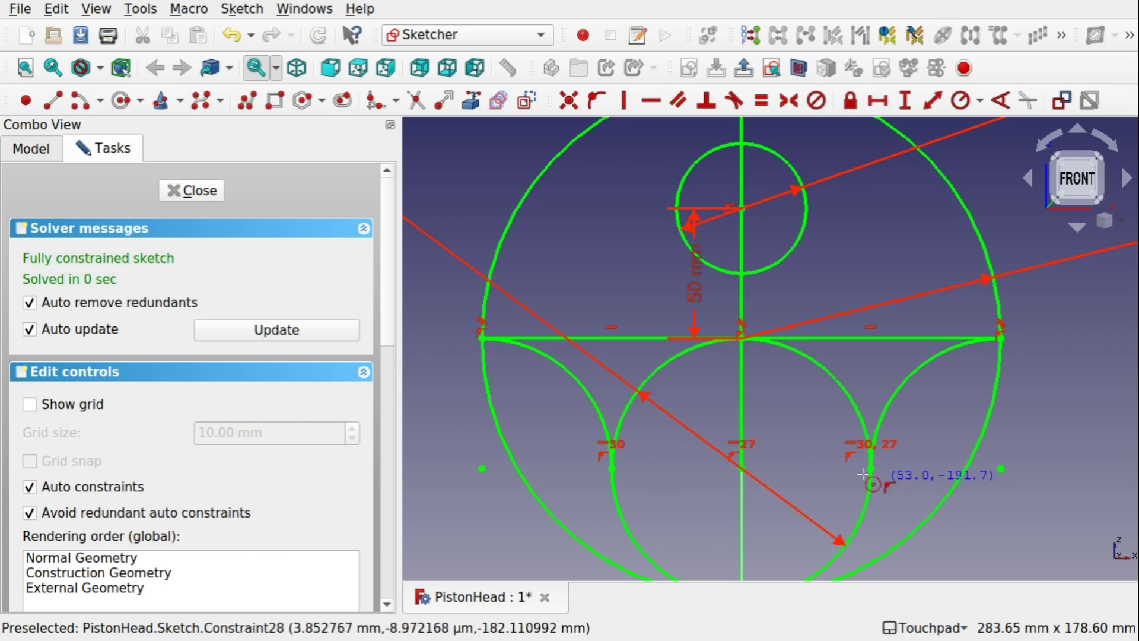
pyautogui.click(742, 469)
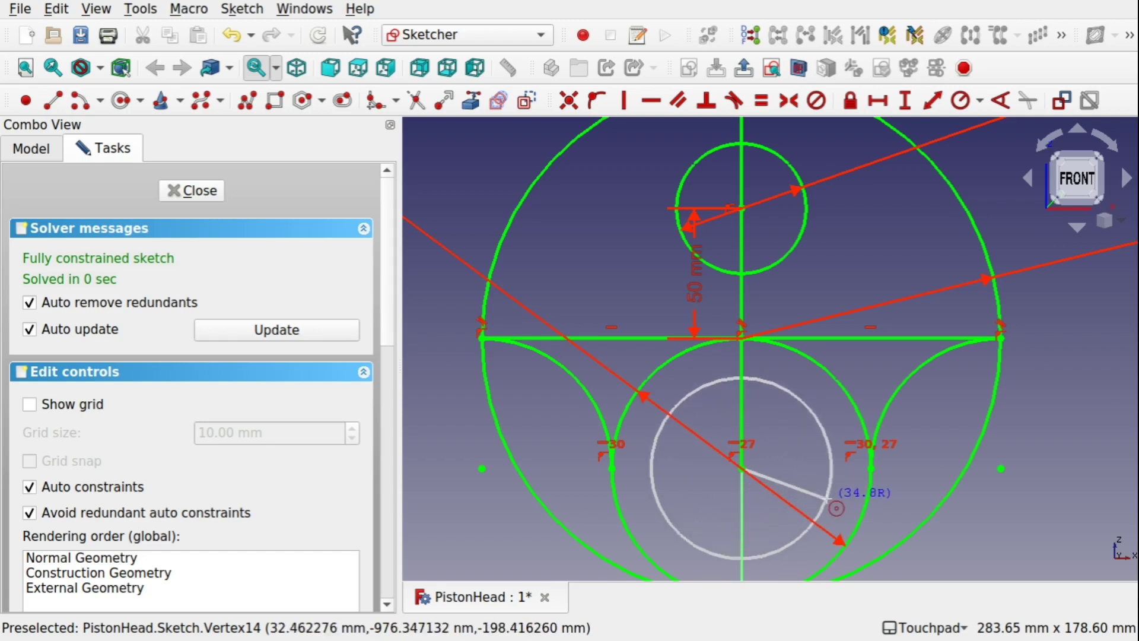
pyautogui.click(804, 489)
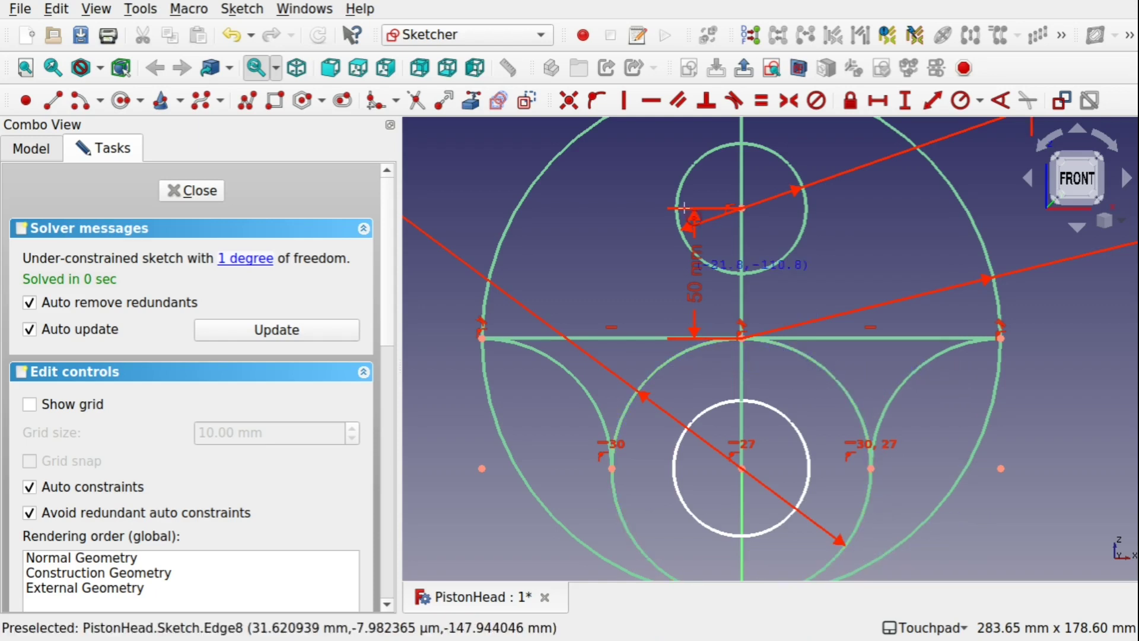
# Step: Constrain the new lower circle's diameter to 50 mm and finish editing the MasterSketch
pyautogui.scroll(-3, 729, 161)
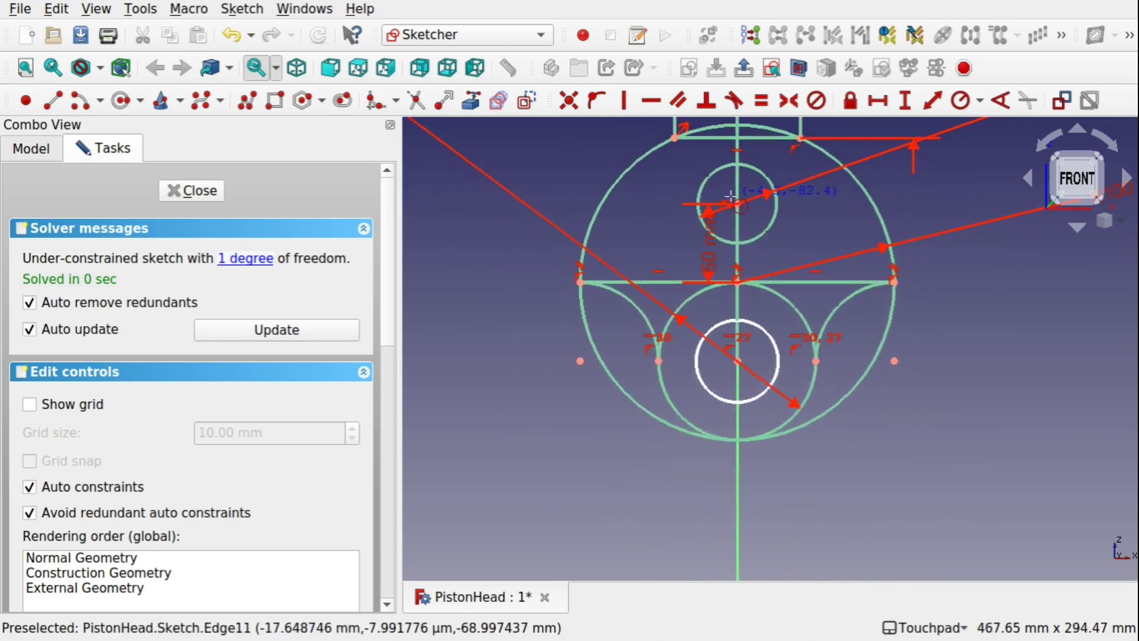
pyautogui.scroll(1, 730, 195)
pyautogui.moveTo(730, 195); pyautogui.dragTo(734, 336, button='middle')
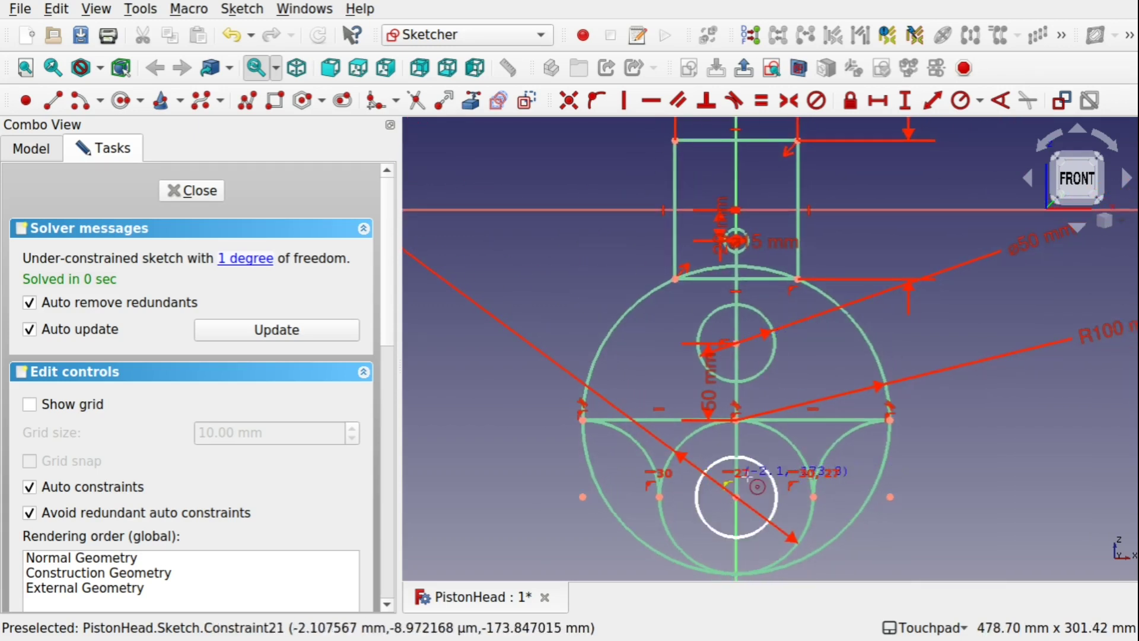
pyautogui.scroll(3, 730, 366)
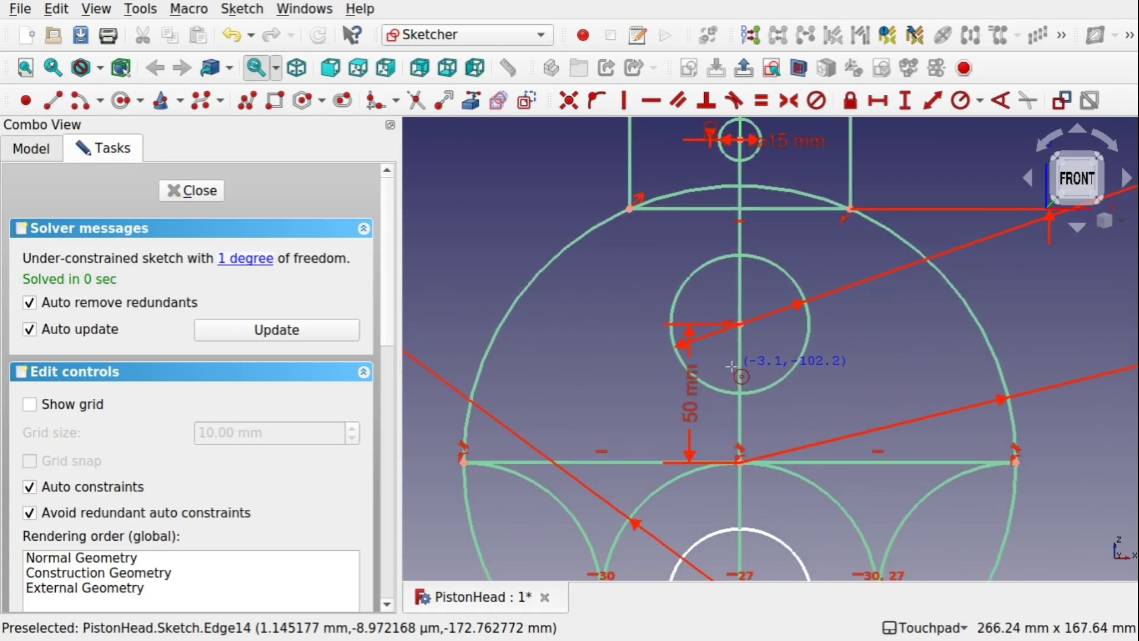
pyautogui.moveTo(784, 431); pyautogui.dragTo(772, 315, button='middle')
pyautogui.click(784, 445)
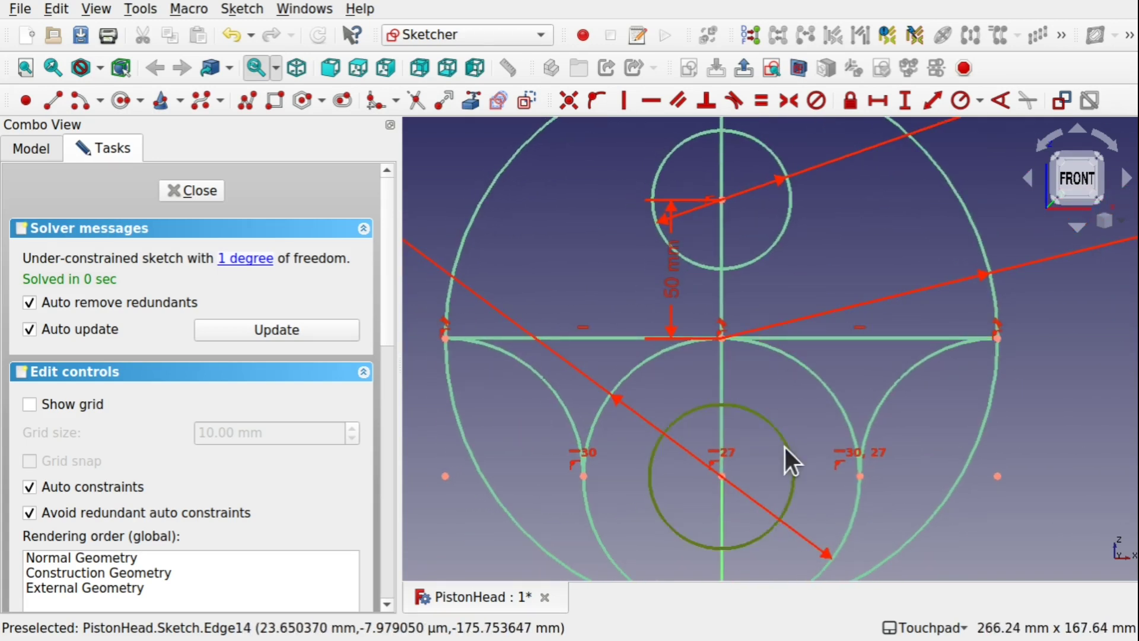
pyautogui.click(980, 99)
pyautogui.click(985, 144)
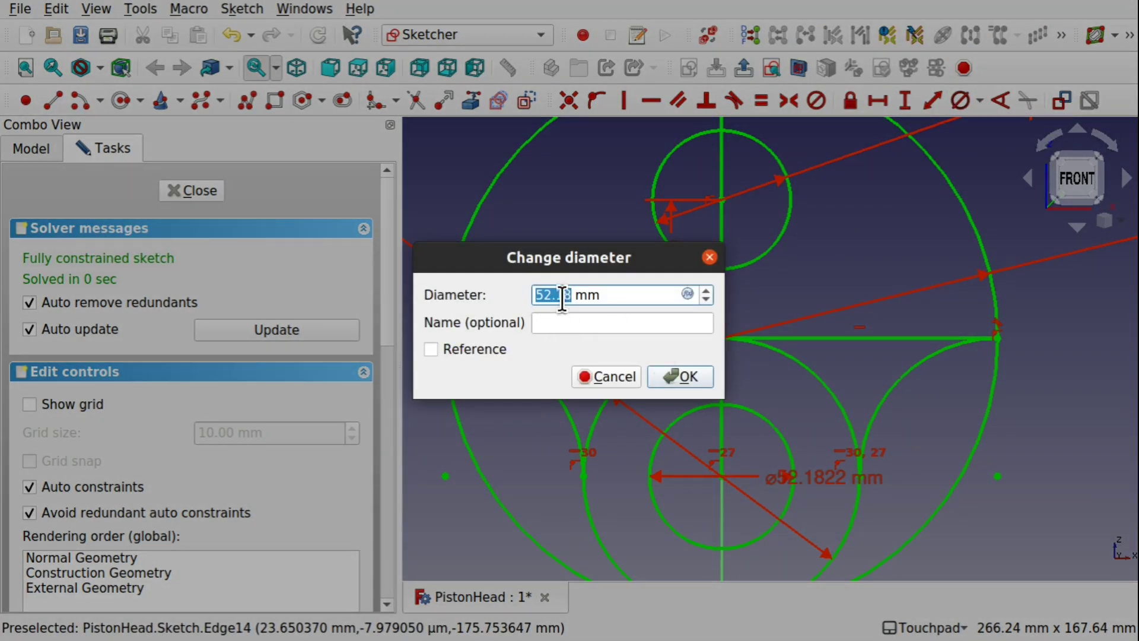
pyautogui.write('50')
pyautogui.press('Return')
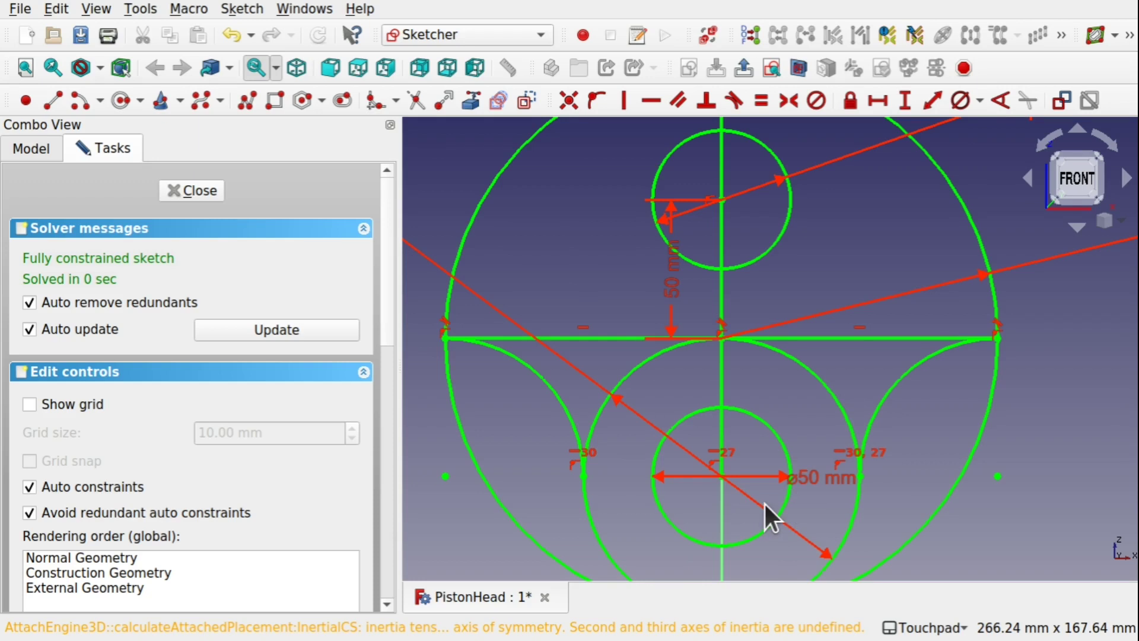
pyautogui.scroll(3, 764, 501)
pyautogui.scroll(-1, 764, 501)
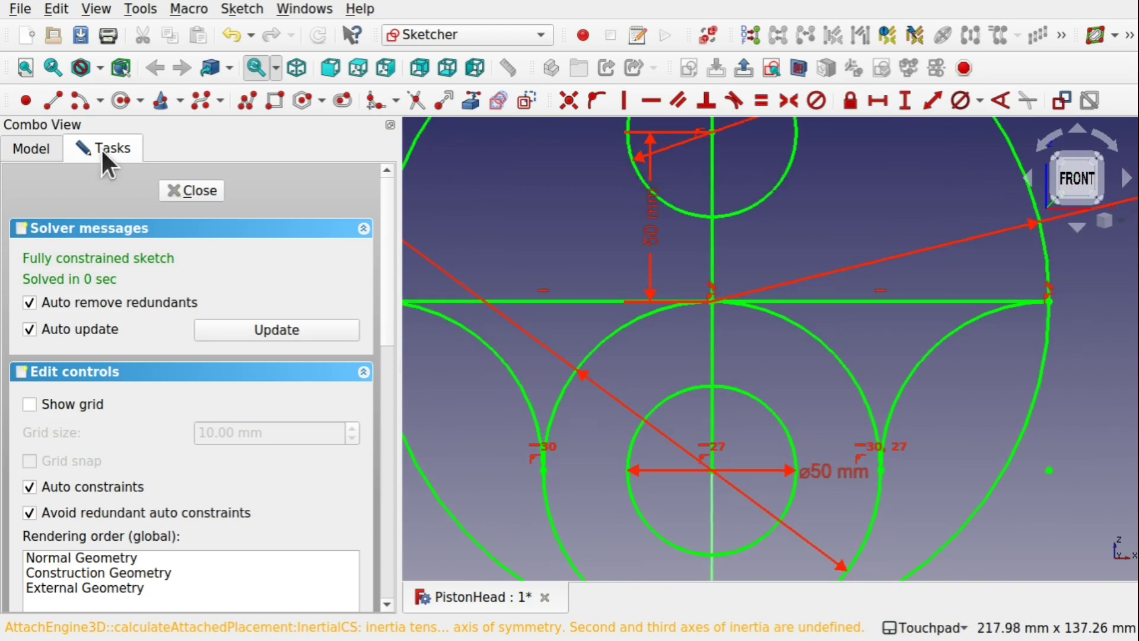
pyautogui.click(188, 191)
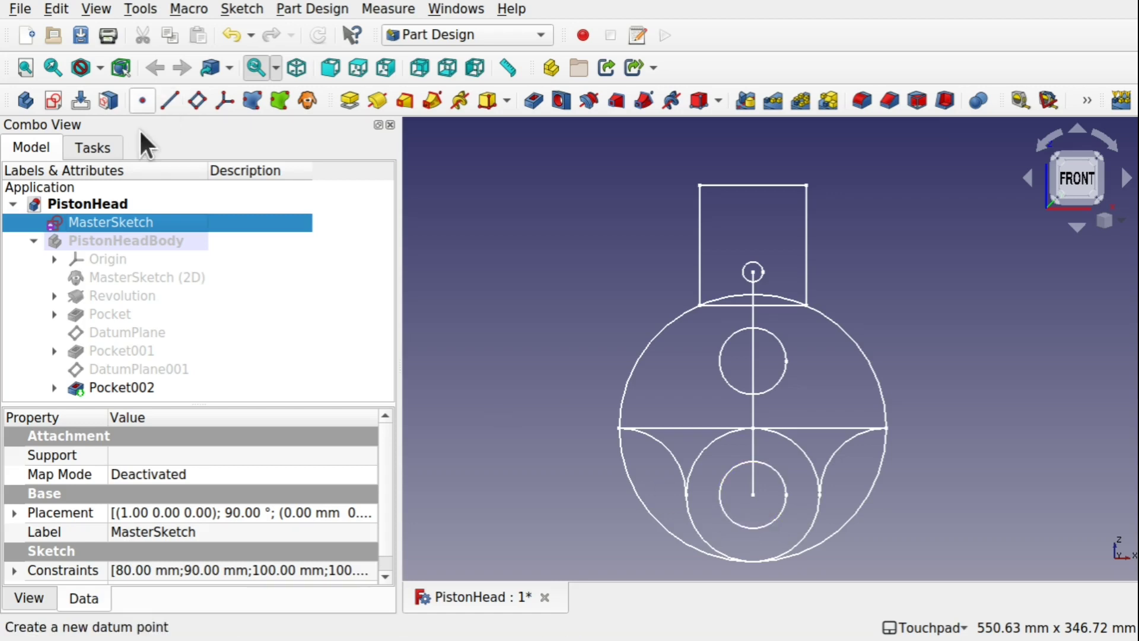
# Step: Create a new body in the PistonHead document and rename it ConnectionRod
pyautogui.click(34, 241)
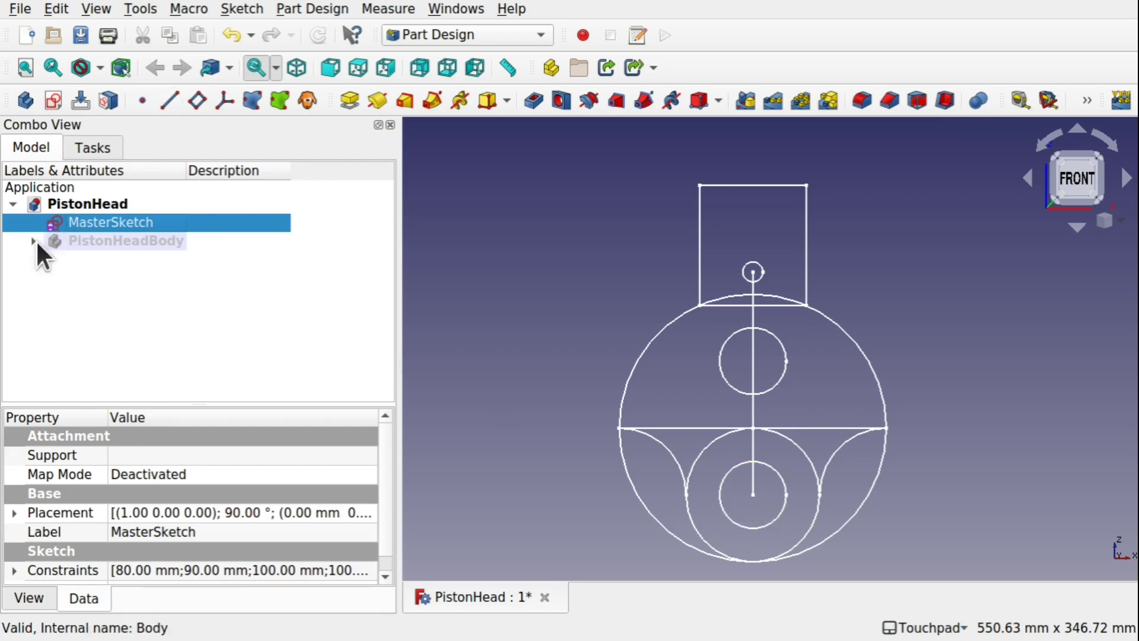
pyautogui.click(130, 275)
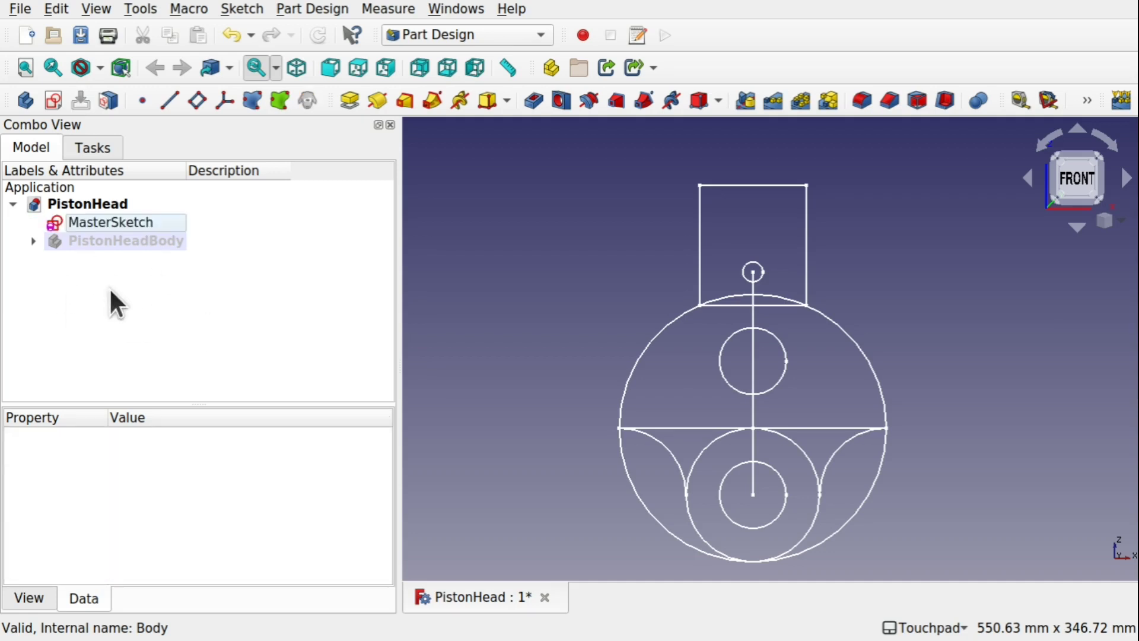
pyautogui.click(25, 102)
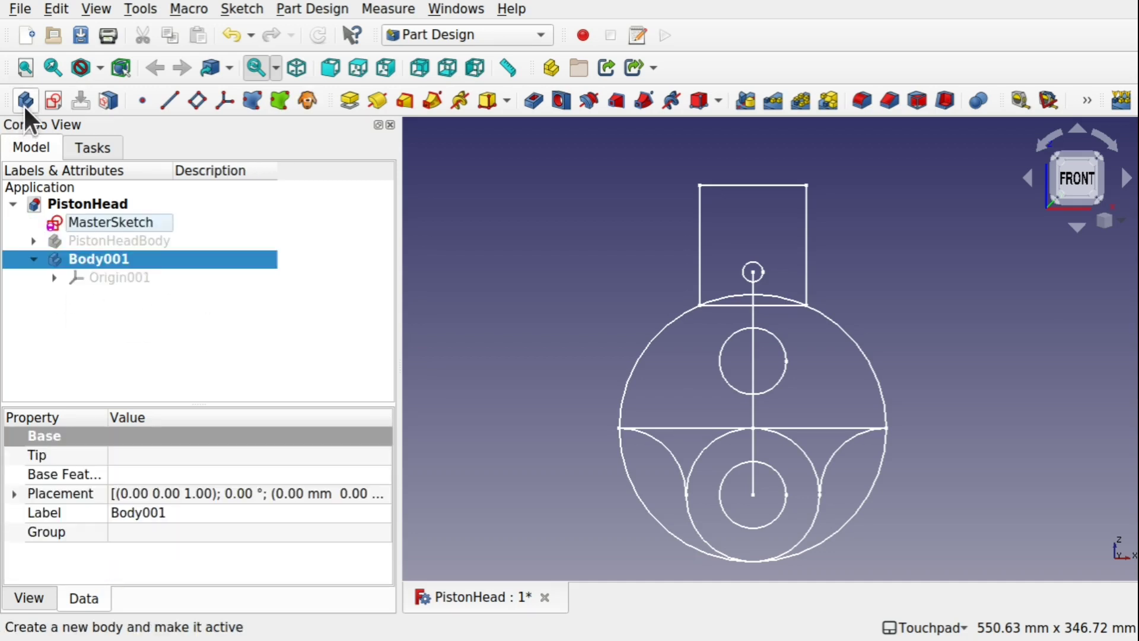
pyautogui.rightClick(107, 258)
pyautogui.click(230, 575)
pyautogui.write('ConnectionRod')
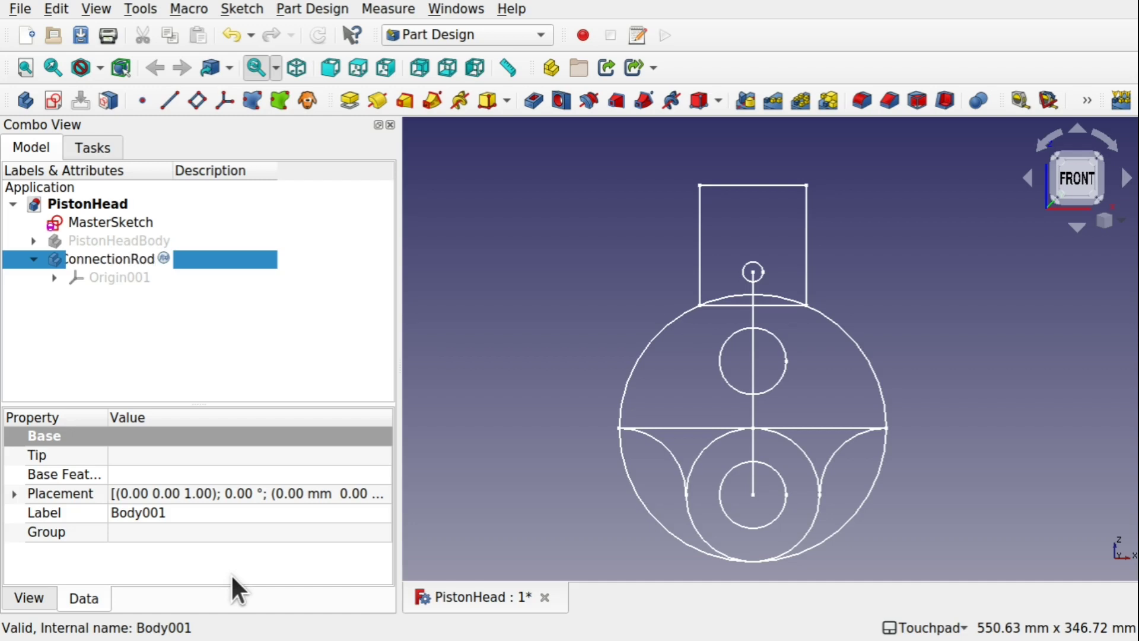
pyautogui.press('Return')
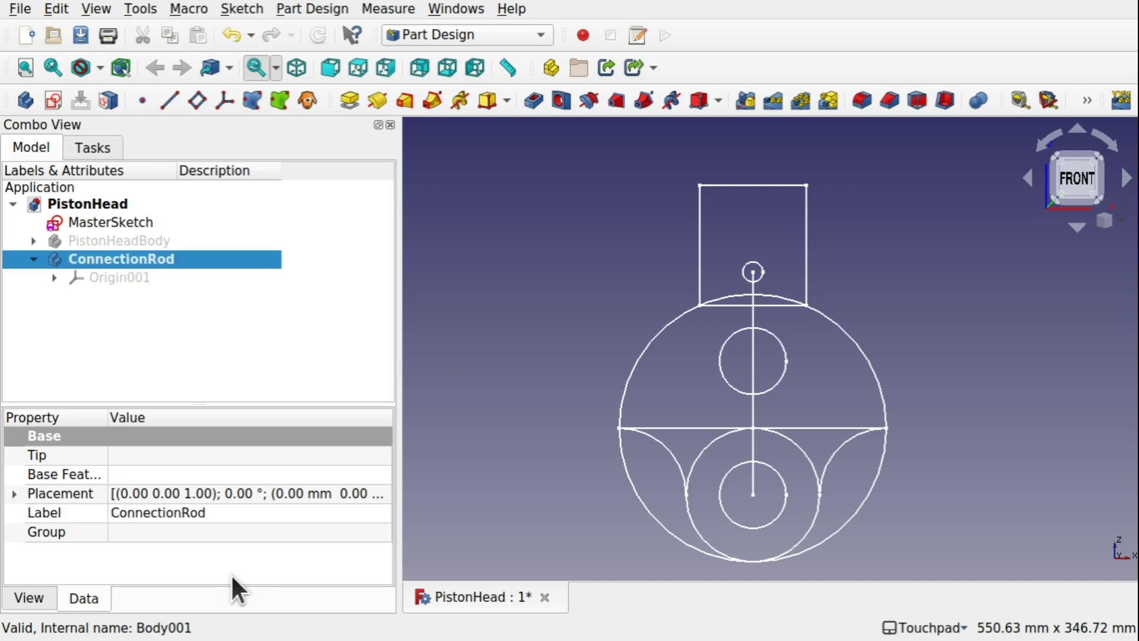
pyautogui.click(172, 297)
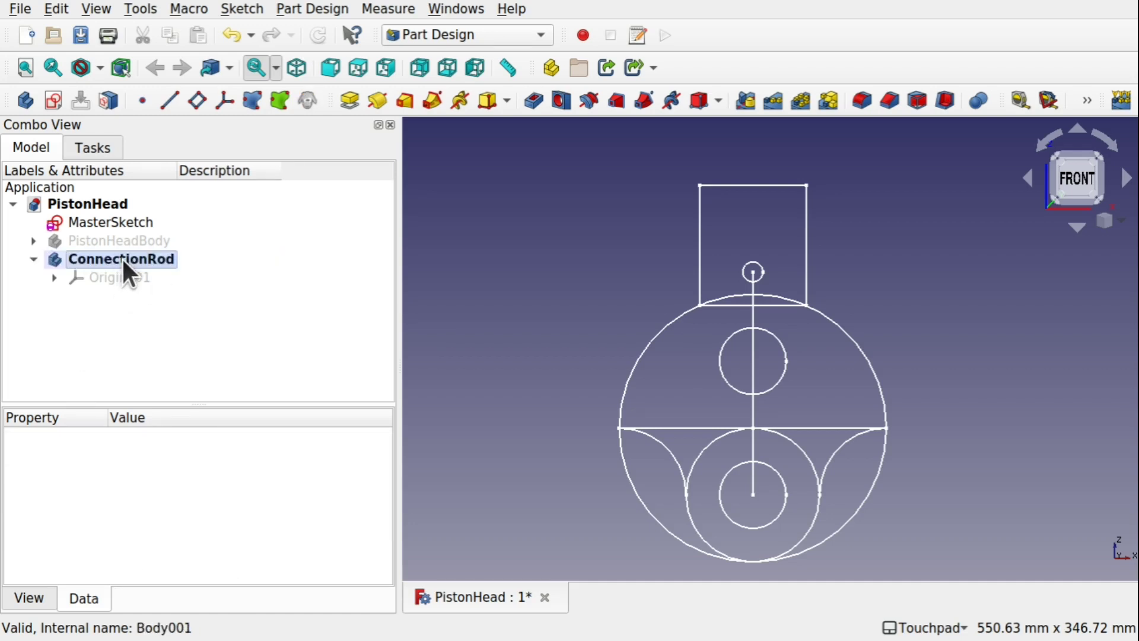
# Step: Create a clone of the MasterSketch with the Draft workbench's Clone tool
pyautogui.click(123, 261)
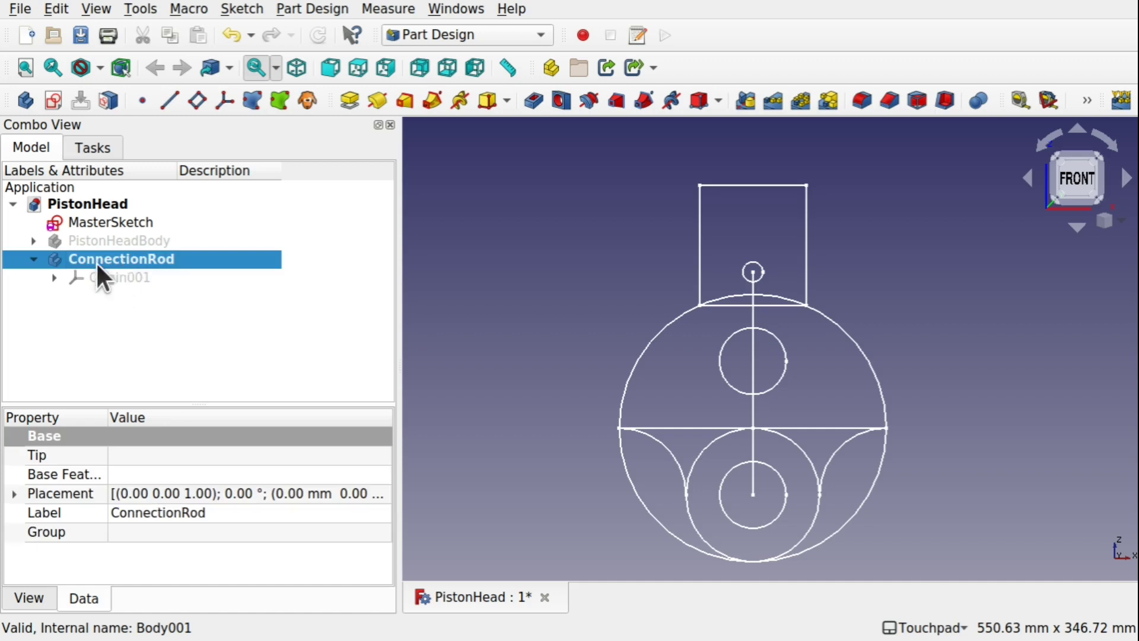
pyautogui.click(110, 222)
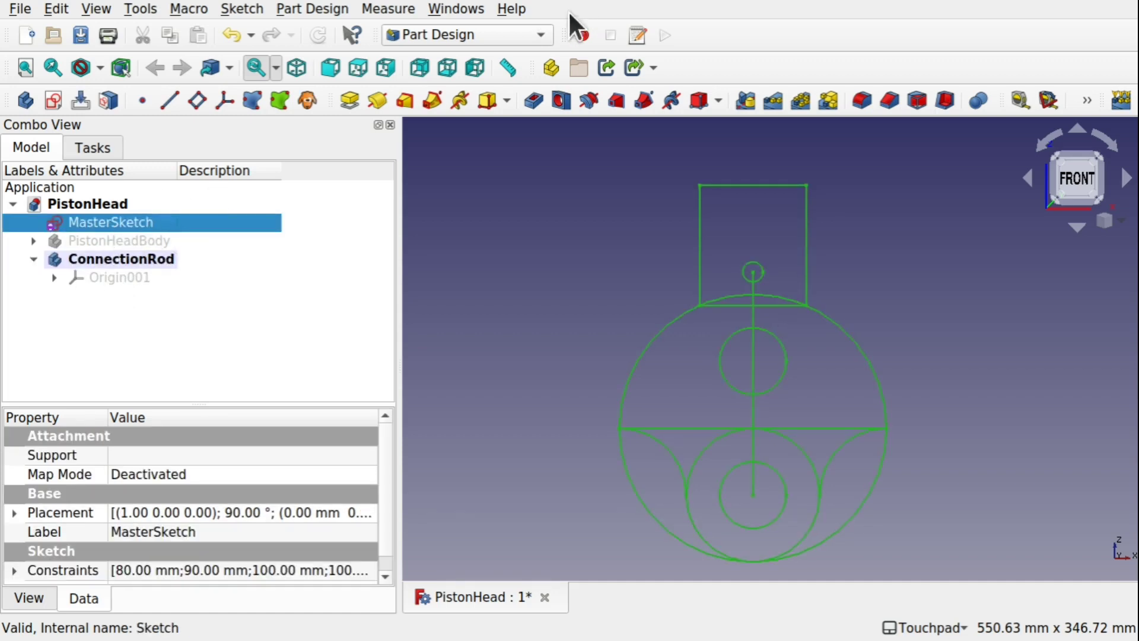
pyautogui.click(501, 30)
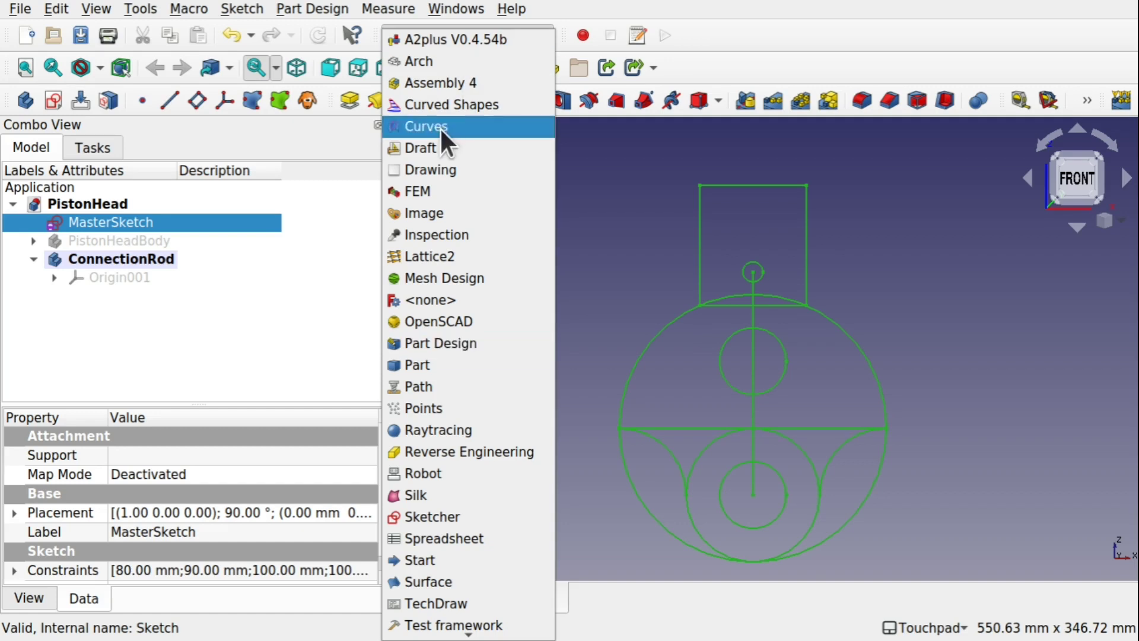
pyautogui.click(438, 147)
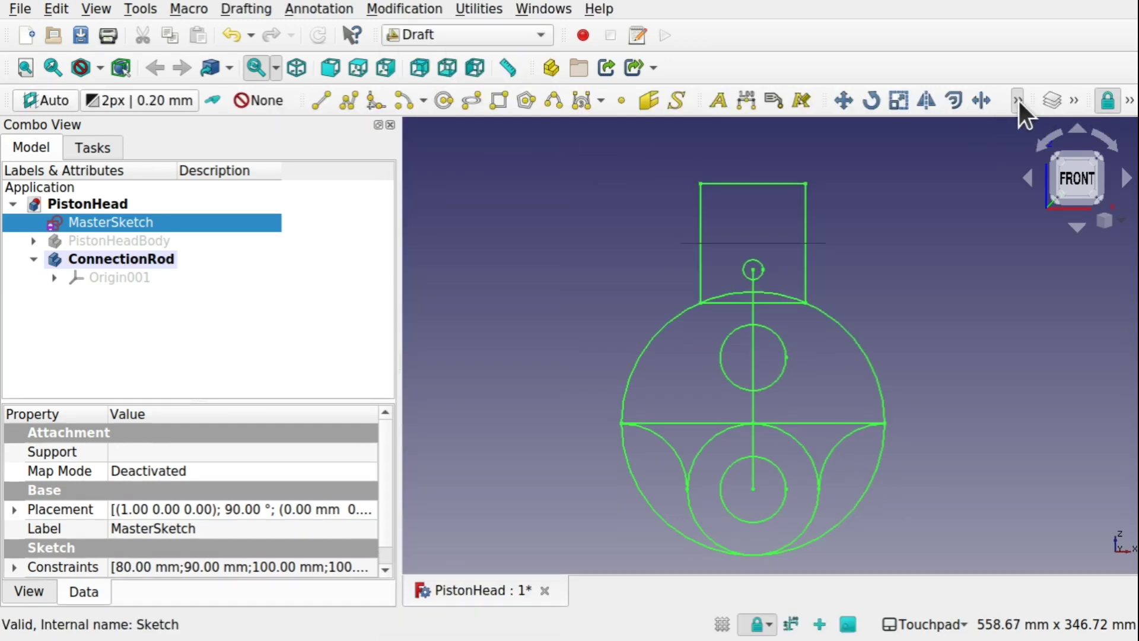
pyautogui.click(1018, 101)
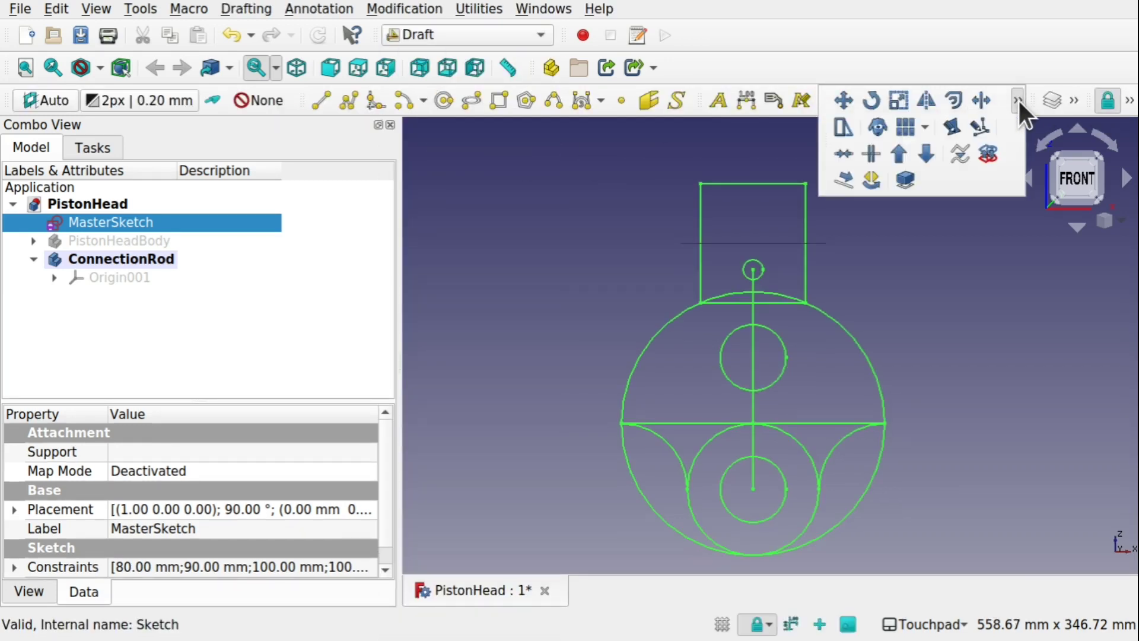
pyautogui.click(877, 129)
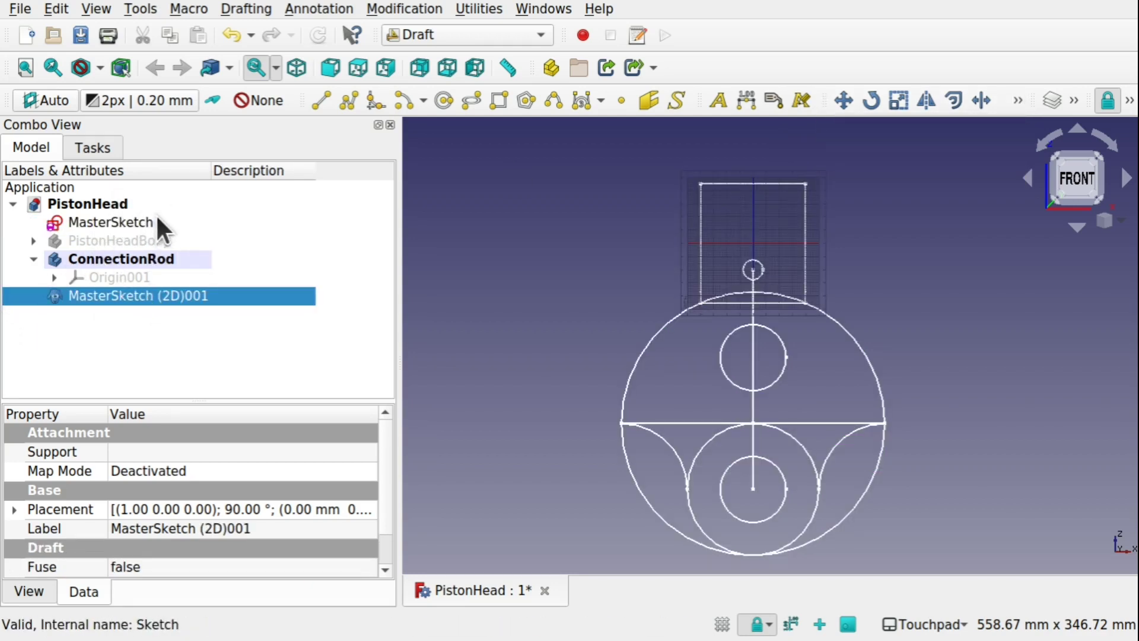
# Step: Move the cloned master sketch into the ConnectionRod body and return to the Part Design workbench
pyautogui.moveTo(124, 294); pyautogui.dragTo(154, 258)
pyautogui.click(152, 329)
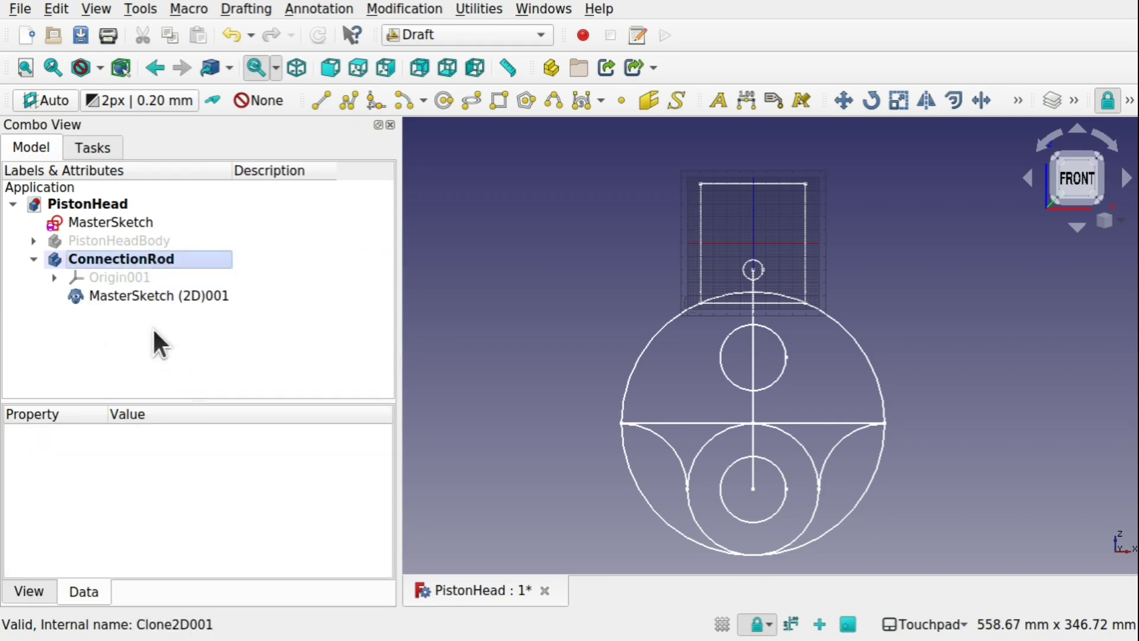
pyautogui.click(467, 32)
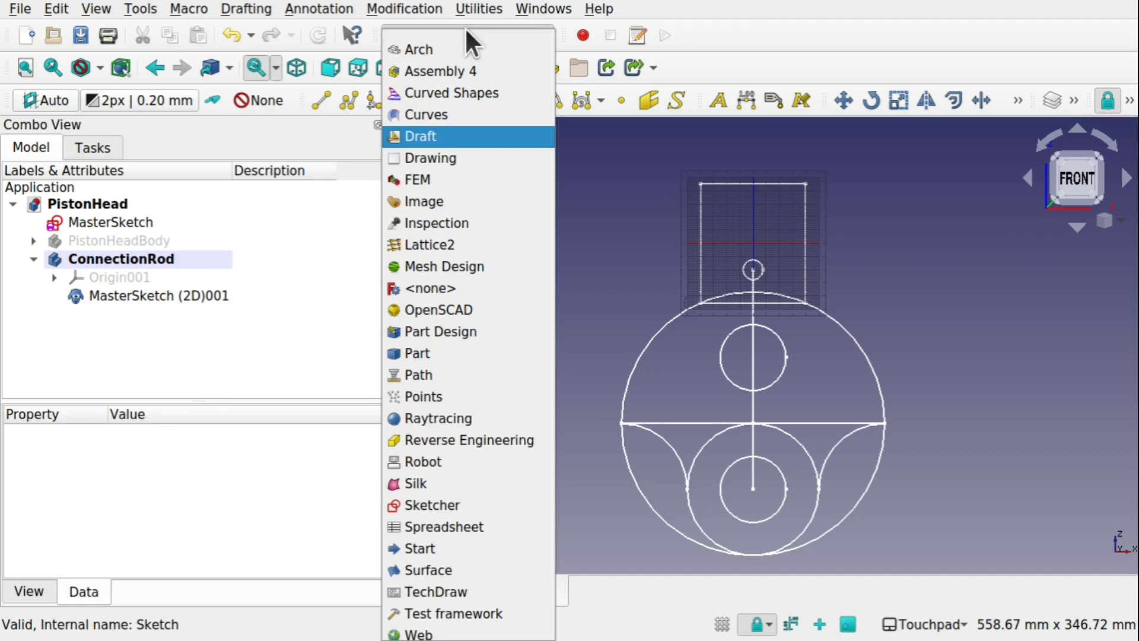
pyautogui.click(477, 331)
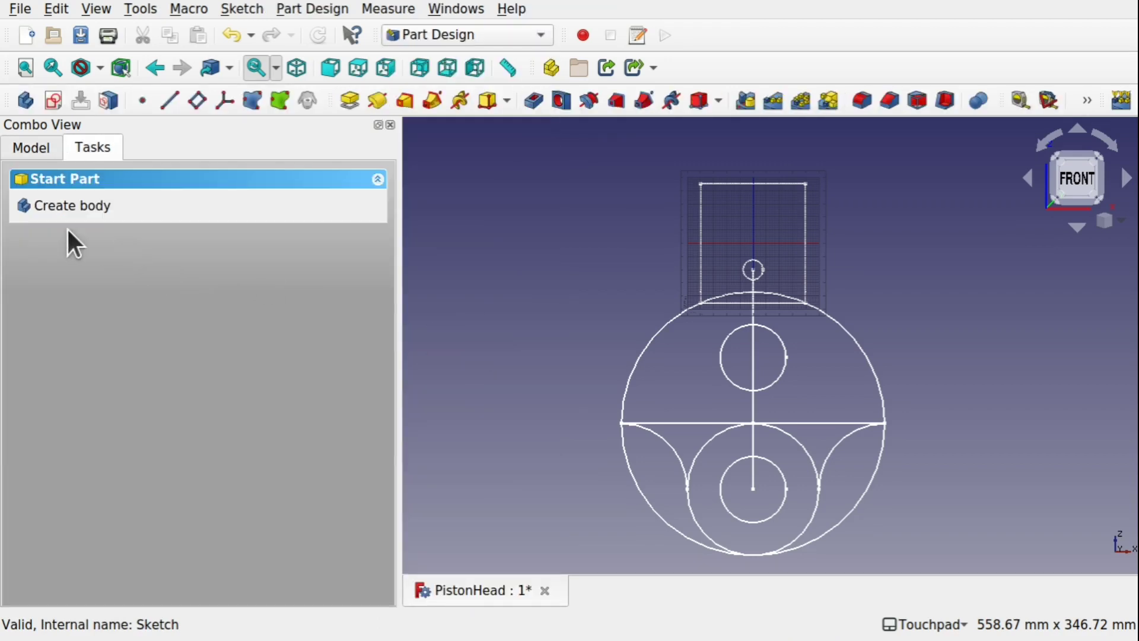
# Step: Create a new sketch in the ConnectionRod body on its XZ base plane
pyautogui.click(36, 145)
pyautogui.click(140, 256)
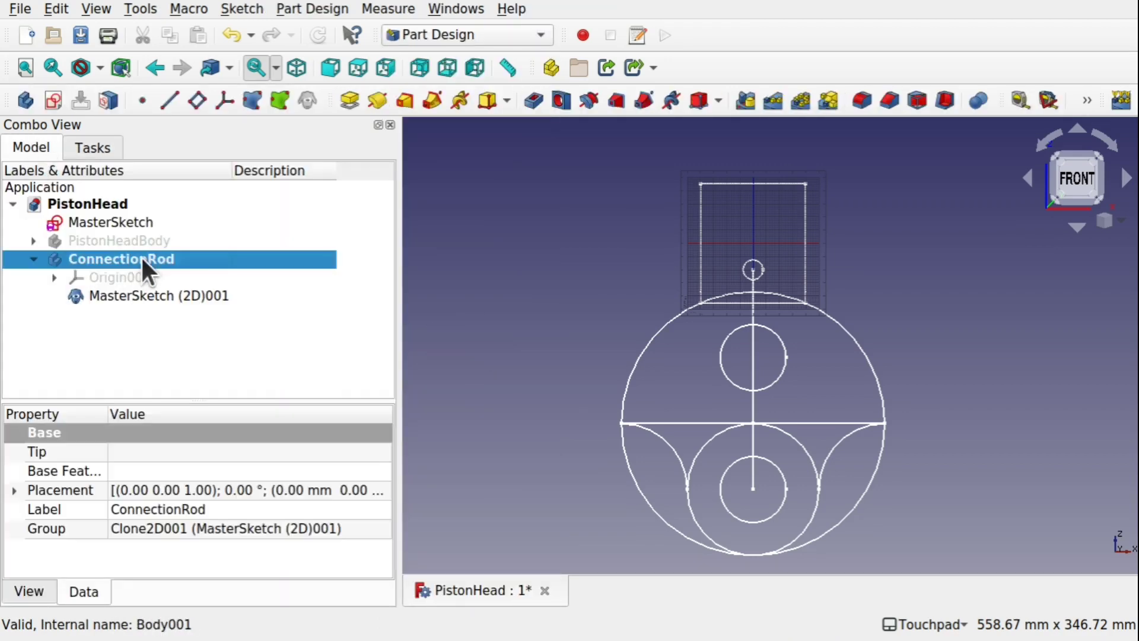
pyautogui.click(94, 142)
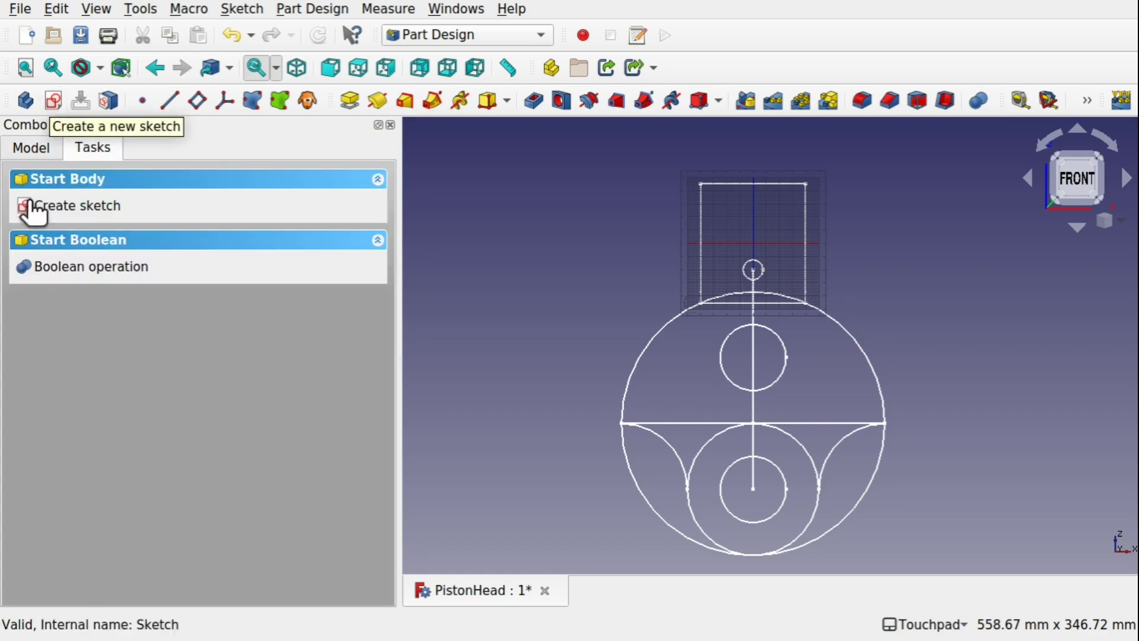
pyautogui.click(70, 207)
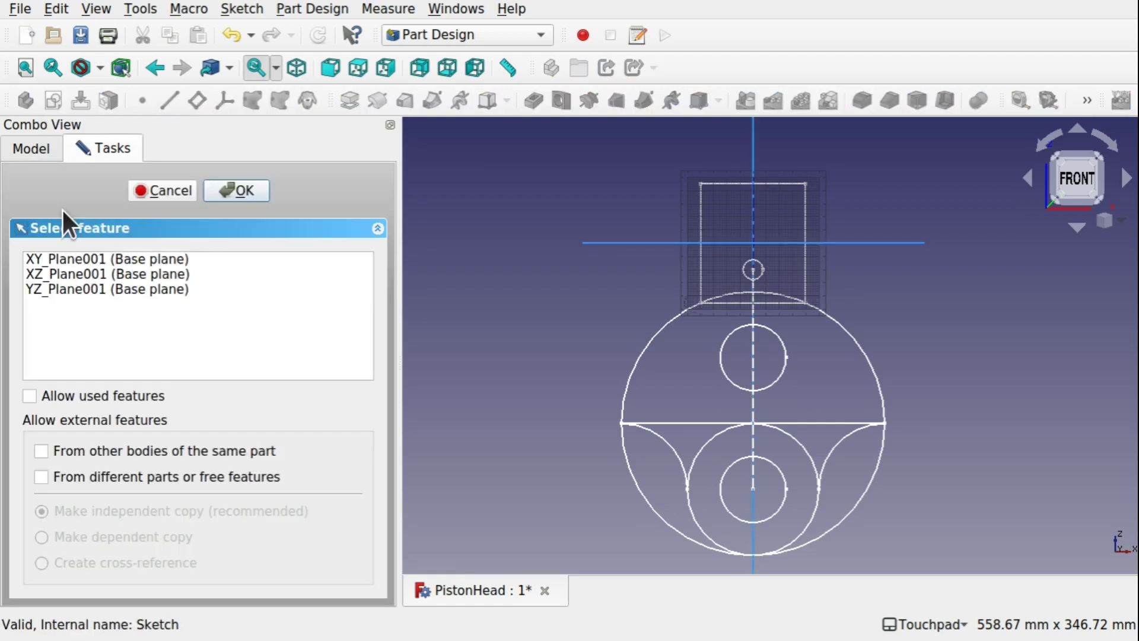
pyautogui.scroll(-5, 789, 286)
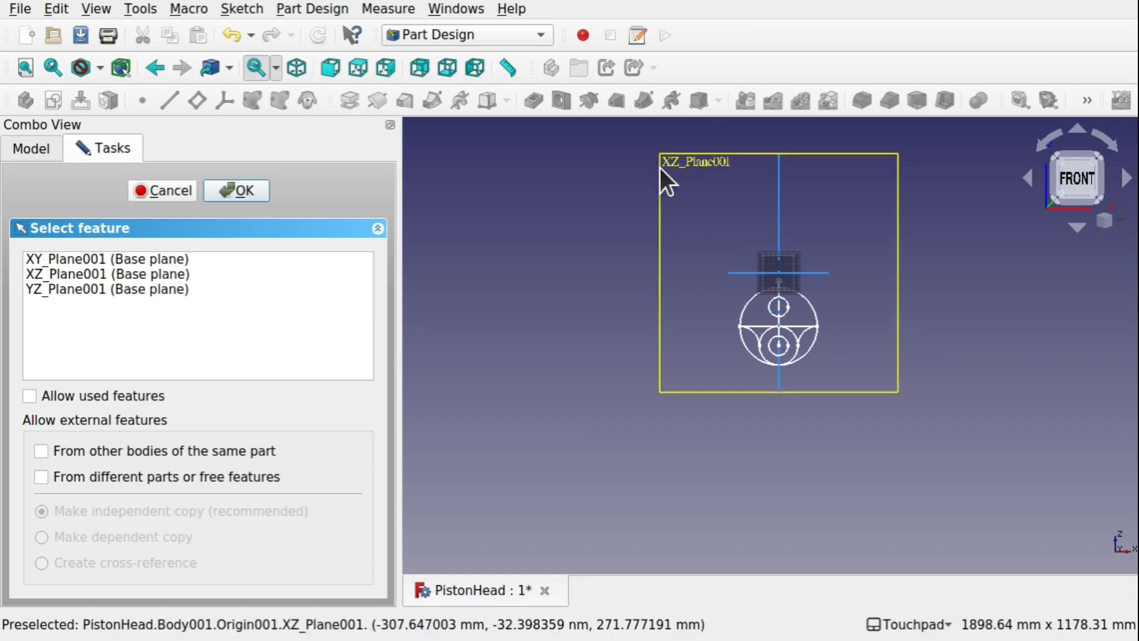
pyautogui.scroll(3, 676, 162)
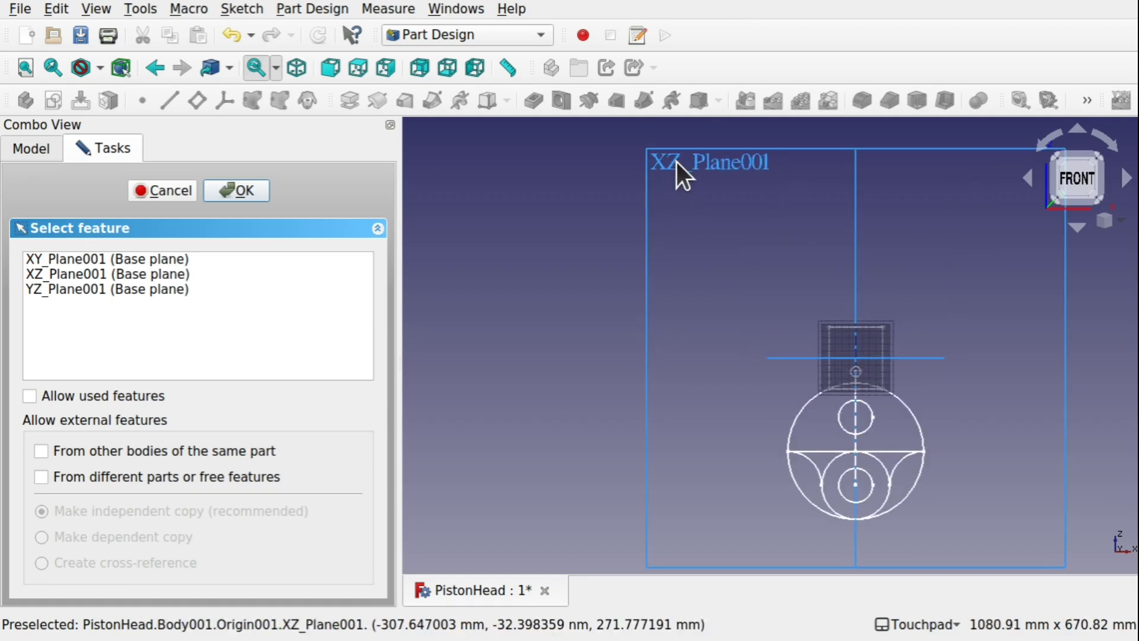
pyautogui.click(710, 158)
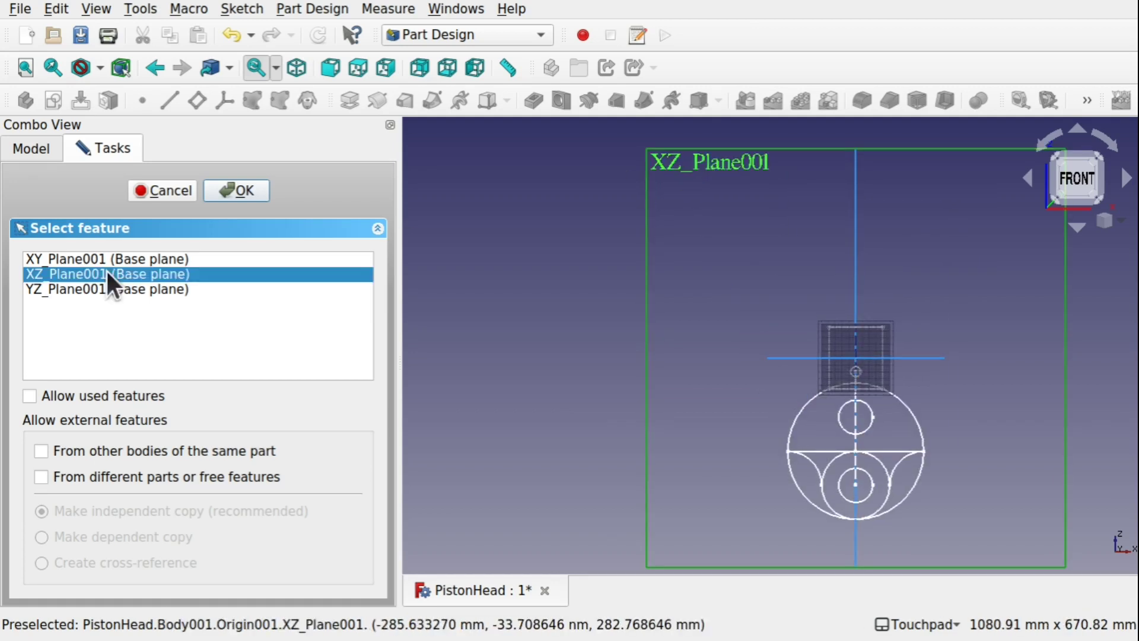
pyautogui.click(230, 187)
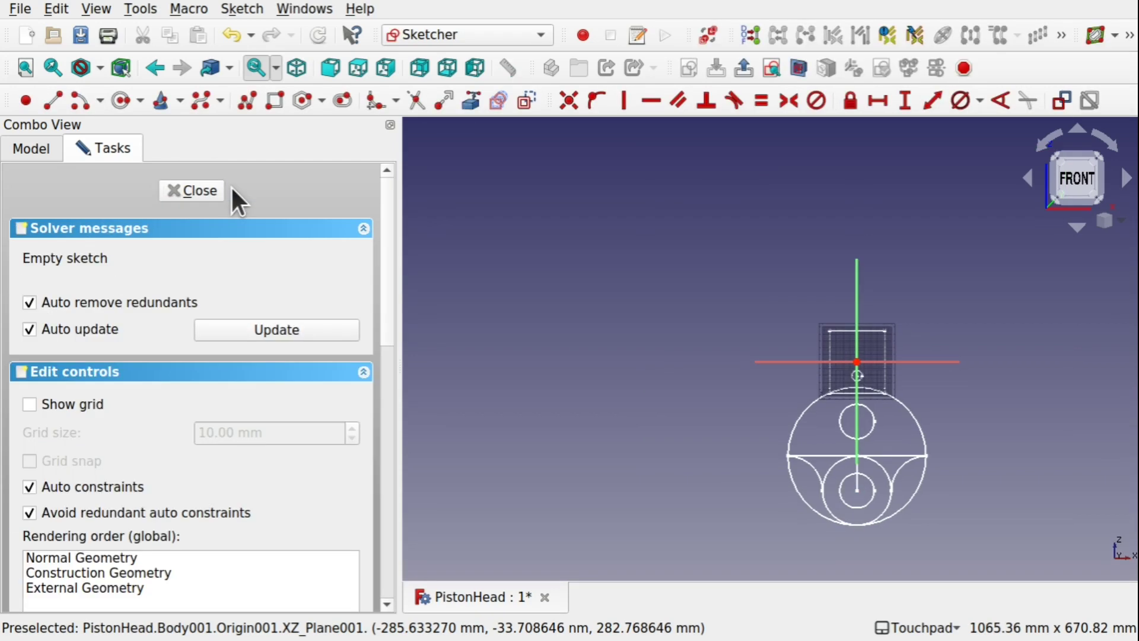
# Step: Turn off the Draft working-plane grid and return to the Sketcher workbench
pyautogui.scroll(3, 868, 435)
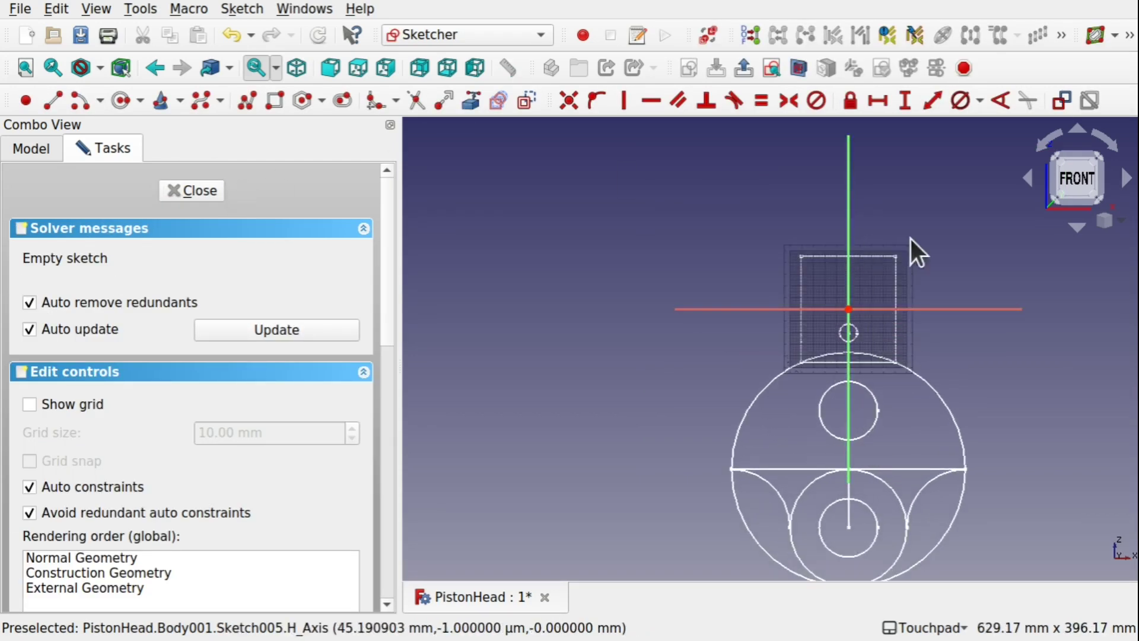
pyautogui.click(429, 30)
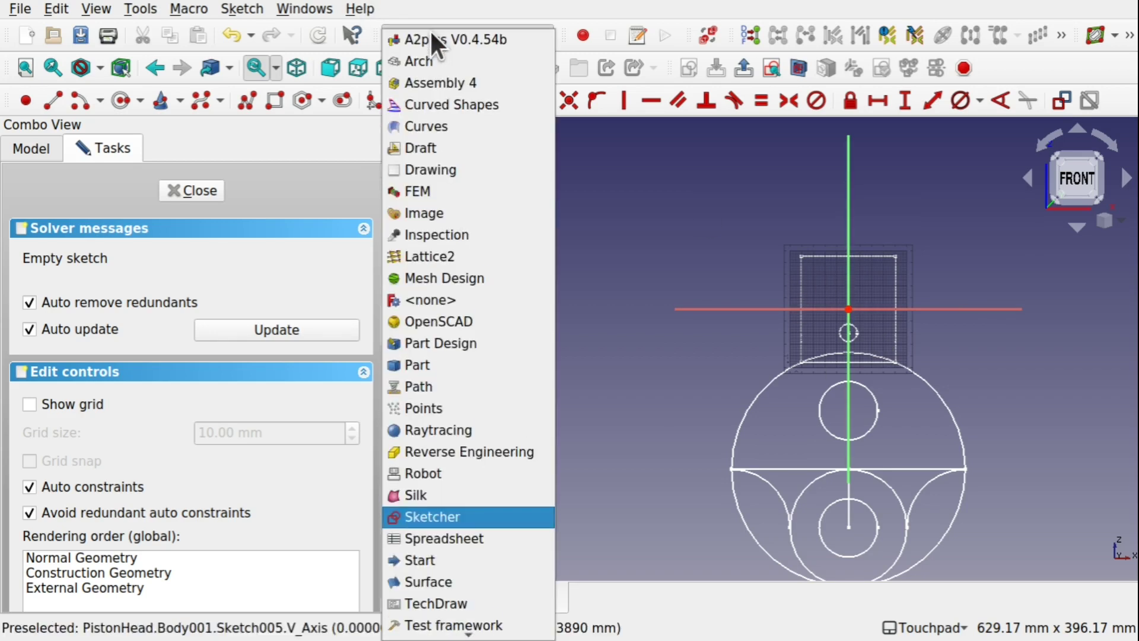
pyautogui.click(426, 148)
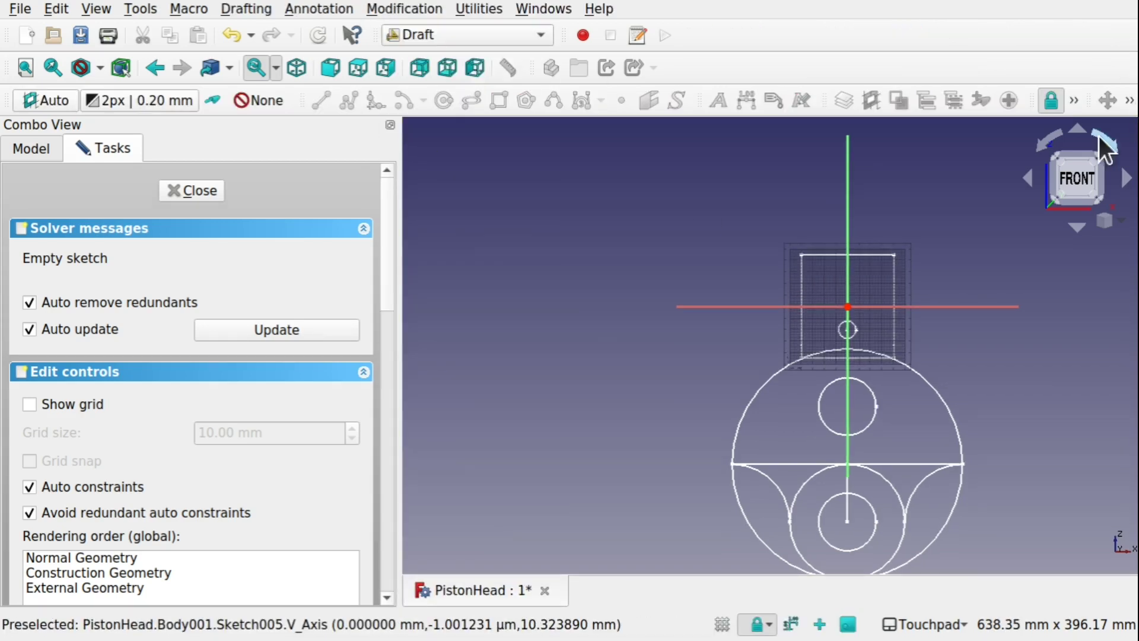
pyautogui.click(1074, 100)
pyautogui.click(1055, 172)
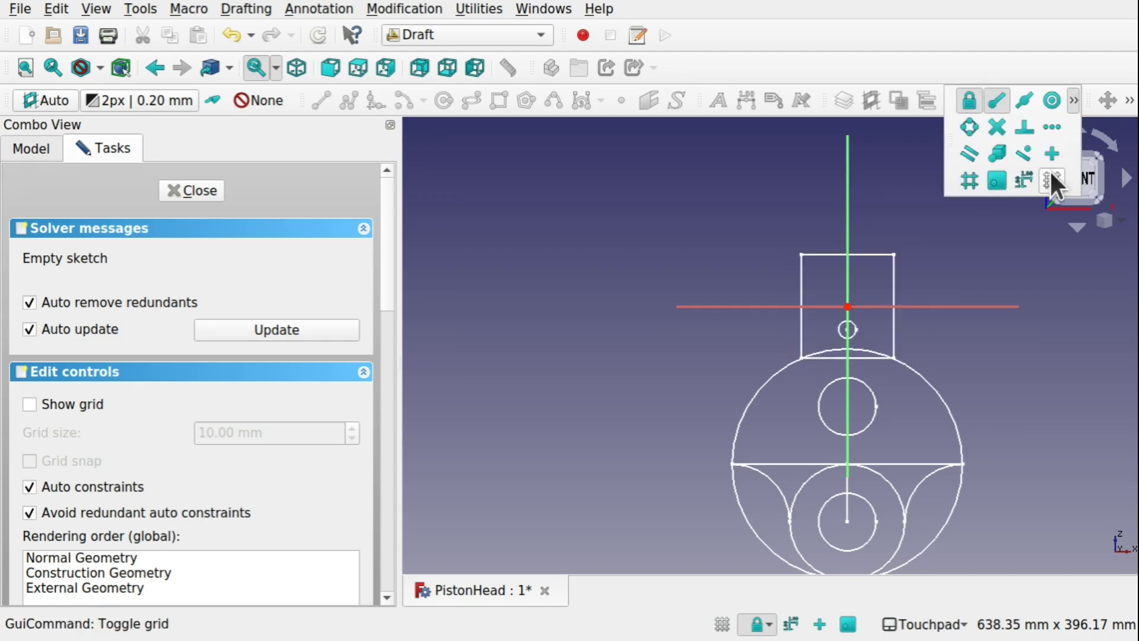
pyautogui.click(415, 35)
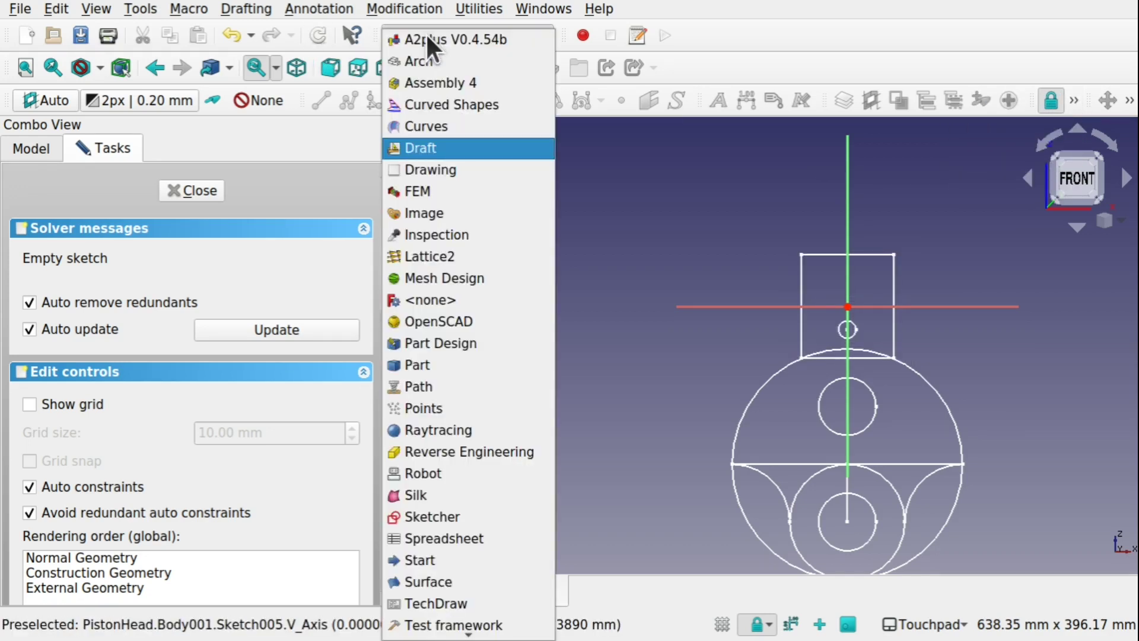
pyautogui.click(484, 517)
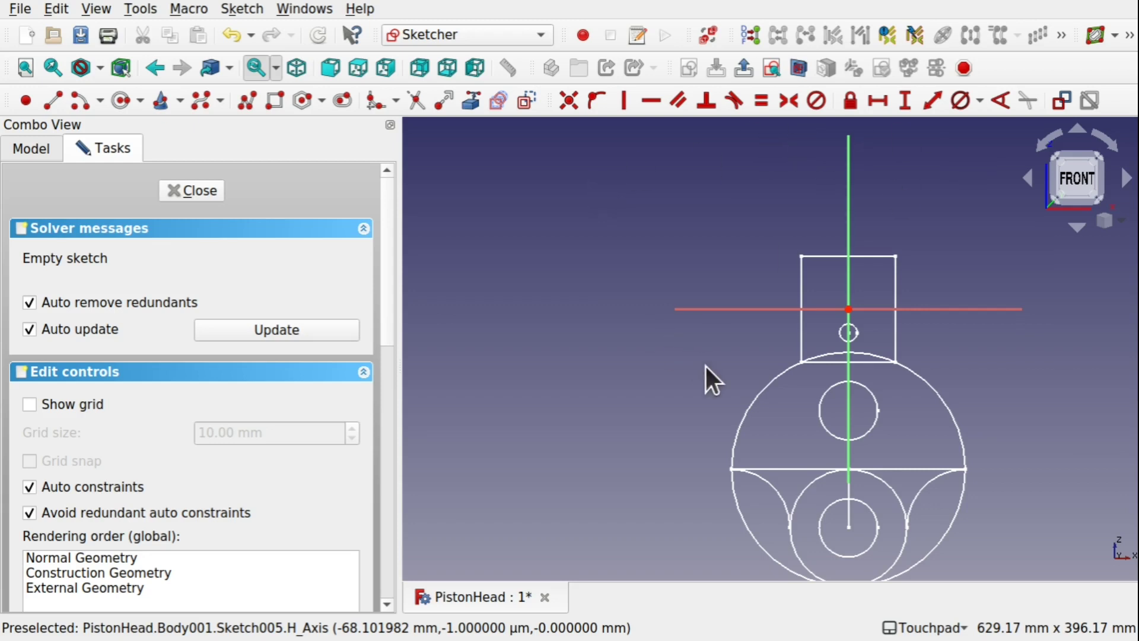
# Step: Hide the original MasterSketch, keep its clone in the ConnectionRod body displayed, and return to the sketch tasks
pyautogui.scroll(3, 919, 455)
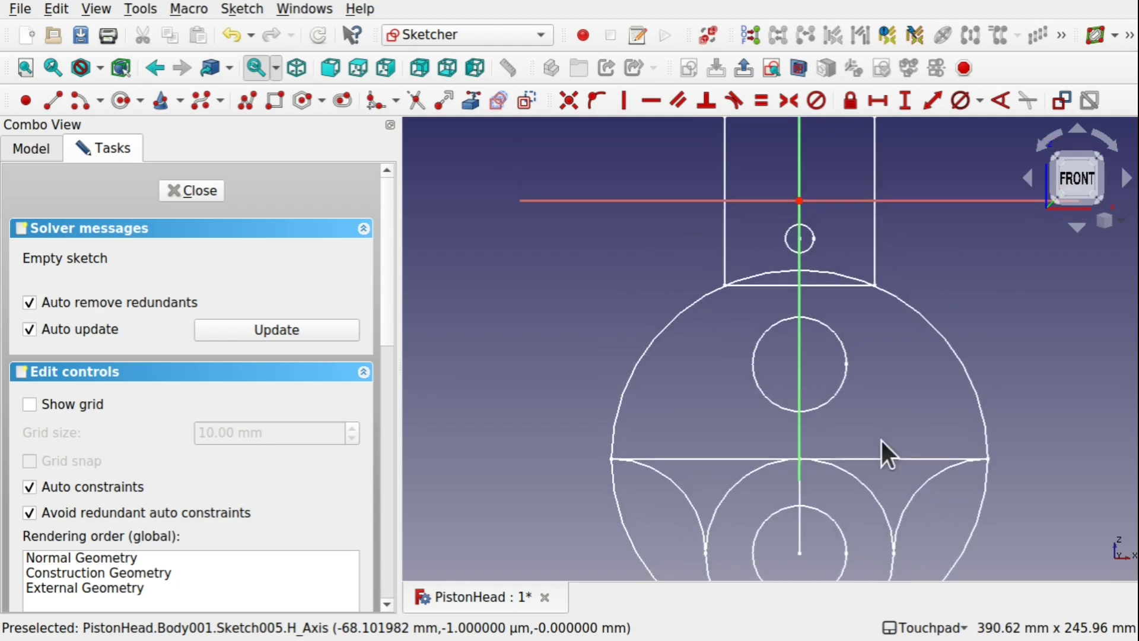
pyautogui.scroll(-1, 880, 439)
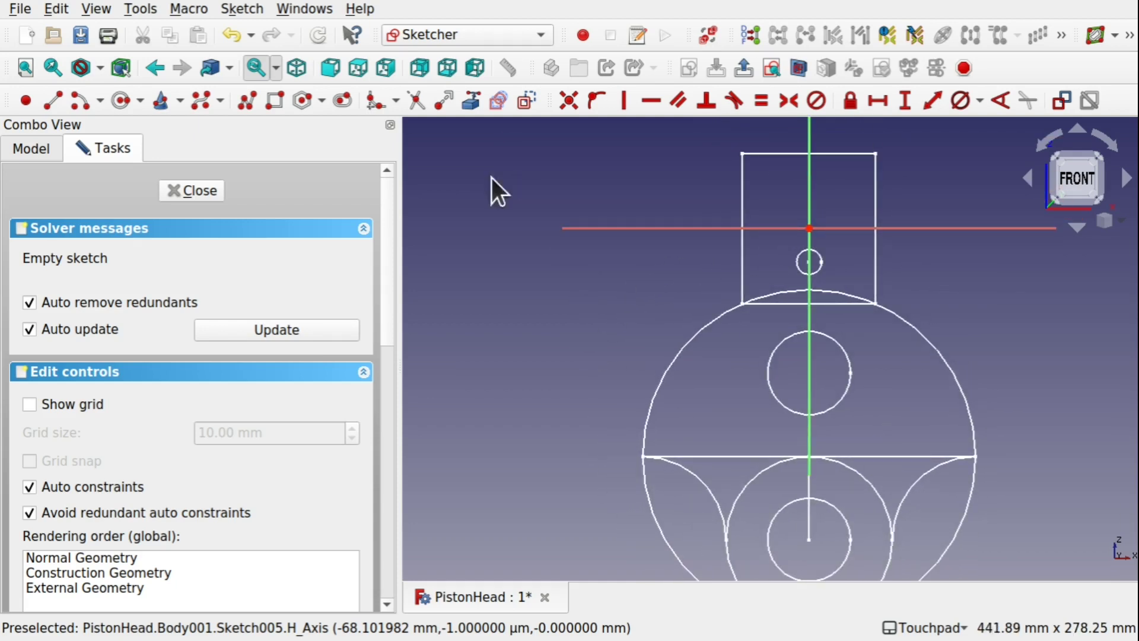
pyautogui.click(28, 148)
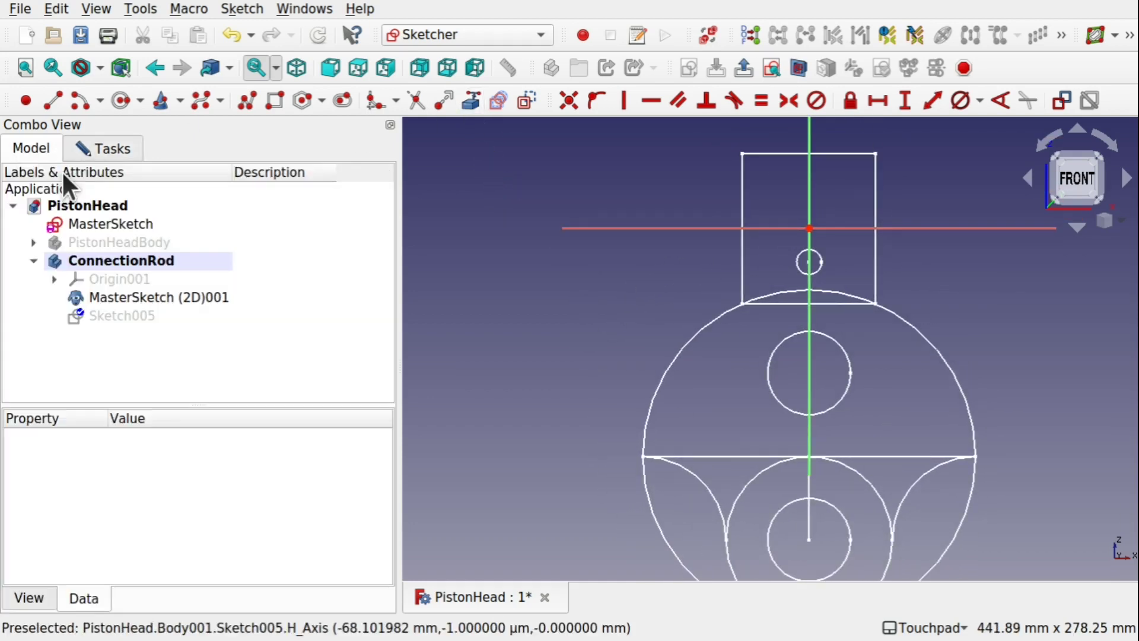
pyautogui.click(109, 224)
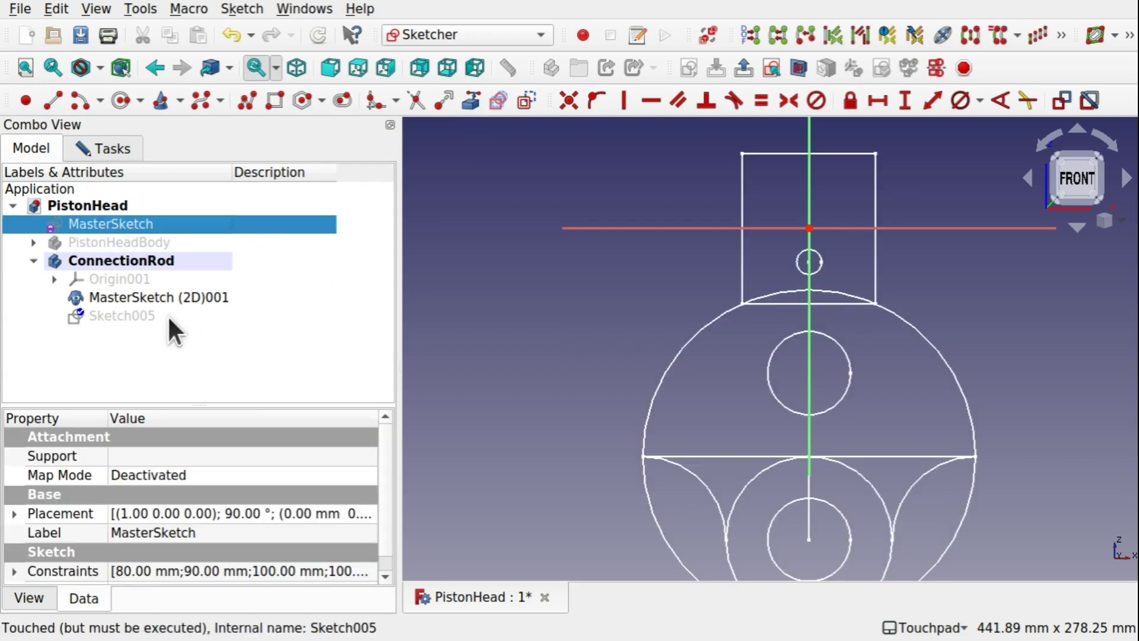
pyautogui.click(163, 298)
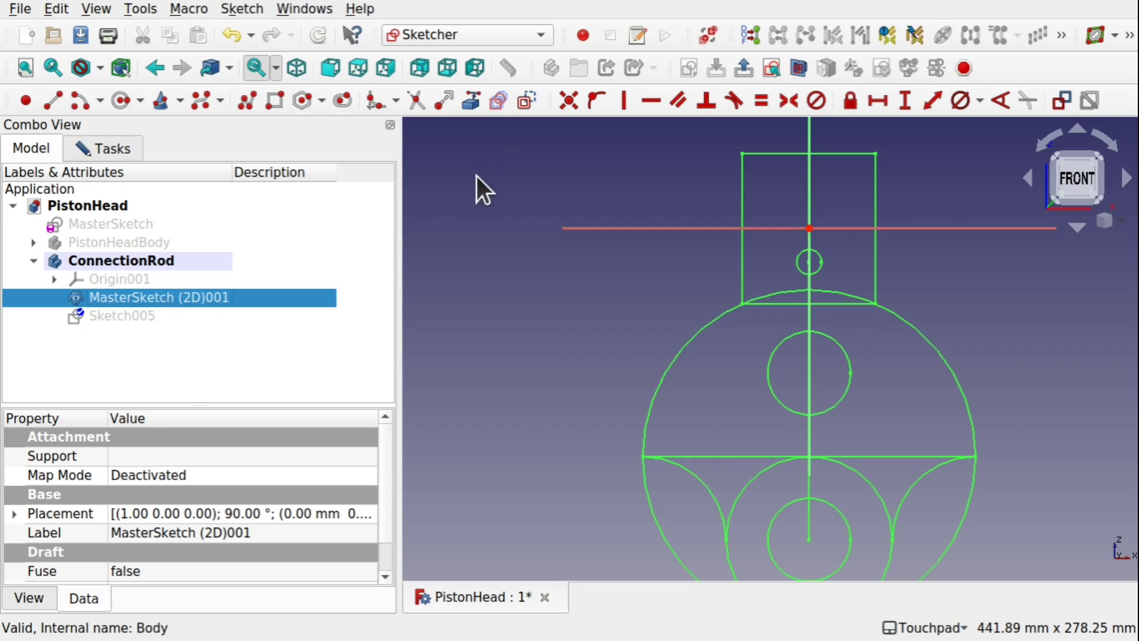
pyautogui.click(110, 143)
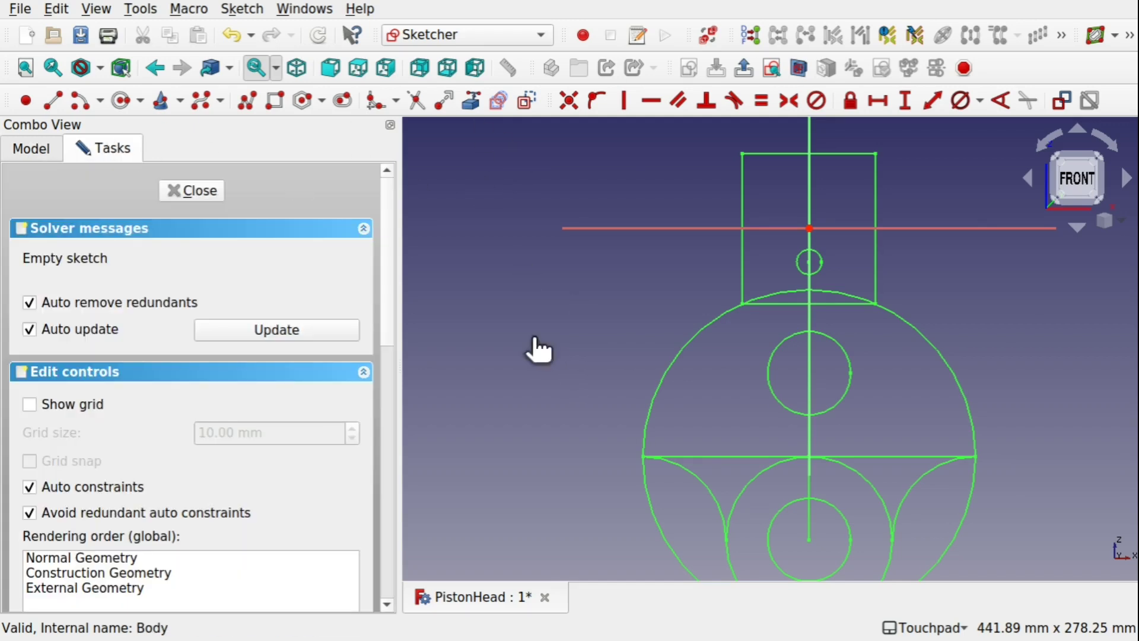
# Step: Link the cloned sketch's small pin circle and the lower 50 mm circle as external geometry
pyautogui.click(472, 103)
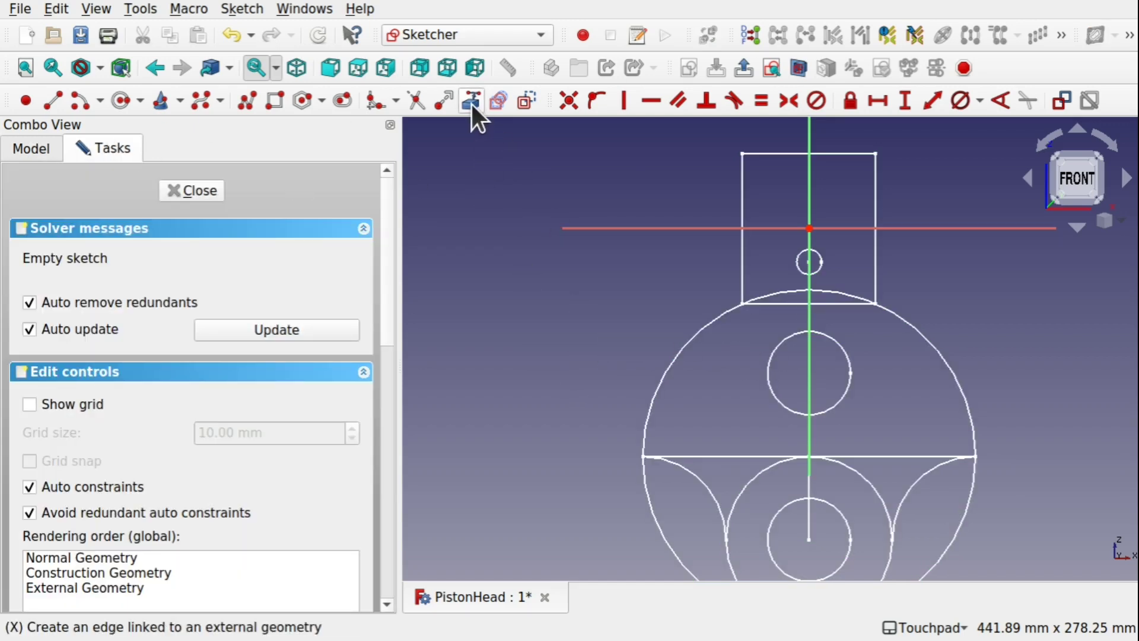
pyautogui.click(819, 254)
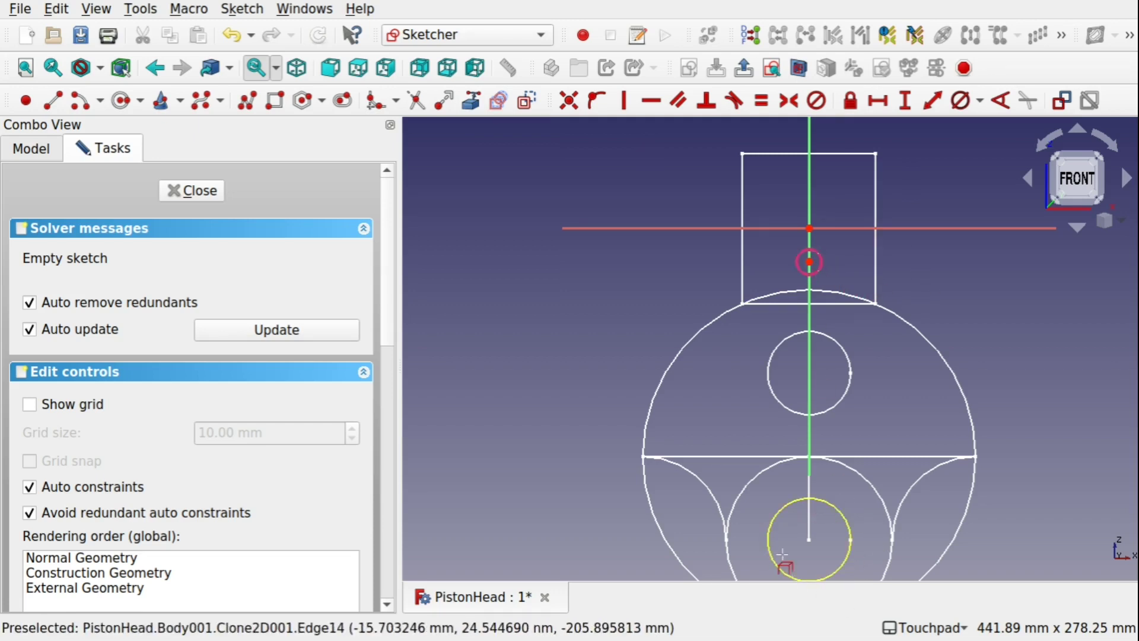
pyautogui.click(850, 555)
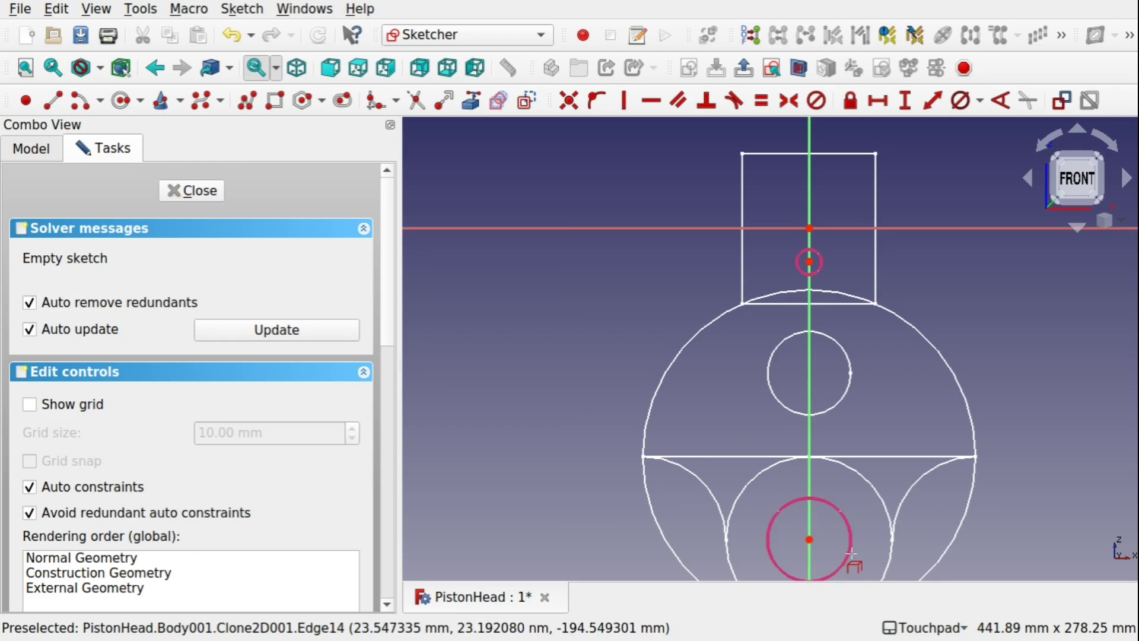
# Step: Try to sketch a vertical slot from the pin circle's centre to the lower circle's centre
pyautogui.scroll(2, 852, 444)
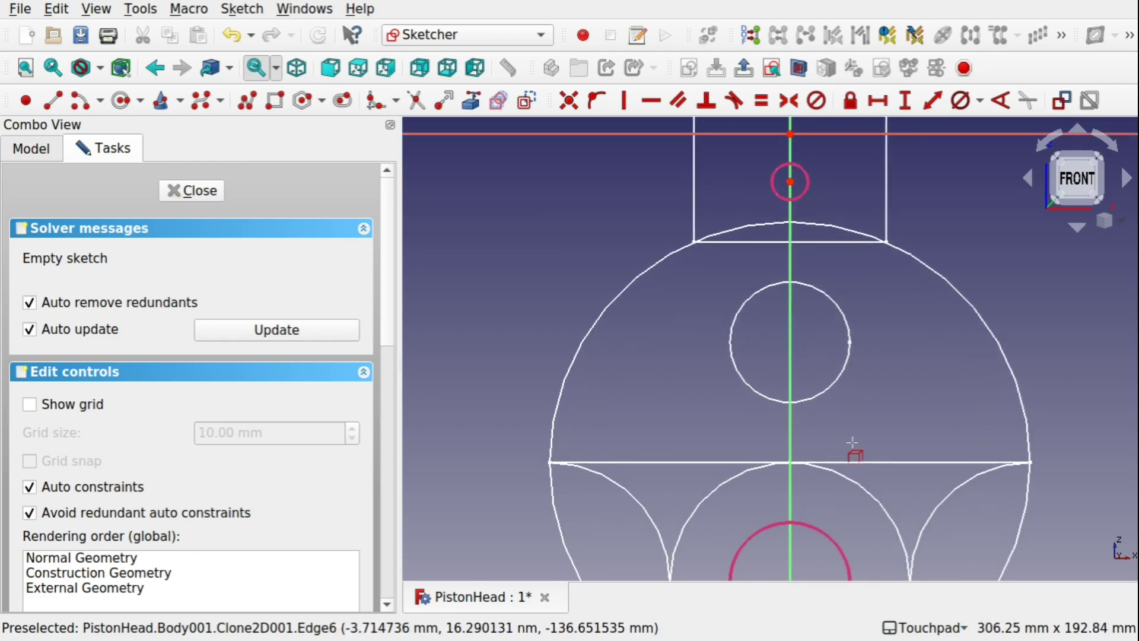
pyautogui.scroll(-2, 852, 445)
pyautogui.moveTo(851, 442)
pyautogui.keyDown('shift'); pyautogui.mouseDown(button='middle')
pyautogui.moveTo(768, 402)
pyautogui.moveTo(777, 415)
pyautogui.moveTo(784, 407)
pyautogui.mouseUp(button='middle'); pyautogui.keyUp('shift')
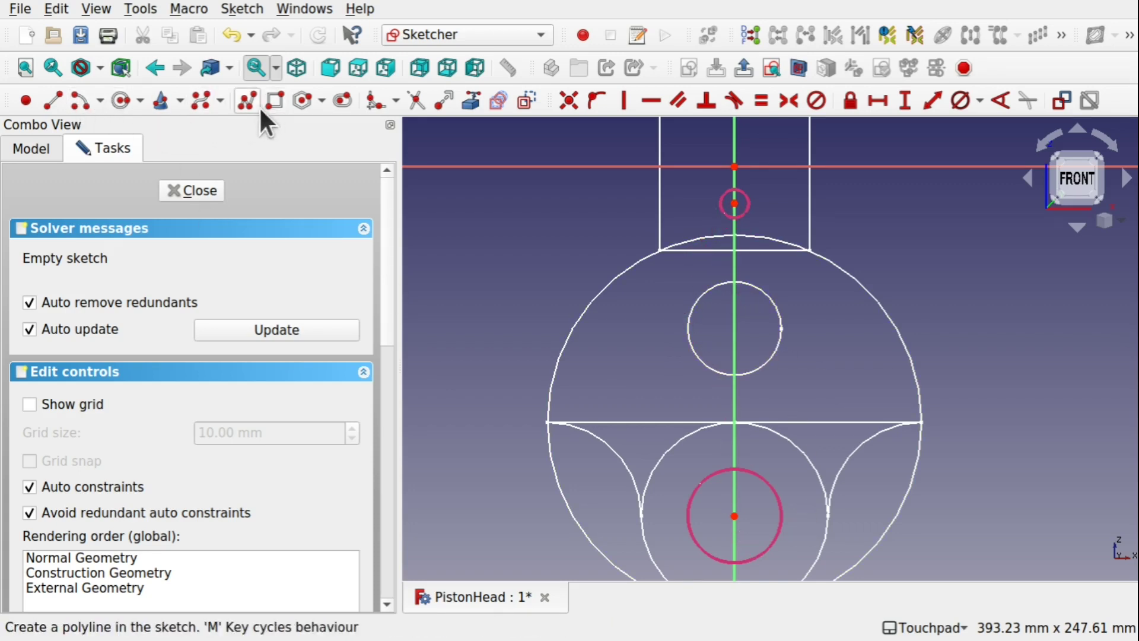
pyautogui.click(340, 99)
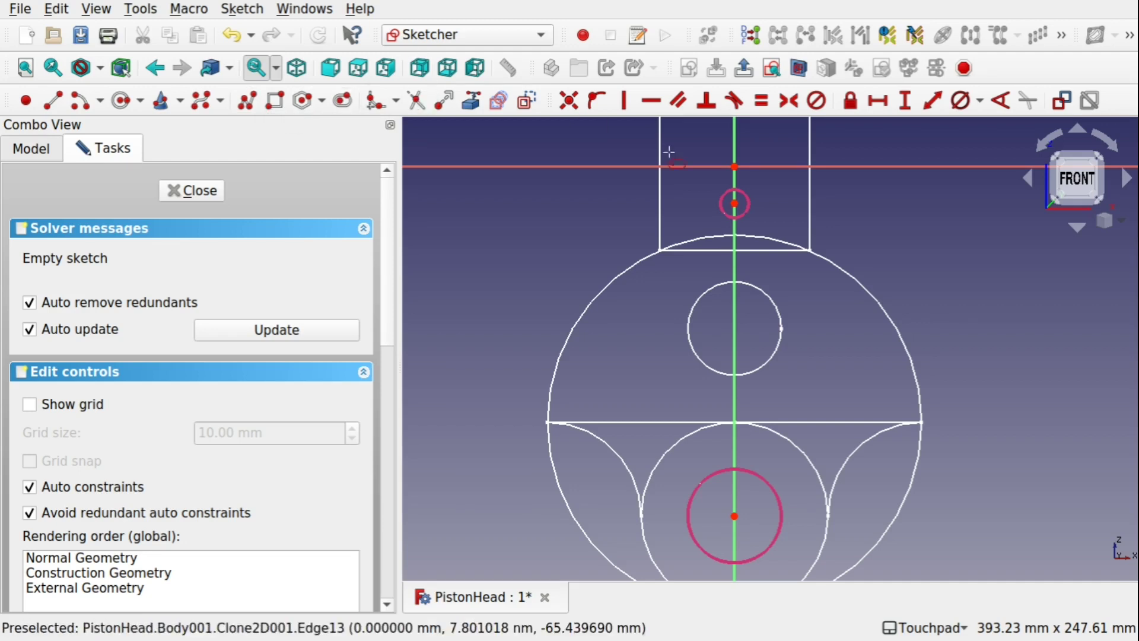
pyautogui.click(734, 203)
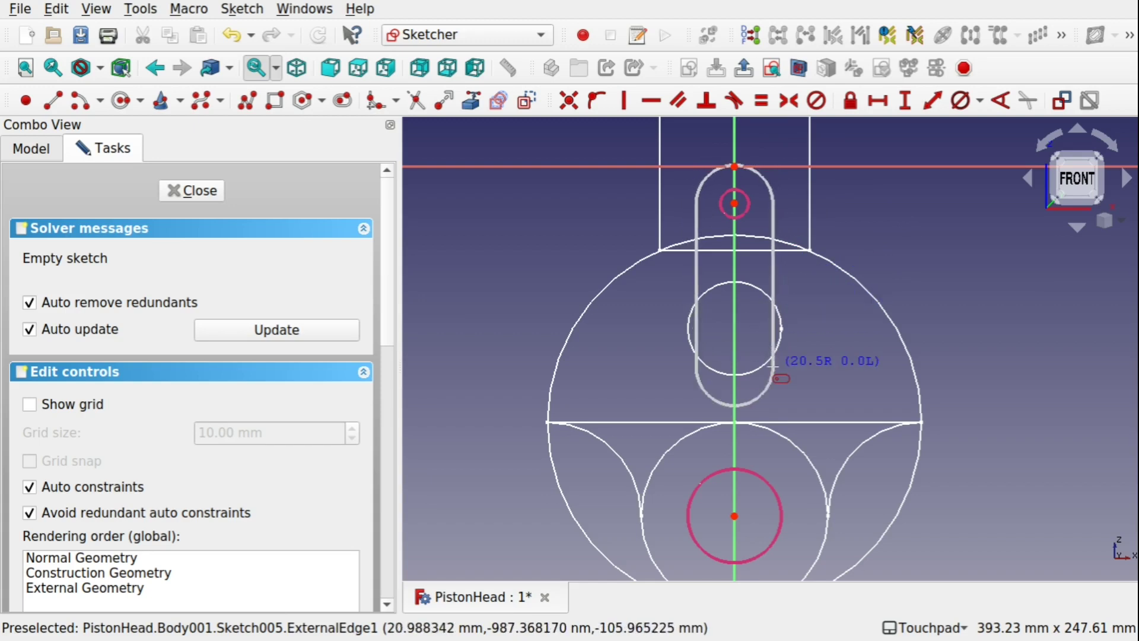
pyautogui.click(734, 514)
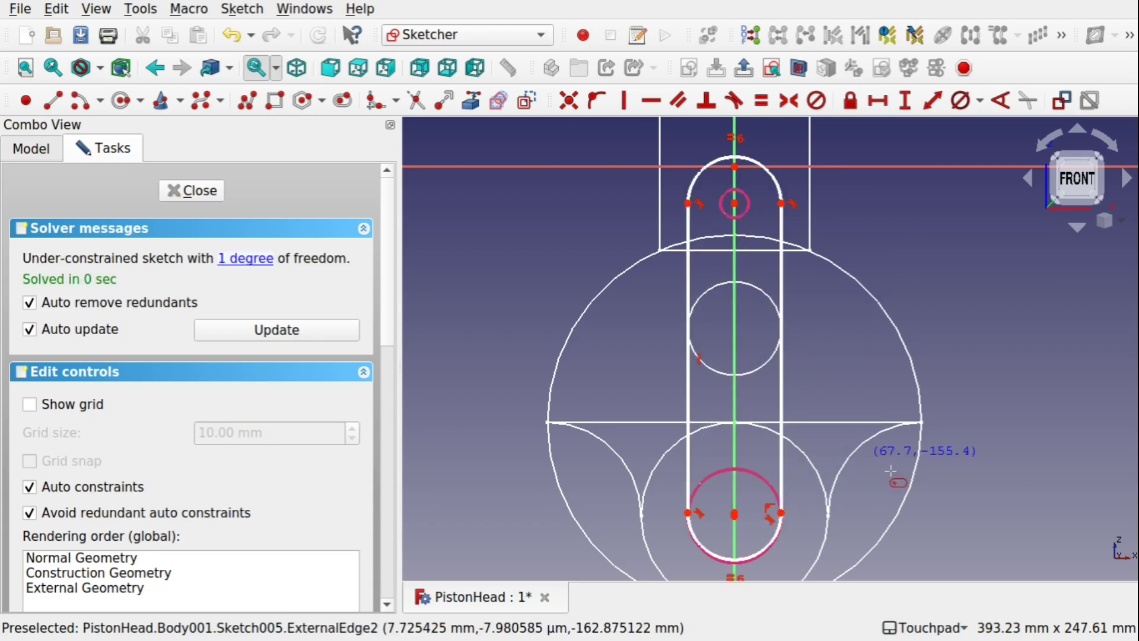
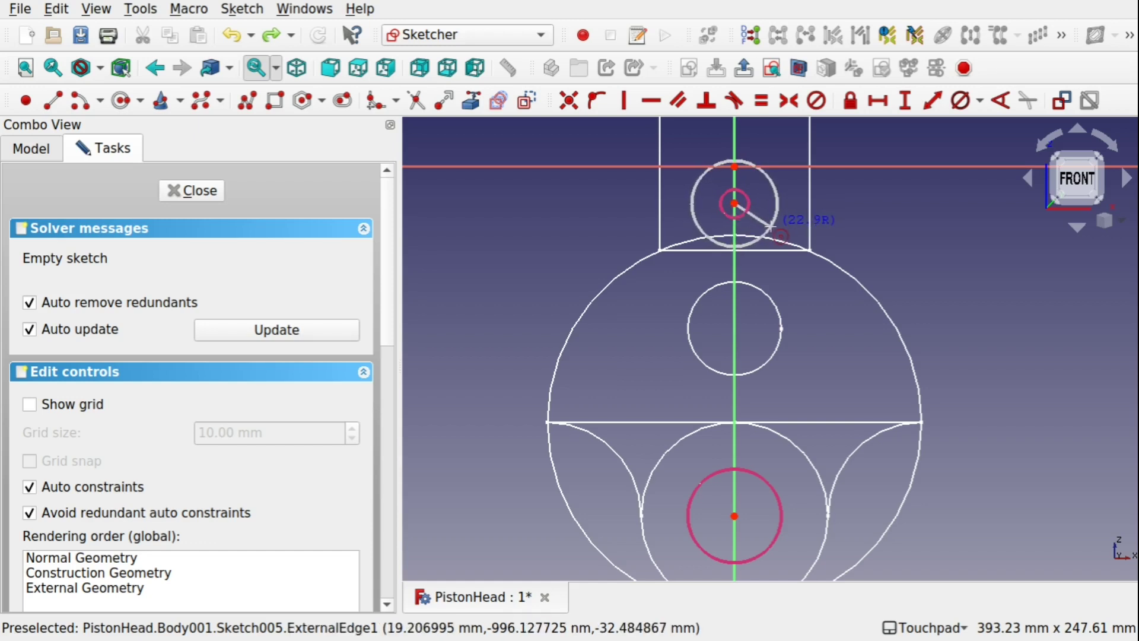
# Step: Sketch a circle of about 23 mm radius concentric with the pin circle, and link the larger lower circle as external geometry
pyautogui.click(778, 238)
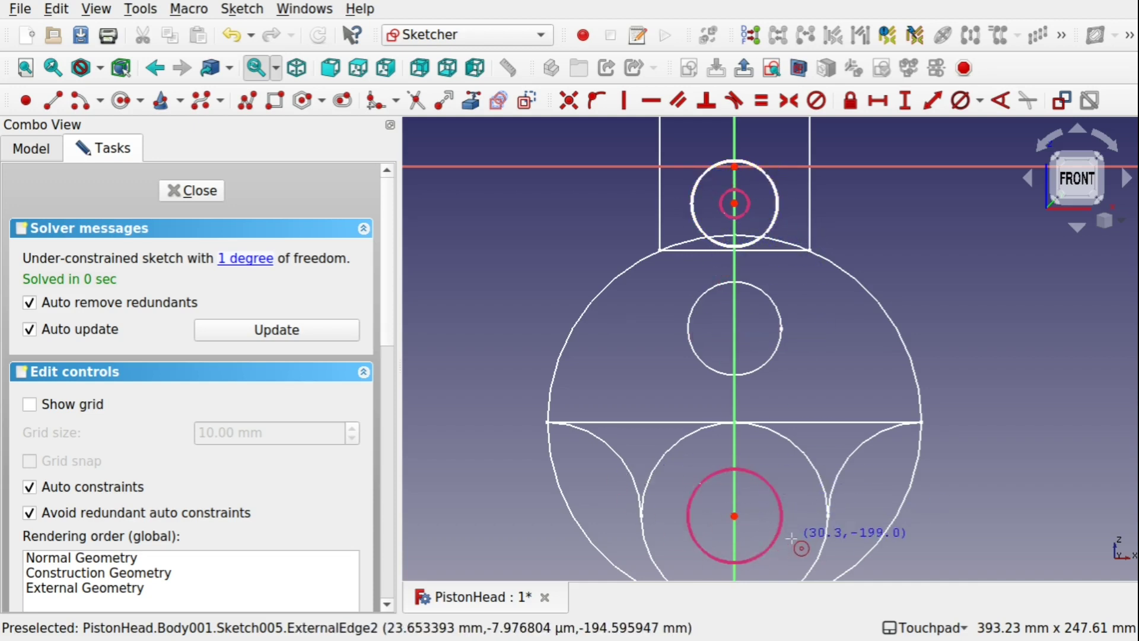
pyautogui.scroll(-3, 795, 534)
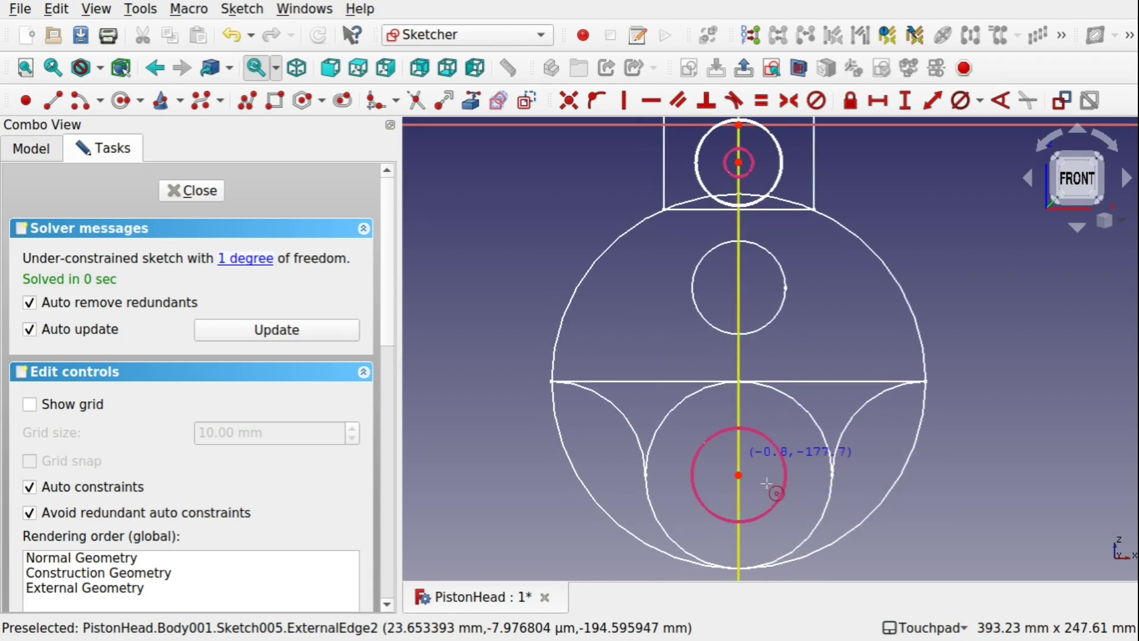
pyautogui.click(272, 104)
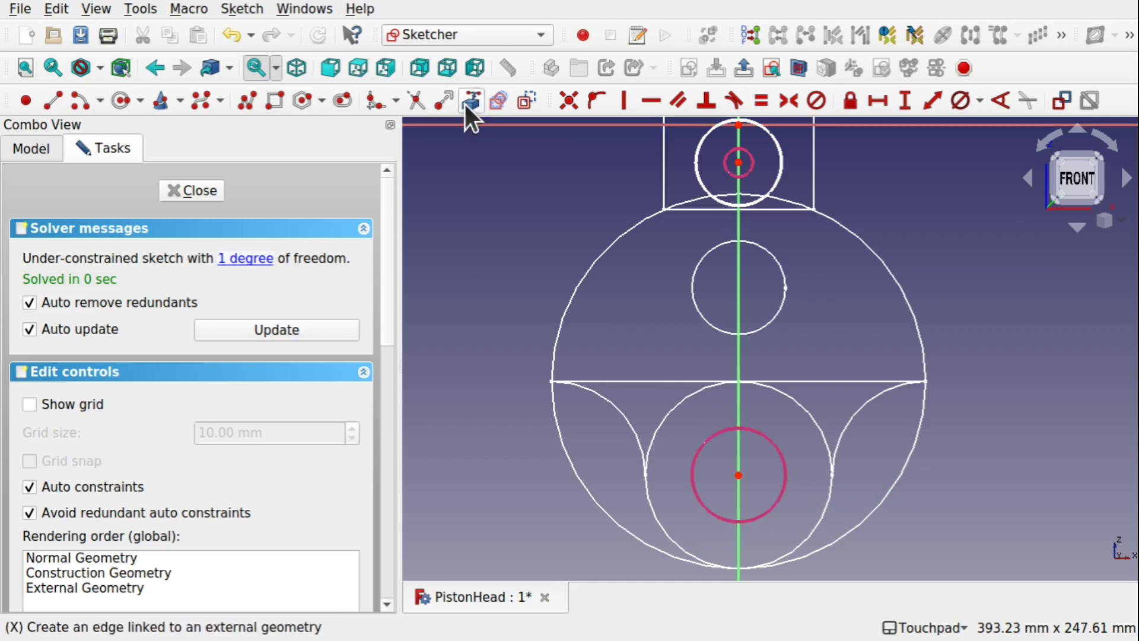
pyautogui.click(822, 443)
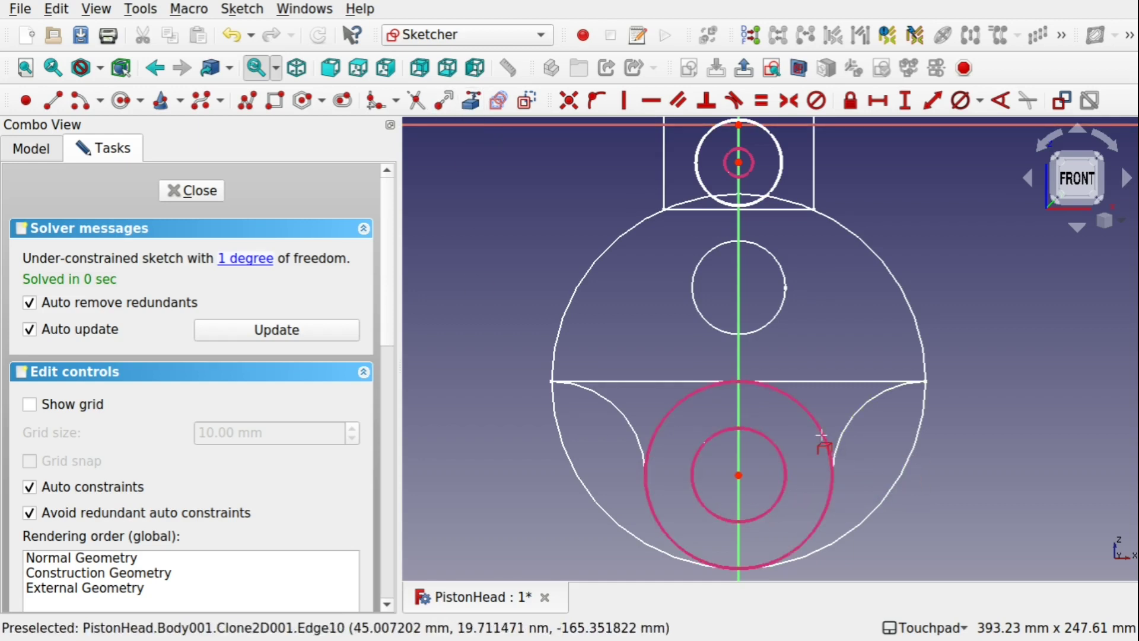
# Step: Sketch a rectangle enclosing the lower 50 mm circle, inside the larger linked circle
pyautogui.click(273, 102)
pyautogui.click(676, 419)
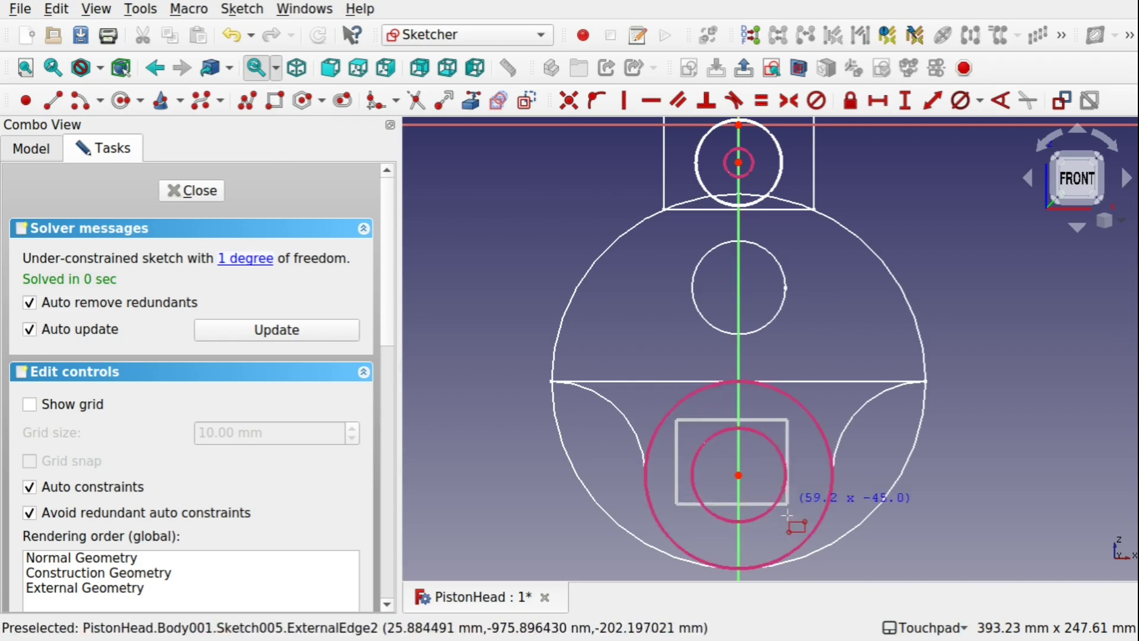
pyautogui.click(805, 532)
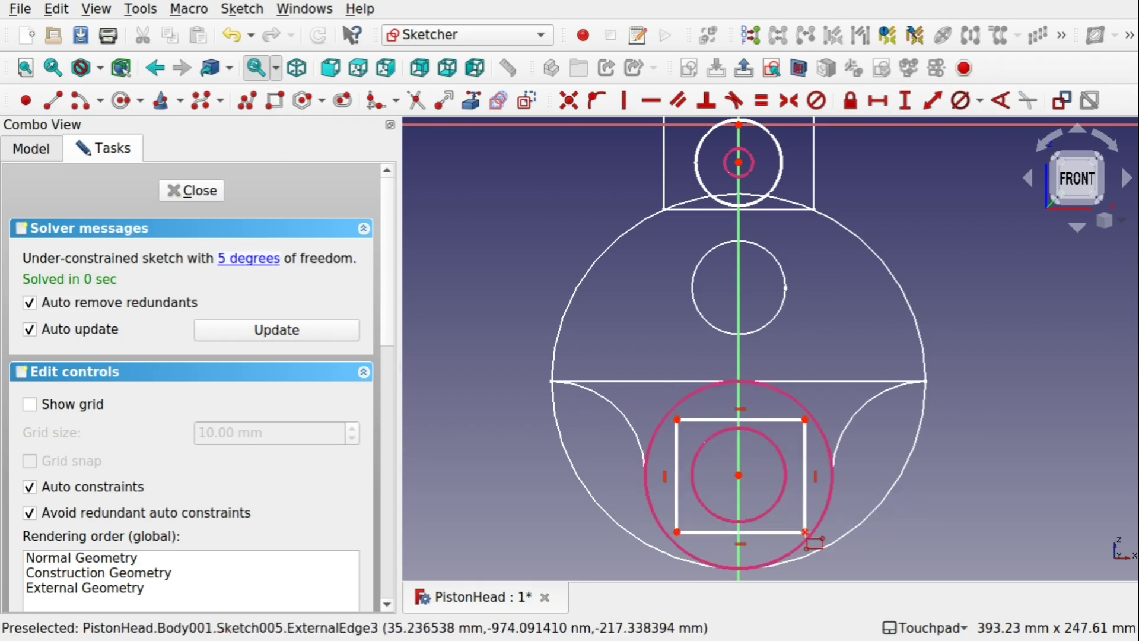
pyautogui.rightClick(805, 532)
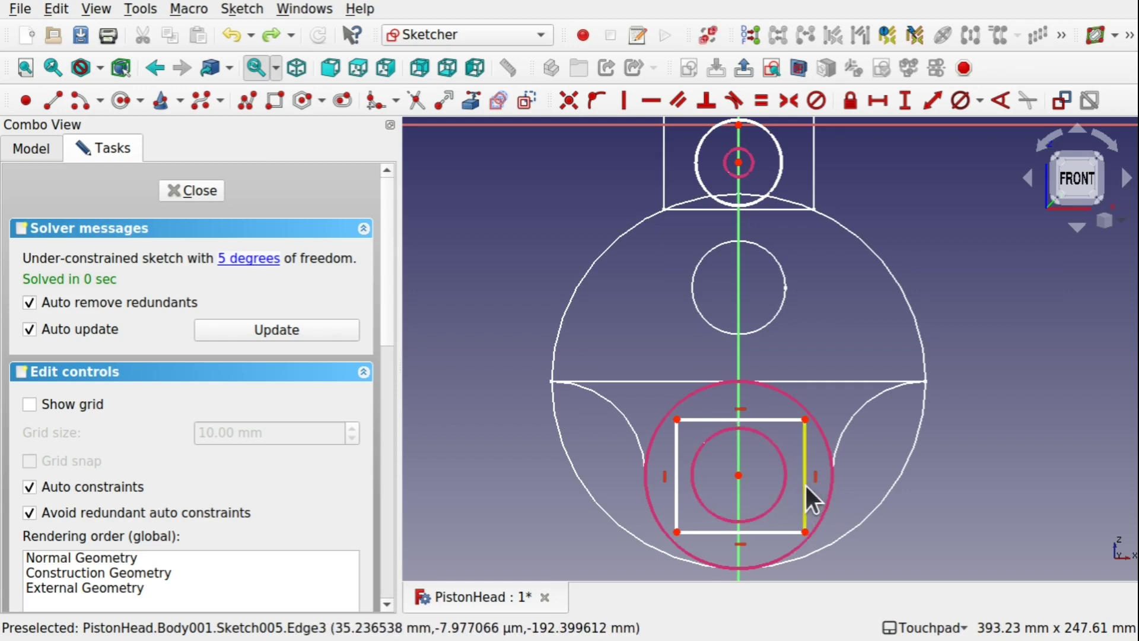
# Step: Constrain both vertical sides of the rectangle tangent to the larger linked lower circle
pyautogui.click(805, 482)
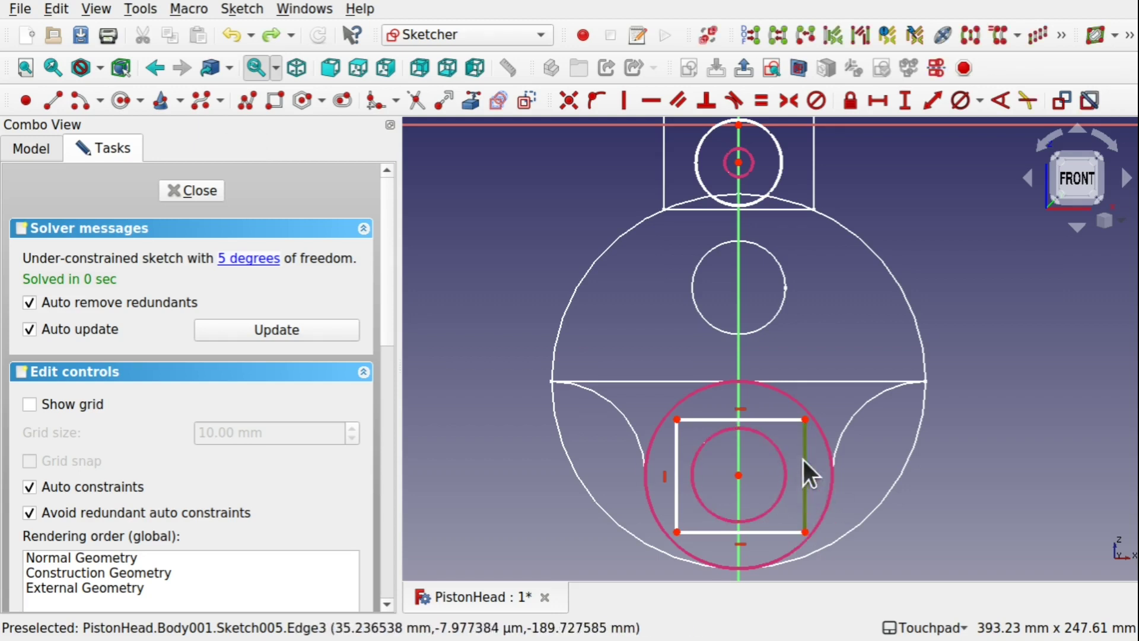
pyautogui.click(829, 476)
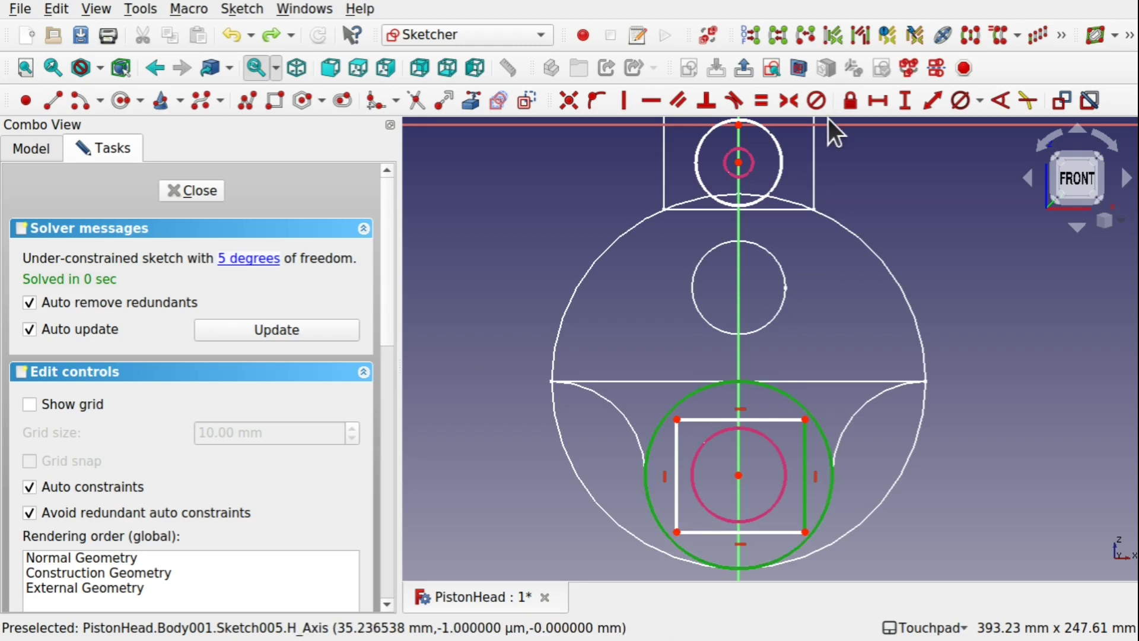
pyautogui.click(729, 105)
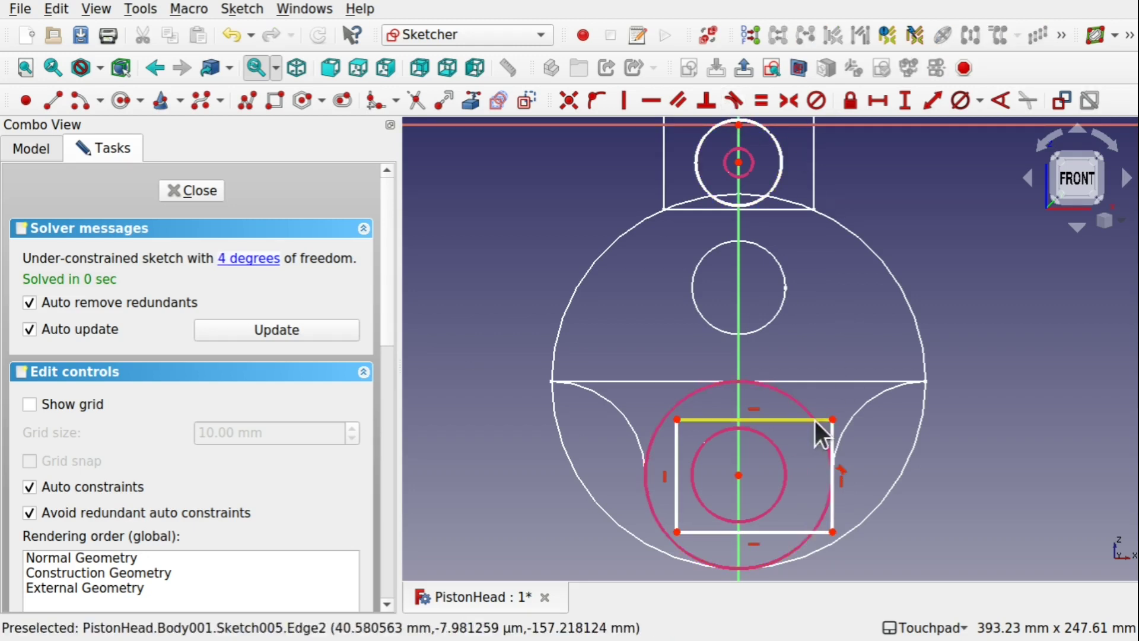
pyautogui.click(673, 483)
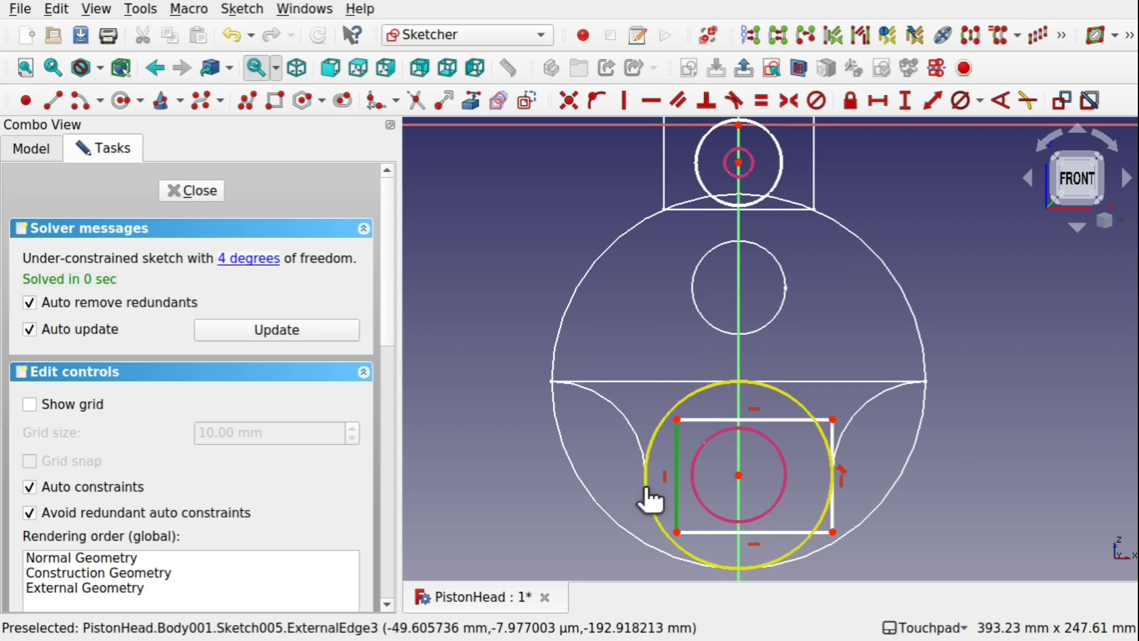
pyautogui.click(650, 488)
pyautogui.click(733, 106)
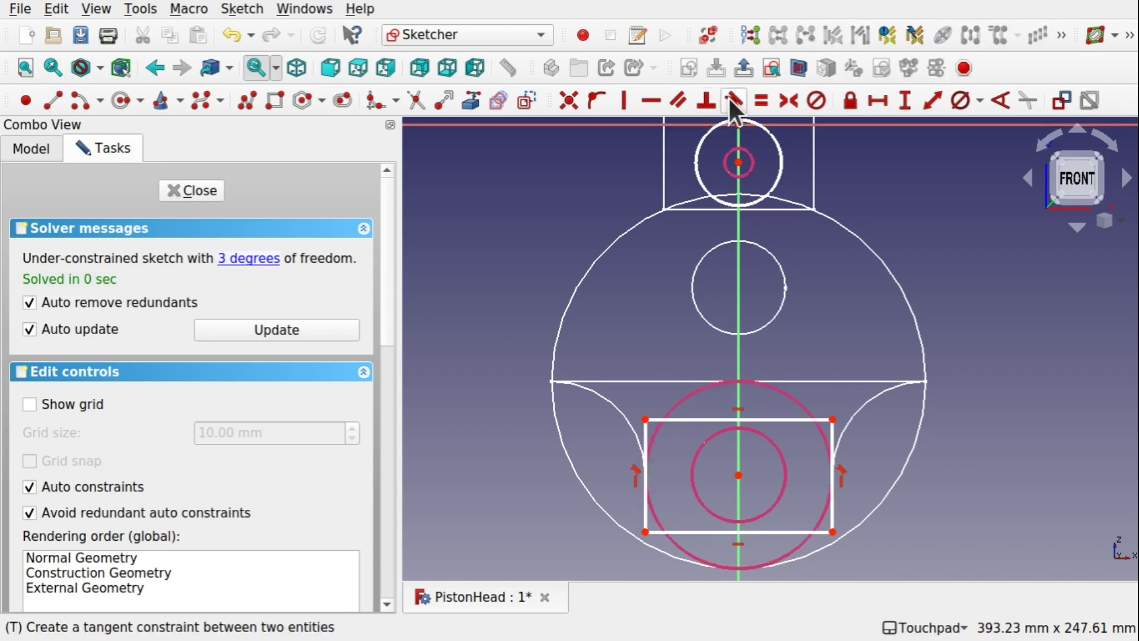
# Step: Constrain the rectangle's upper and lower horizontal sides tangent to the larger linked lower circle
pyautogui.click(750, 422)
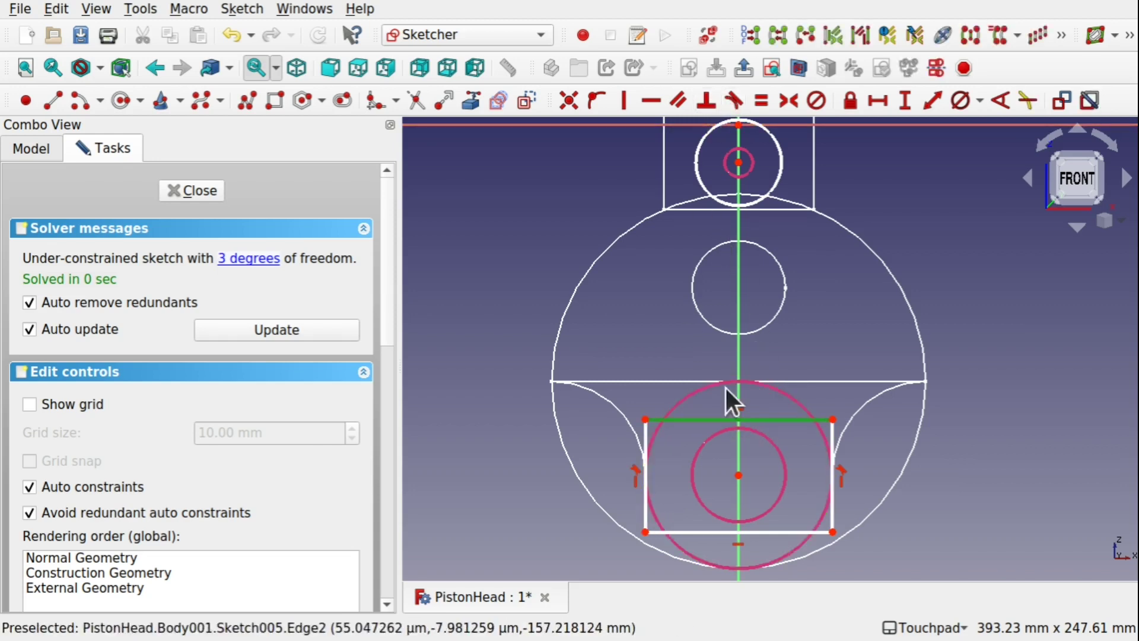
pyautogui.click(746, 380)
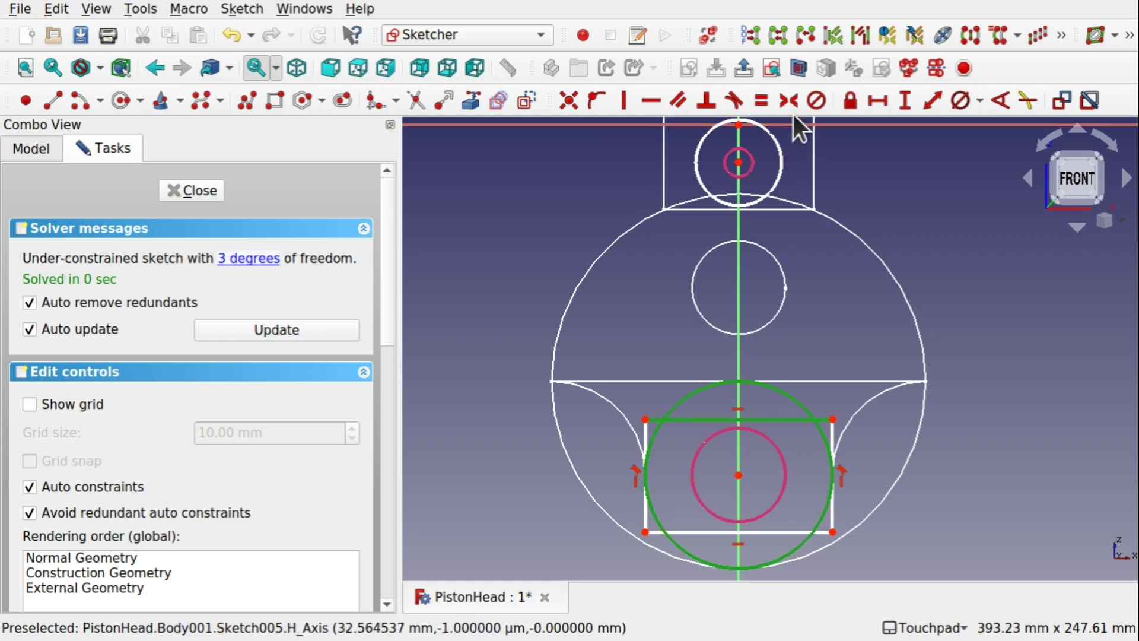
pyautogui.click(731, 94)
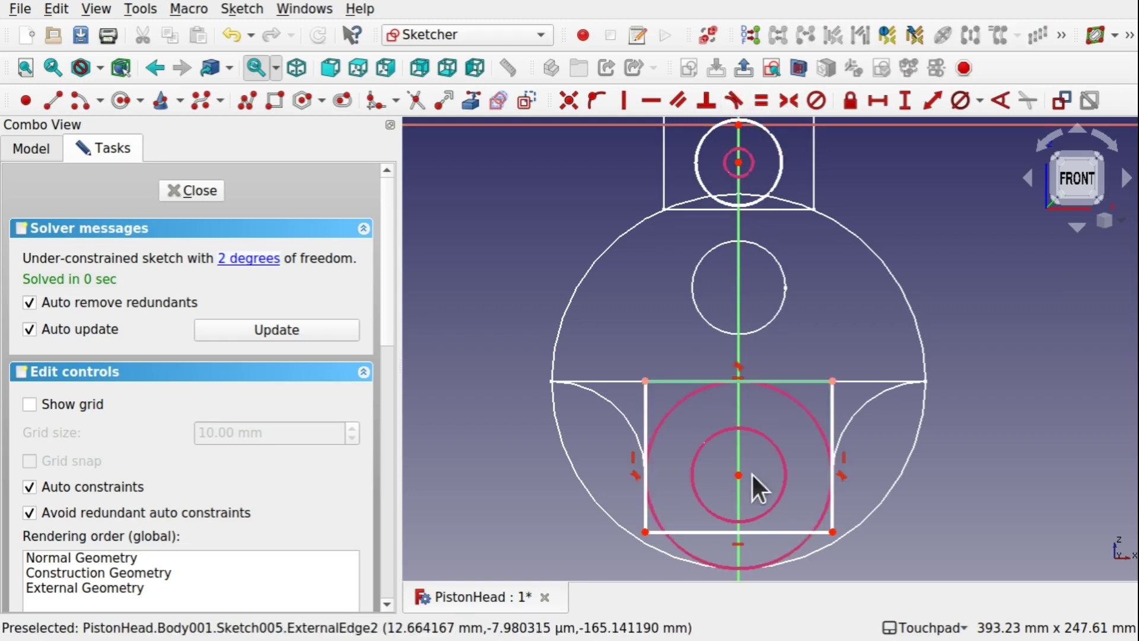
pyautogui.click(783, 532)
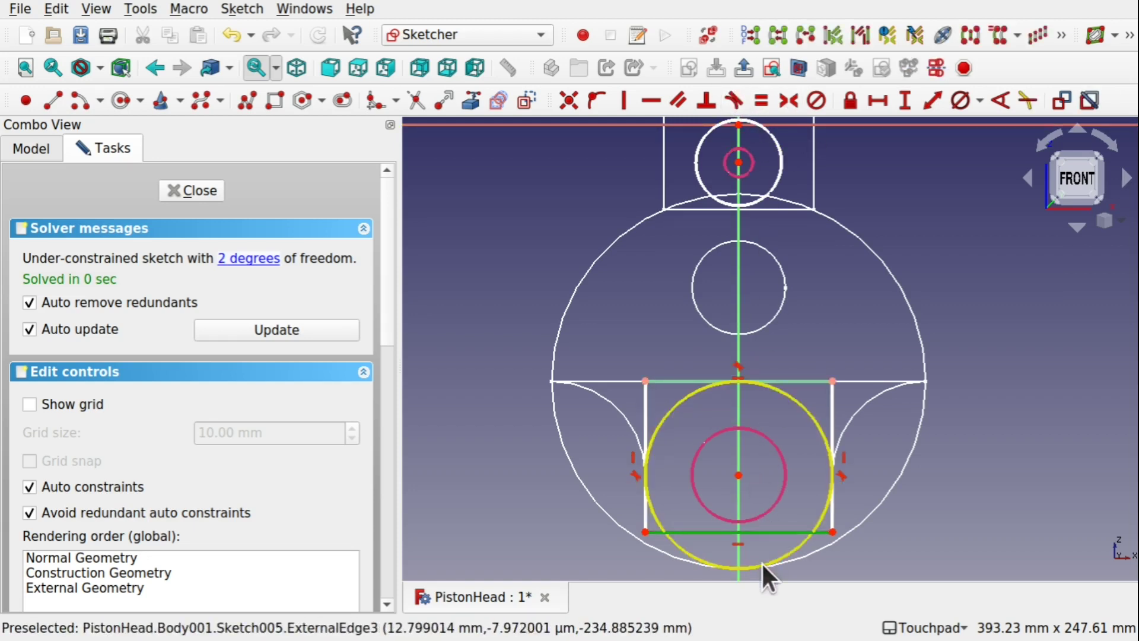
pyautogui.click(769, 562)
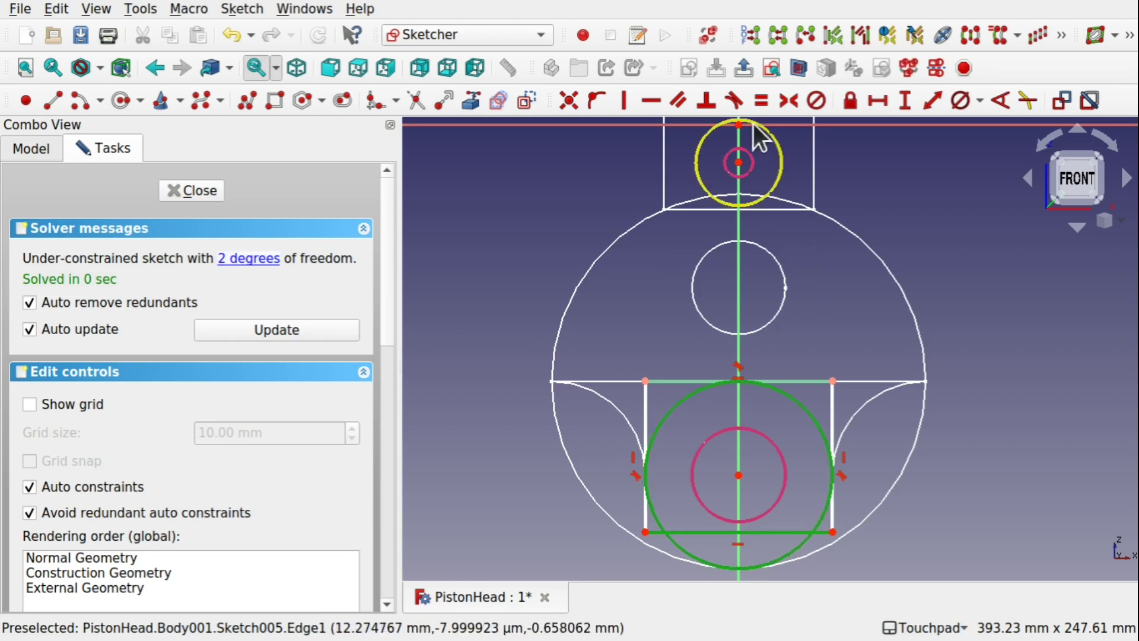
pyautogui.click(734, 101)
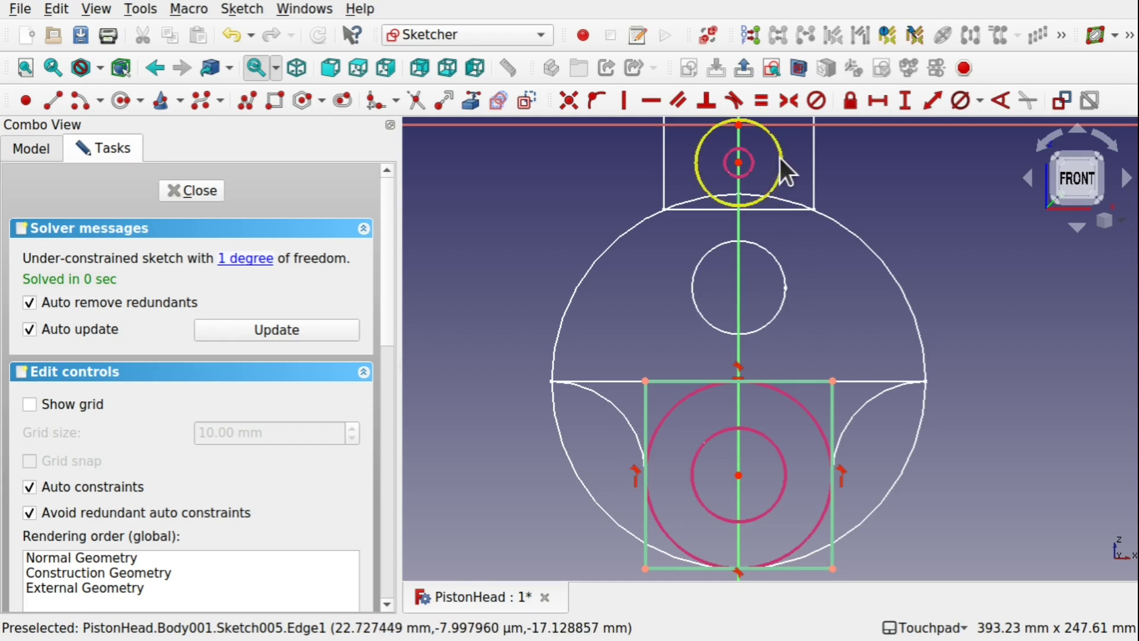
# Step: Sketch two vertical lines about 115 mm long from opposite sides of the sketched upper circle down to the rectangle's upper side
pyautogui.click(55, 102)
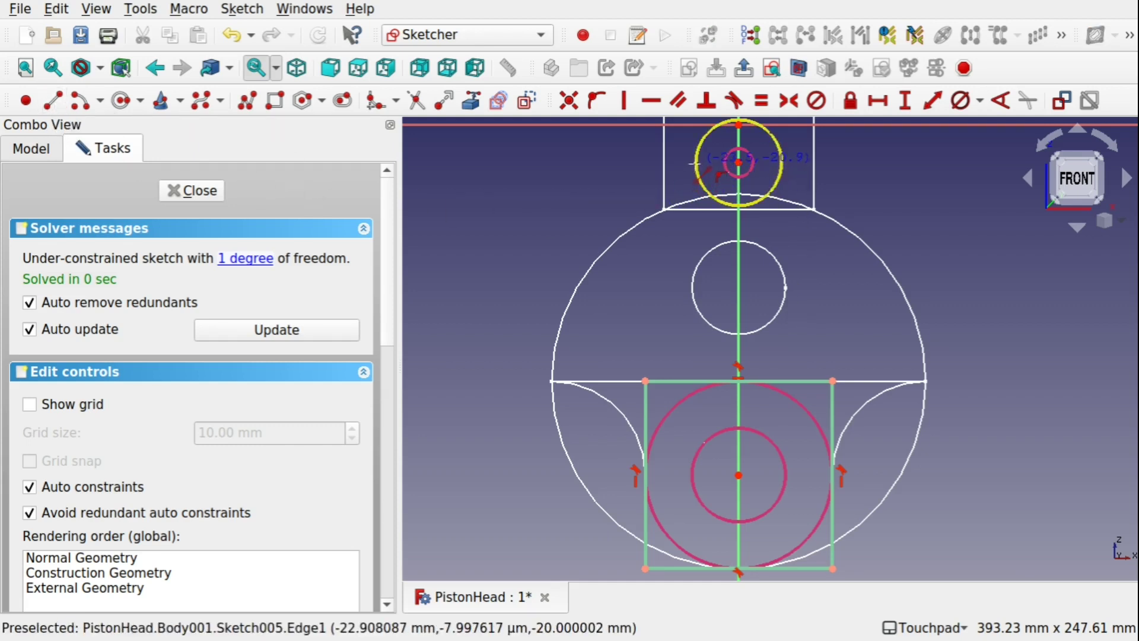
pyautogui.click(696, 165)
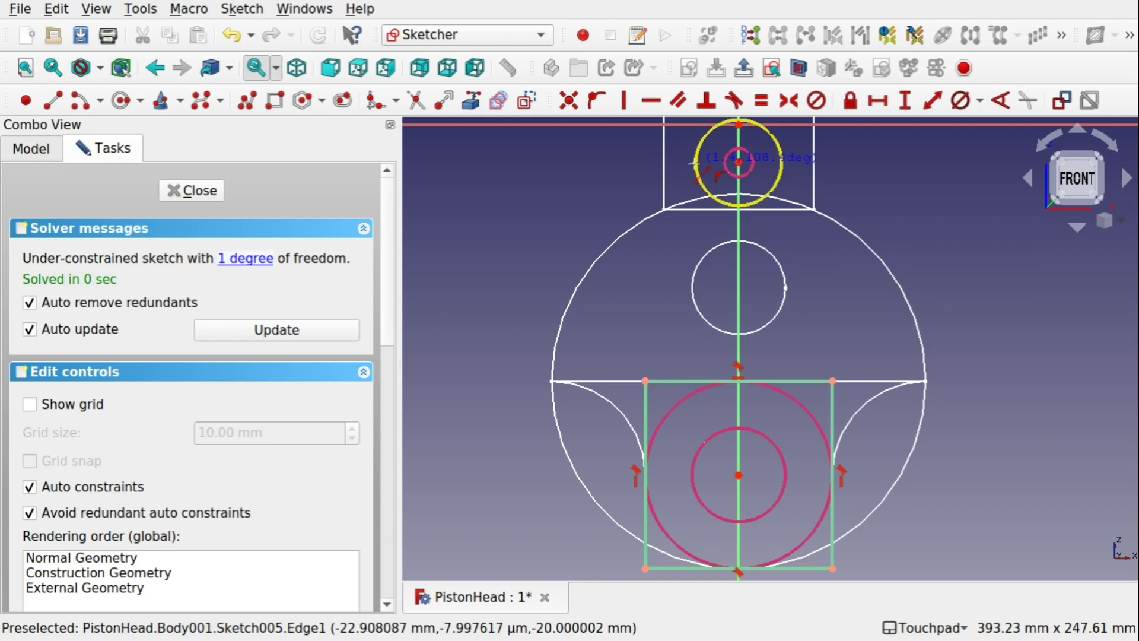
pyautogui.click(692, 381)
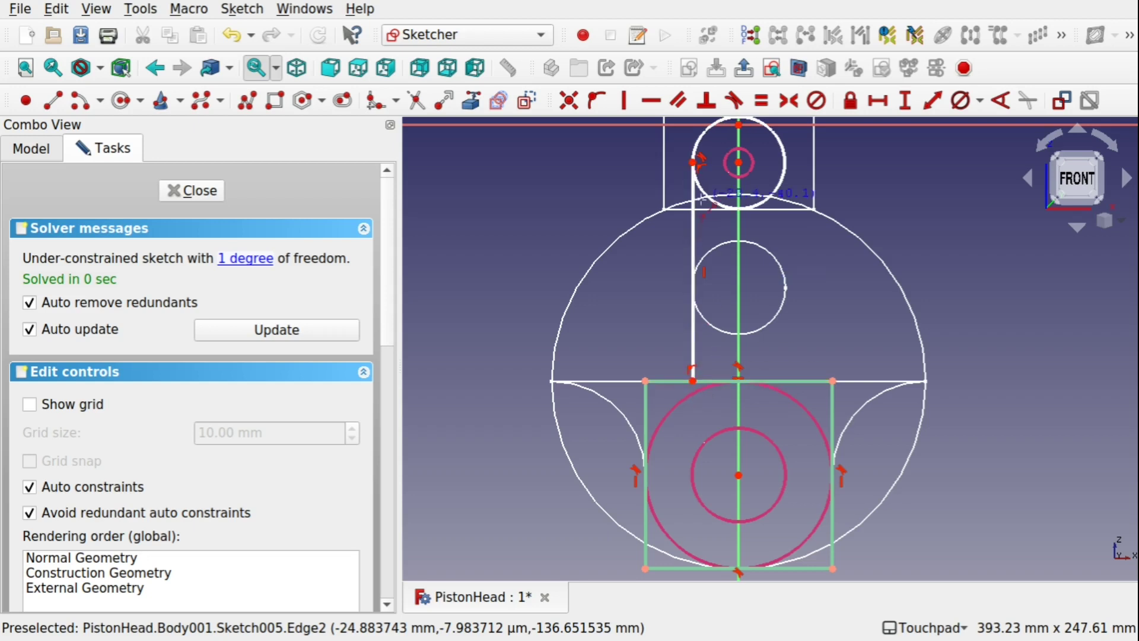
pyautogui.click(784, 182)
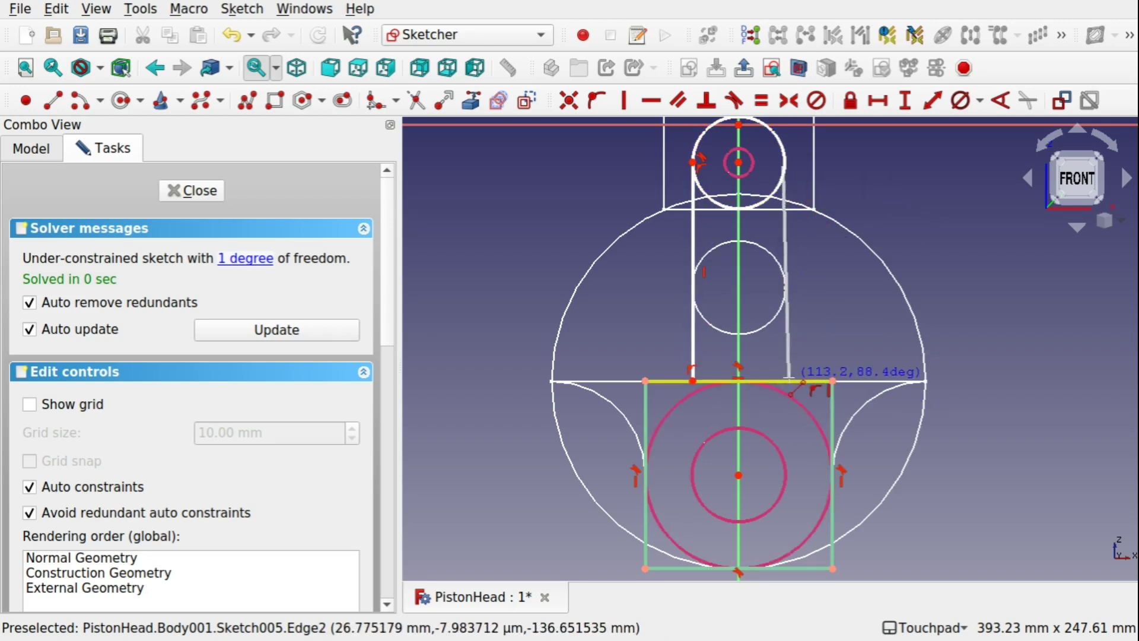
pyautogui.click(785, 381)
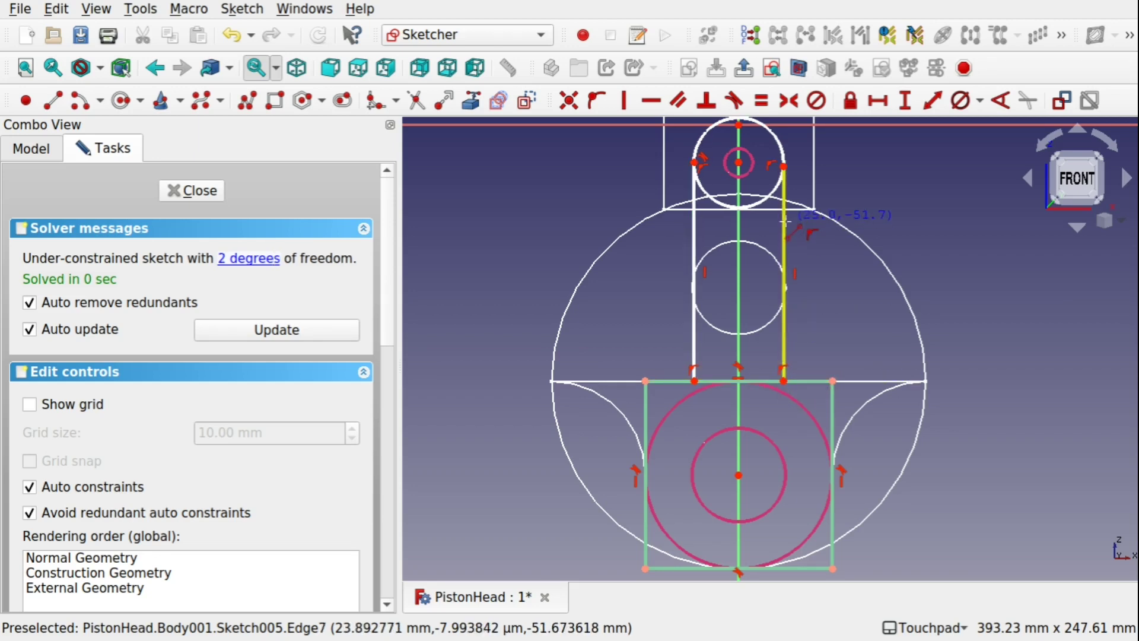
# Step: Constrain the upper endpoints of both vertical lines to lie horizontally level with the pin circle's centre
pyautogui.scroll(4, 735, 162)
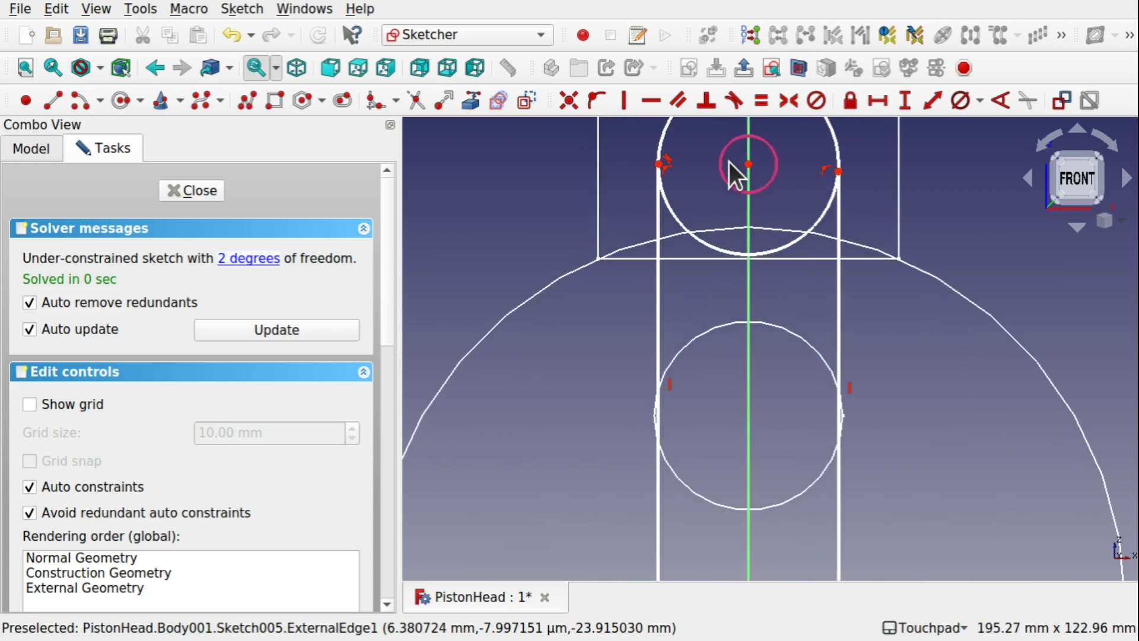
pyautogui.click(658, 165)
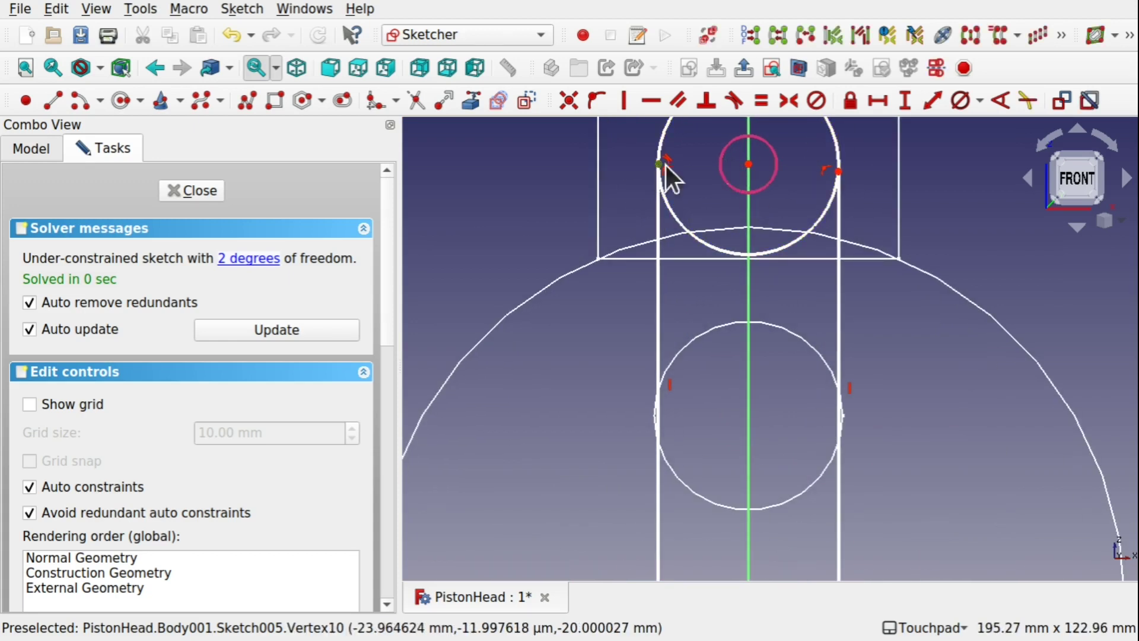
pyautogui.click(838, 172)
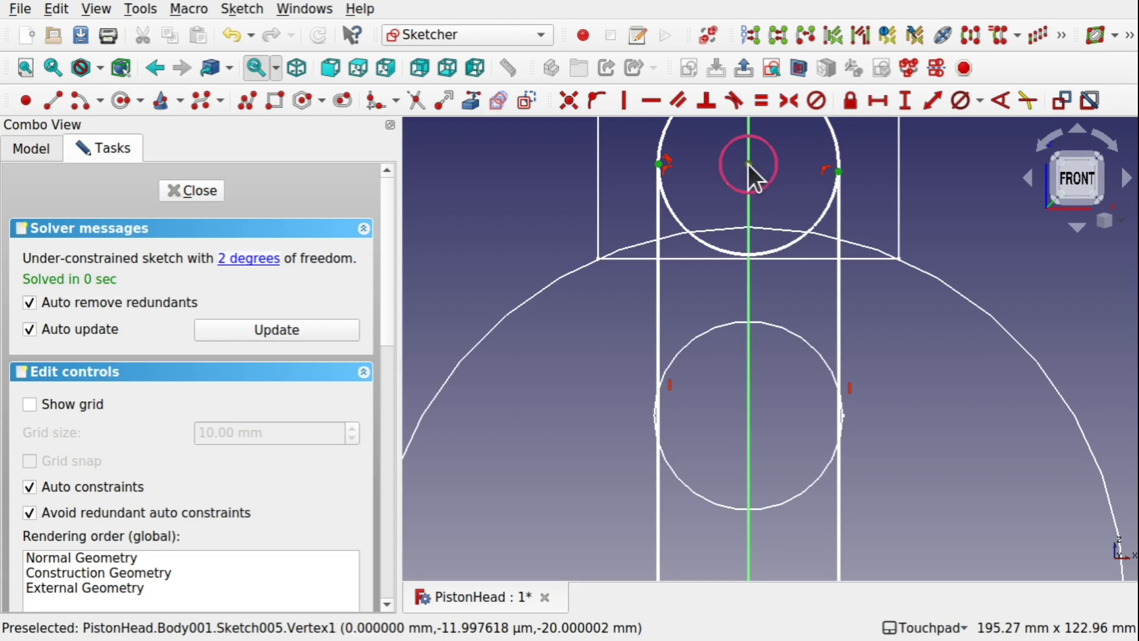
pyautogui.click(649, 103)
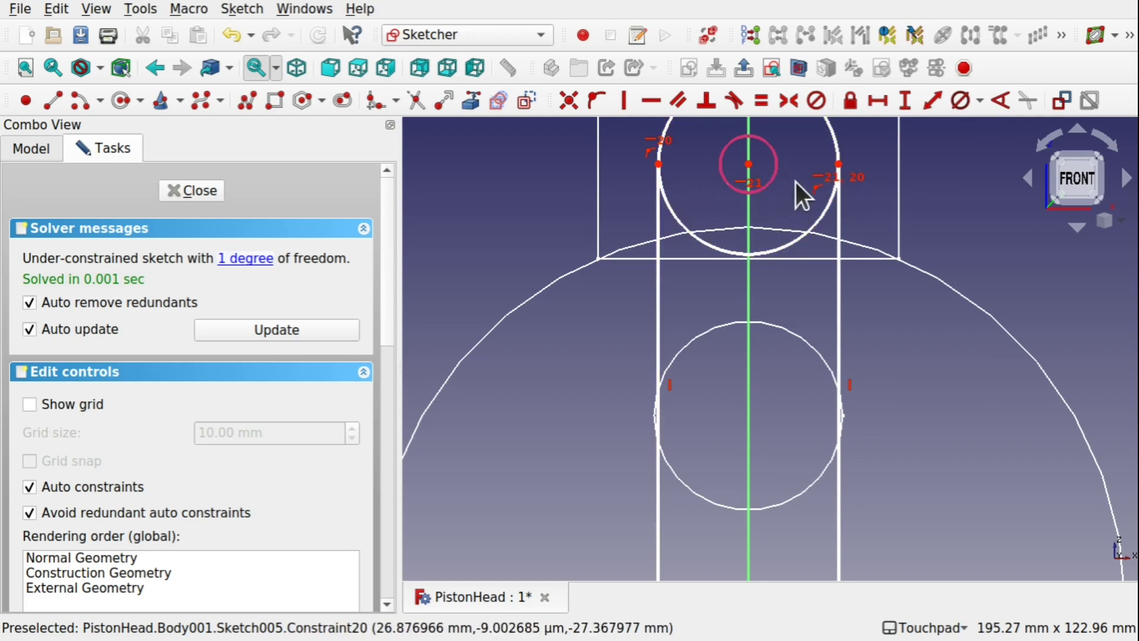
# Step: Sketch a circle of about 7.5 mm radius from the pin circle's centre, matching the linked pin circle
pyautogui.click(117, 106)
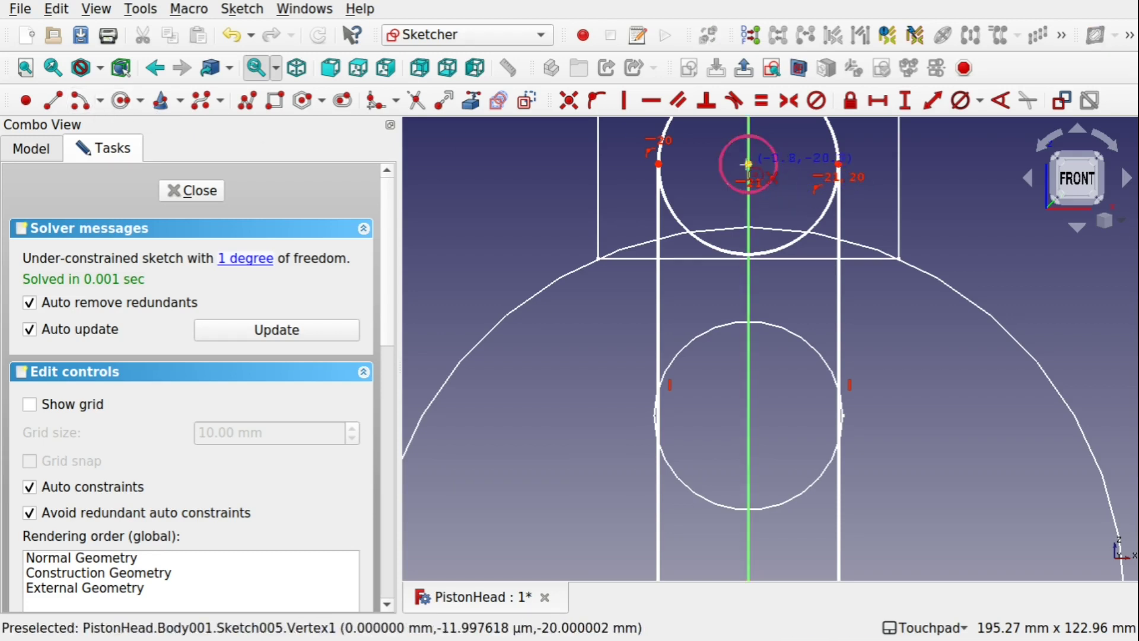
pyautogui.click(749, 164)
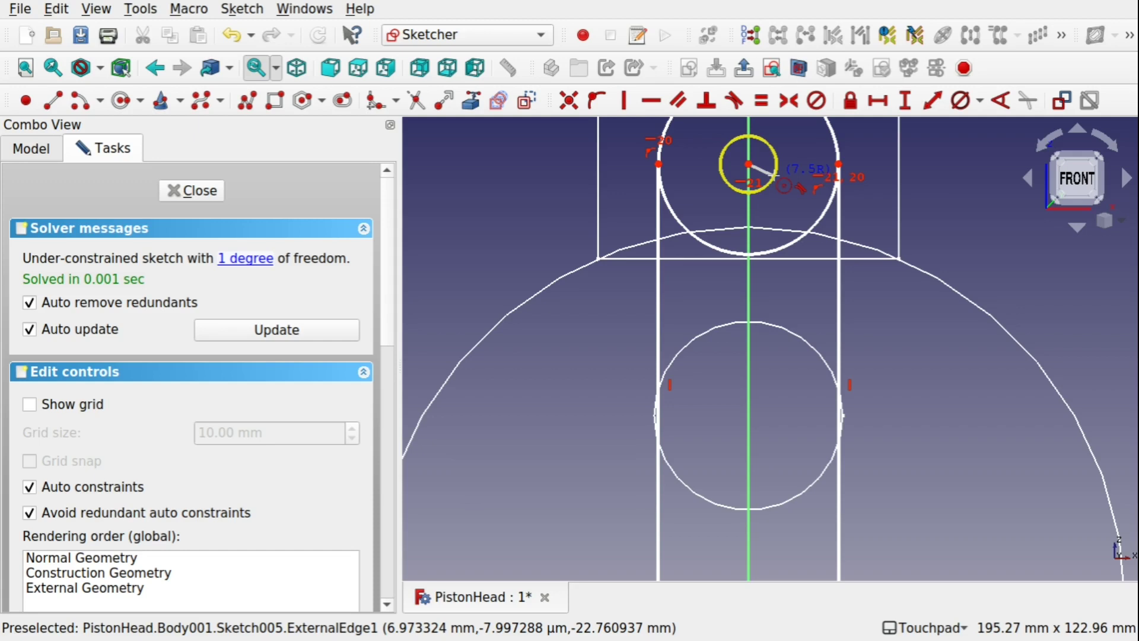
pyautogui.click(776, 175)
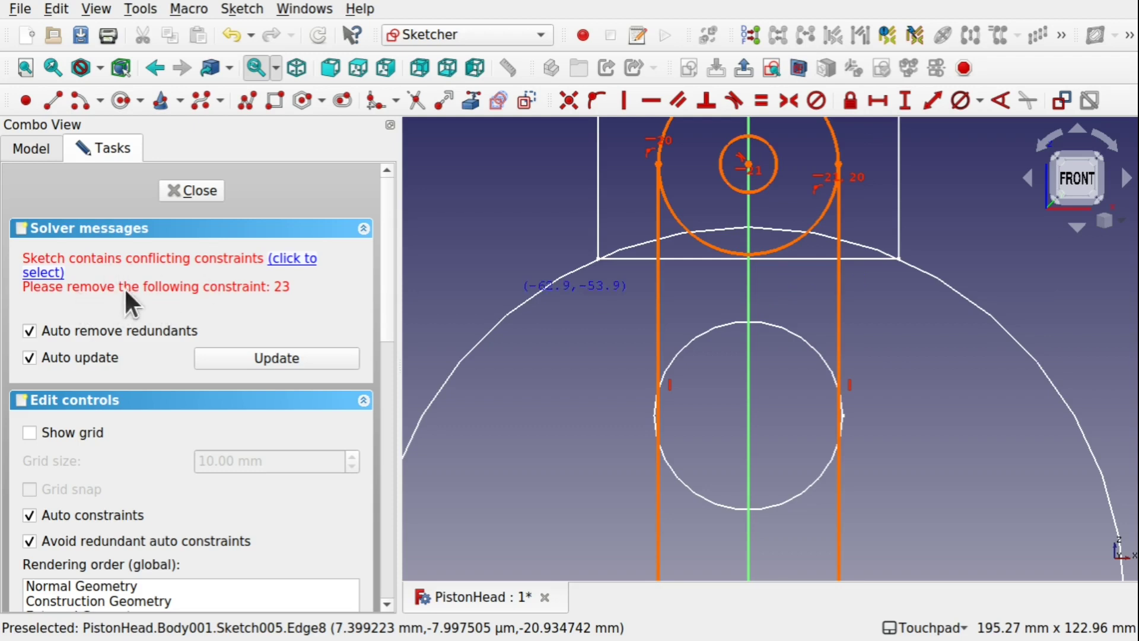
# Step: Delete the conflicting tangent constraint 23 between the new small circle and the linked pin circle
pyautogui.click(300, 263)
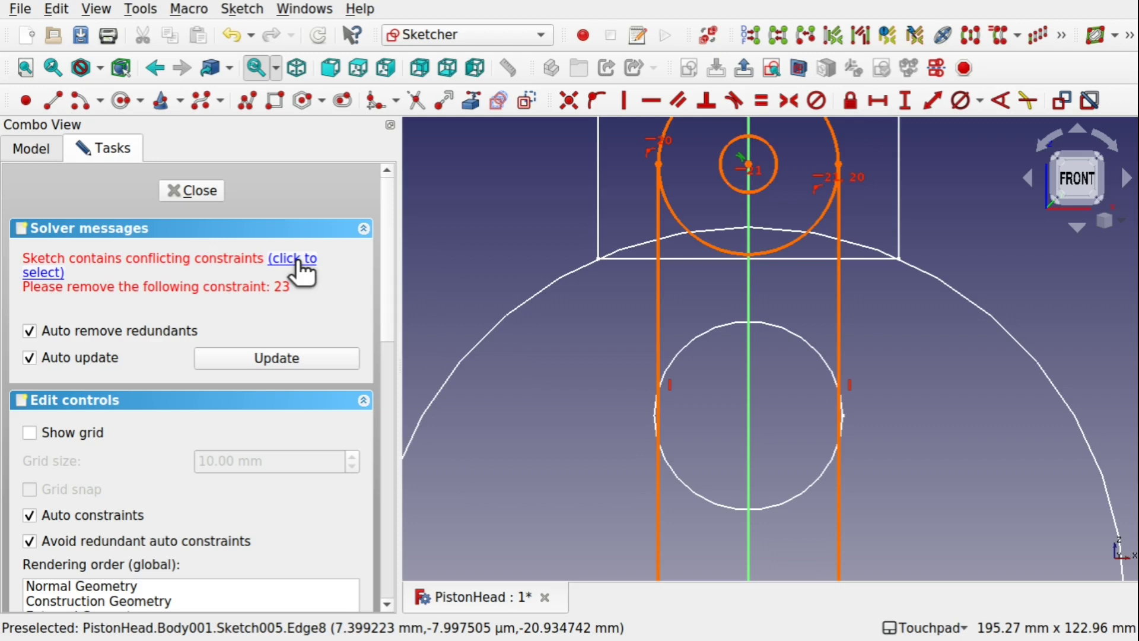
pyautogui.click(741, 157)
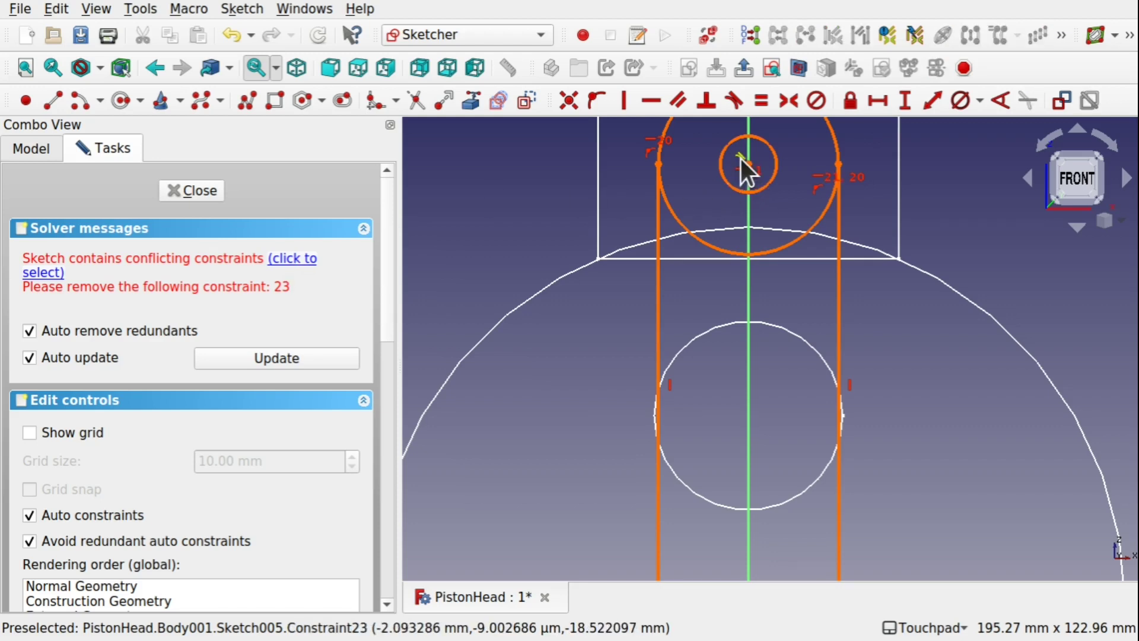
pyautogui.press('Delete')
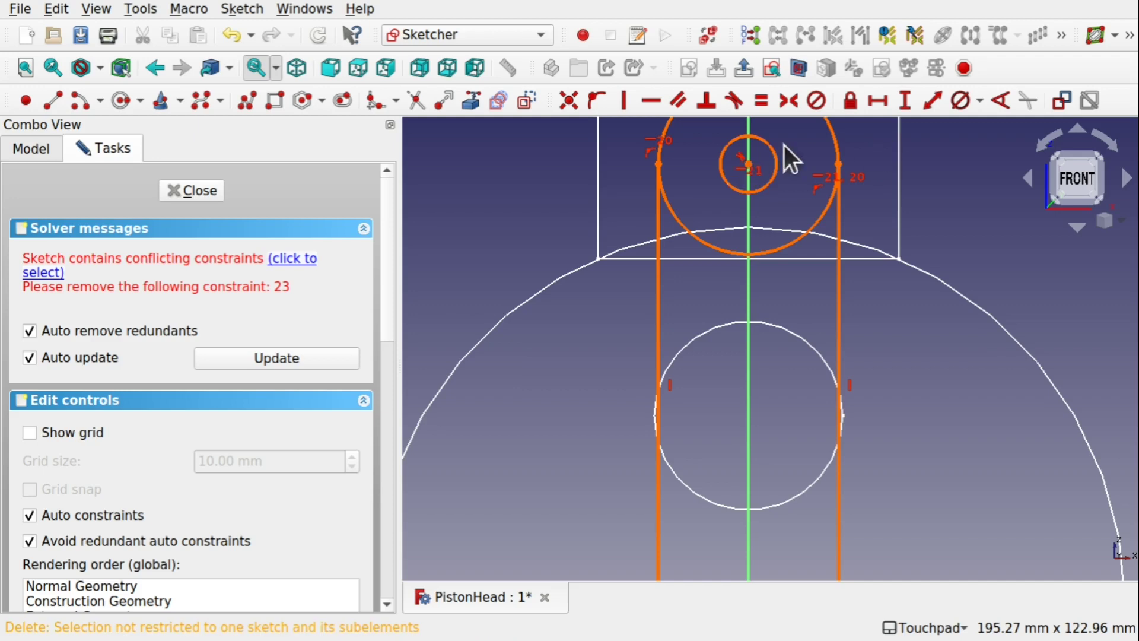
pyautogui.click(739, 158)
pyautogui.press('Delete')
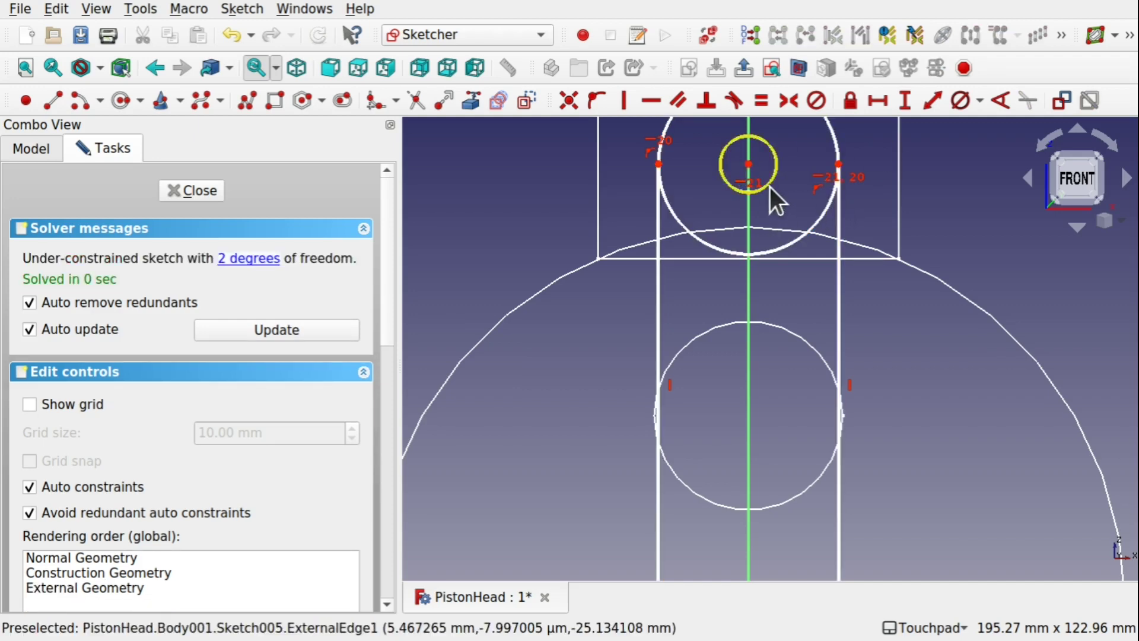
pyautogui.moveTo(769, 187); pyautogui.dragTo(771, 173)
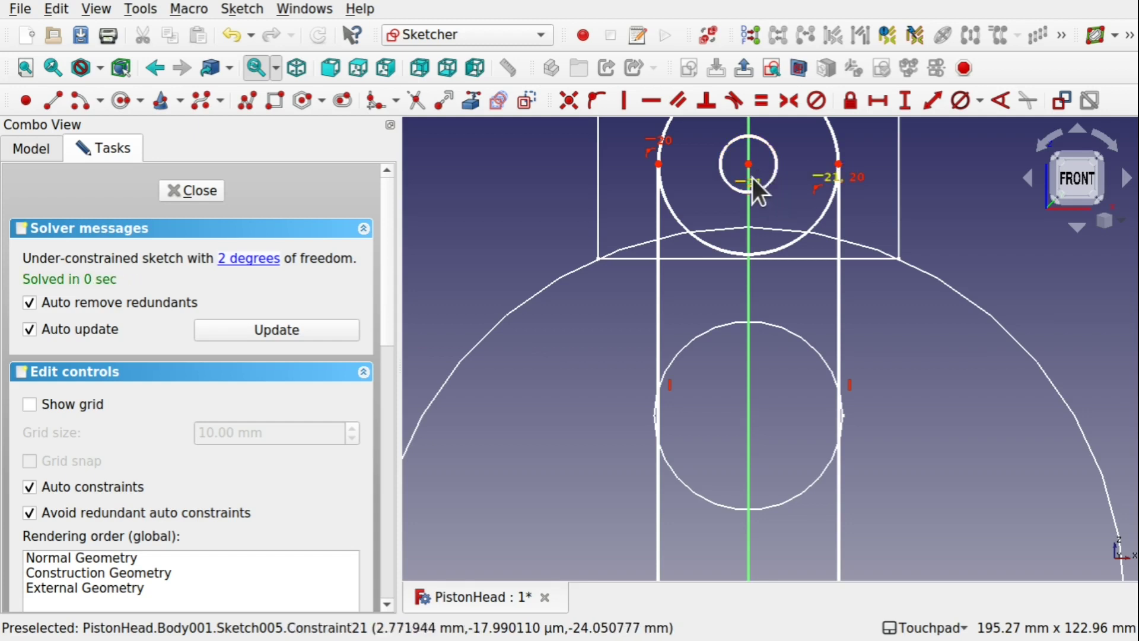
pyautogui.scroll(5, 770, 173)
pyautogui.scroll(-4, 770, 172)
pyautogui.scroll(-4, 770, 173)
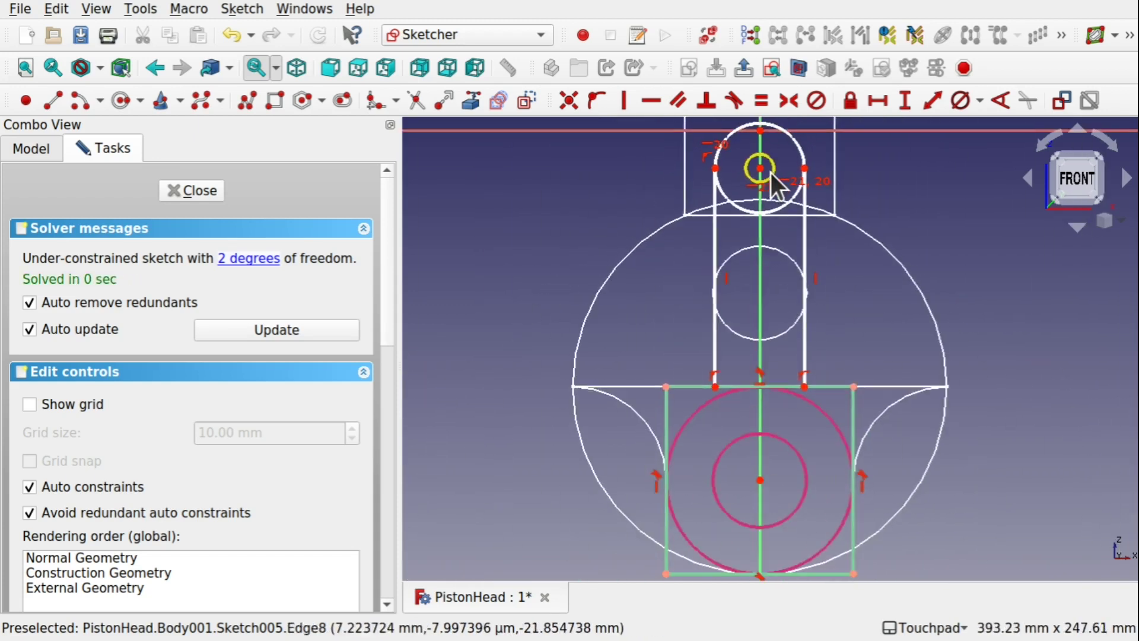
pyautogui.scroll(2, 770, 173)
pyautogui.scroll(-3, 770, 173)
pyautogui.scroll(-1, 770, 173)
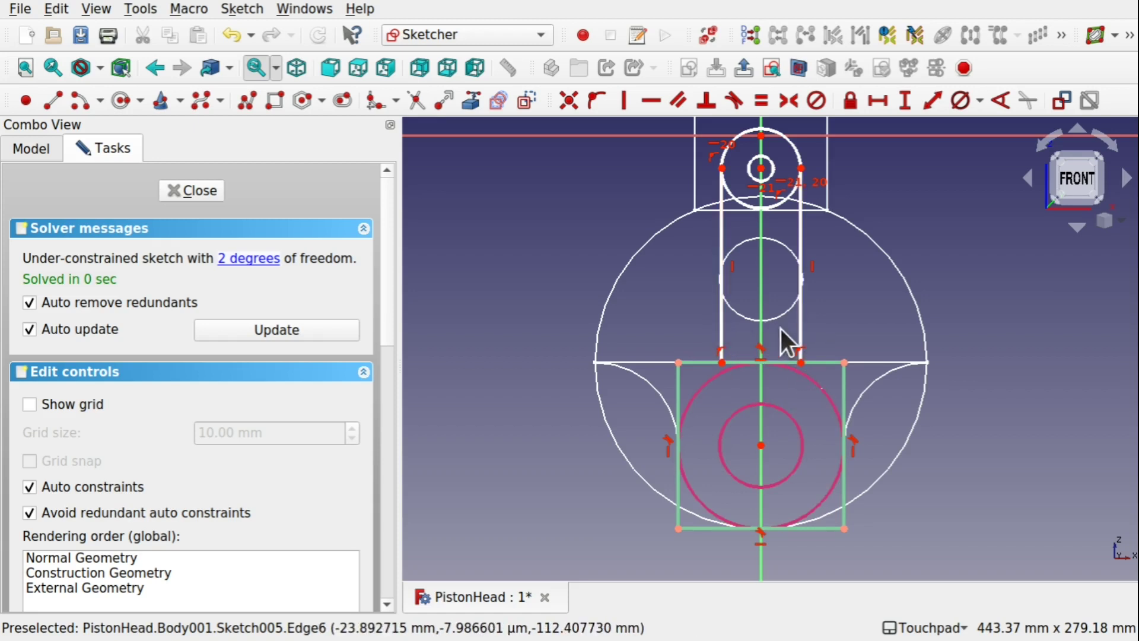
# Step: Place a point on each vertical line just above the rectangle's upper side and constrain the two points horizontally level
pyautogui.scroll(4, 780, 329)
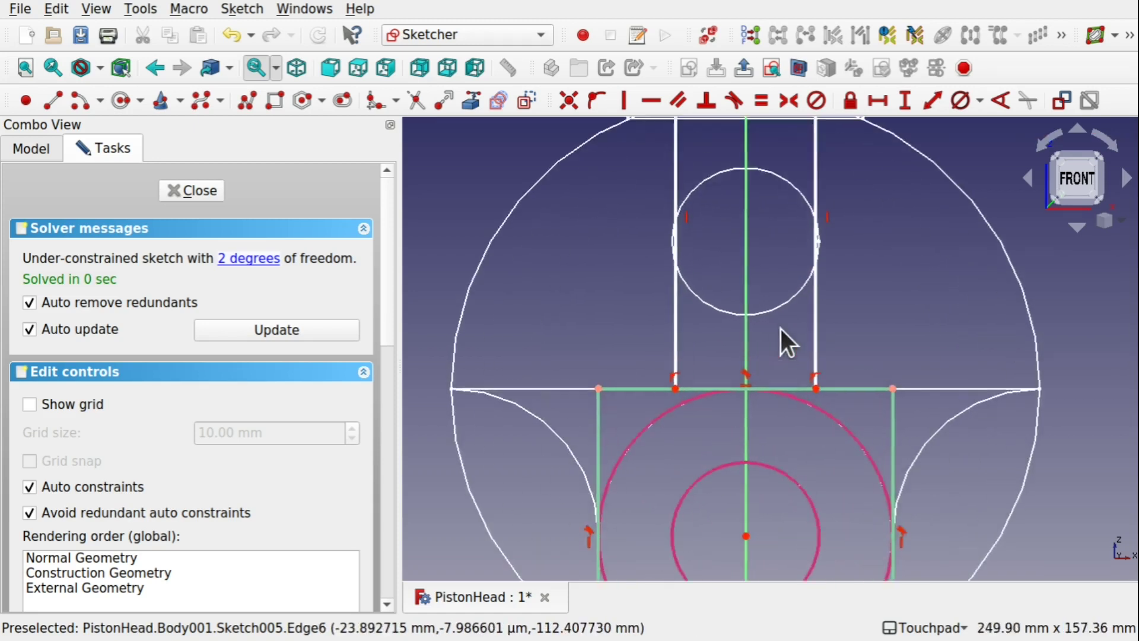
pyautogui.click(25, 99)
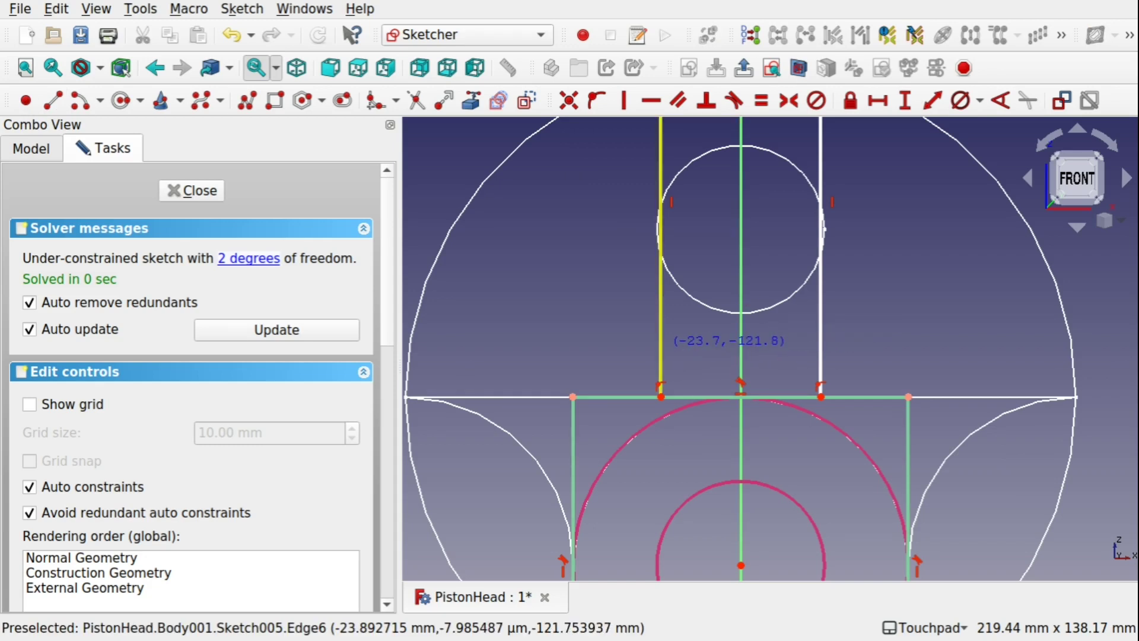
pyautogui.click(662, 346)
pyautogui.rightClick(822, 351)
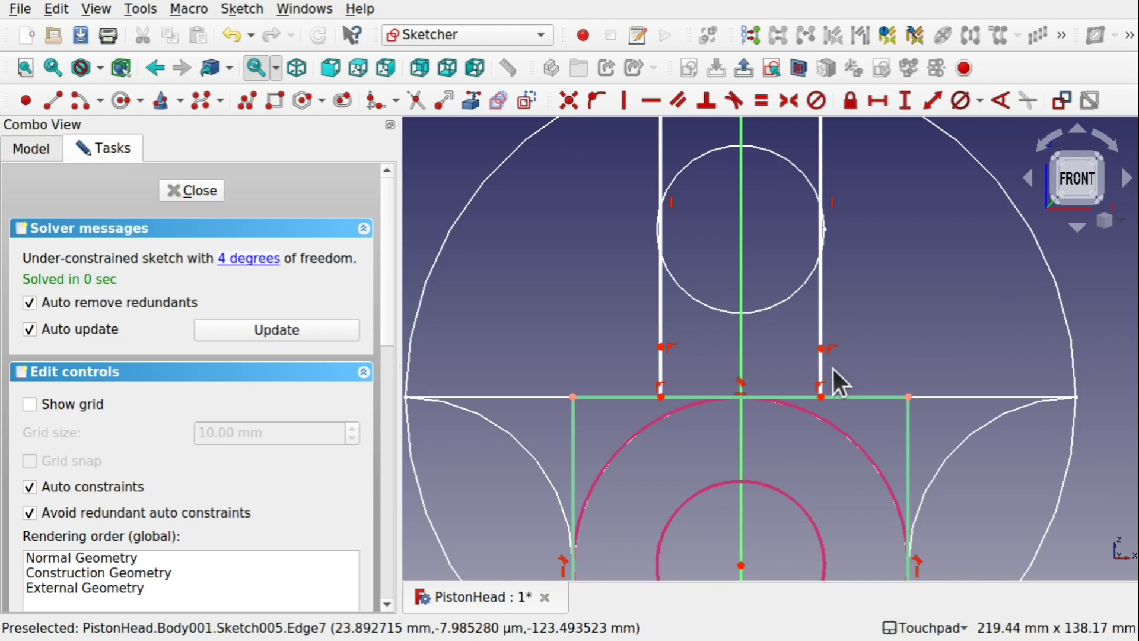
pyautogui.click(662, 347)
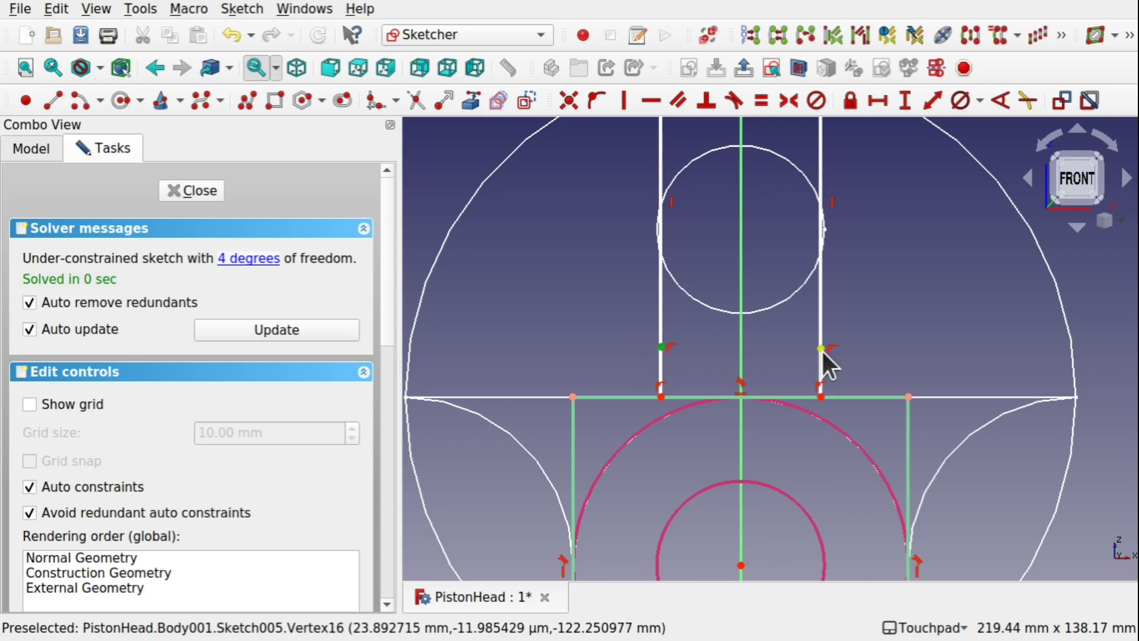
pyautogui.click(652, 102)
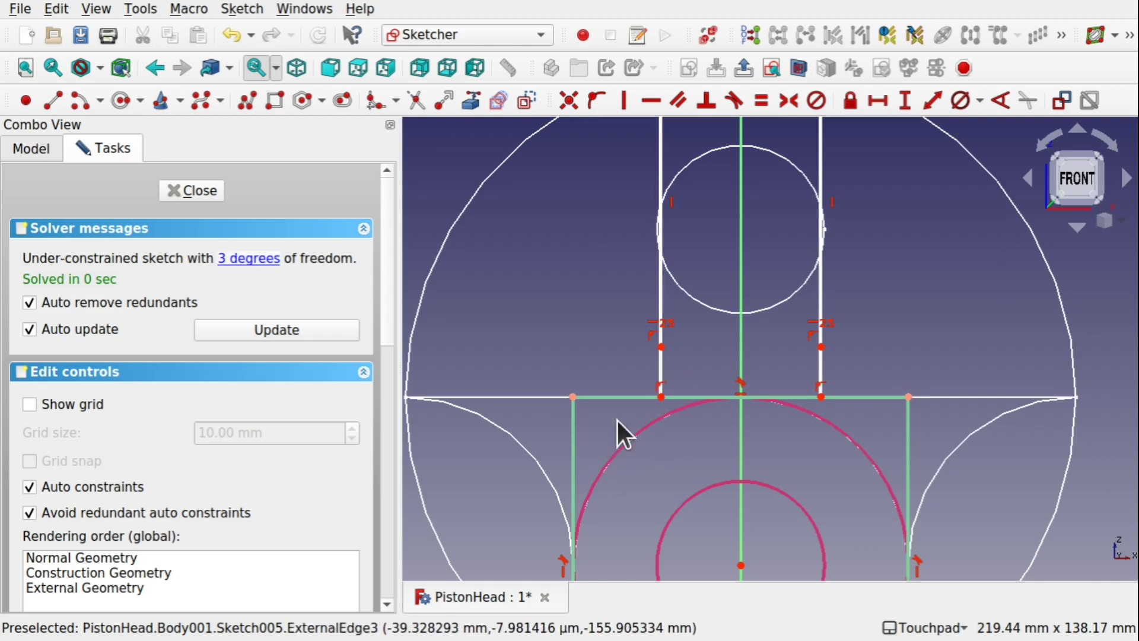
# Step: Narrow the gap between the rod's two vertical lines and constrain the outer circle around the pin hole to a 50 mm diameter
pyautogui.scroll(-3, 716, 376)
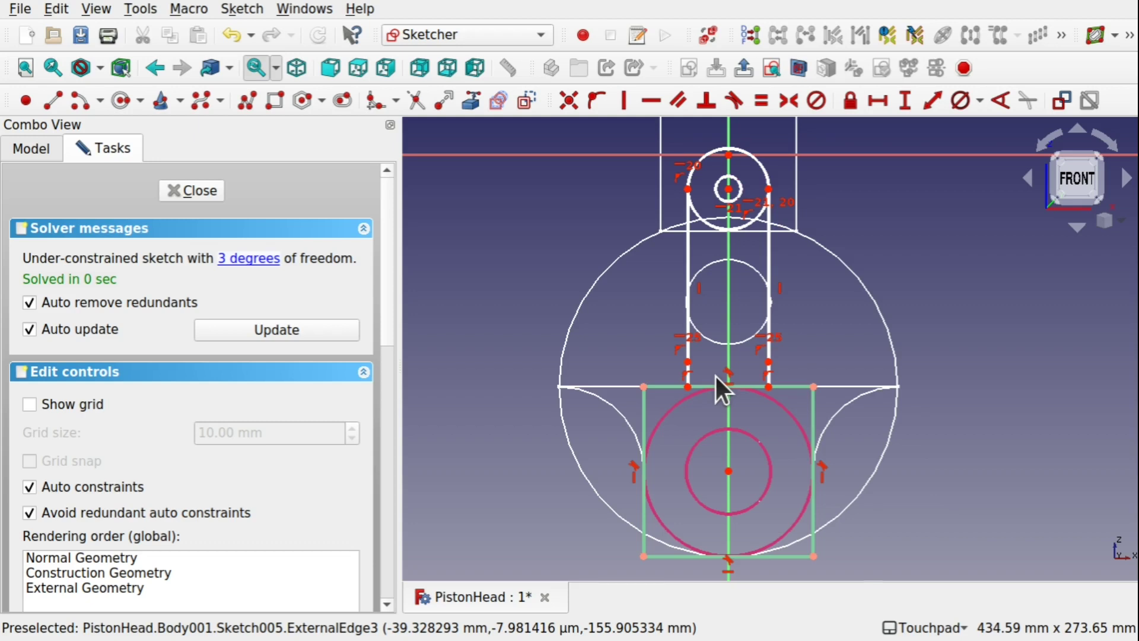
pyautogui.scroll(1, 715, 376)
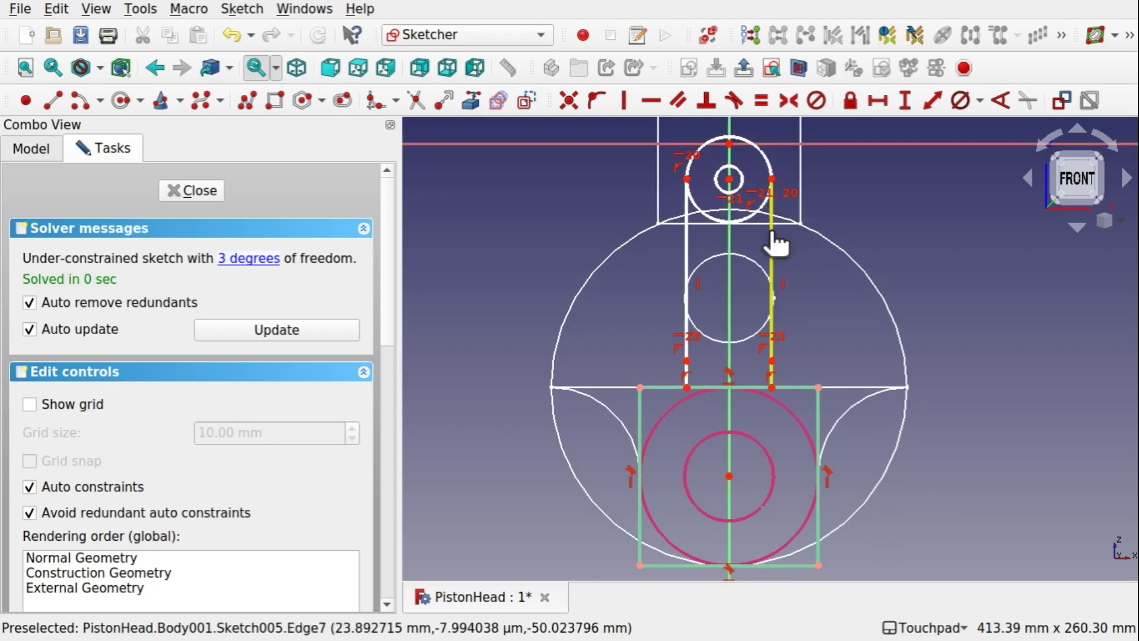
pyautogui.moveTo(775, 230); pyautogui.dragTo(760, 223)
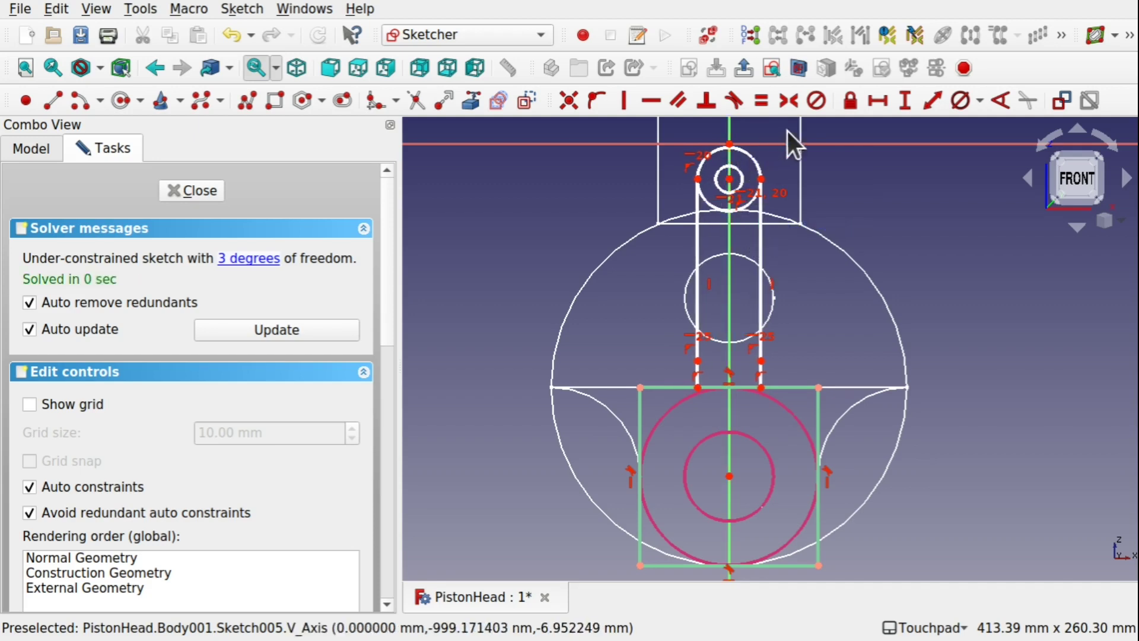
pyautogui.click(760, 166)
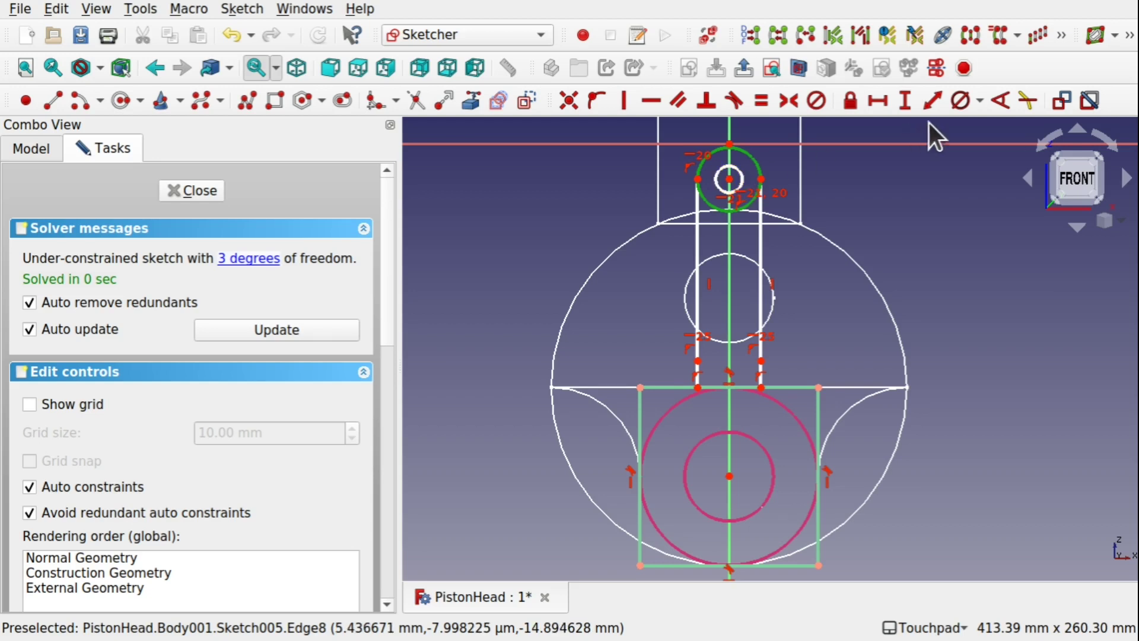
pyautogui.click(953, 102)
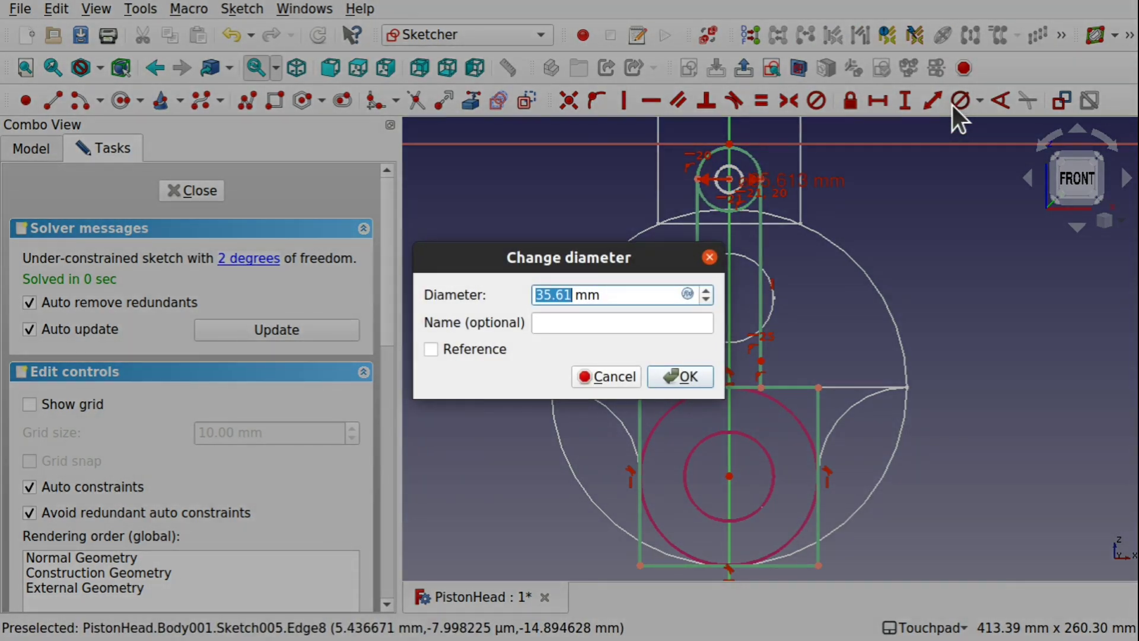
pyautogui.write('50')
pyautogui.press('Return')
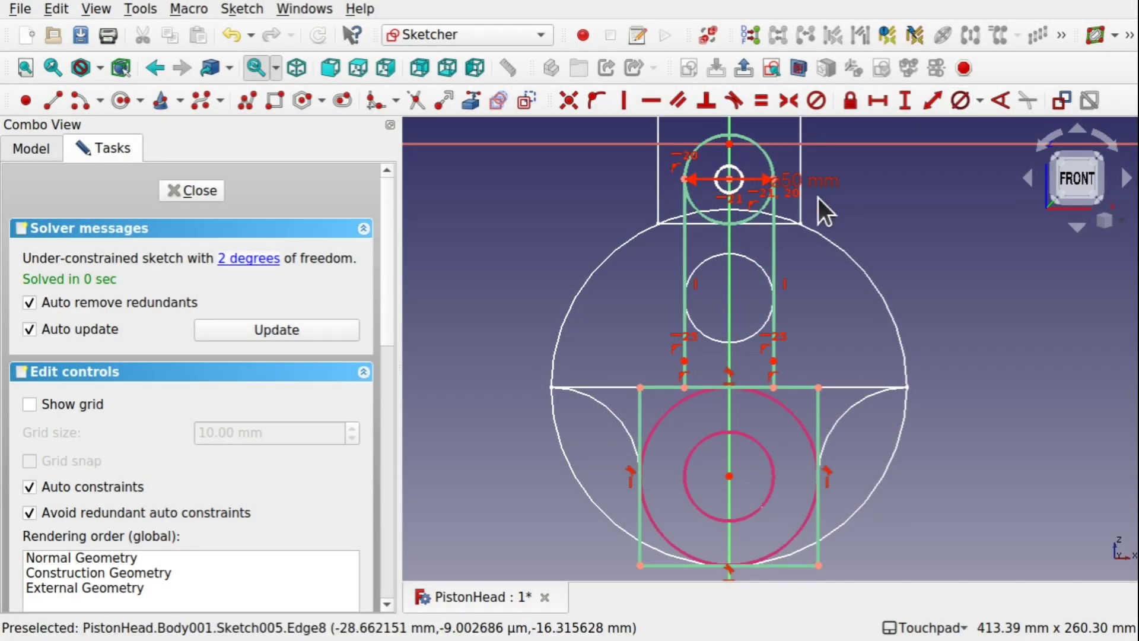
# Step: Change the diameter of the outer circle around the pin hole to 30 mm
pyautogui.doubleClick(793, 181)
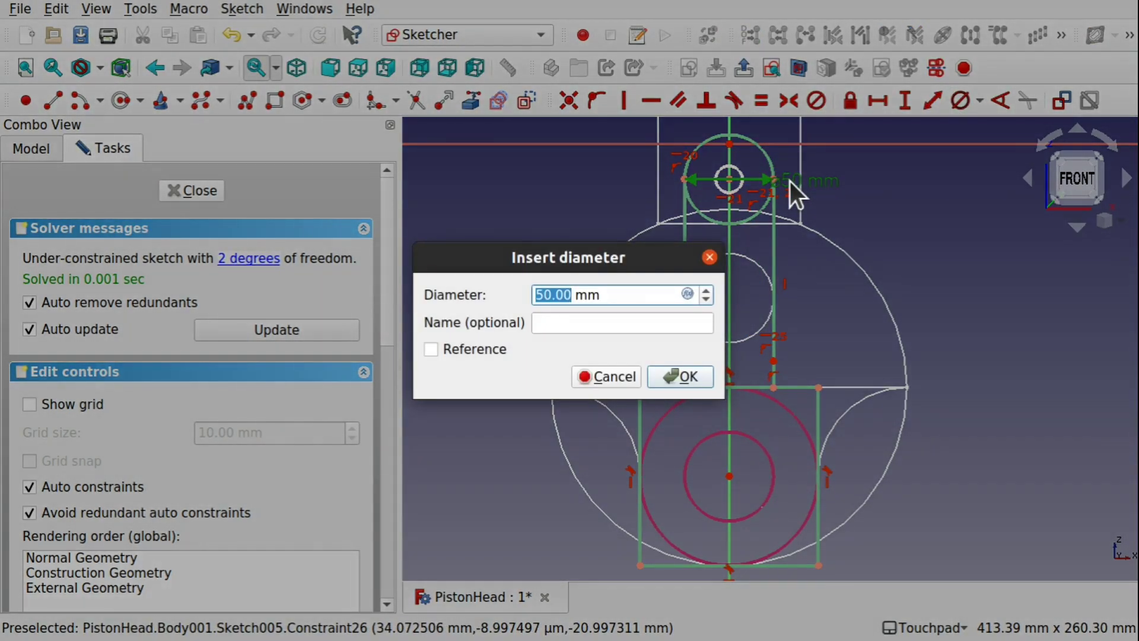
pyautogui.write('30')
pyautogui.press('Return')
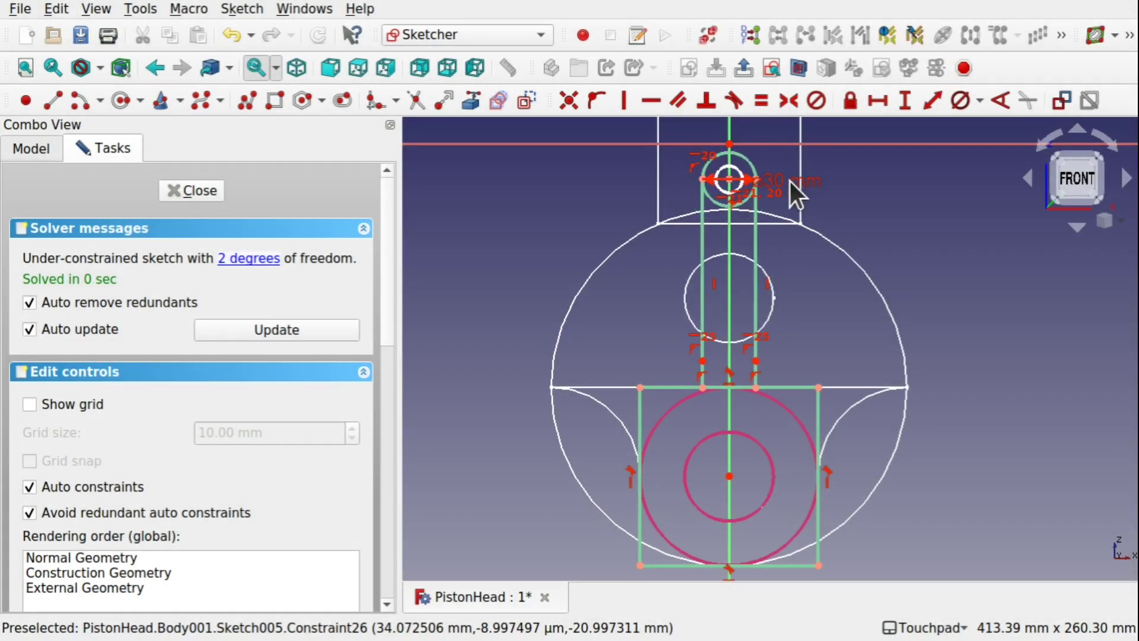
# Step: Sketch an end-points-and-rim arc from the rectangle's upper left corner to the point on the left vertical line, curving inward and tangent to the upper side
pyautogui.scroll(2, 713, 196)
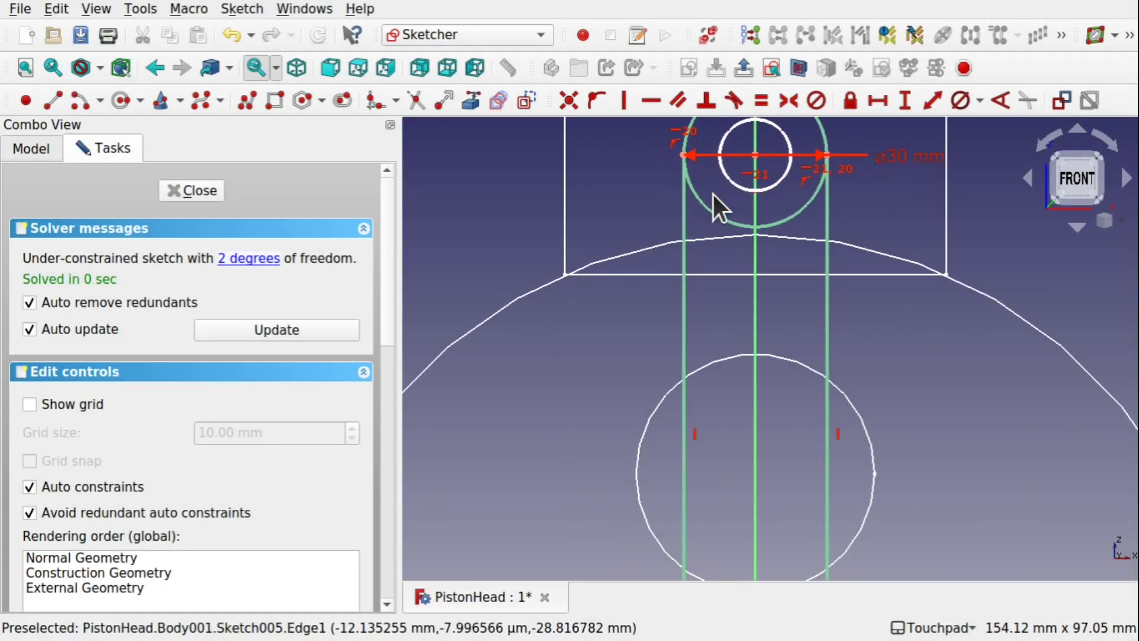
pyautogui.scroll(-5, 713, 196)
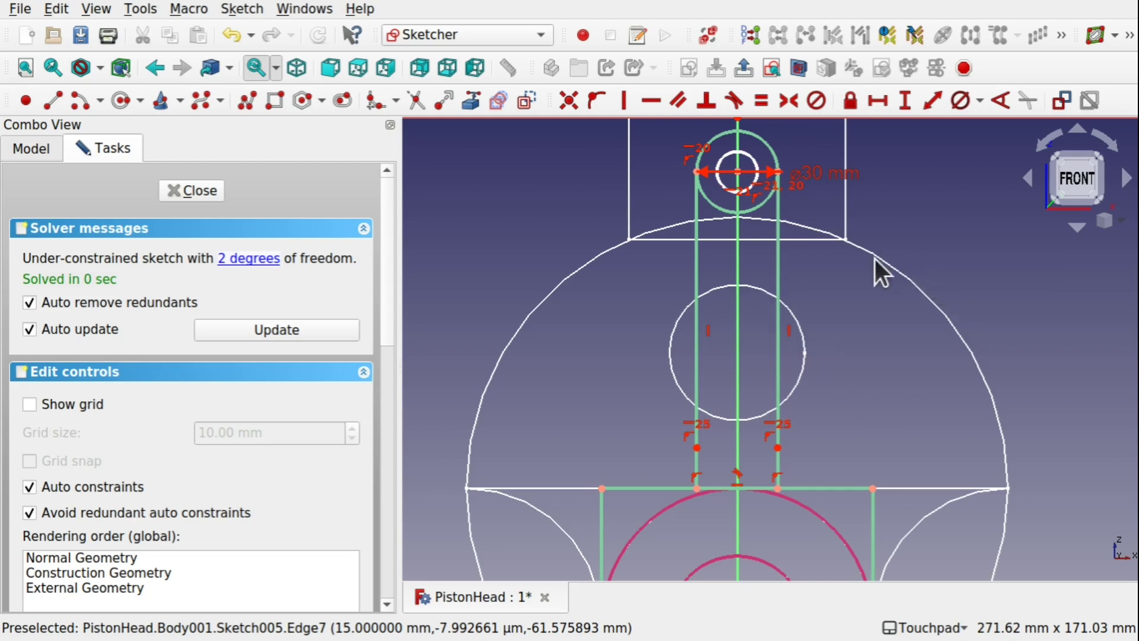
pyautogui.click(99, 102)
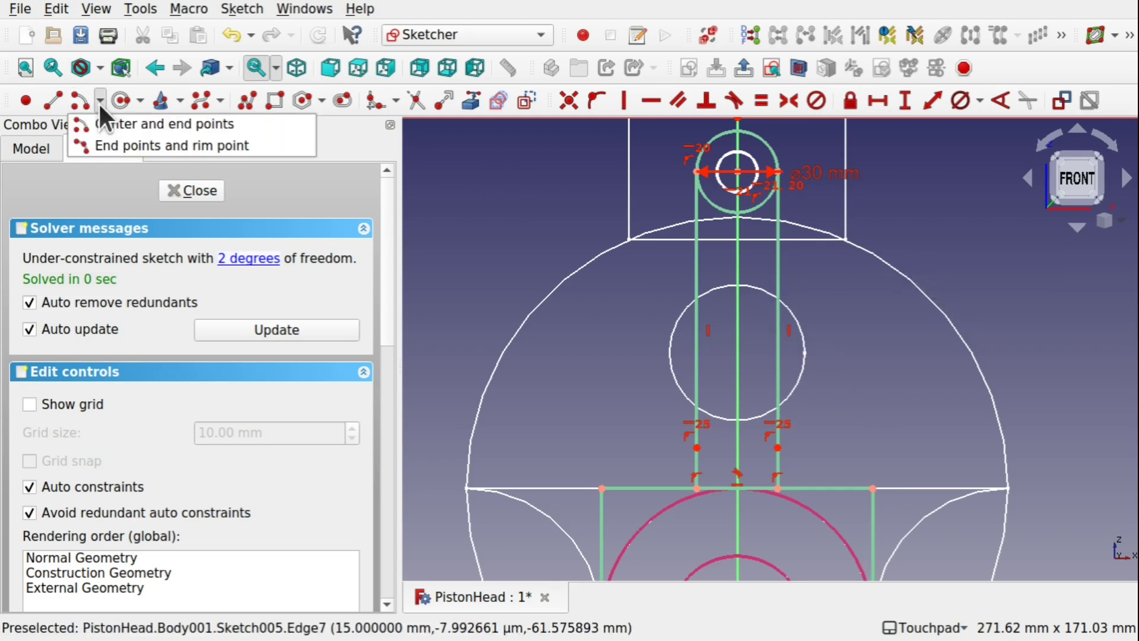
pyautogui.click(123, 143)
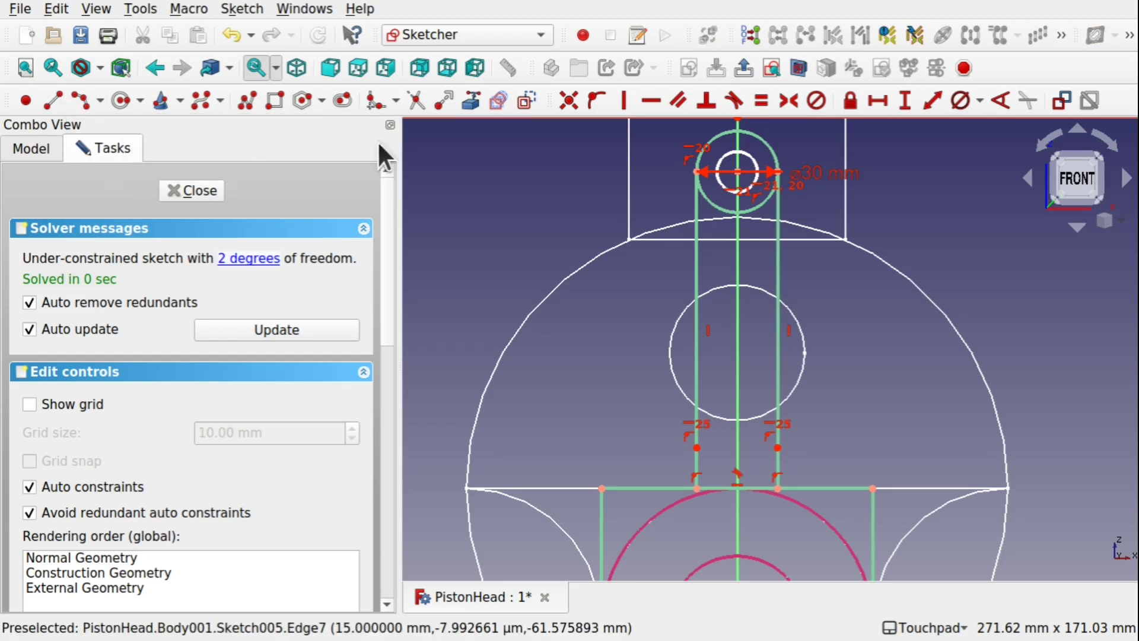
pyautogui.click(602, 488)
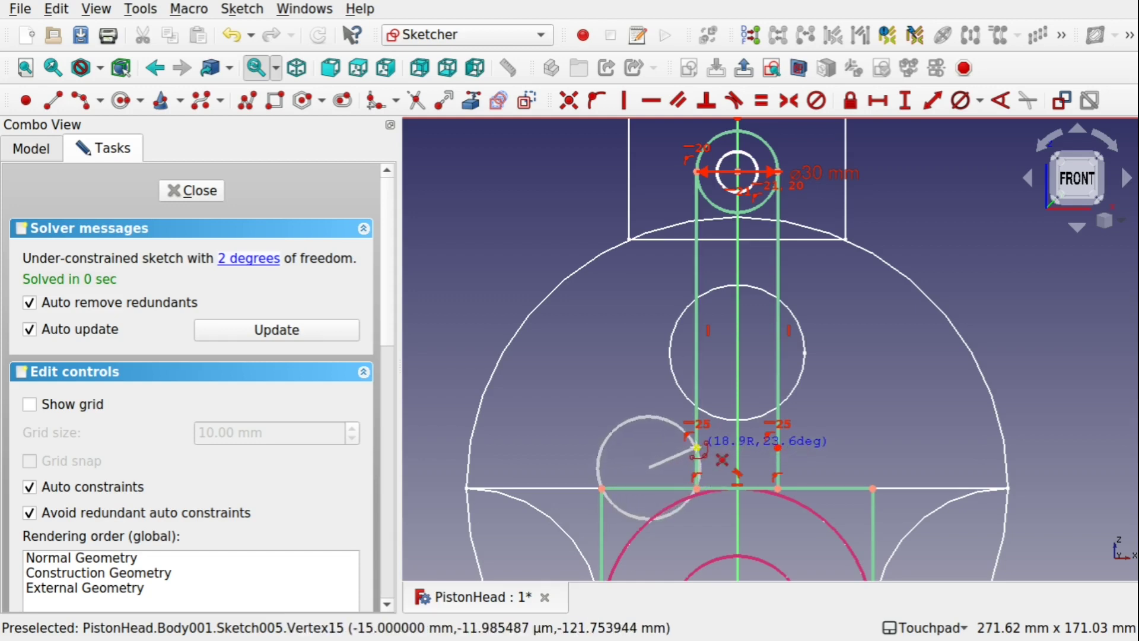
pyautogui.click(628, 485)
pyautogui.click(685, 487)
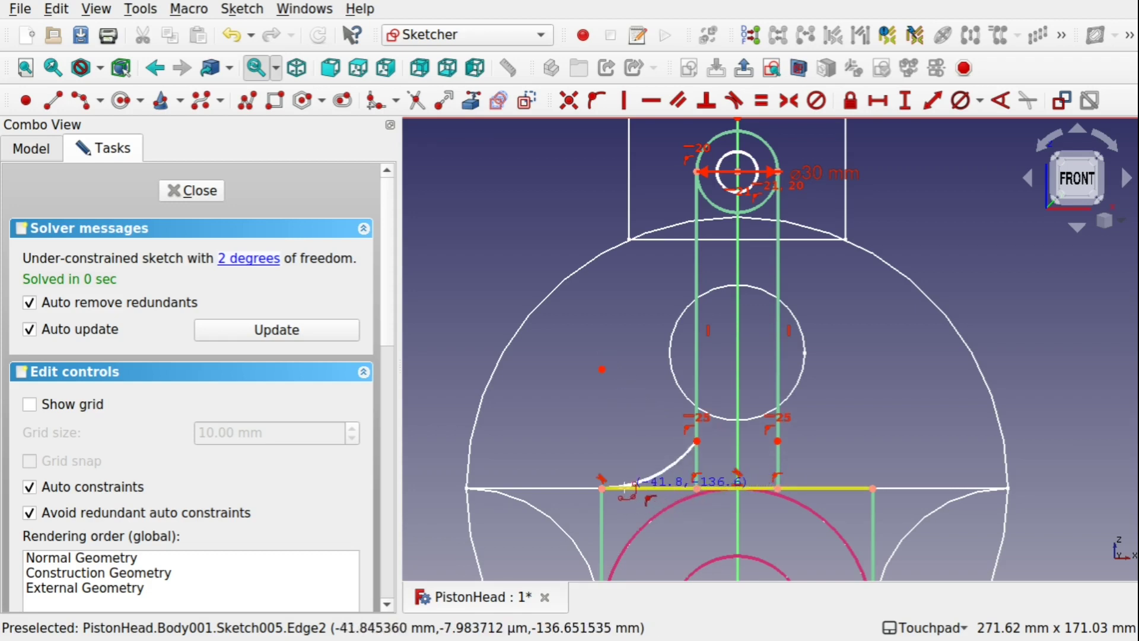
# Step: Sketch a mirrored arc of about 43.7 mm radius from the point on the right vertical line to the rectangle's upper right corner
pyautogui.click(778, 441)
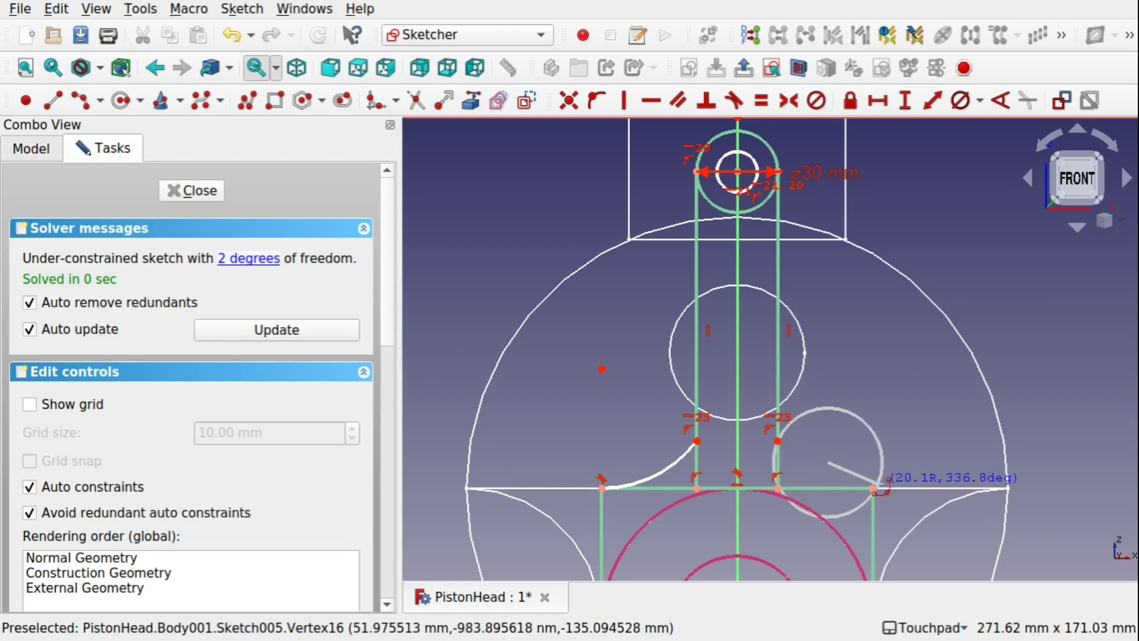
pyautogui.click(873, 486)
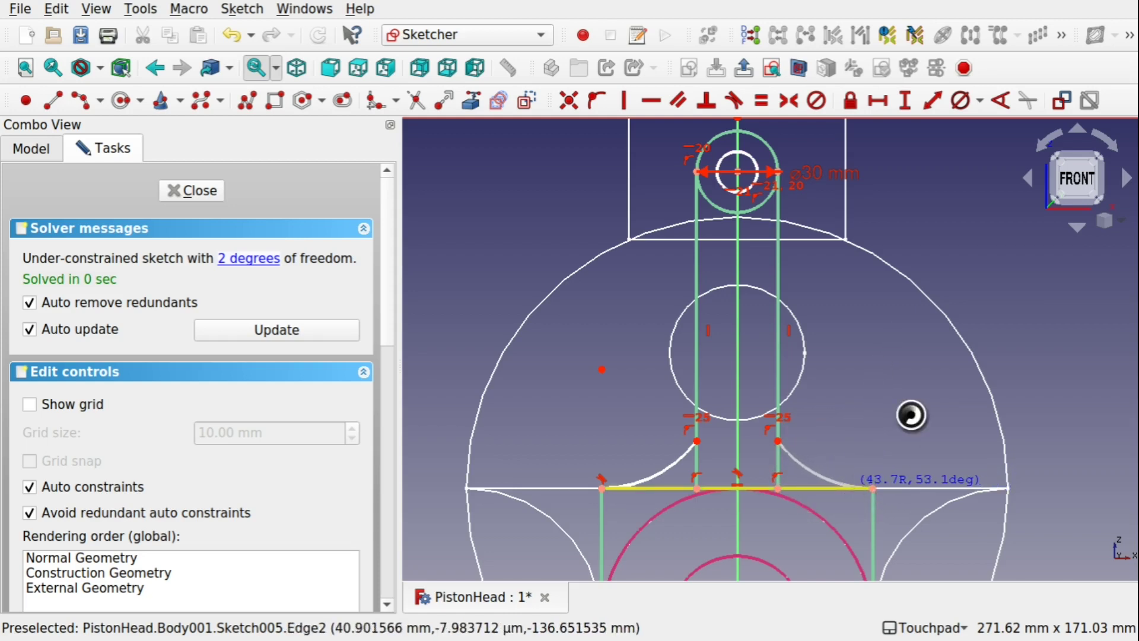
pyautogui.click(762, 464)
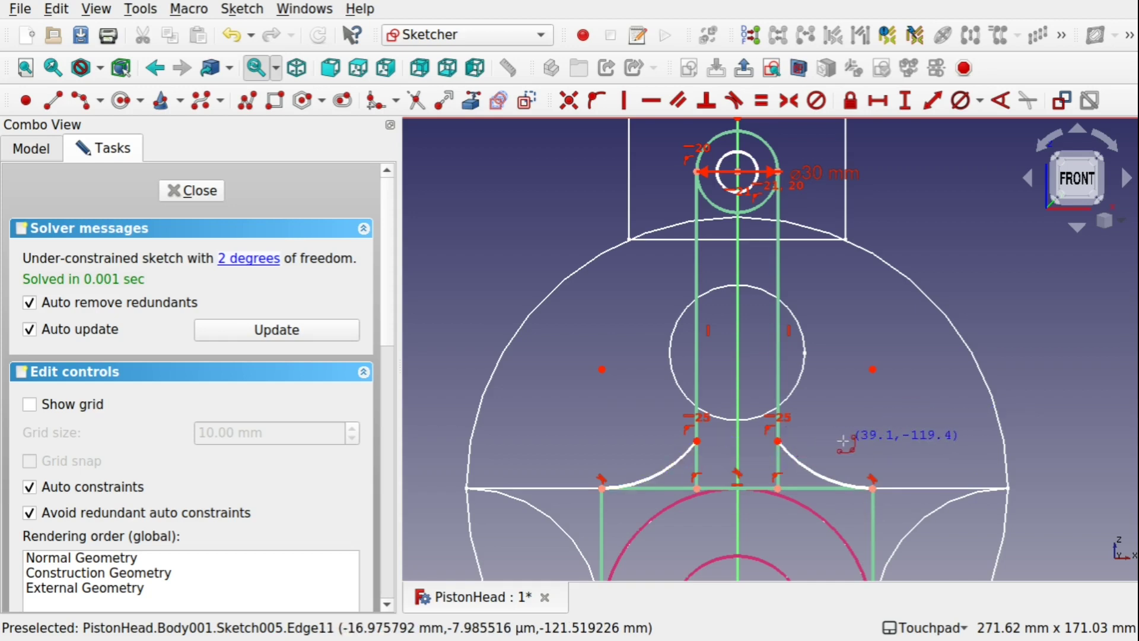
pyautogui.press('Escape')
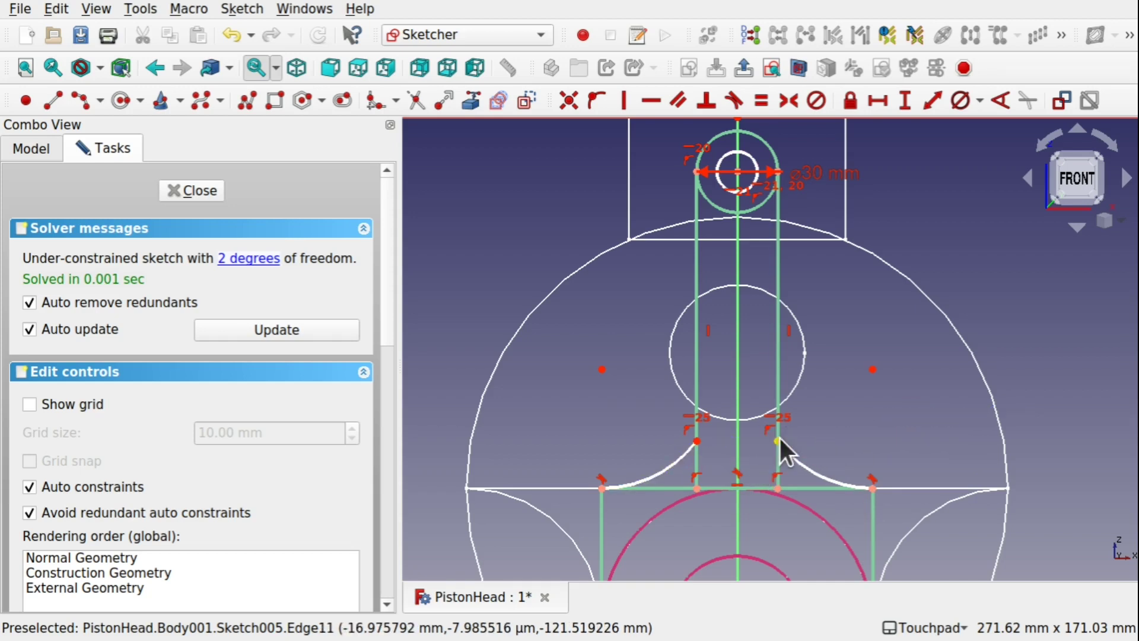
# Step: Raise the arcs' upper endpoints to the height of their centres and constrain the centres and endpoints horizontally level
pyautogui.moveTo(778, 442); pyautogui.dragTo(776, 415)
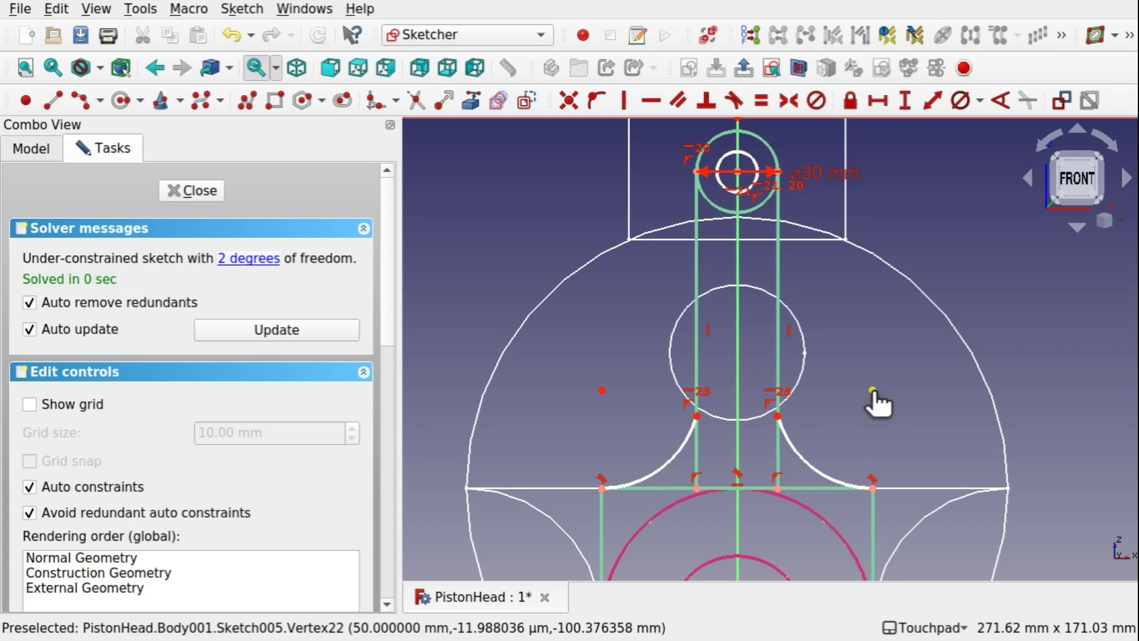
pyautogui.moveTo(872, 391)
pyautogui.mouseDown()
pyautogui.moveTo(872, 361)
pyautogui.moveTo(866, 402)
pyautogui.mouseUp()
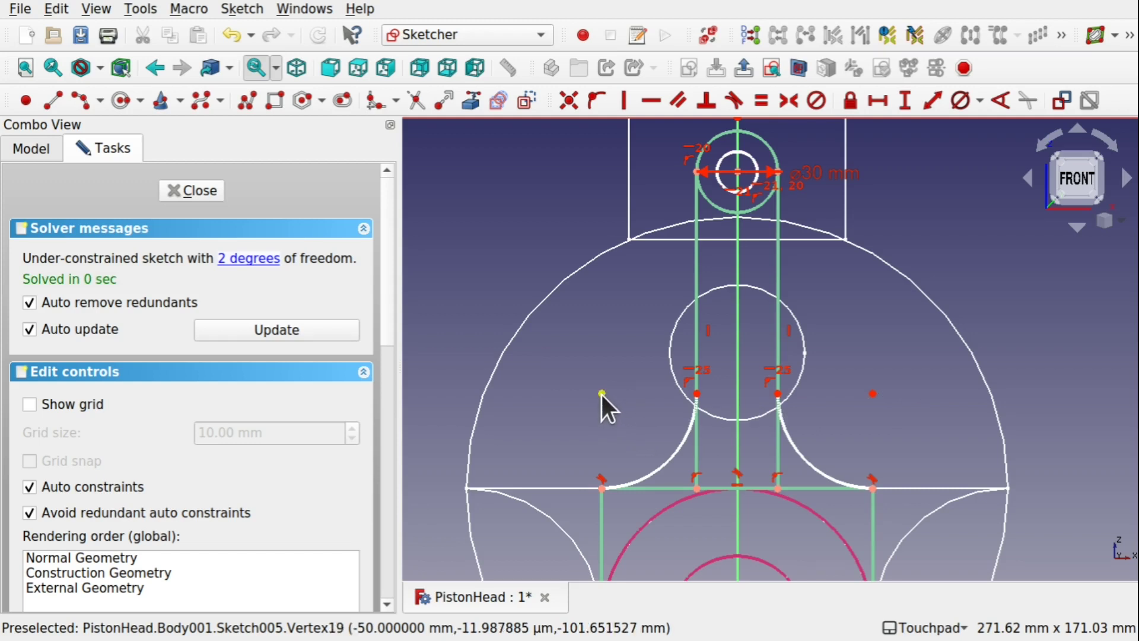
pyautogui.click(601, 394)
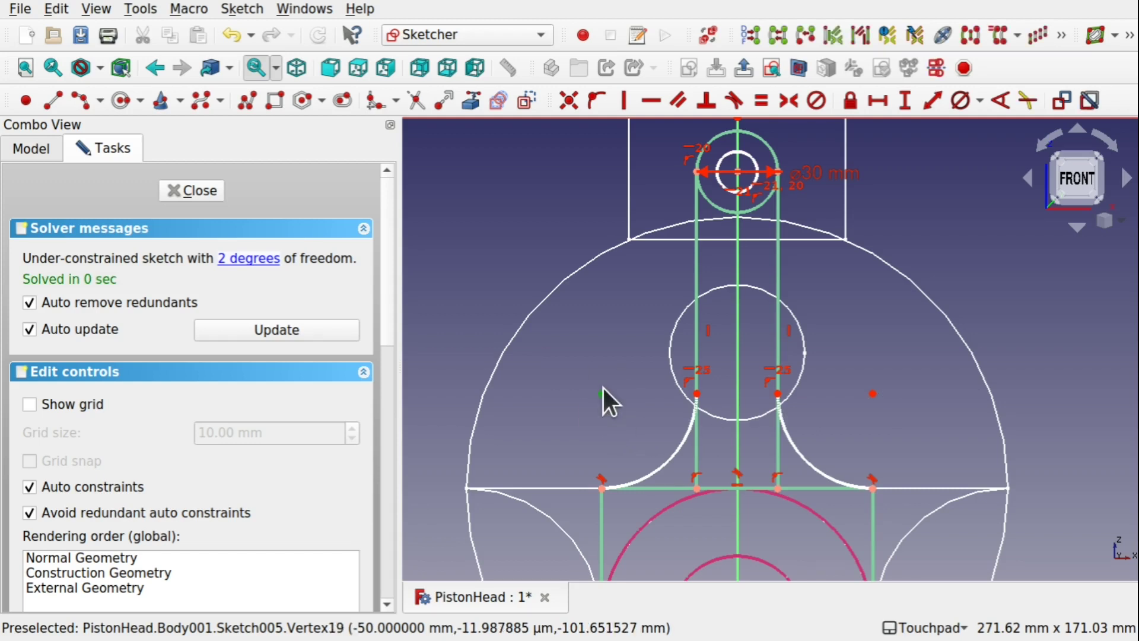
pyautogui.click(697, 393)
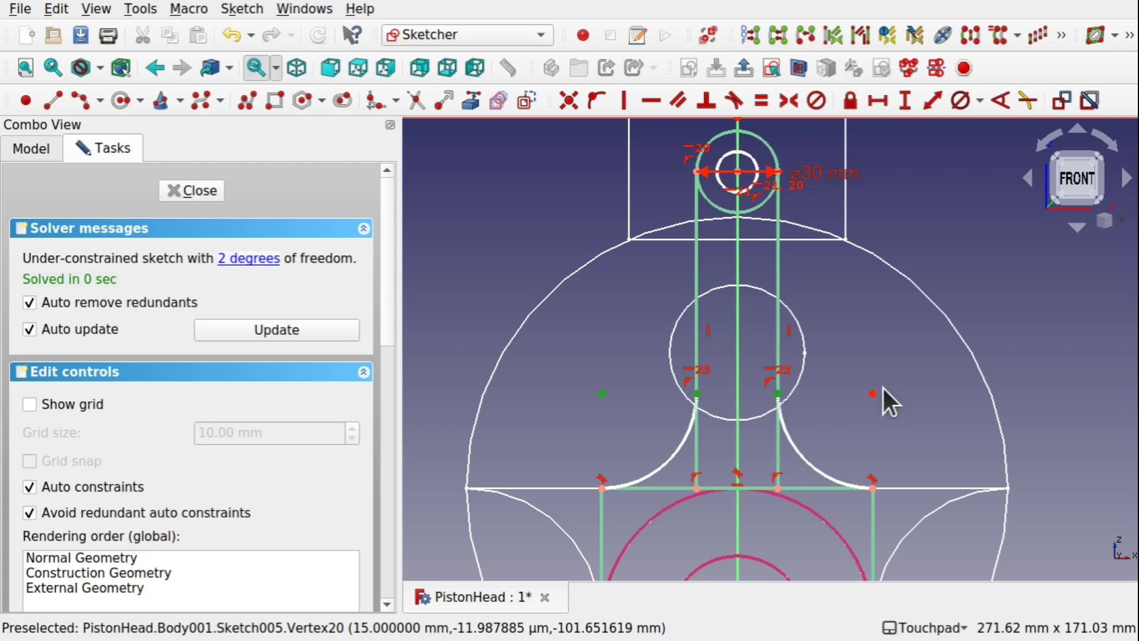
pyautogui.click(650, 99)
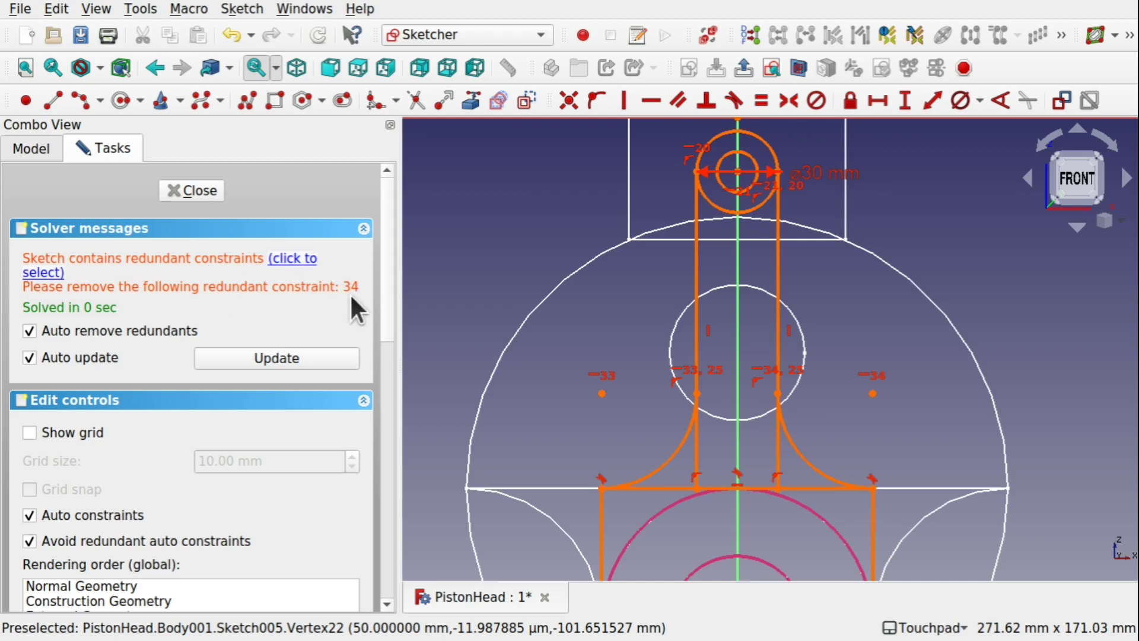
# Step: Delete the redundant horizontal constraint 34 between the right arc's centre and its upper endpoint
pyautogui.click(308, 259)
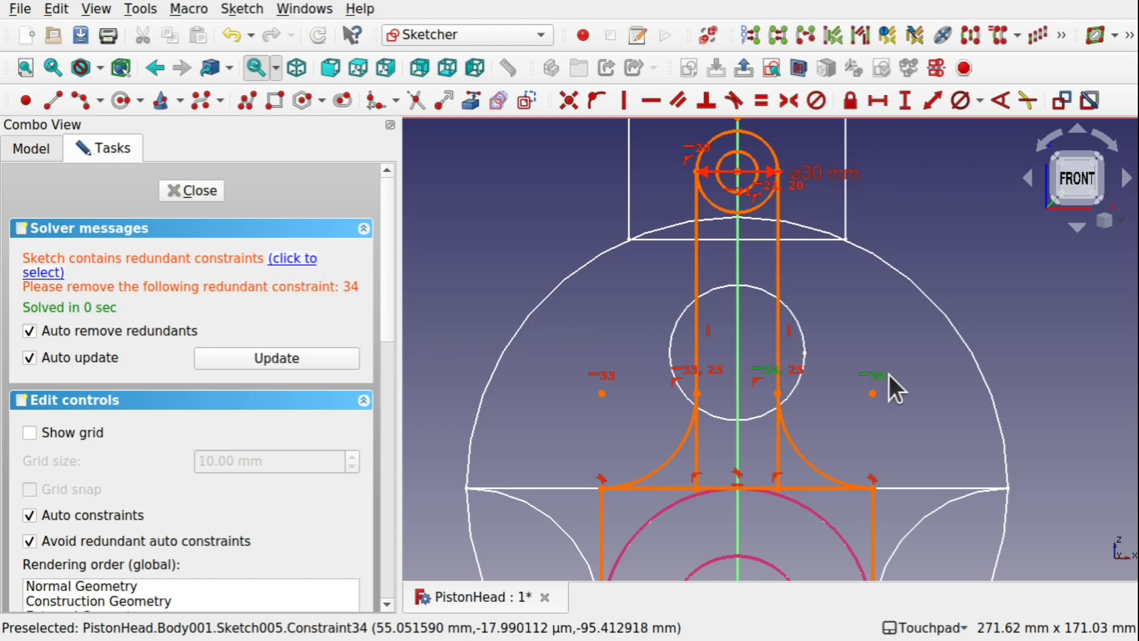
pyautogui.press('Delete')
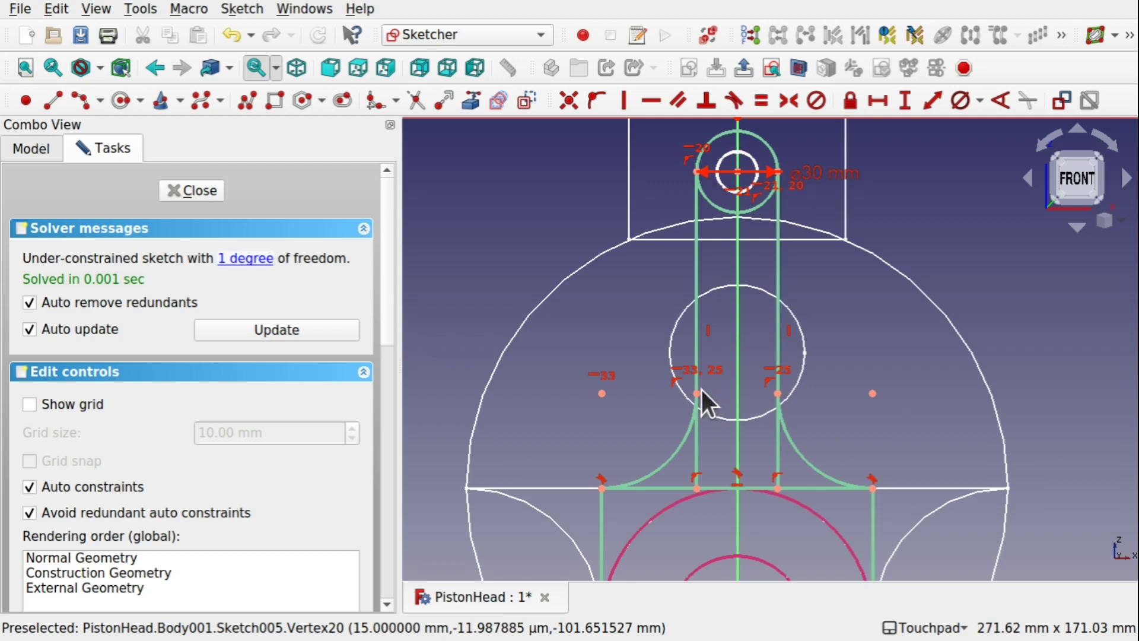
pyautogui.click(873, 393)
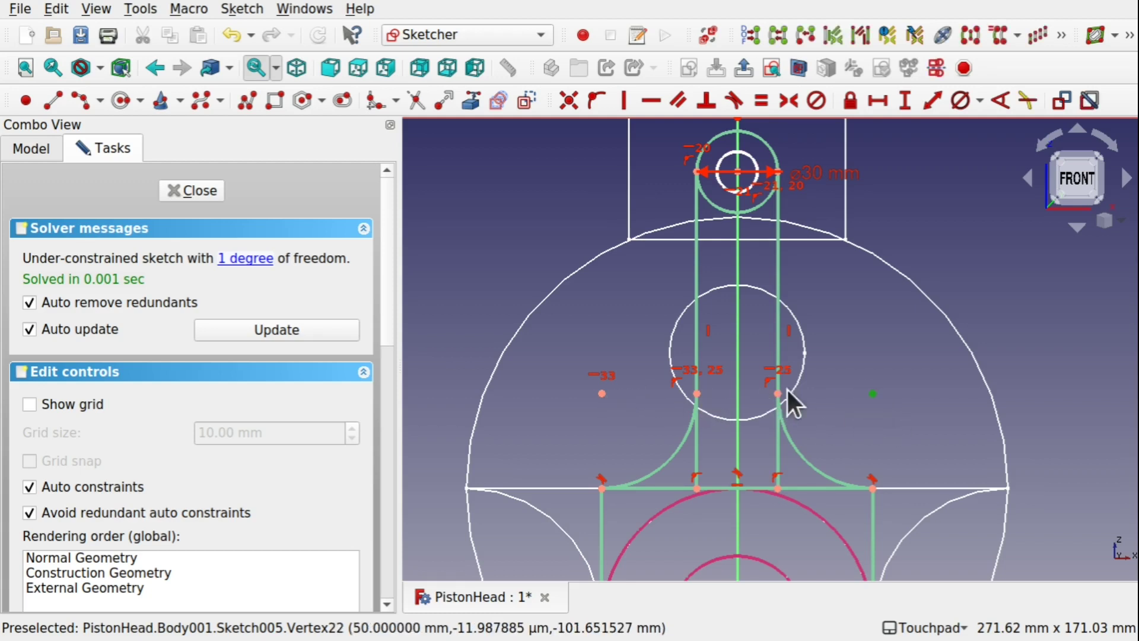
pyautogui.click(869, 440)
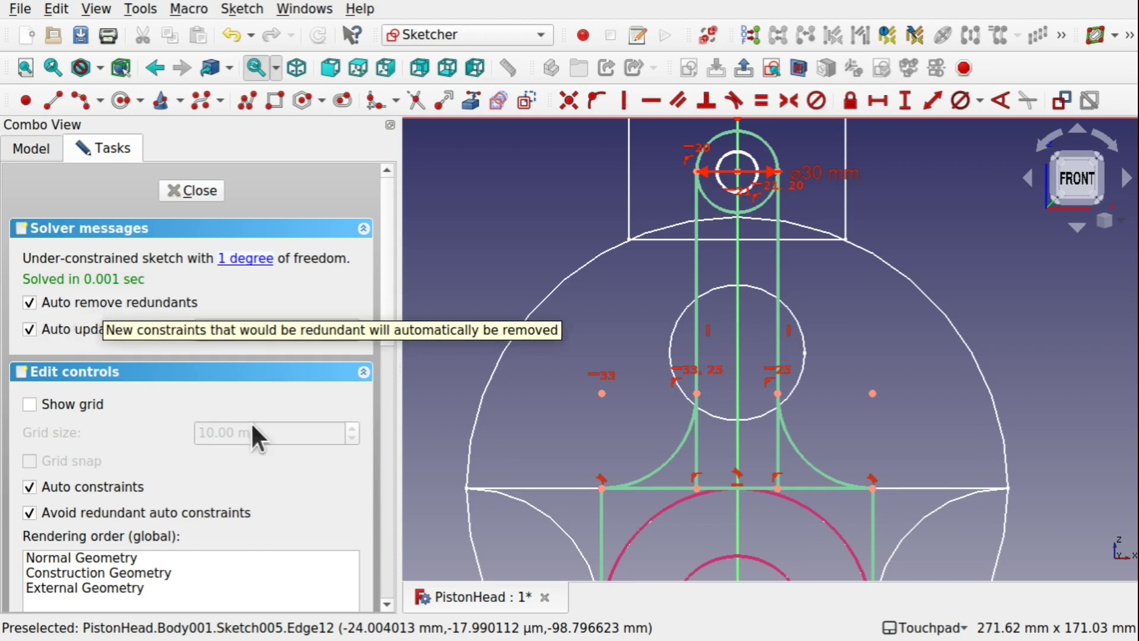
# Step: Trim both vertical lines below the arcs' upper endpoints, and try to trim the rectangle's upper side between the arcs
pyautogui.scroll(-3, 816, 404)
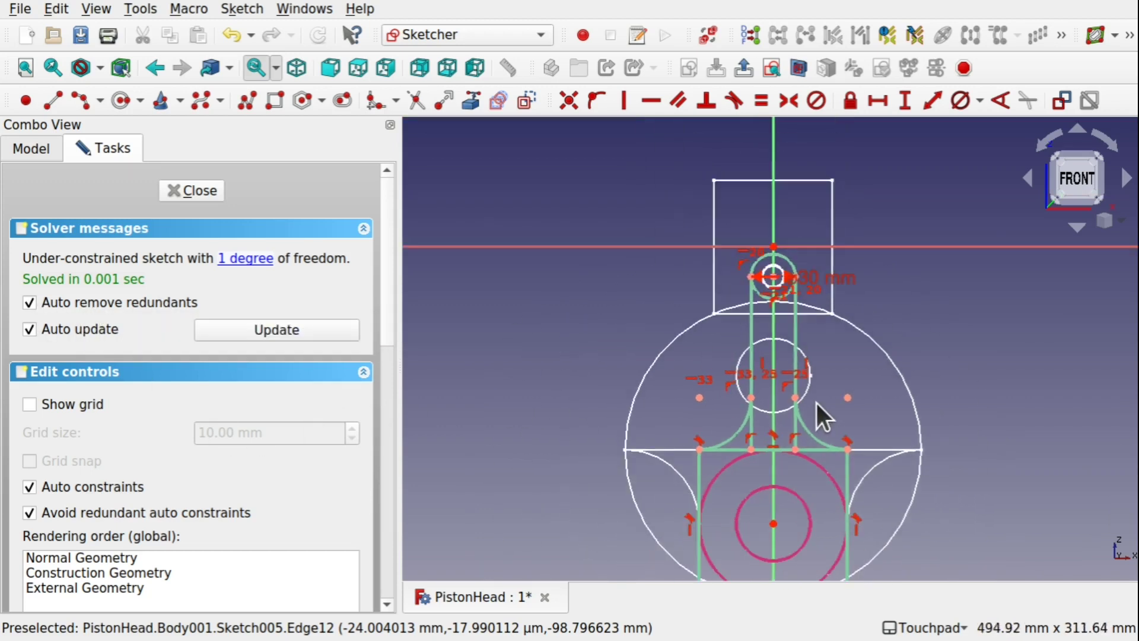
pyautogui.scroll(3, 816, 403)
pyautogui.scroll(4, 816, 403)
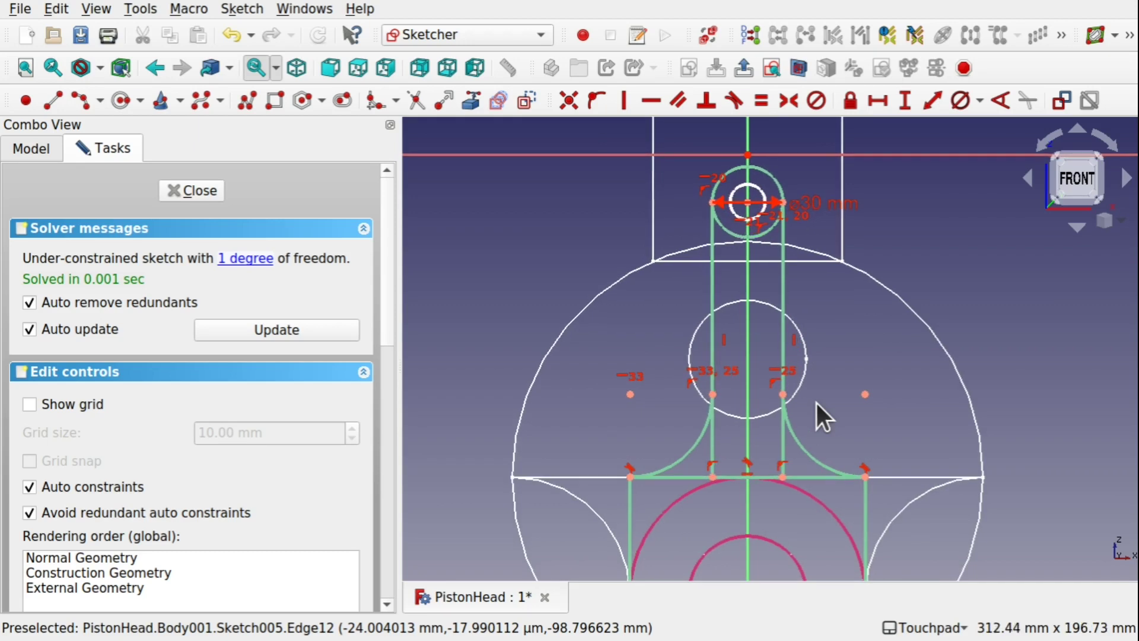
pyautogui.scroll(-1, 816, 404)
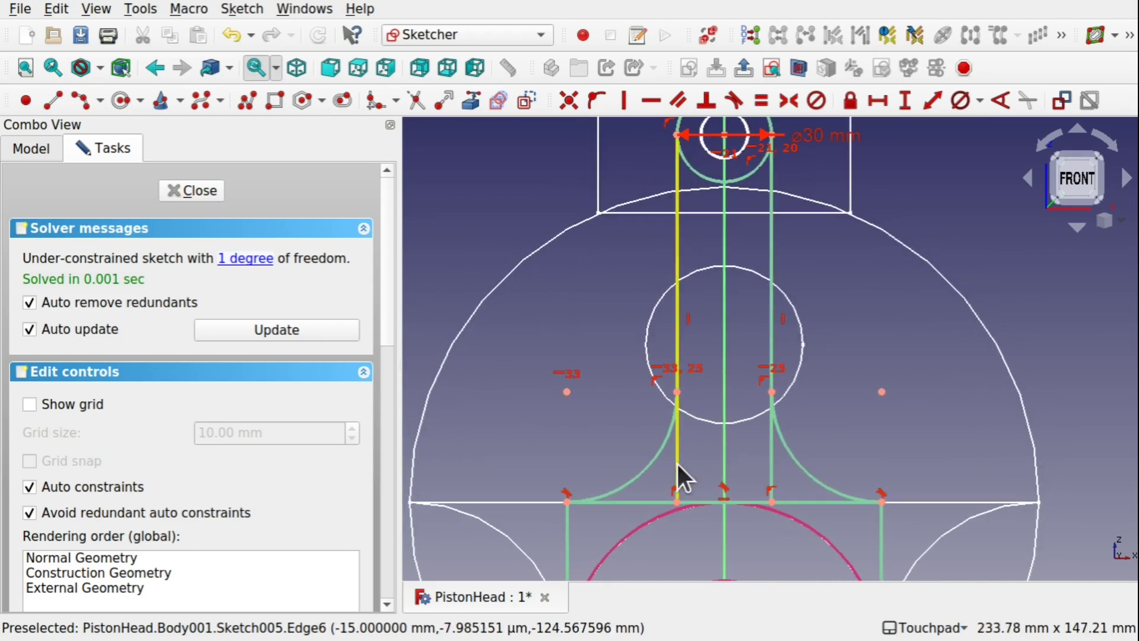
pyautogui.click(407, 102)
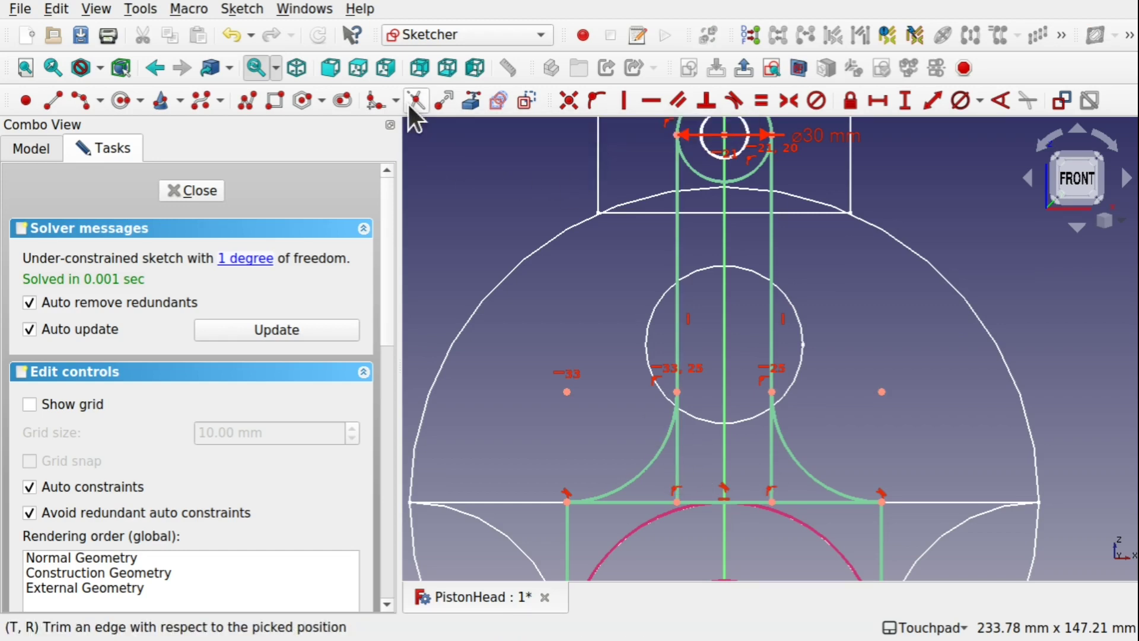
pyautogui.click(666, 478)
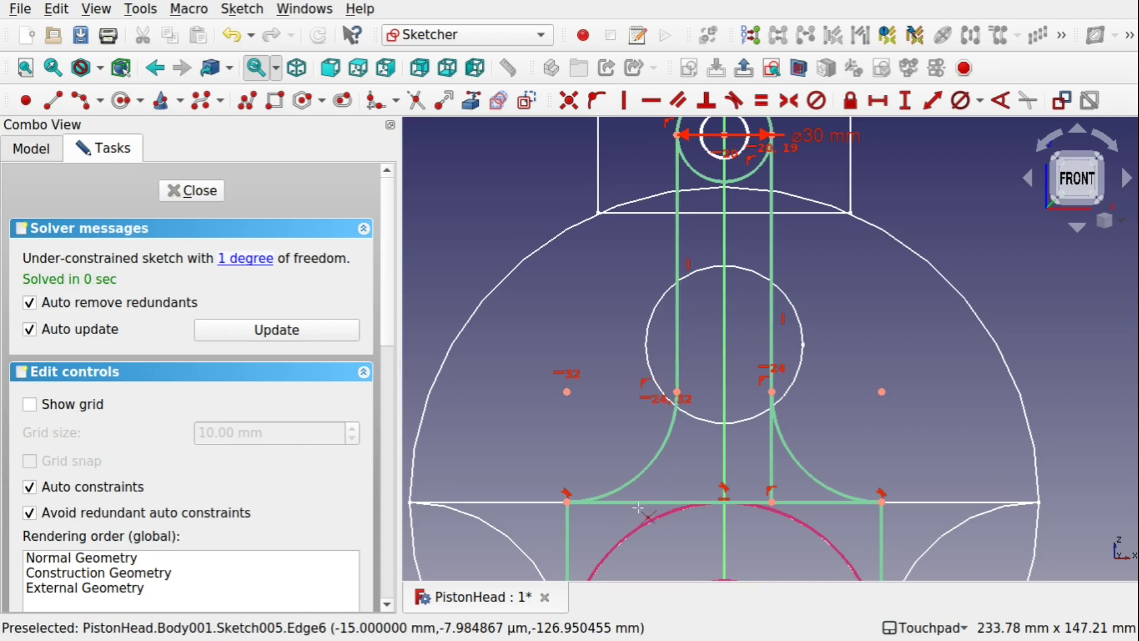
pyautogui.click(772, 465)
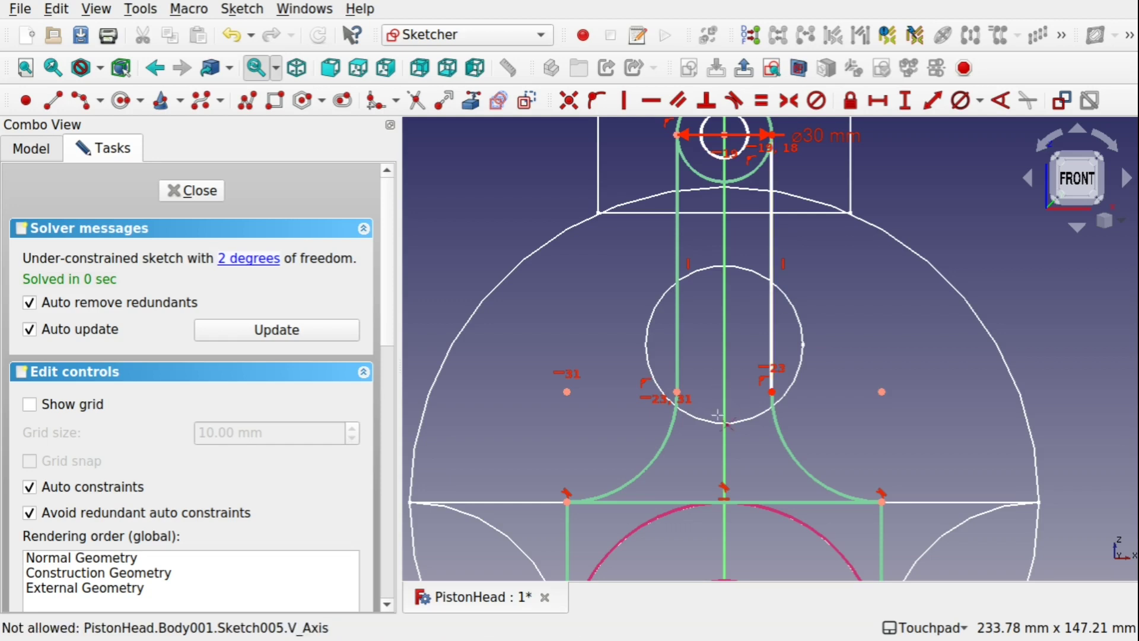
pyautogui.click(671, 502)
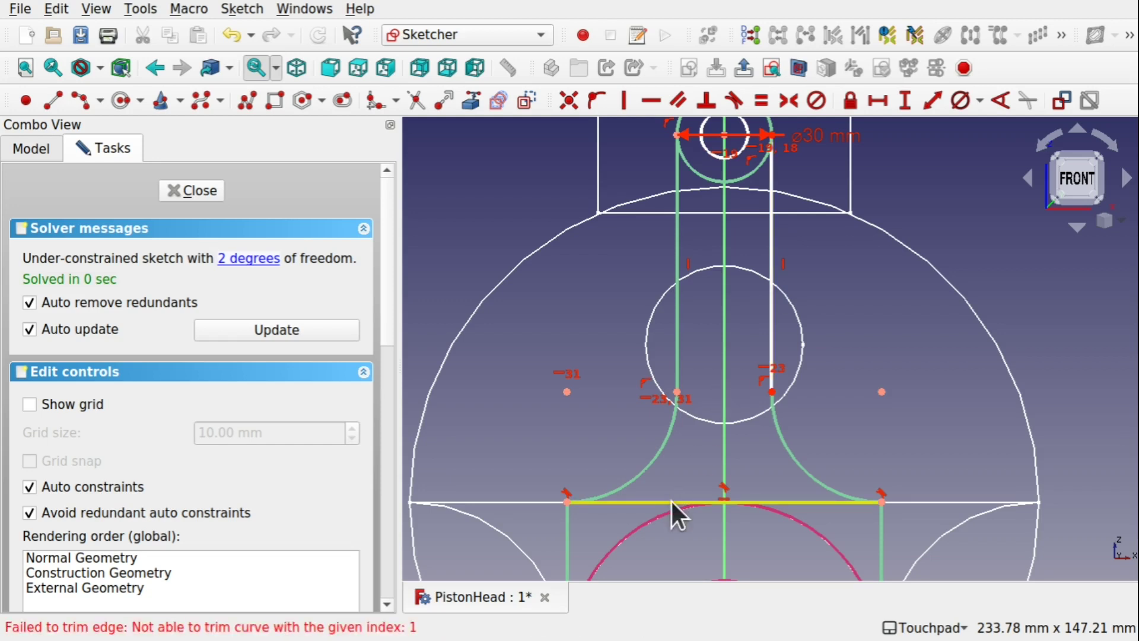
pyautogui.rightClick(781, 501)
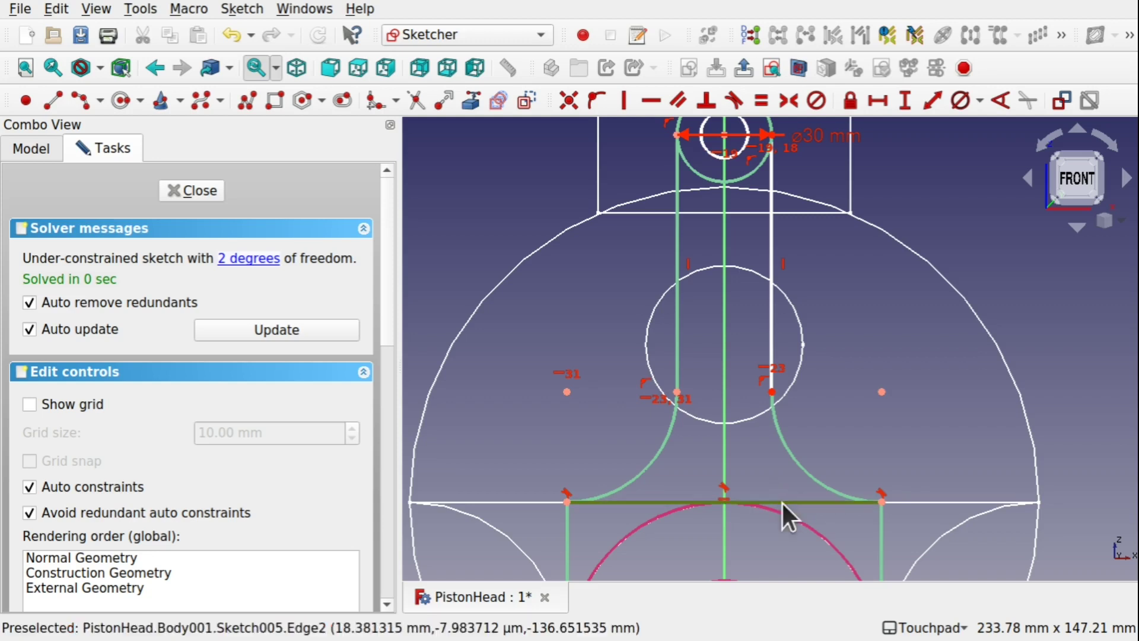
# Step: Delete the rectangle's upper side between the lower endpoints of the two arcs
pyautogui.press('Delete')
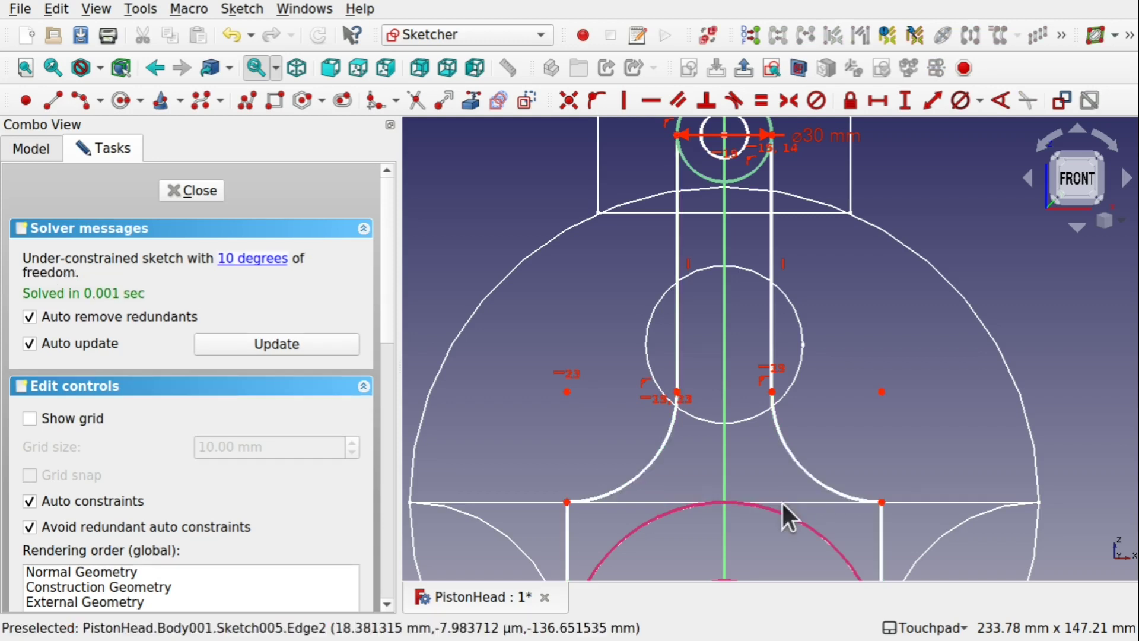
pyautogui.scroll(-4, 759, 498)
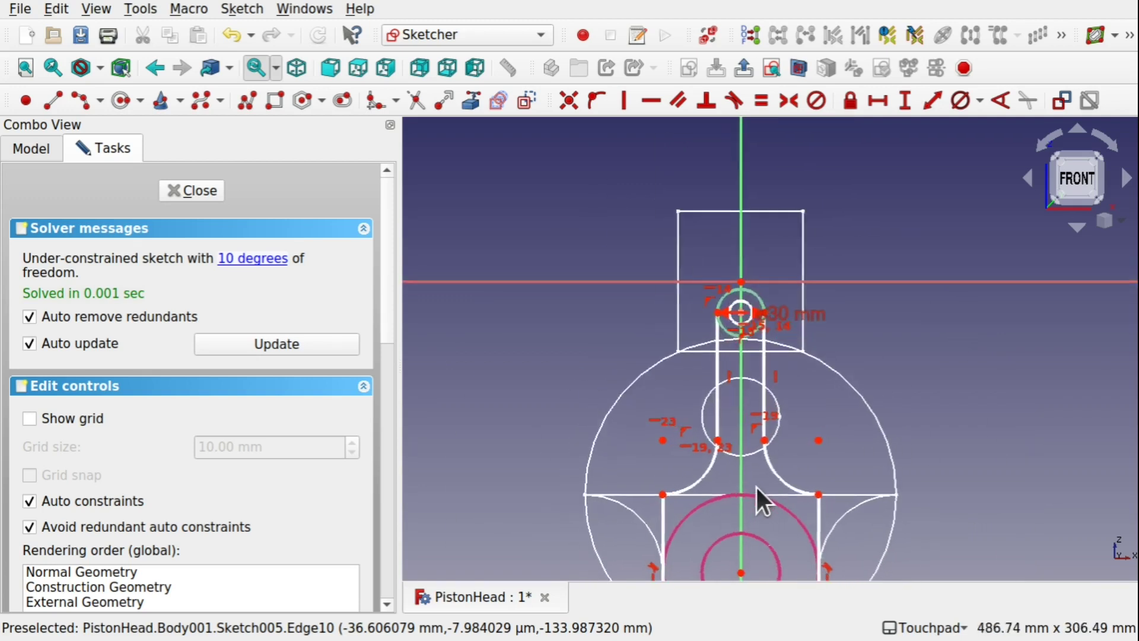
pyautogui.scroll(2, 756, 485)
pyautogui.moveTo(728, 386); pyautogui.dragTo(731, 446, button='middle')
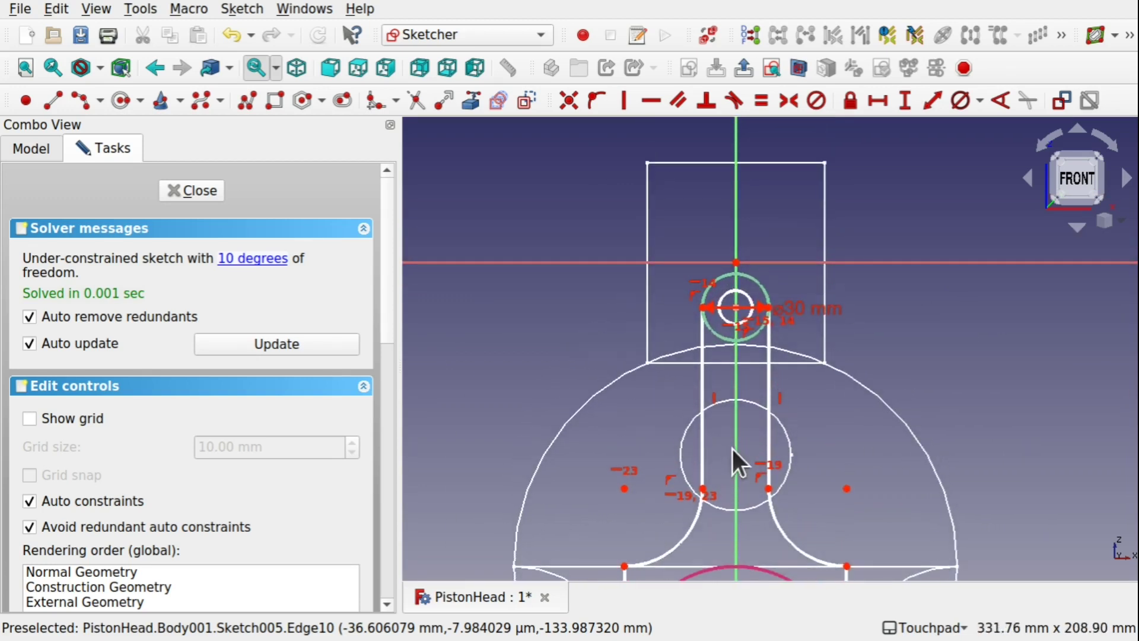
# Step: Trim away the lower half of the 30 mm circle between the two vertical lines and save the document
pyautogui.scroll(3, 743, 340)
pyautogui.scroll(2, 742, 340)
pyautogui.click(743, 339)
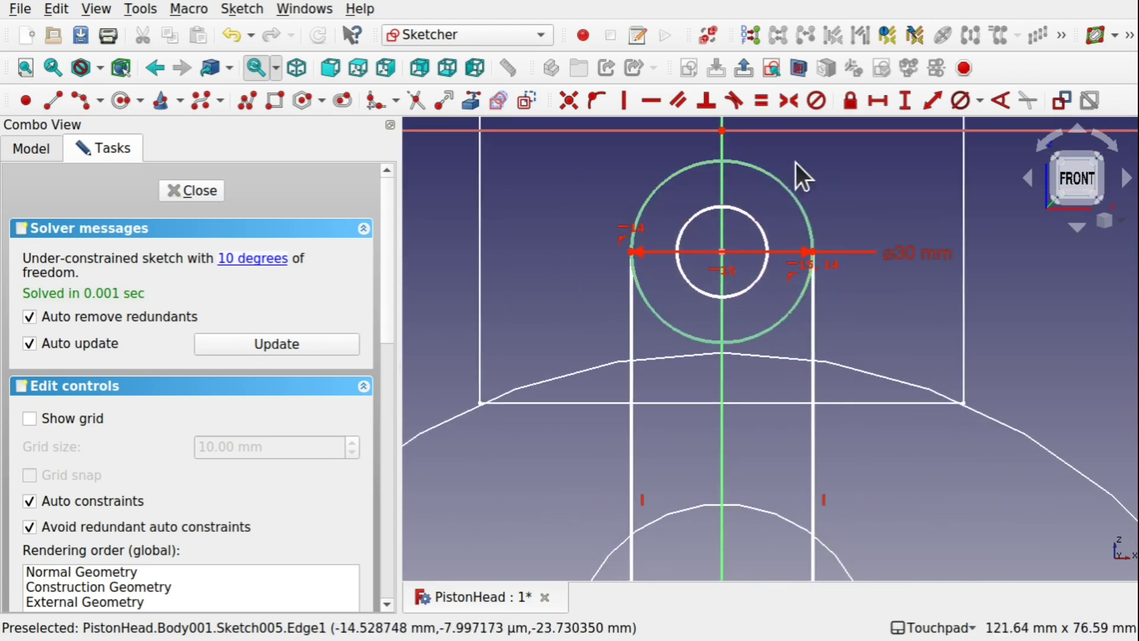
pyautogui.click(415, 100)
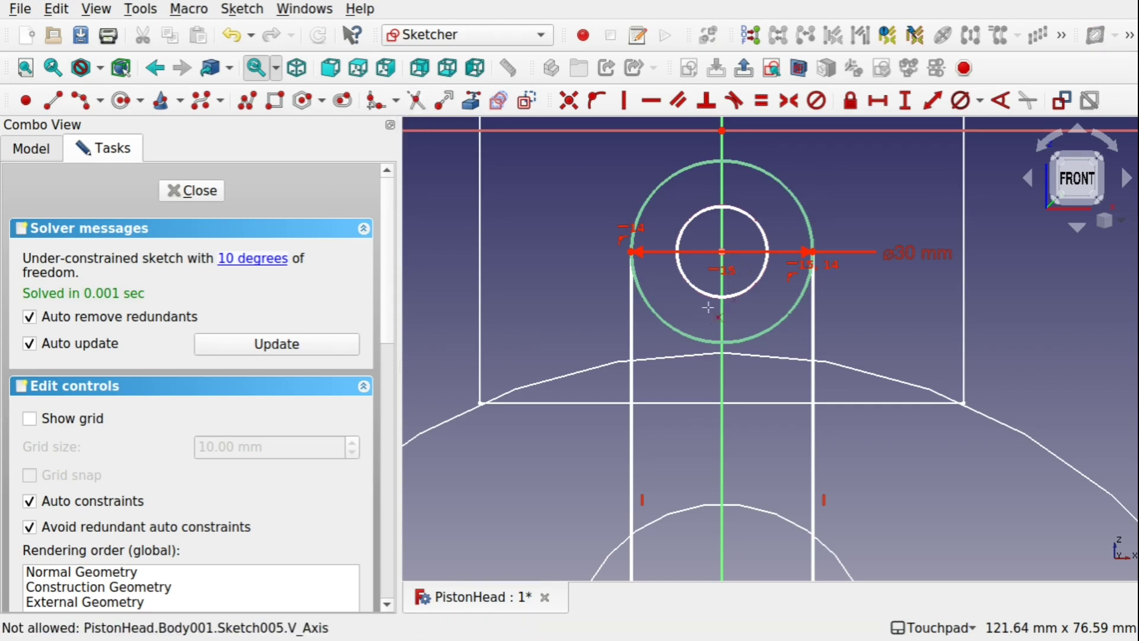
pyautogui.click(690, 337)
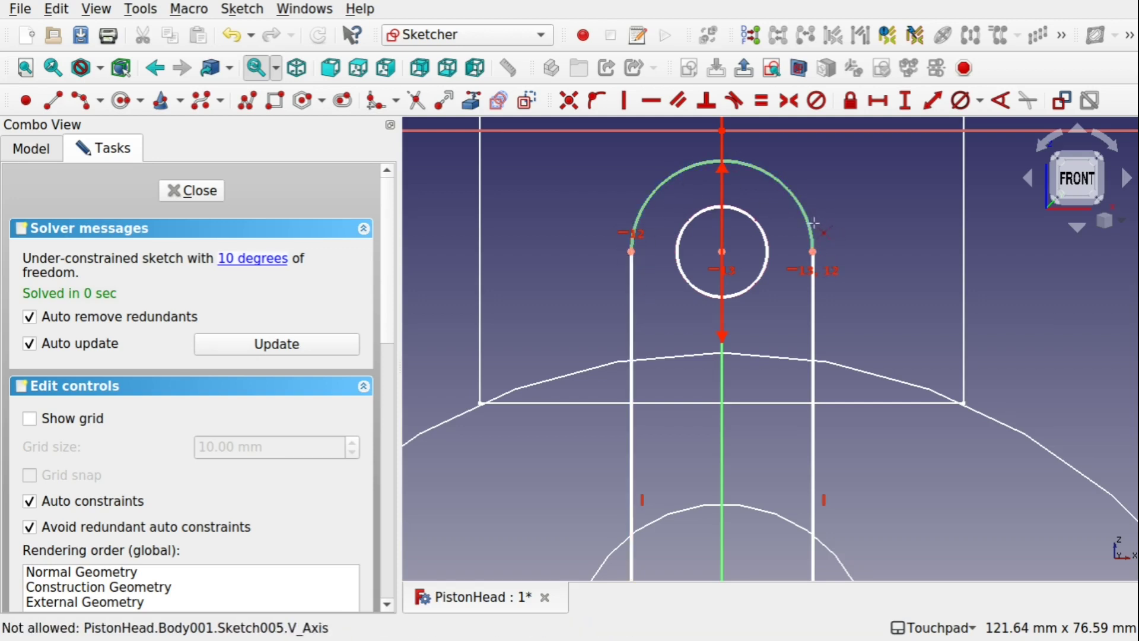
pyautogui.scroll(-5, 769, 362)
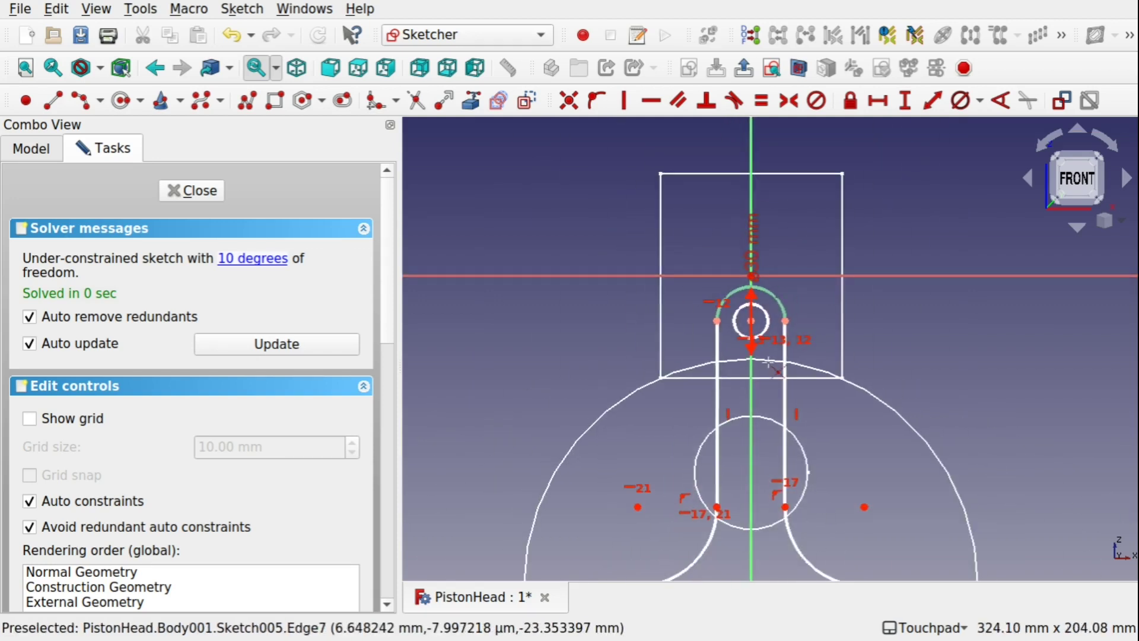
pyautogui.scroll(-1, 769, 362)
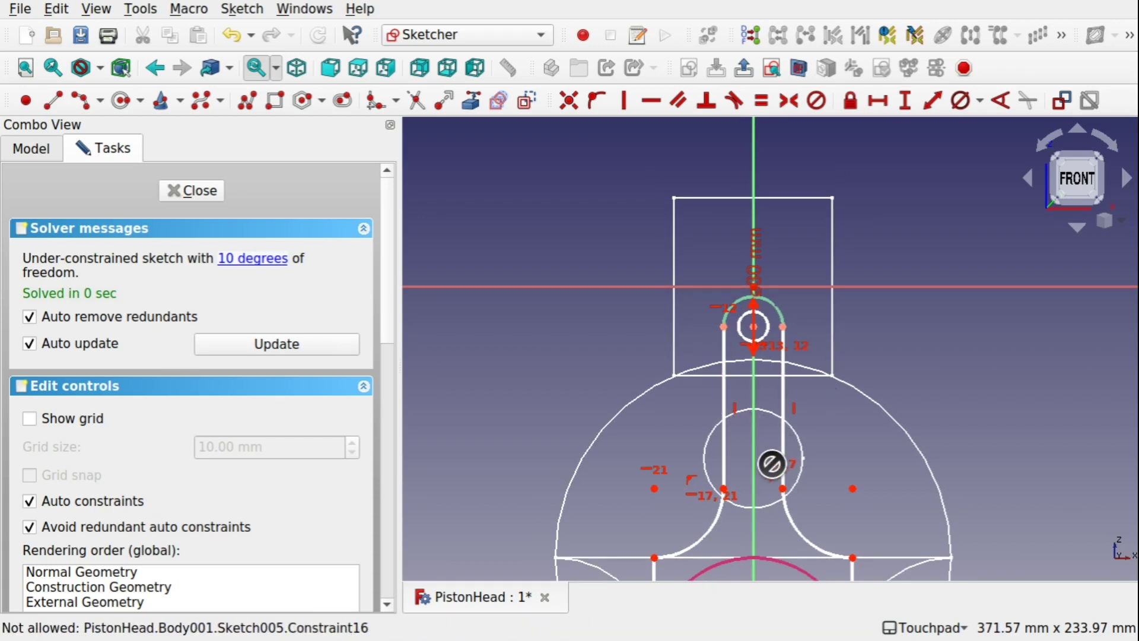
pyautogui.scroll(1, 764, 503)
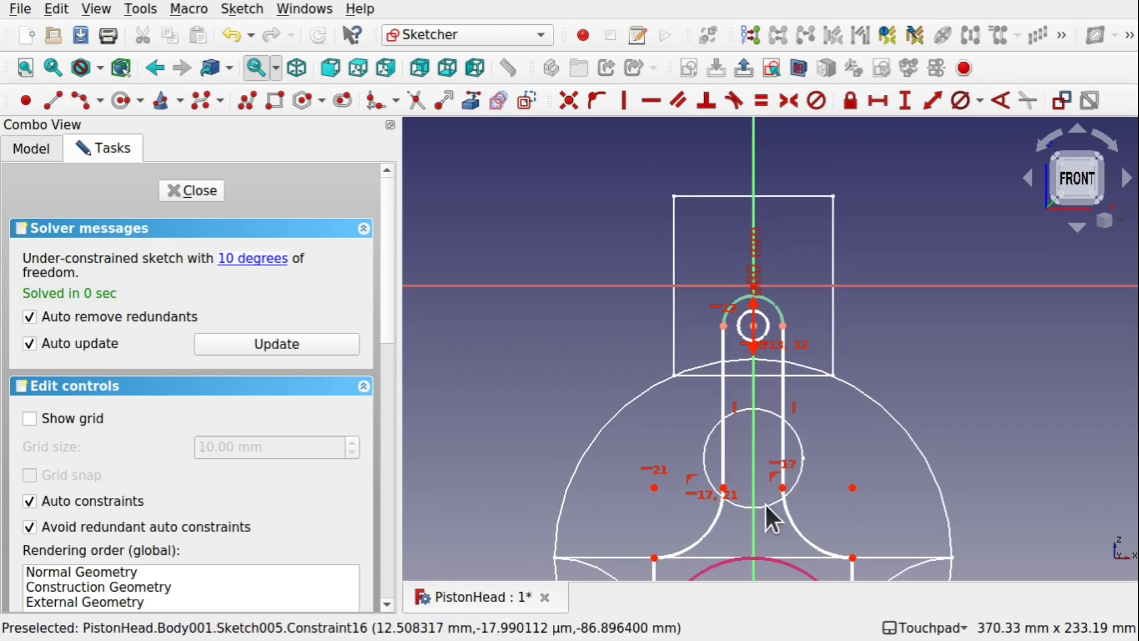
pyautogui.moveTo(764, 503); pyautogui.dragTo(722, 358, button='middle')
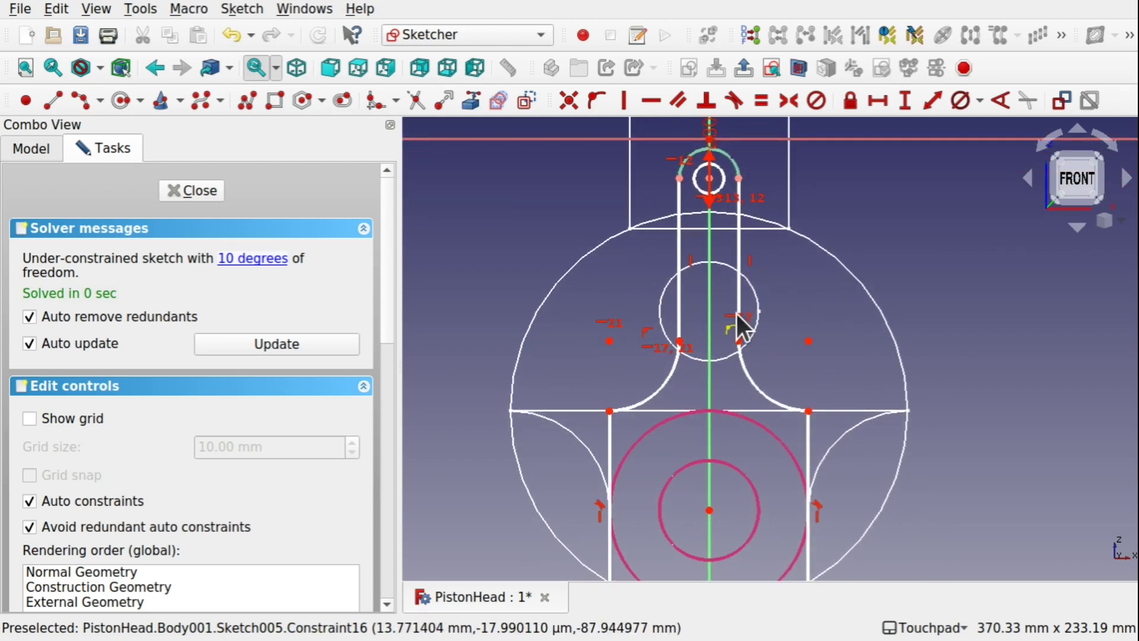
pyautogui.hotkey('ctrl', 's')
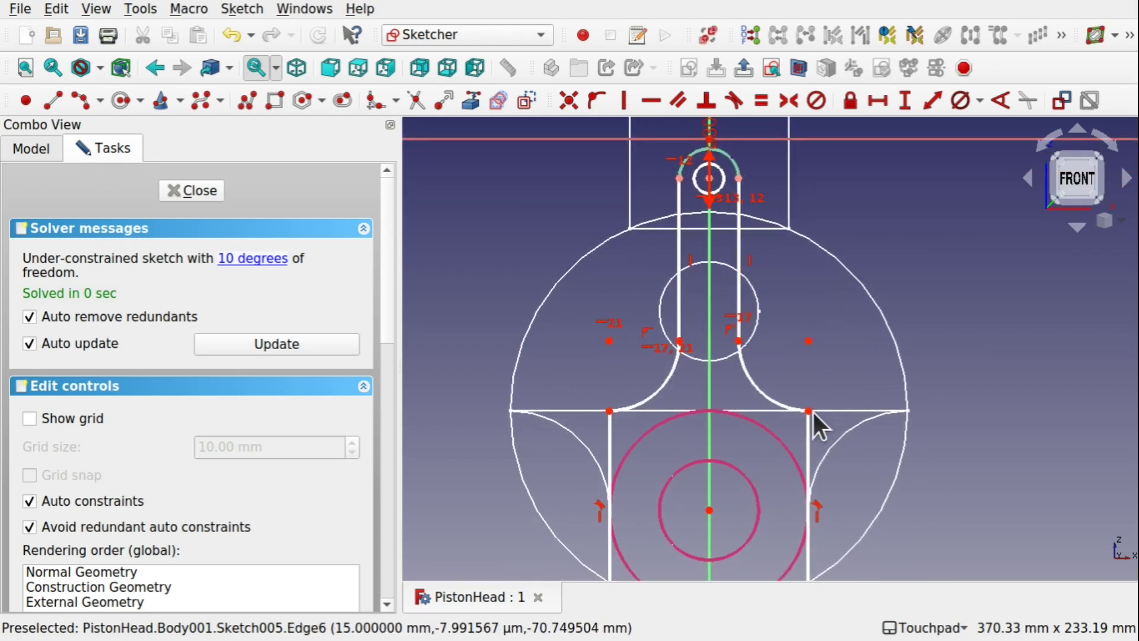
# Step: Hide the cloned sketch MasterSketch (2D)001 in the ConnectionRod body
pyautogui.moveTo(807, 409); pyautogui.dragTo(821, 409)
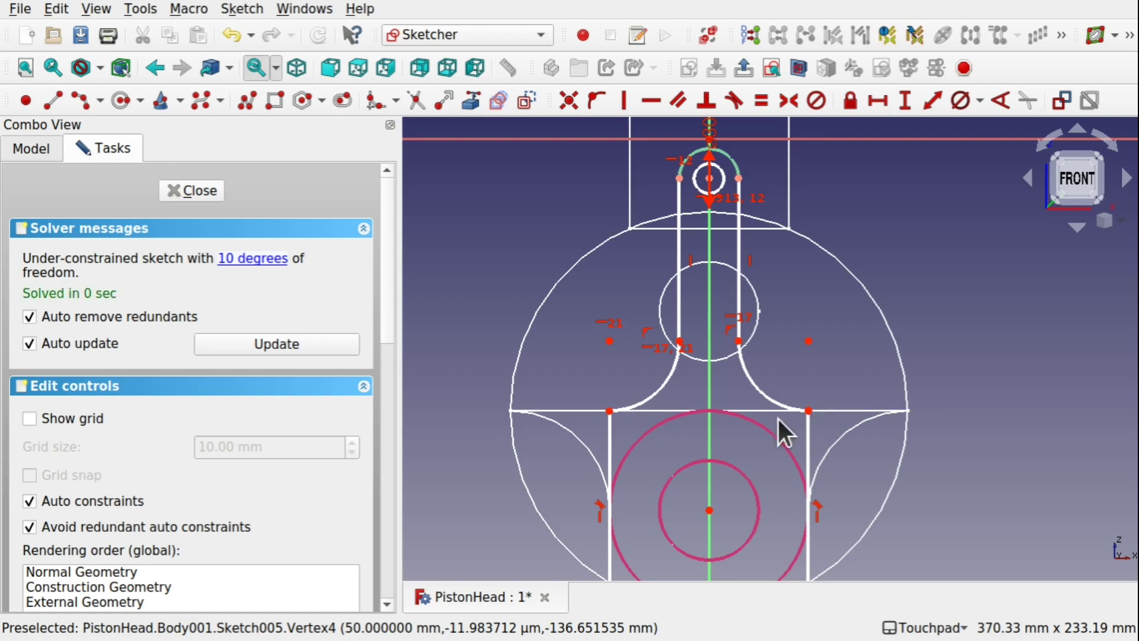
pyautogui.click(41, 148)
pyautogui.click(164, 297)
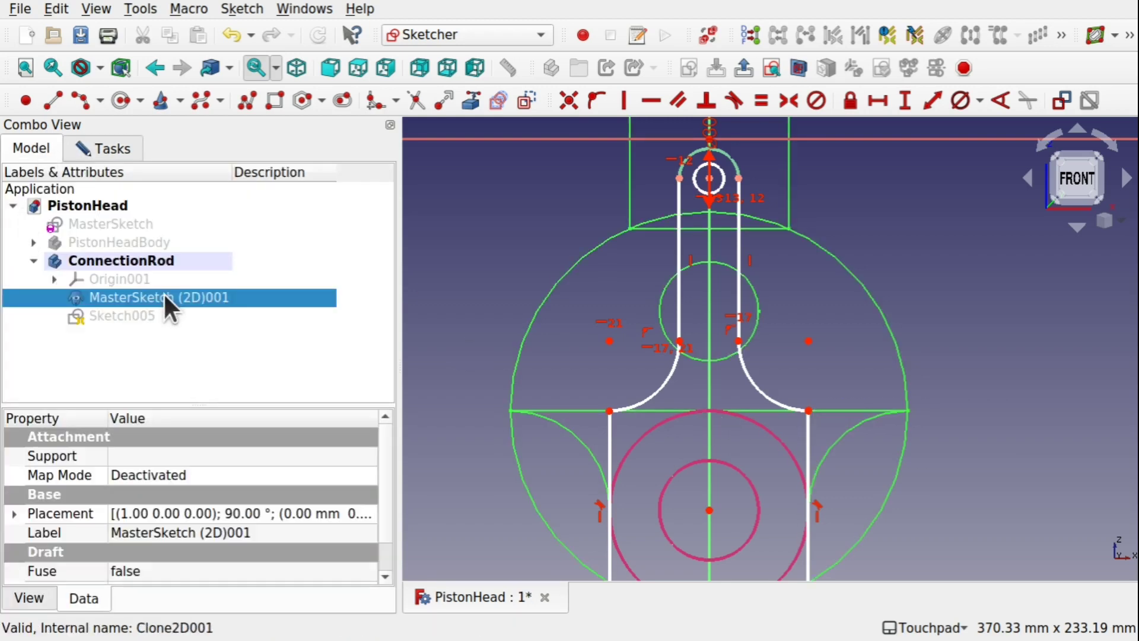
pyautogui.press('space')
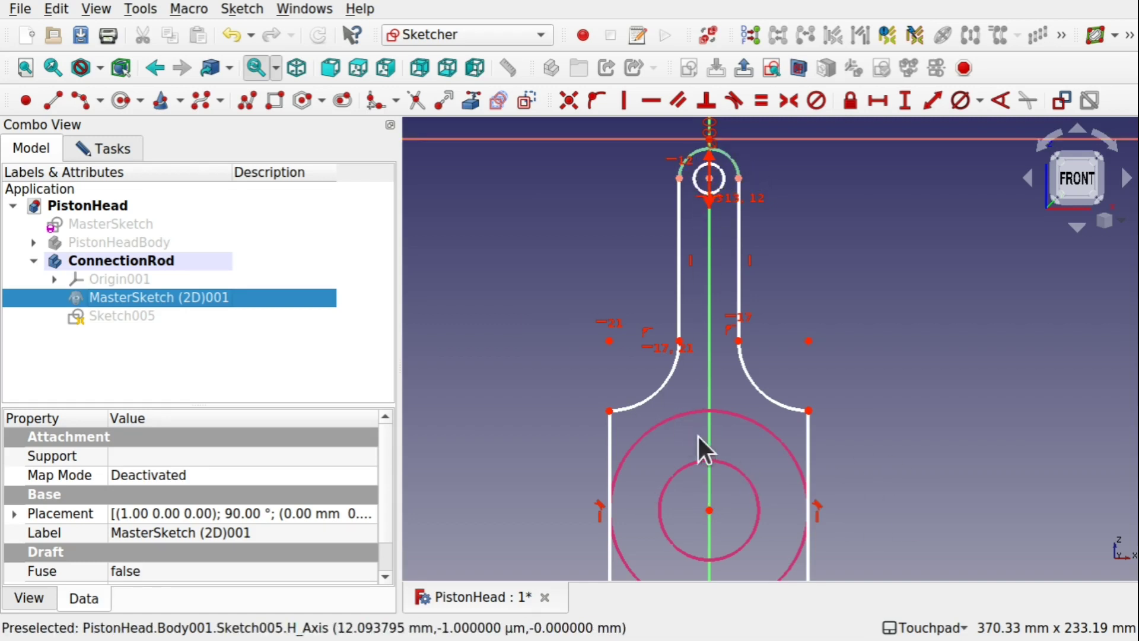
# Step: Constrain the rectangle's right and left sides to be equal in length to its lower side
pyautogui.scroll(-3, 843, 403)
pyautogui.scroll(1, 842, 404)
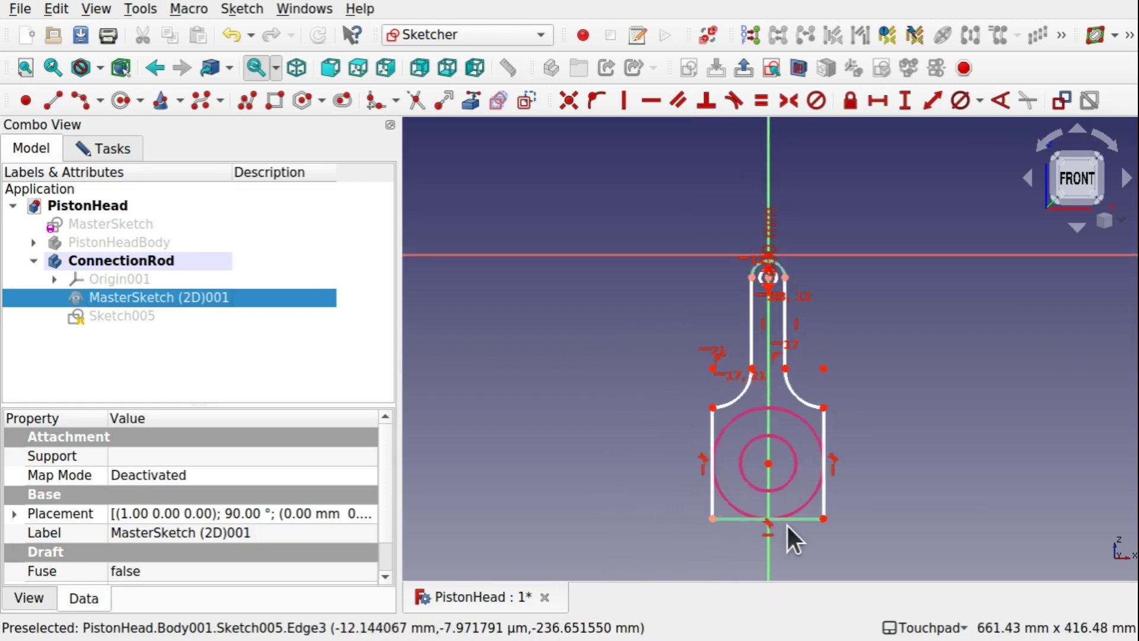
pyautogui.scroll(3, 868, 492)
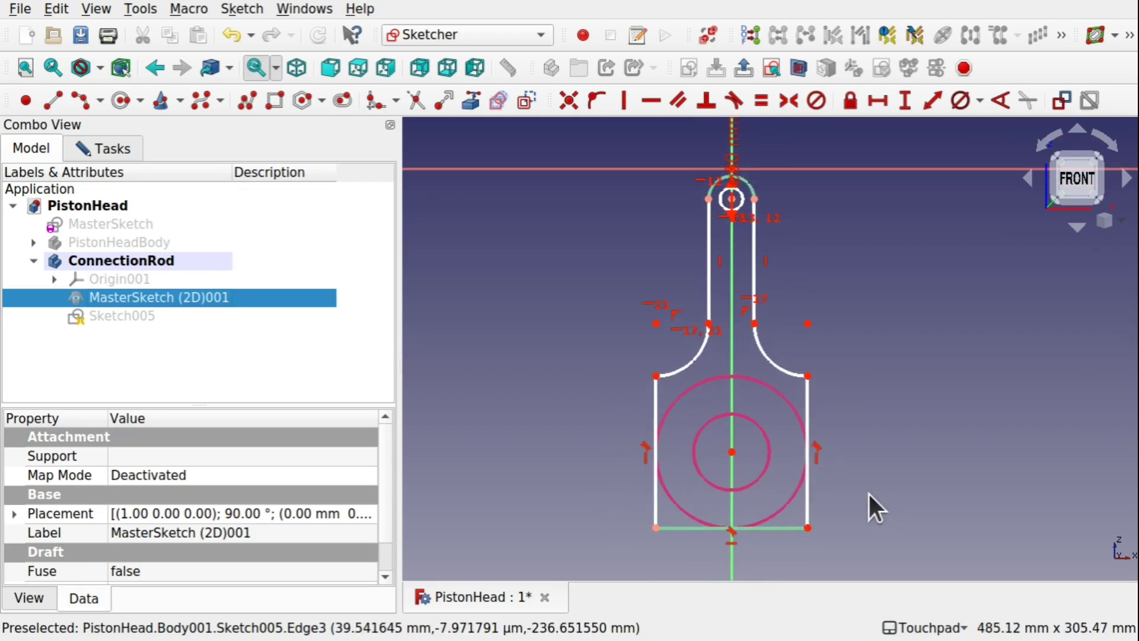
pyautogui.keyDown('ctrl'); pyautogui.click(808, 492); pyautogui.keyUp('ctrl')
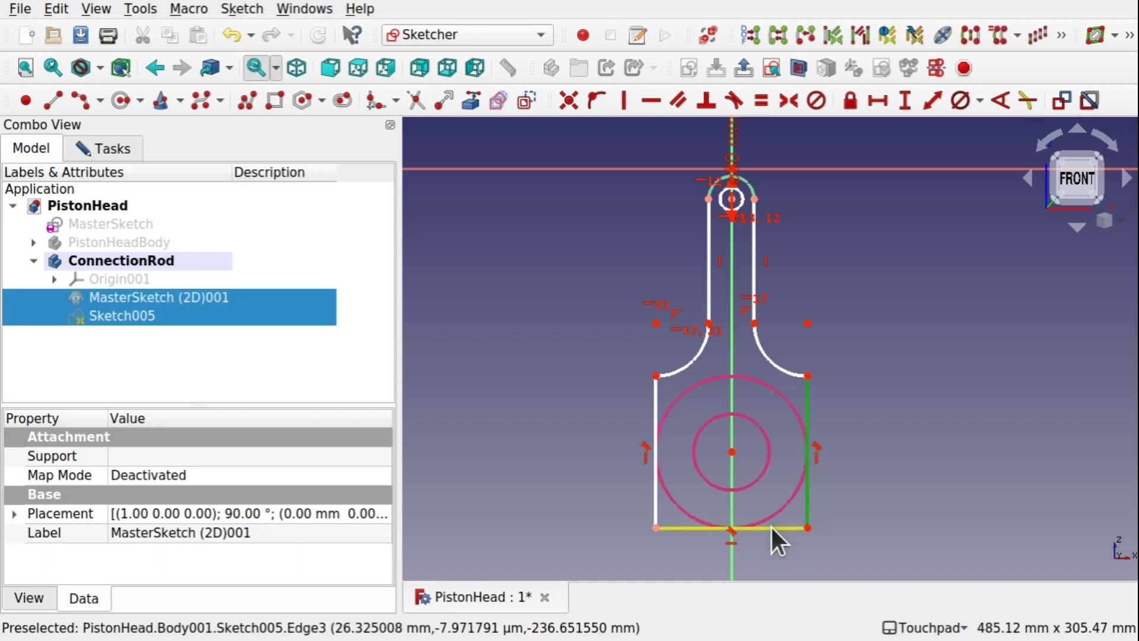
pyautogui.click(770, 525)
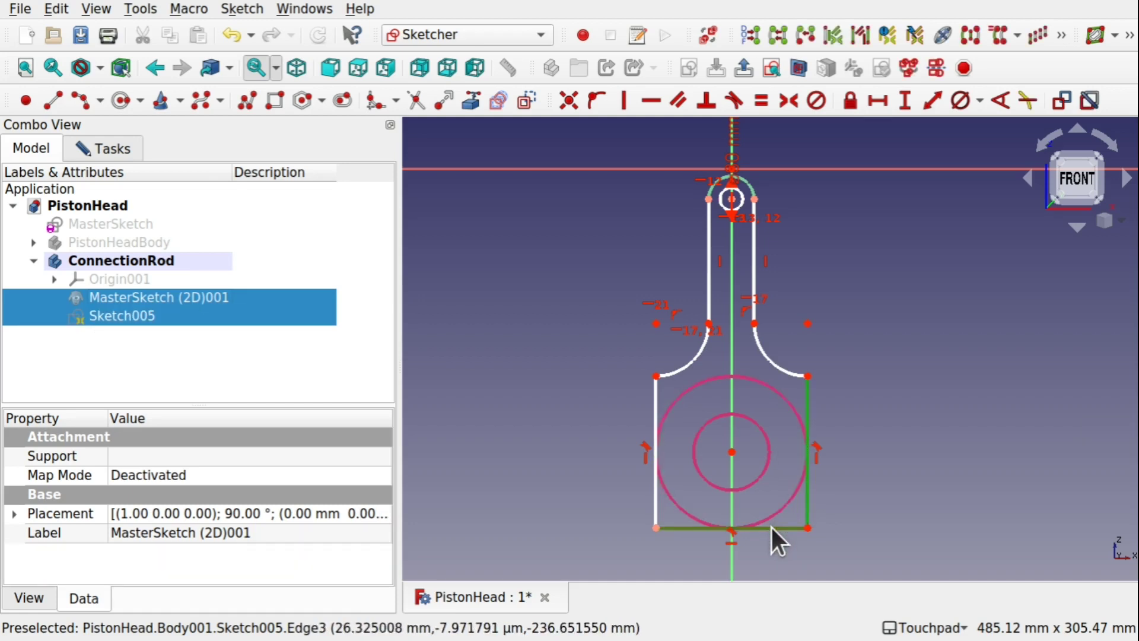
pyautogui.click(757, 104)
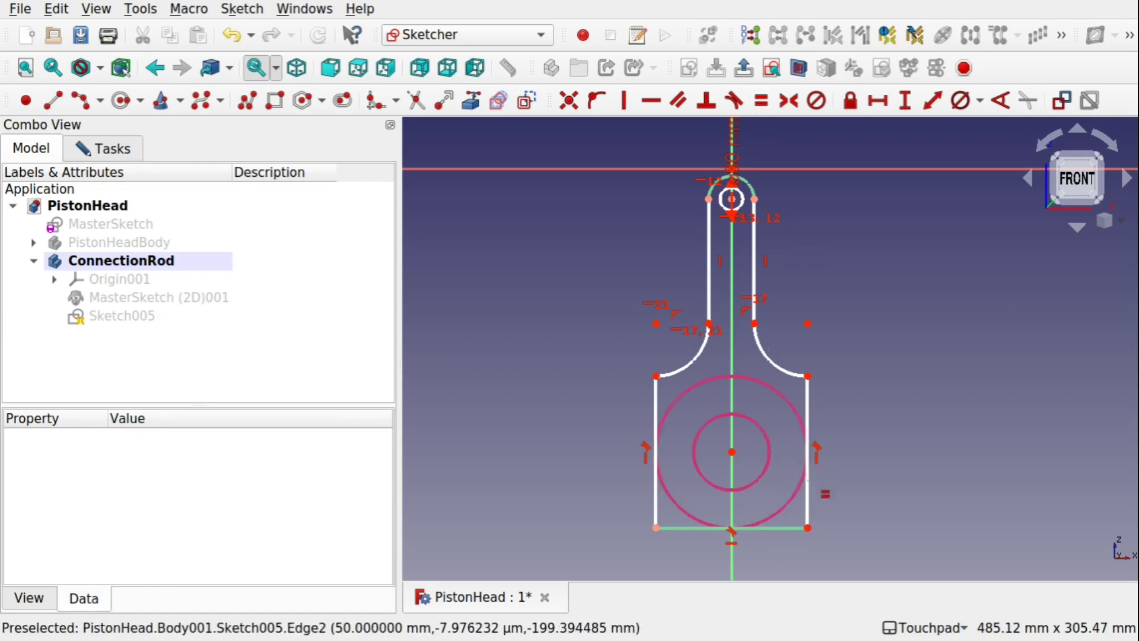
pyautogui.click(807, 499)
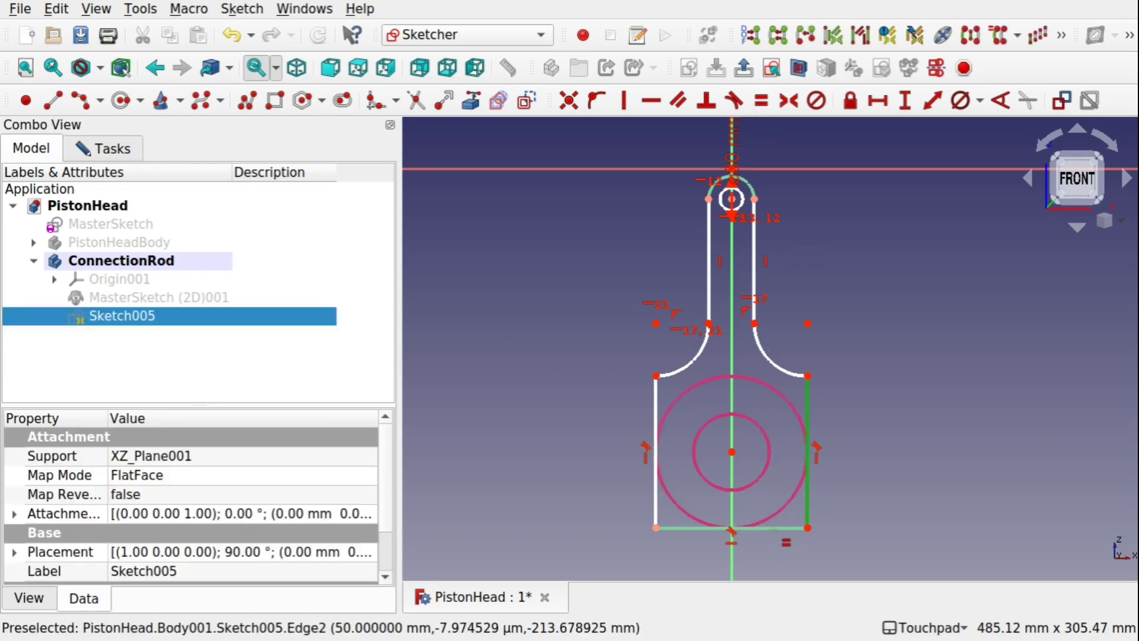
pyautogui.click(762, 528)
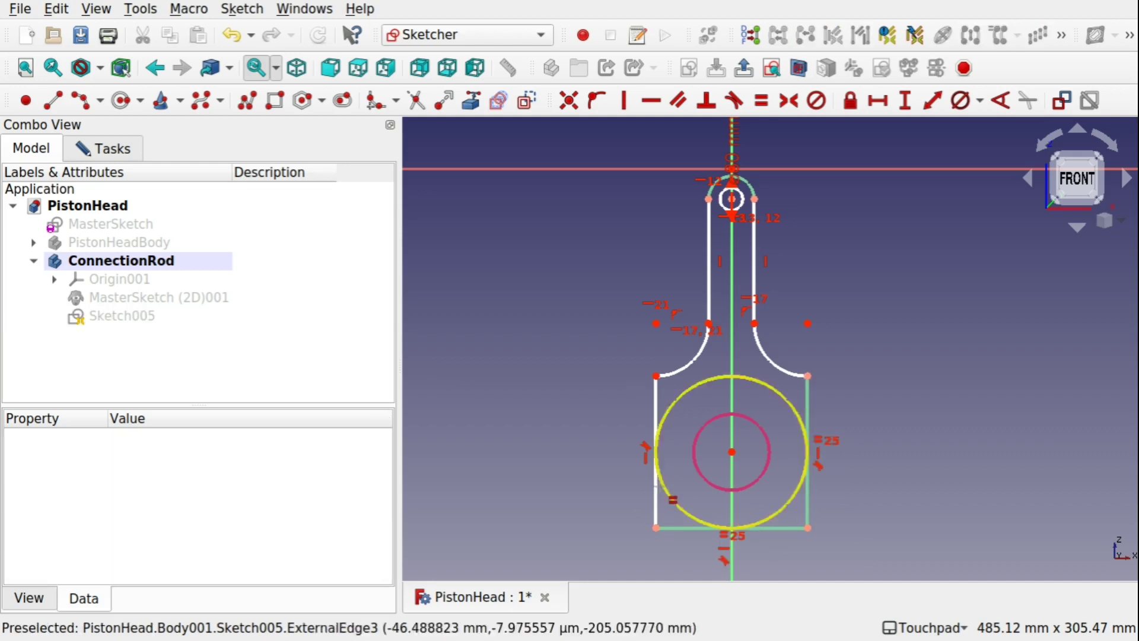
pyautogui.click(676, 528)
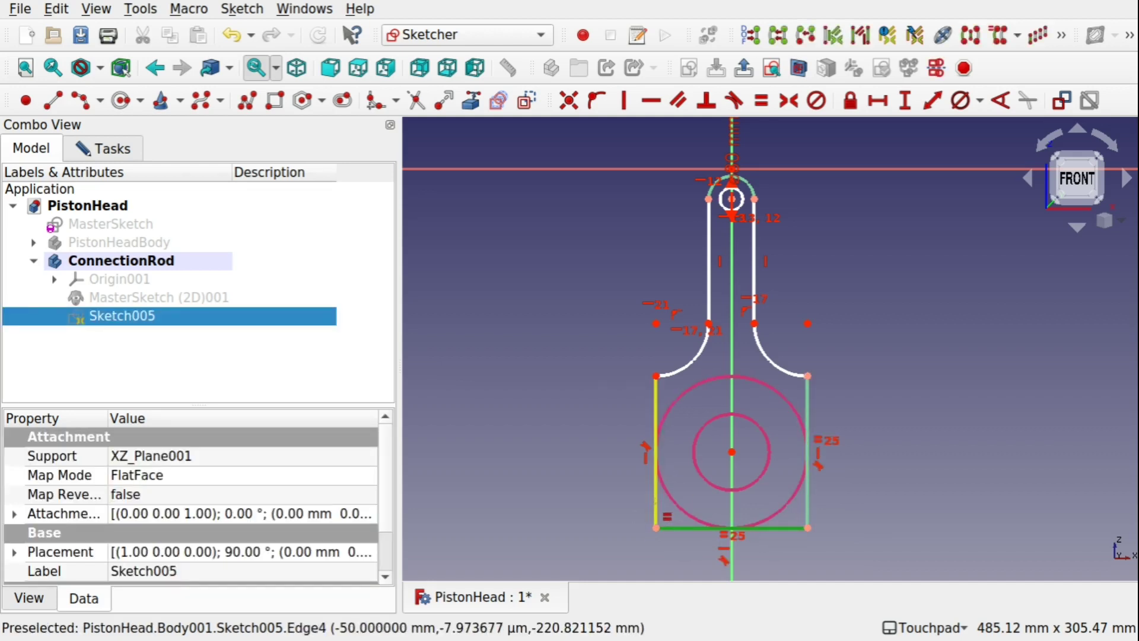
pyautogui.click(655, 502)
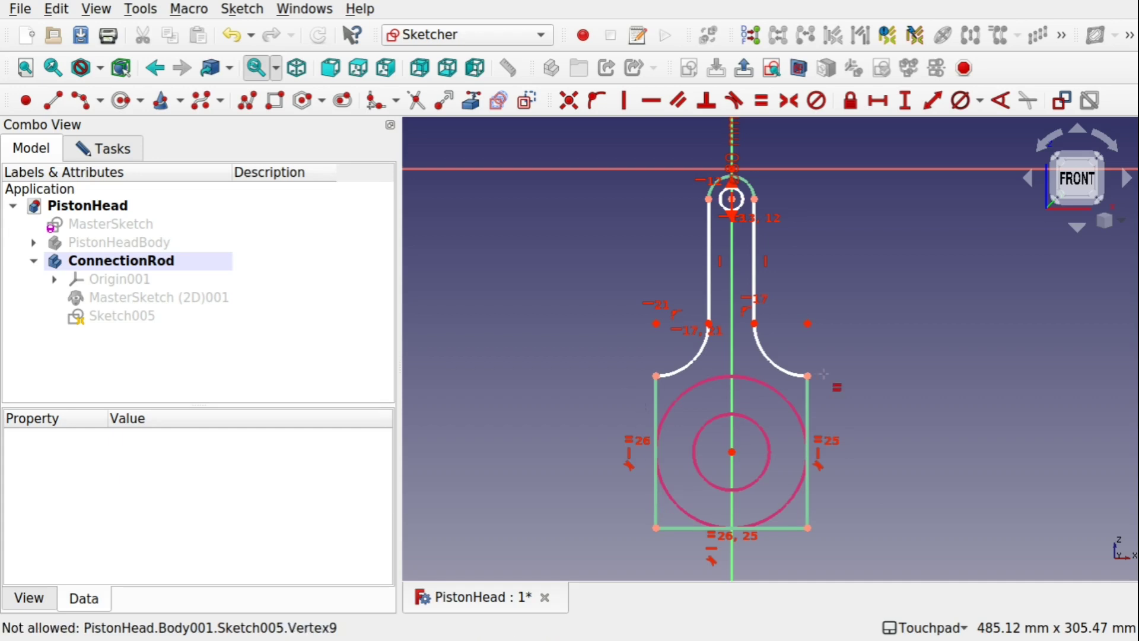
# Step: Try moving the right arc's centre down to test the constraints, and undo the move
pyautogui.click(806, 419)
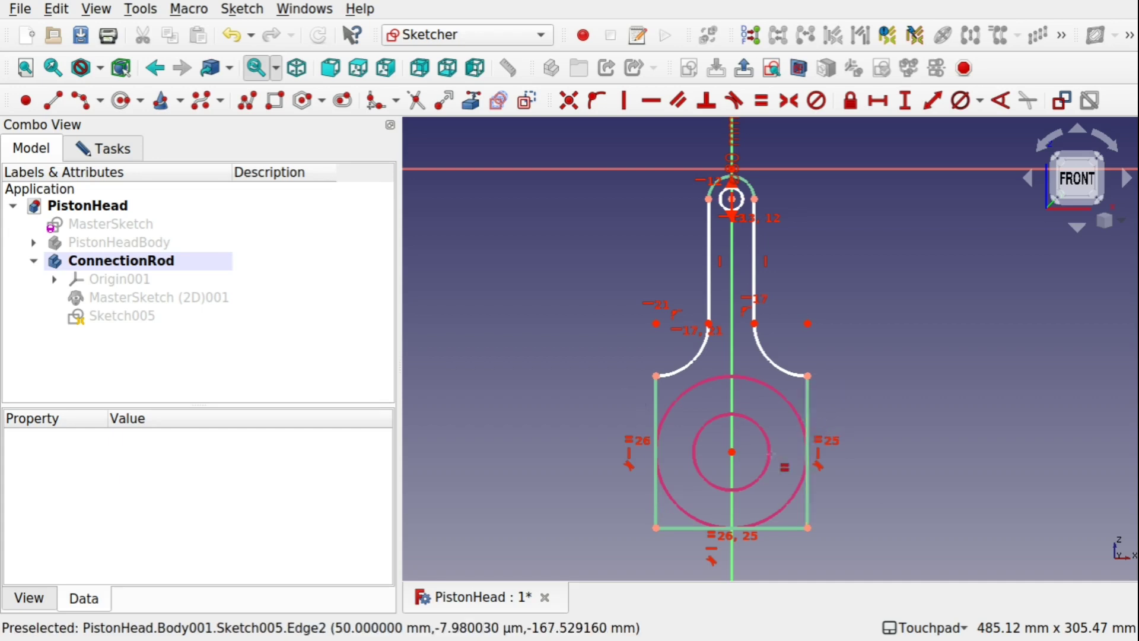
pyautogui.press('Escape')
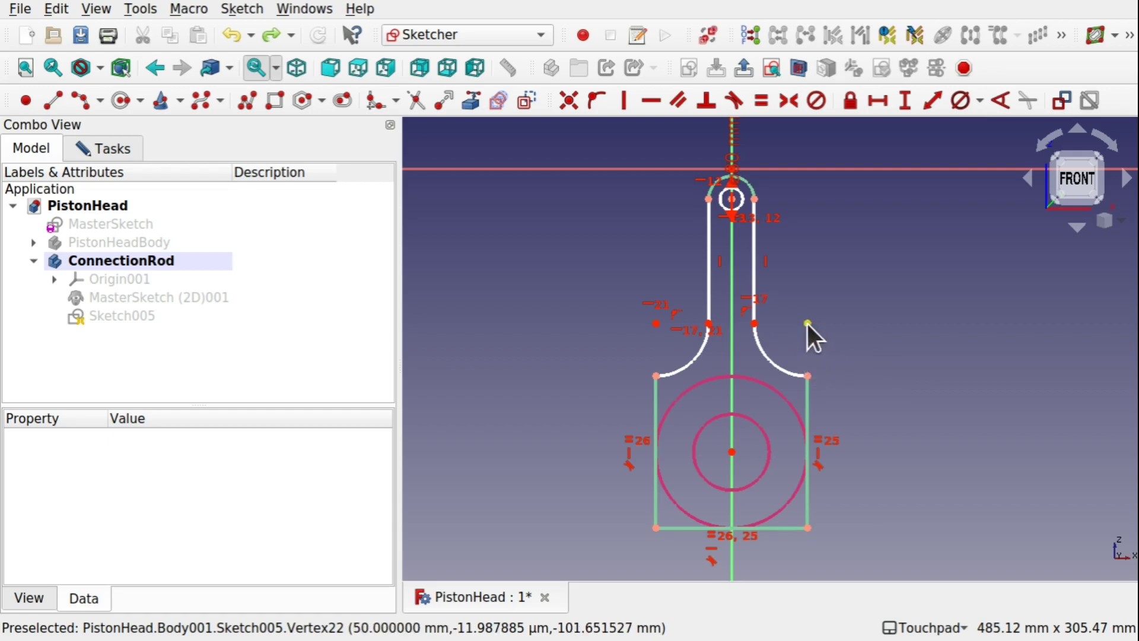
pyautogui.moveTo(808, 324); pyautogui.dragTo(812, 387)
pyautogui.hotkey('ctrl', 'z')
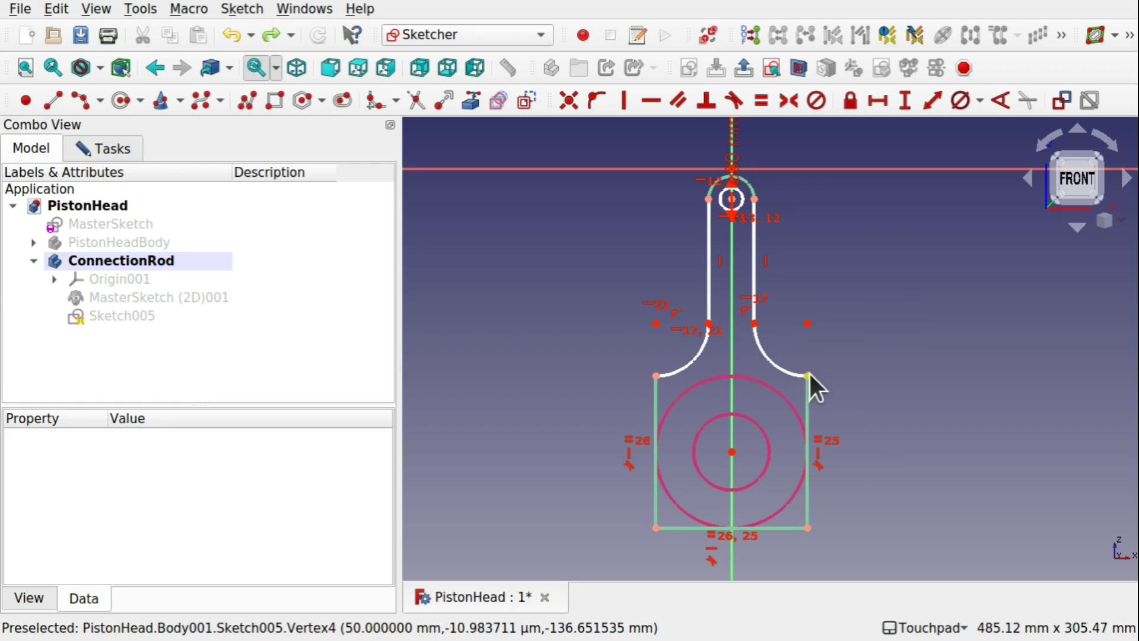
# Step: Make each arc's lower endpoint coincident with the upper end of the adjoining rectangle side, on the right and on the left
pyautogui.scroll(3, 809, 377)
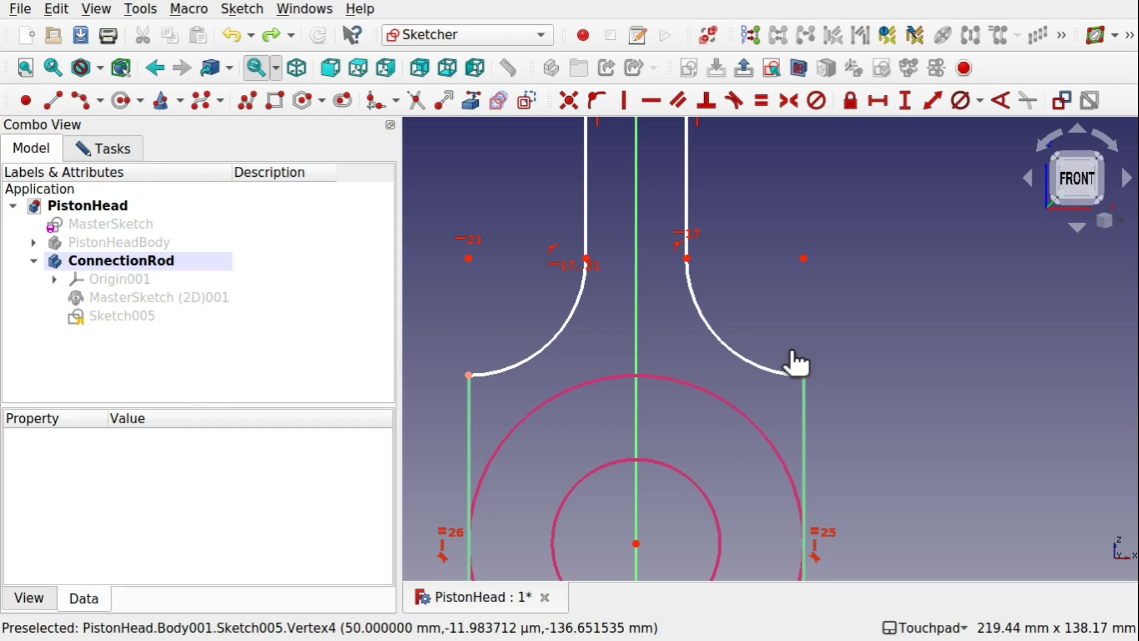
pyautogui.click(795, 356)
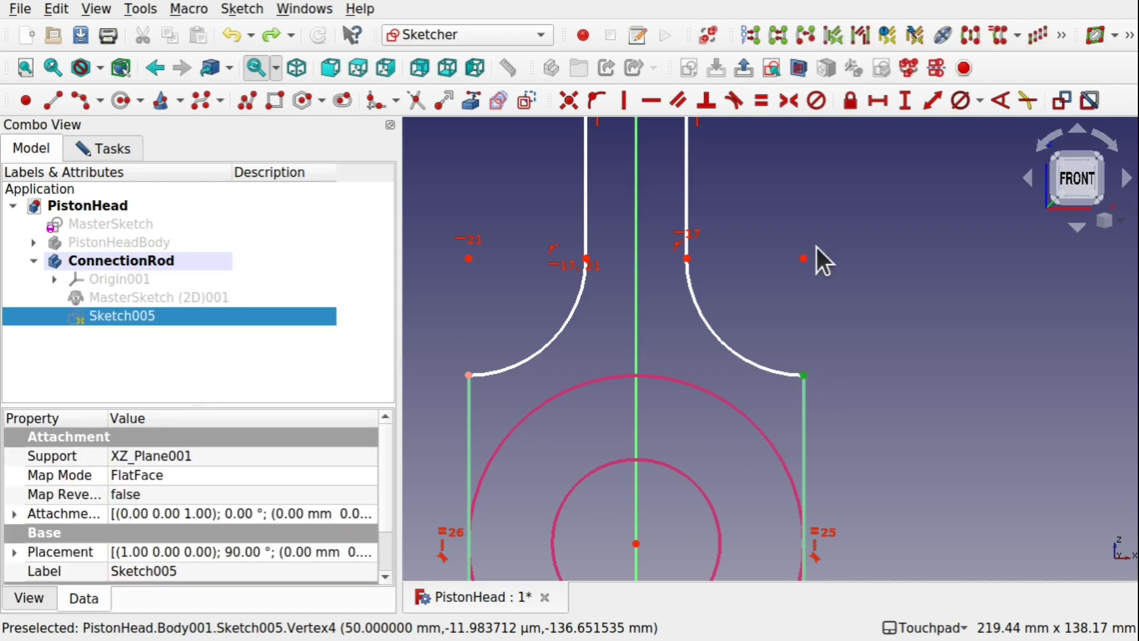
pyautogui.click(568, 99)
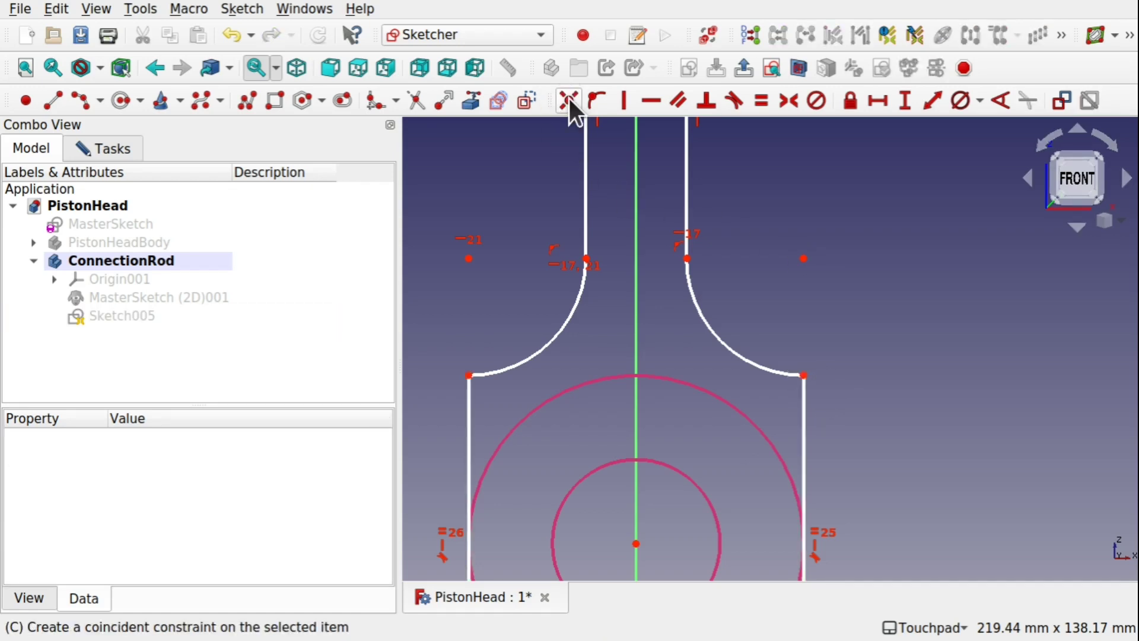
pyautogui.click(470, 375)
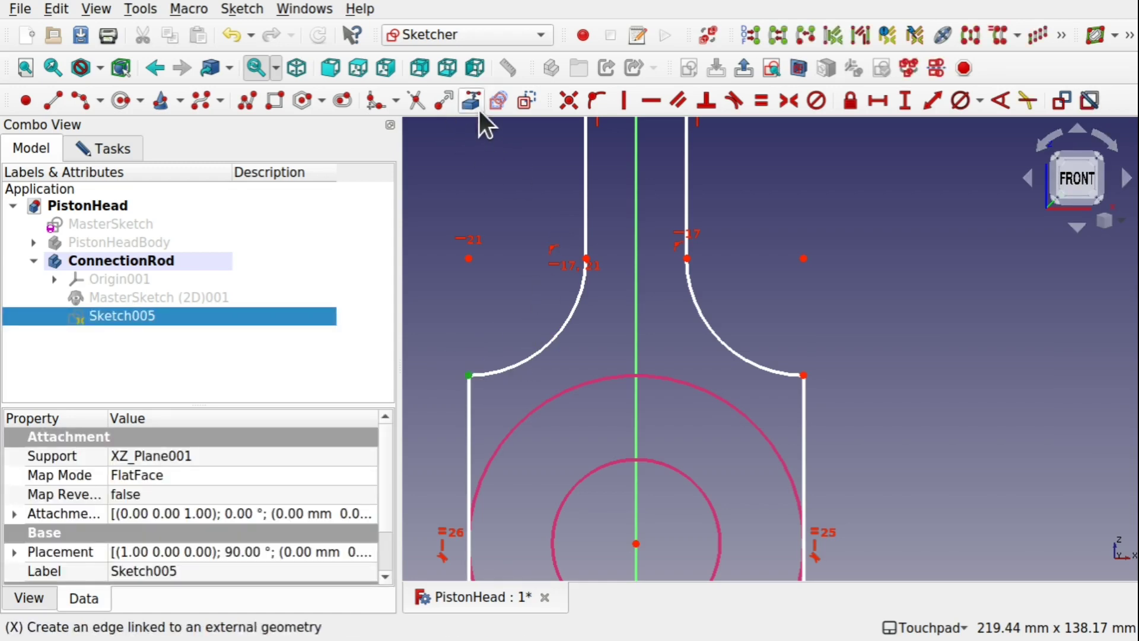
pyautogui.click(568, 98)
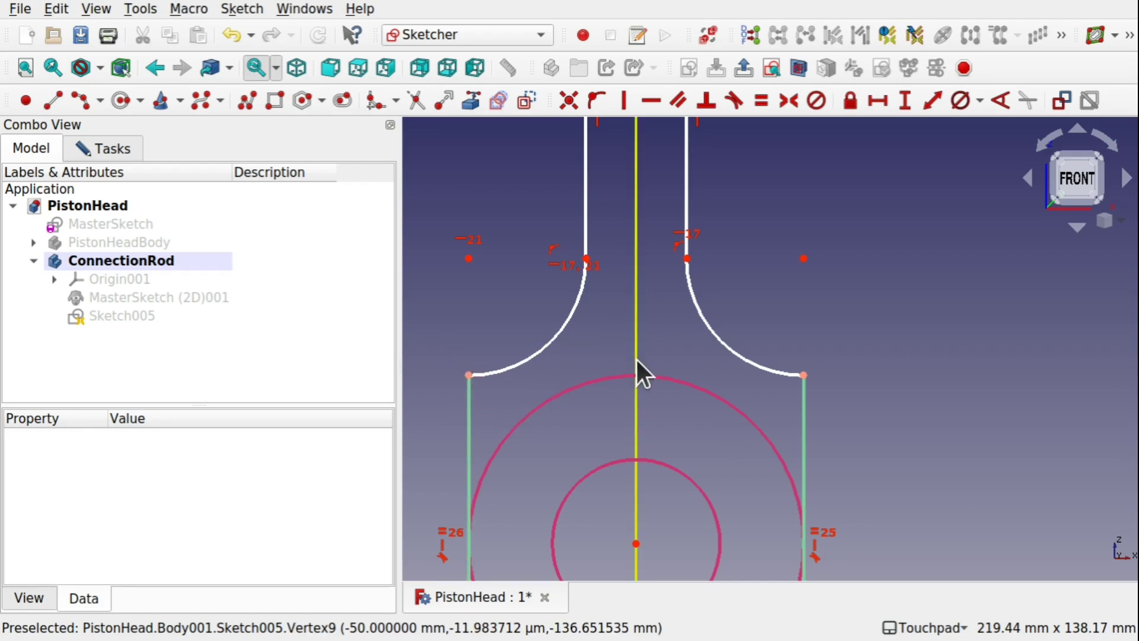
# Step: Try moving the right arc's centre up to about (50.0, -88.9) to test the arc's connections, and undo the move
pyautogui.scroll(-3, 637, 361)
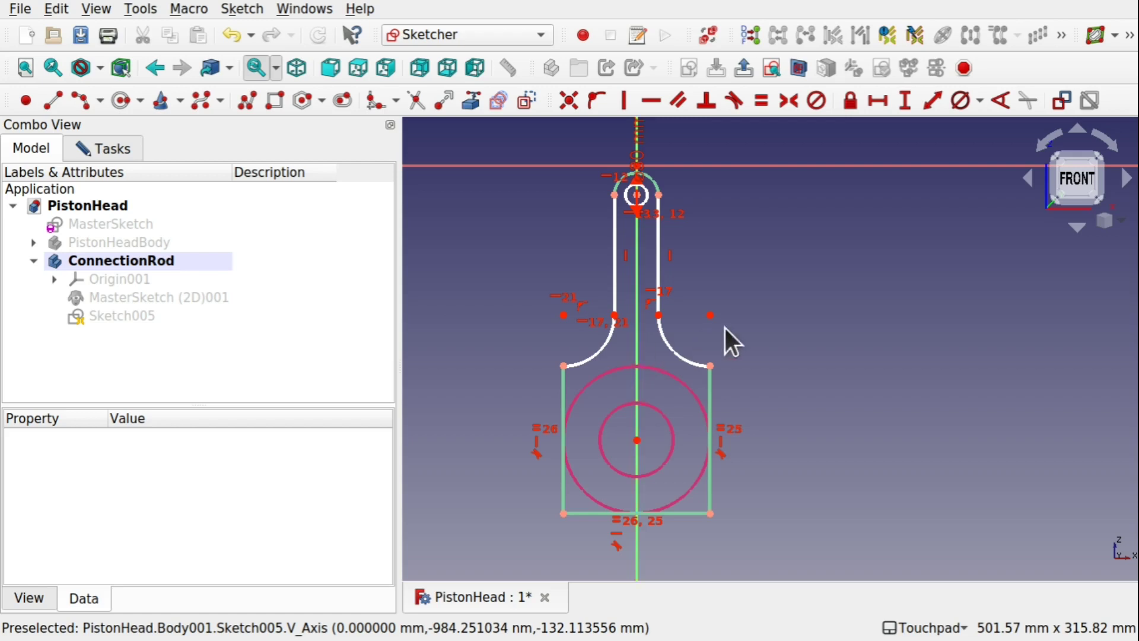
pyautogui.moveTo(710, 315)
pyautogui.mouseDown()
pyautogui.moveTo(711, 278)
pyautogui.moveTo(711, 295)
pyautogui.mouseUp()
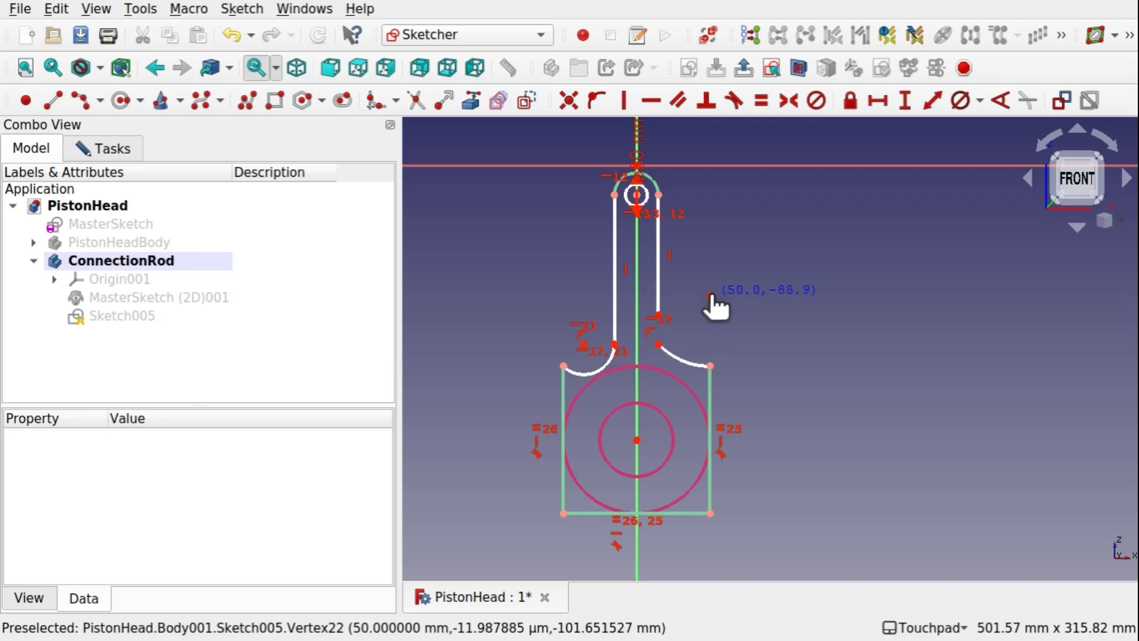
pyautogui.click(659, 344)
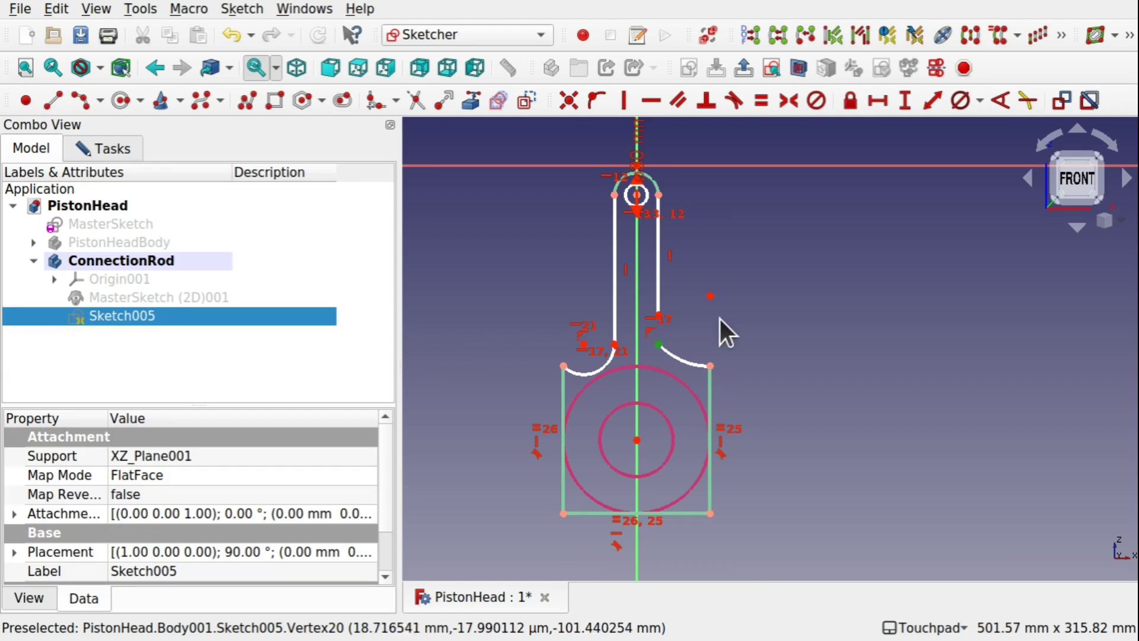
pyautogui.hotkey('ctrl', 'z')
pyautogui.scroll(3, 650, 314)
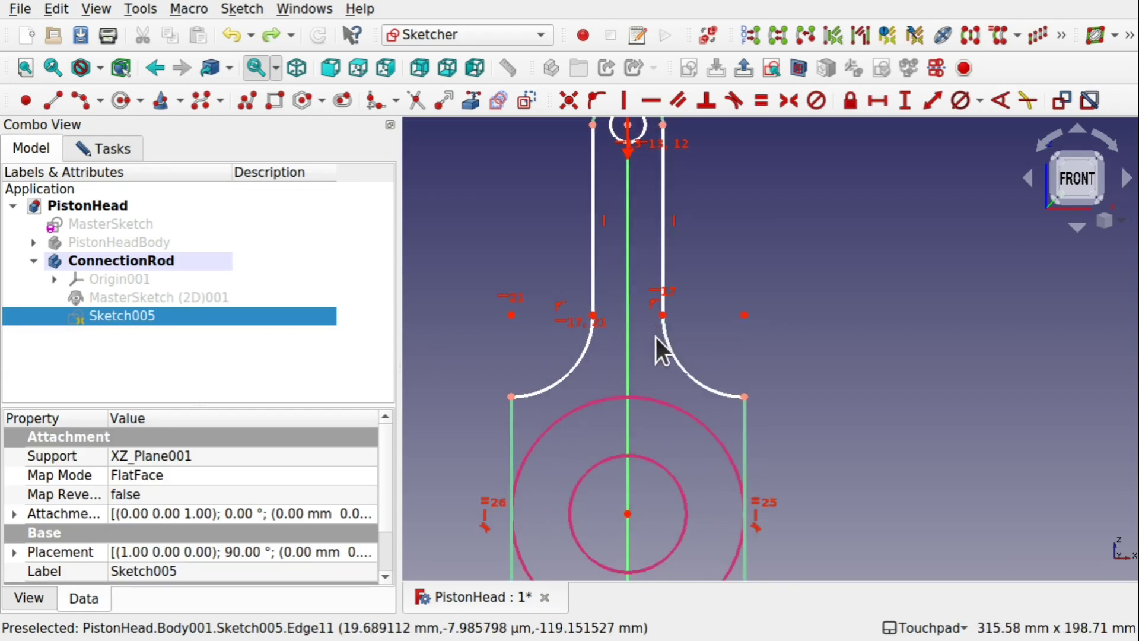
# Step: Make the right arc's upper endpoint coincident with the lower end of the right vertical line
pyautogui.click(663, 300)
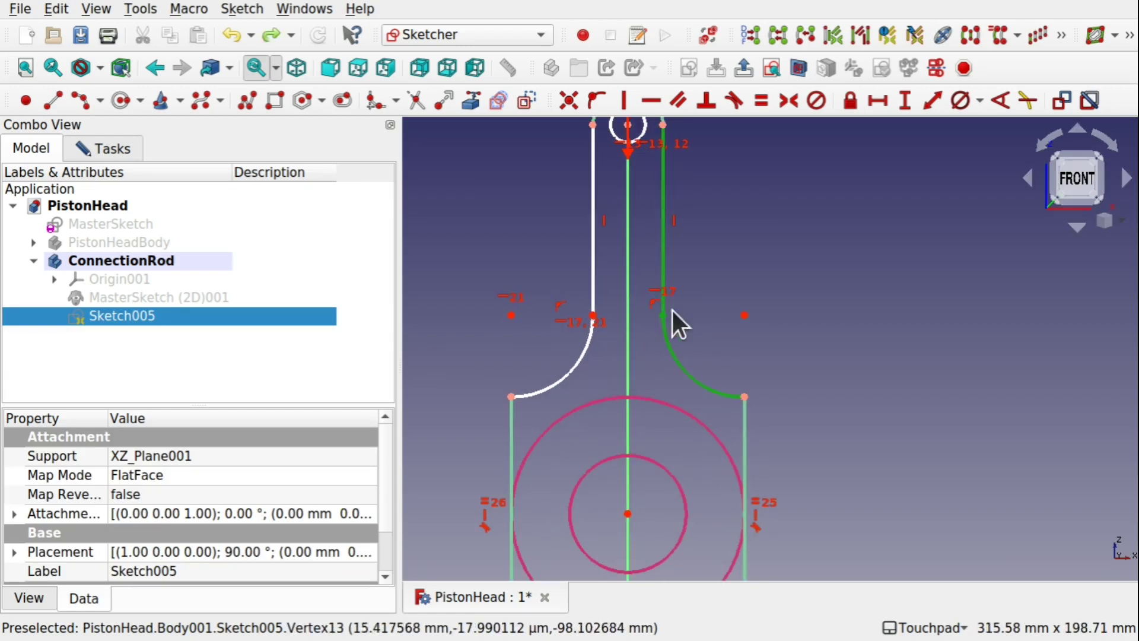
pyautogui.click(667, 332)
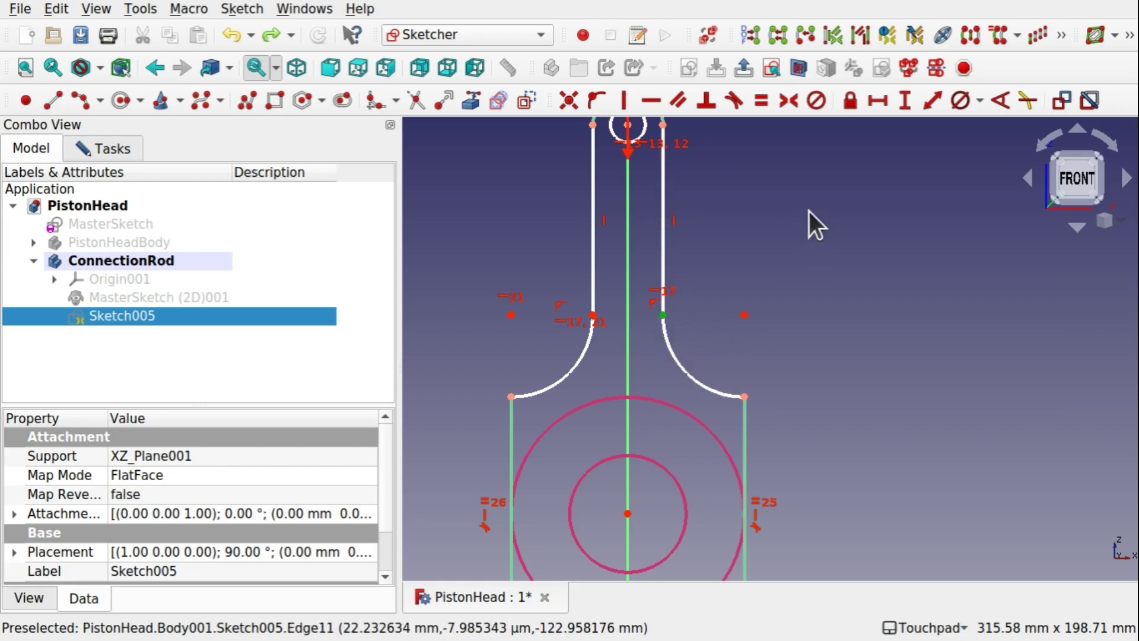
pyautogui.click(575, 102)
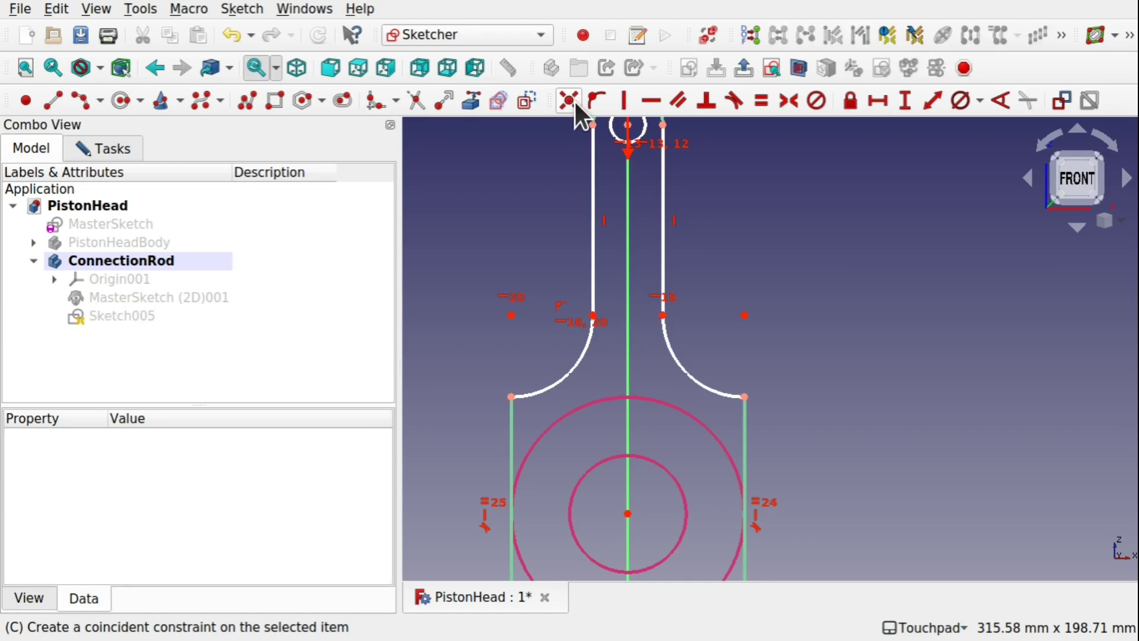
# Step: Try moving the right arc's centre slightly down to test its freedom, and undo the move
pyautogui.click(662, 315)
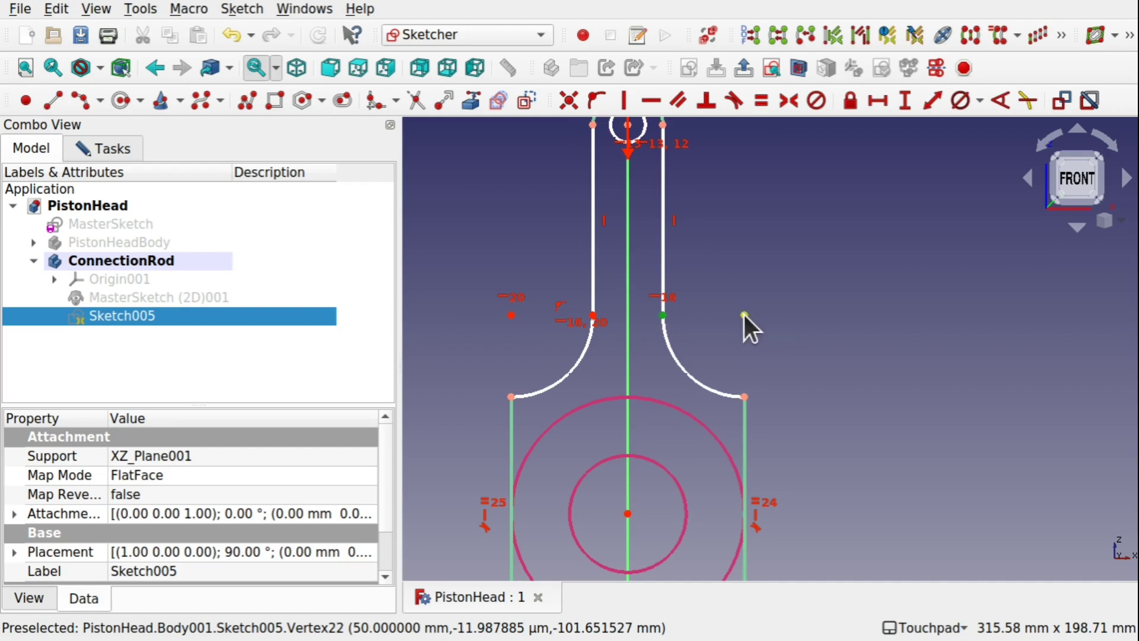
pyautogui.moveTo(749, 313); pyautogui.dragTo(750, 339)
pyautogui.hotkey('ctrl', 'z')
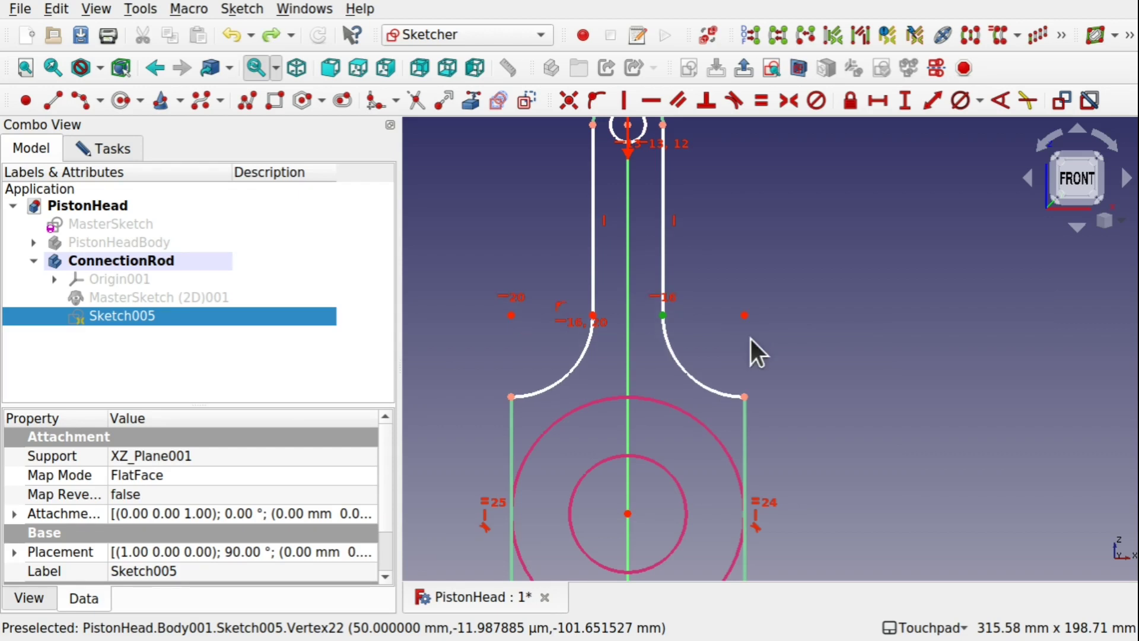
# Step: Align the right arc's centre horizontally with the right vertical line's lower end, and test the constraint by moving the centre
pyautogui.click(632, 336)
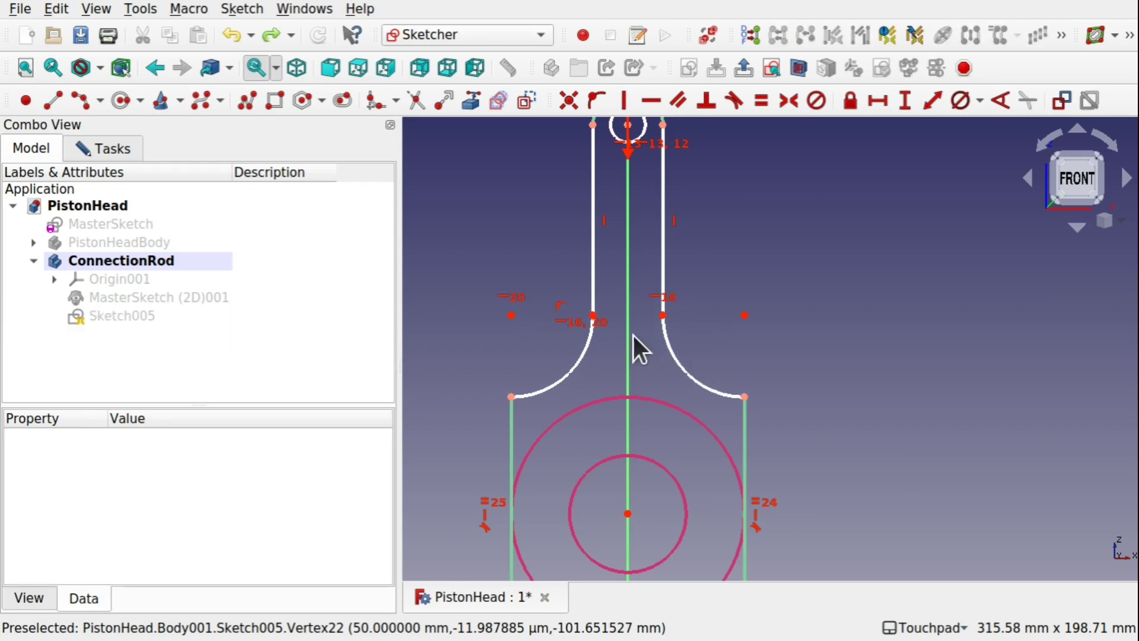
pyautogui.click(662, 317)
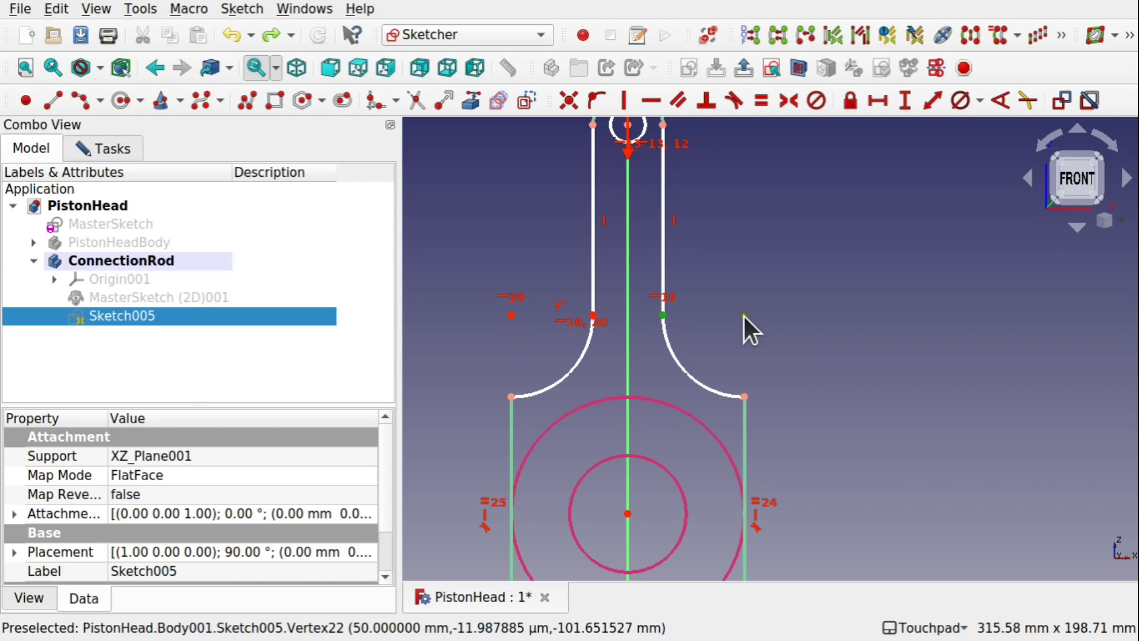
pyautogui.click(744, 315)
pyautogui.click(646, 101)
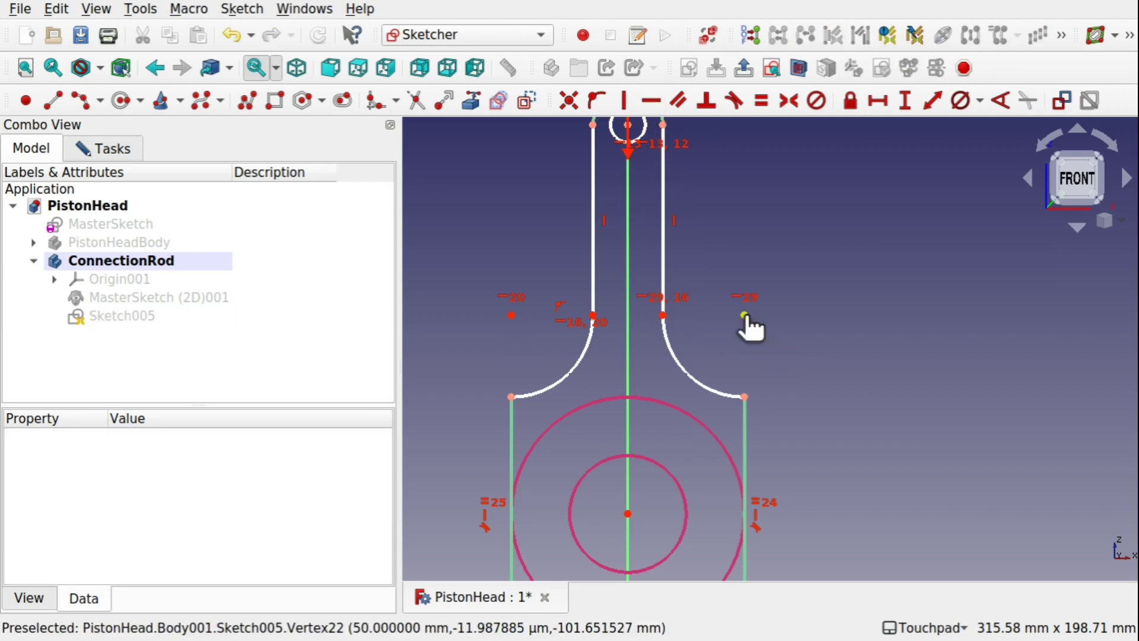
pyautogui.moveTo(752, 314)
pyautogui.mouseDown()
pyautogui.moveTo(759, 237)
pyautogui.moveTo(763, 382)
pyautogui.moveTo(767, 255)
pyautogui.moveTo(759, 322)
pyautogui.mouseUp()
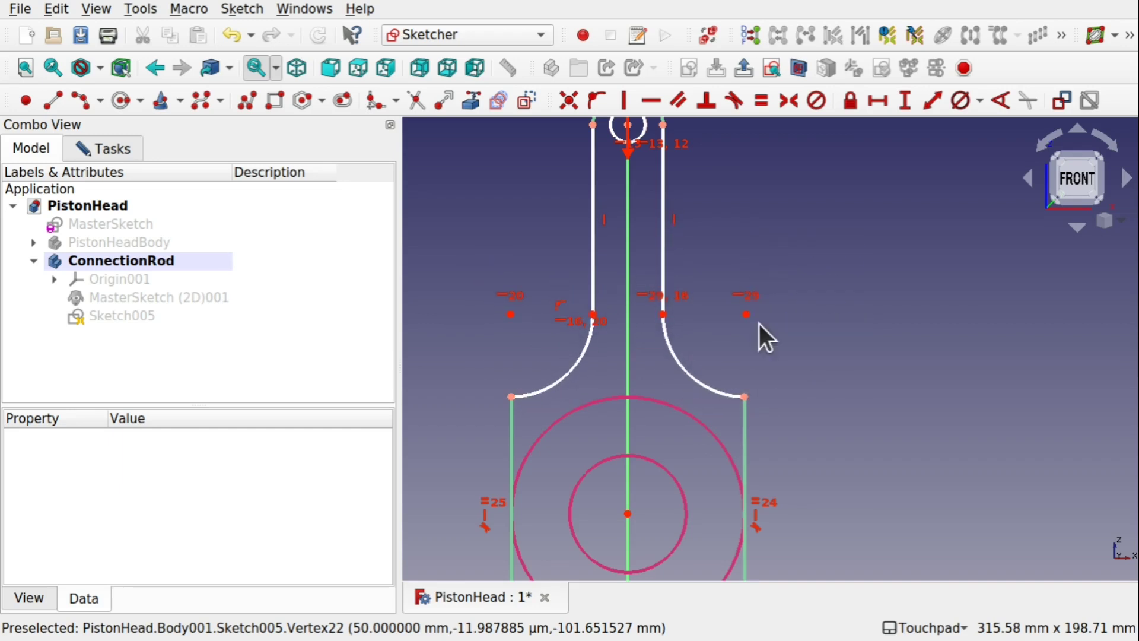
# Step: Constrain the right arc's radius to 35 mm
pyautogui.click(699, 384)
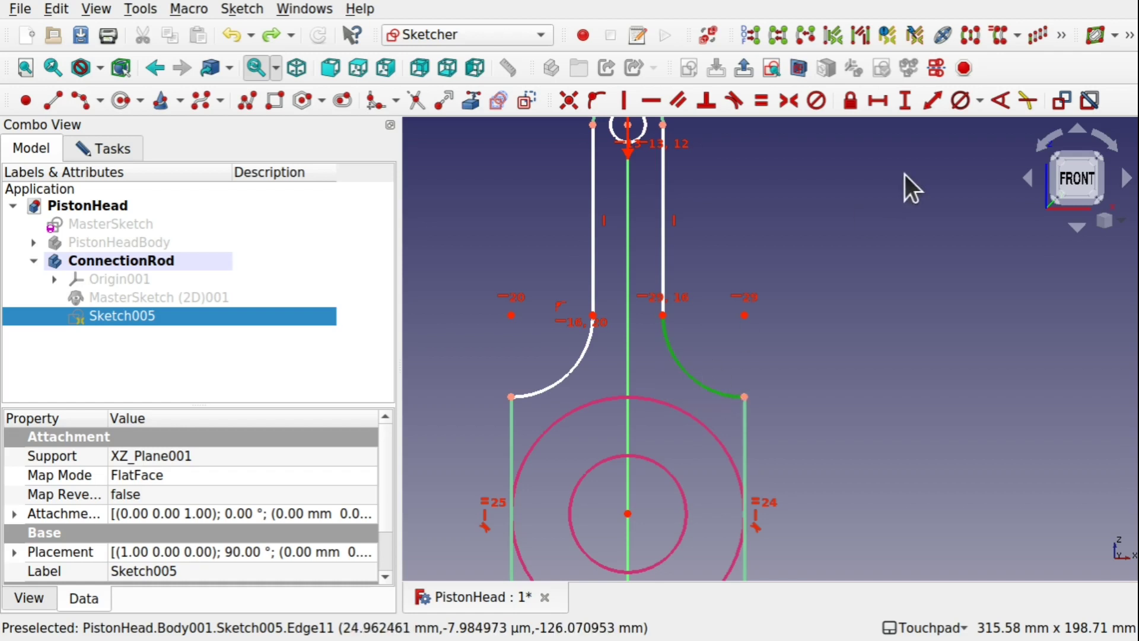
pyautogui.click(978, 101)
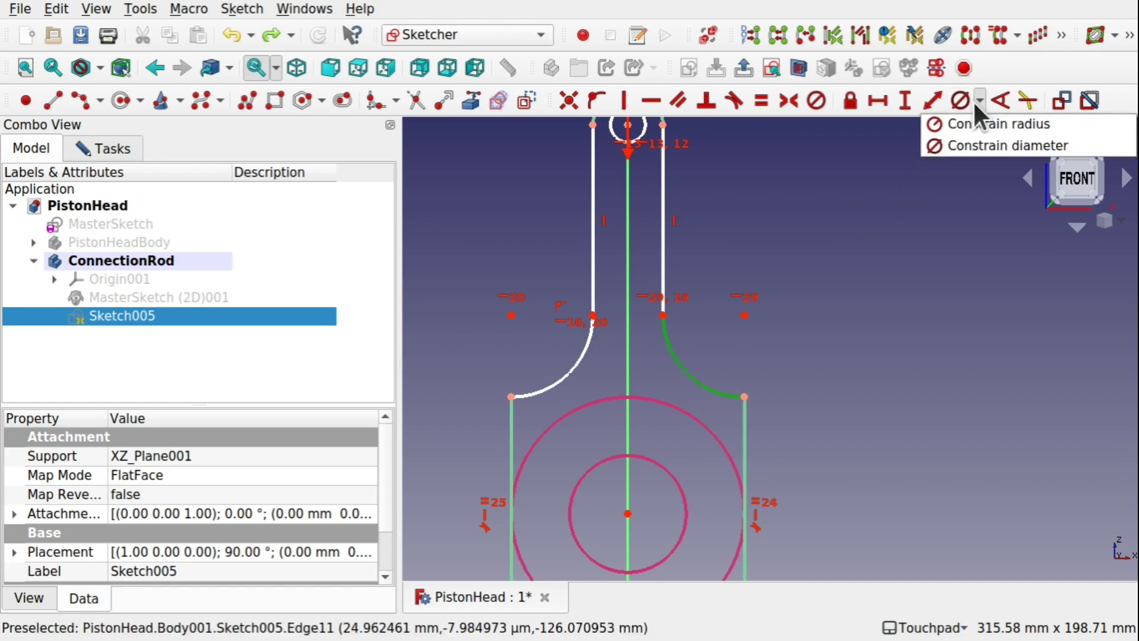
pyautogui.click(969, 123)
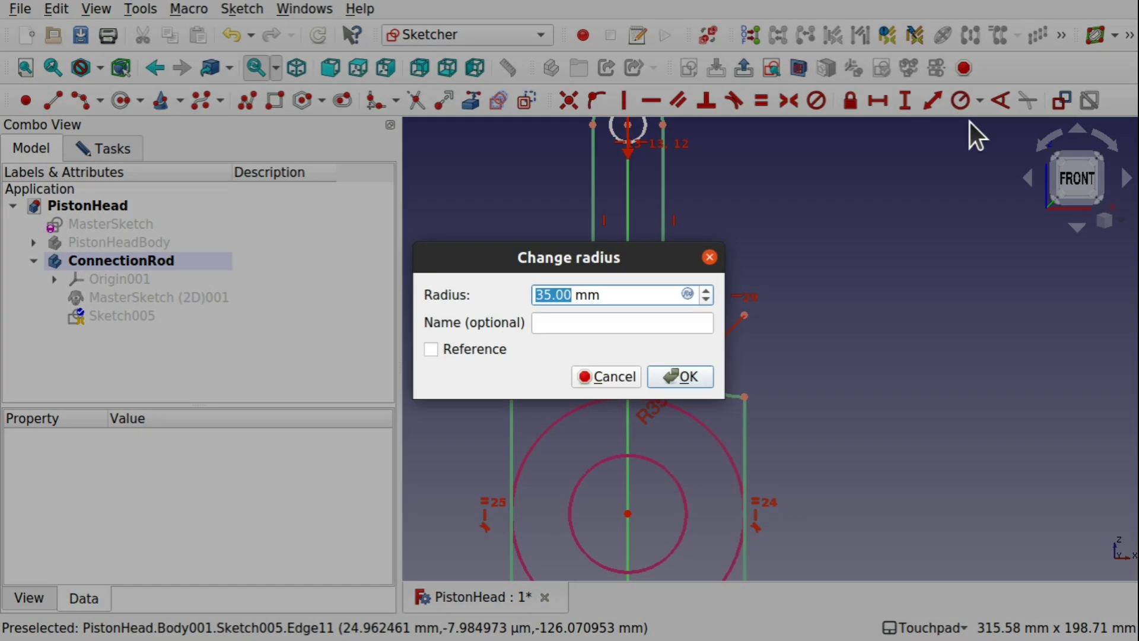
pyautogui.click(684, 375)
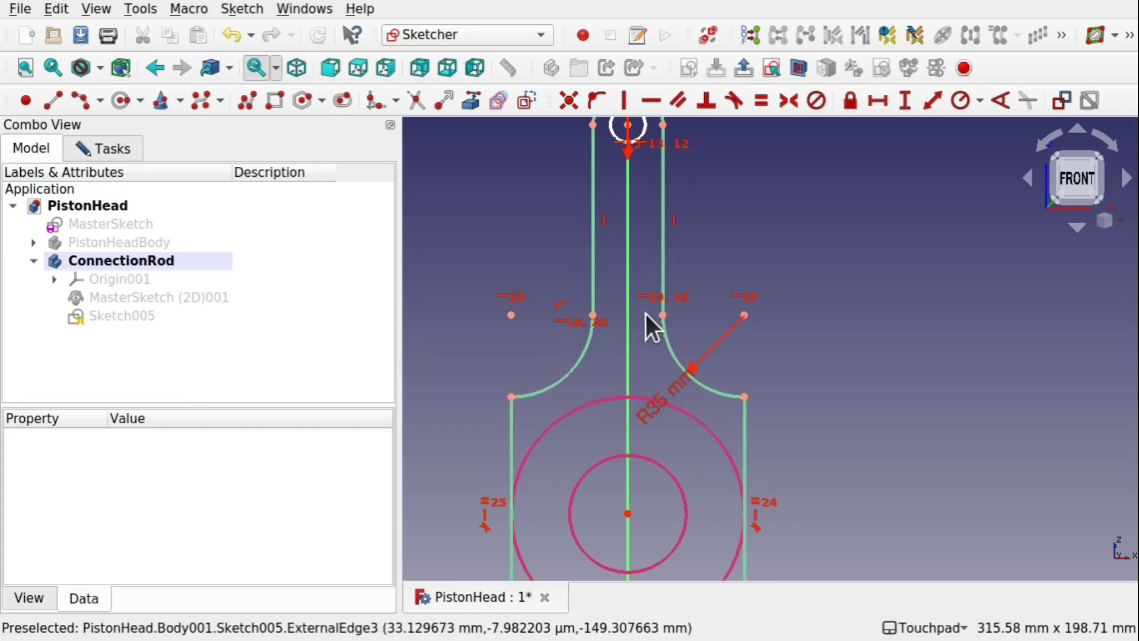
# Step: Try a tangent constraint between the small circle at the rod's upper end and the surrounding external circle
pyautogui.scroll(5, 704, 239)
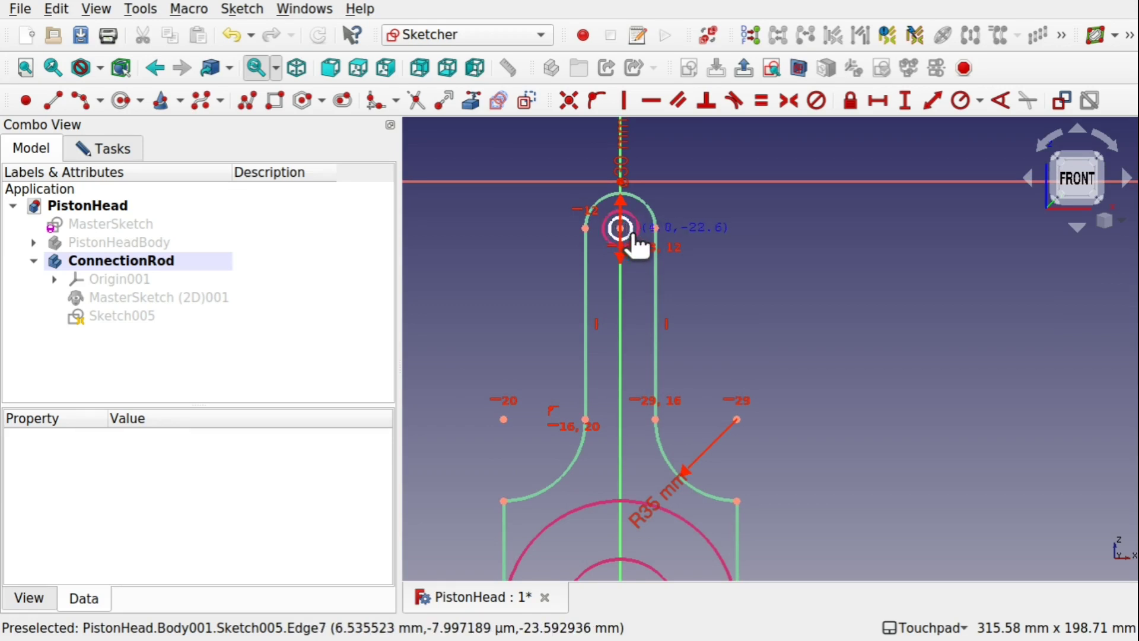
pyautogui.scroll(5, 629, 234)
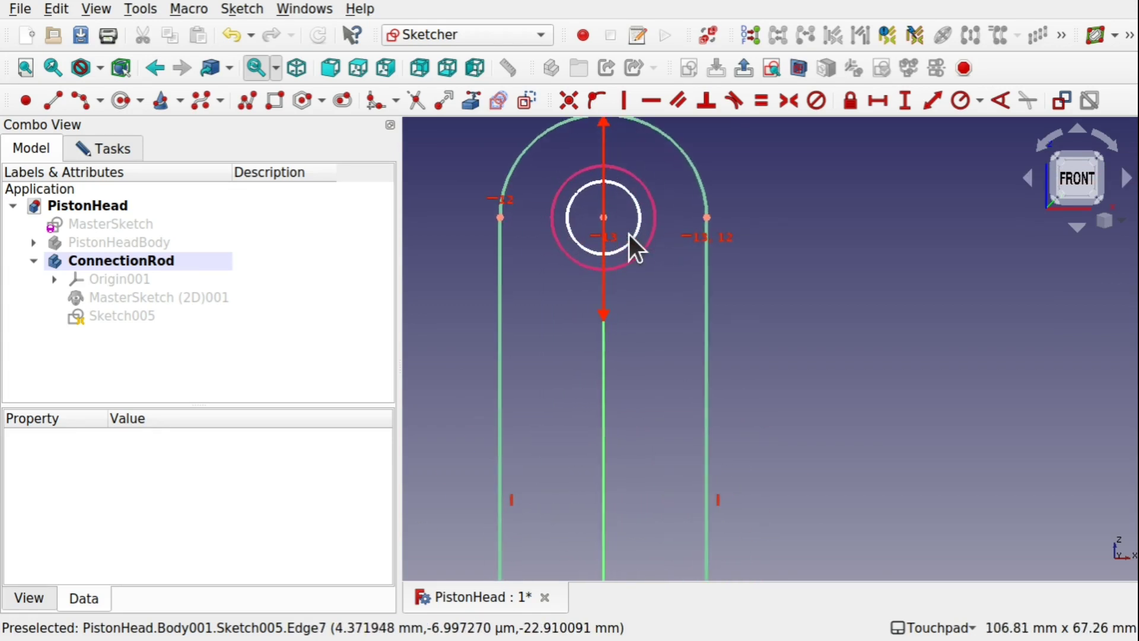
pyautogui.click(638, 218)
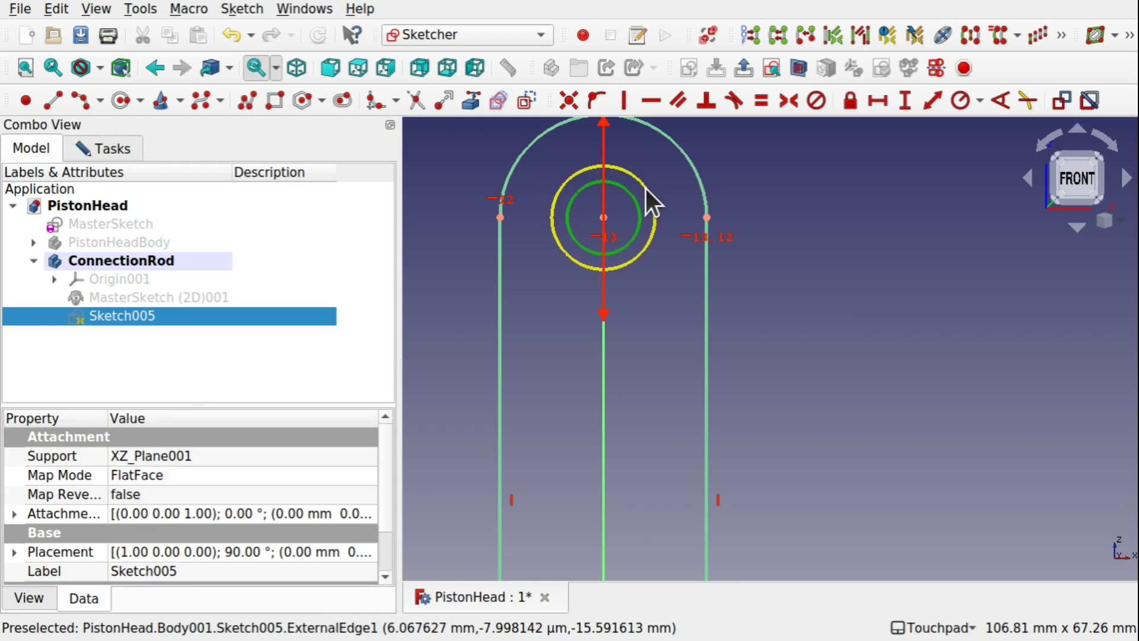
pyautogui.click(645, 189)
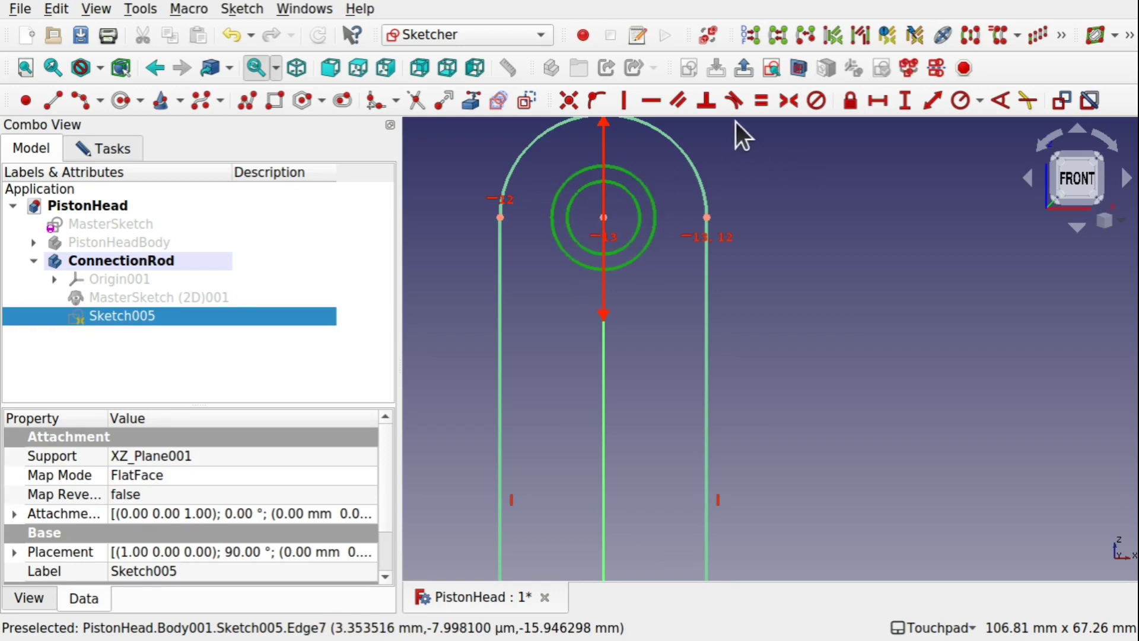
pyautogui.click(734, 102)
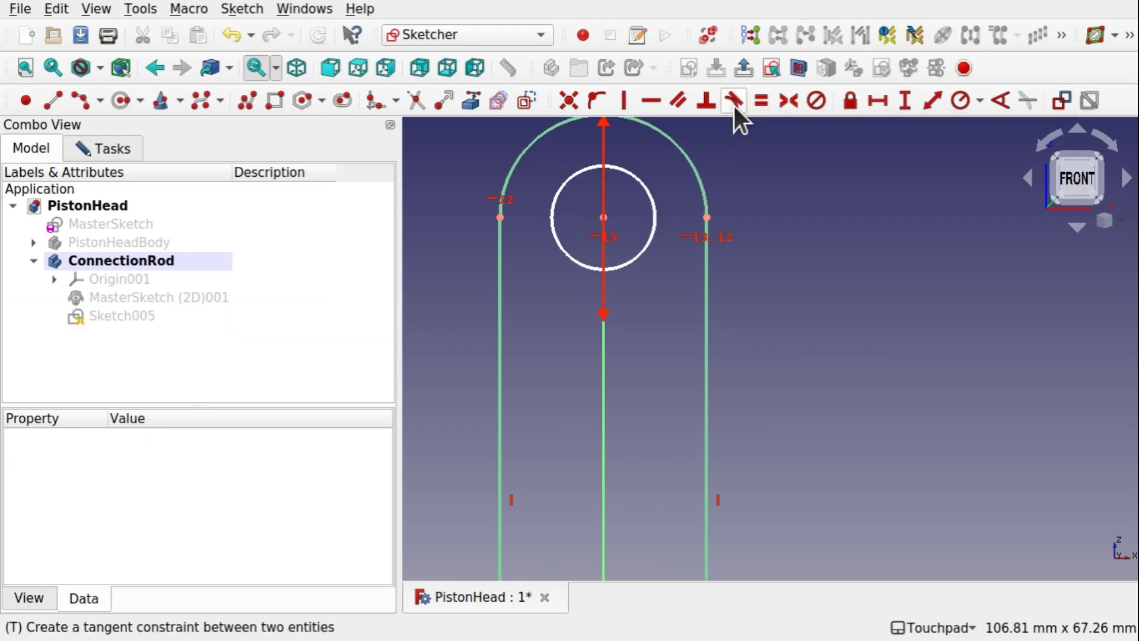
# Step: Constrain the small circle at the rod's upper end to be equal to the surrounding external circle
pyautogui.scroll(-2, 656, 343)
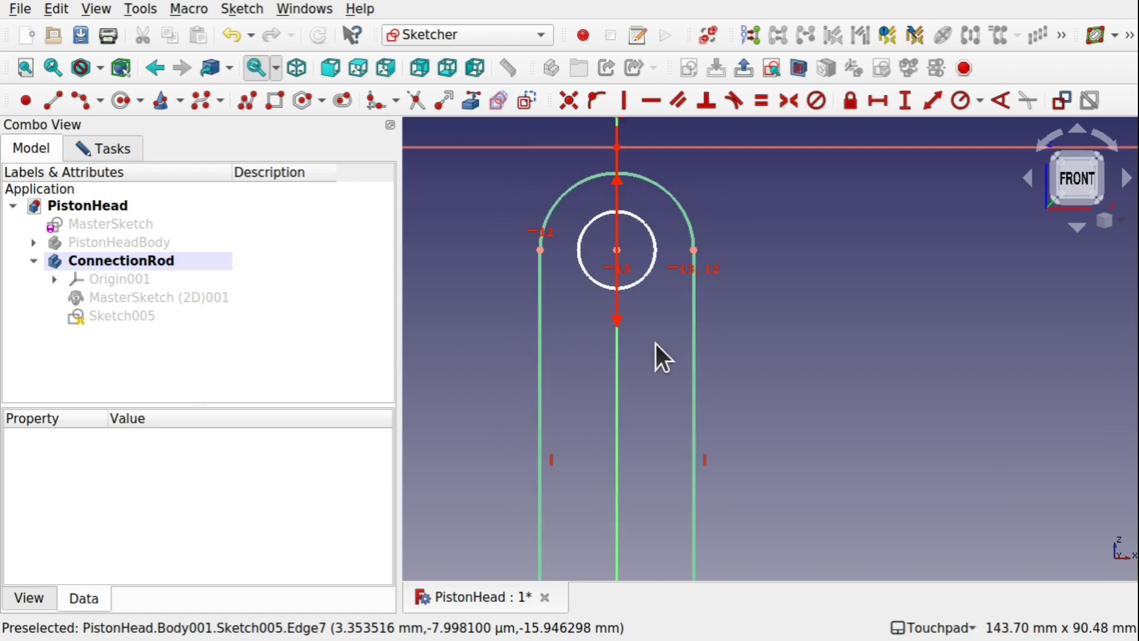
pyautogui.click(645, 239)
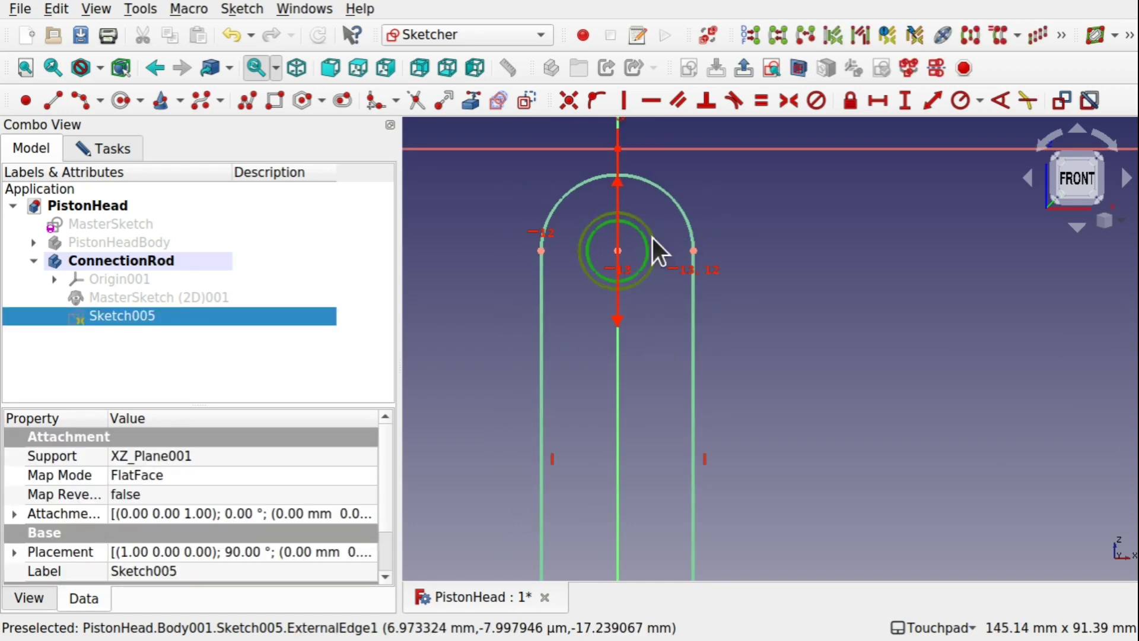
pyautogui.click(653, 237)
pyautogui.click(761, 101)
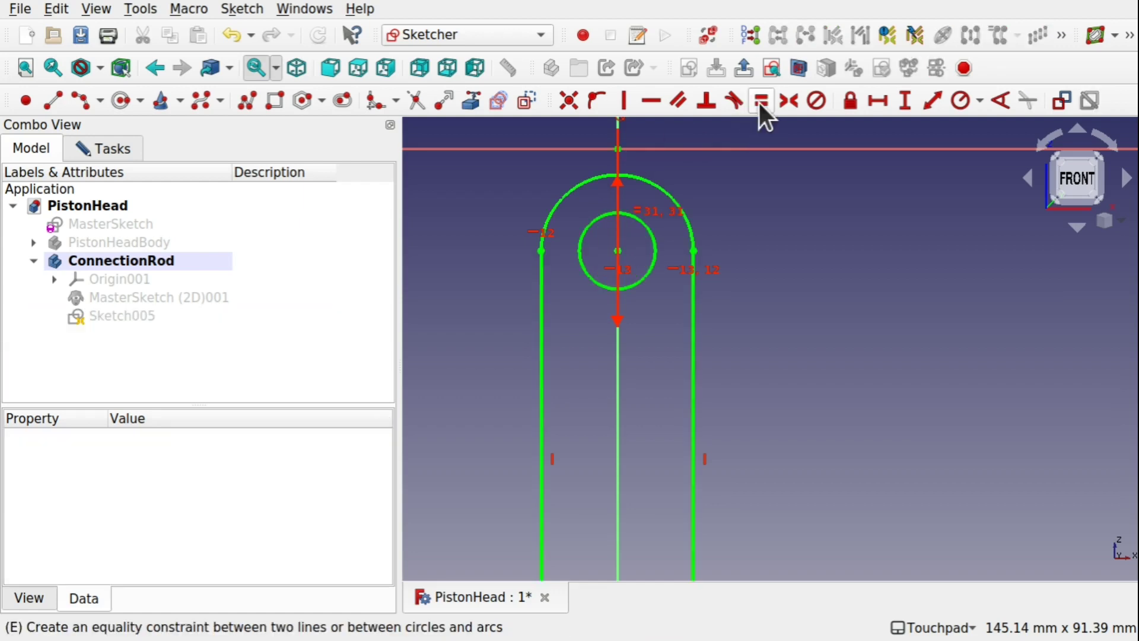
# Step: Draw a circle from the big end's centre point out to the inner external circle, and undo its automatic edge constraint
pyautogui.scroll(-5, 676, 414)
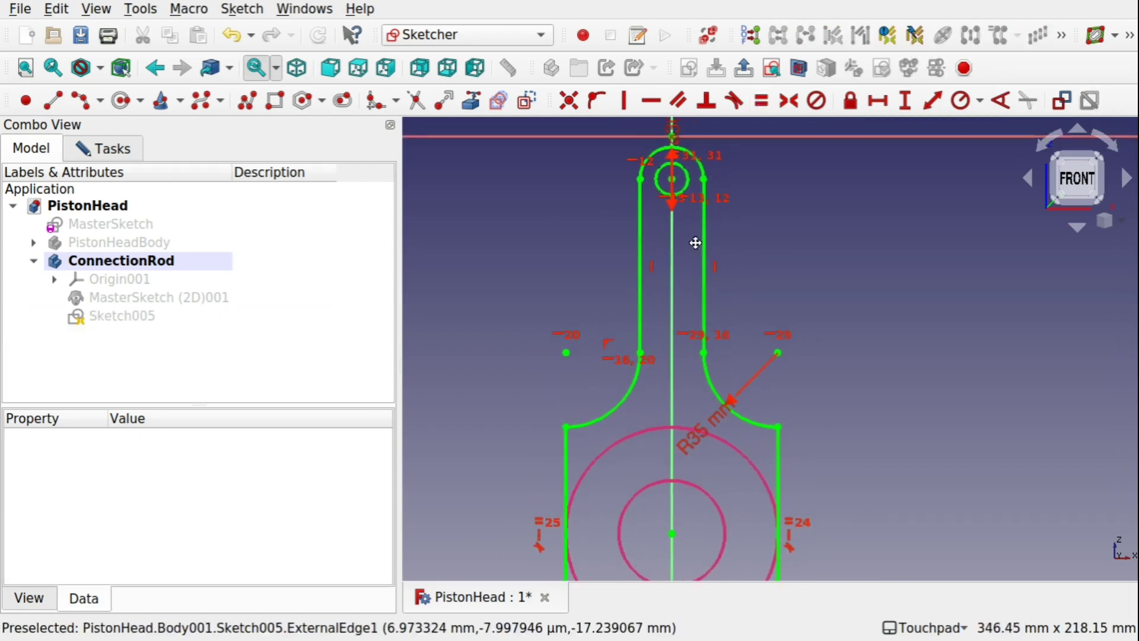
pyautogui.moveTo(674, 528); pyautogui.dragTo(664, 455, button='middle')
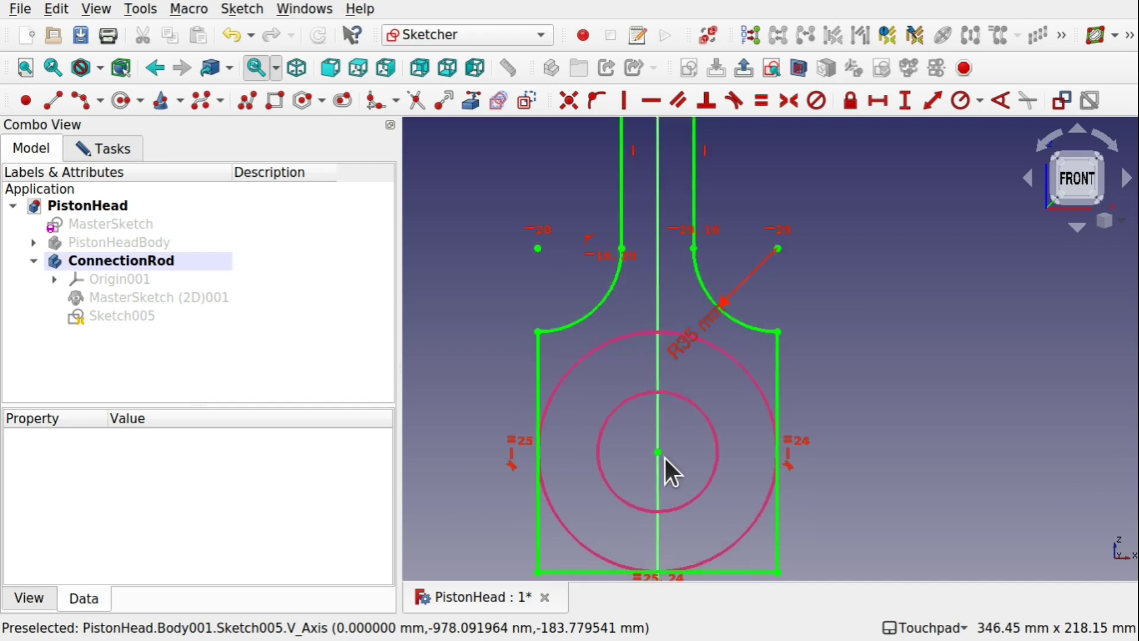
pyautogui.scroll(3, 664, 455)
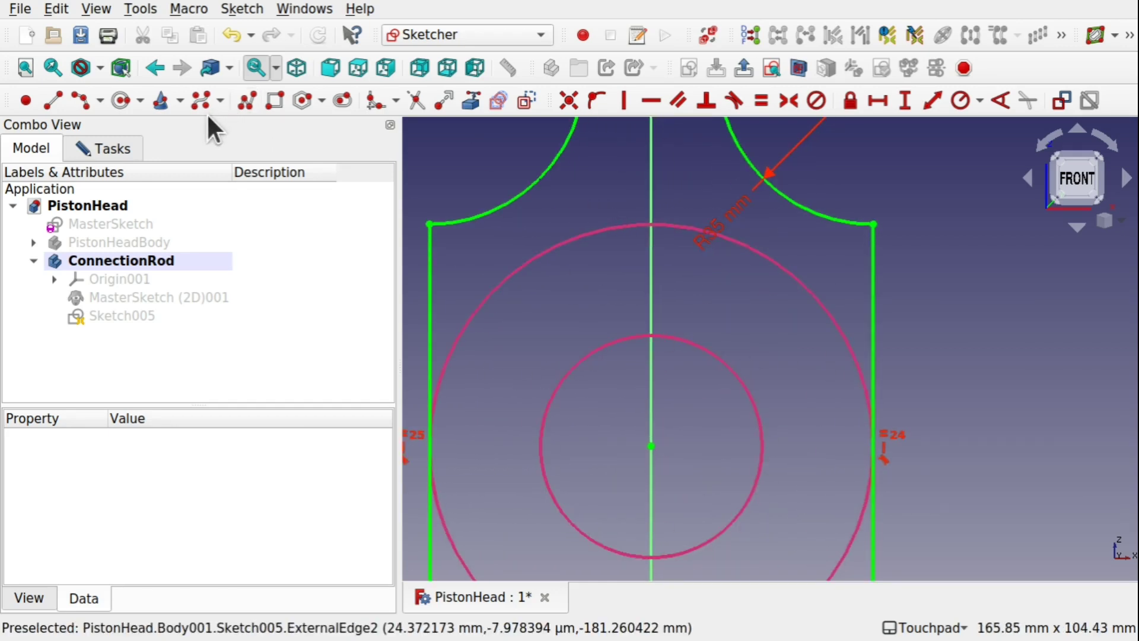
pyautogui.click(124, 100)
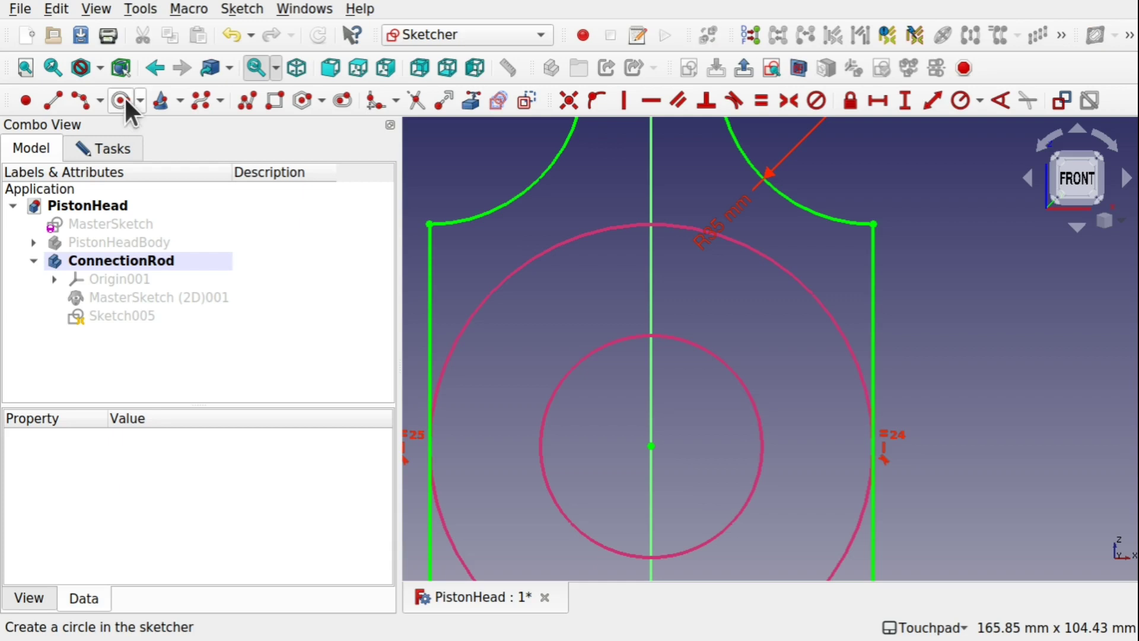
pyautogui.click(651, 446)
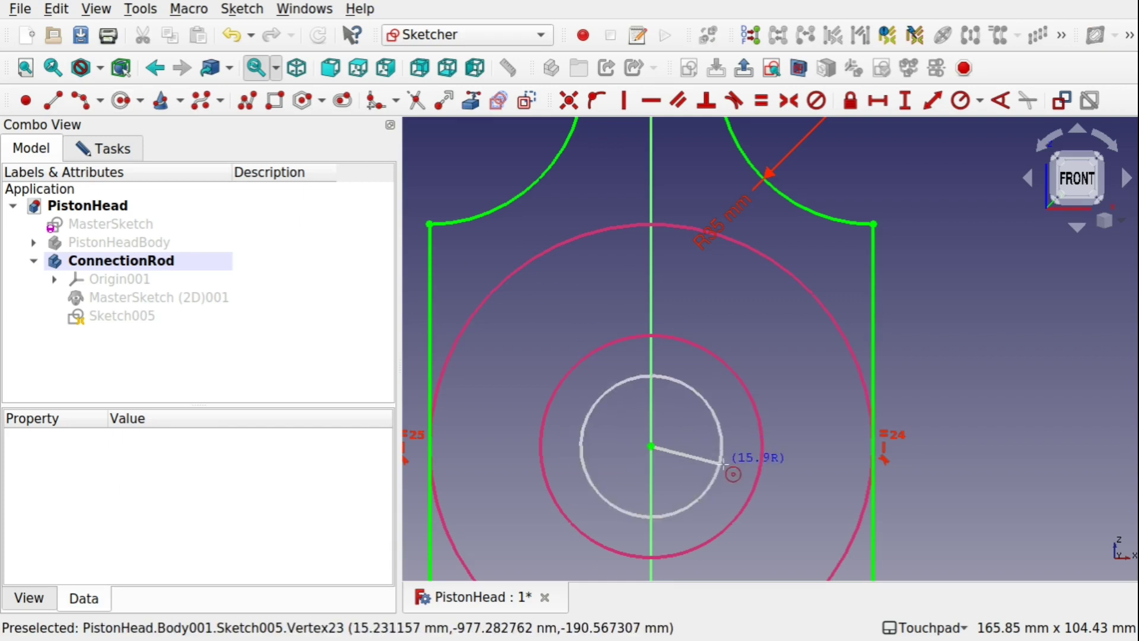
pyautogui.click(759, 476)
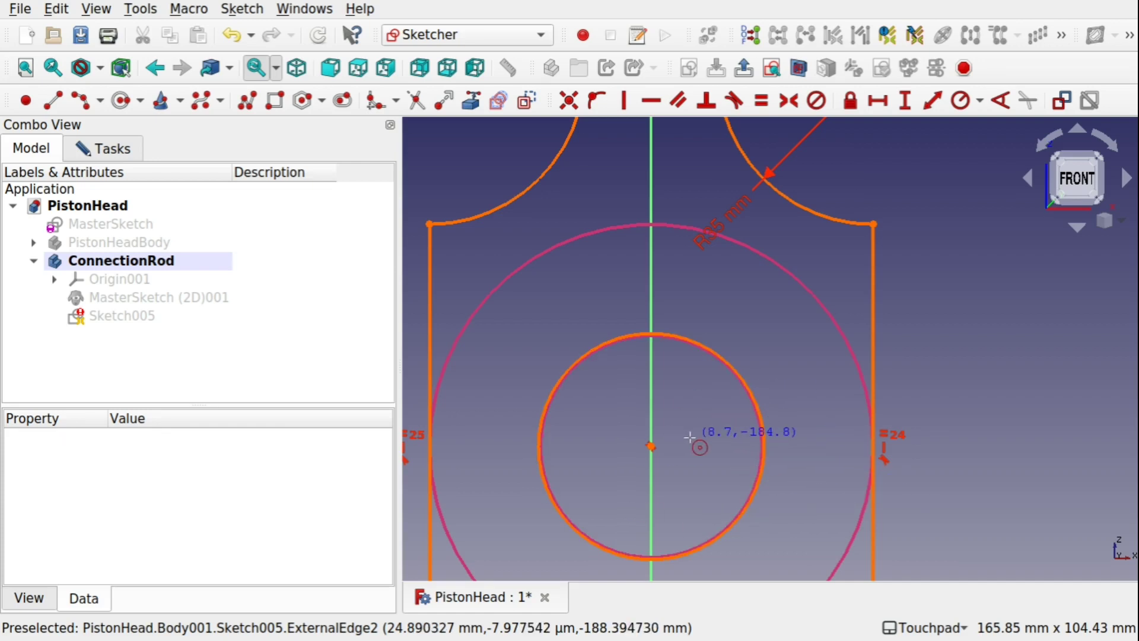
pyautogui.hotkey('ctrl', 'z')
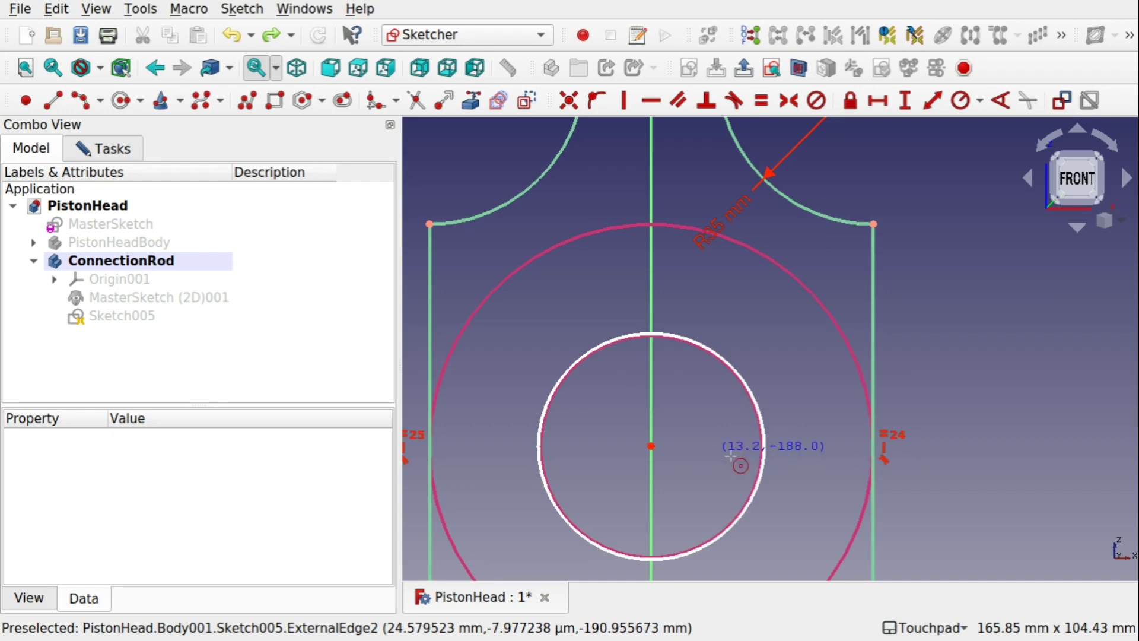
pyautogui.press('Escape')
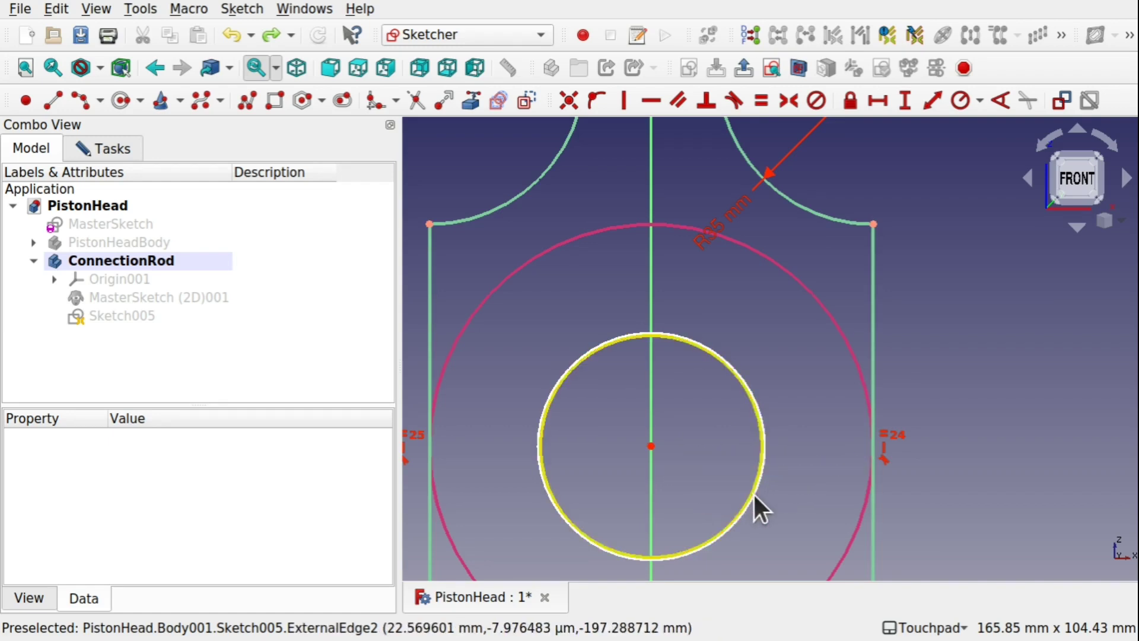
# Step: Shrink the new big-end circle inside the inner external circle, and constrain the two circles to be equal
pyautogui.press('g')
pyautogui.press('x')
pyautogui.click(759, 485)
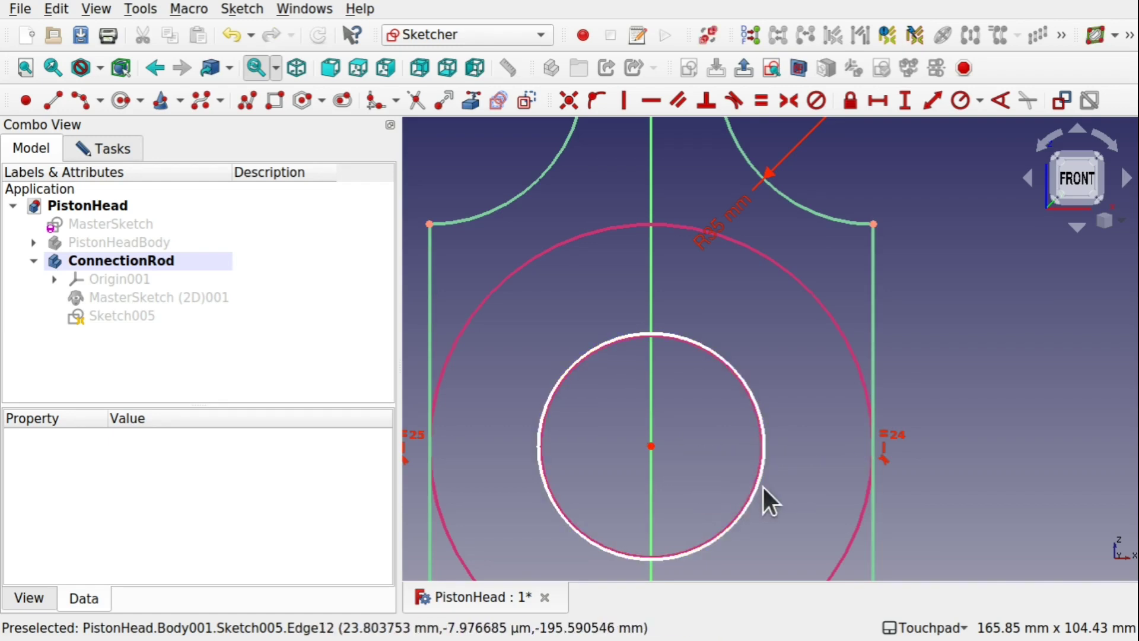
pyautogui.moveTo(767, 476); pyautogui.dragTo(735, 463)
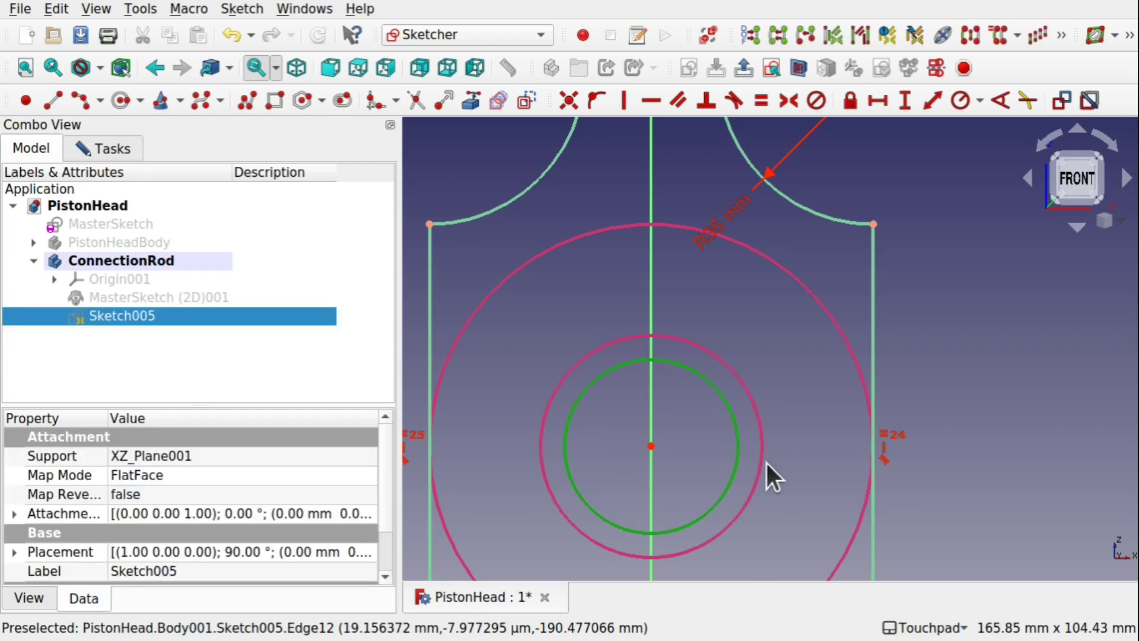
pyautogui.click(759, 100)
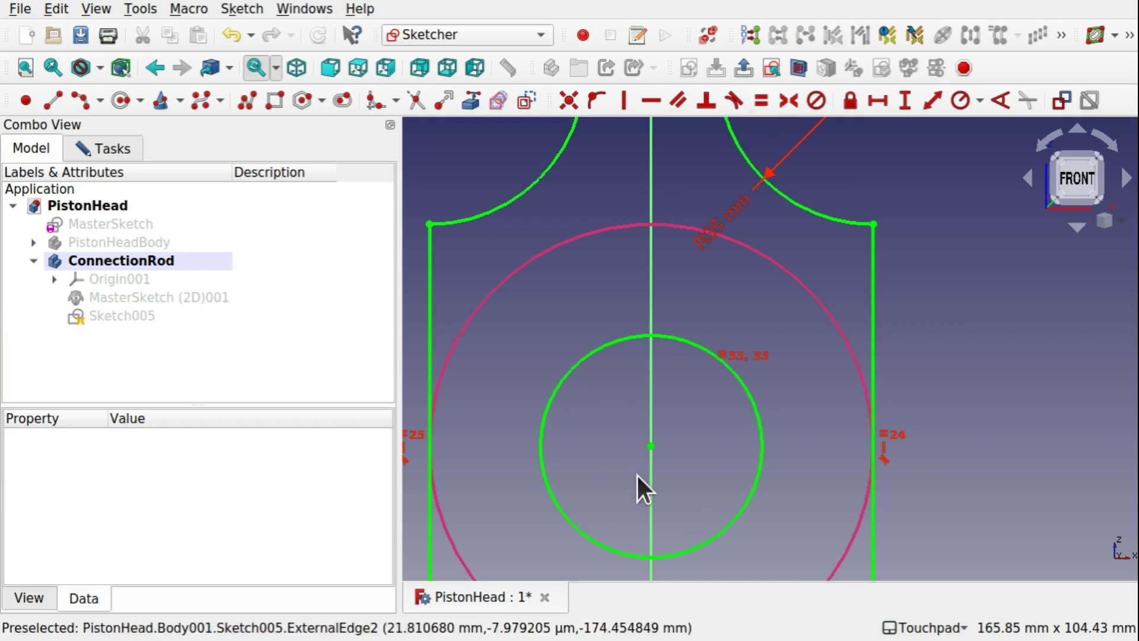
# Step: Finish editing the connecting rod sketch and return to the ConnectionRod body
pyautogui.scroll(-5, 636, 473)
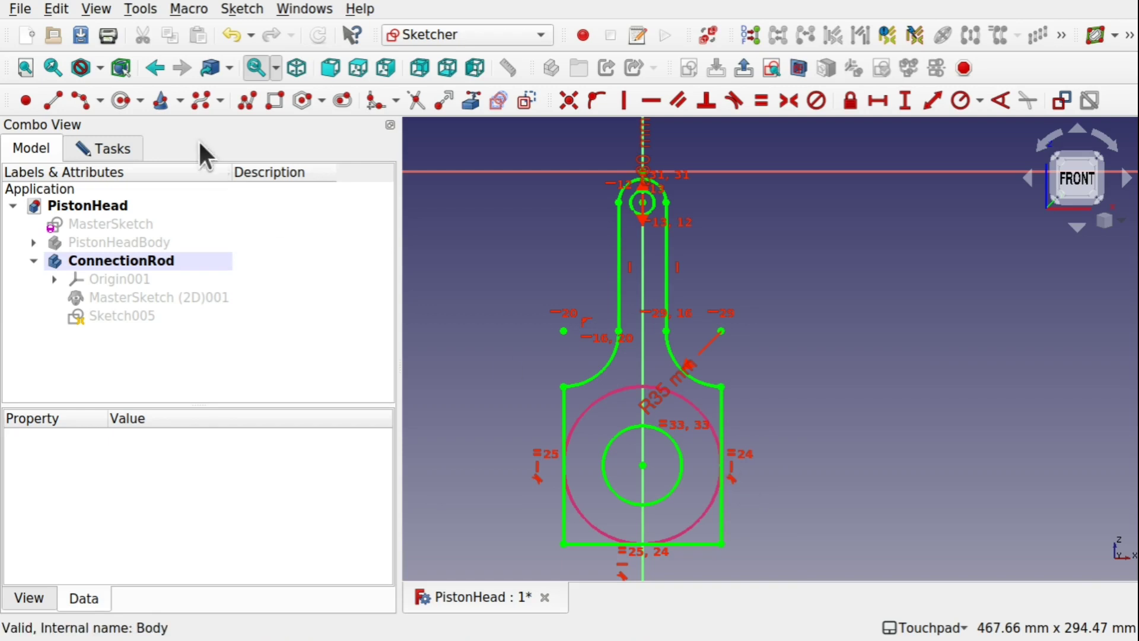
pyautogui.click(103, 150)
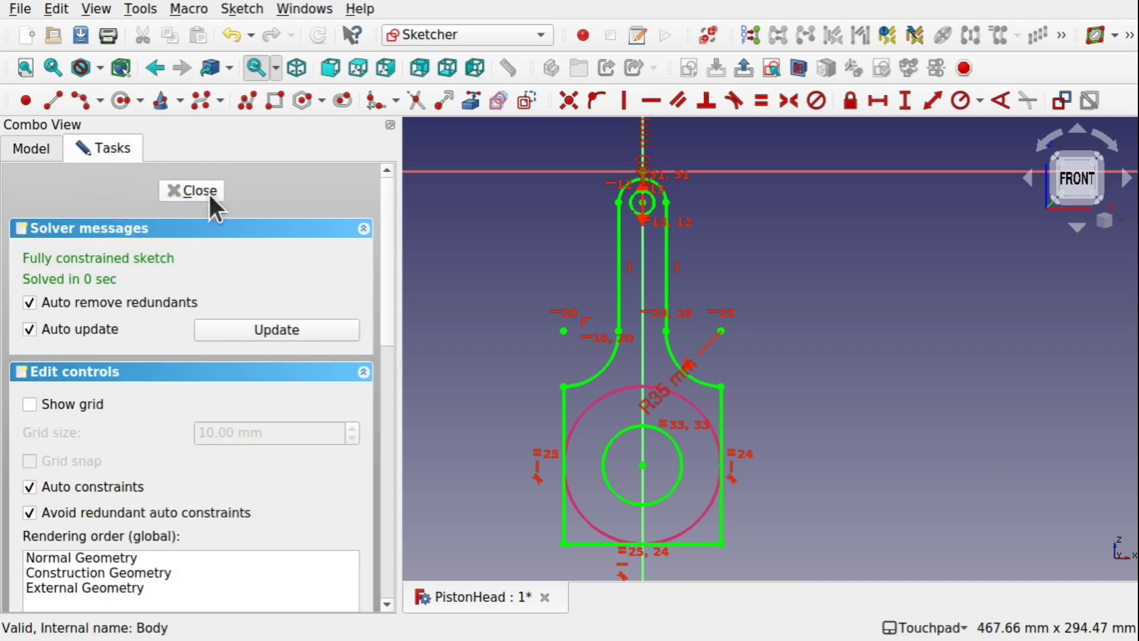
pyautogui.click(185, 193)
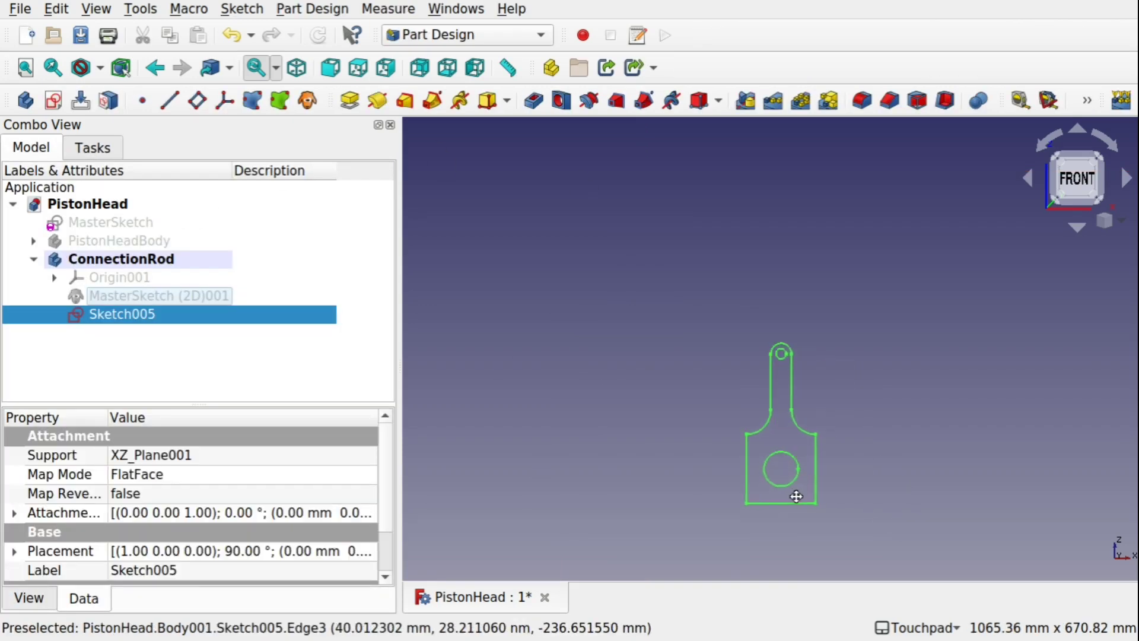
# Step: Try to pad the connecting rod sketch
pyautogui.scroll(4, 757, 442)
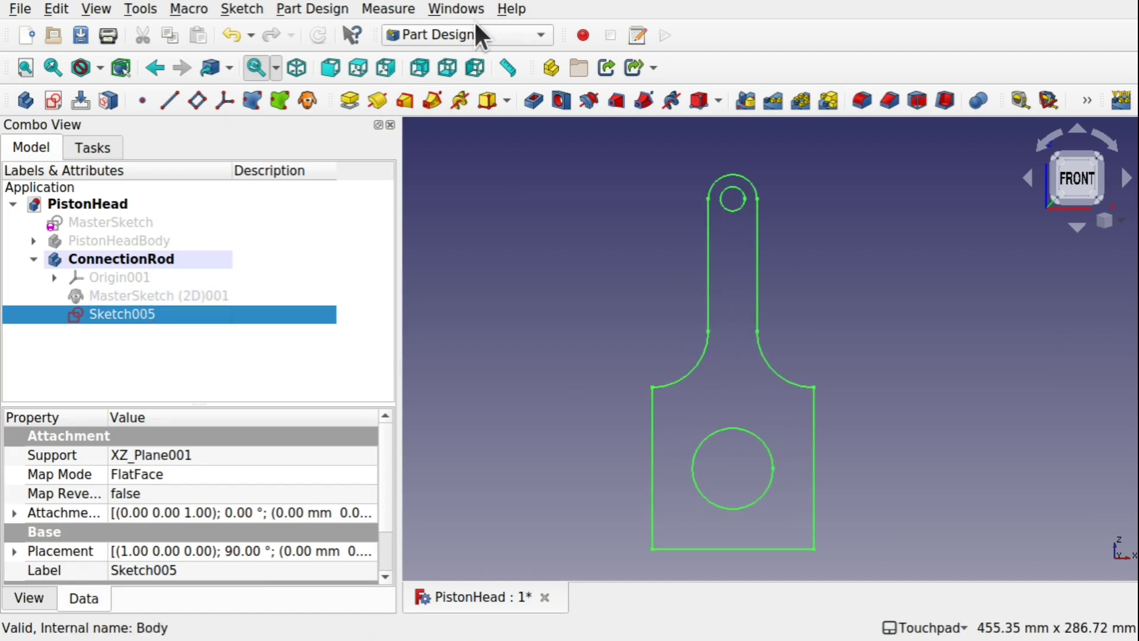
pyautogui.click(348, 101)
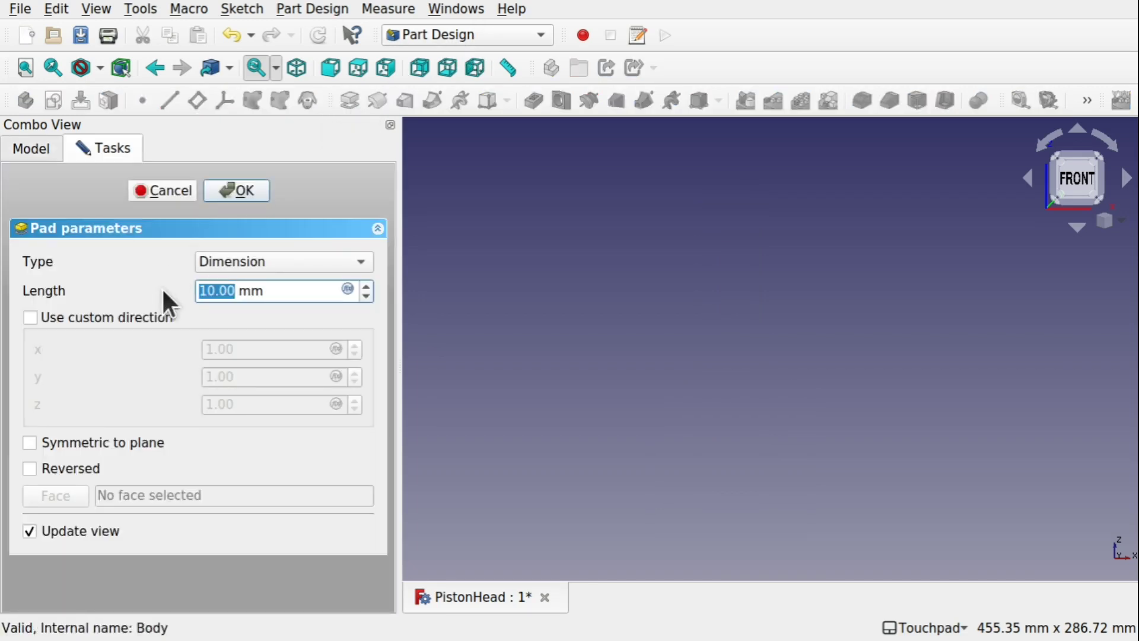
pyautogui.click(169, 190)
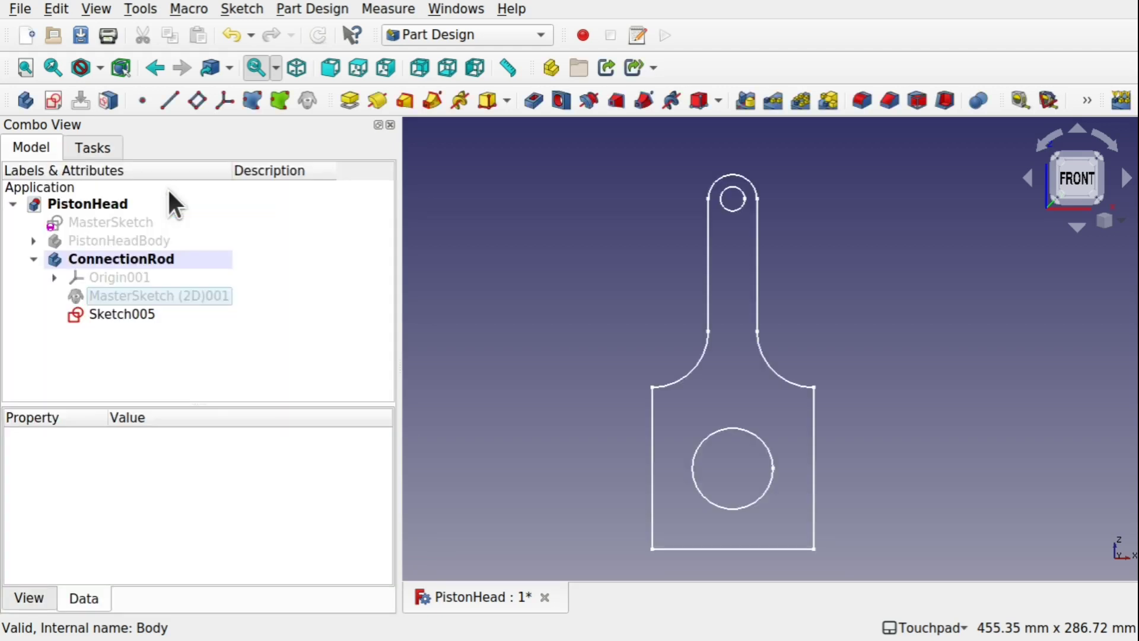
# Step: Switch to the Sketcher workbench and open validation for the connecting rod sketch
pyautogui.click(446, 34)
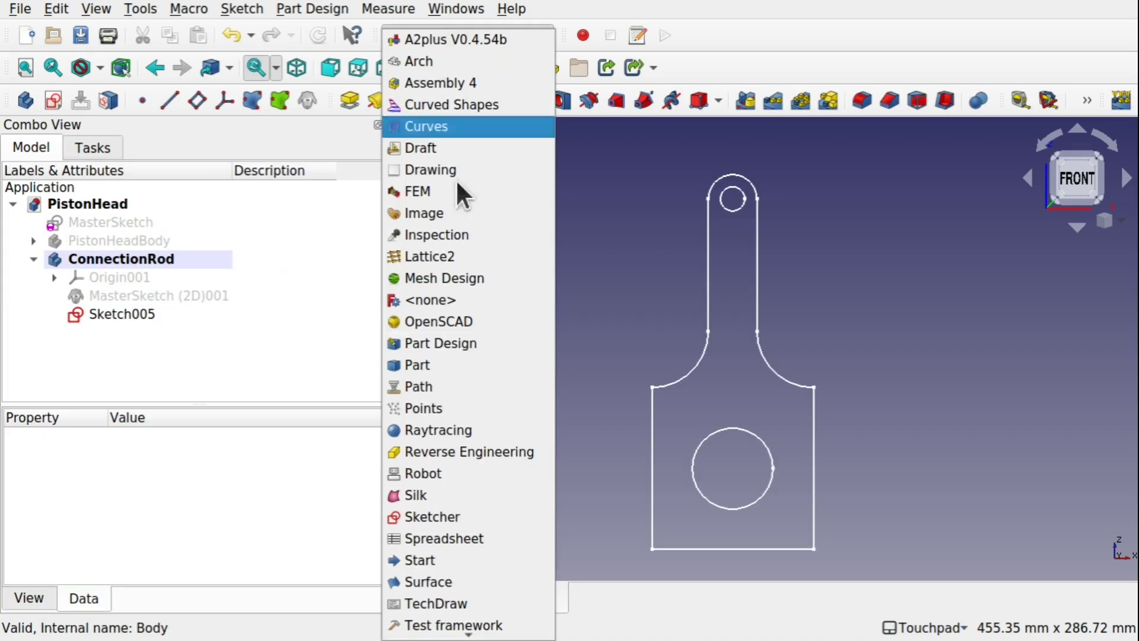
pyautogui.click(467, 514)
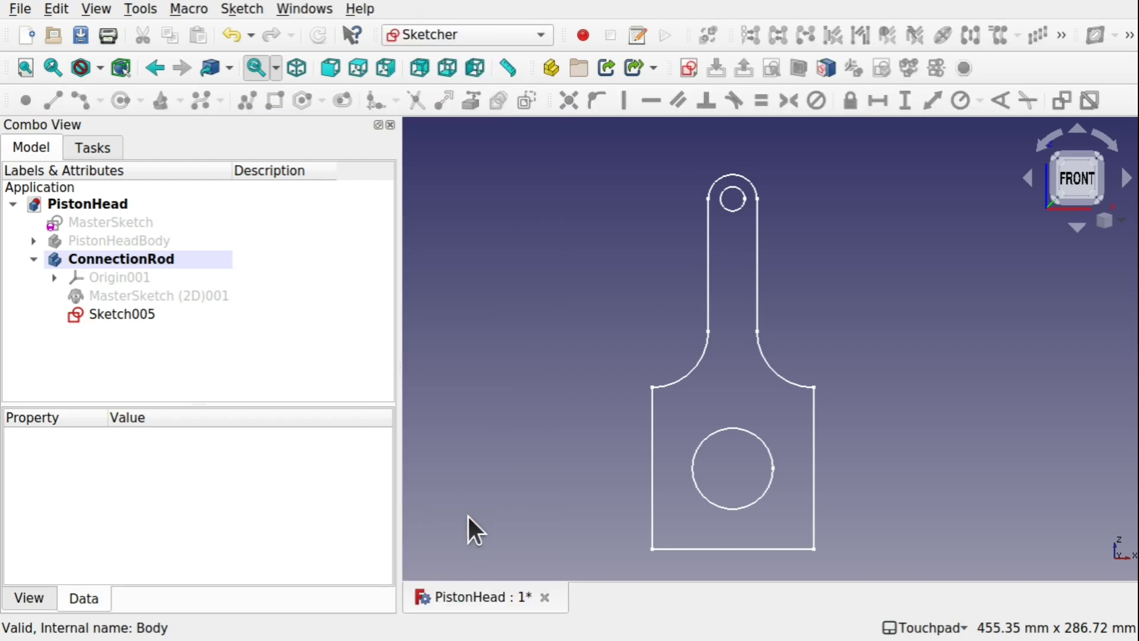
pyautogui.moveTo(804, 455)
pyautogui.mouseDown(button='middle')
pyautogui.moveTo(755, 435)
pyautogui.moveTo(785, 447)
pyautogui.moveTo(754, 409)
pyautogui.mouseUp(button='middle')
pyautogui.scroll(3, 710, 377)
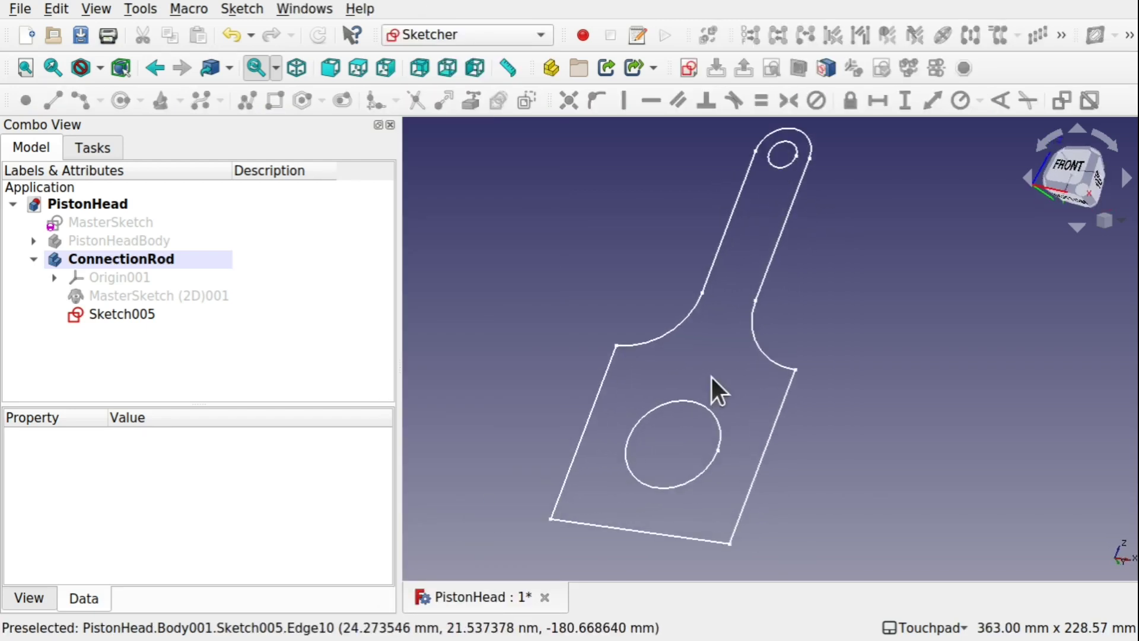
pyautogui.click(131, 313)
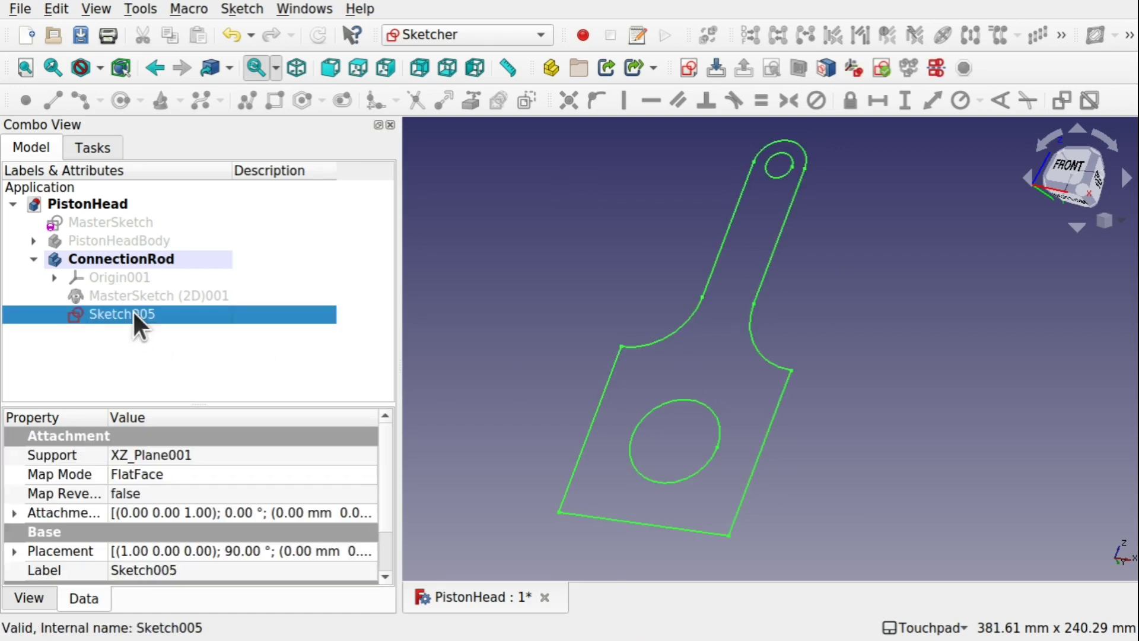
pyautogui.click(256, 9)
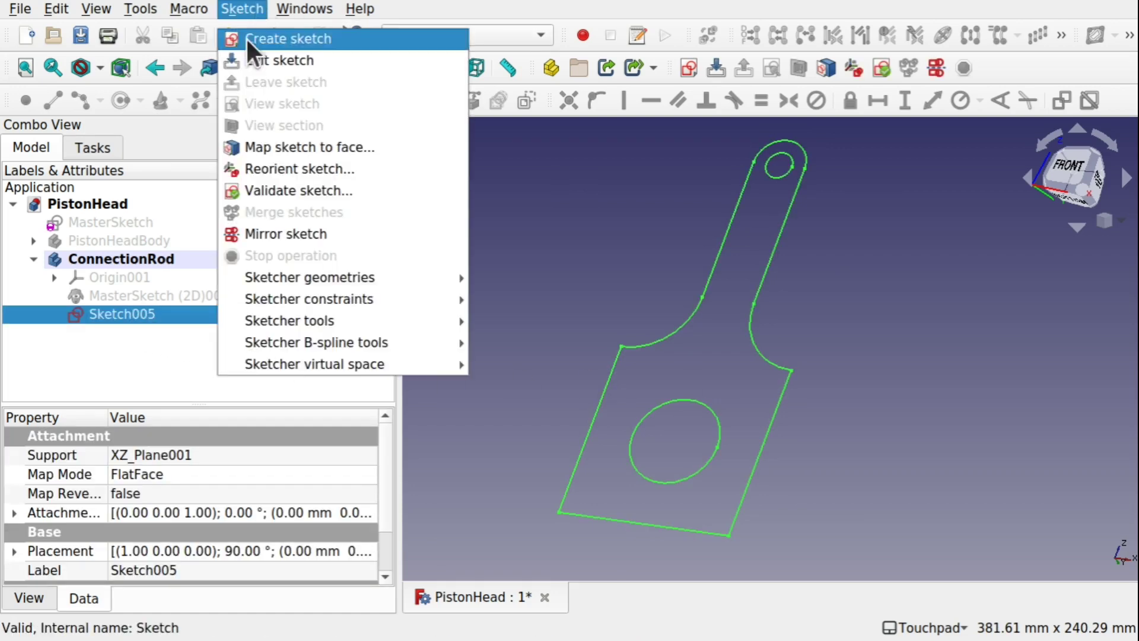
pyautogui.click(325, 191)
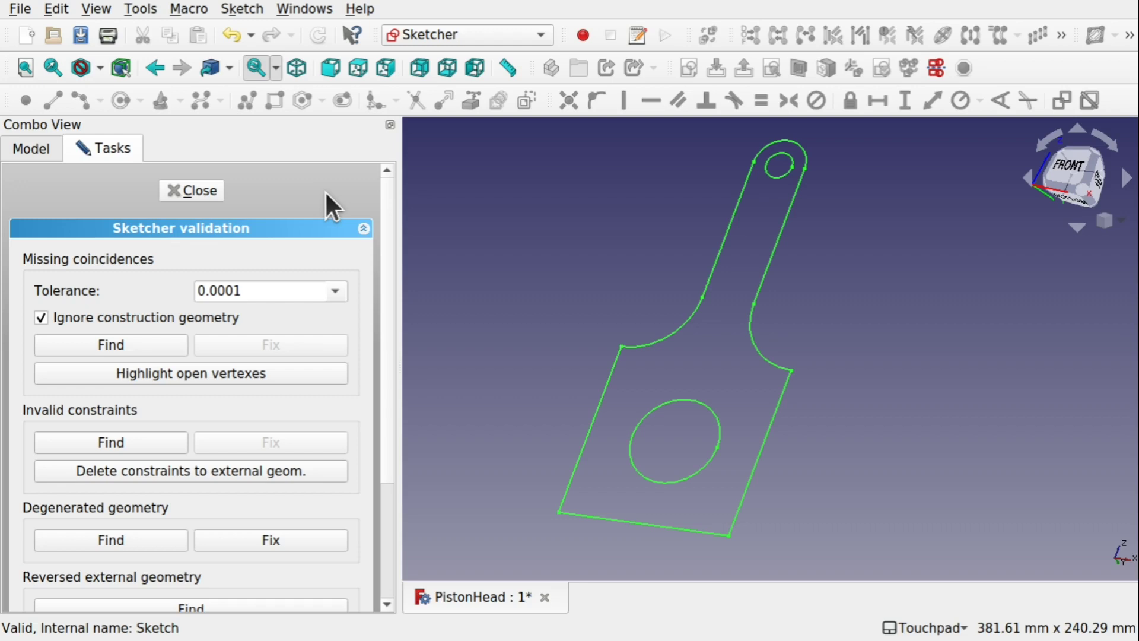
# Step: Find missing coincidences with a tolerance of 0.0001, examine where the sketch is flagged, and close the validation
pyautogui.click(167, 339)
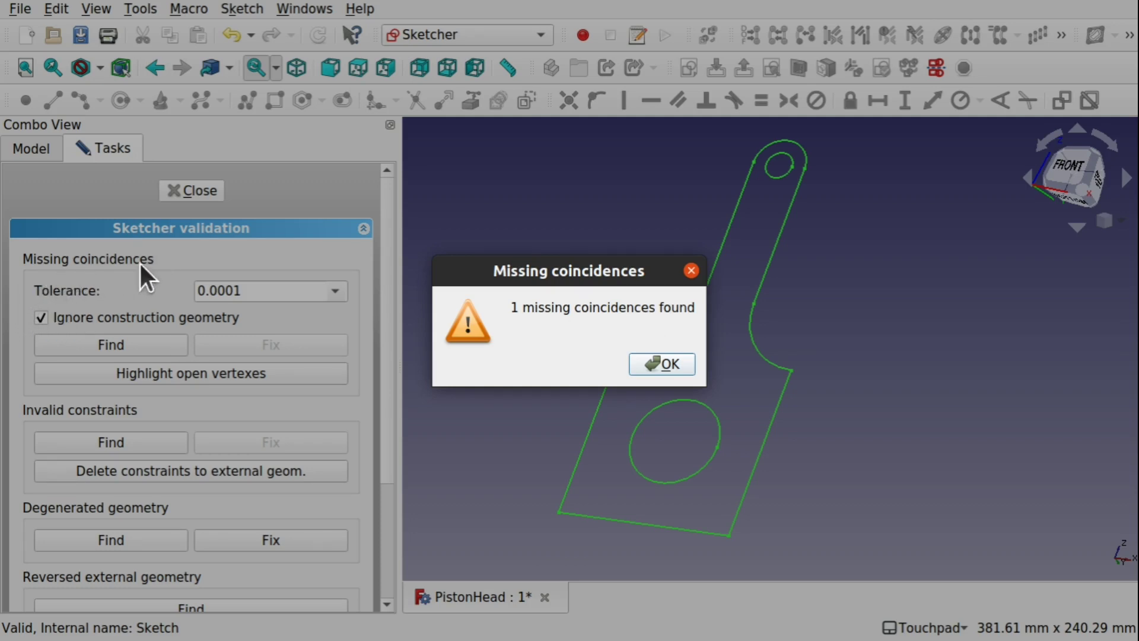
pyautogui.click(659, 362)
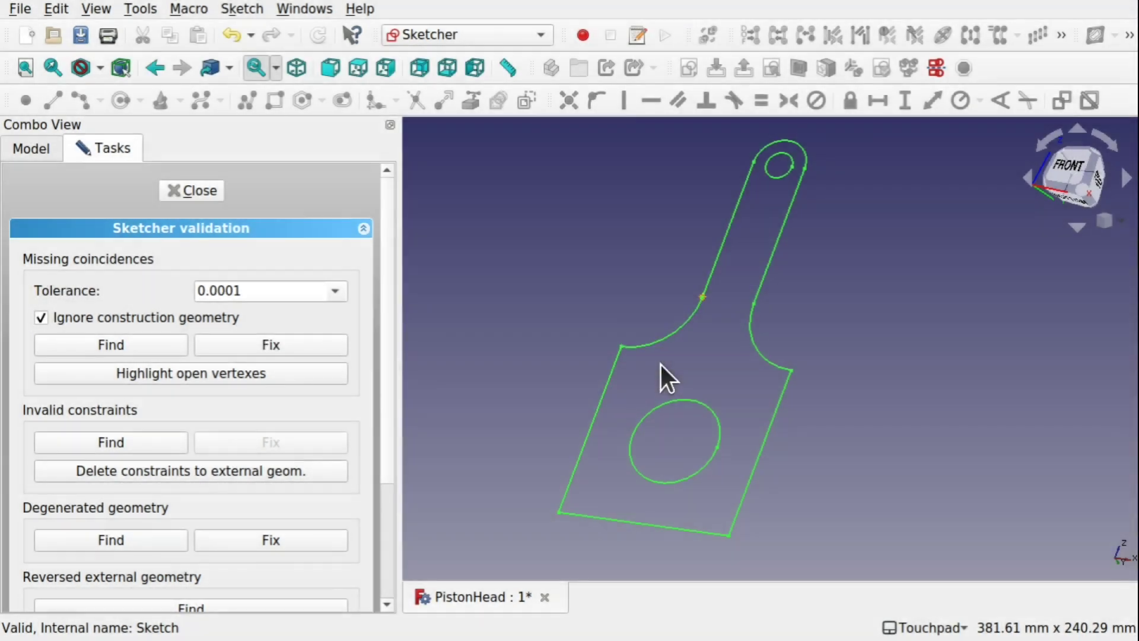
pyautogui.scroll(8, 698, 303)
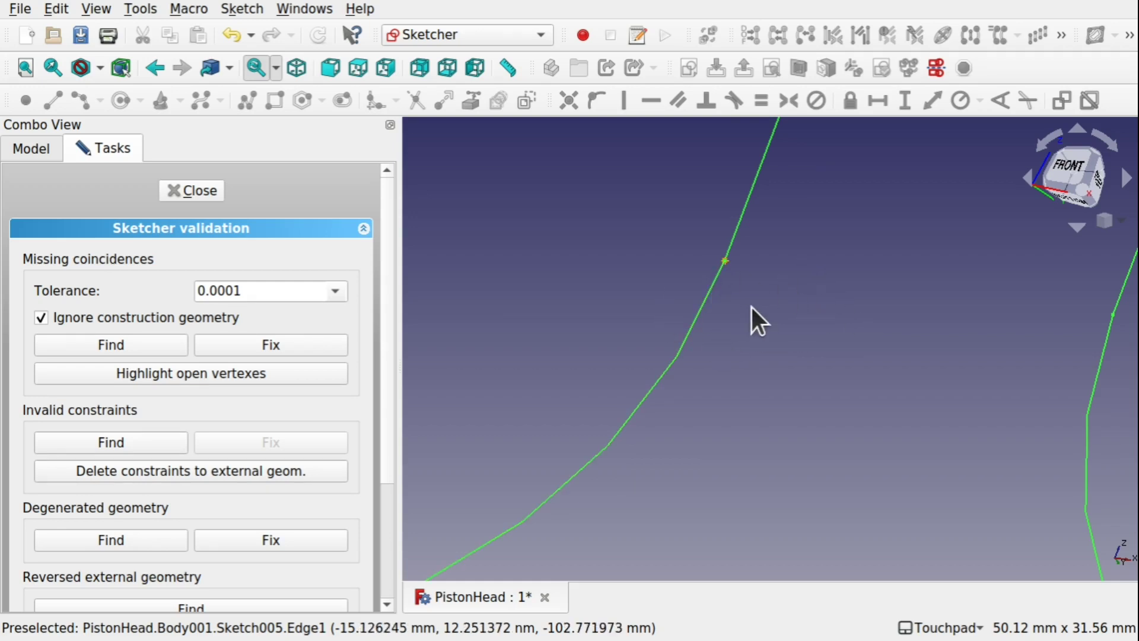
pyautogui.scroll(-5, 751, 307)
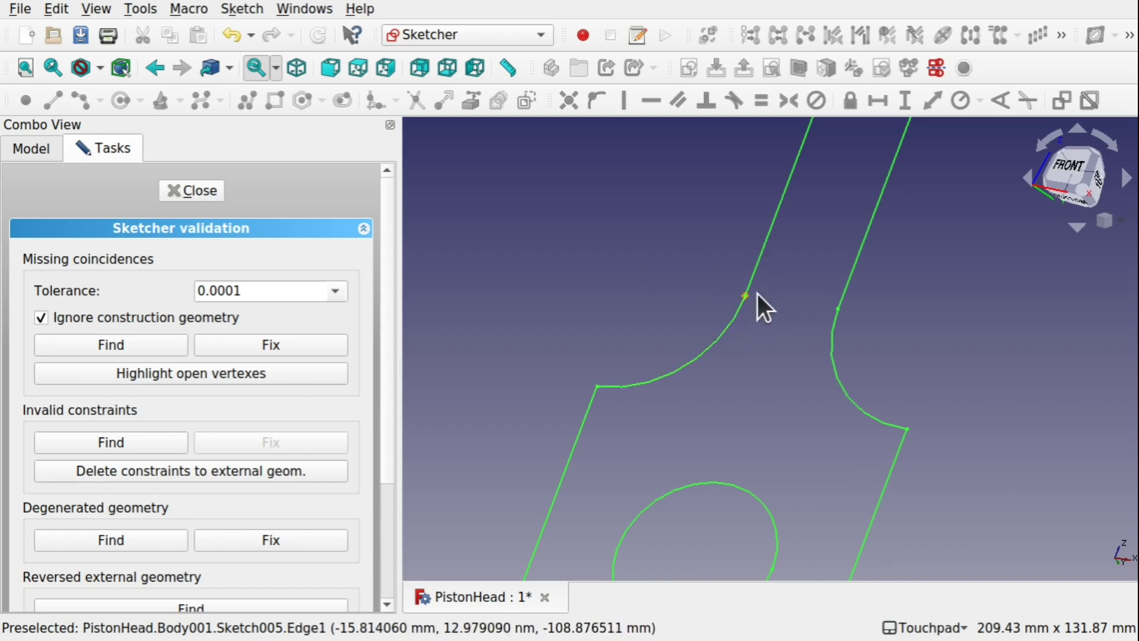
pyautogui.click(175, 189)
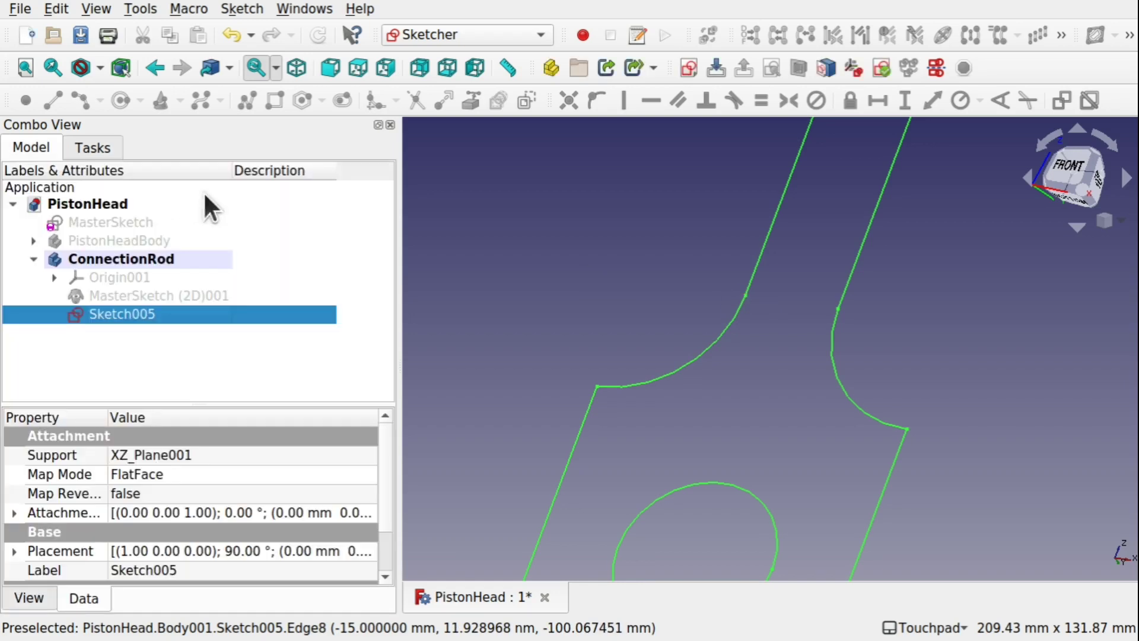
# Step: Edit the connecting rod sketch and delete the tangent constraint where the shank's left line meets the left arc
pyautogui.doubleClick(126, 314)
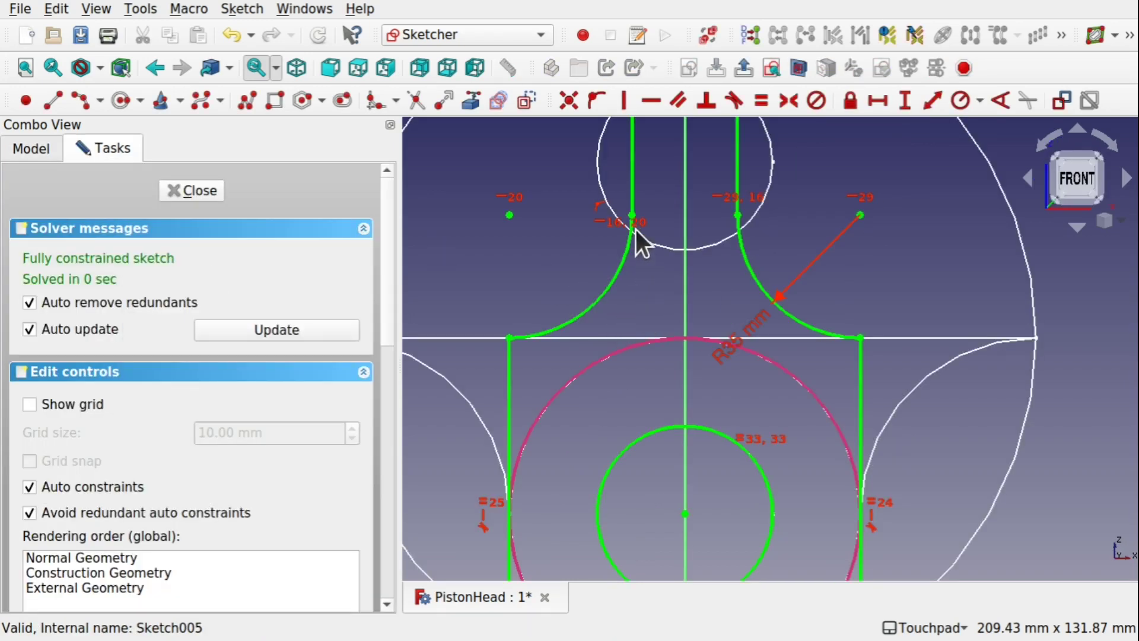
pyautogui.scroll(5, 632, 227)
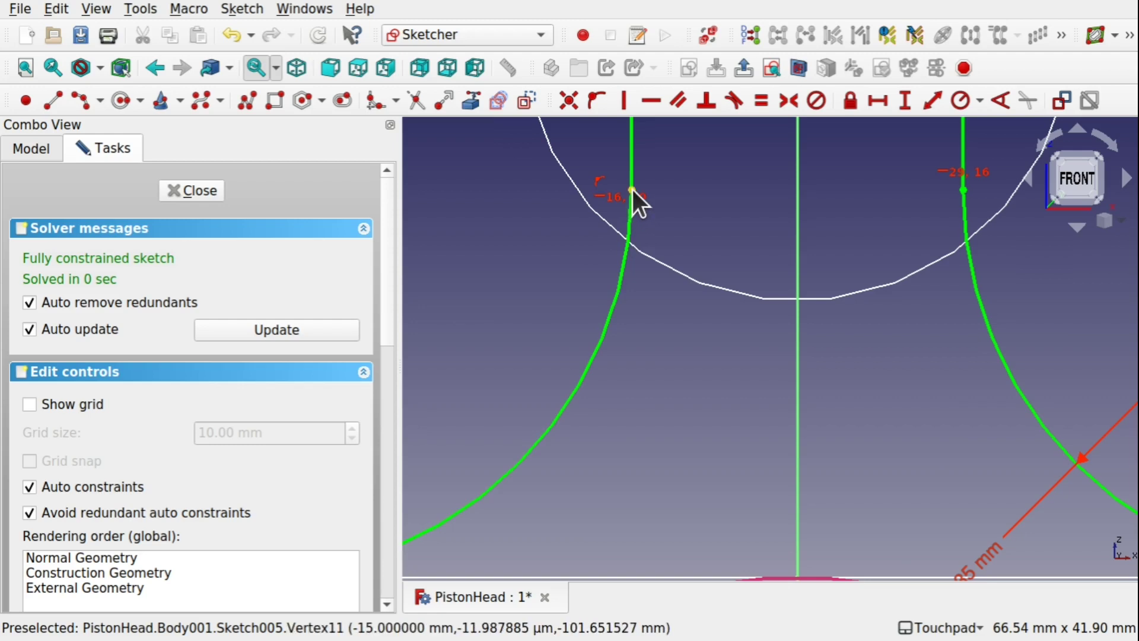
pyautogui.moveTo(632, 189)
pyautogui.mouseDown()
pyautogui.moveTo(656, 189)
pyautogui.moveTo(606, 186)
pyautogui.mouseUp()
pyautogui.scroll(5, 606, 186)
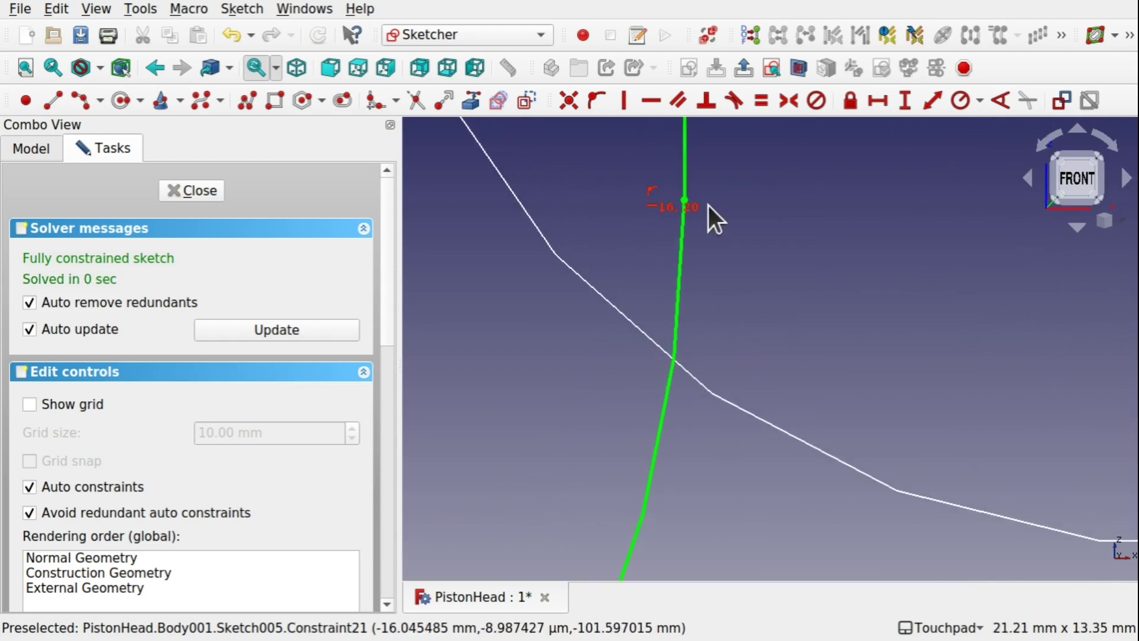
pyautogui.click(650, 191)
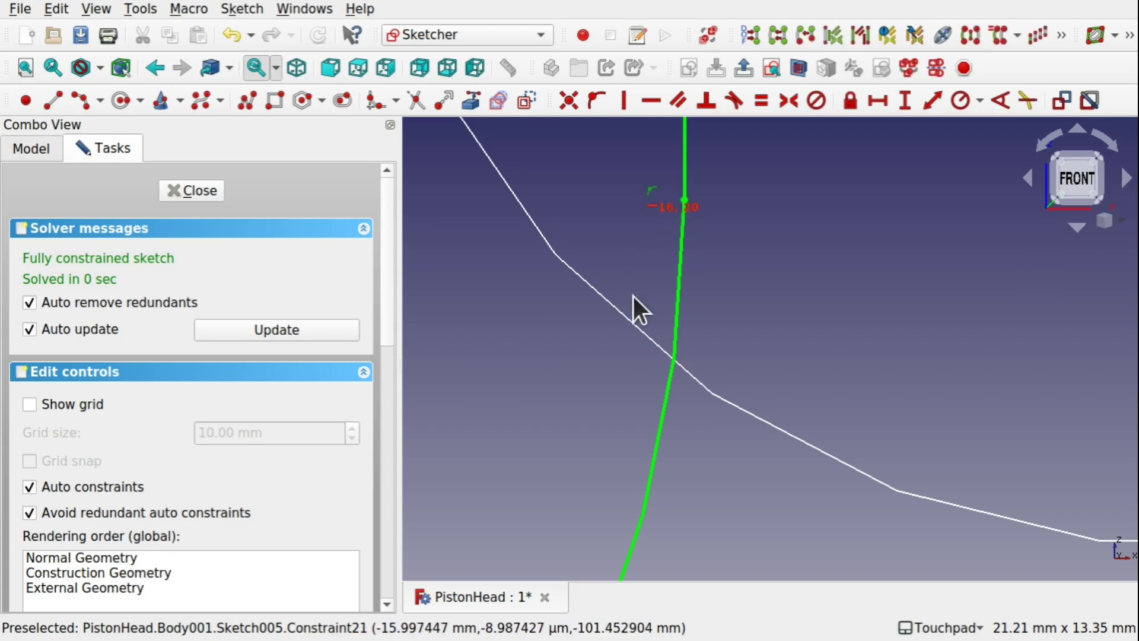
pyautogui.press('Delete')
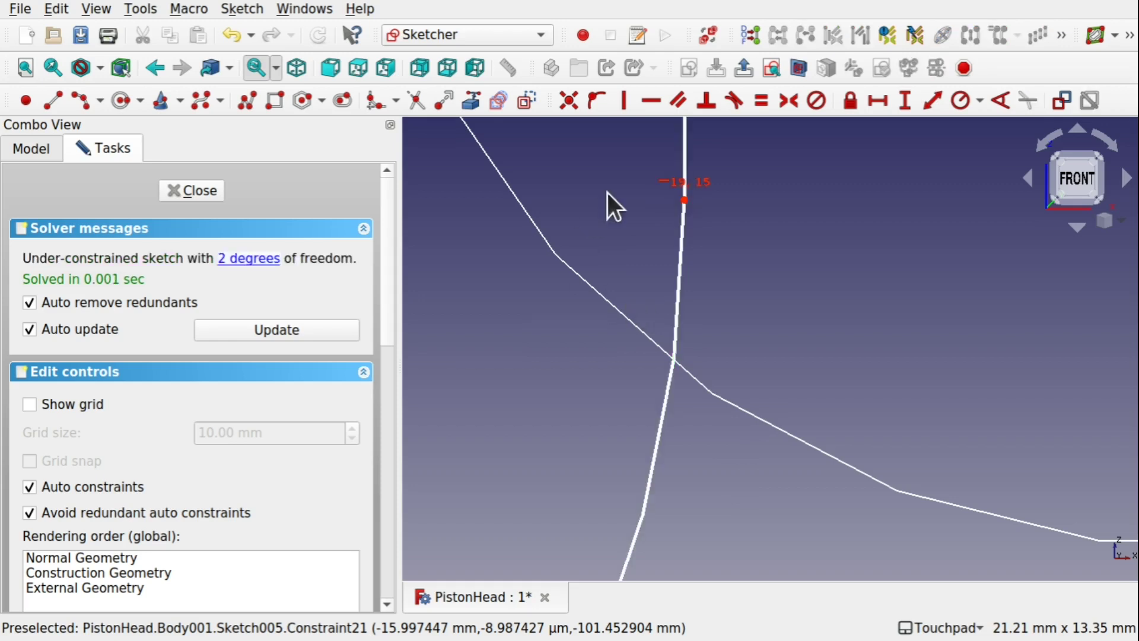
# Step: Make the endpoints of the shank's left line and the left arc coincident, and finish editing the sketch
pyautogui.click(685, 199)
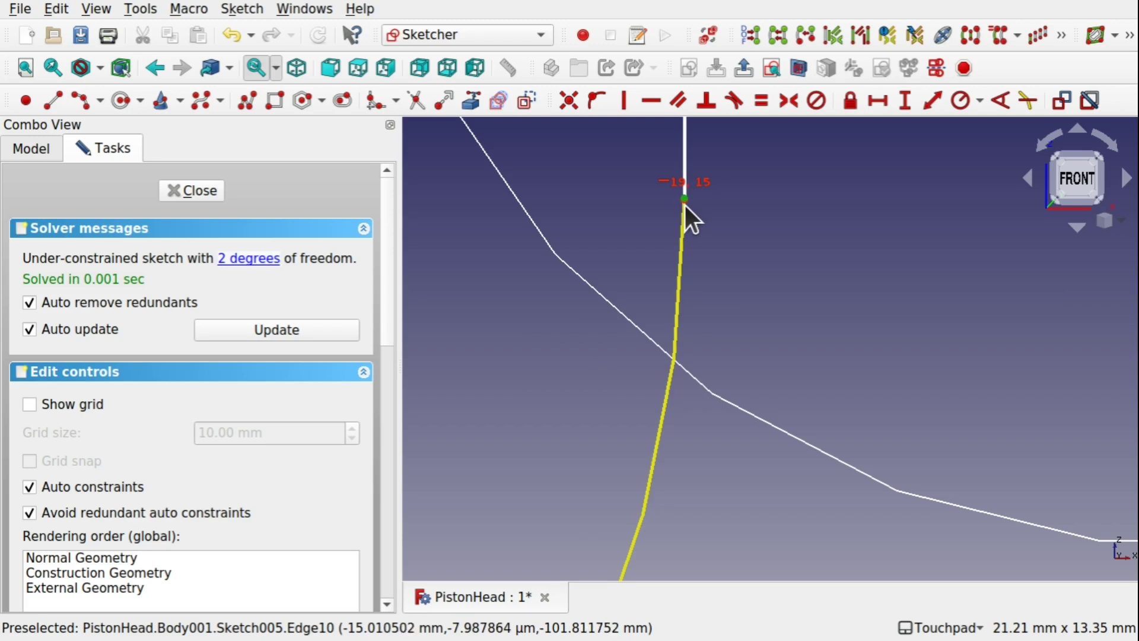
pyautogui.click(725, 207)
pyautogui.moveTo(720, 204); pyautogui.dragTo(663, 190)
pyautogui.scroll(10, 697, 201)
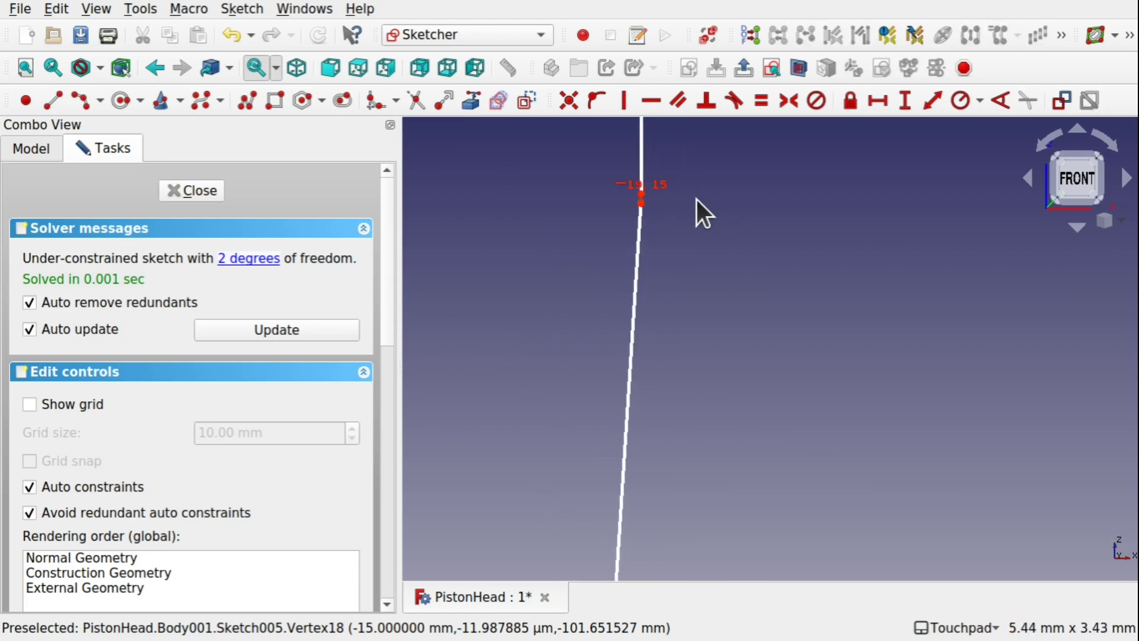
pyautogui.scroll(8, 585, 191)
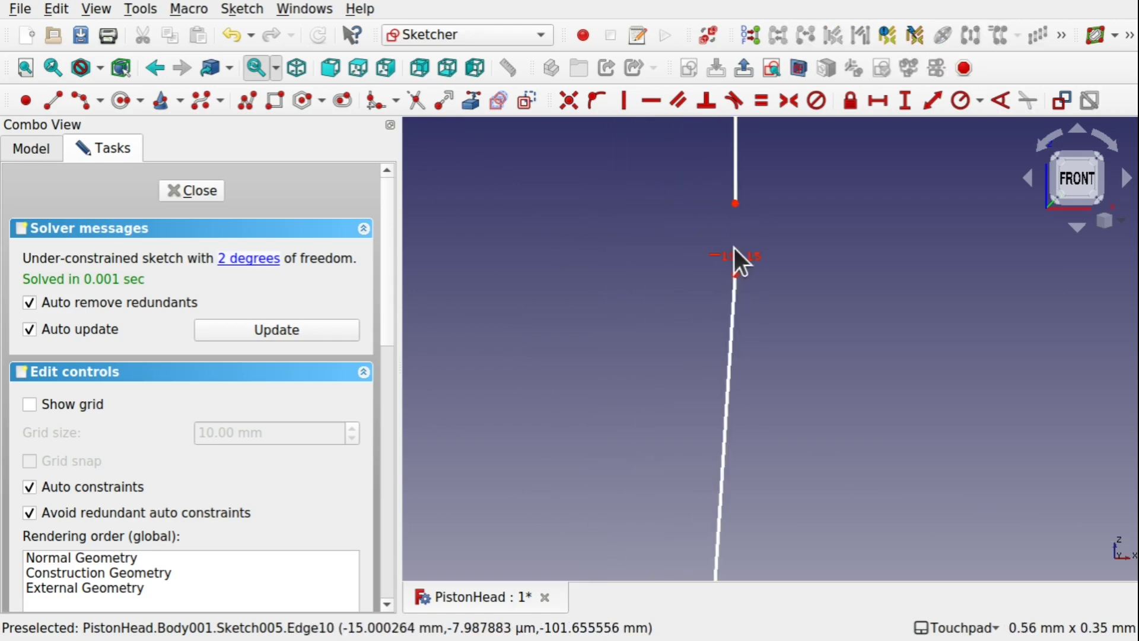
pyautogui.click(737, 274)
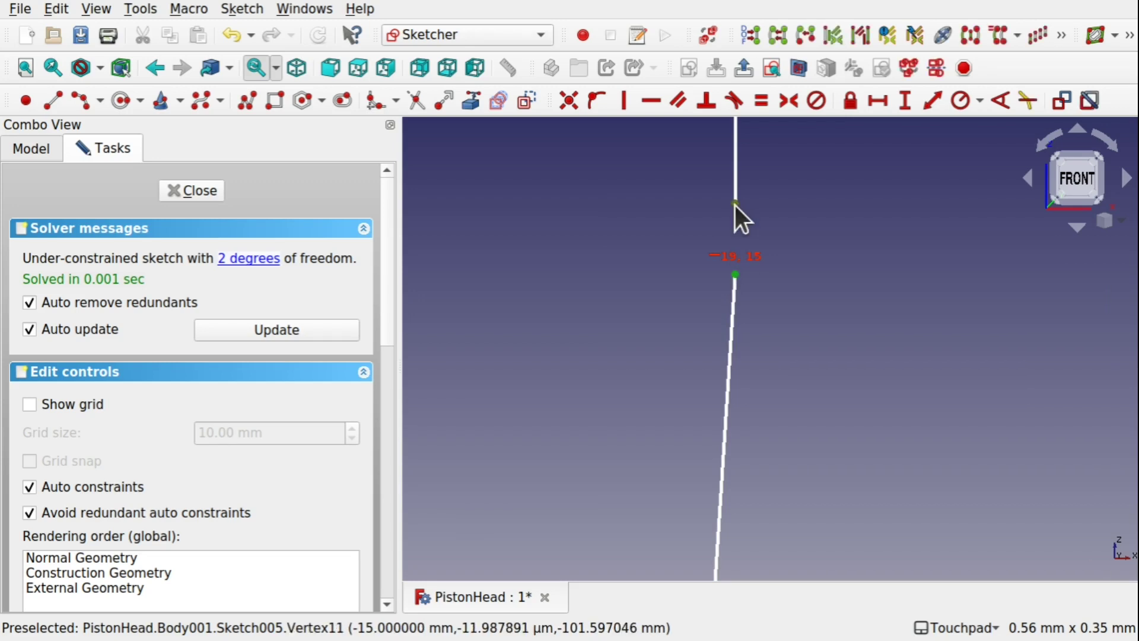
pyautogui.click(566, 102)
pyautogui.scroll(-10, 723, 300)
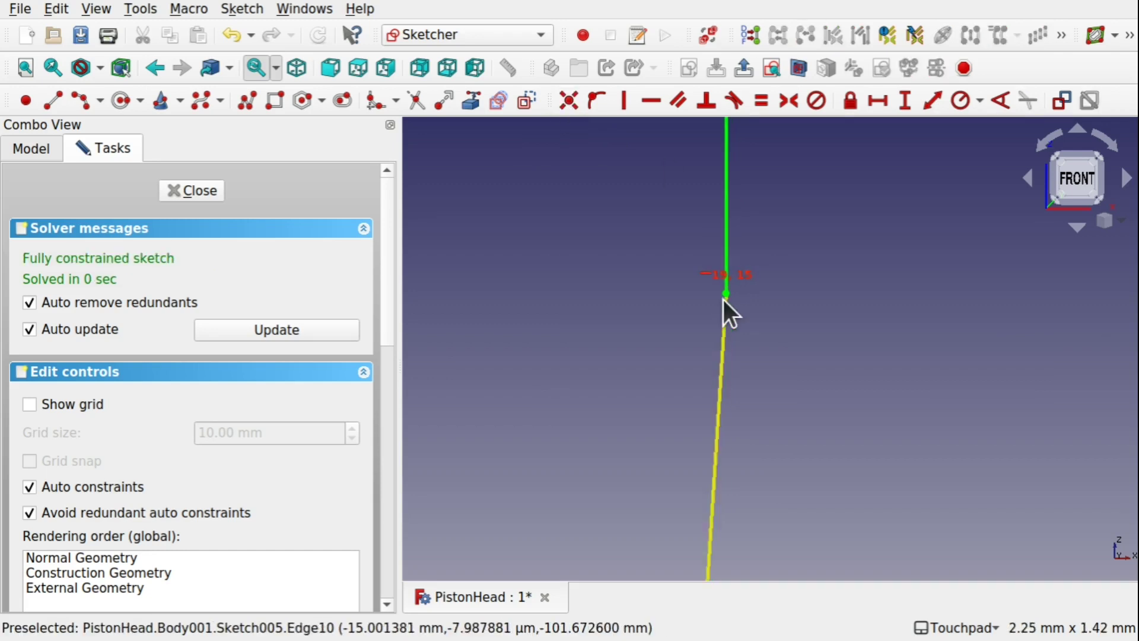
pyautogui.scroll(-2, 724, 300)
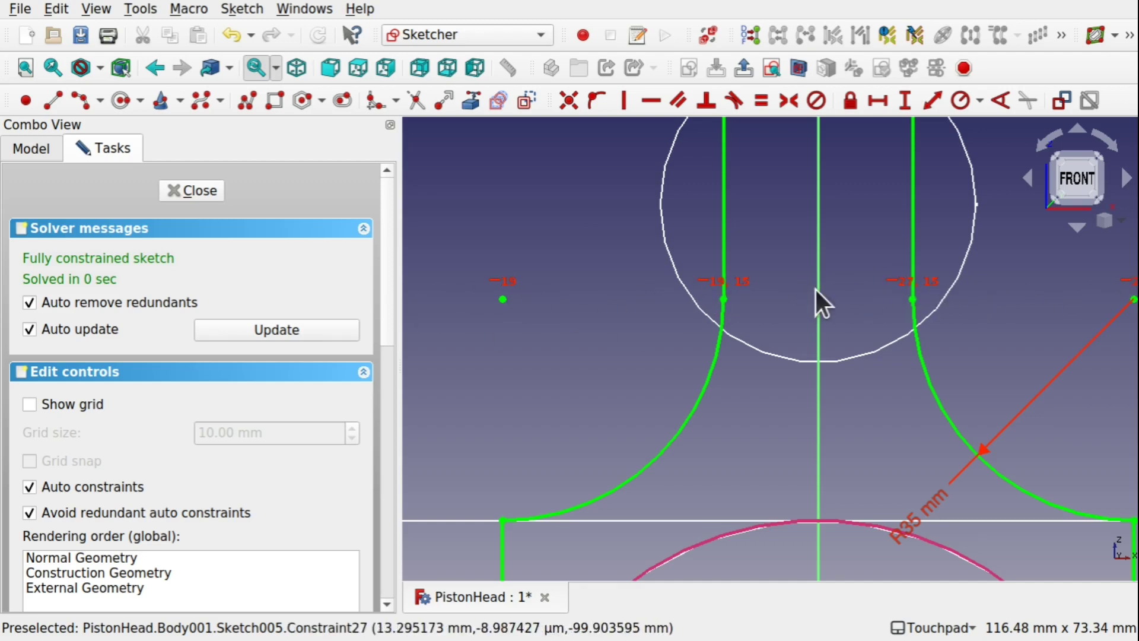
pyautogui.scroll(-5, 847, 340)
pyautogui.scroll(-3, 847, 339)
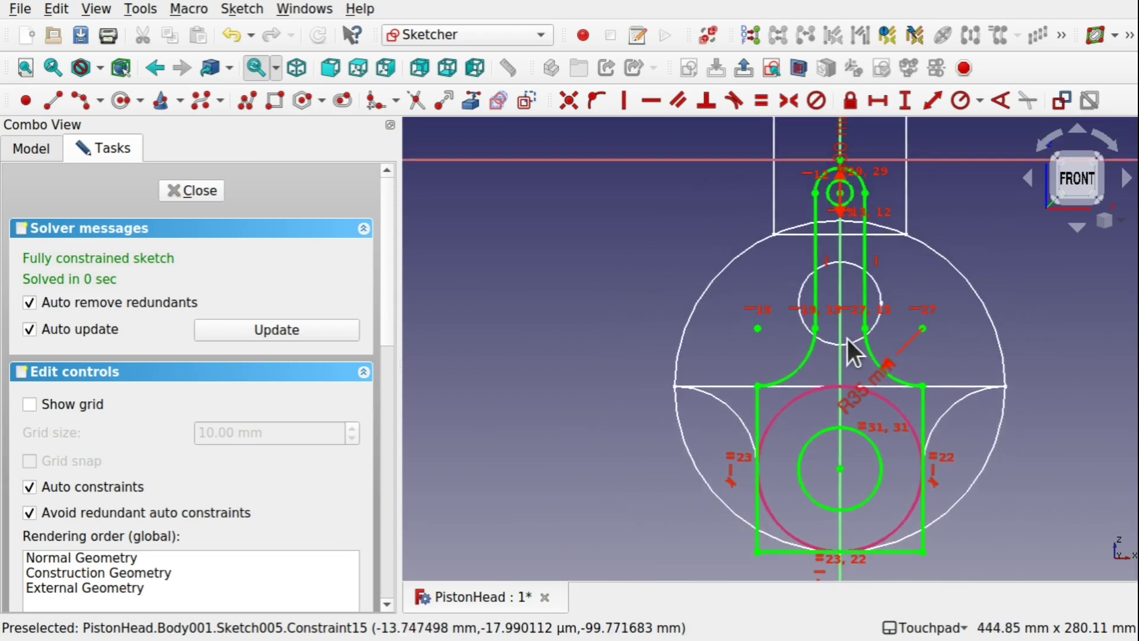
pyautogui.click(202, 193)
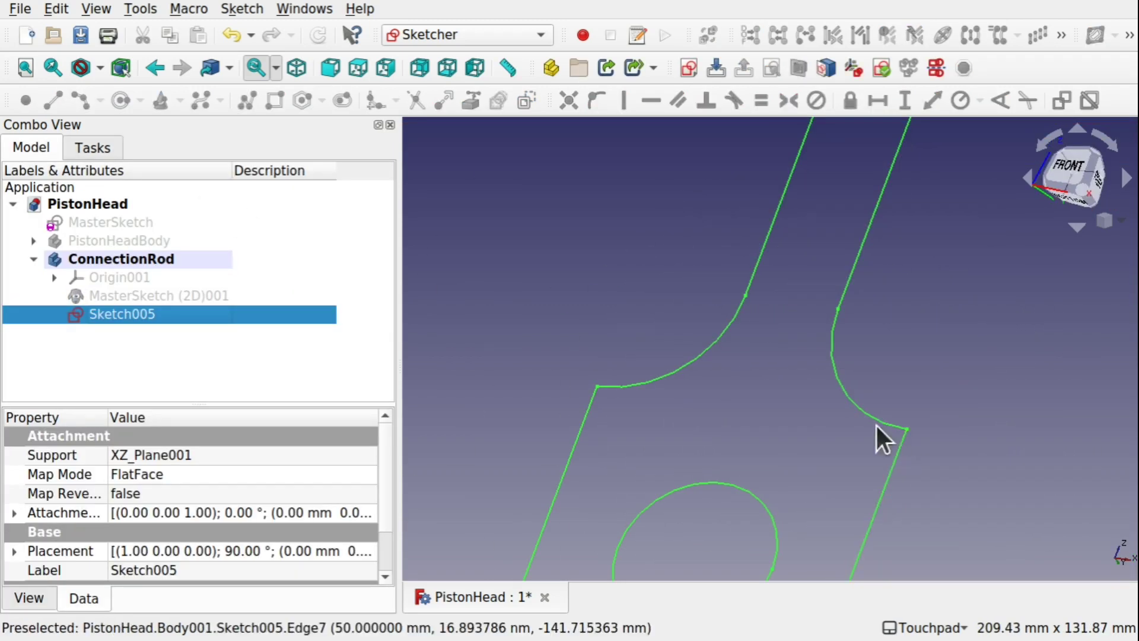
# Step: Switch to the Part Design workbench and pad the connecting rod sketch 20 mm, symmetric to its plane
pyautogui.scroll(-5, 802, 396)
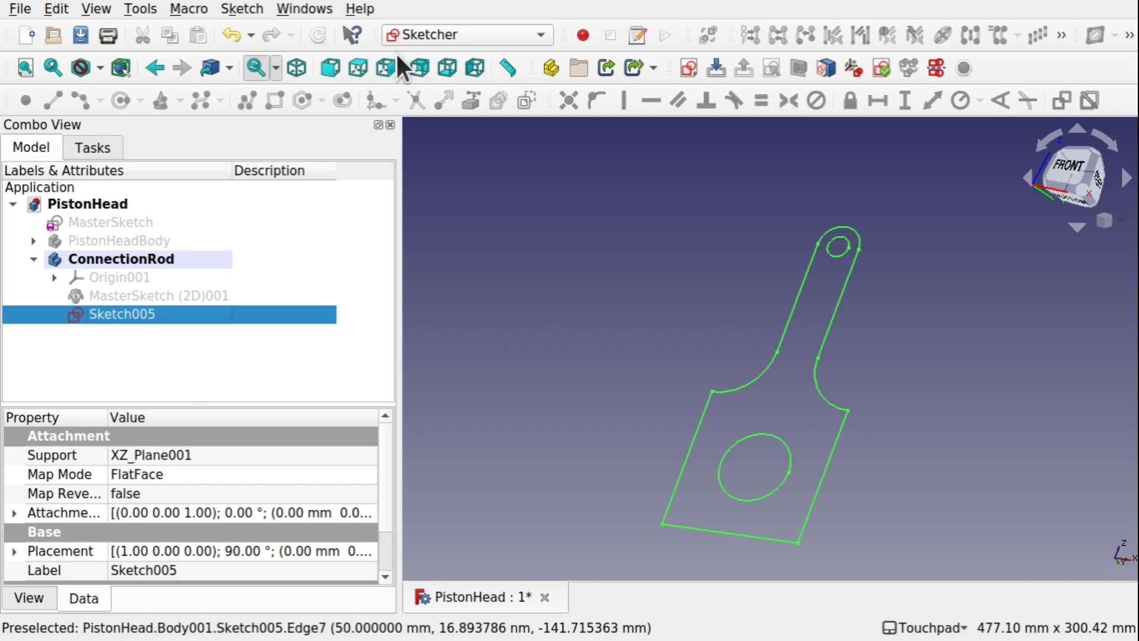
pyautogui.click(425, 34)
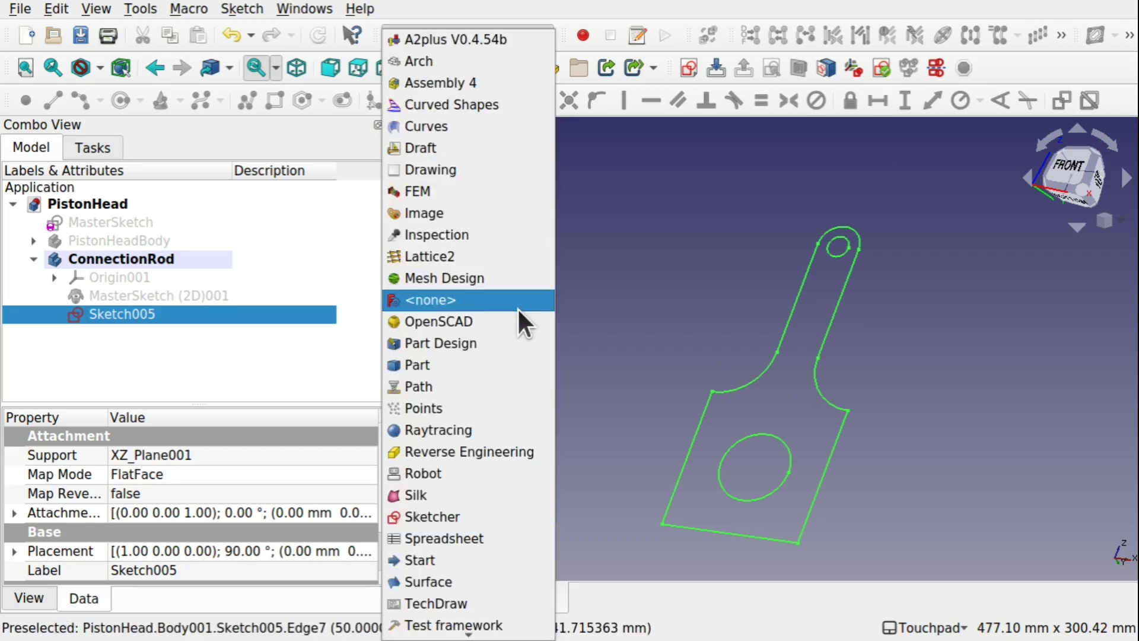
pyautogui.click(508, 342)
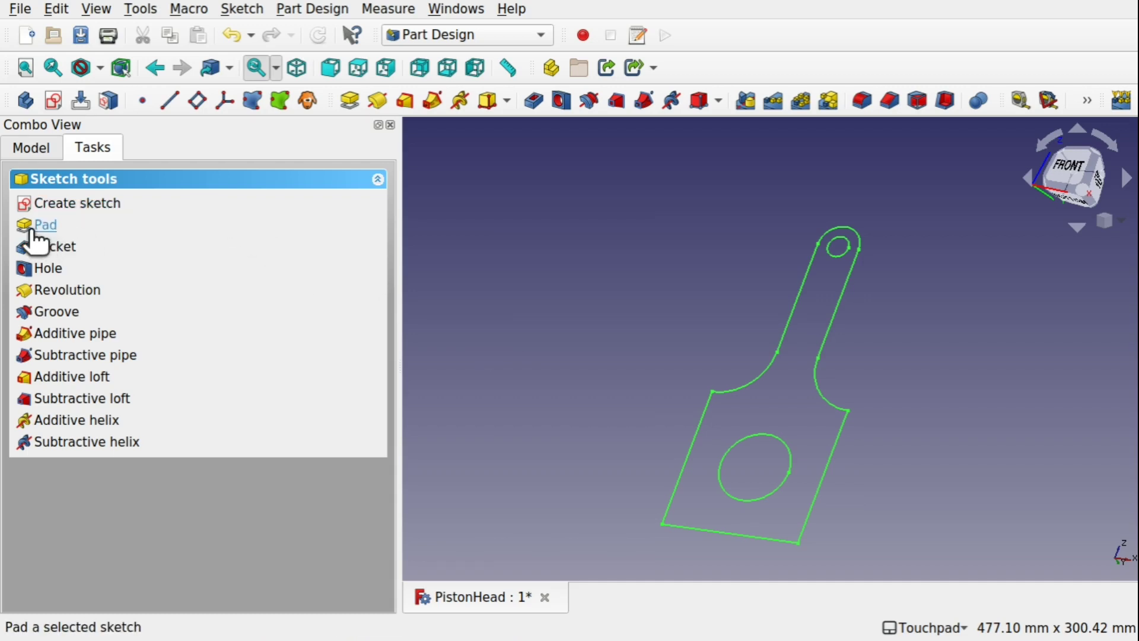
pyautogui.click(347, 102)
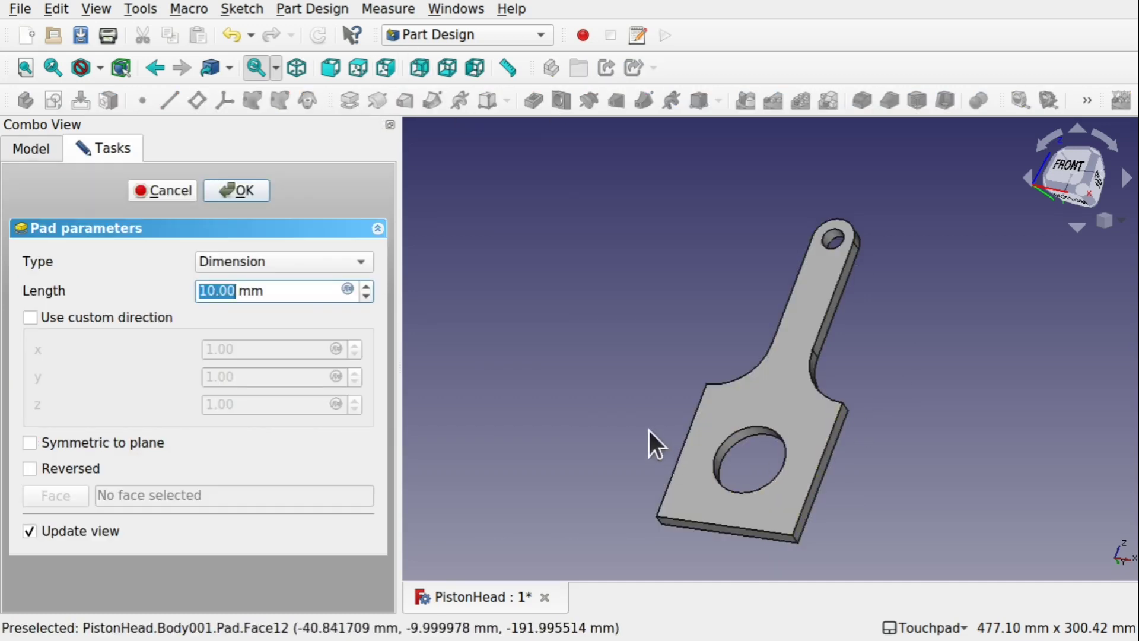
pyautogui.keyDown('alt'); pyautogui.moveTo(765, 409); pyautogui.dragTo(755, 381); pyautogui.keyUp('alt')
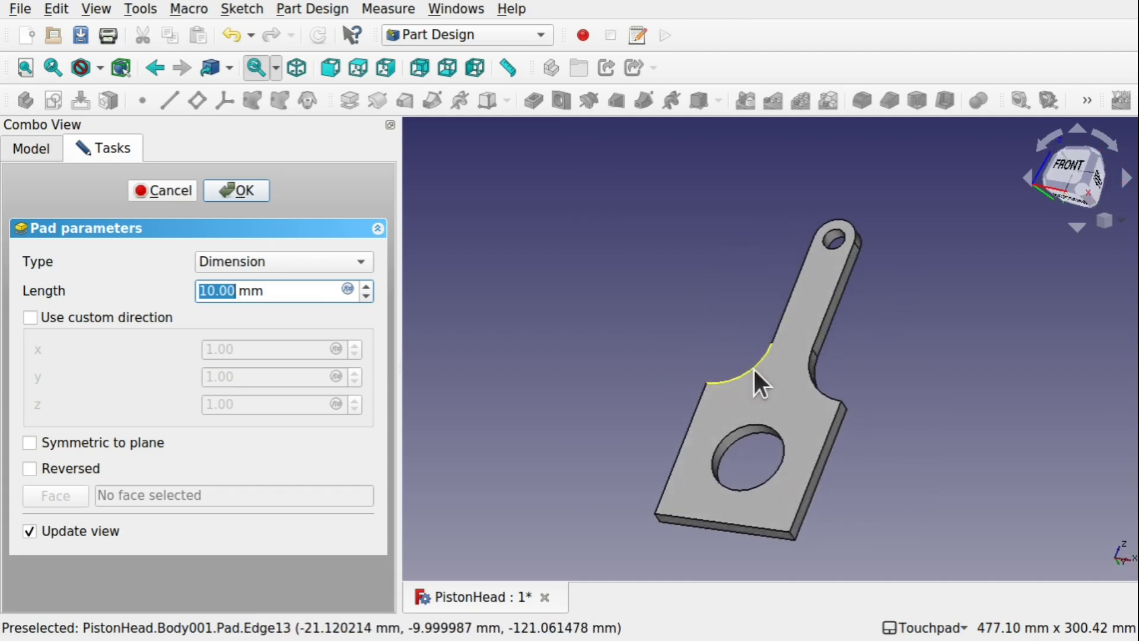
pyautogui.click(33, 442)
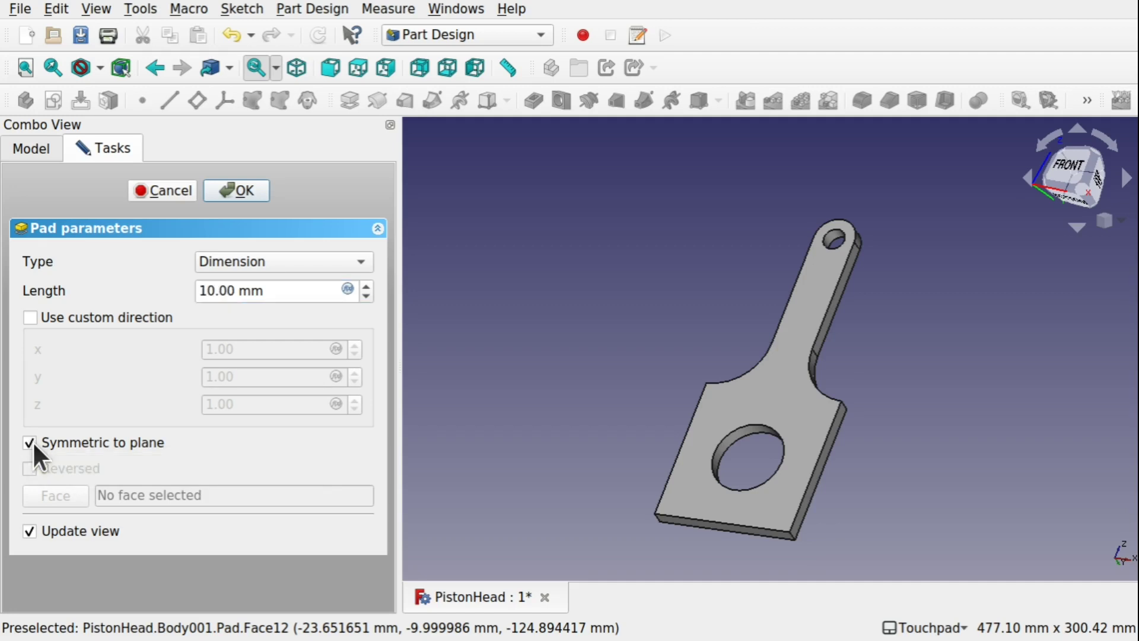
pyautogui.keyDown('alt'); pyautogui.moveTo(939, 362); pyautogui.dragTo(884, 314); pyautogui.keyUp('alt')
pyautogui.moveTo(207, 290); pyautogui.dragTo(171, 295)
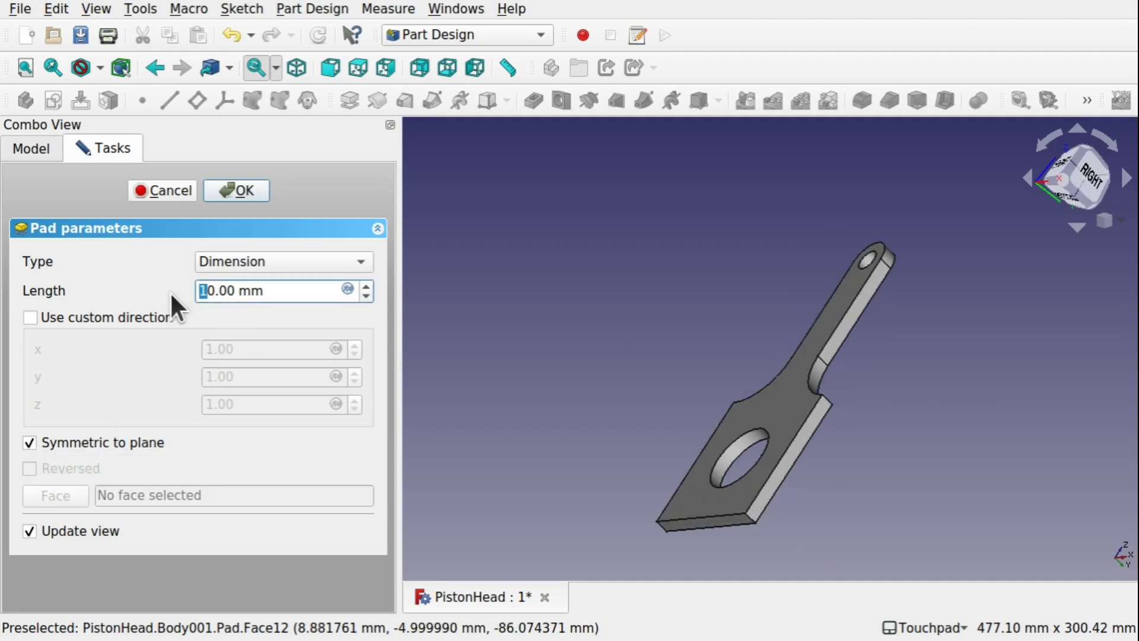
pyautogui.write('2')
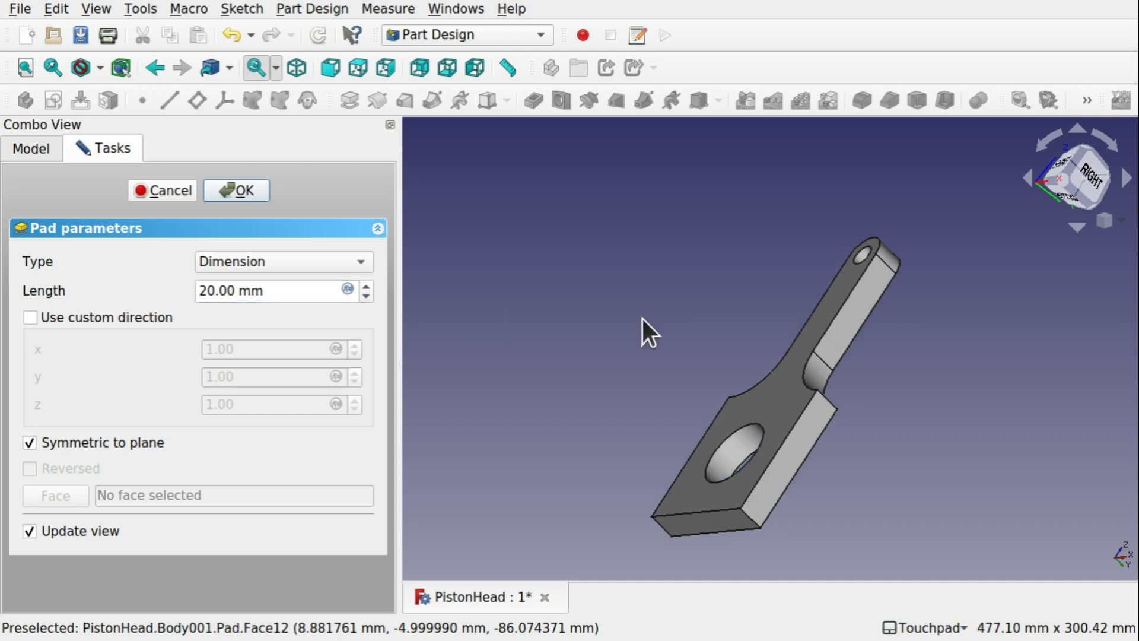
pyautogui.click(238, 188)
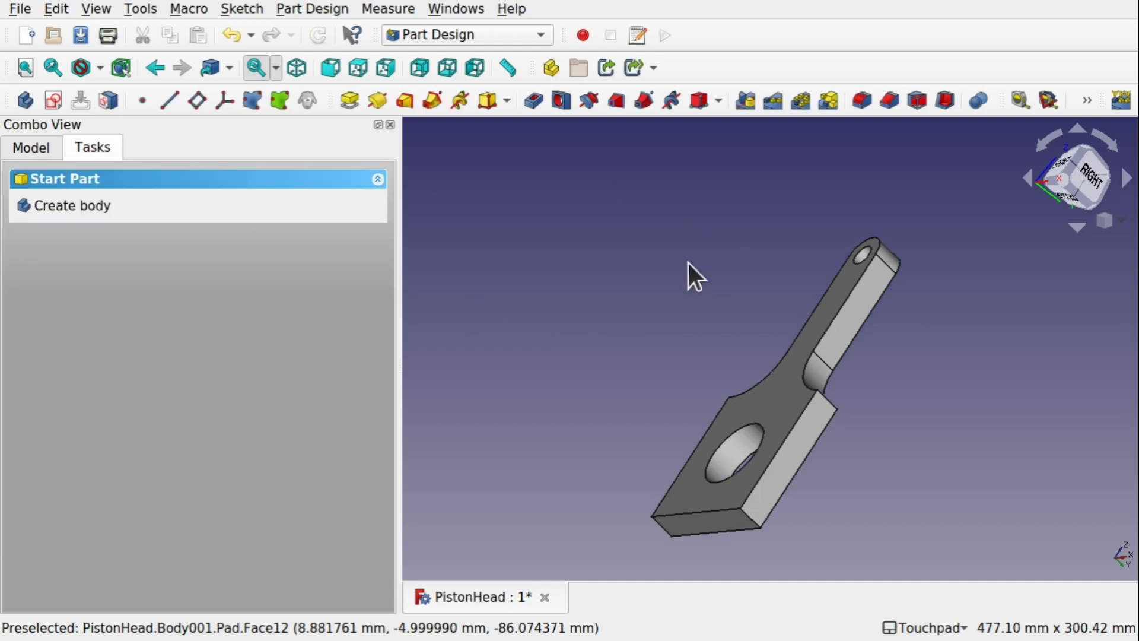
# Step: Add a fillet to the four short corner edges running through the thickness of the rod's big end
pyautogui.keyDown('alt'); pyautogui.moveTo(663, 303); pyautogui.dragTo(762, 370); pyautogui.keyUp('alt')
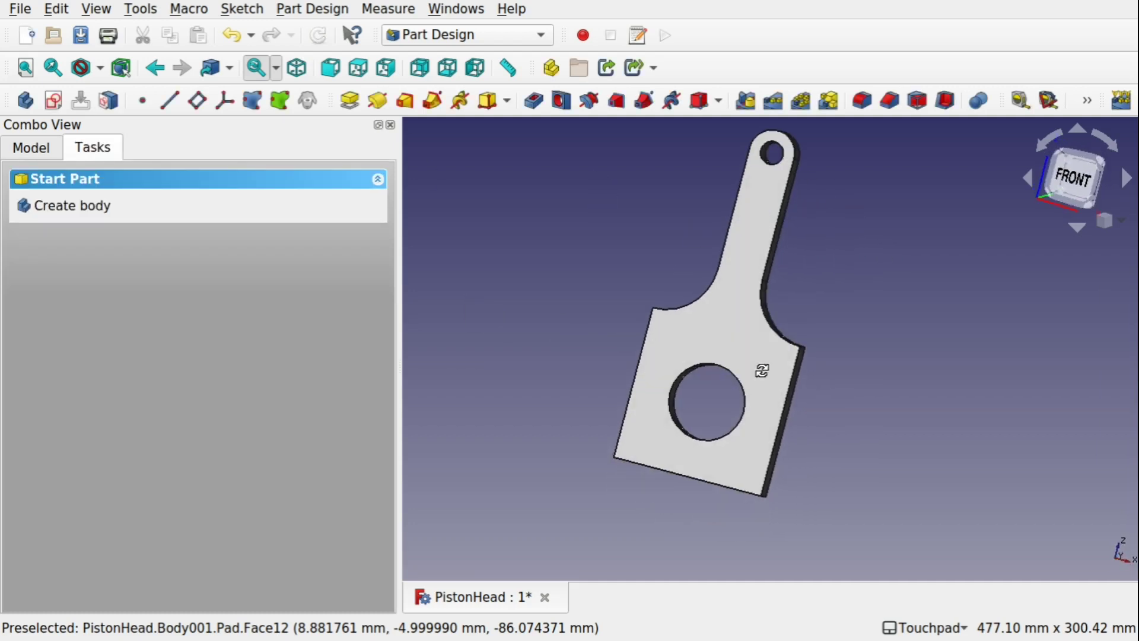
pyautogui.scroll(-3, 710, 351)
pyautogui.scroll(1, 700, 341)
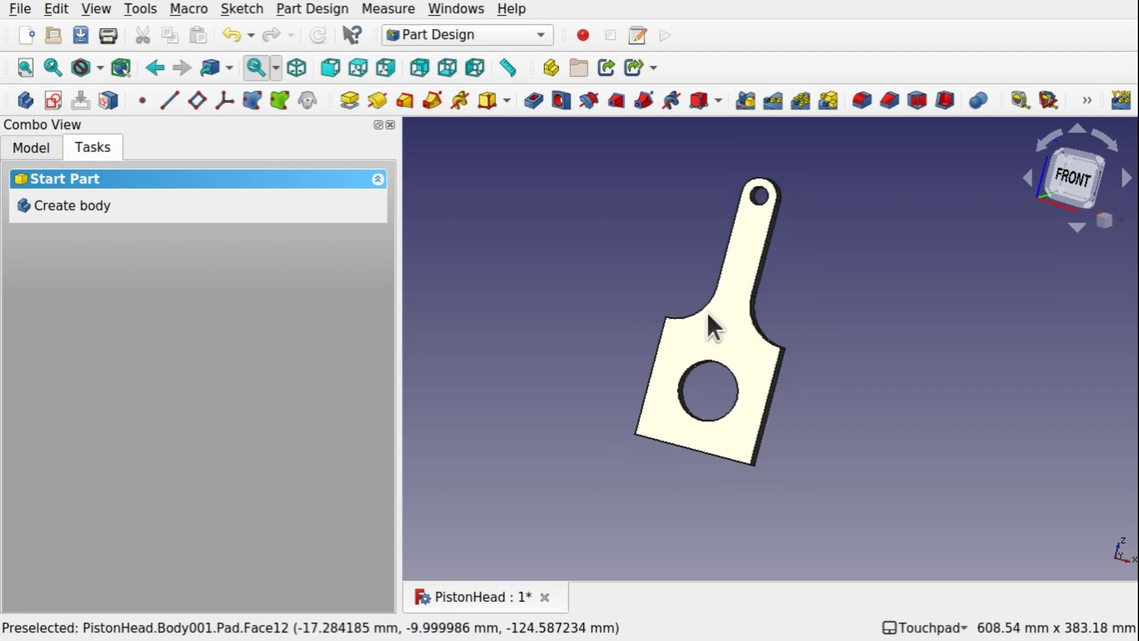
pyautogui.keyDown('alt'); pyautogui.moveTo(829, 411); pyautogui.dragTo(795, 356); pyautogui.keyUp('alt')
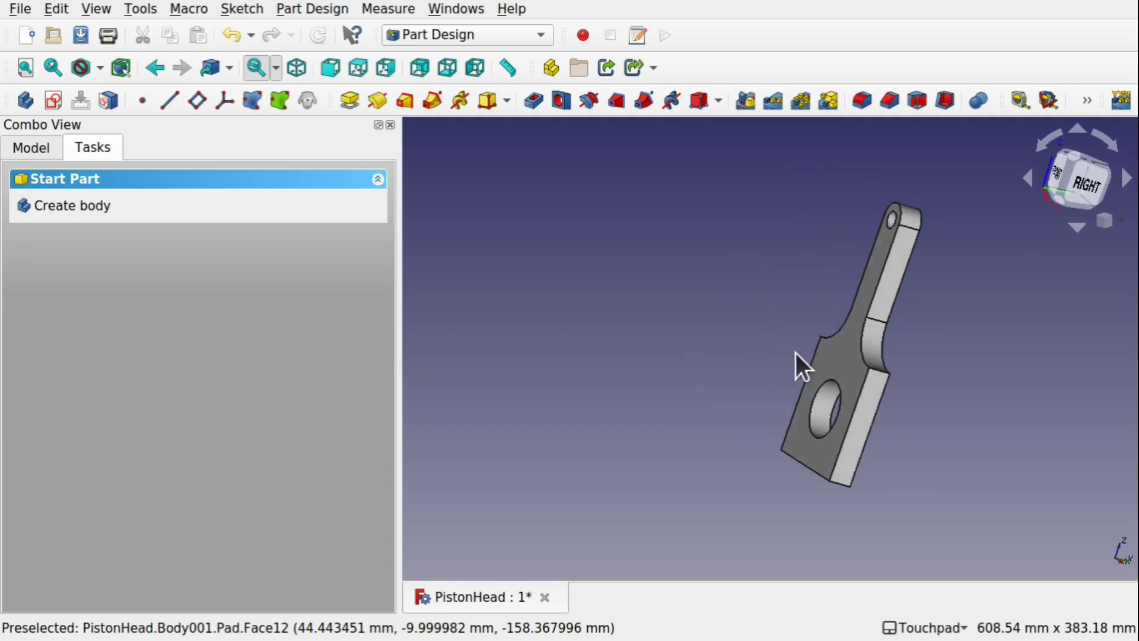
pyautogui.click(883, 376)
pyautogui.keyDown('alt'); pyautogui.moveTo(883, 376); pyautogui.dragTo(830, 453); pyautogui.keyUp('alt')
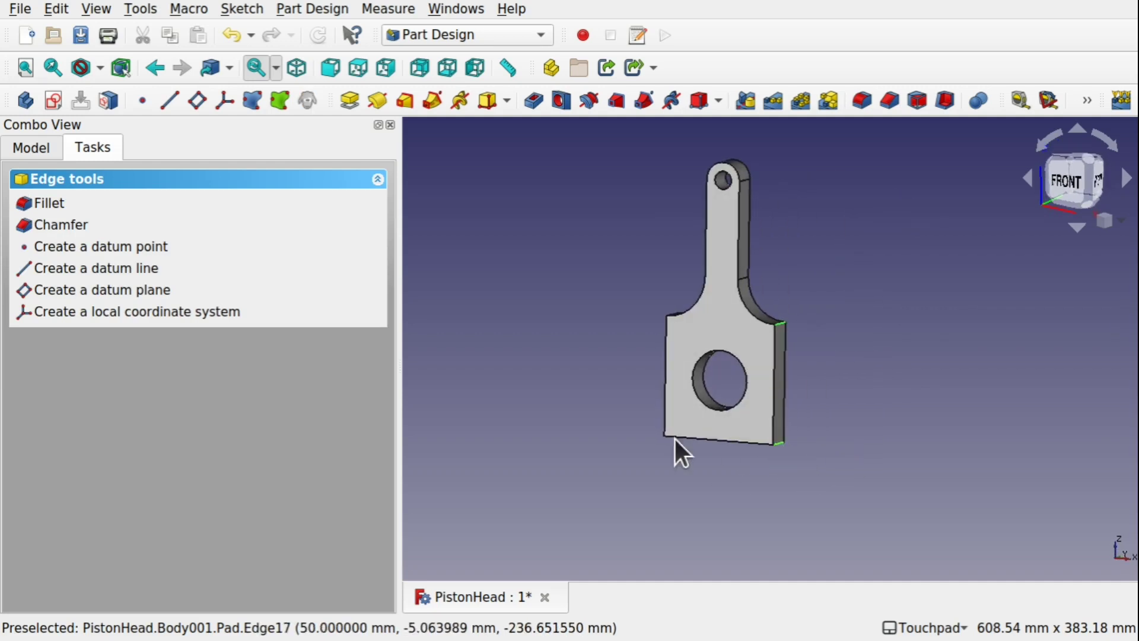
pyautogui.keyDown('alt'); pyautogui.moveTo(635, 393); pyautogui.dragTo(843, 414); pyautogui.keyUp('alt')
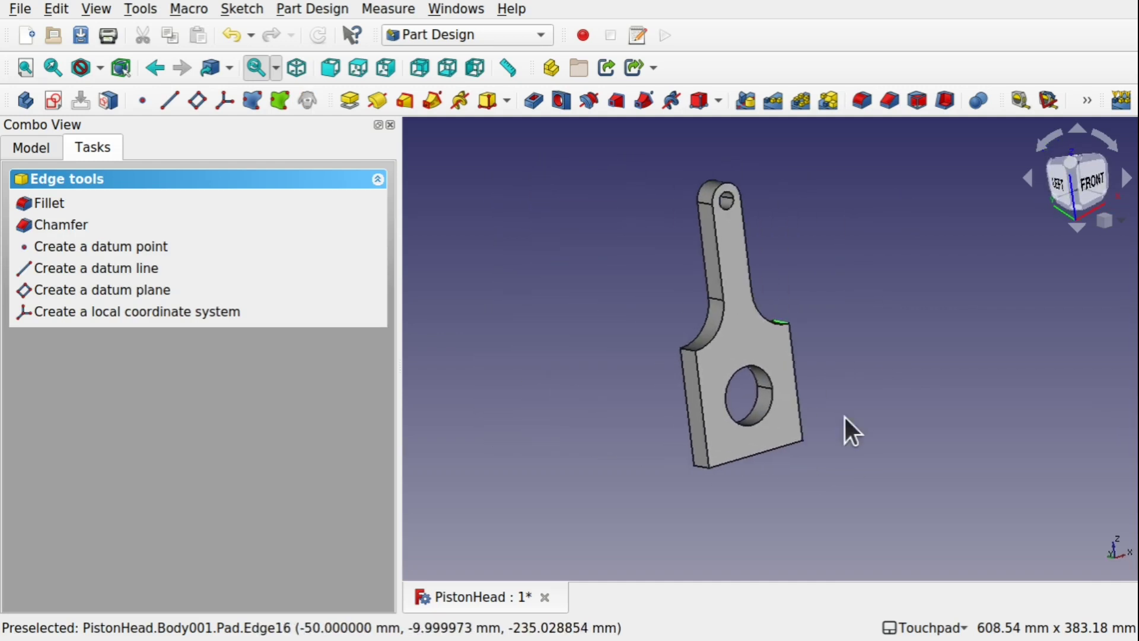
pyautogui.click(688, 350)
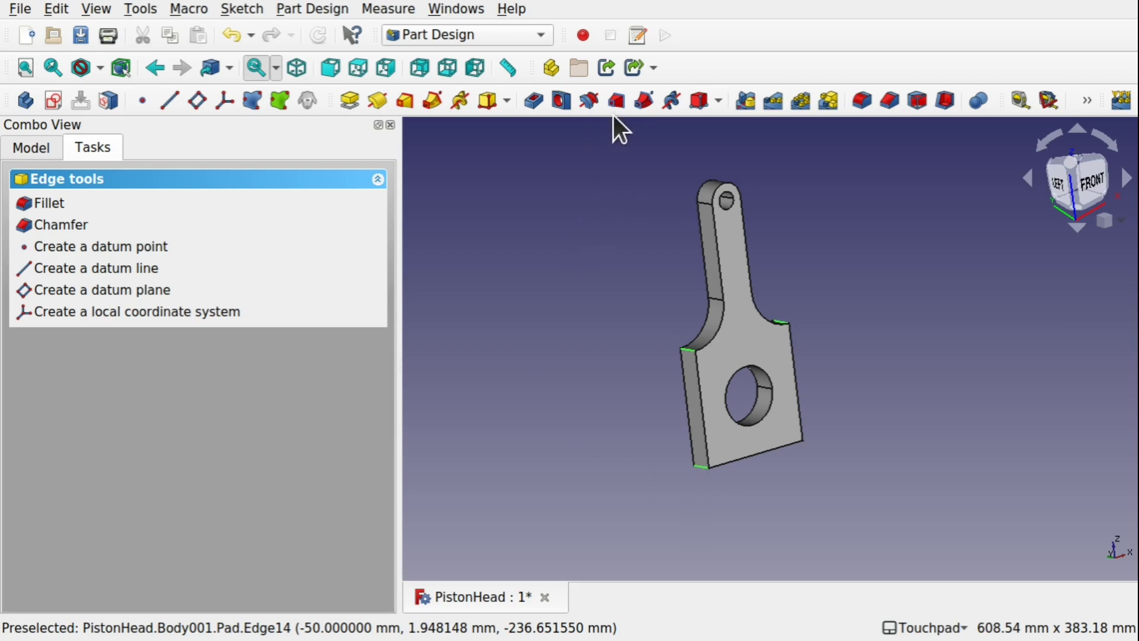
pyautogui.click(860, 99)
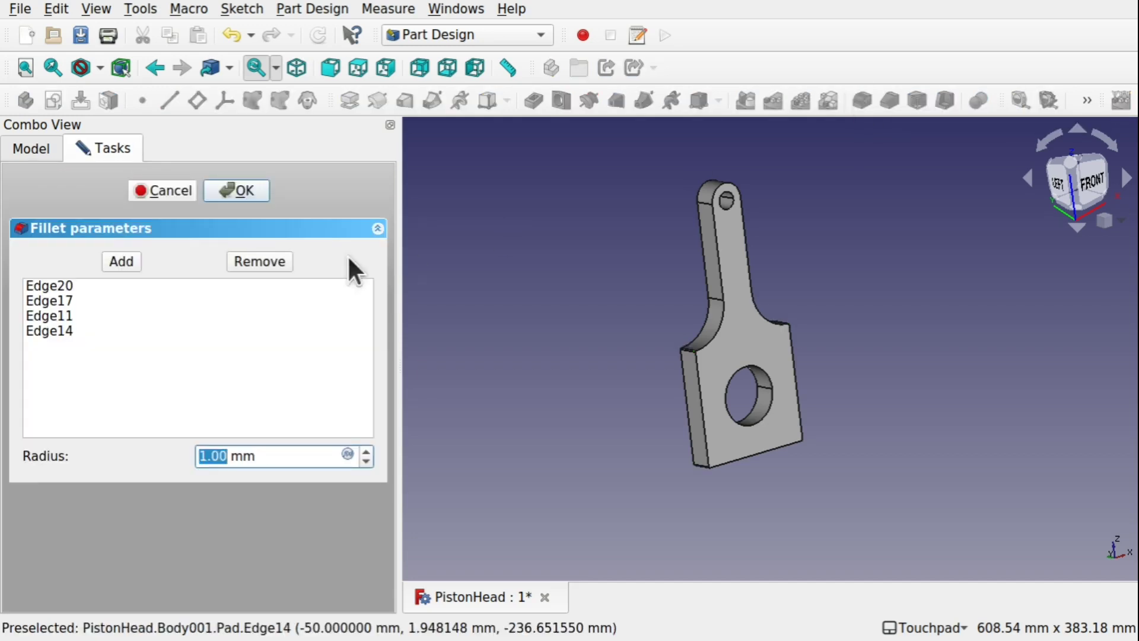
# Step: Increase the radius of the big end's four corner fillets to 30 mm
pyautogui.write('6')
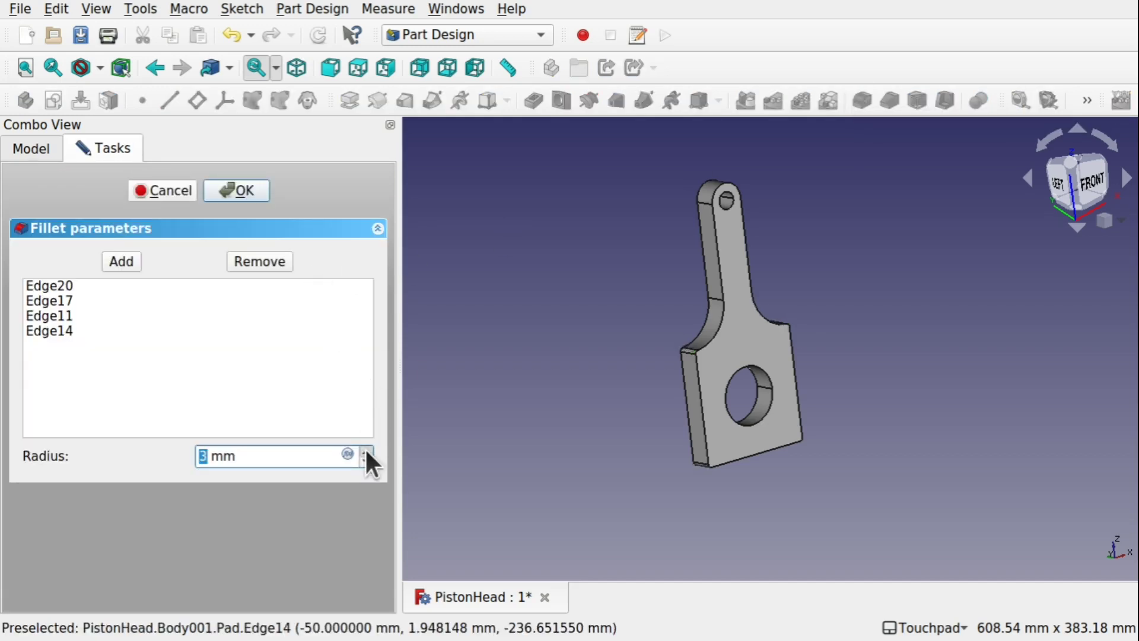
pyautogui.scroll(9, 366, 452)
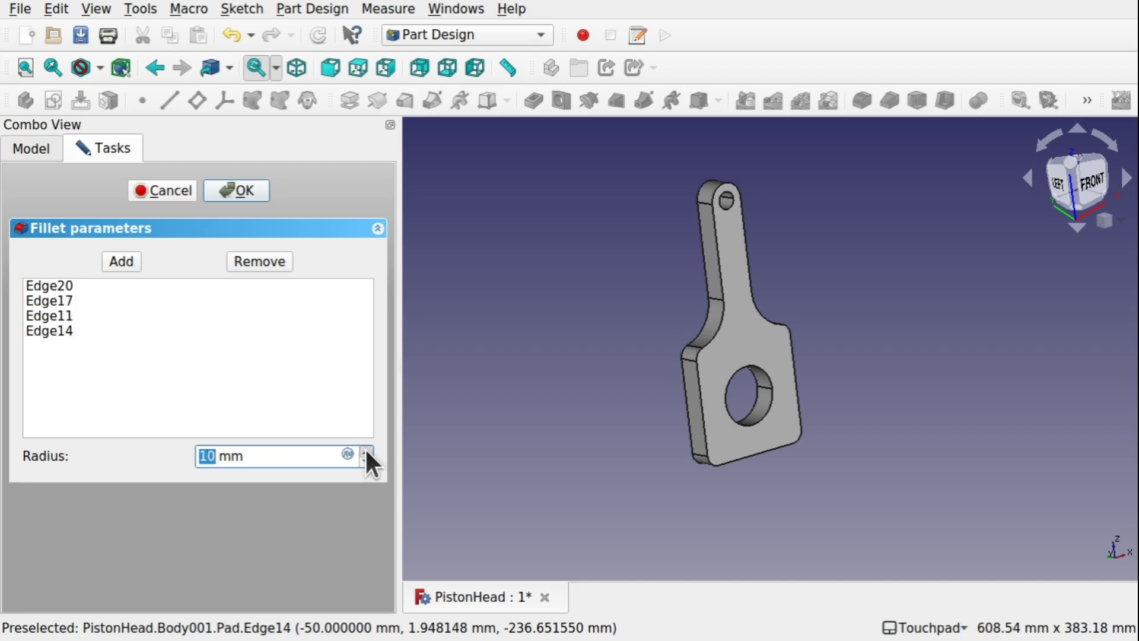
pyautogui.scroll(7, 366, 451)
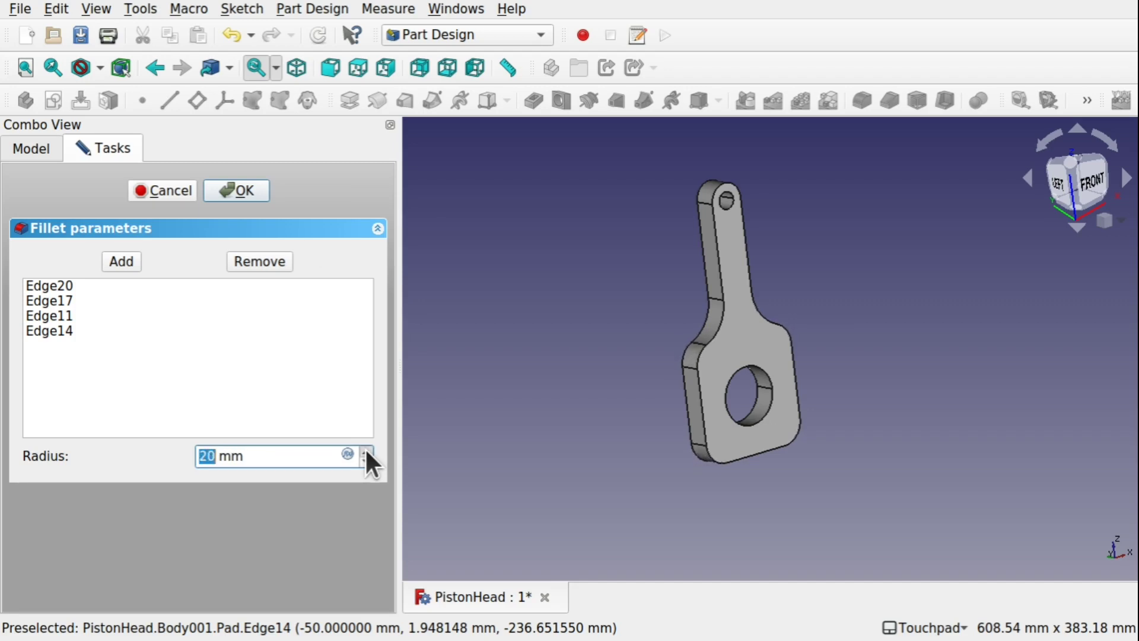
pyautogui.write('30')
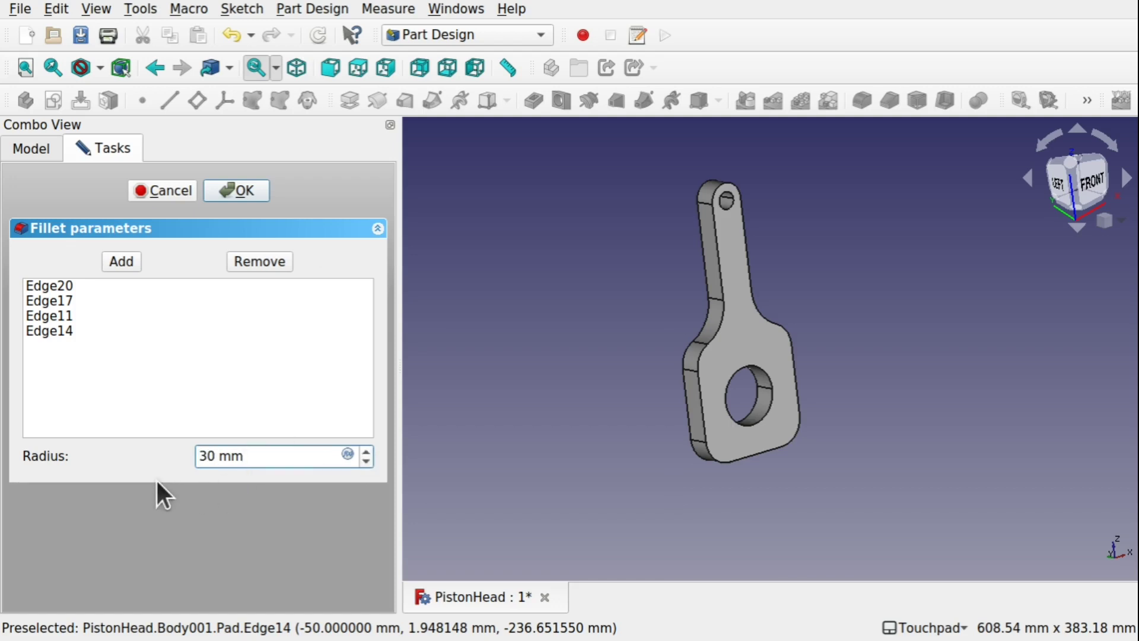
pyautogui.press('Return')
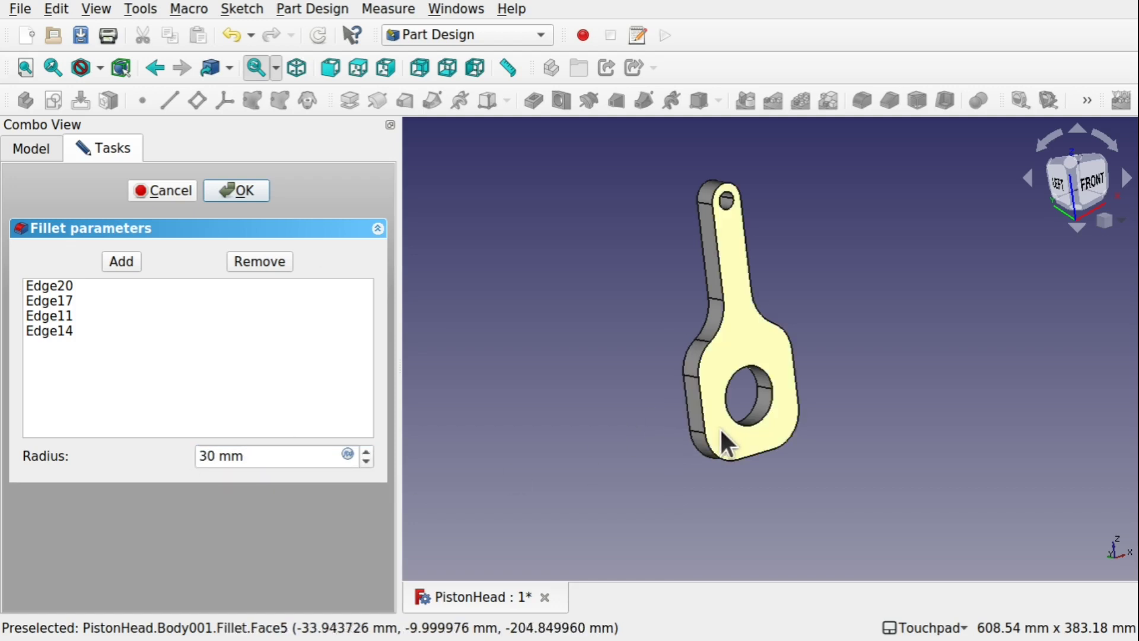
# Step: Examine the rounded corners from several angles and try a 37 mm fillet radius
pyautogui.keyDown('alt'); pyautogui.moveTo(788, 418); pyautogui.dragTo(813, 365); pyautogui.keyUp('alt')
pyautogui.press('1')
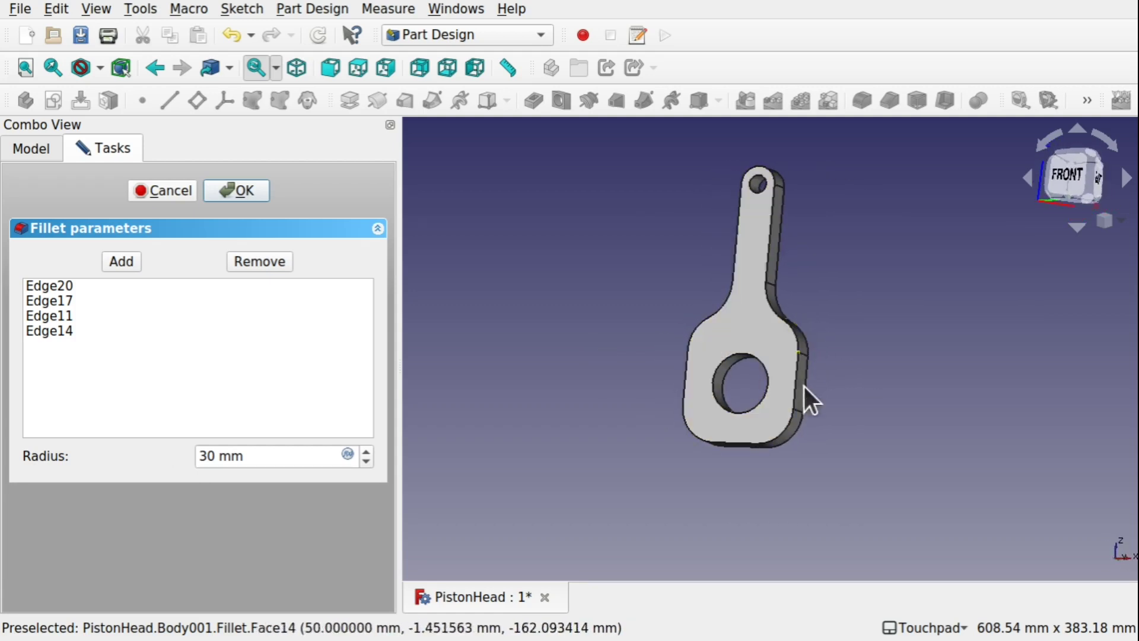
pyautogui.keyDown('alt'); pyautogui.moveTo(725, 362); pyautogui.dragTo(936, 394); pyautogui.keyUp('alt')
pyautogui.press('1')
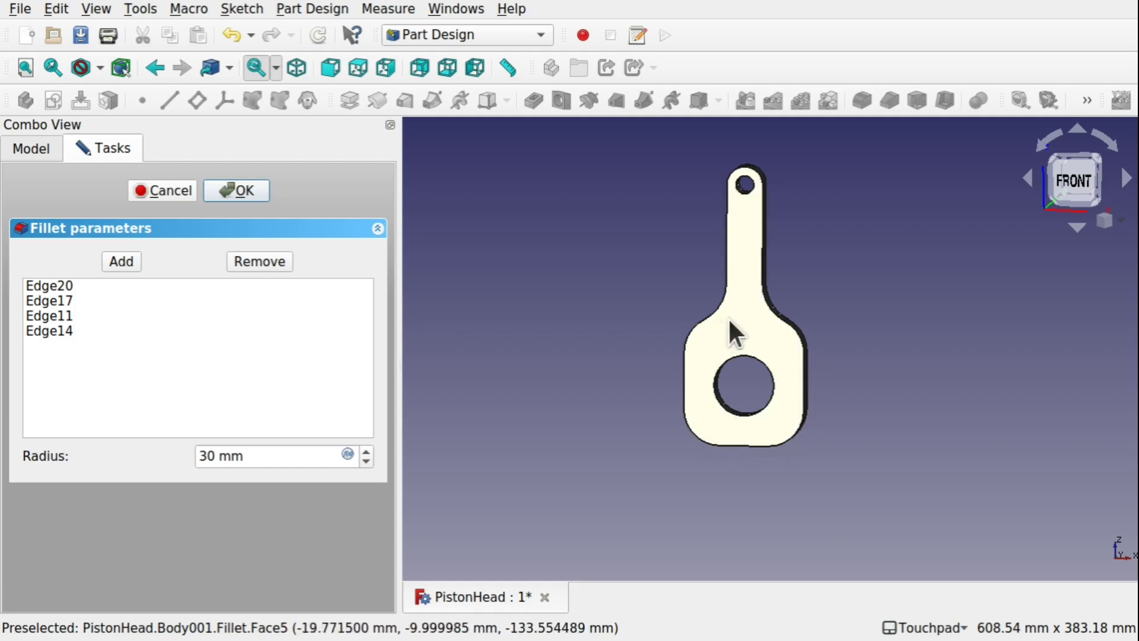
pyautogui.scroll(7, 365, 448)
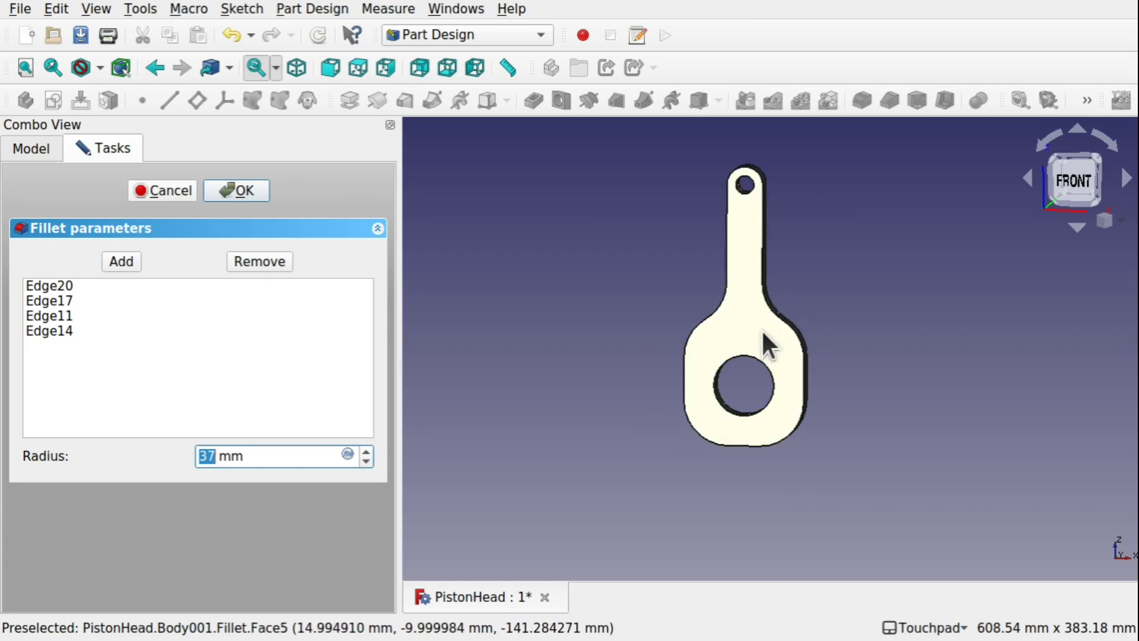
pyautogui.keyDown('alt'); pyautogui.moveTo(763, 363); pyautogui.dragTo(866, 273); pyautogui.keyUp('alt')
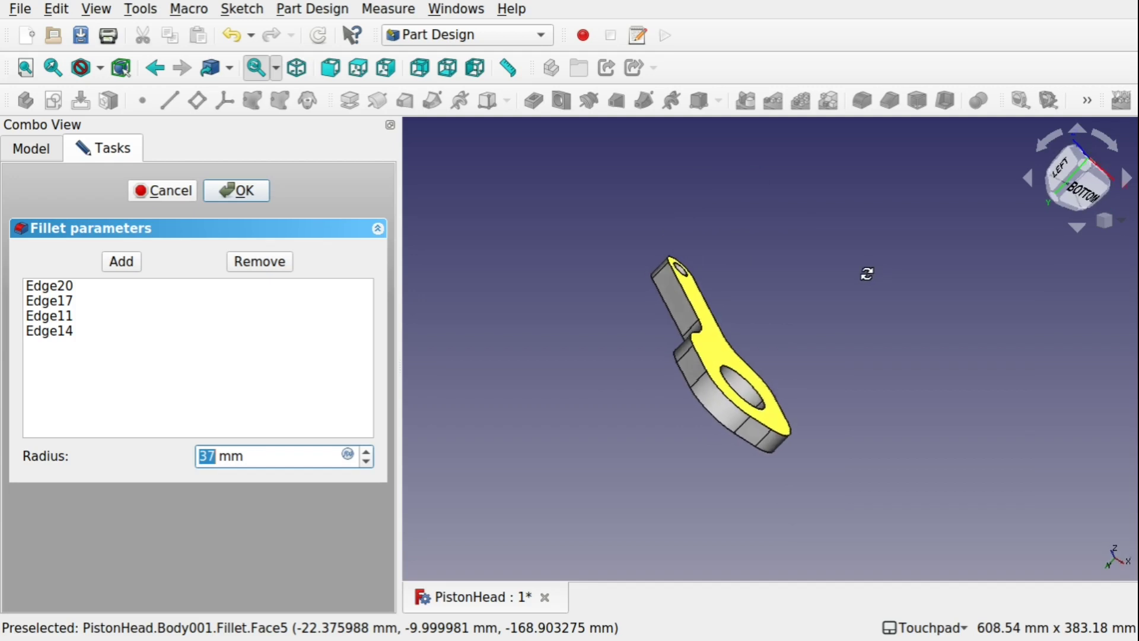
pyautogui.press('1')
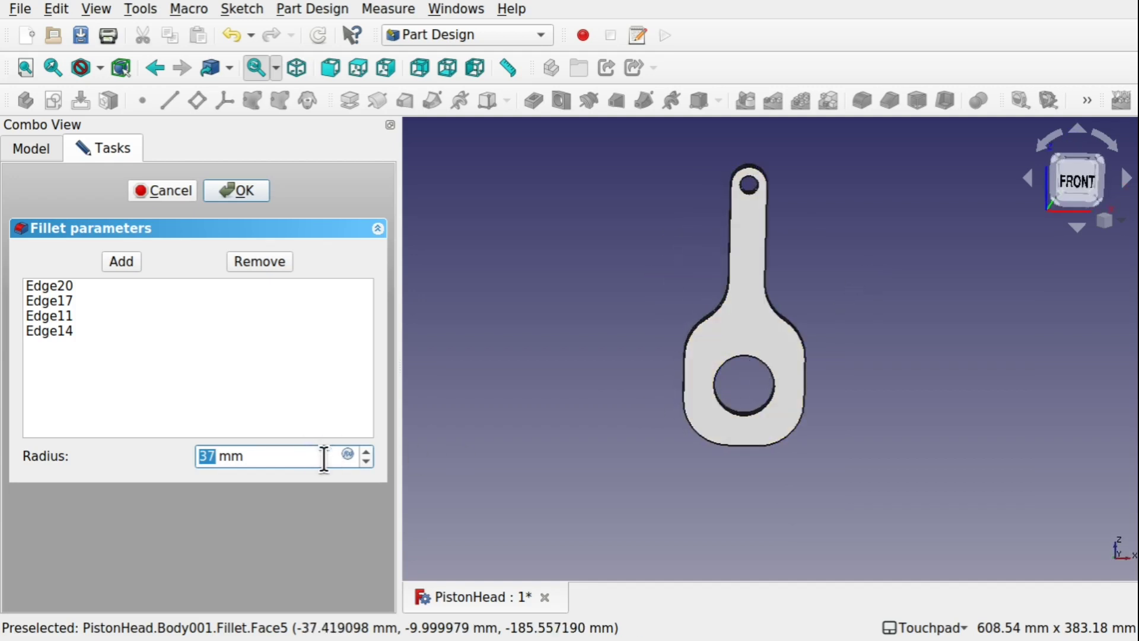
# Step: Set the corner fillet radius back to 30 mm and apply the fillet
pyautogui.write('30')
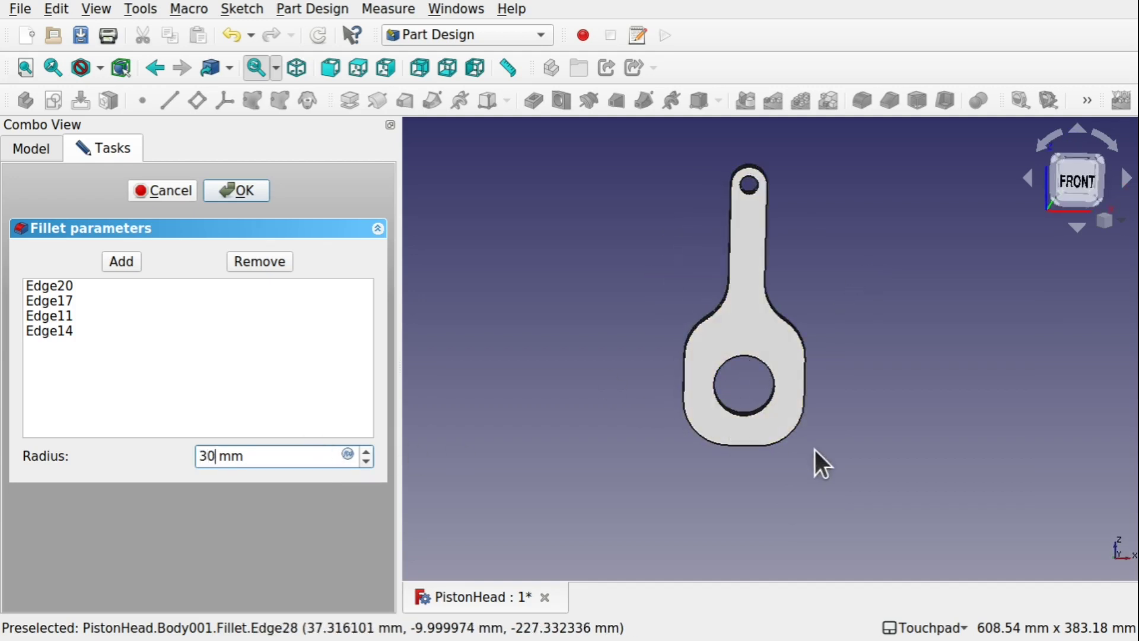
pyautogui.keyDown('alt'); pyautogui.moveTo(722, 415); pyautogui.dragTo(694, 379); pyautogui.keyUp('alt')
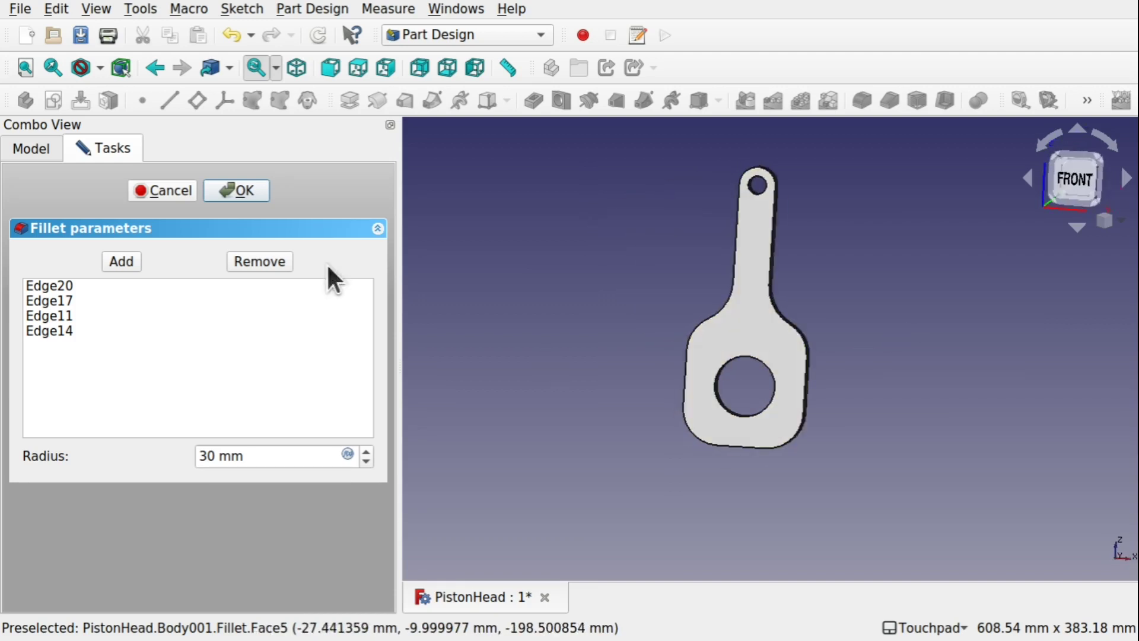
pyautogui.click(231, 188)
# Step: Show the hidden PistonHeadBody together with the connecting rod and examine how the two parts fit
pyautogui.keyDown('alt'); pyautogui.moveTo(605, 318); pyautogui.dragTo(676, 338); pyautogui.keyUp('alt')
pyautogui.scroll(2, 692, 327)
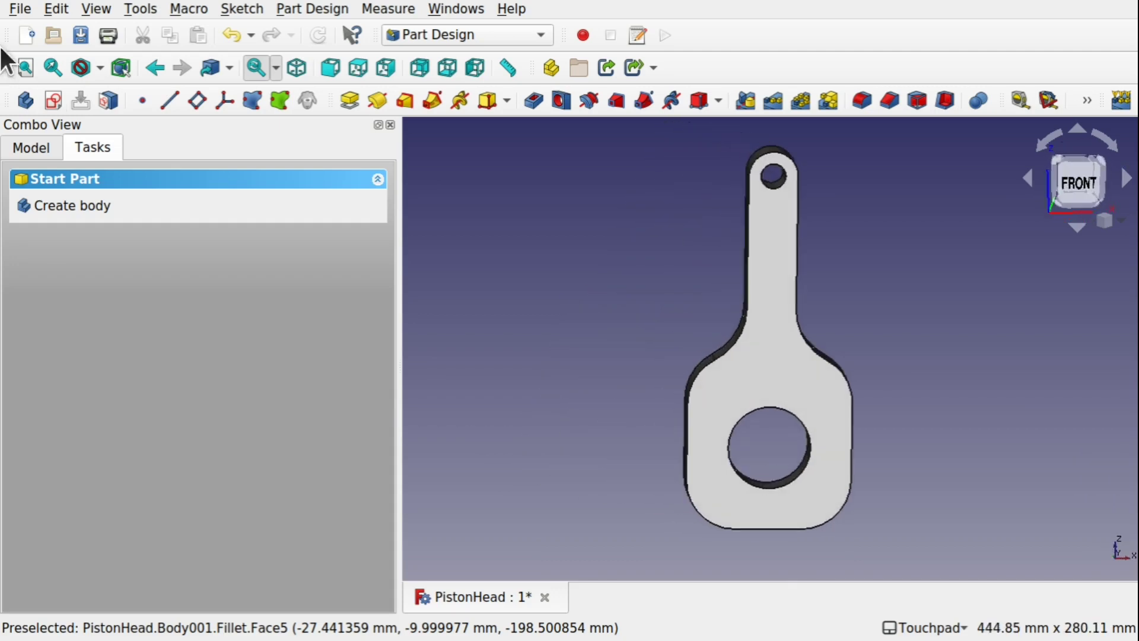
pyautogui.click(28, 145)
pyautogui.click(128, 258)
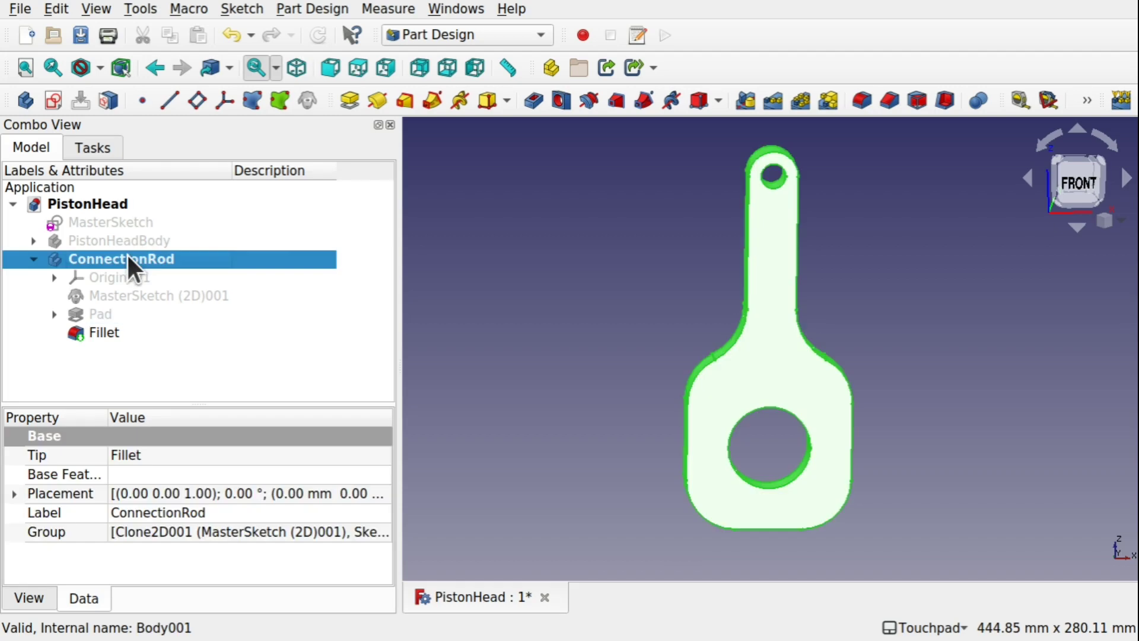
pyautogui.click(105, 239)
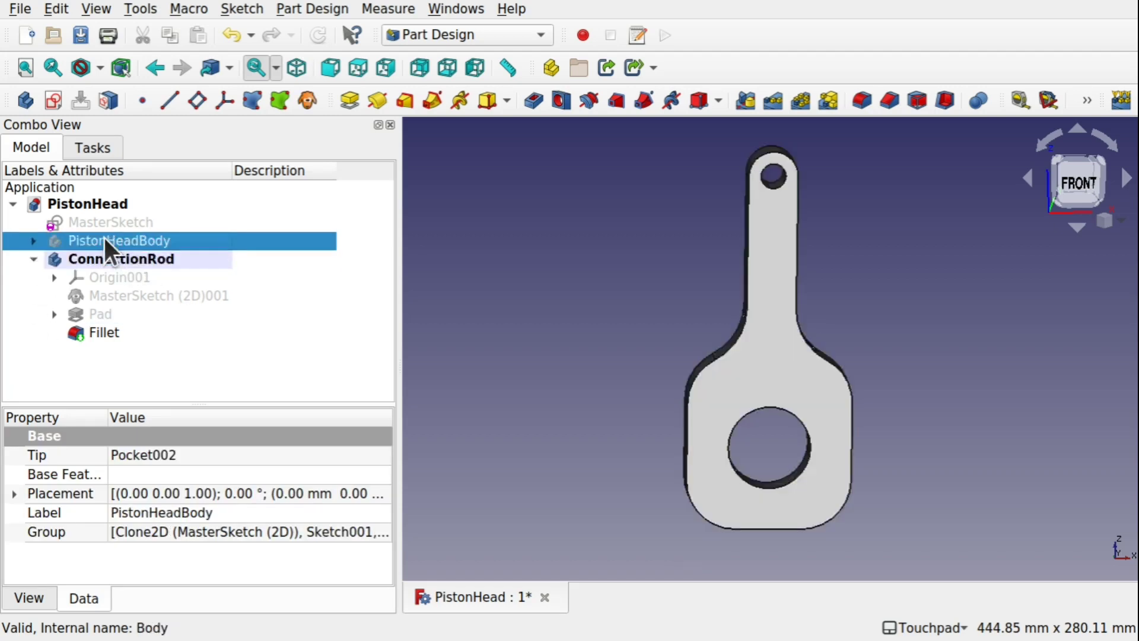
pyautogui.press('space')
pyautogui.keyDown('alt'); pyautogui.moveTo(668, 184); pyautogui.dragTo(670, 327); pyautogui.keyUp('alt')
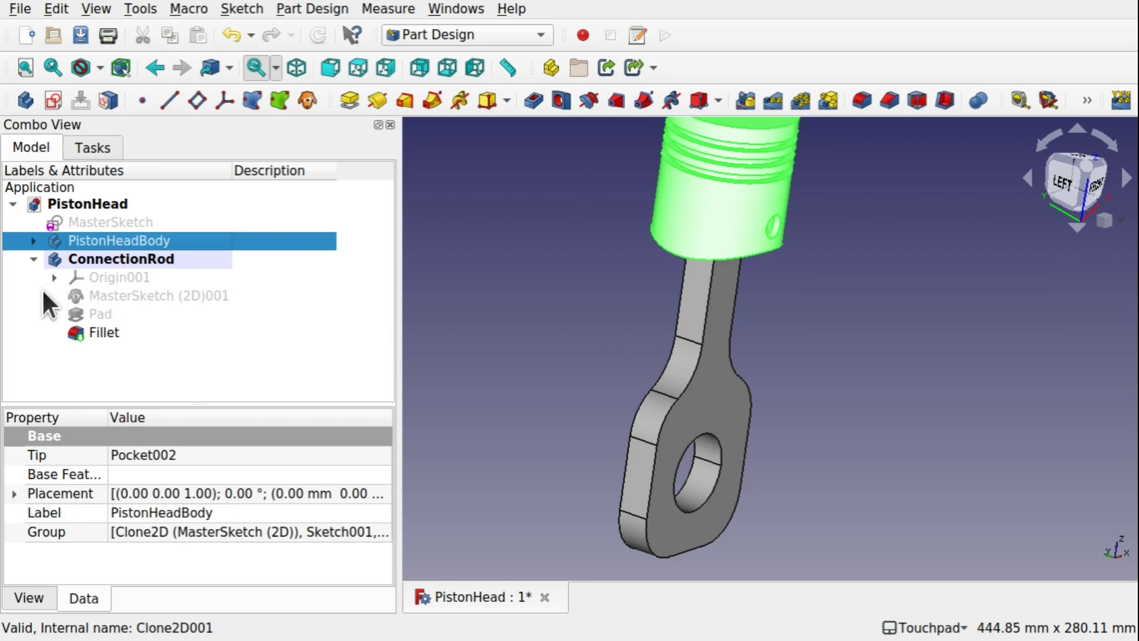
# Step: Edit the connecting rod's pad and set its length to 15 mm
pyautogui.doubleClick(92, 313)
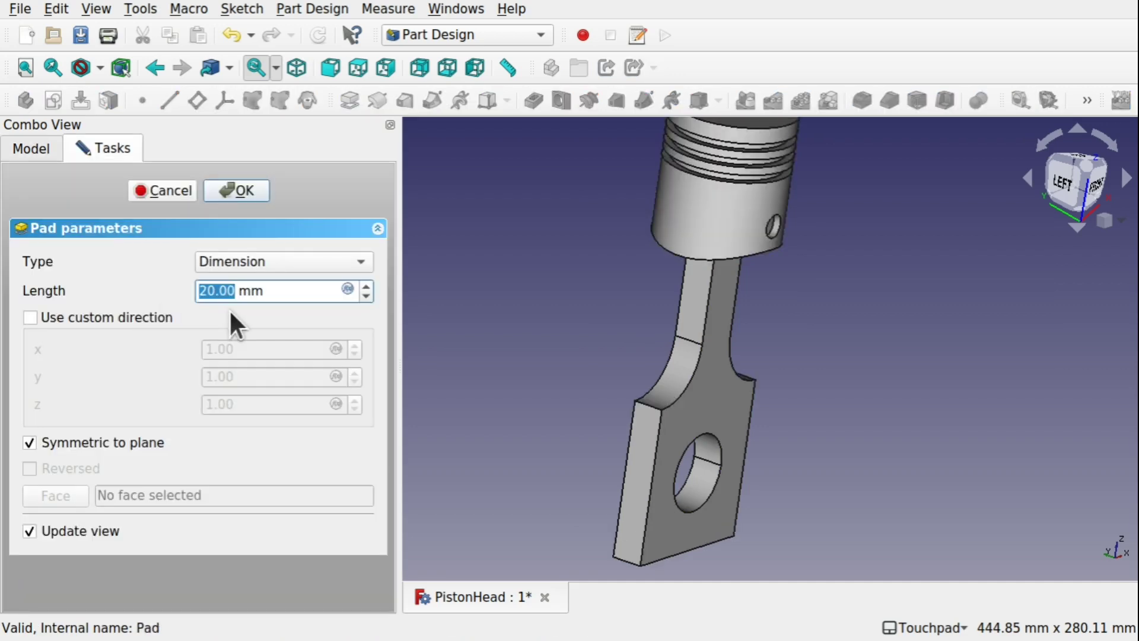
pyautogui.write('15')
pyautogui.press('Return')
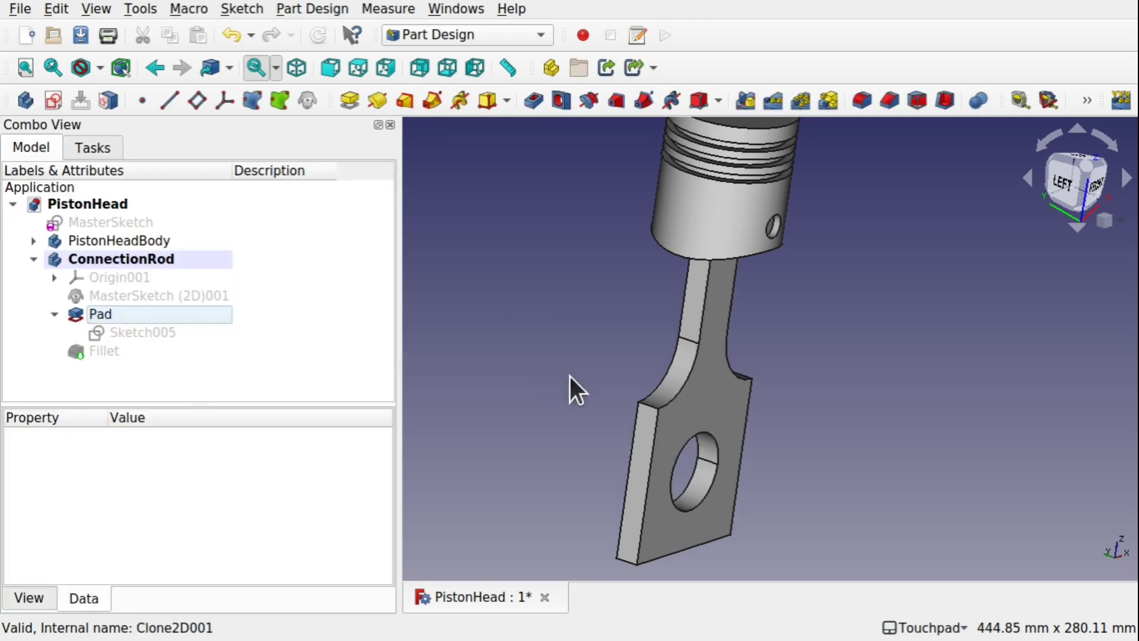
pyautogui.moveTo(569, 376); pyautogui.dragTo(529, 361, button='middle')
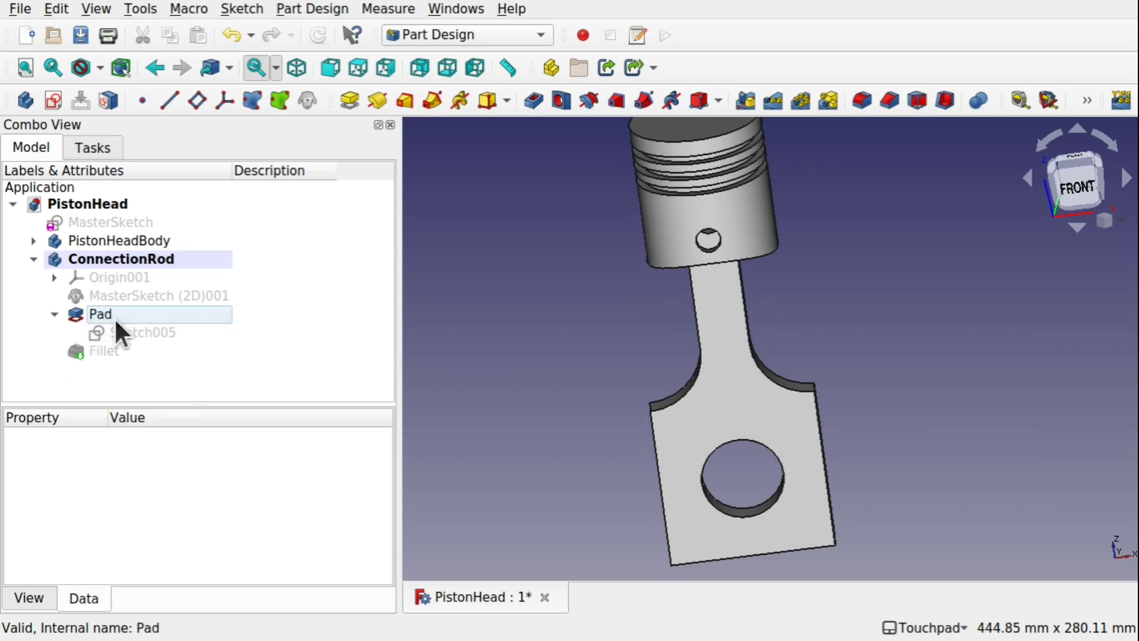
# Step: Show the connecting rod's Fillet feature in place of the plain pad and examine the rounded big end
pyautogui.click(104, 351)
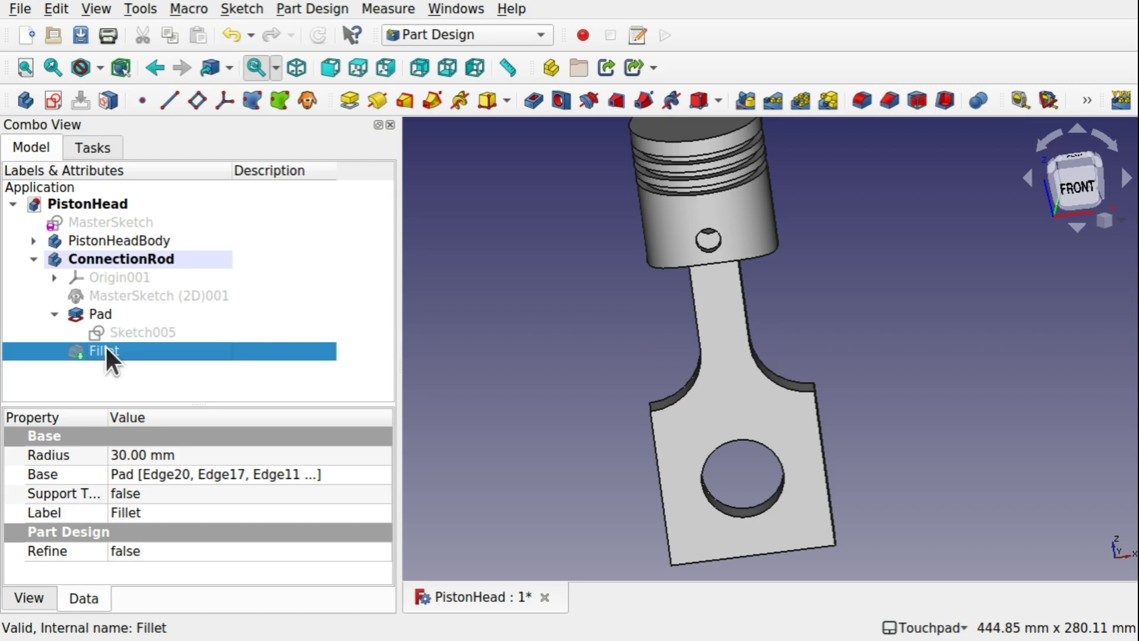
pyautogui.click(570, 332)
pyautogui.keyDown('alt'); pyautogui.moveTo(570, 332); pyautogui.dragTo(699, 326); pyautogui.keyUp('alt')
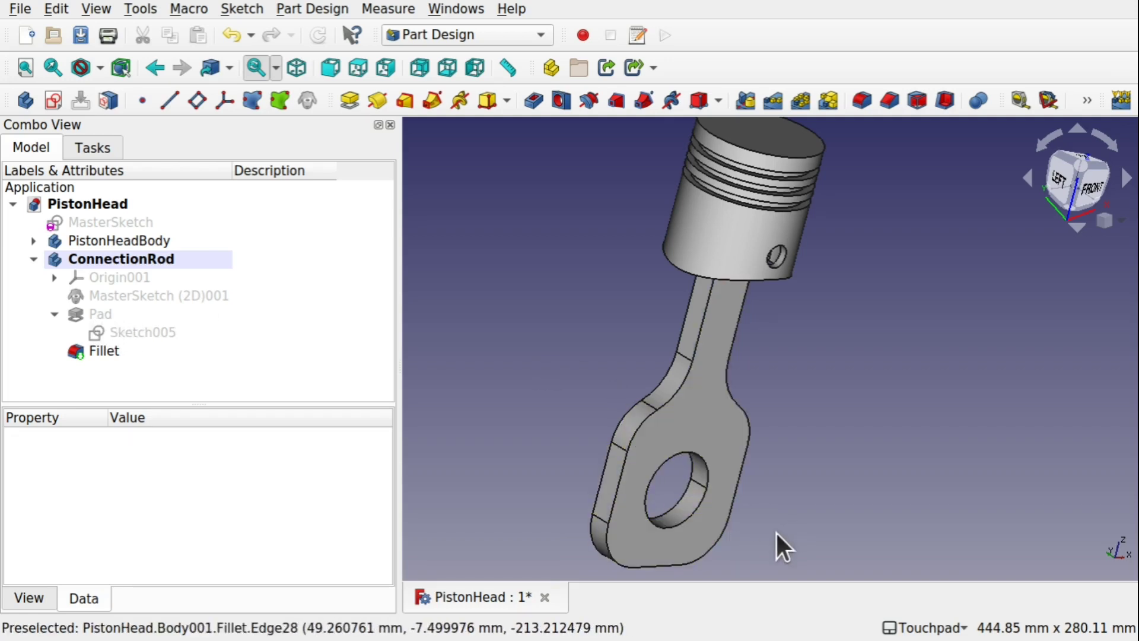
pyautogui.click(134, 327)
pyautogui.doubleClick(135, 328)
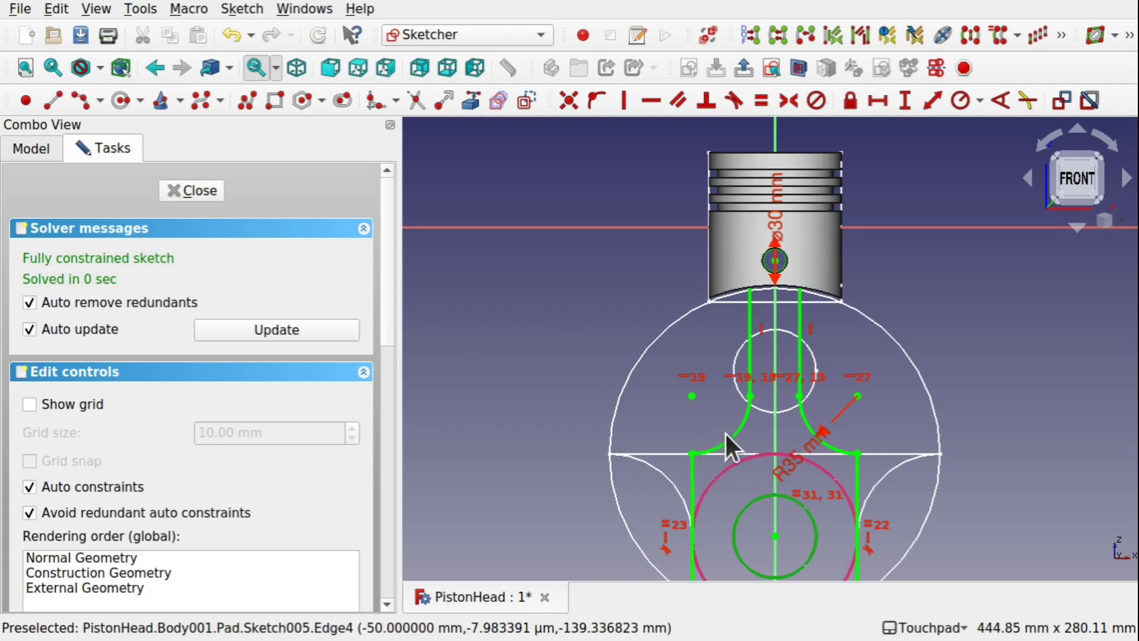
pyautogui.click(187, 188)
pyautogui.moveTo(717, 430)
pyautogui.keyDown('alt'); pyautogui.mouseDown()
pyautogui.moveTo(778, 362)
pyautogui.moveTo(736, 367)
pyautogui.moveTo(755, 383)
pyautogui.moveTo(770, 376)
pyautogui.moveTo(715, 365)
pyautogui.moveTo(814, 465)
pyautogui.mouseUp(); pyautogui.keyUp('alt')
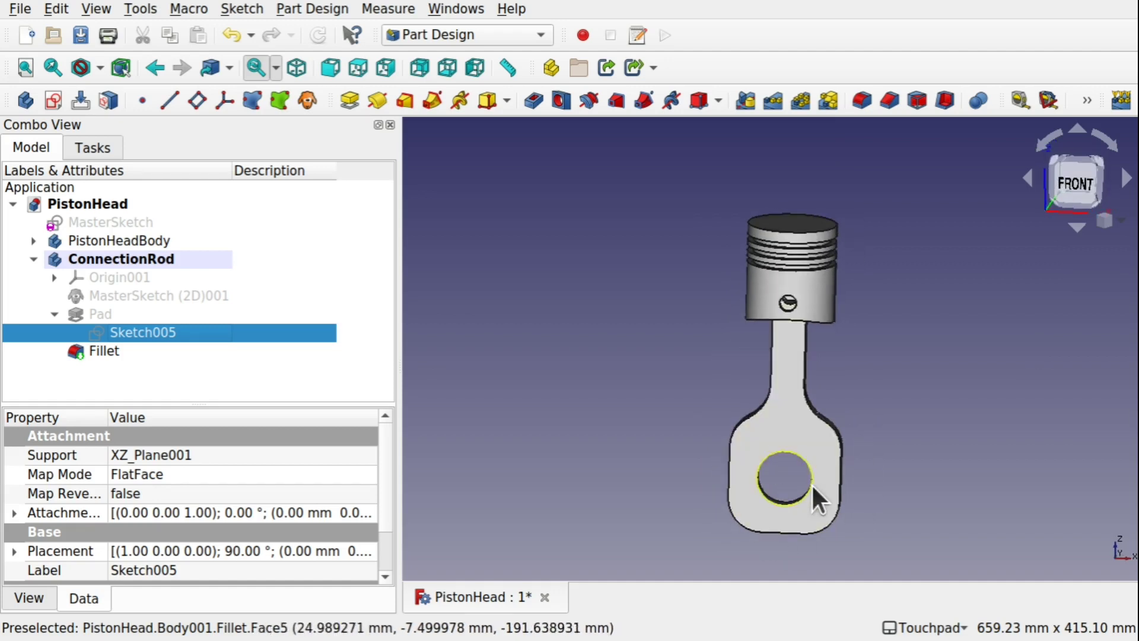
# Step: Edit MasterSketch, set the diameter of the circle for the rod's big-end bore to 60 mm, and examine the updated rod
pyautogui.doubleClick(99, 221)
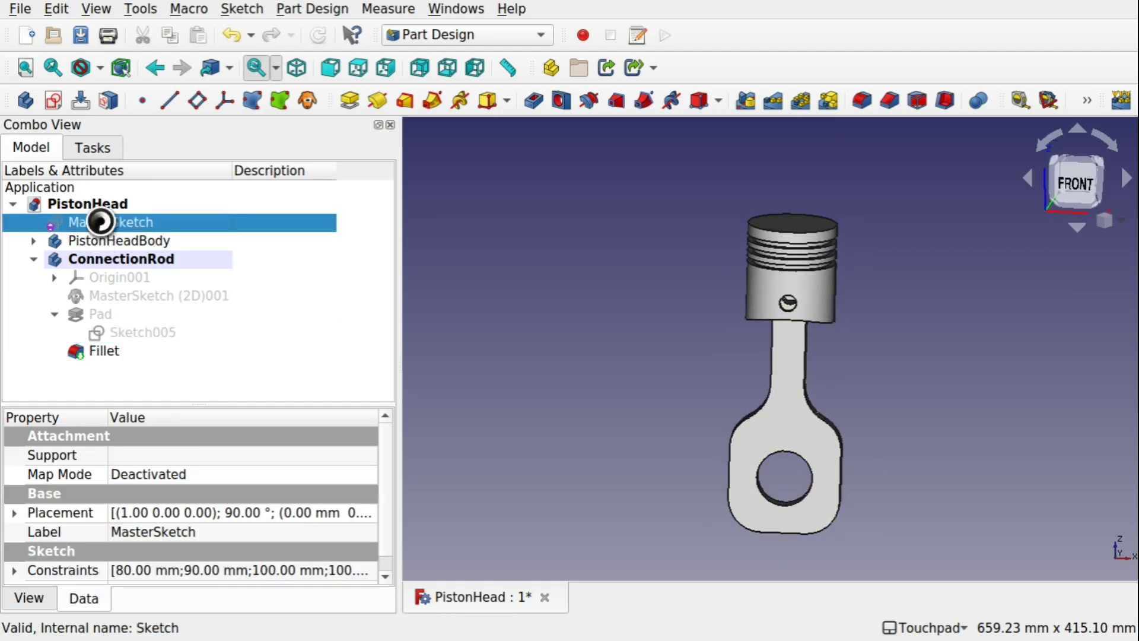
pyautogui.scroll(5, 798, 548)
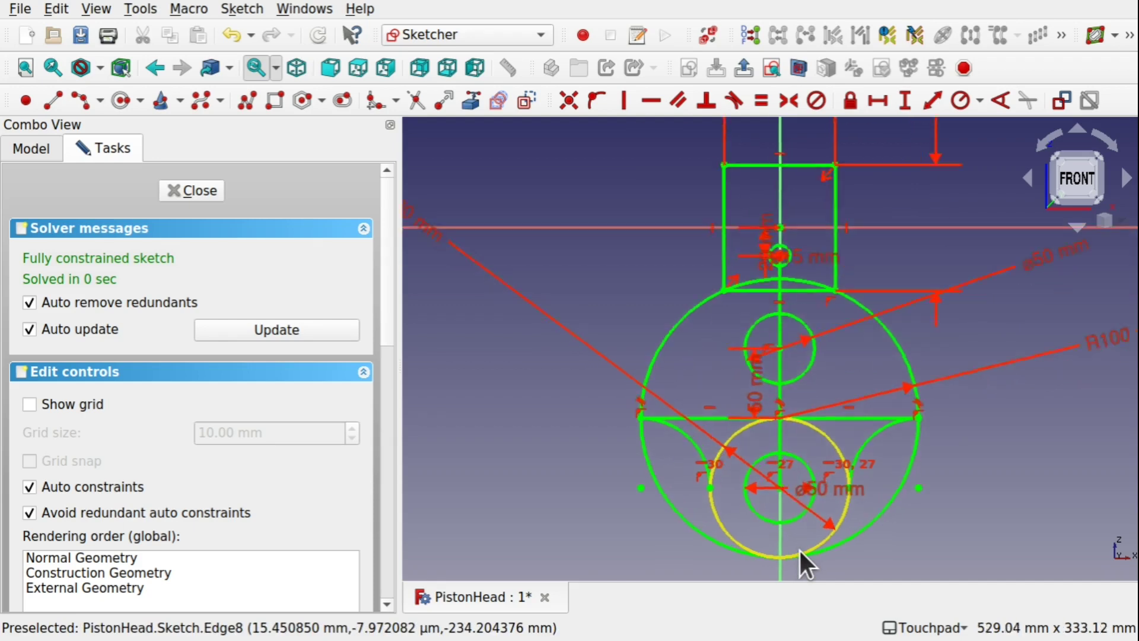
pyautogui.doubleClick(838, 431)
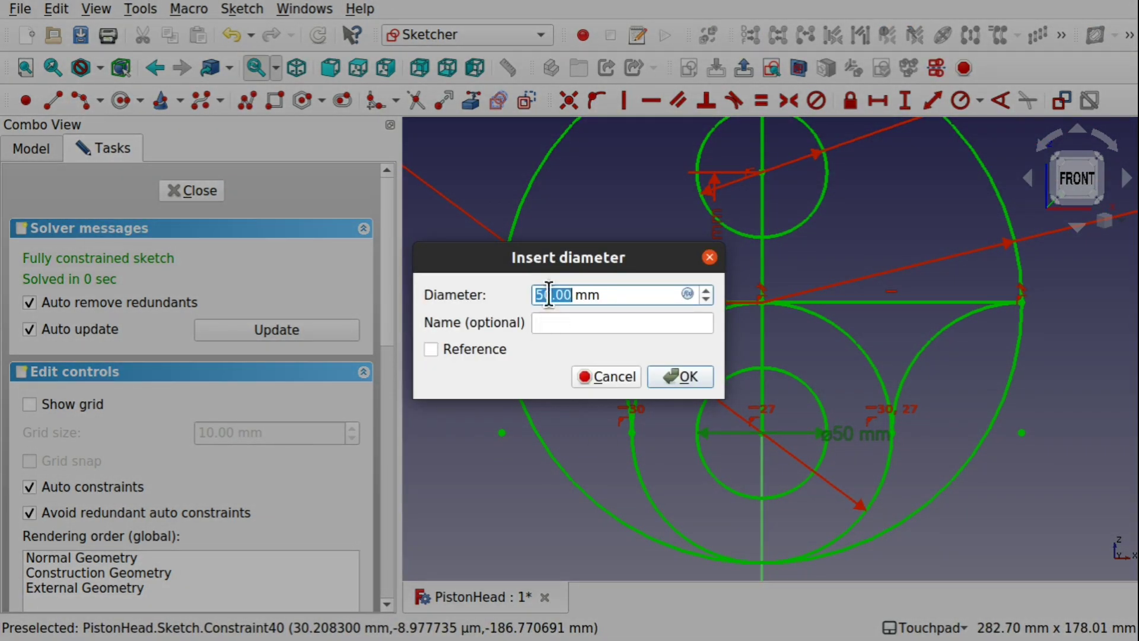
pyautogui.moveTo(551, 295); pyautogui.dragTo(536, 293)
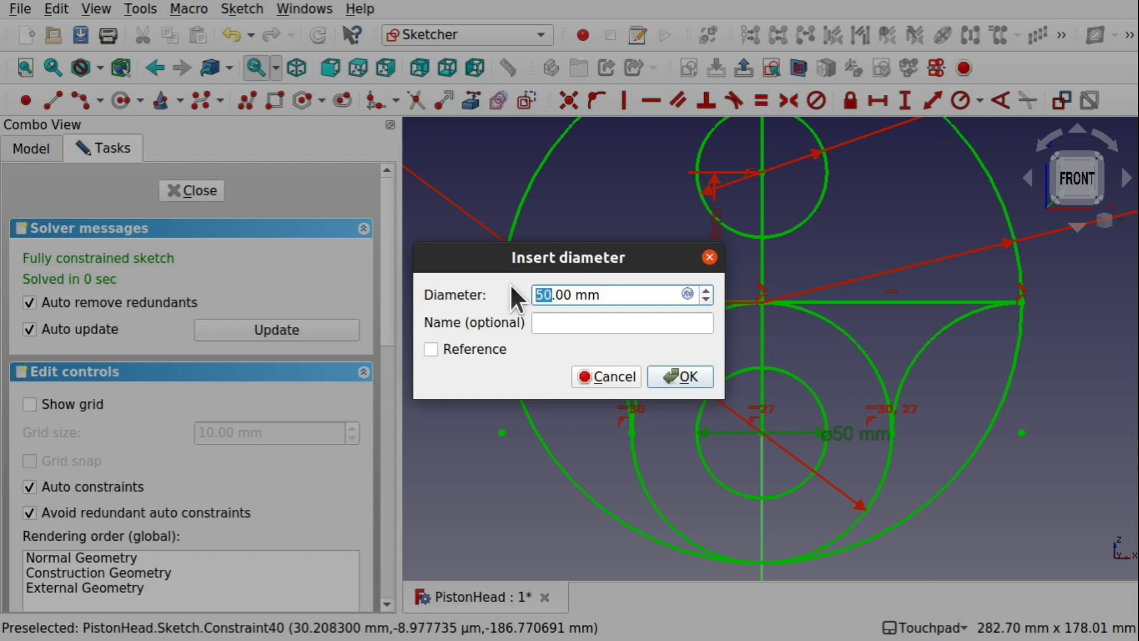
pyautogui.write('60')
pyautogui.press('Return')
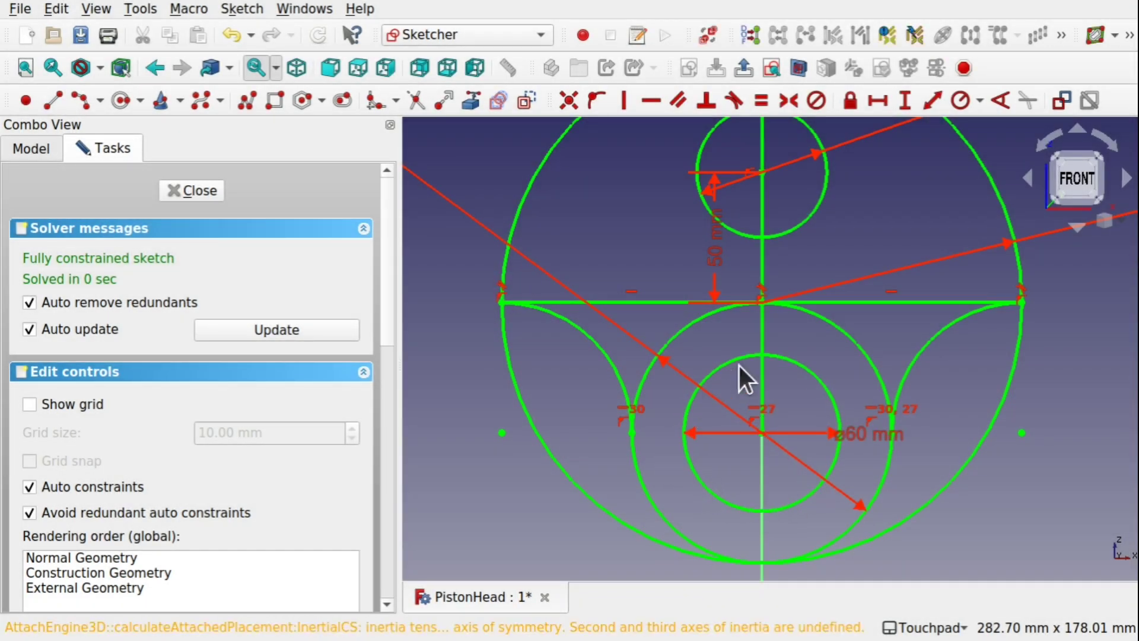
pyautogui.click(194, 198)
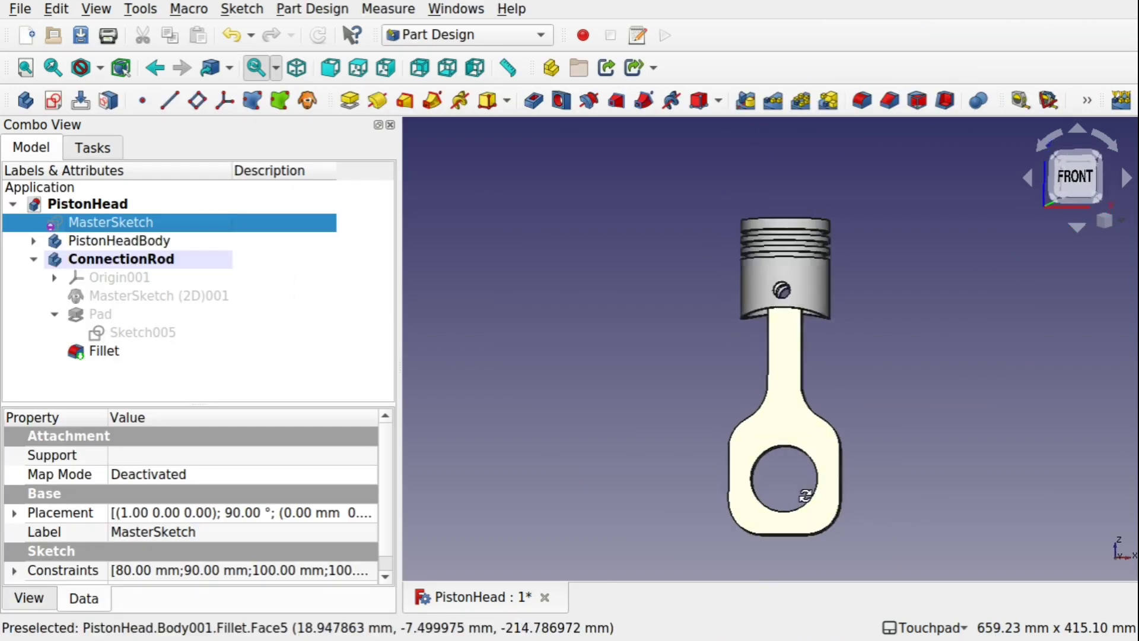
pyautogui.scroll(3, 798, 499)
pyautogui.scroll(1, 799, 499)
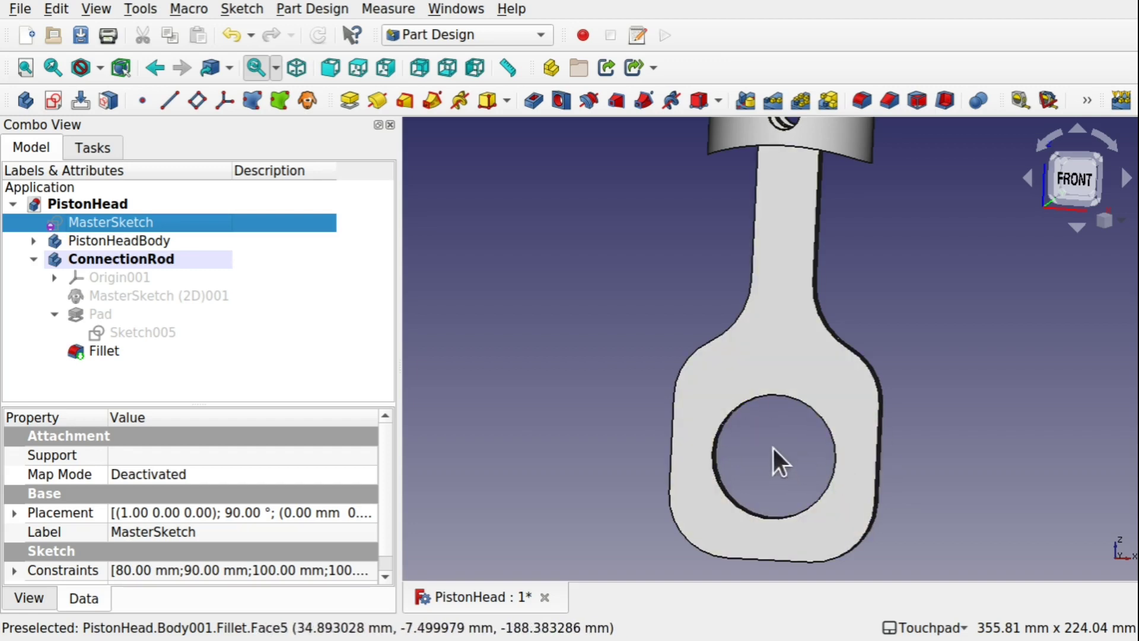
pyautogui.doubleClick(104, 349)
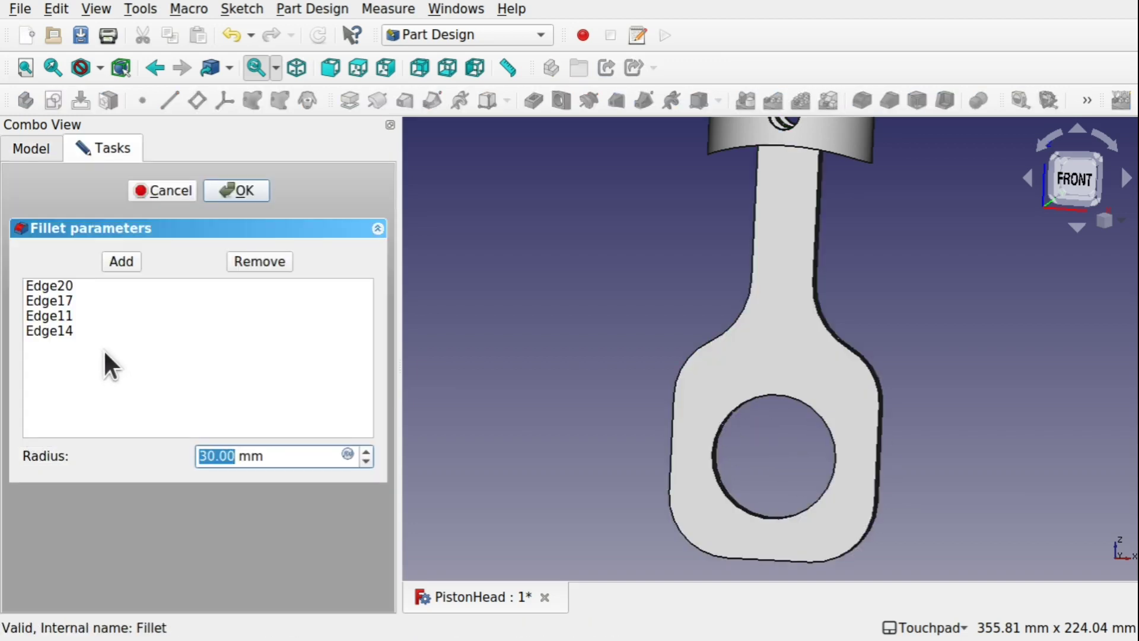
pyautogui.click(173, 193)
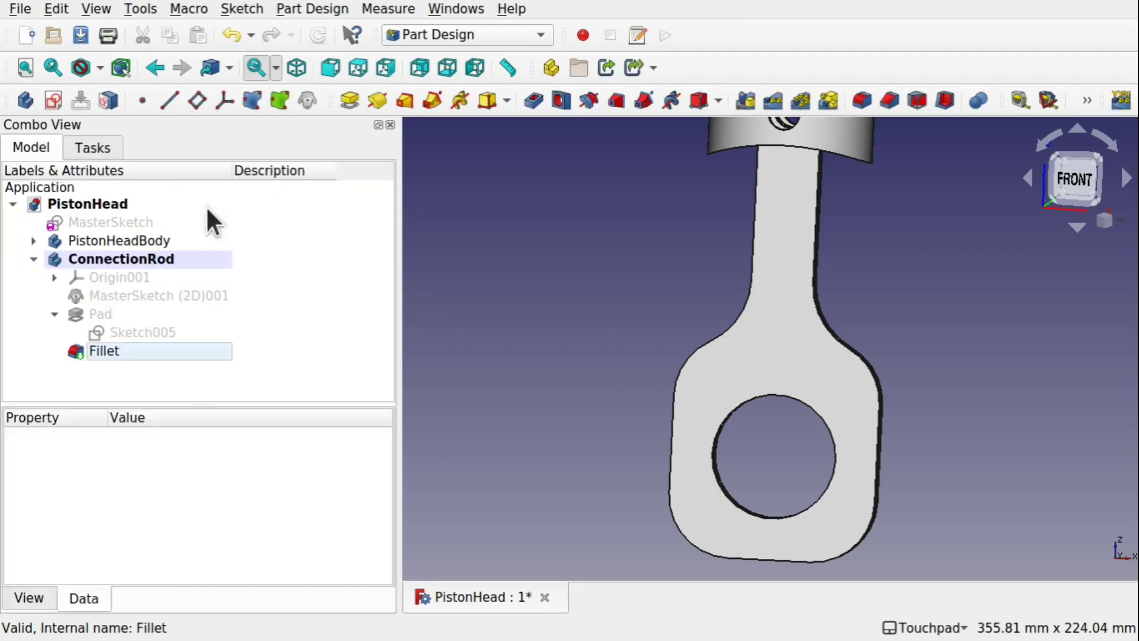
pyautogui.click(110, 313)
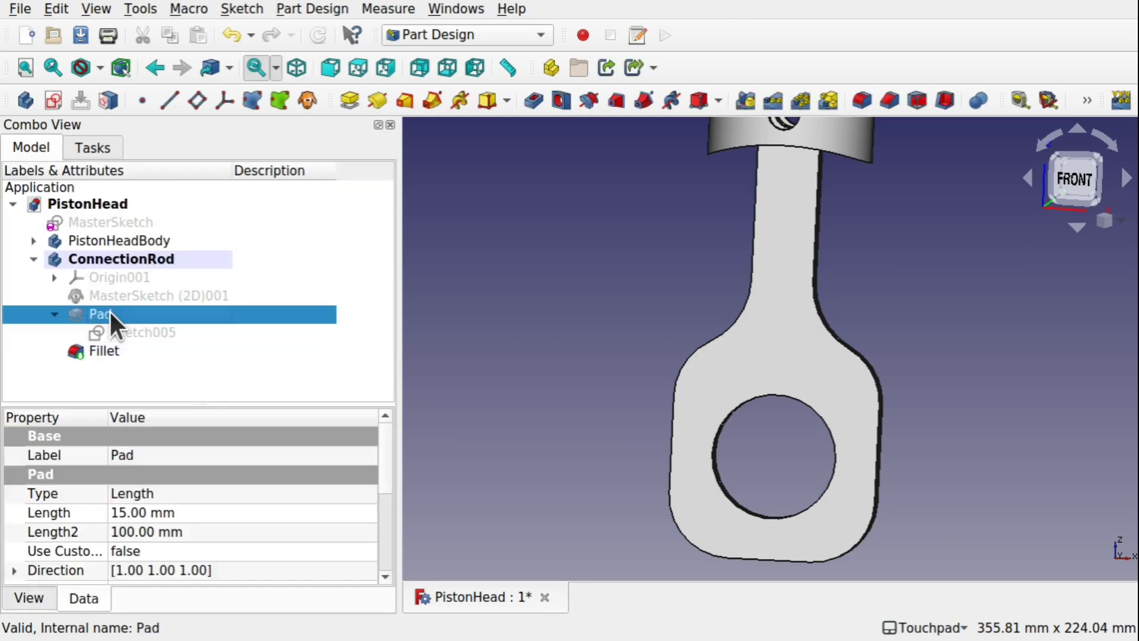
# Step: Set the big-end bore circle's diameter to 70 mm in MasterSketch, then leave the sketch and examine the rod
pyautogui.doubleClick(89, 221)
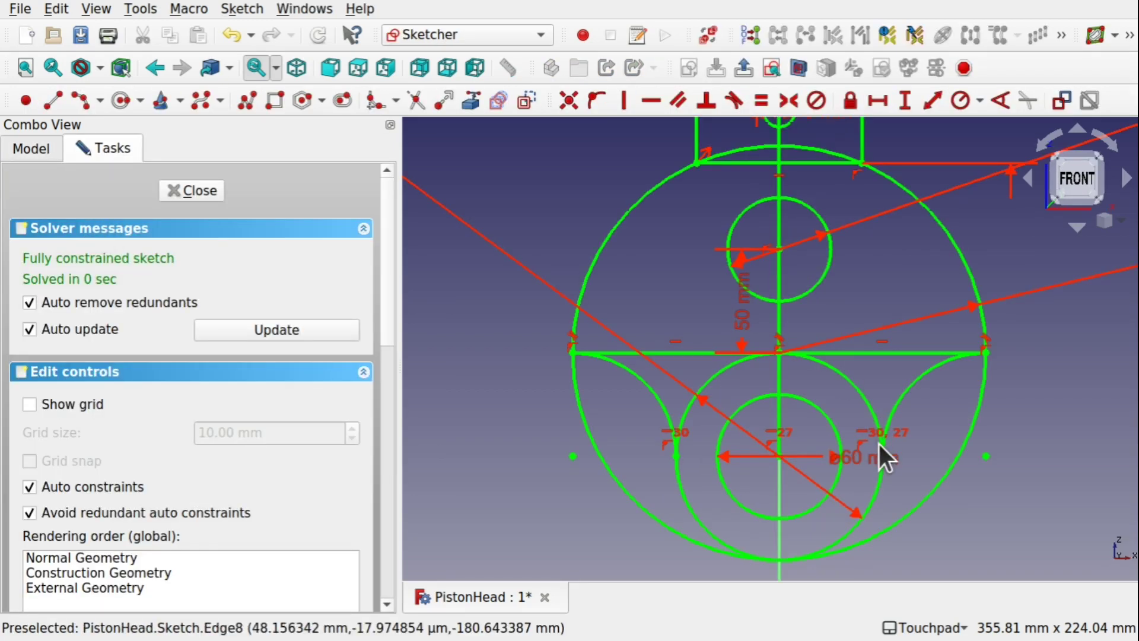
pyautogui.doubleClick(852, 457)
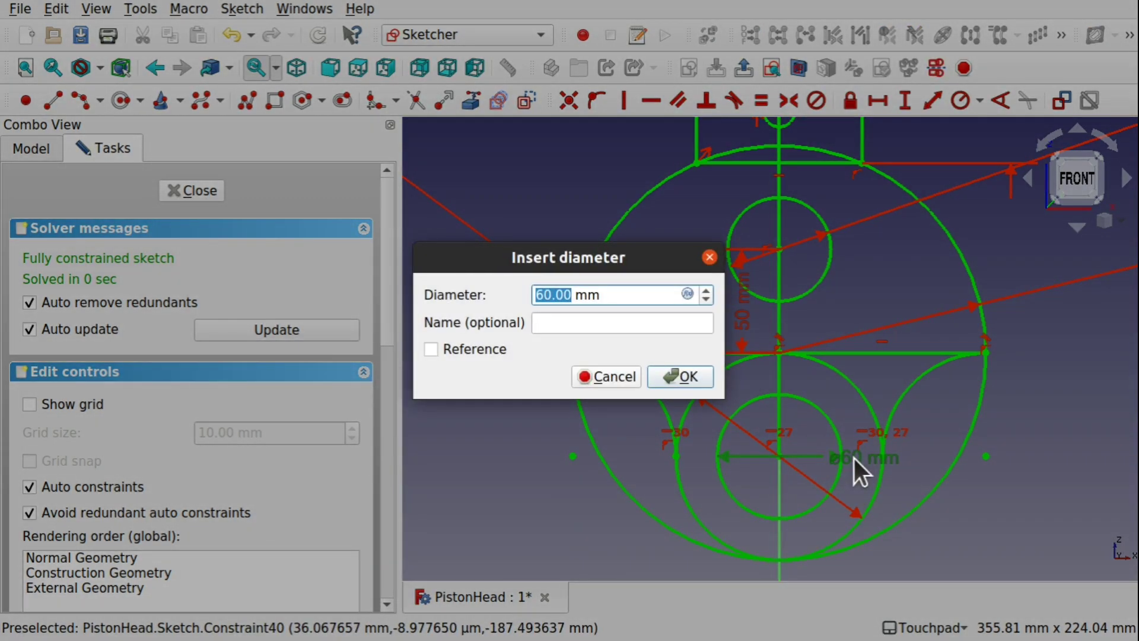
pyautogui.write('70')
pyautogui.press('Return')
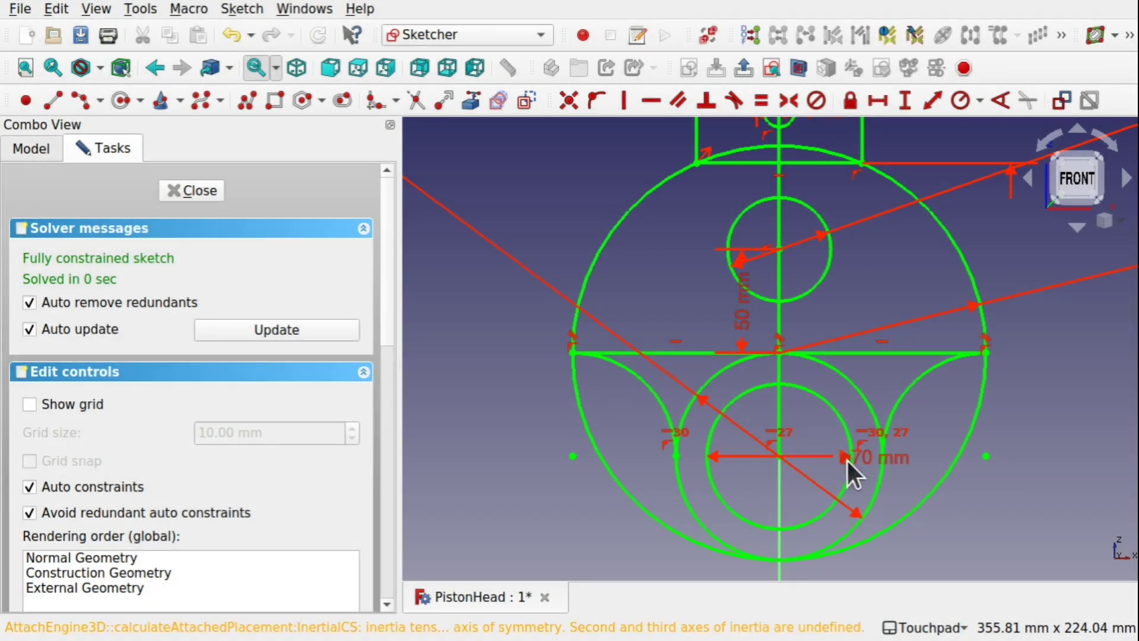
pyautogui.click(194, 199)
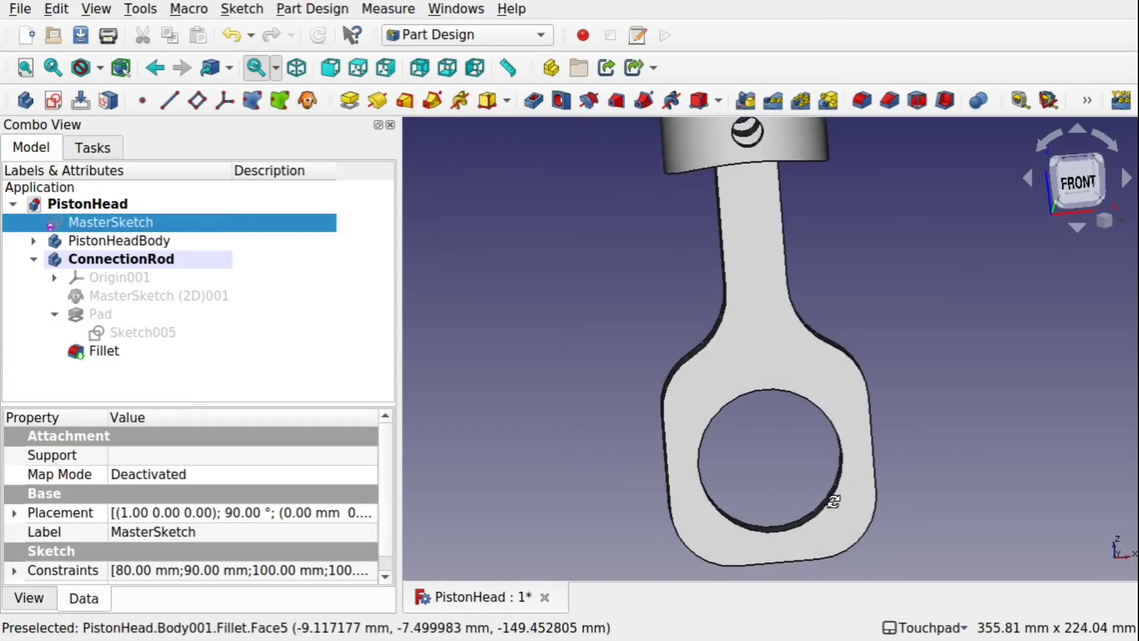
pyautogui.keyDown('alt'); pyautogui.moveTo(764, 447); pyautogui.dragTo(682, 401); pyautogui.keyUp('alt')
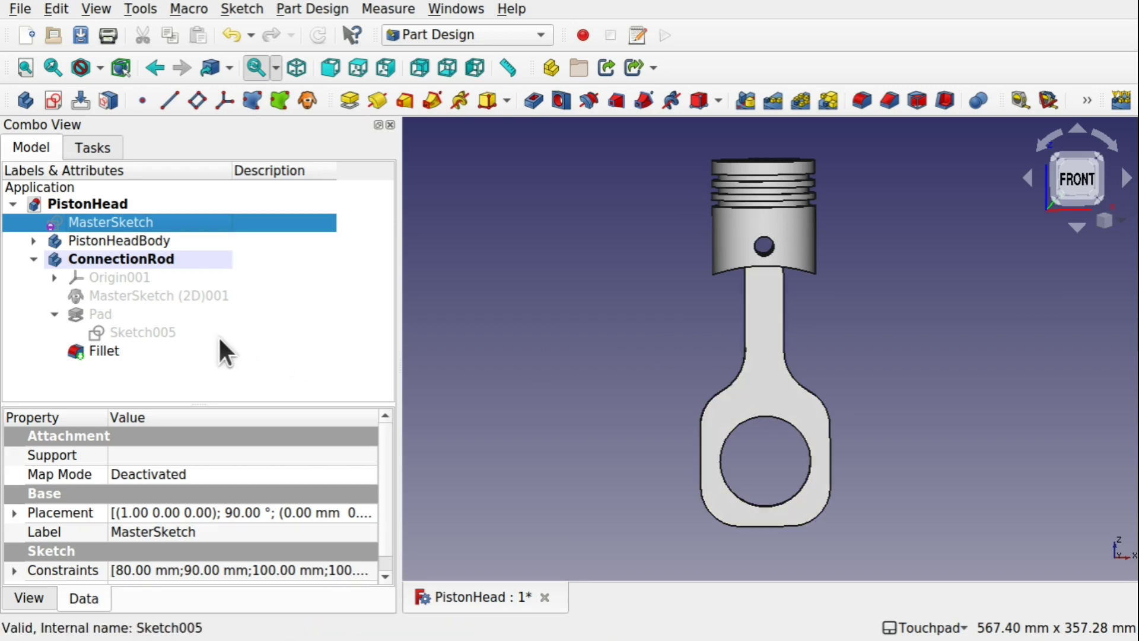
# Step: Edit the pad's Sketch005 and draw a vertical slot of about 7 mm radius centred on the vertical axis inside the rod's shank
pyautogui.click(139, 334)
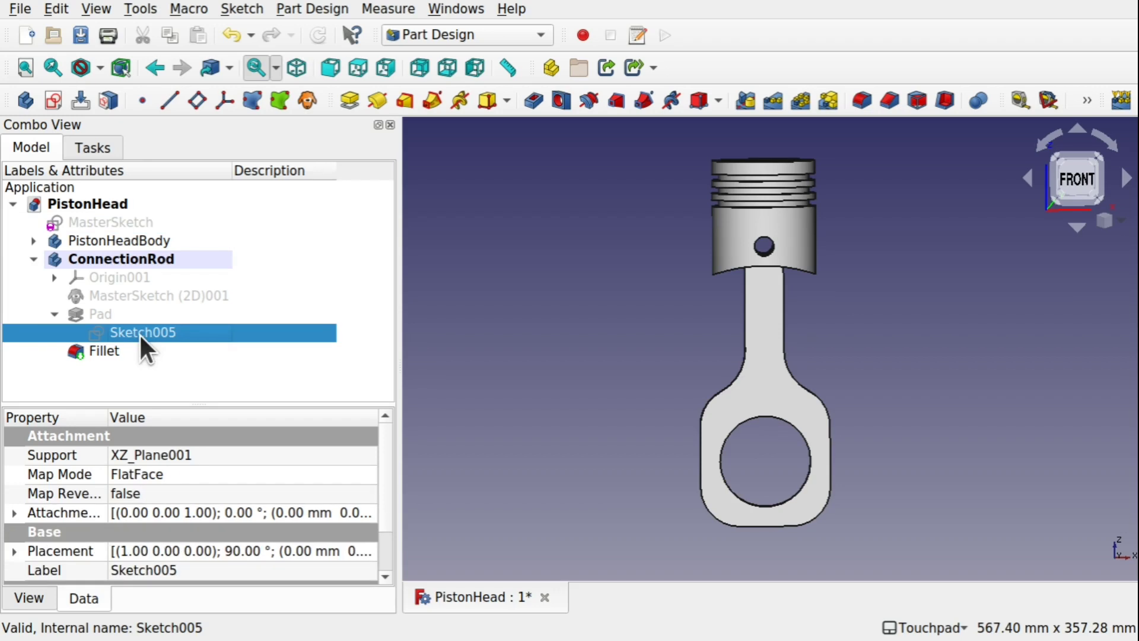
pyautogui.doubleClick(139, 333)
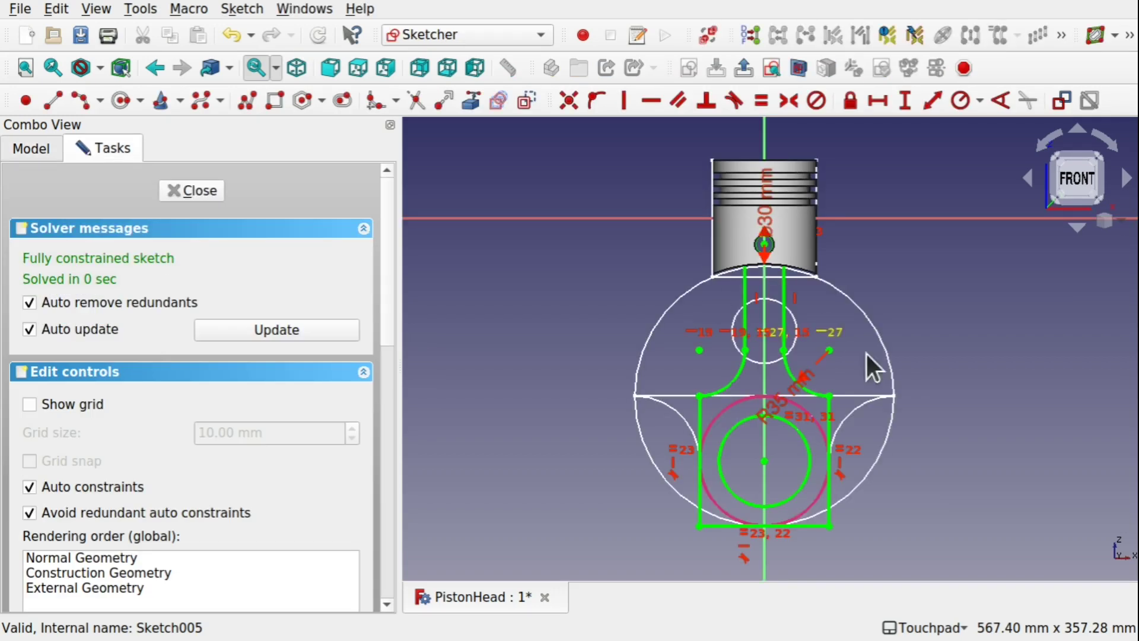
pyautogui.scroll(5, 753, 319)
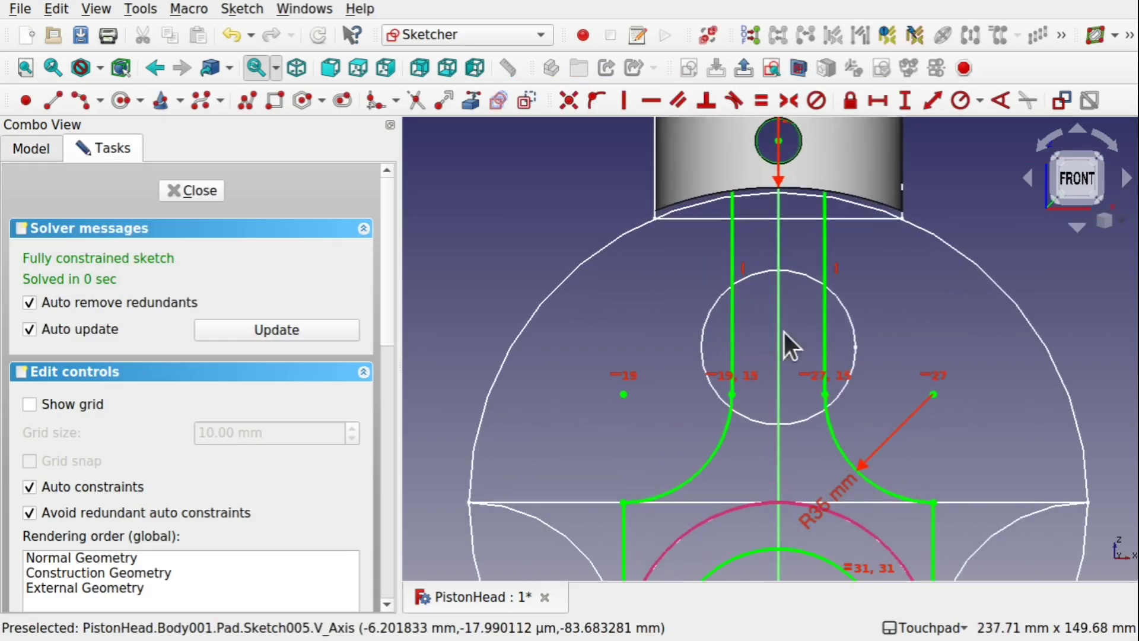
pyautogui.moveTo(786, 347)
pyautogui.keyDown('alt'); pyautogui.mouseDown()
pyautogui.moveTo(786, 279)
pyautogui.moveTo(790, 318)
pyautogui.moveTo(782, 297)
pyautogui.mouseUp(); pyautogui.keyUp('alt')
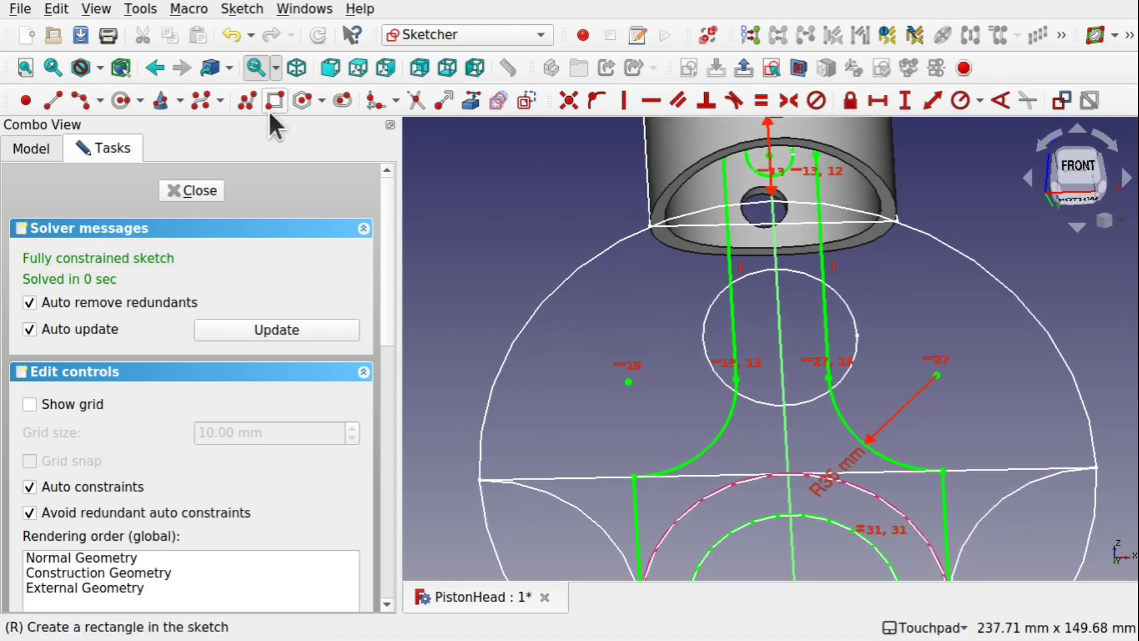
pyautogui.click(341, 100)
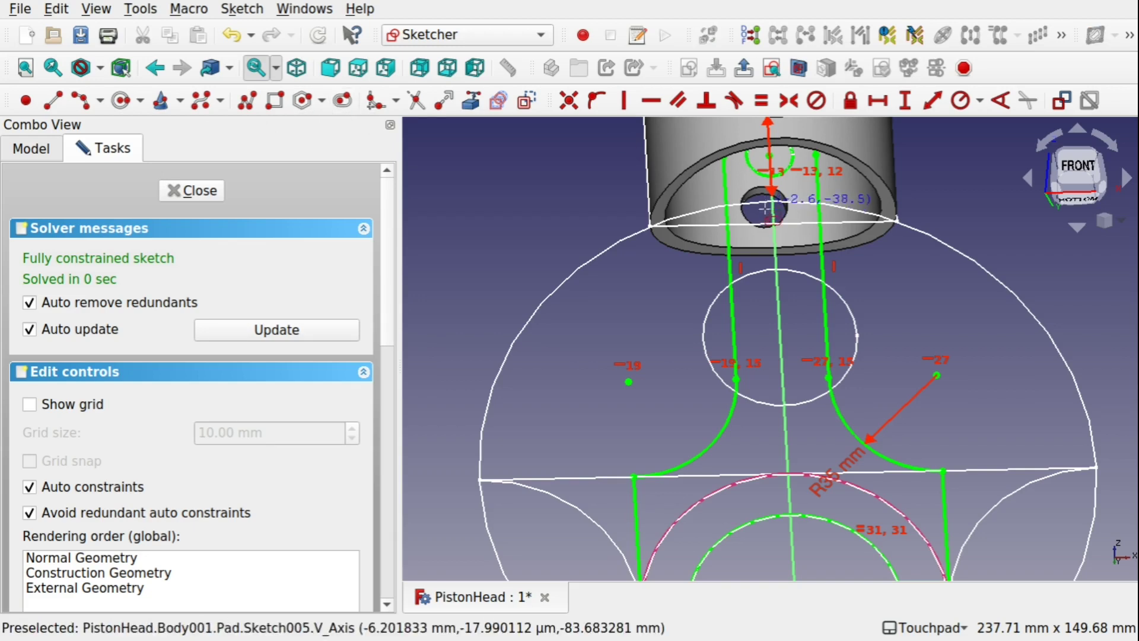
pyautogui.click(773, 234)
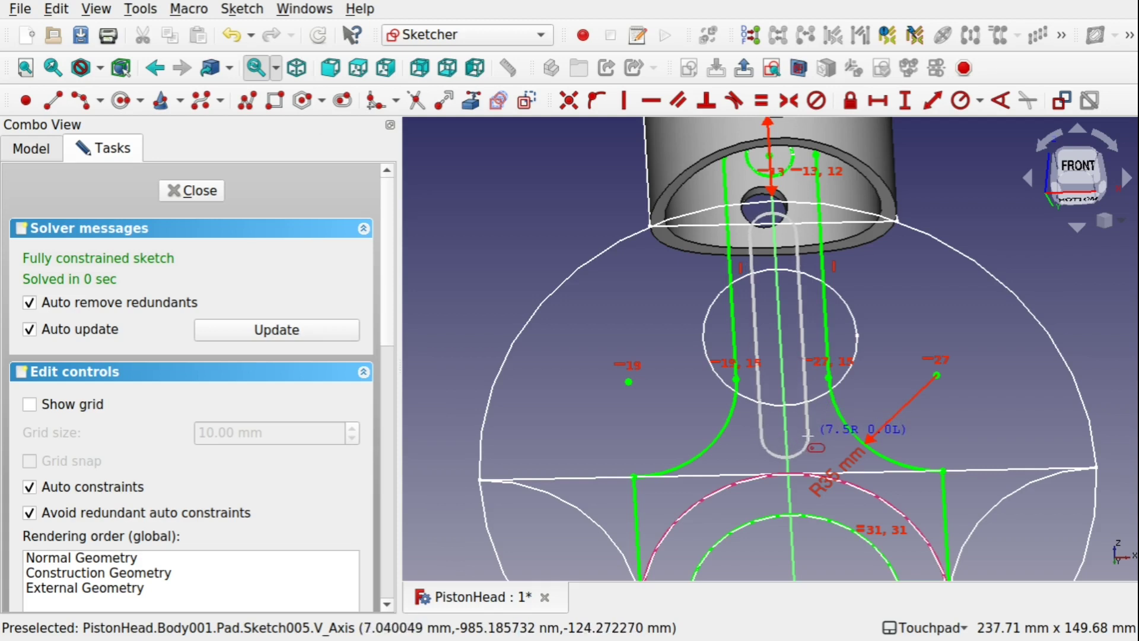
pyautogui.click(808, 436)
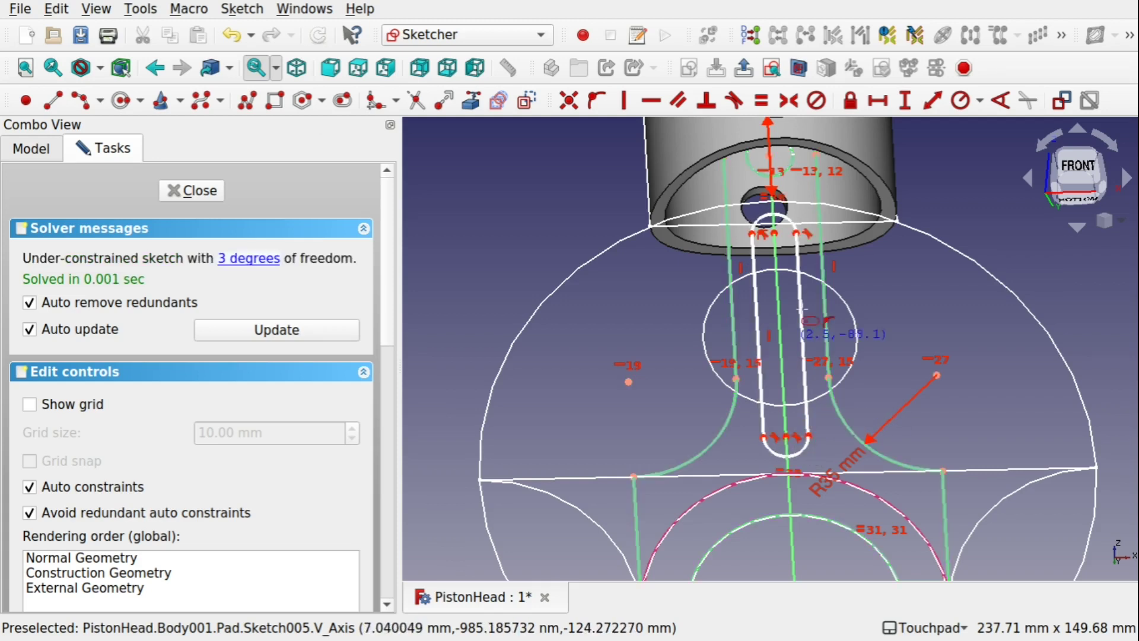
pyautogui.press('1')
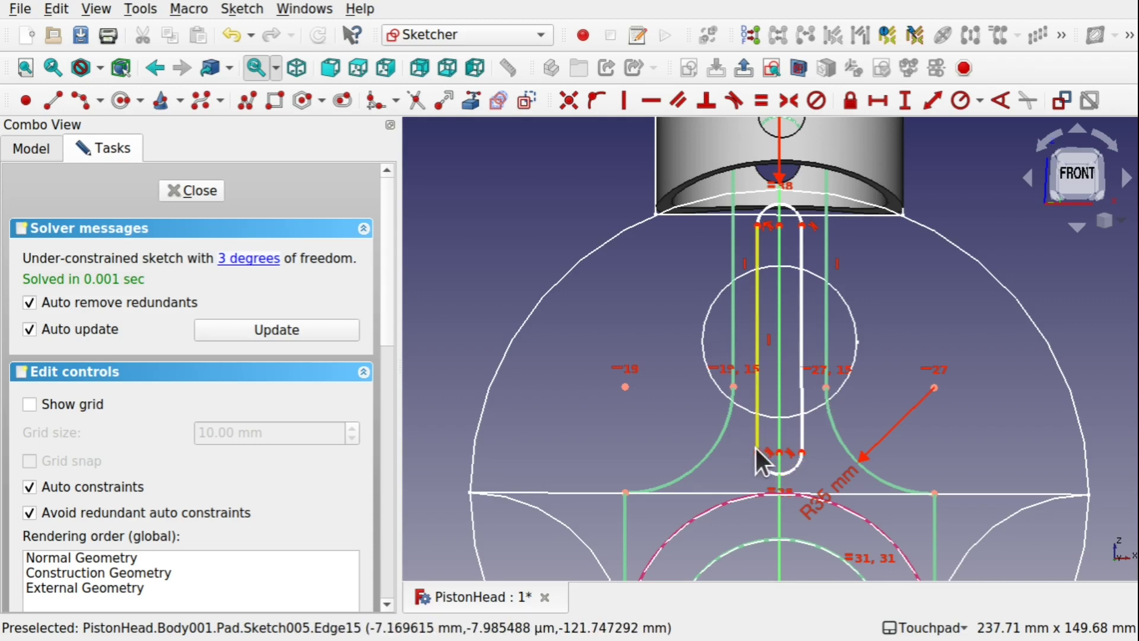
# Step: Shorten the slot from below, constrain its lower arc endpoint horizontally level with the shank's fillet start, and widen it to about 7.5 mm radius
pyautogui.scroll(3, 756, 451)
pyautogui.moveTo(802, 453); pyautogui.dragTo(800, 332)
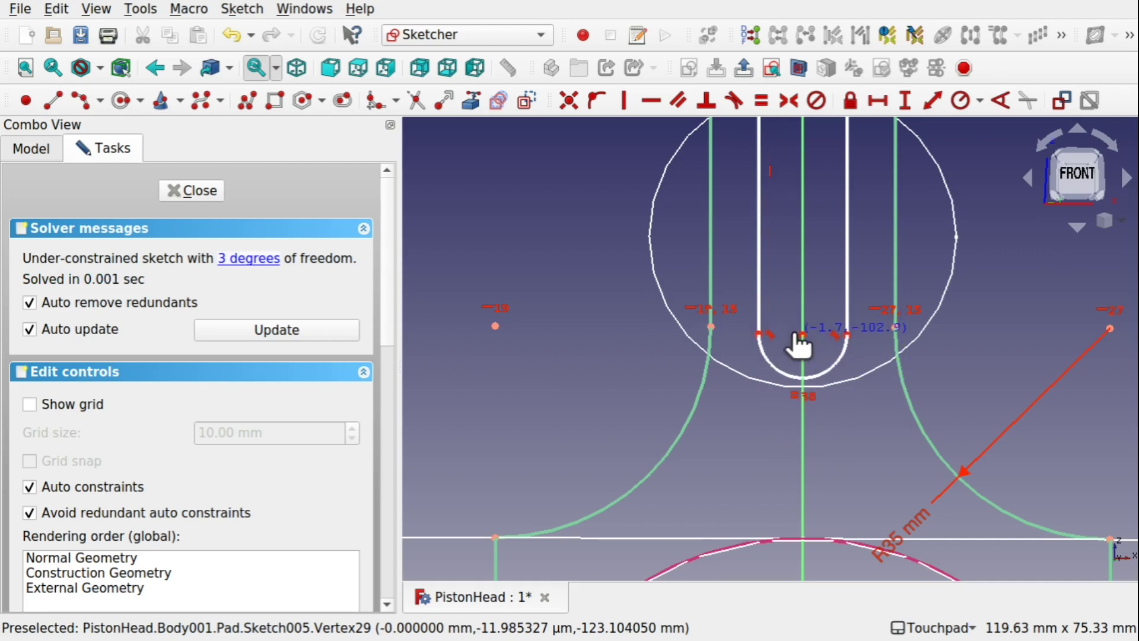
pyautogui.click(710, 326)
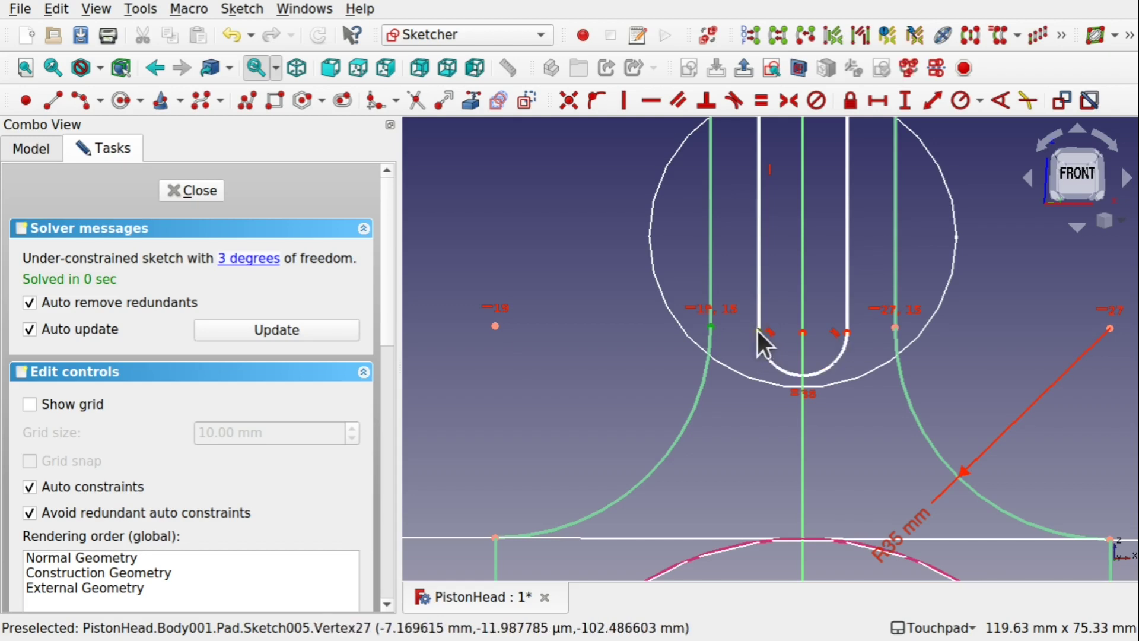
pyautogui.click(648, 99)
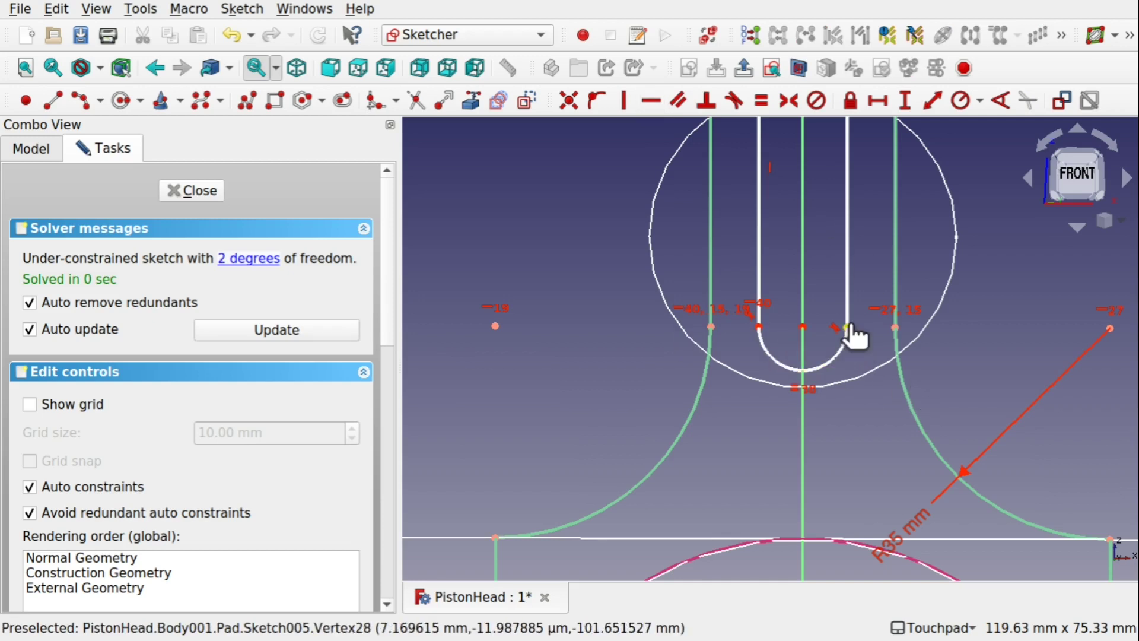
pyautogui.moveTo(848, 326); pyautogui.dragTo(844, 157)
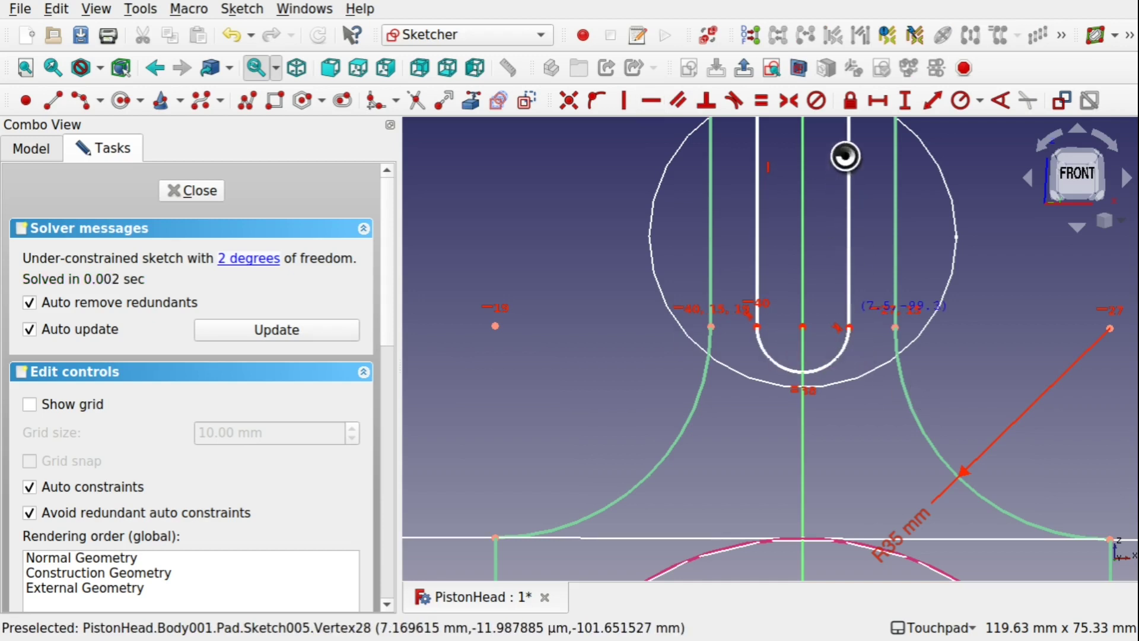
# Step: Widen the slot along the rod's shank slightly and constrain its upper arc to a radius of 8 mm
pyautogui.scroll(-2, 816, 227)
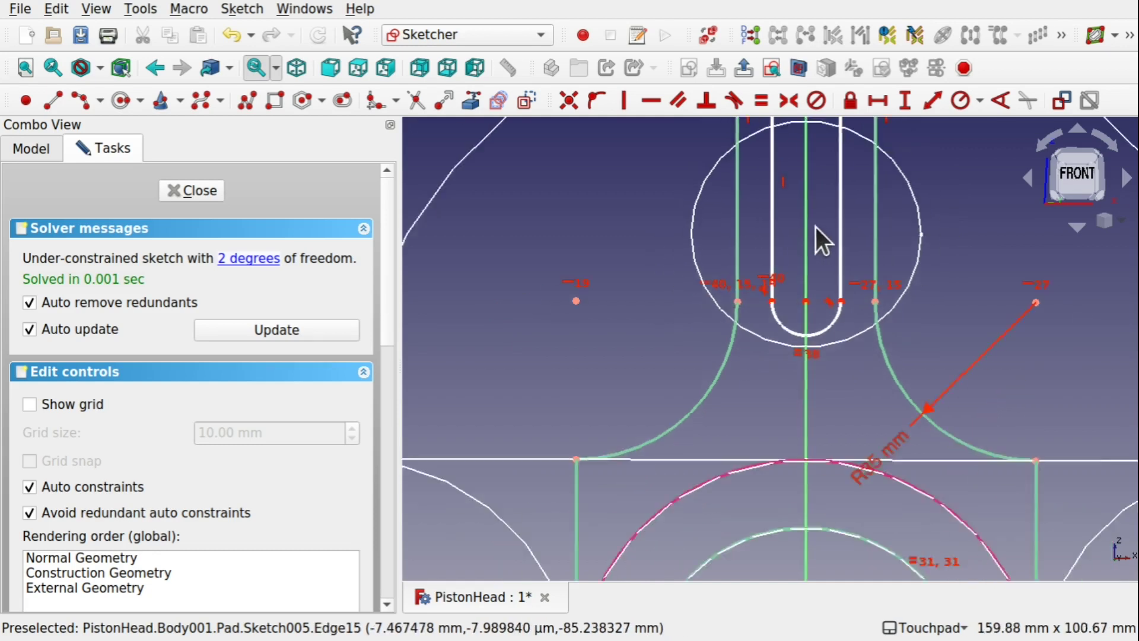
pyautogui.scroll(-3, 816, 227)
pyautogui.scroll(-1, 816, 226)
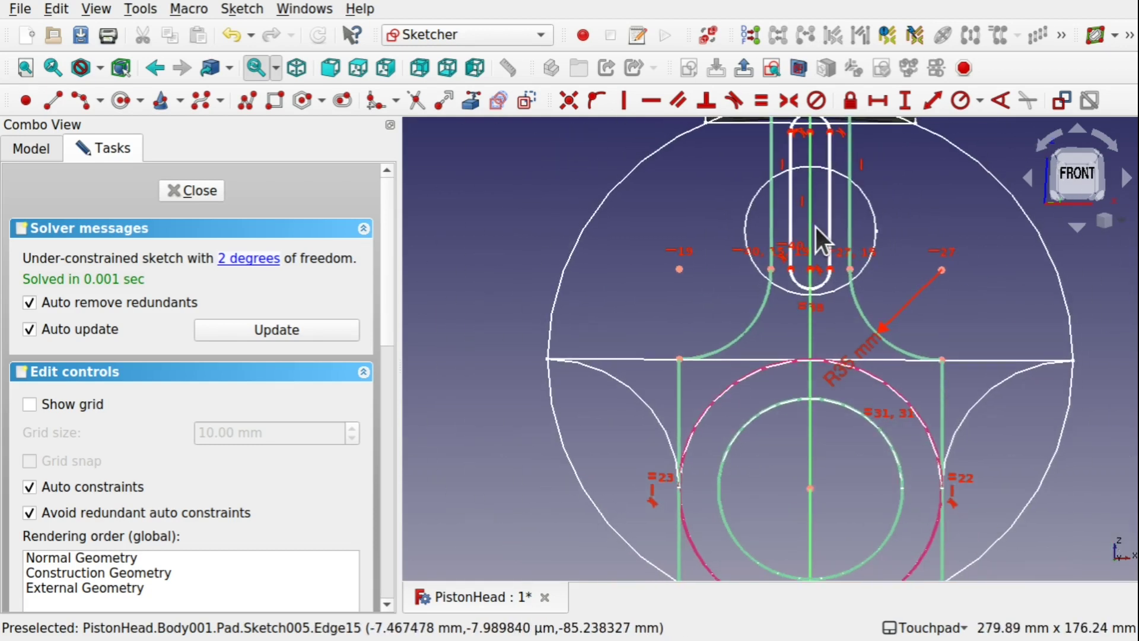
pyautogui.moveTo(816, 227); pyautogui.dragTo(793, 293, button='middle')
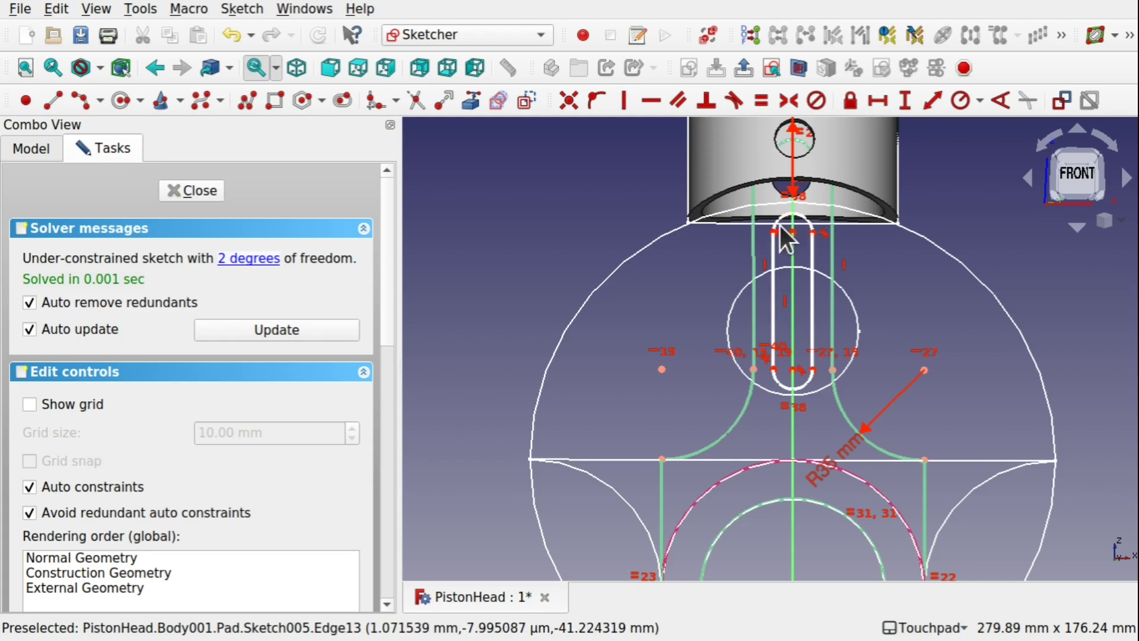
pyautogui.scroll(6, 781, 228)
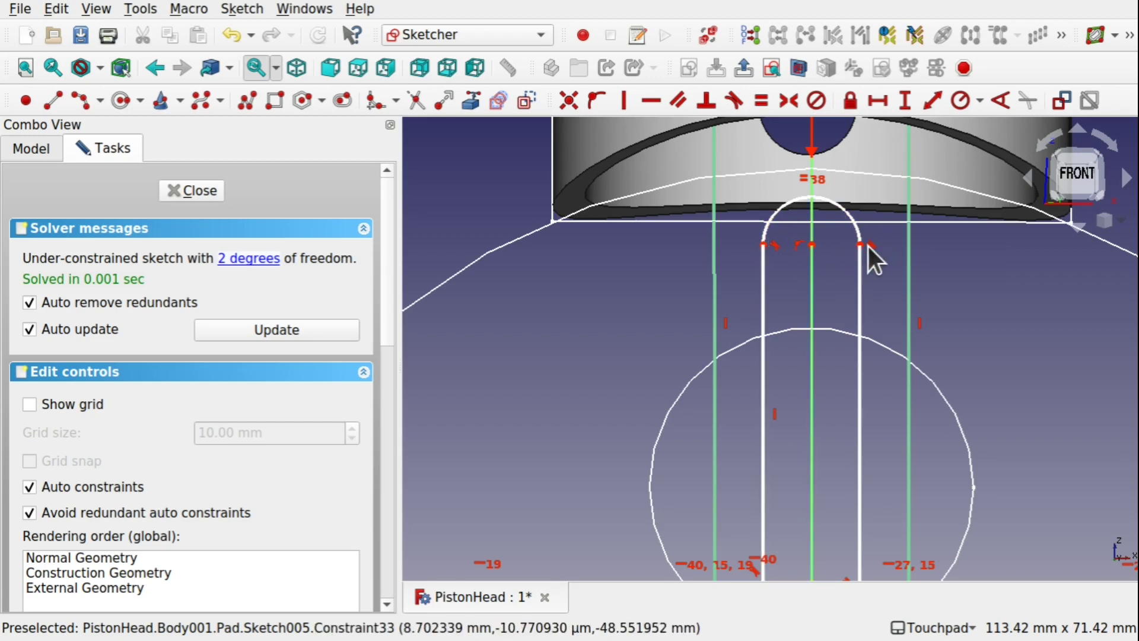
pyautogui.scroll(-3, 832, 365)
pyautogui.scroll(1, 833, 366)
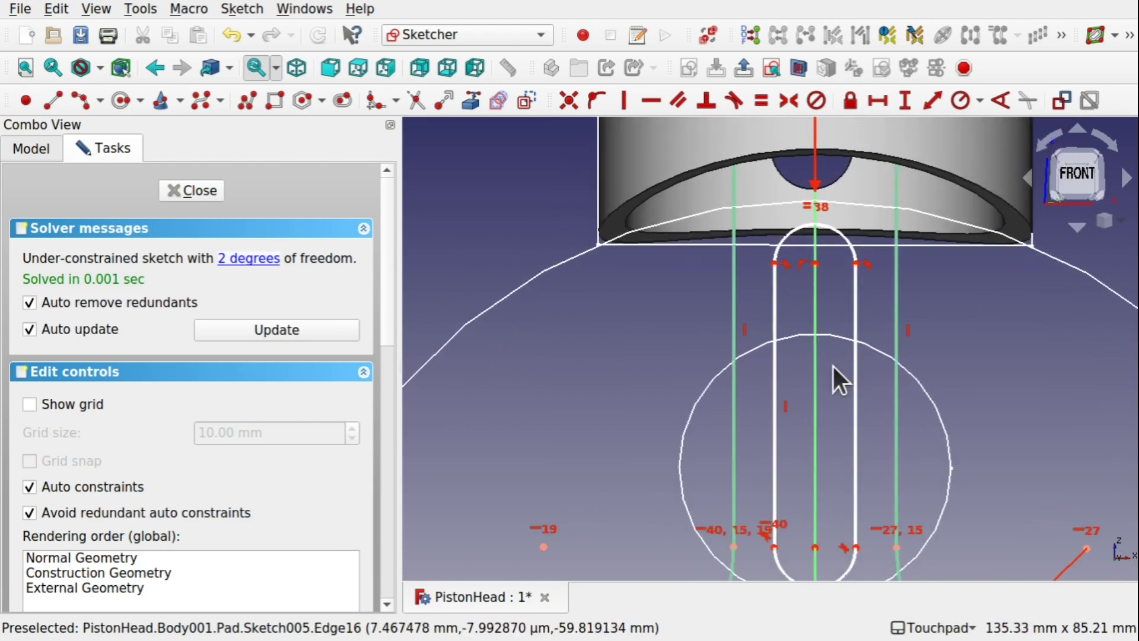
pyautogui.scroll(-2, 833, 365)
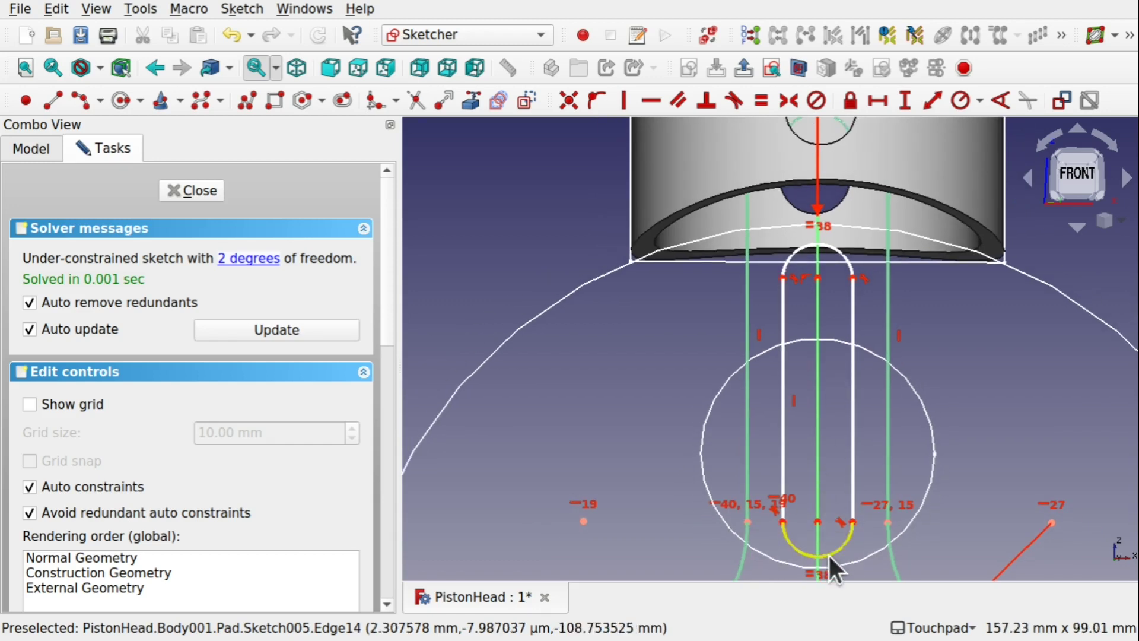
pyautogui.moveTo(853, 478)
pyautogui.mouseDown()
pyautogui.moveTo(843, 478)
pyautogui.moveTo(855, 479)
pyautogui.mouseUp()
pyautogui.moveTo(819, 284); pyautogui.dragTo(849, 265)
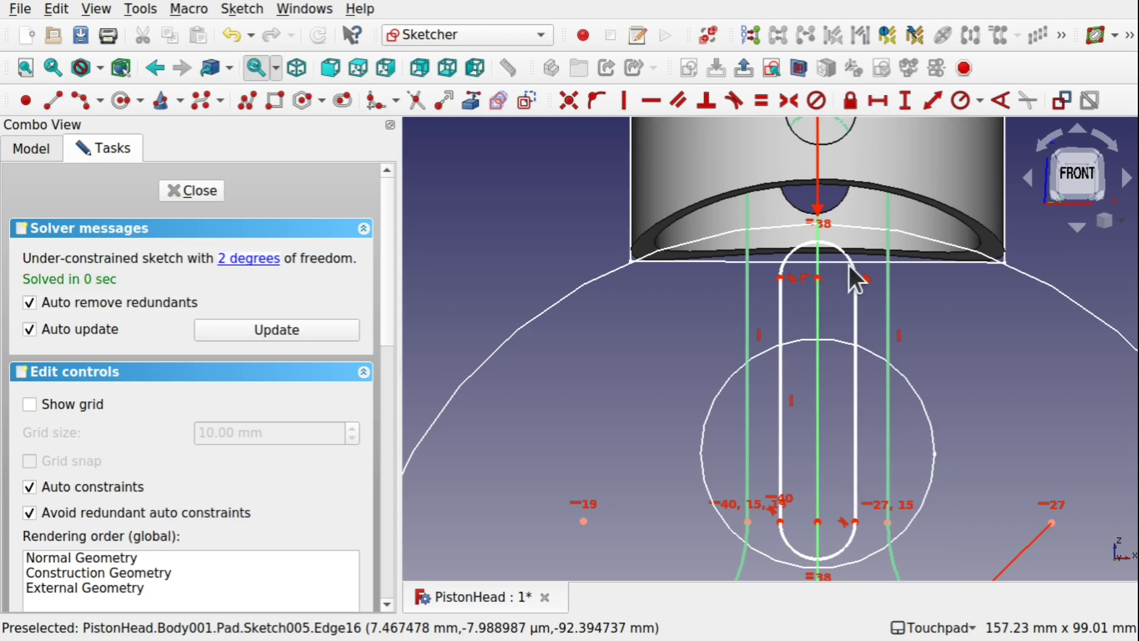
pyautogui.click(963, 101)
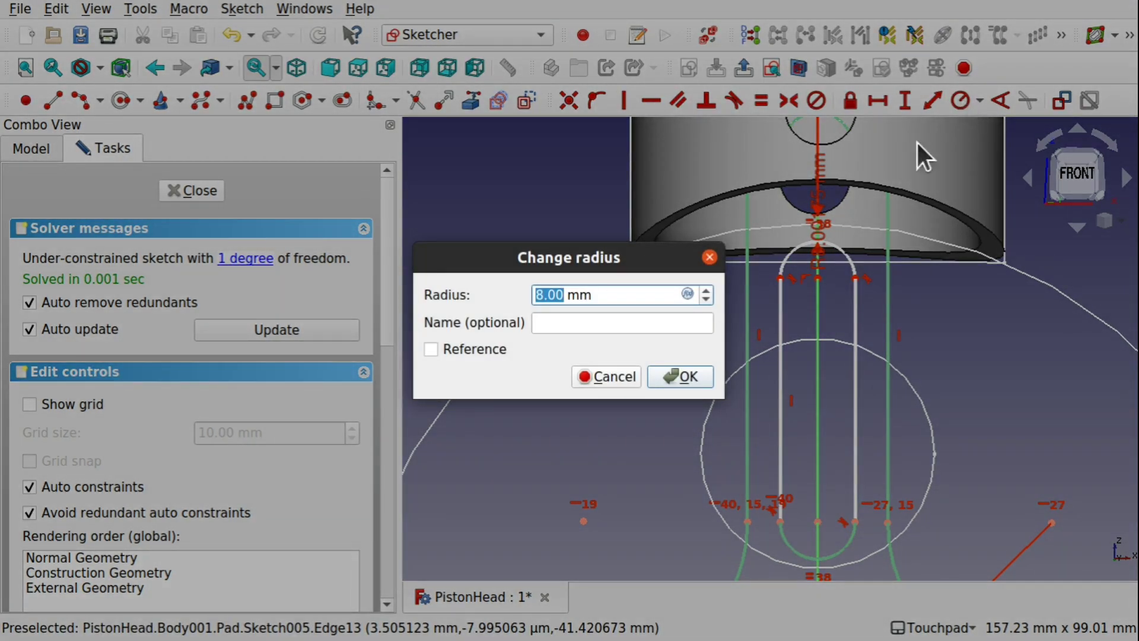
pyautogui.click(682, 374)
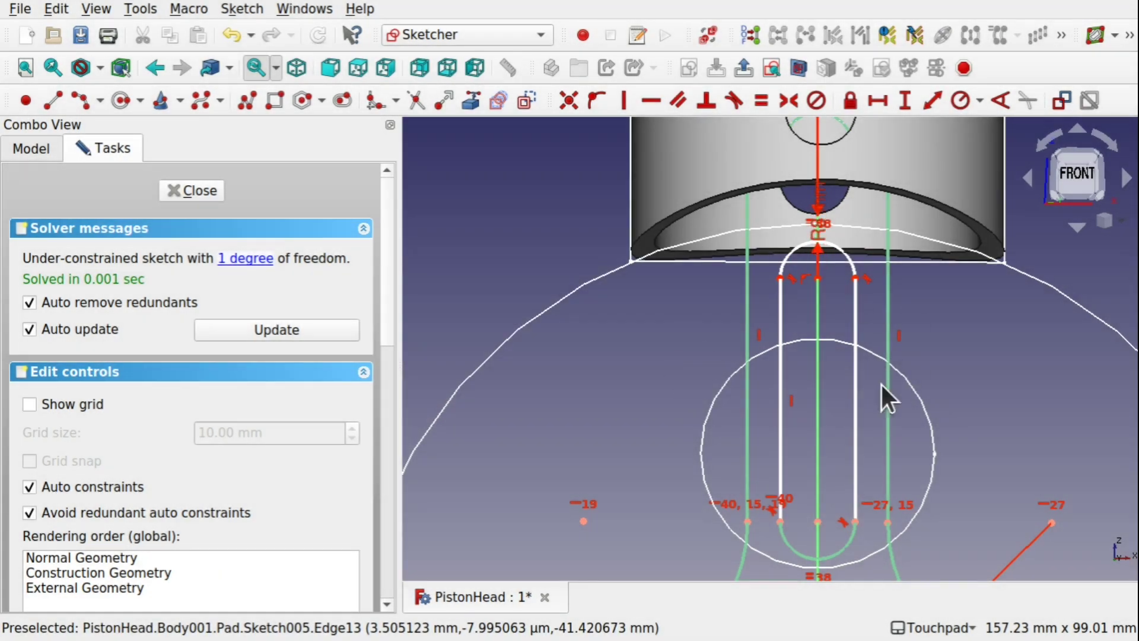
# Step: Adjust the slot's length by moving its upper arc centre about level with the piston skirt's lower edge
pyautogui.moveTo(853, 369); pyautogui.dragTo(854, 339)
pyautogui.moveTo(821, 333); pyautogui.dragTo(854, 291, button='middle')
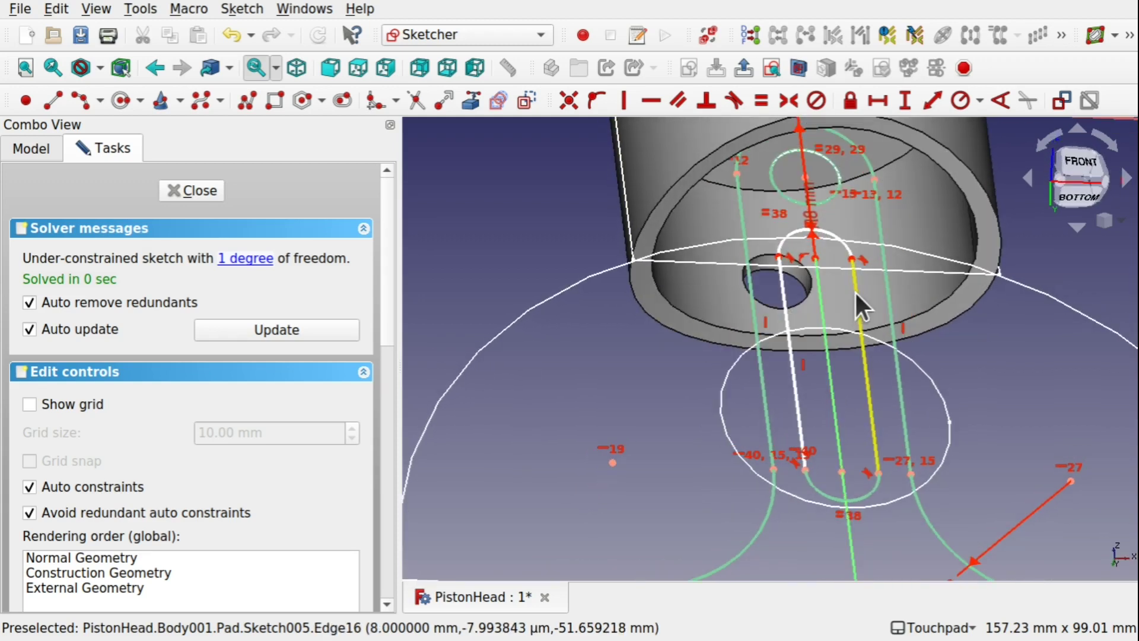
pyautogui.moveTo(863, 296); pyautogui.dragTo(849, 297)
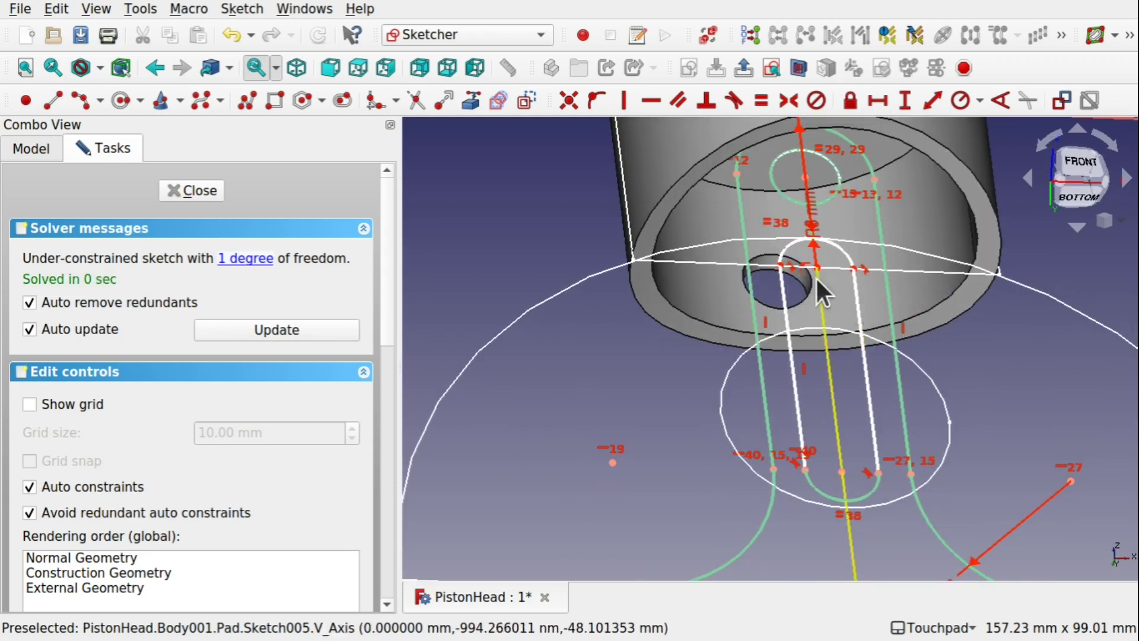
pyautogui.scroll(2, 818, 272)
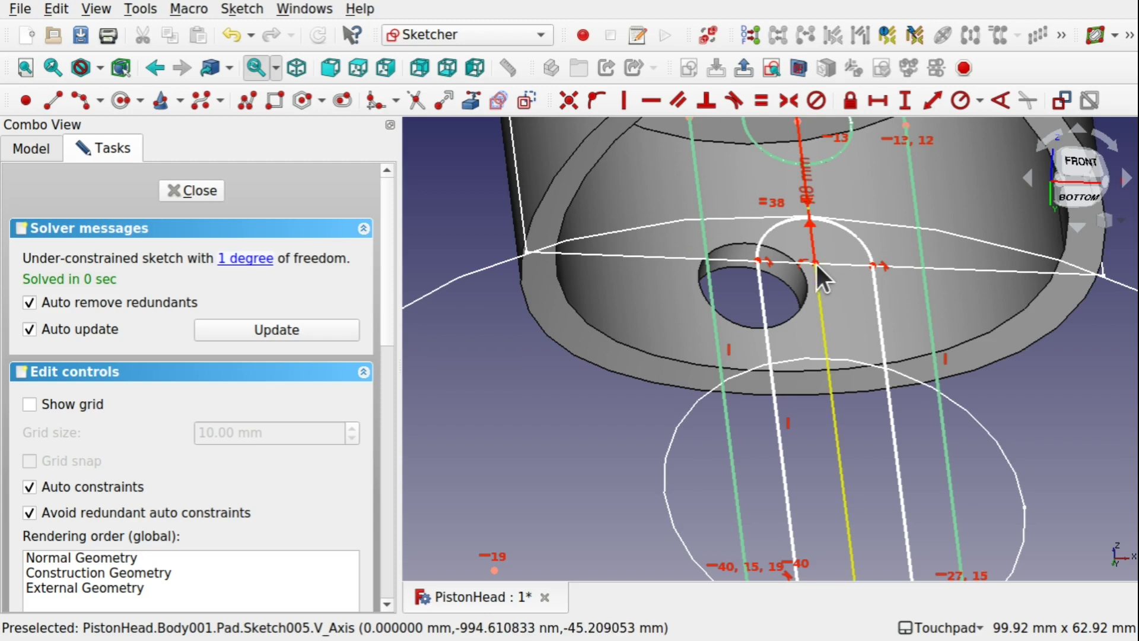
# Step: Hide the MasterSketch (2D)001 clone and the PistonHeadBody to clear the view around the connecting rod sketch
pyautogui.click(42, 153)
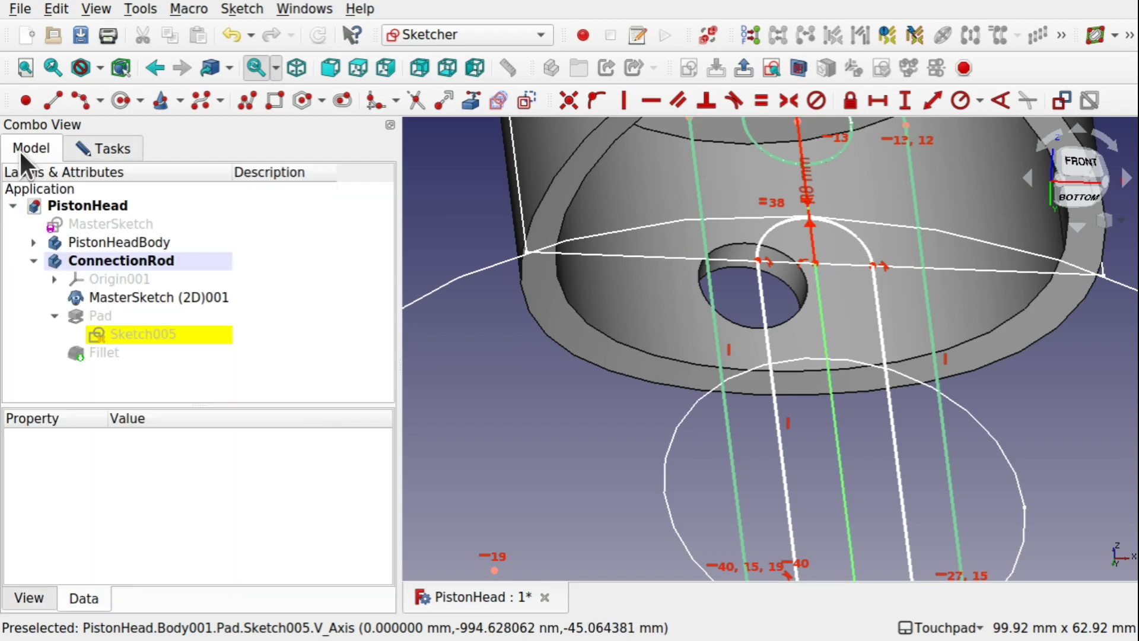
pyautogui.click(136, 297)
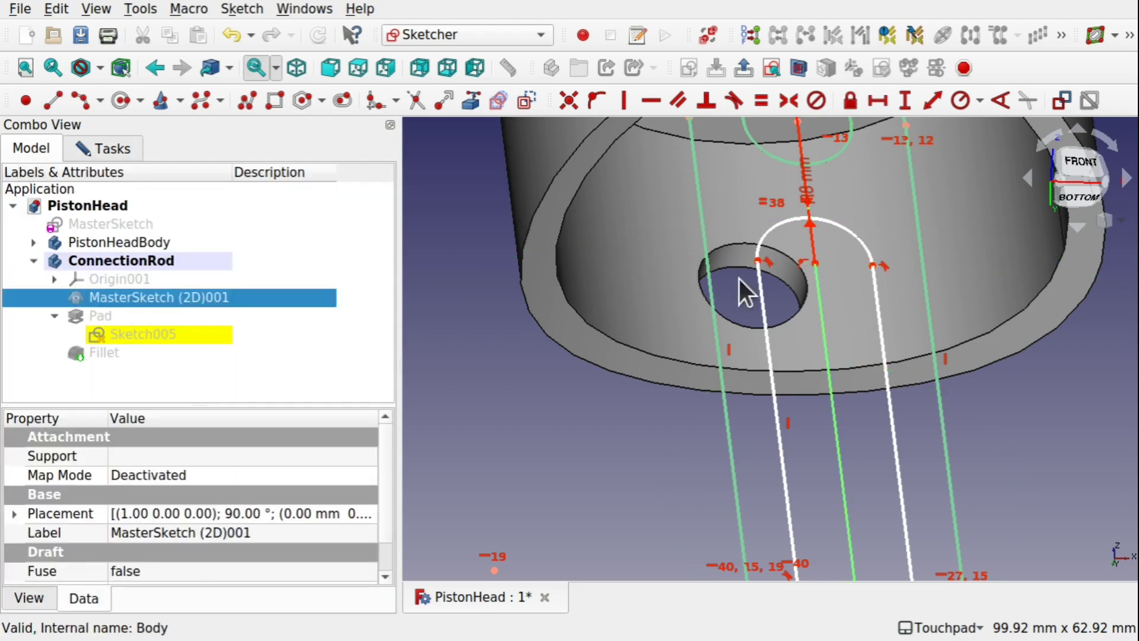
pyautogui.click(116, 260)
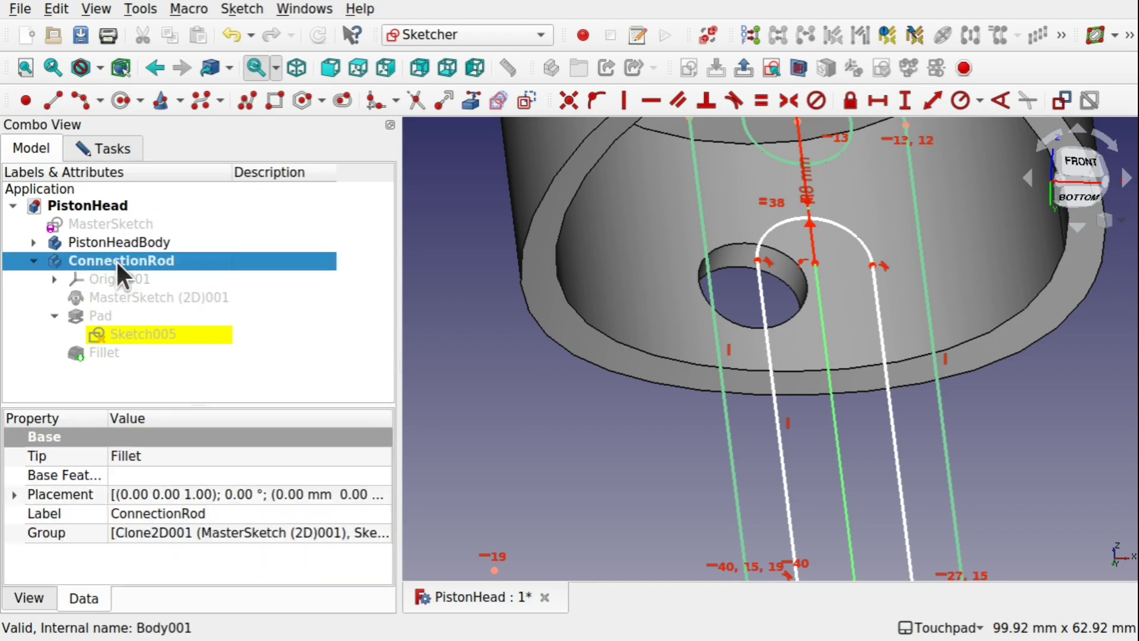
pyautogui.click(91, 242)
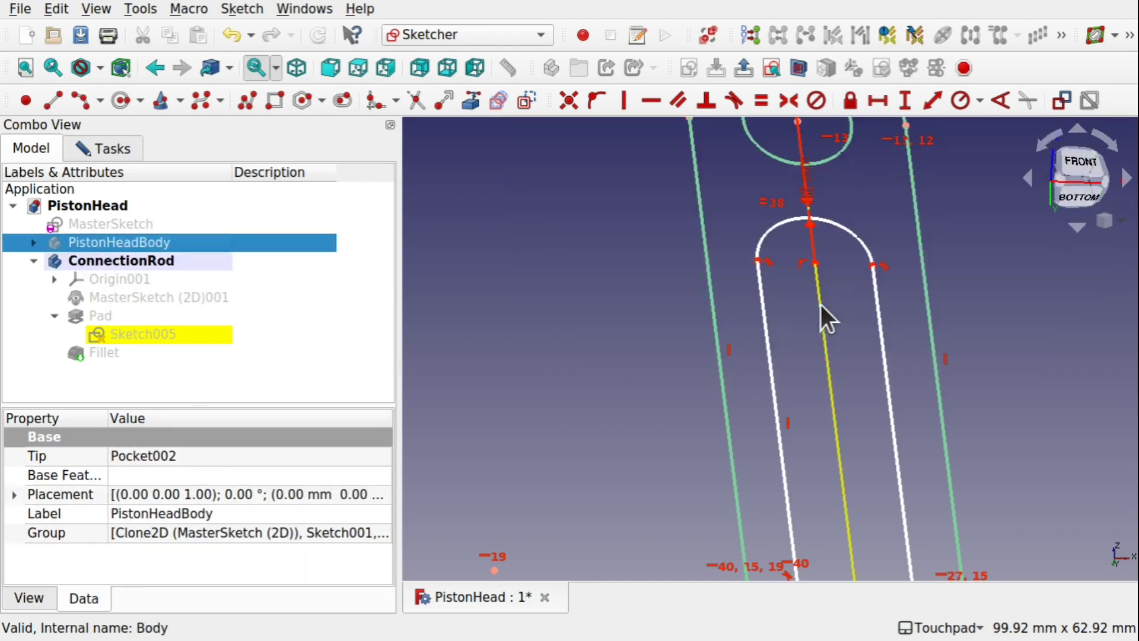
# Step: Constrain the vertical distance between the pin hole's centre and the slot's upper arc centre to 25 mm
pyautogui.scroll(-5, 820, 304)
pyautogui.scroll(2, 820, 304)
pyautogui.scroll(2, 837, 335)
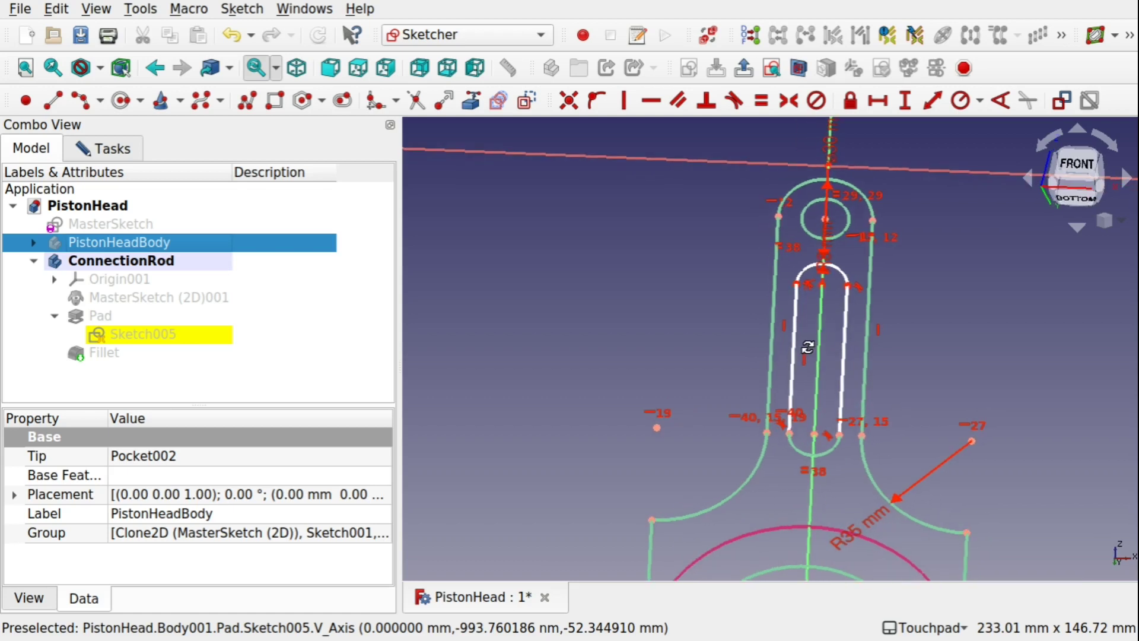
pyautogui.scroll(5, 839, 286)
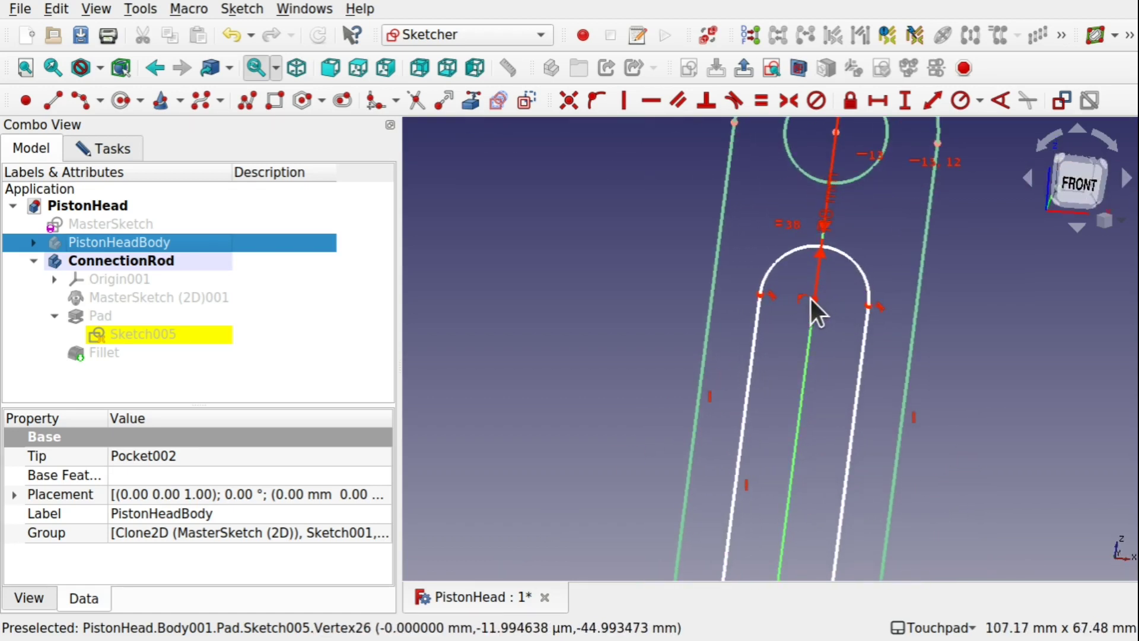
pyautogui.click(813, 300)
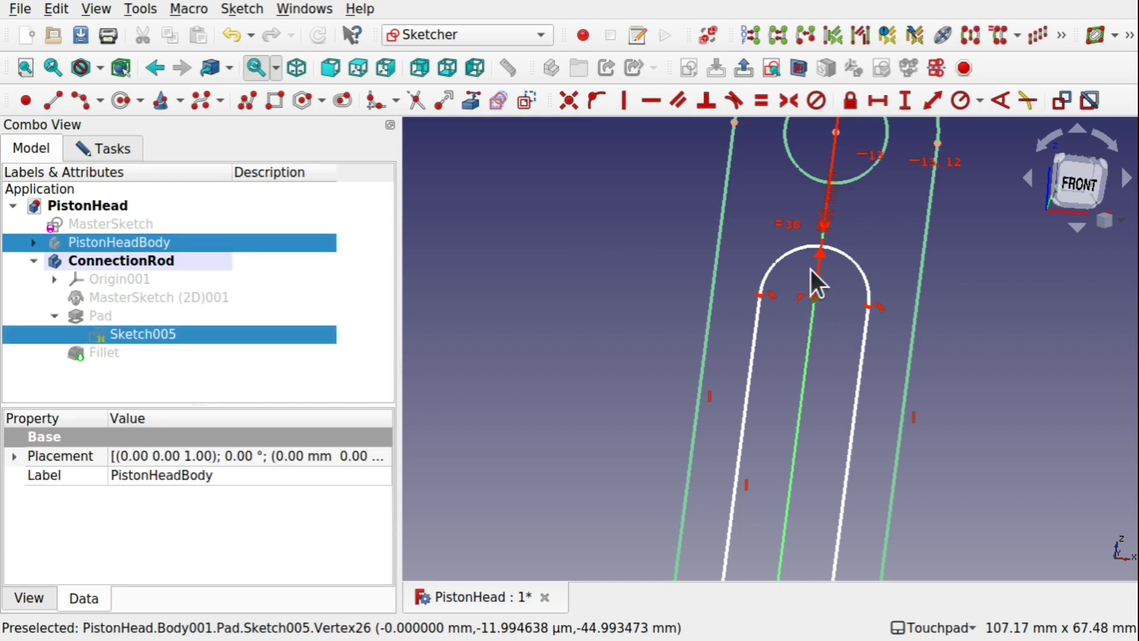
pyautogui.click(835, 133)
pyautogui.click(905, 99)
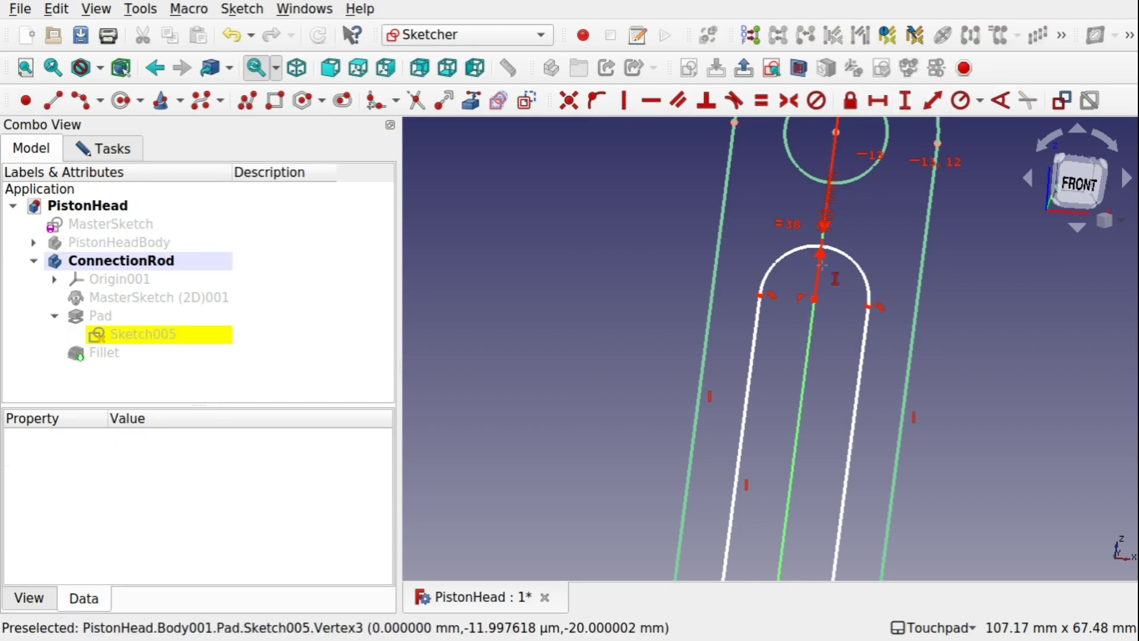
pyautogui.click(836, 131)
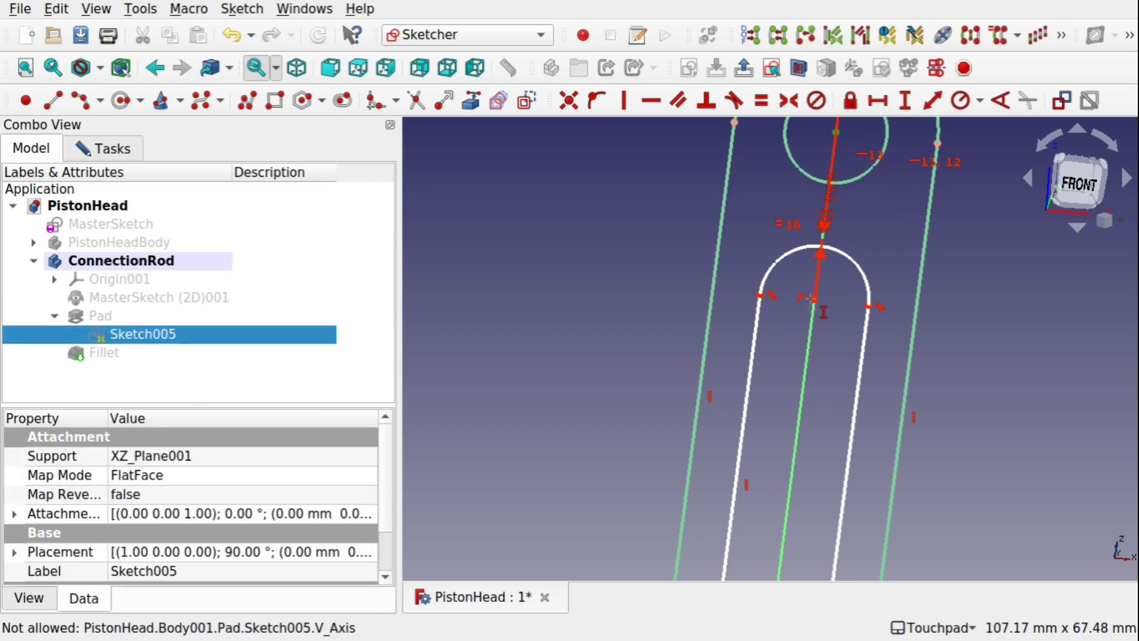
pyautogui.click(814, 301)
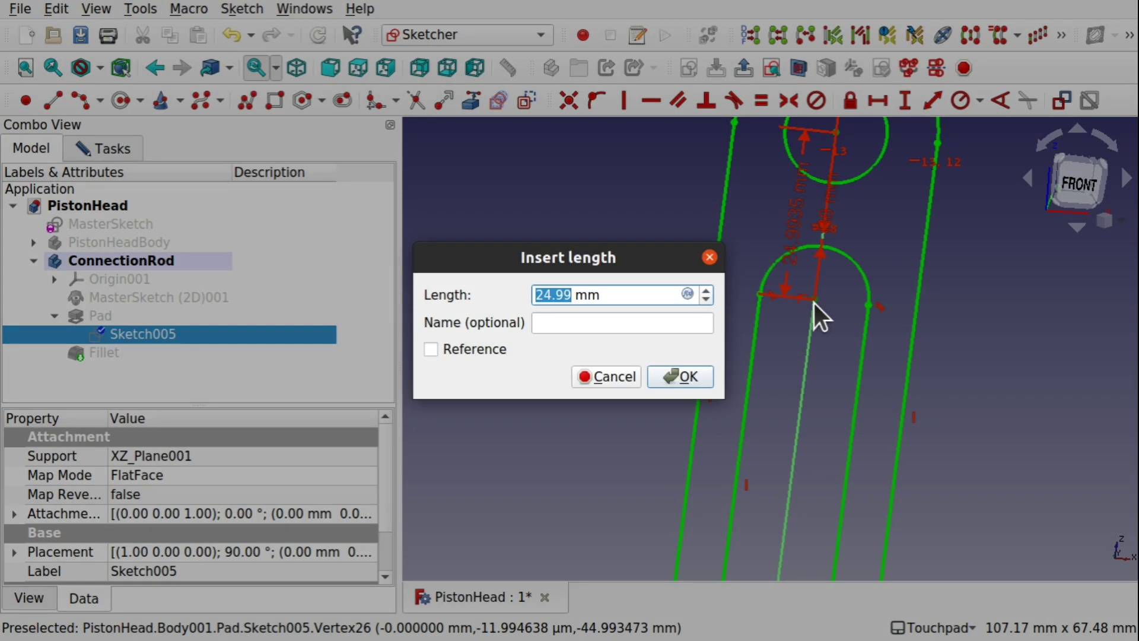
pyautogui.write('25')
pyautogui.press('Return')
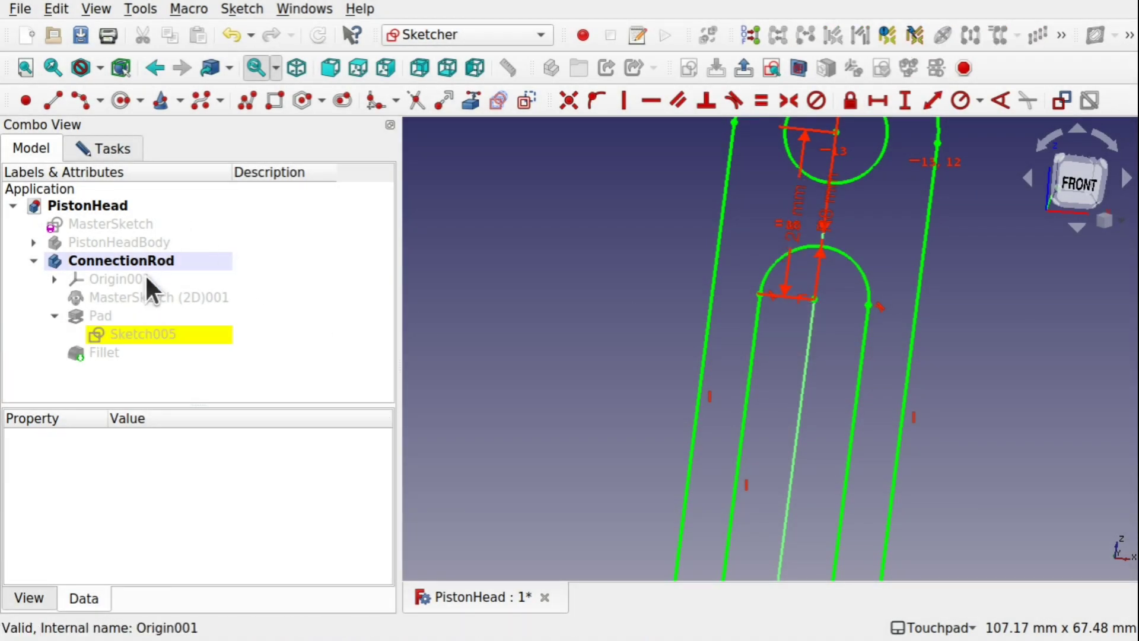
# Step: Finish editing Sketch005 and inspect the slotted connecting rod
pyautogui.click(127, 352)
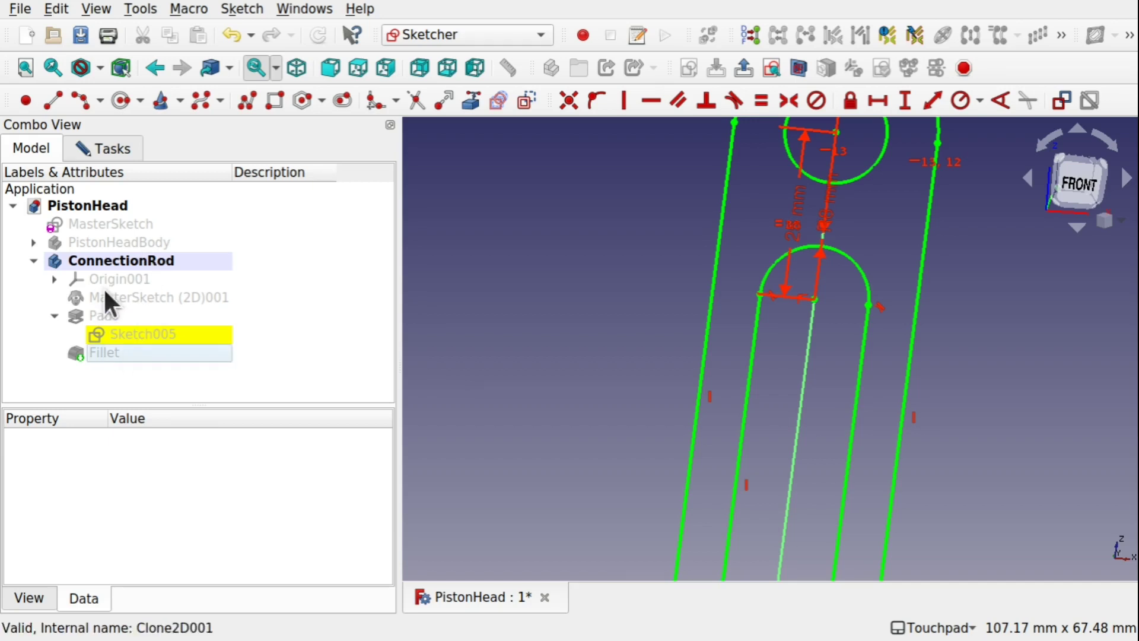
pyautogui.click(102, 351)
pyautogui.click(101, 150)
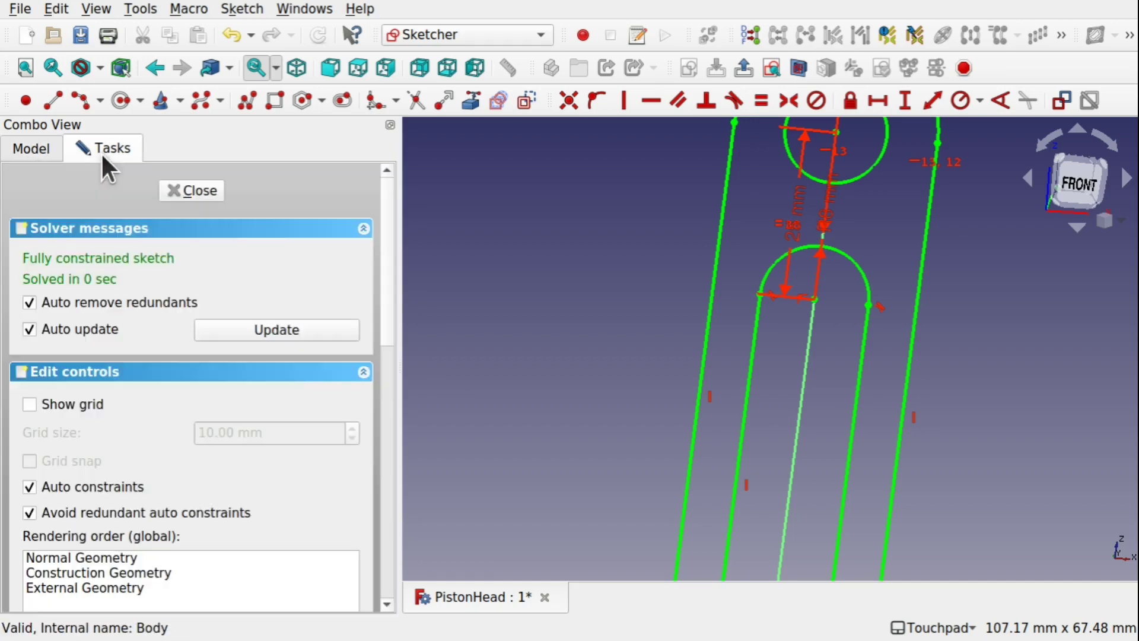
pyautogui.click(193, 196)
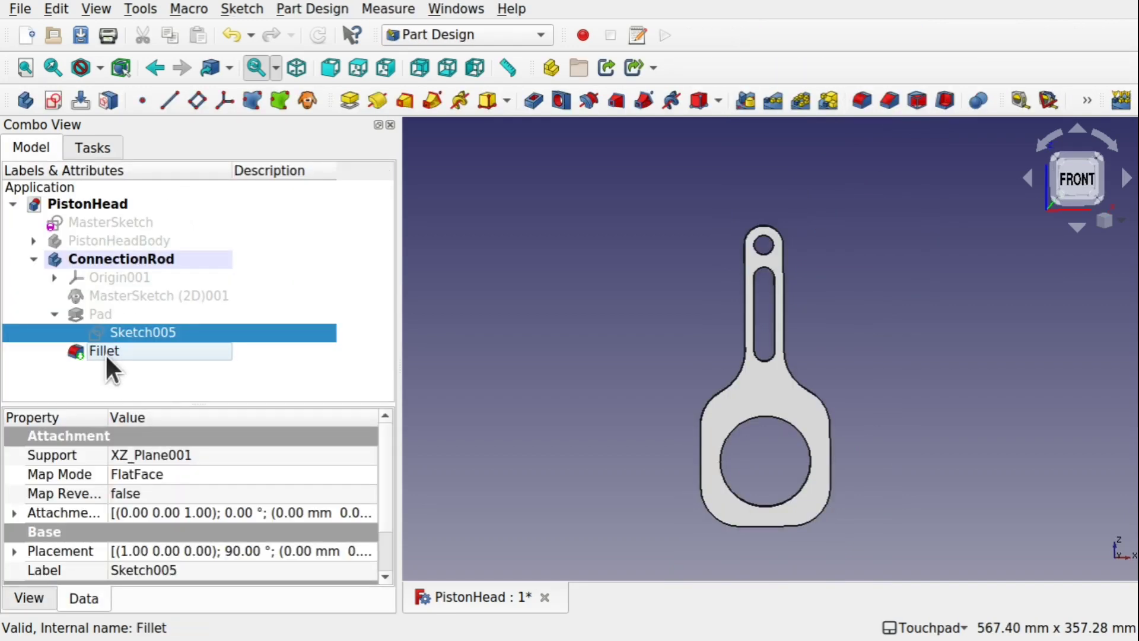
pyautogui.keyDown('alt'); pyautogui.moveTo(734, 291); pyautogui.dragTo(774, 313); pyautogui.keyUp('alt')
pyautogui.scroll(4, 758, 343)
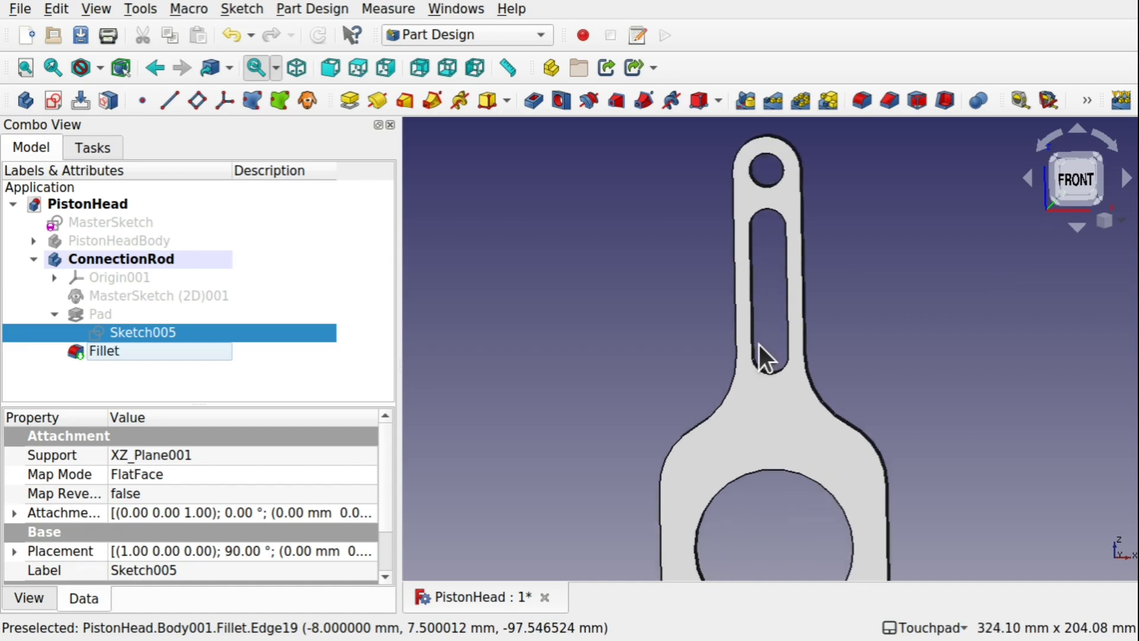
# Step: Show the PistonHeadBody again together with the connecting rod
pyautogui.click(123, 243)
pyautogui.press('space')
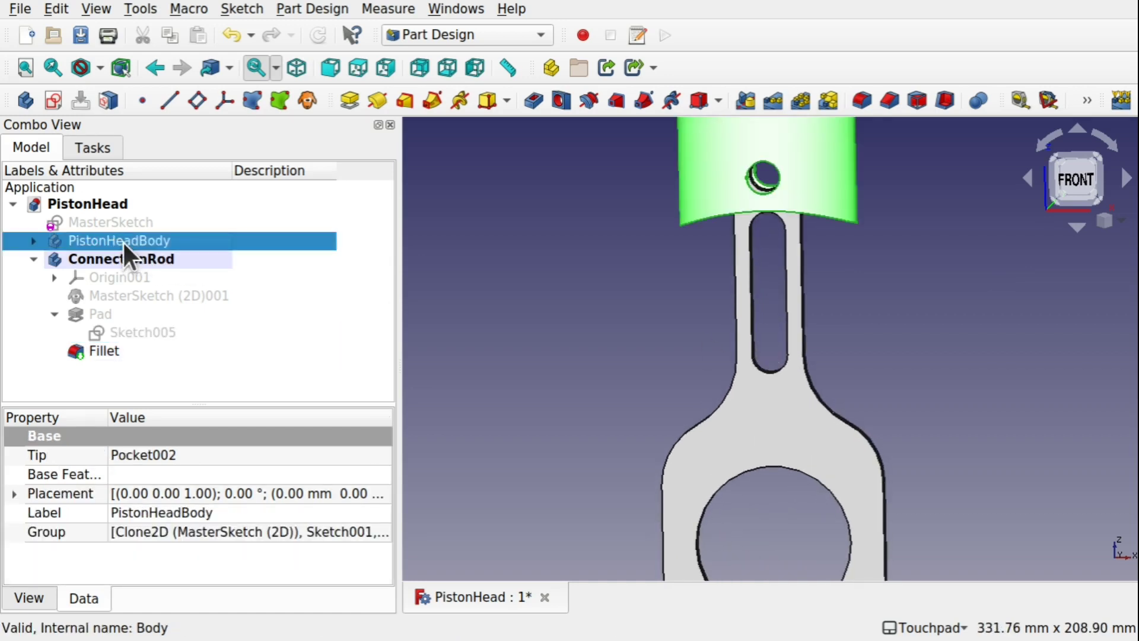
pyautogui.moveTo(635, 231)
pyautogui.keyDown('alt'); pyautogui.mouseDown()
pyautogui.moveTo(672, 234)
pyautogui.moveTo(653, 236)
pyautogui.mouseUp(); pyautogui.keyUp('alt')
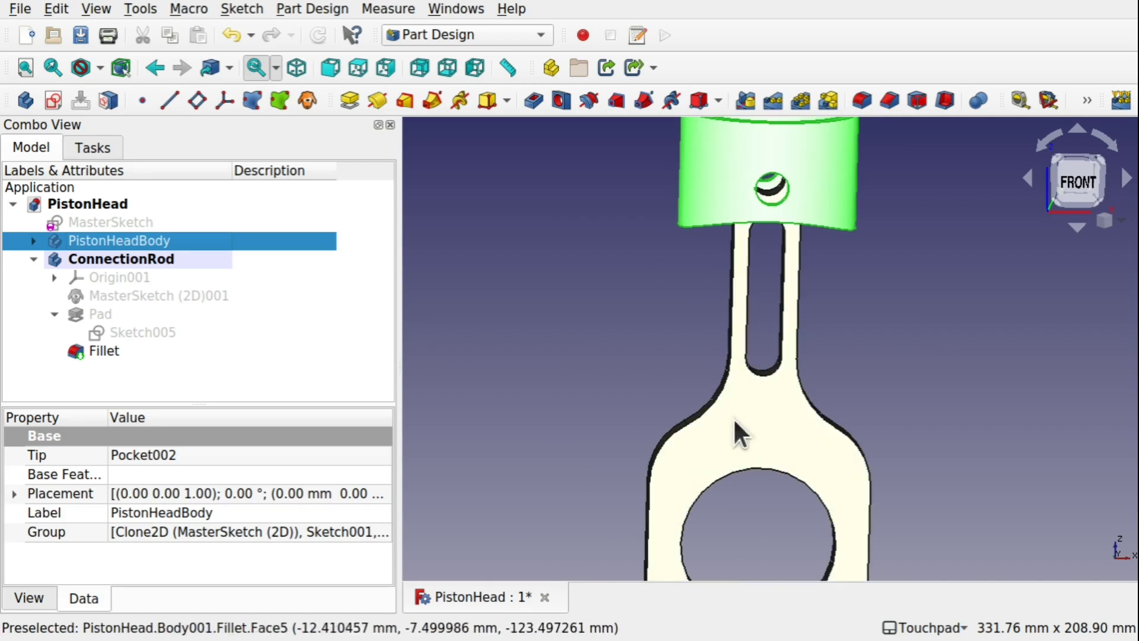
# Step: Reopen Sketch005 and delete the horizontal constraint on the left end of the slot's lower arc
pyautogui.doubleClick(132, 331)
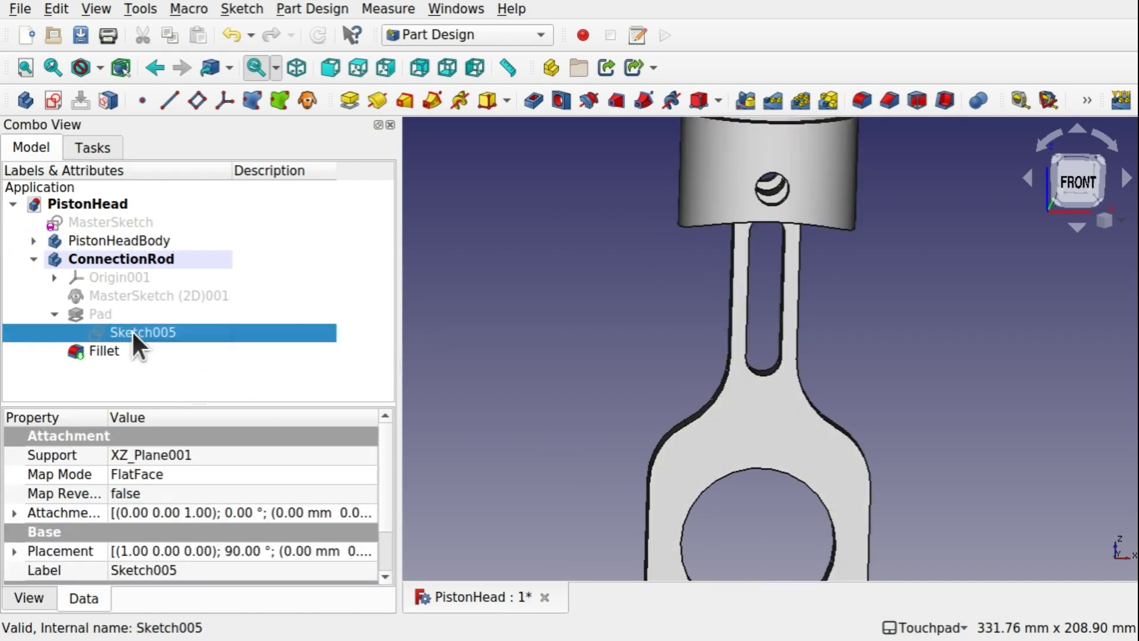
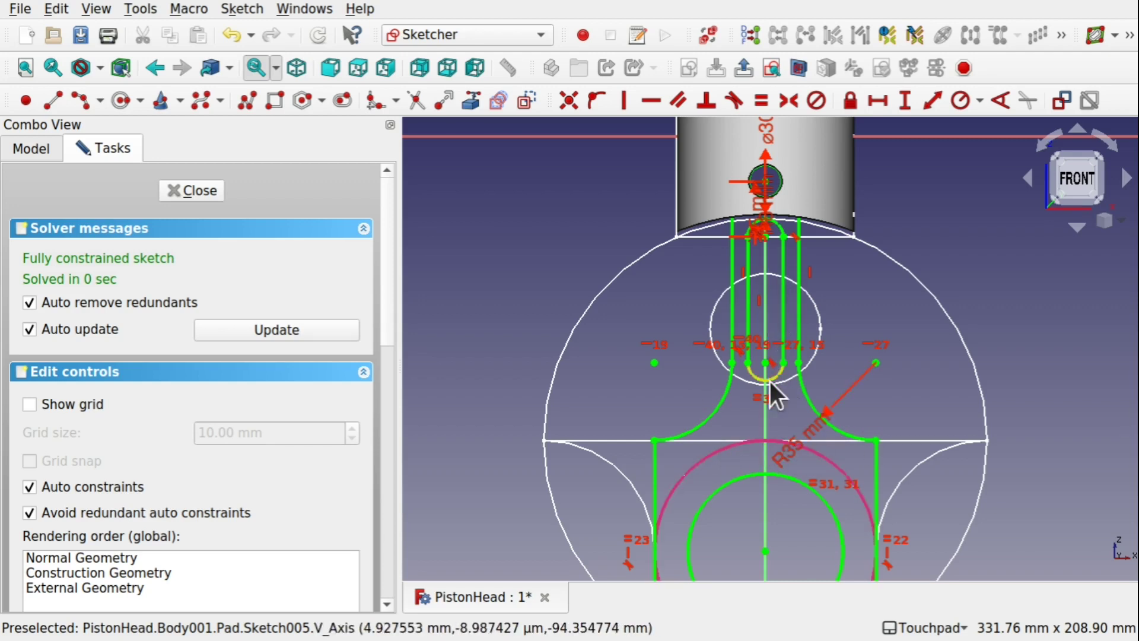
pyautogui.scroll(5, 777, 366)
pyautogui.scroll(4, 777, 365)
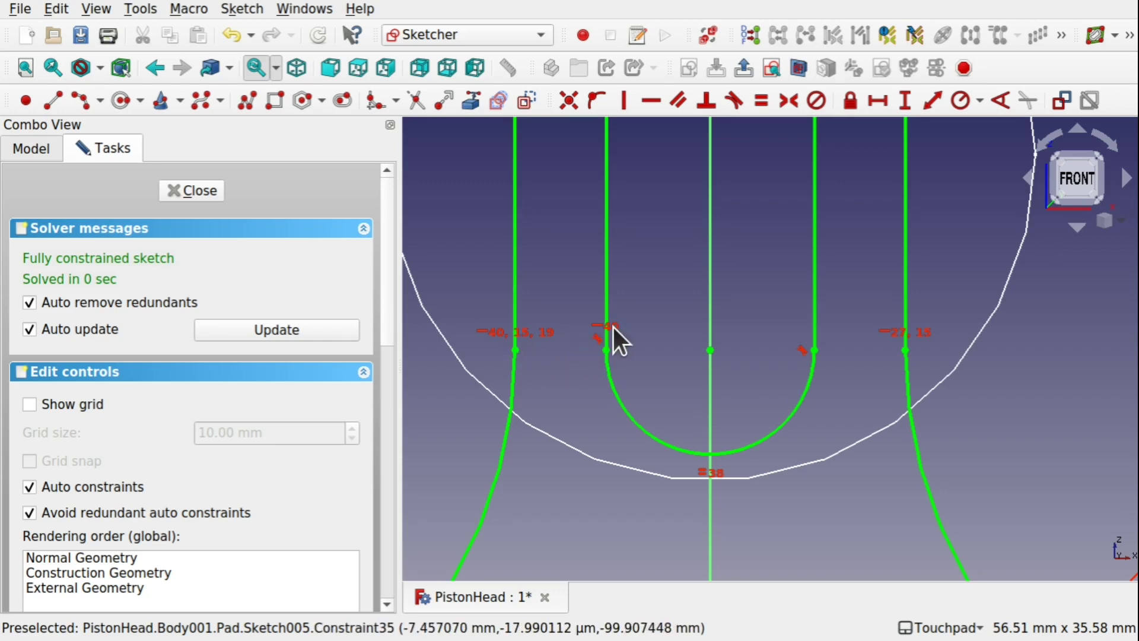
pyautogui.scroll(5, 613, 325)
pyautogui.scroll(-1, 614, 326)
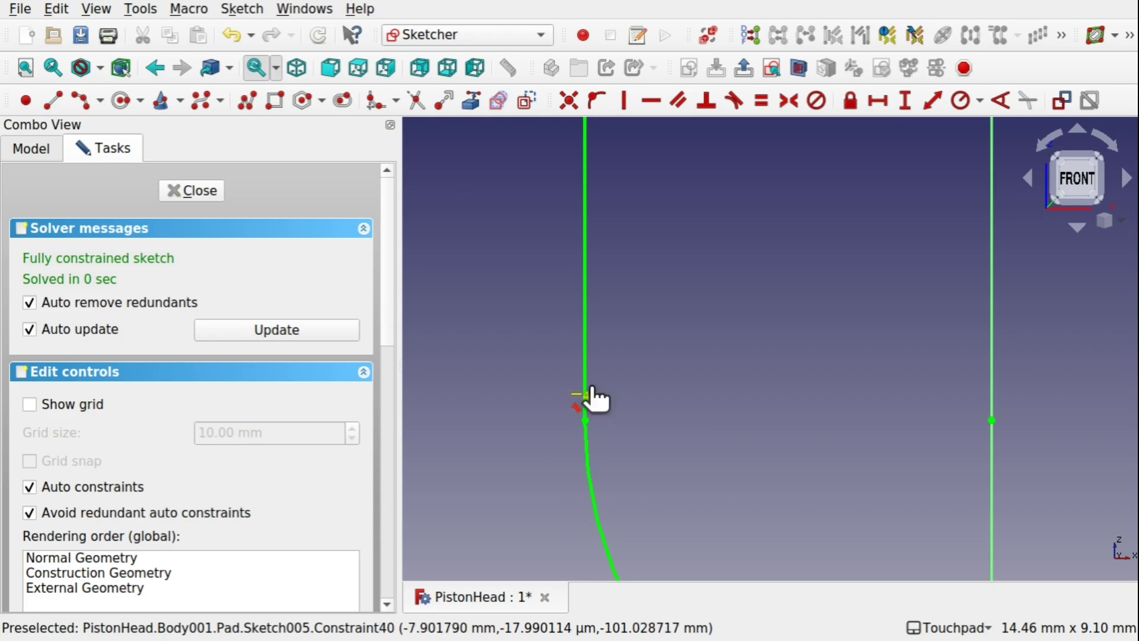
pyautogui.click(591, 389)
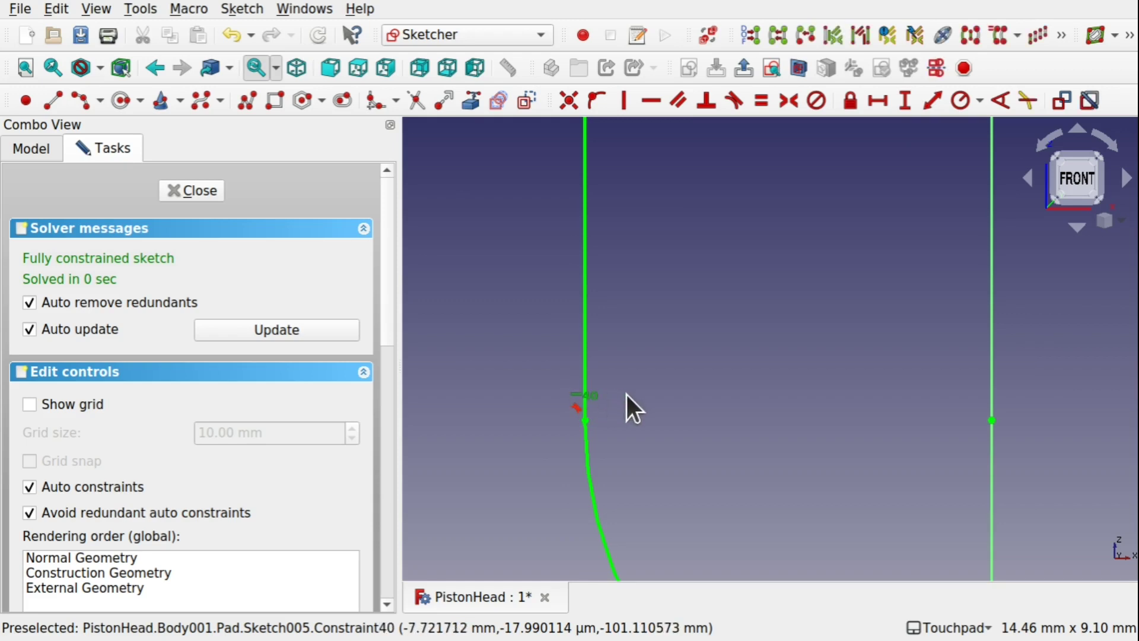
pyautogui.press('Delete')
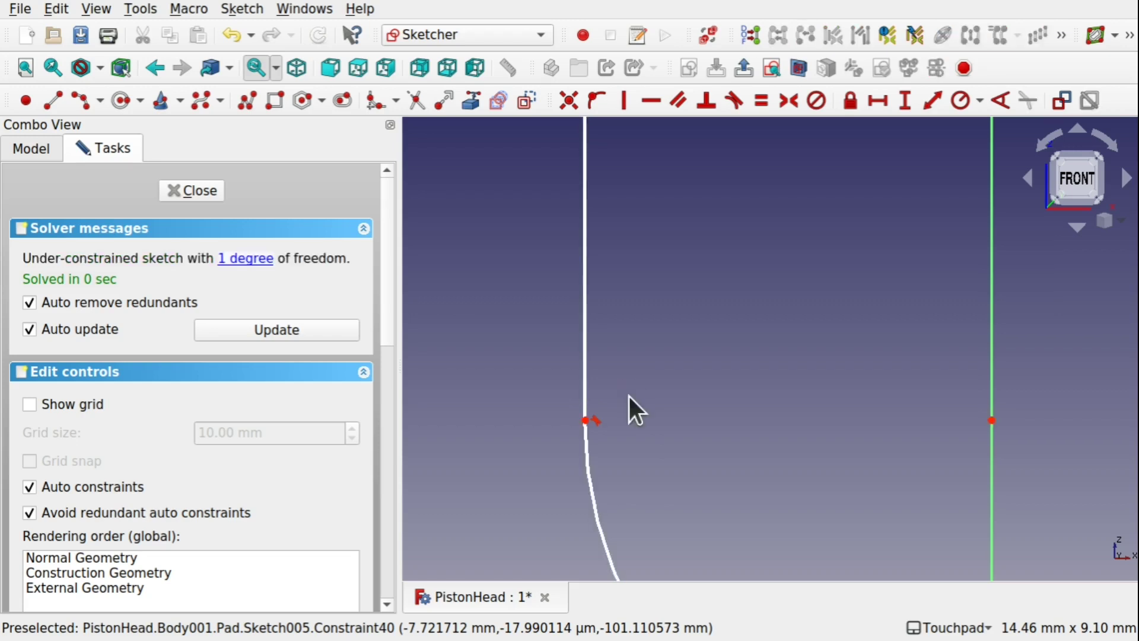
# Step: Align the left end of the slot's lower arc horizontally with the lower end of the rod's left shoulder arc
pyautogui.scroll(-3, 629, 396)
pyautogui.scroll(-10, 629, 396)
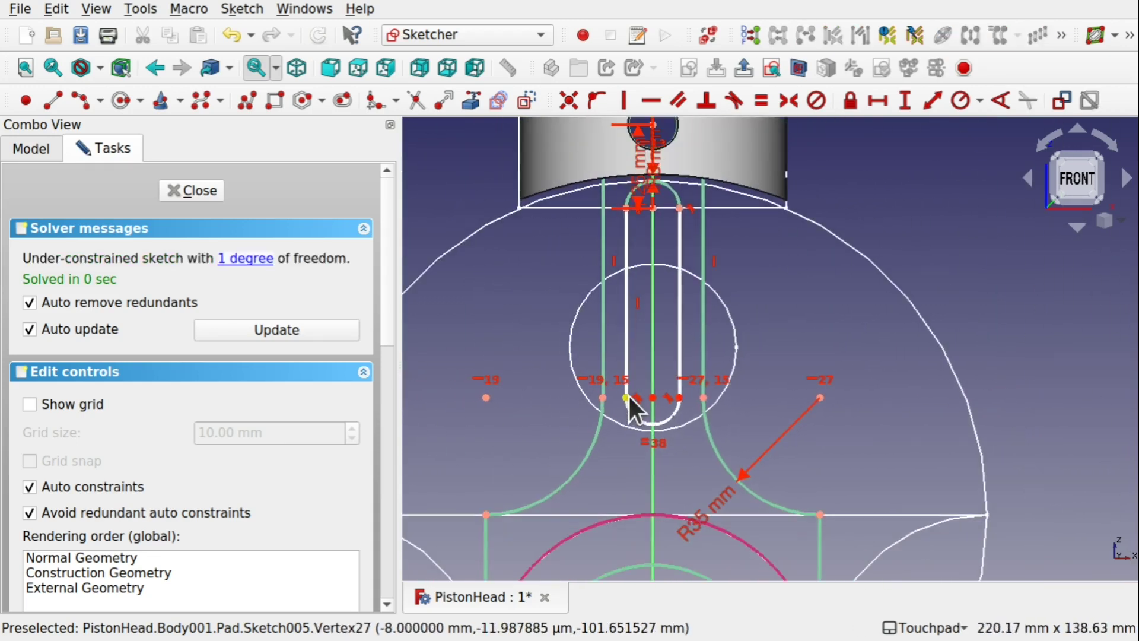
pyautogui.click(487, 513)
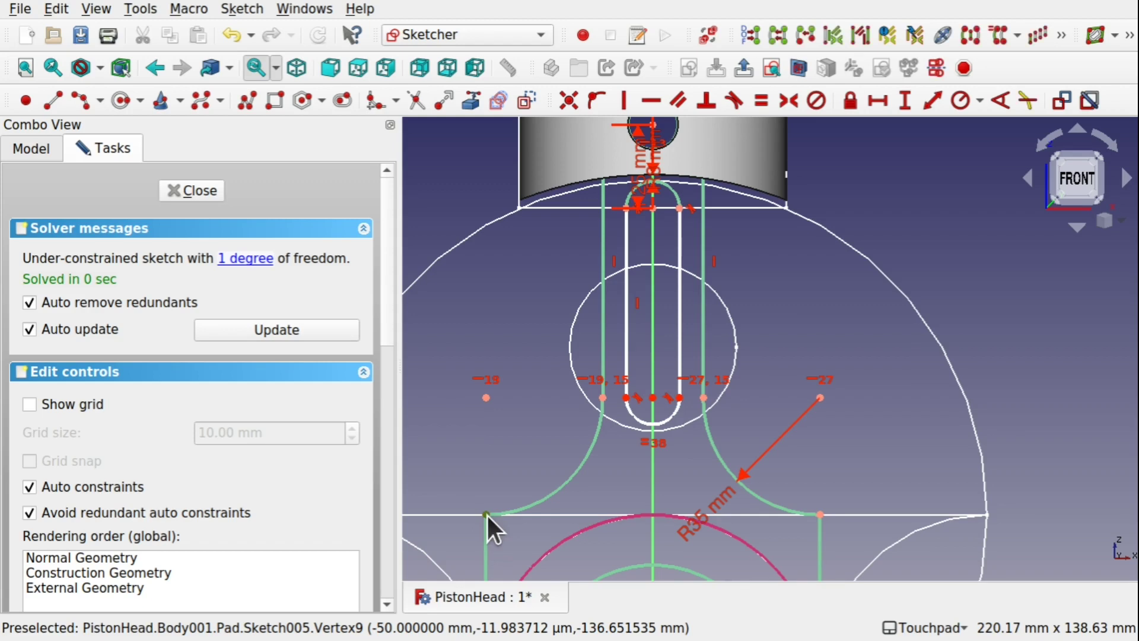
pyautogui.click(626, 398)
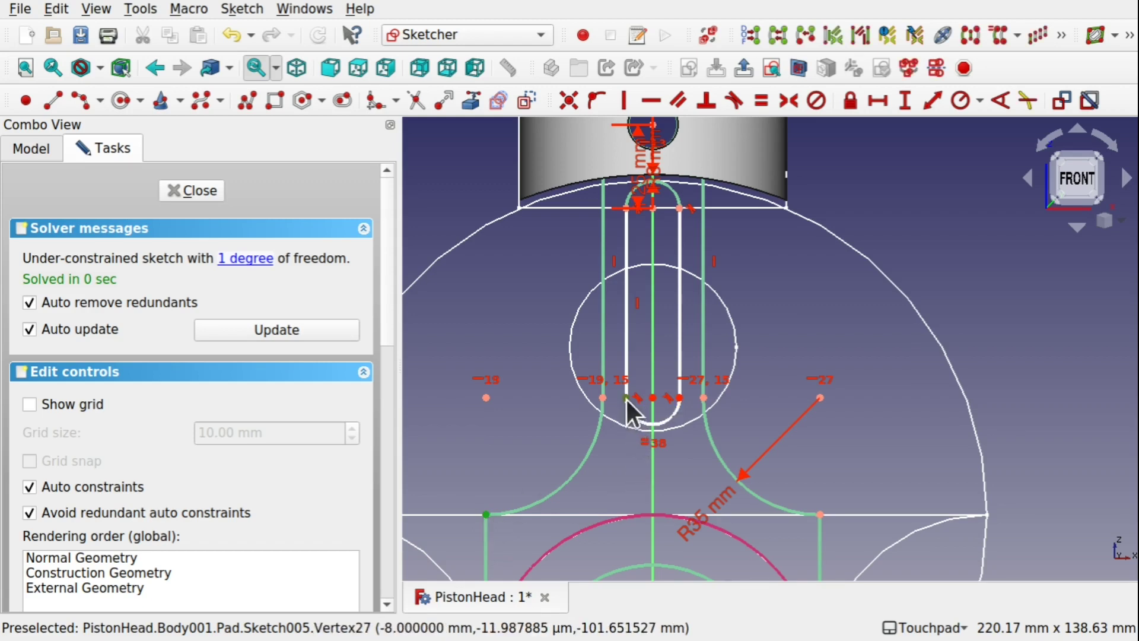
pyautogui.click(651, 101)
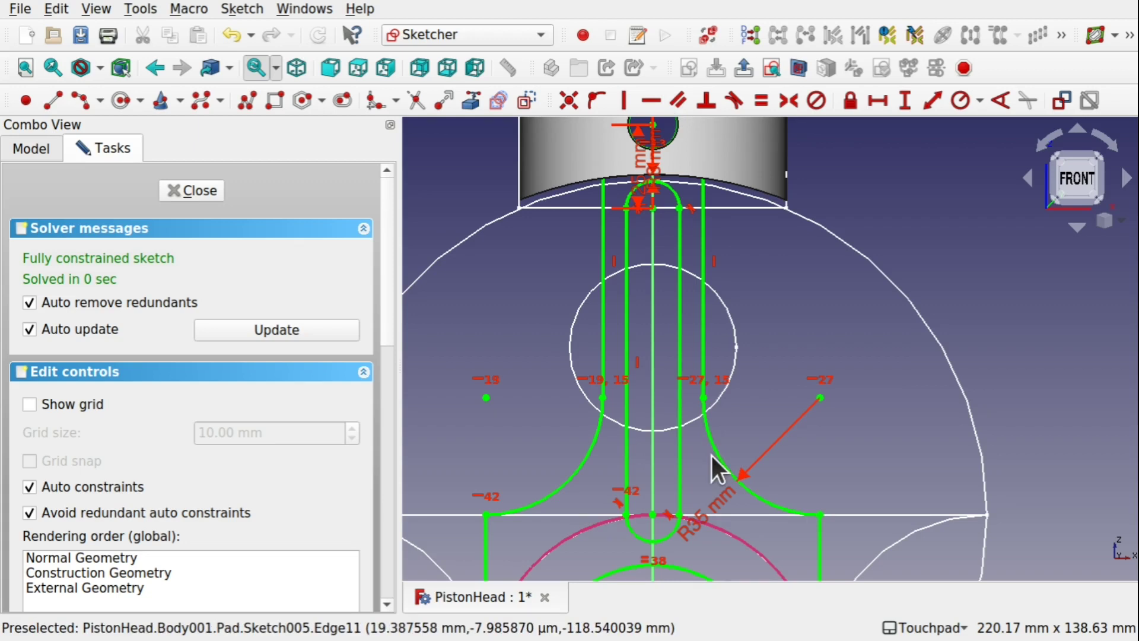
pyautogui.scroll(-5, 711, 453)
pyautogui.scroll(1, 712, 456)
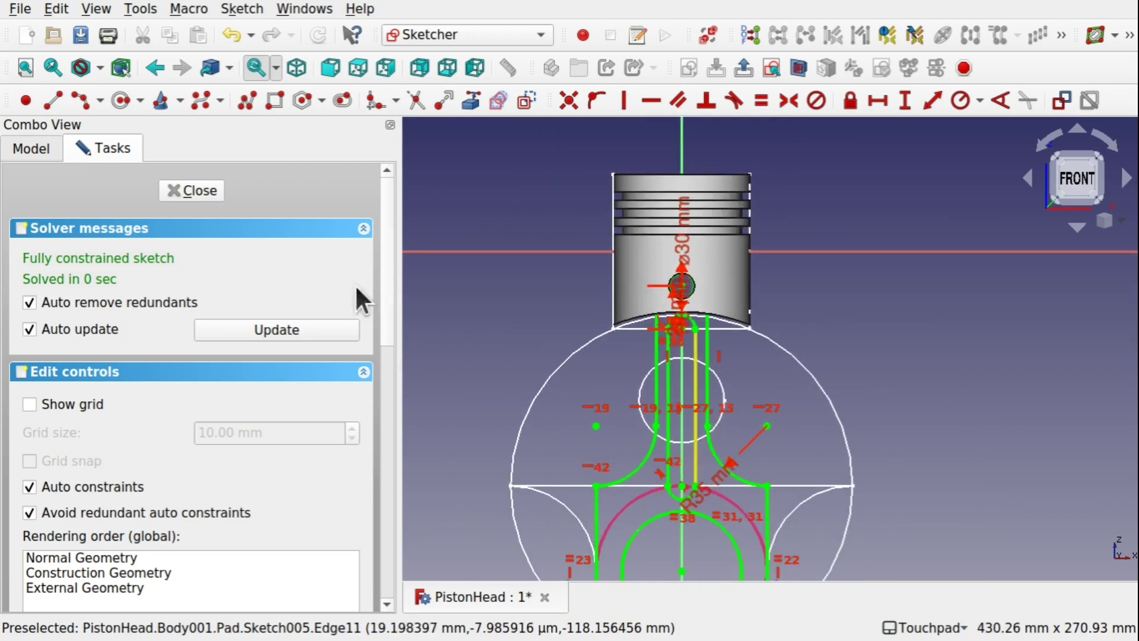
# Step: Finish editing Sketch005 and view the piston head and connecting rod from the front
pyautogui.click(201, 190)
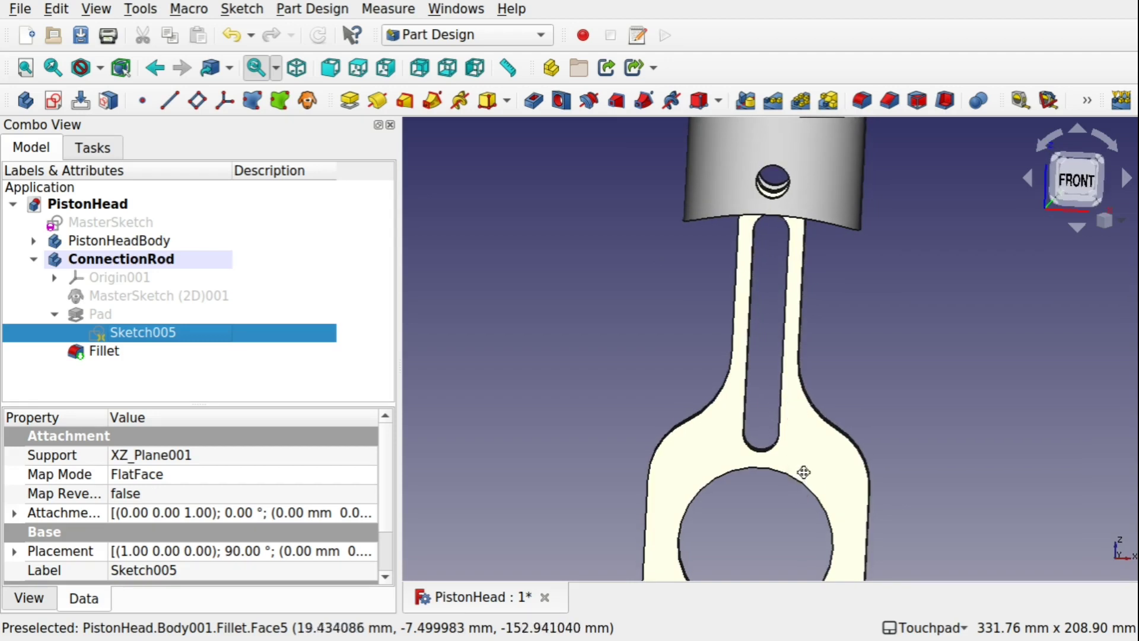
pyautogui.moveTo(803, 473); pyautogui.dragTo(842, 394, button='middle')
pyautogui.scroll(-5, 786, 378)
pyautogui.press('1')
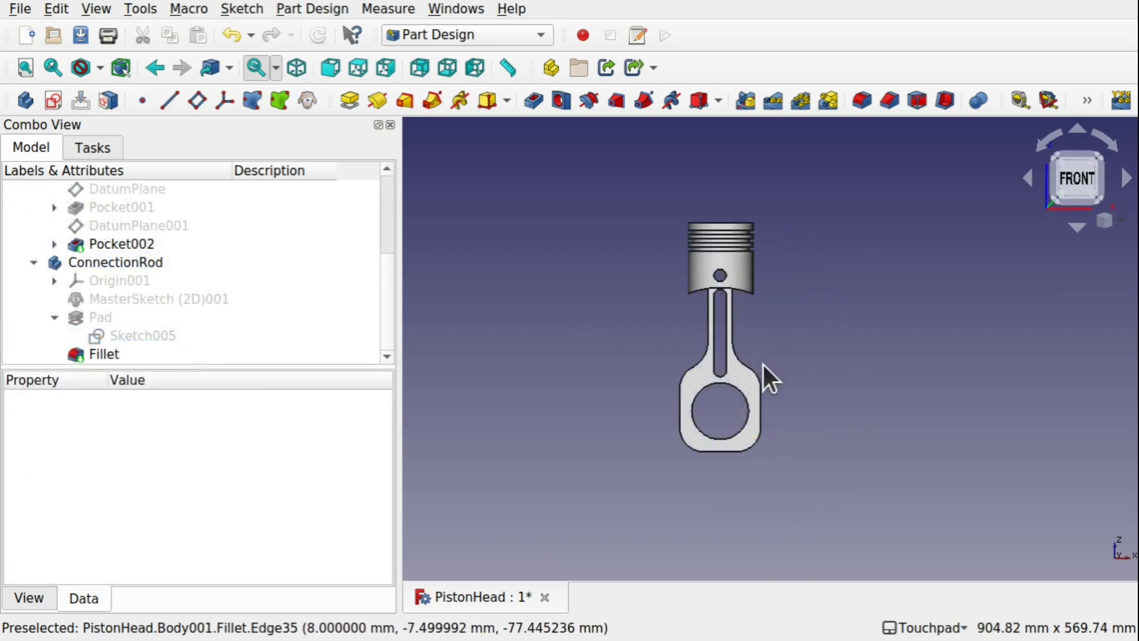
pyautogui.scroll(3, 763, 364)
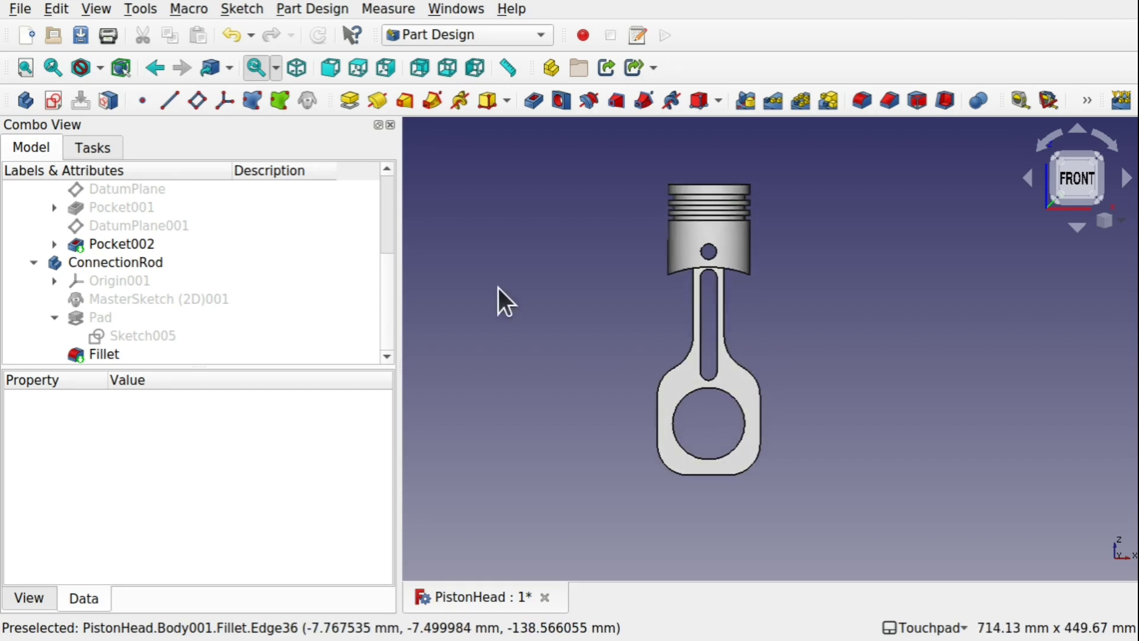
pyautogui.scroll(3, 379, 279)
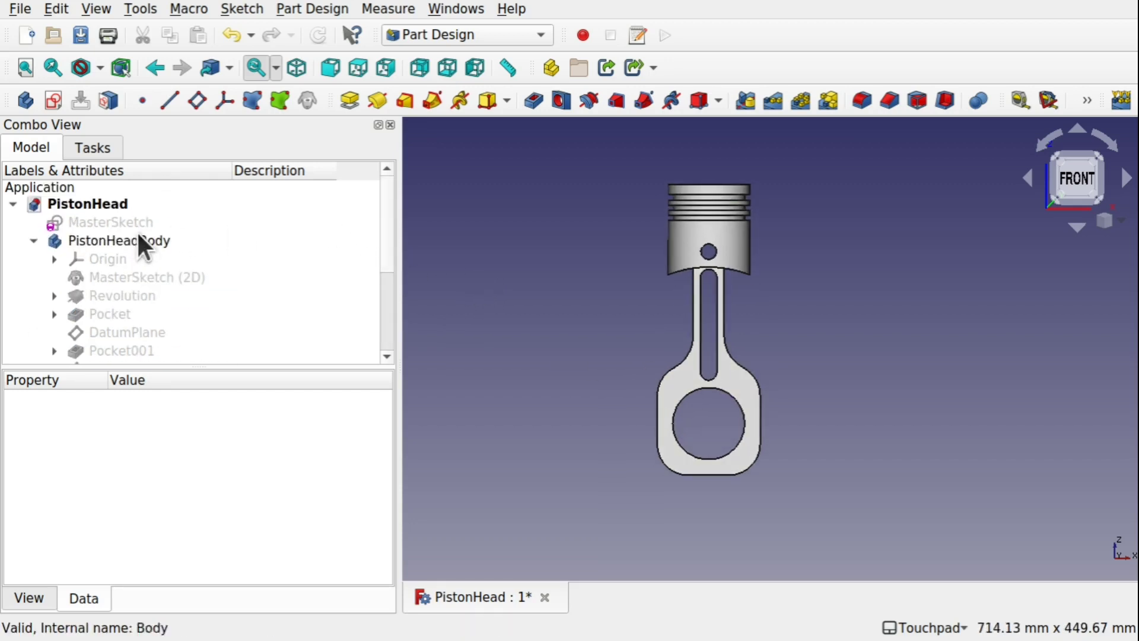
# Step: Show the MasterSketch, and temporarily hide the connecting rod's Fillet to compare the rod with the sketch outline
pyautogui.click(123, 221)
pyautogui.press('space')
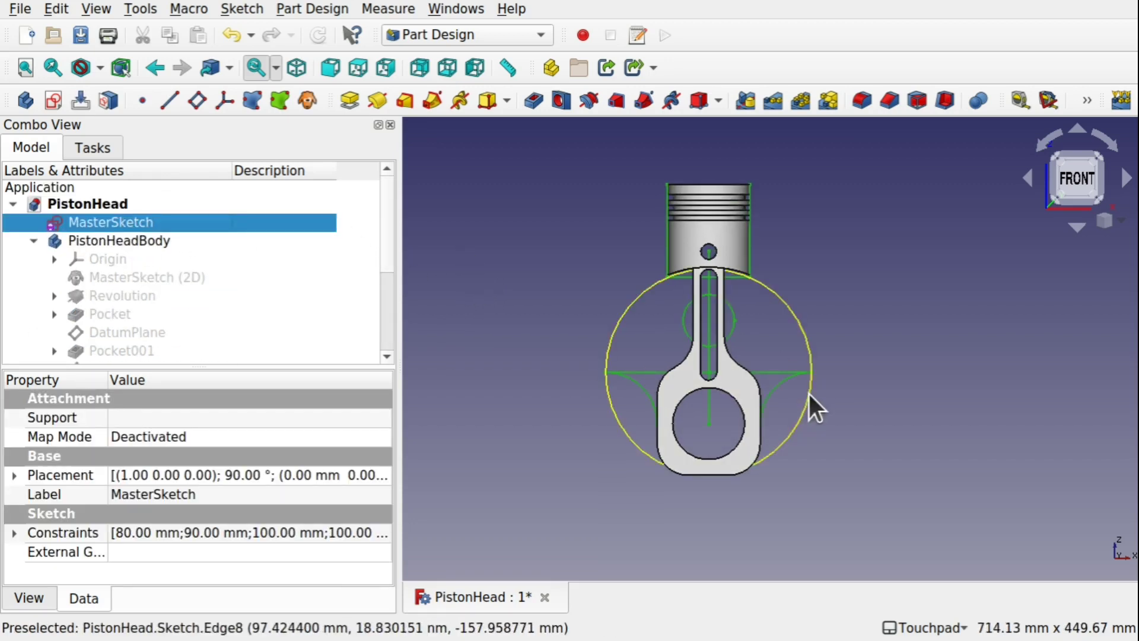
pyautogui.click(759, 439)
pyautogui.press('space')
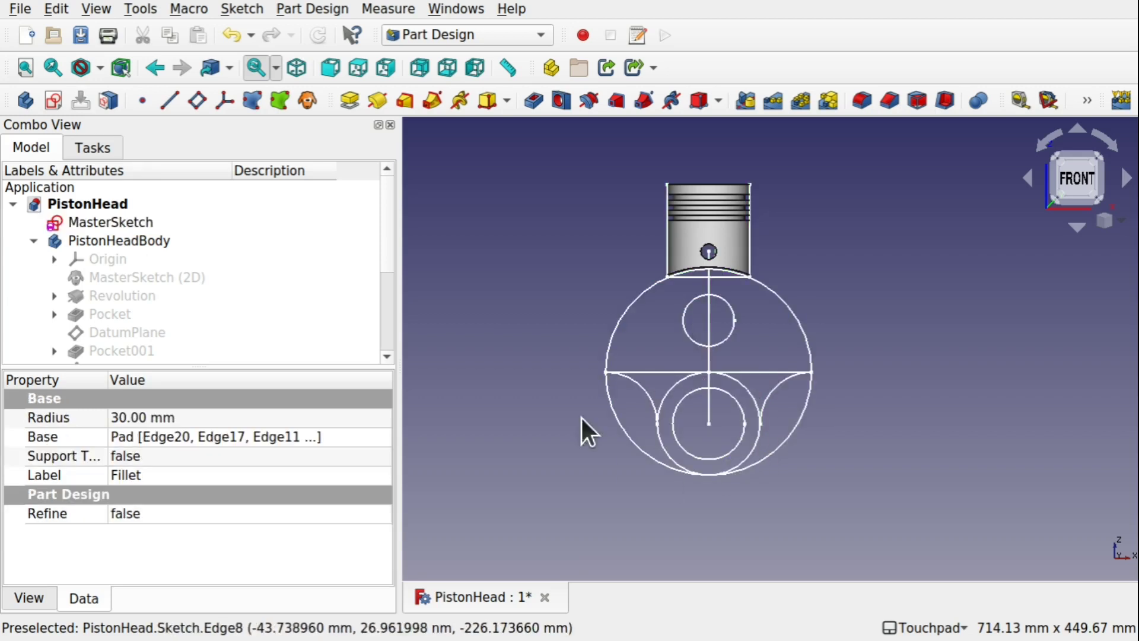
pyautogui.press('space')
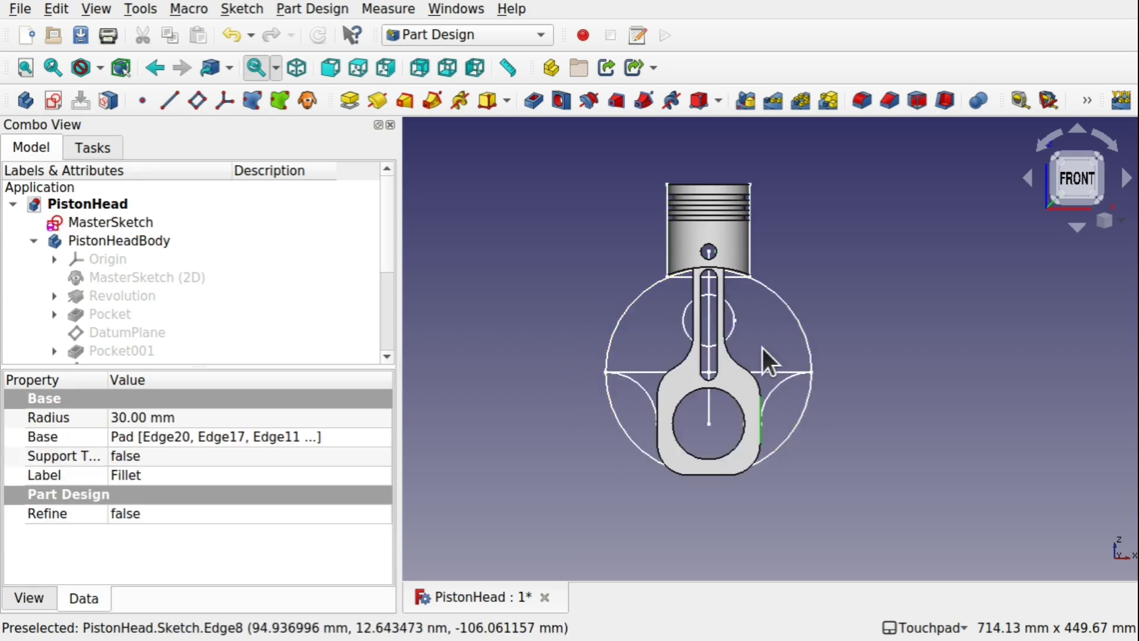
# Step: Hide and reshow the piston head and connecting rod in turn, and examine how they fit each other and the MasterSketch
pyautogui.click(736, 247)
pyautogui.press('space')
pyautogui.press('space')
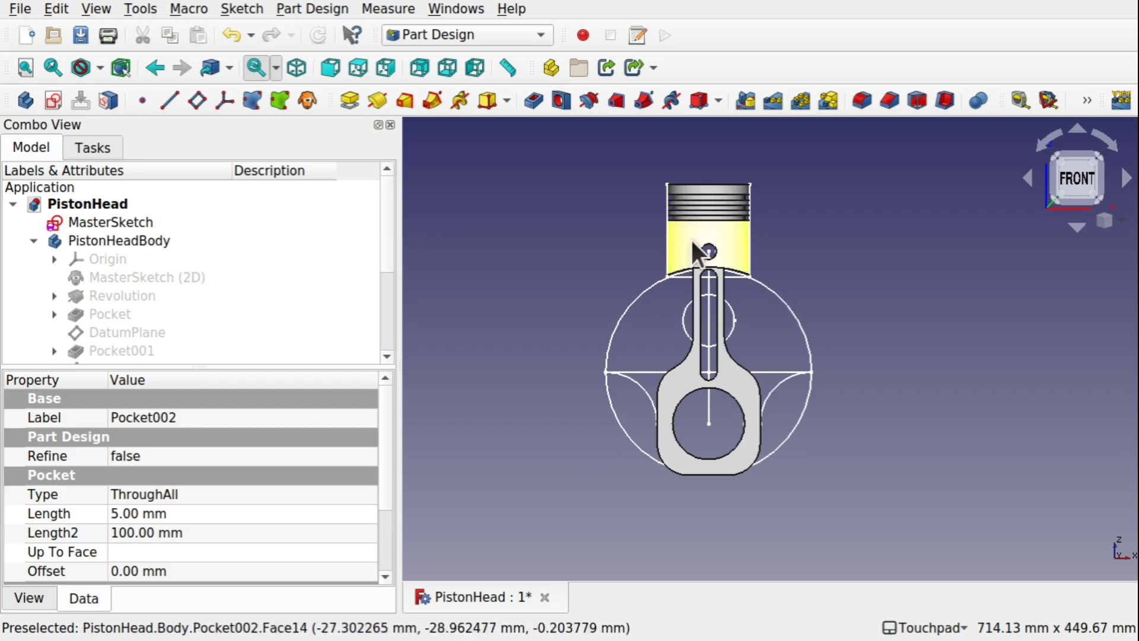
pyautogui.click(738, 393)
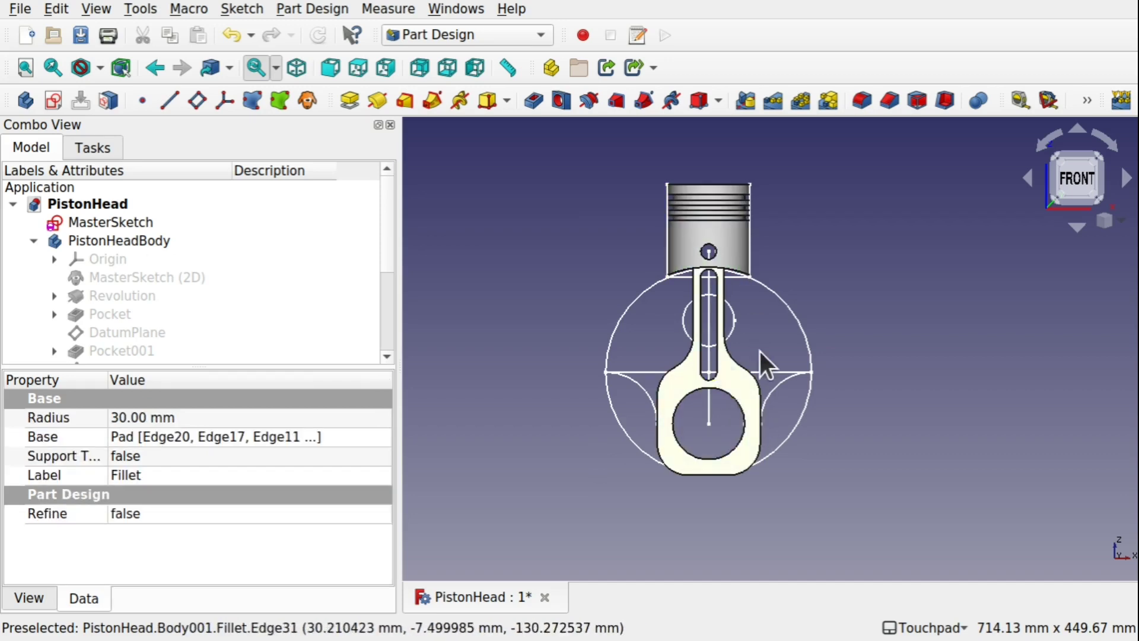
pyautogui.press('space')
pyautogui.scroll(5, 728, 240)
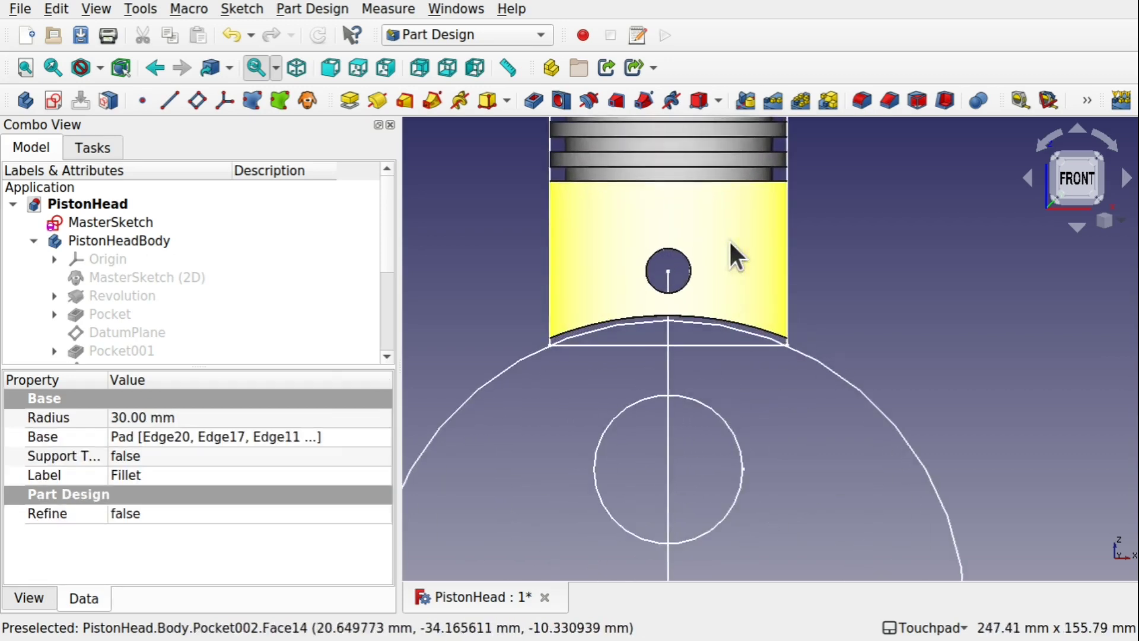
pyautogui.moveTo(729, 240); pyautogui.dragTo(507, 273, button='middle')
pyautogui.press('space')
pyautogui.moveTo(736, 369); pyautogui.dragTo(757, 358, button='middle')
pyautogui.scroll(-3, 757, 358)
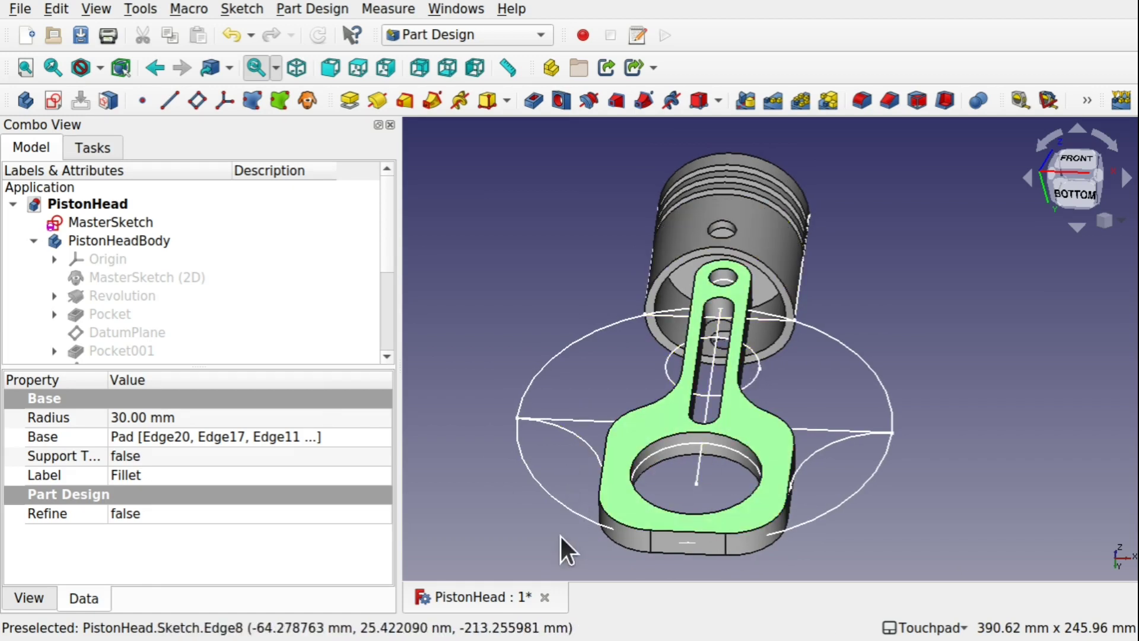
pyautogui.click(722, 361)
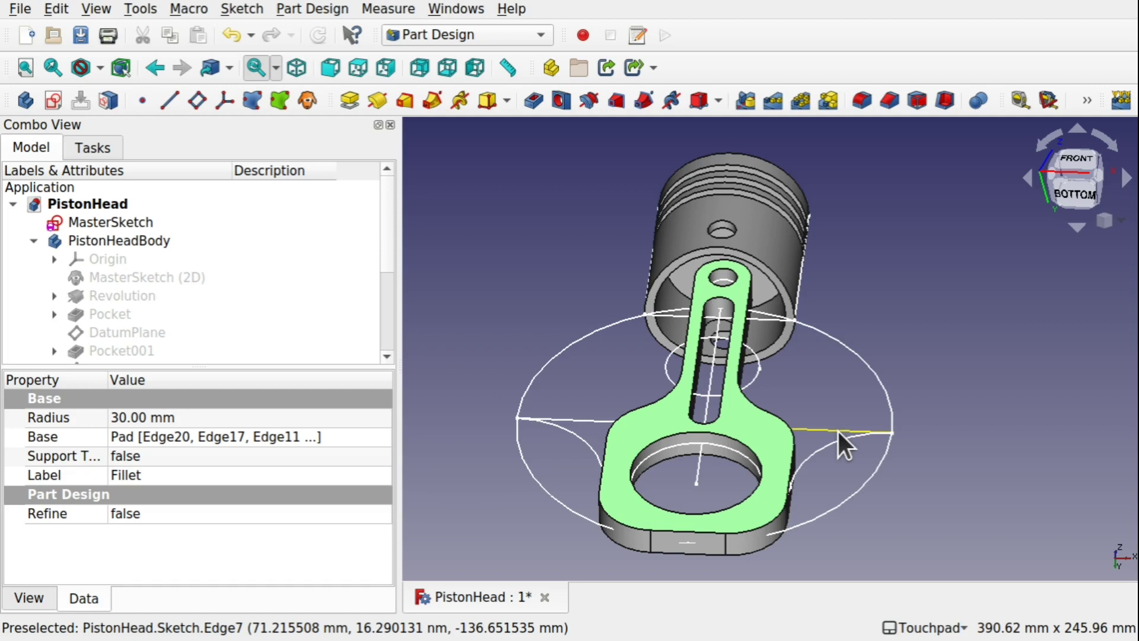
pyautogui.moveTo(837, 429); pyautogui.dragTo(795, 441, button='middle')
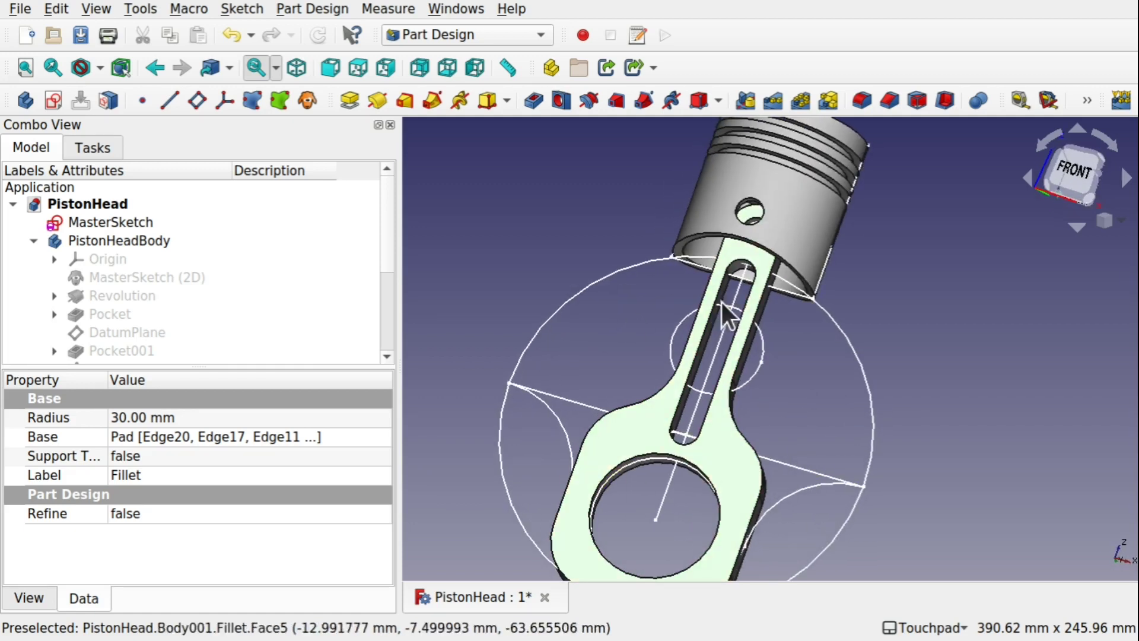
pyautogui.press('1')
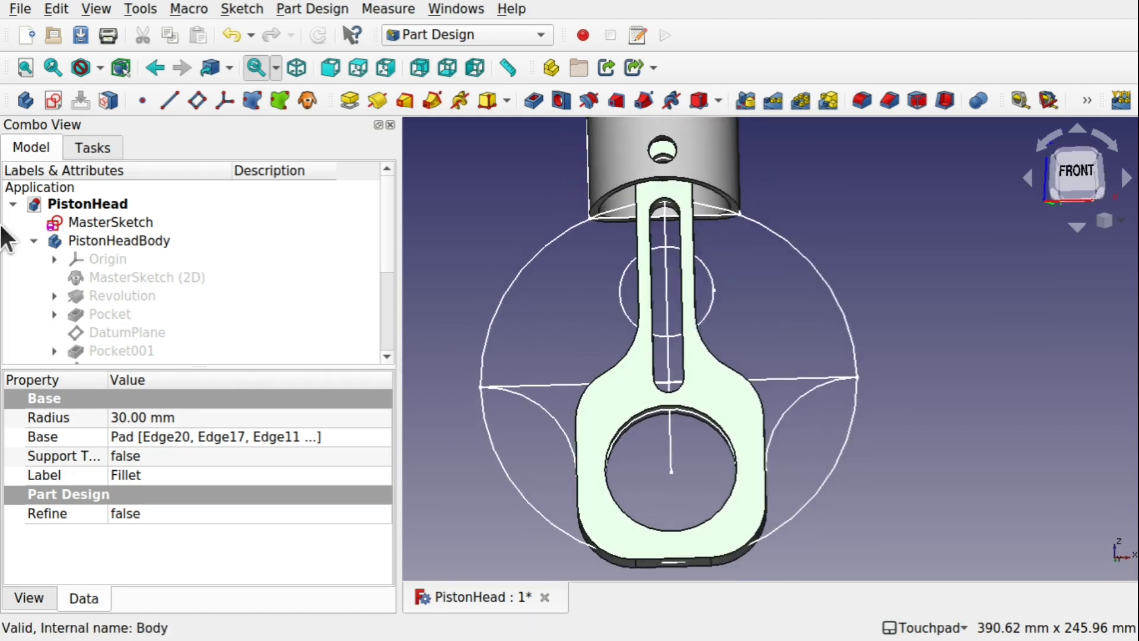
# Step: Collapse the PistonHeadBody and the connecting rod's body in the model tree, and frame the whole assembly
pyautogui.click(33, 240)
pyautogui.click(33, 259)
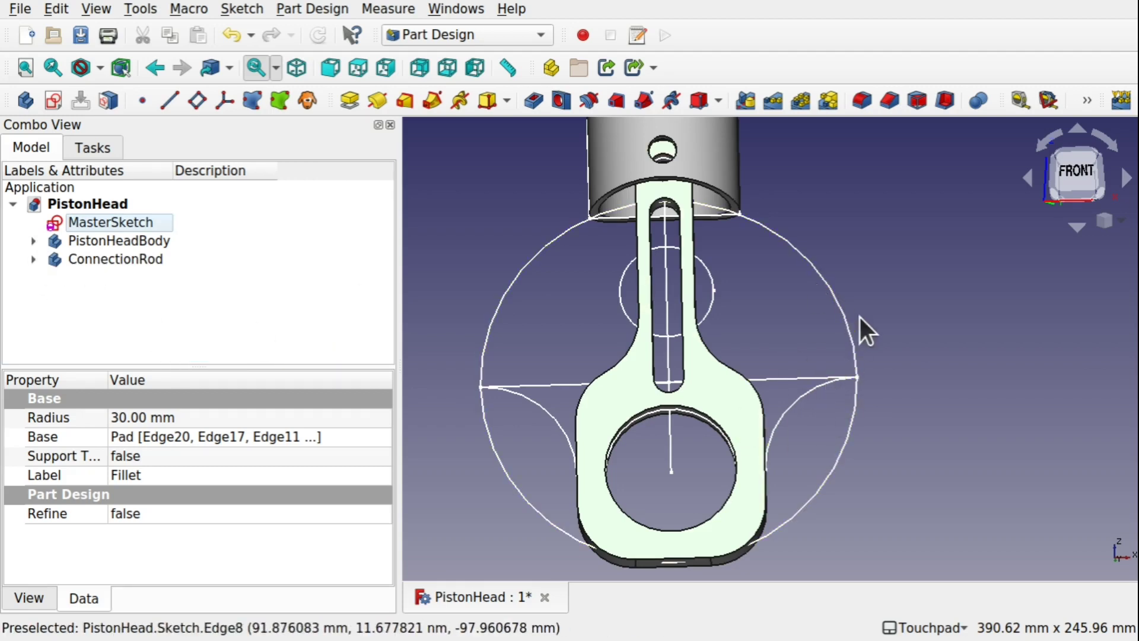
pyautogui.scroll(-3, 768, 296)
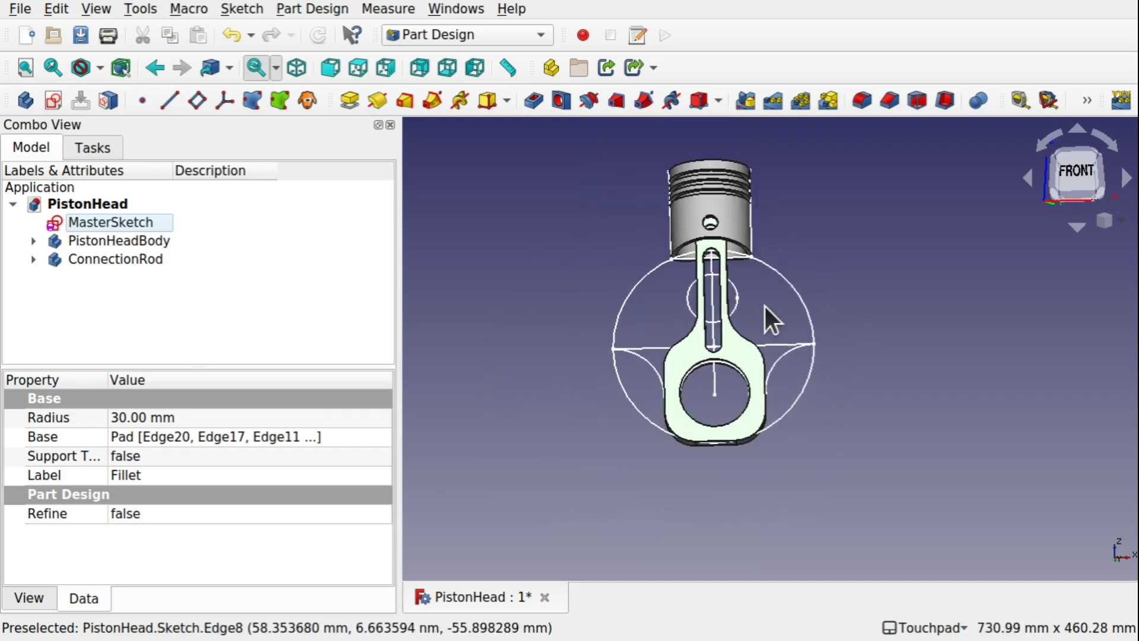
pyautogui.scroll(-1, 763, 306)
pyautogui.scroll(3, 688, 319)
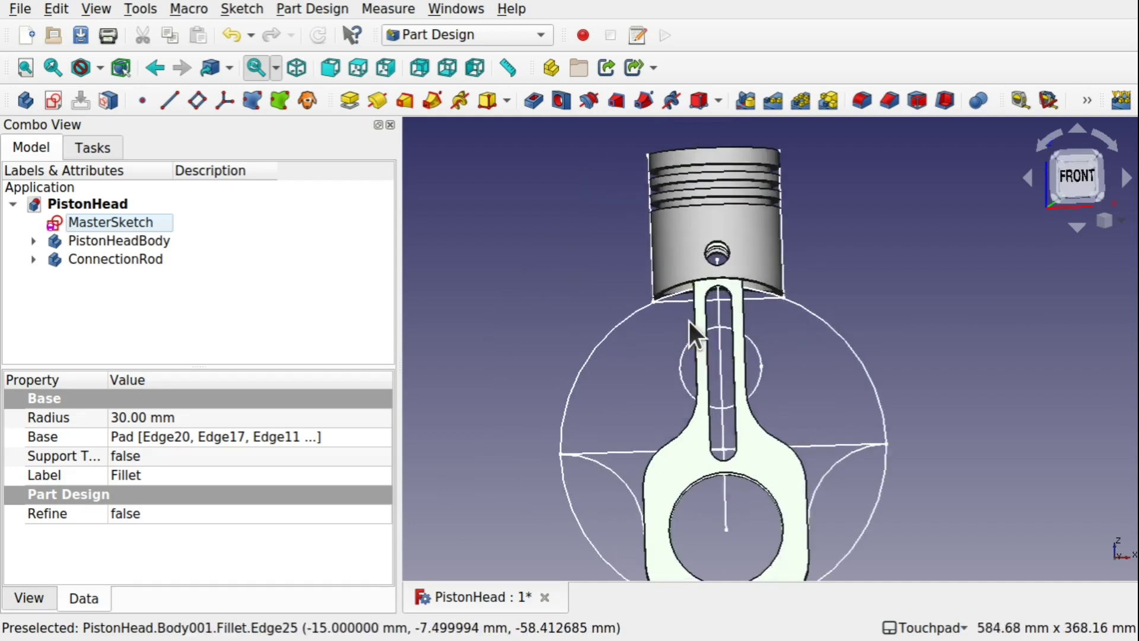
pyautogui.scroll(1, 688, 319)
pyautogui.scroll(-1, 758, 227)
# Step: Hide the piston head's Pocket002 and the connecting rod's Fillet, leaving only the MasterSketch shown from the front
pyautogui.click(758, 229)
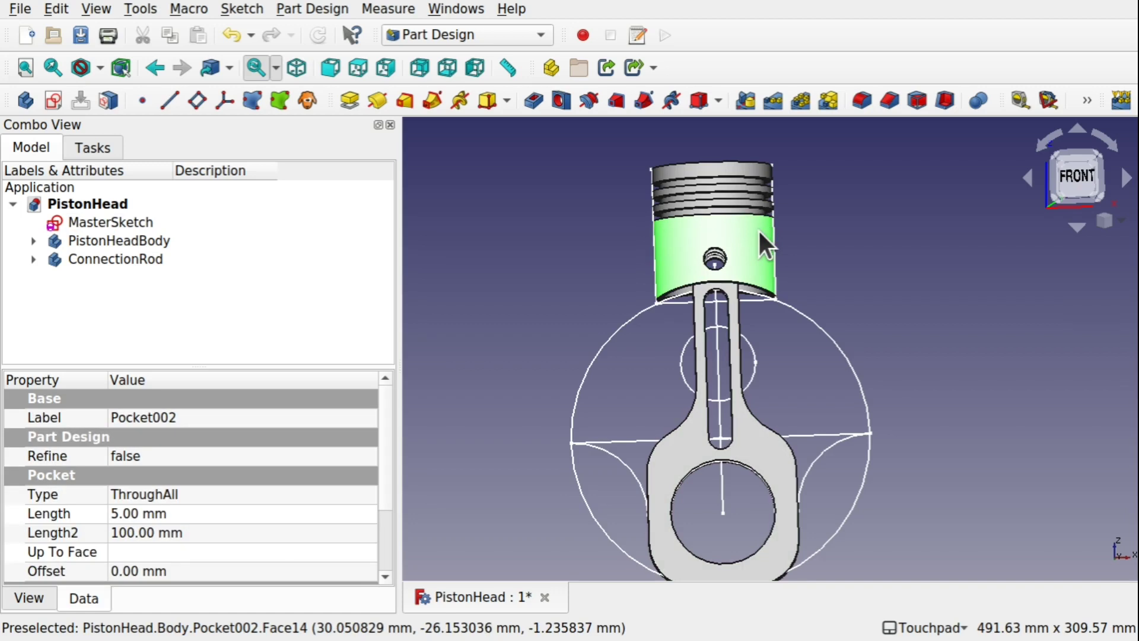
pyautogui.press('space')
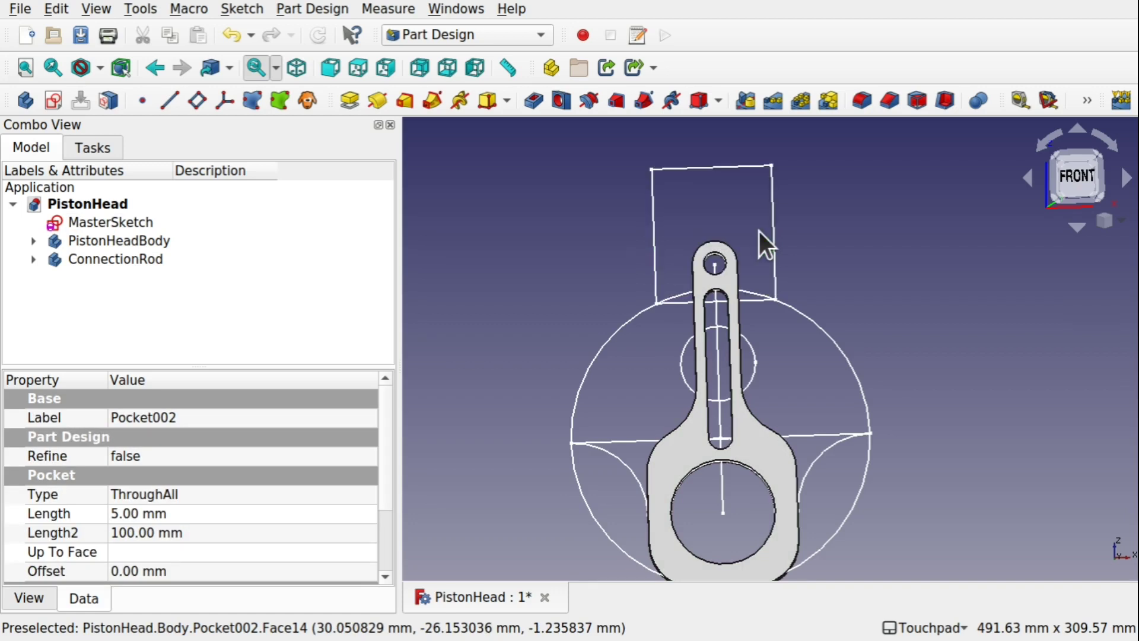
pyautogui.click(778, 471)
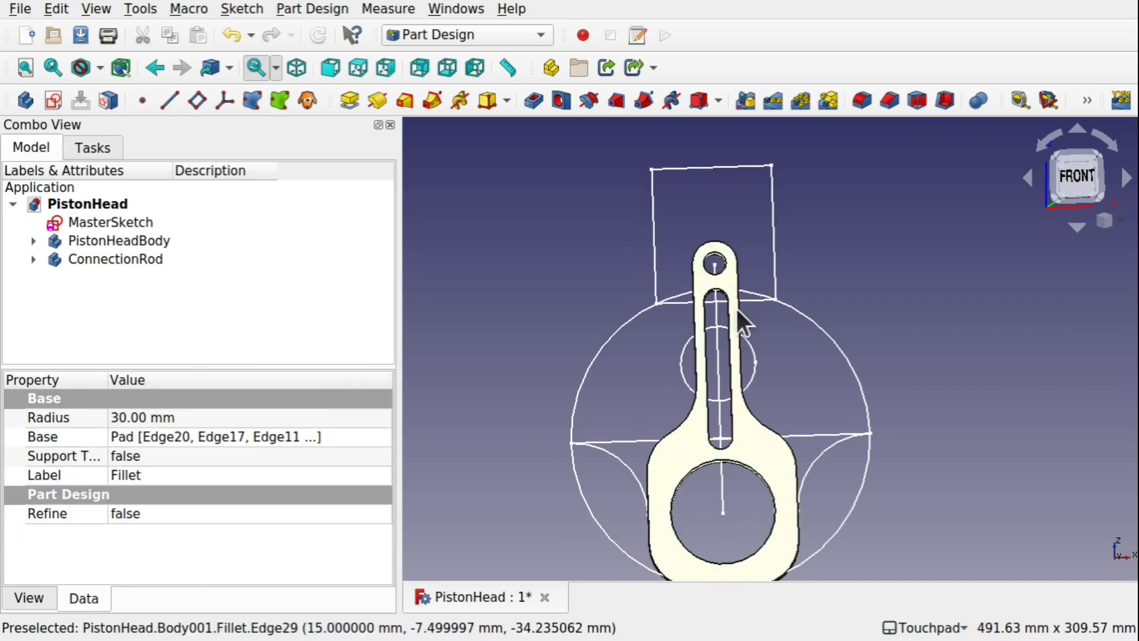
pyautogui.press('space')
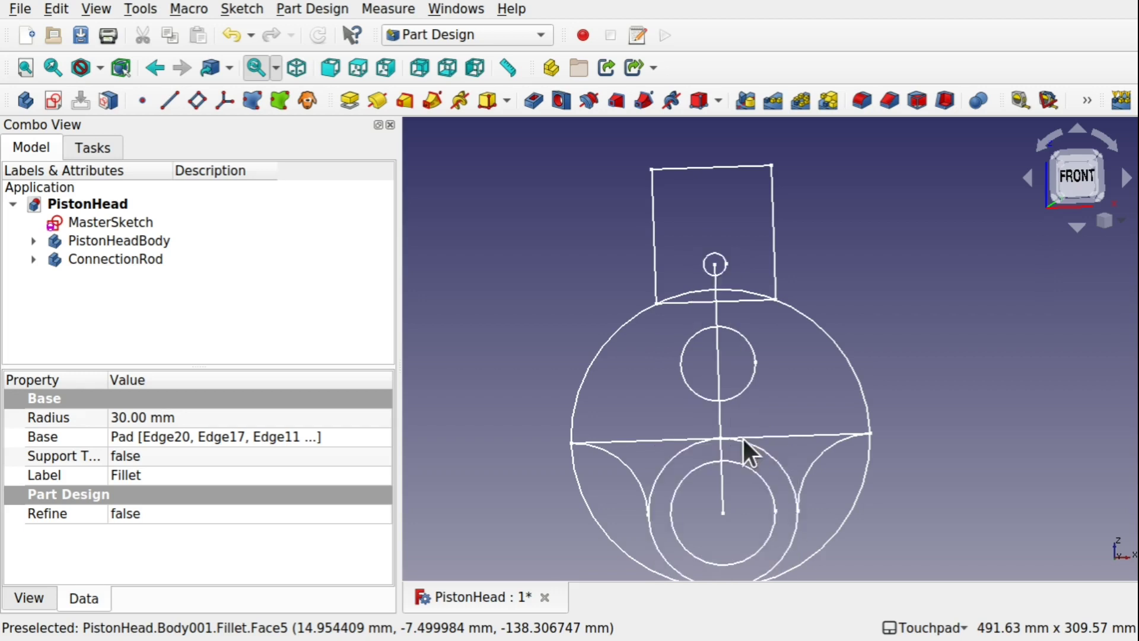
pyautogui.press('1')
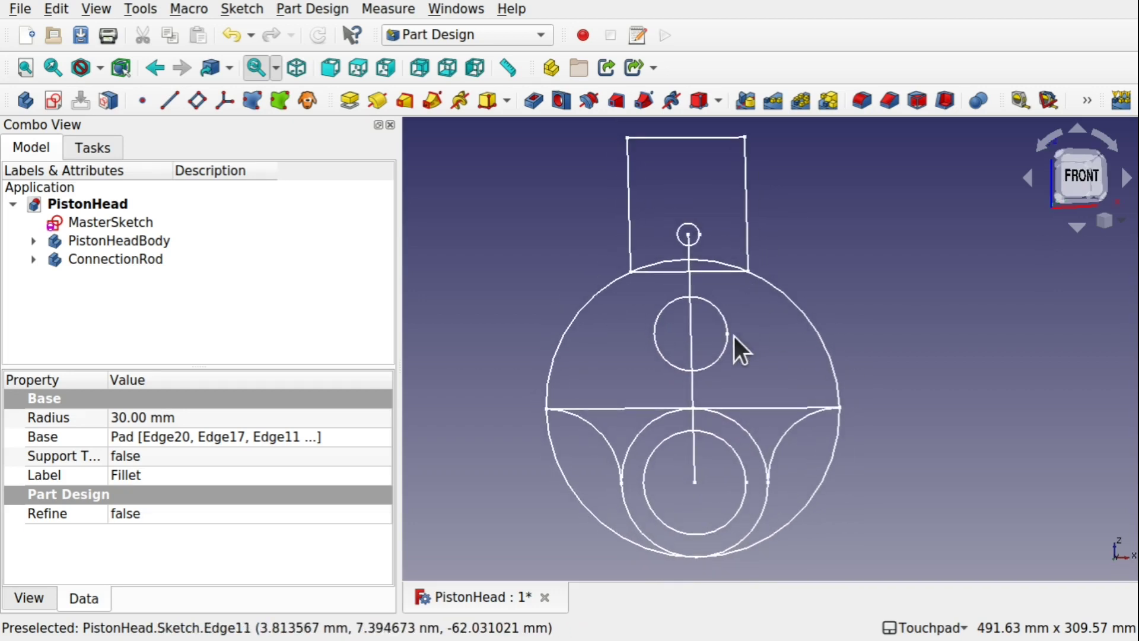
# Step: Create a new Part Design body and rename it CrankShaftBody
pyautogui.click(469, 38)
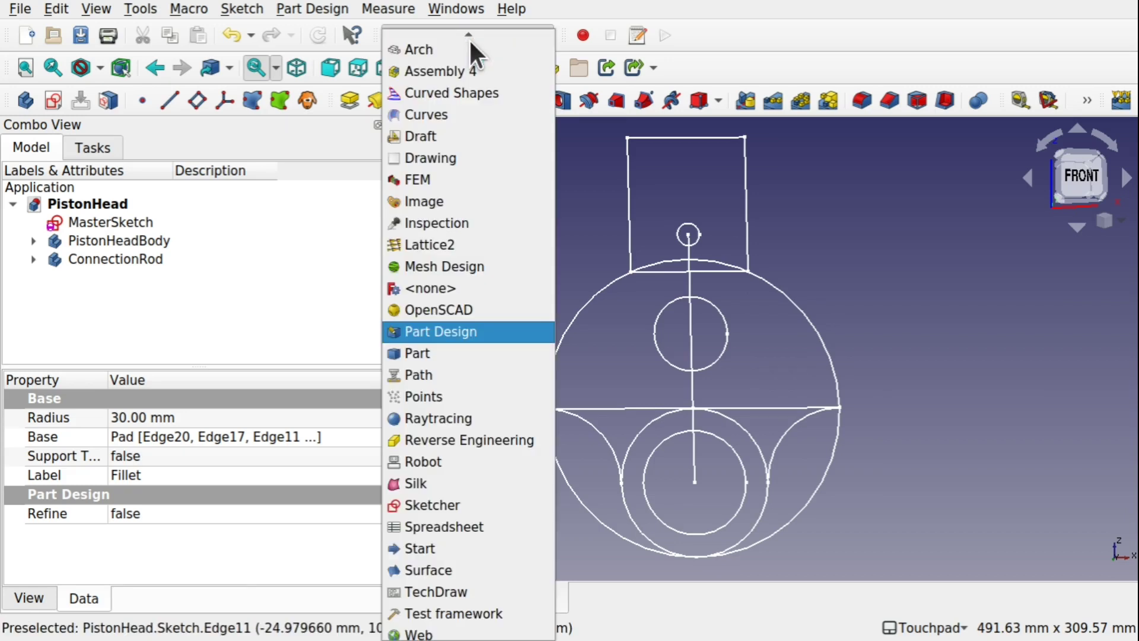
pyautogui.click(469, 333)
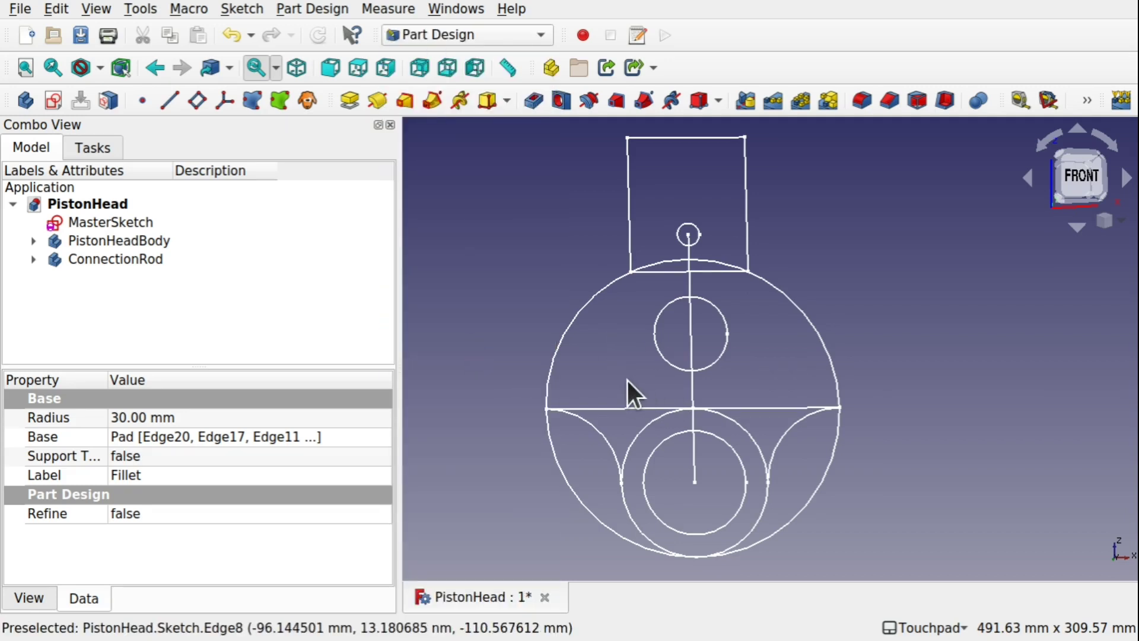
pyautogui.click(173, 298)
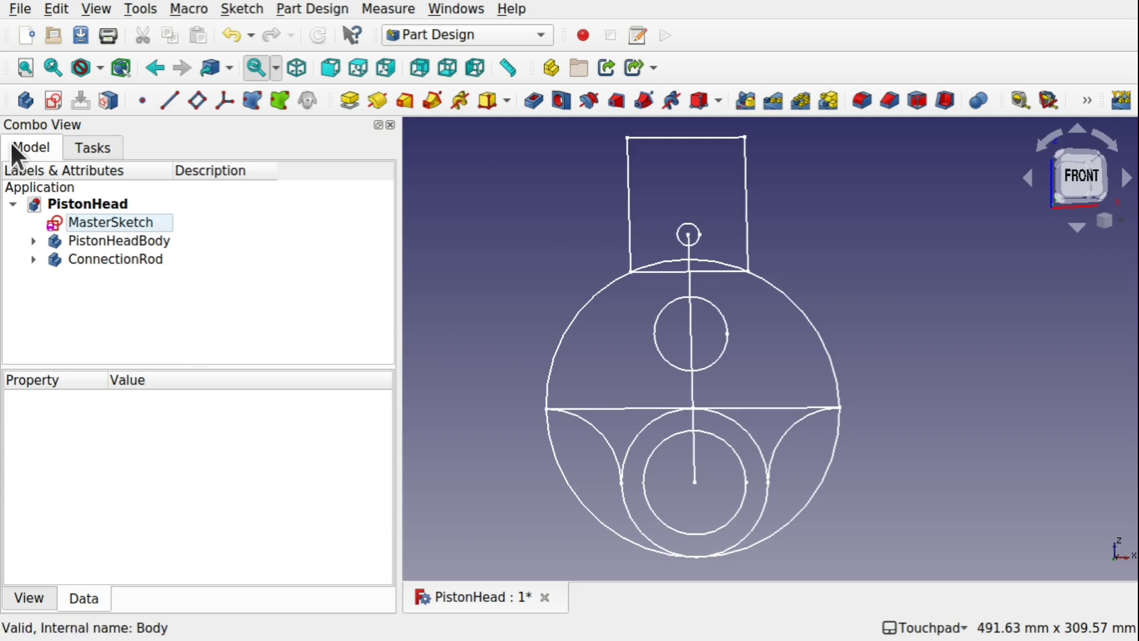
pyautogui.click(16, 102)
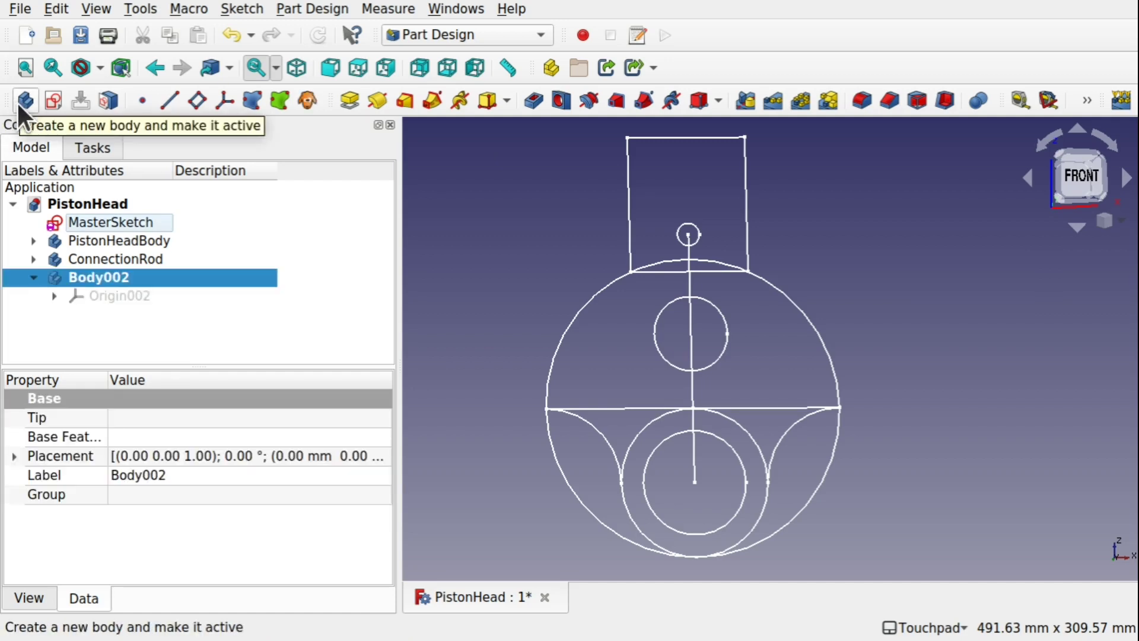
pyautogui.rightClick(103, 276)
pyautogui.click(209, 592)
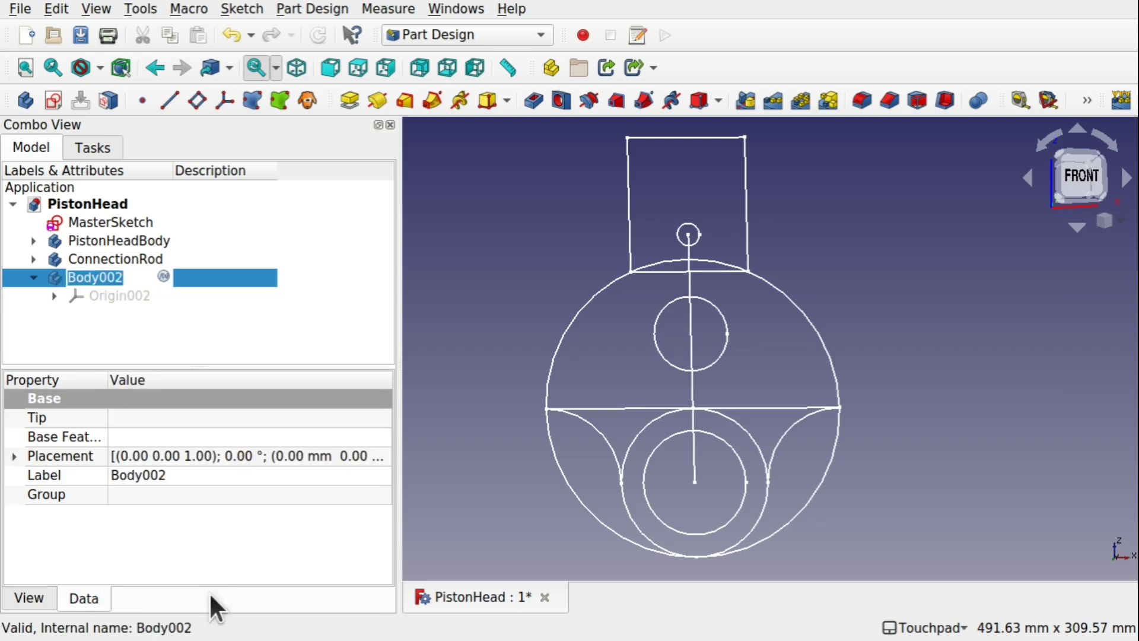
pyautogui.write('CrankShaf')
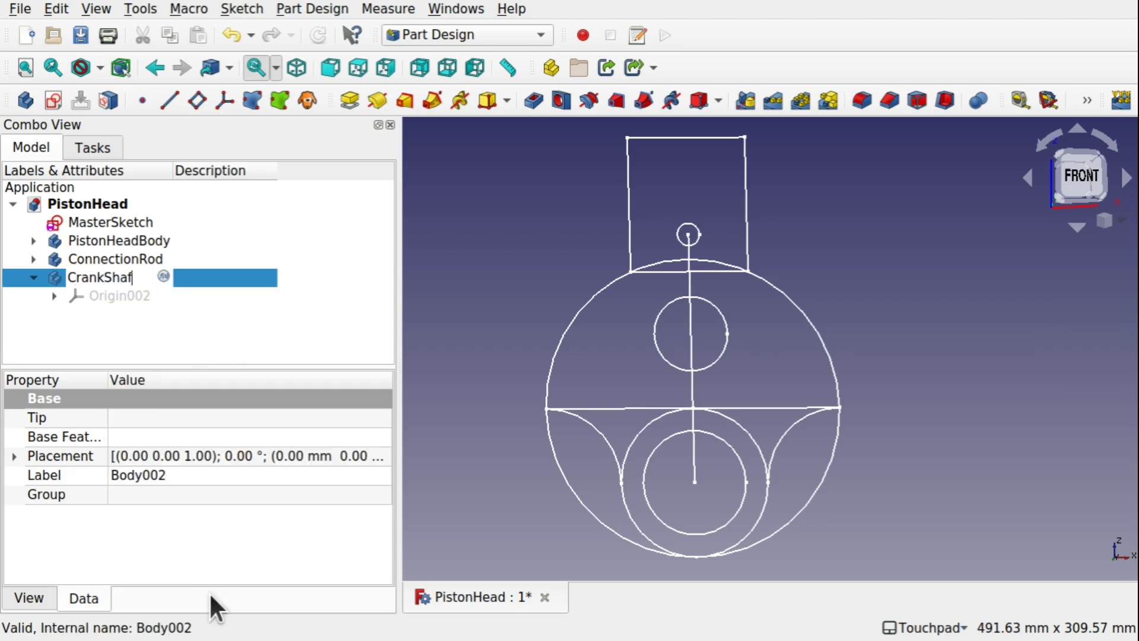
pyautogui.write('tBody')
pyautogui.press('Return')
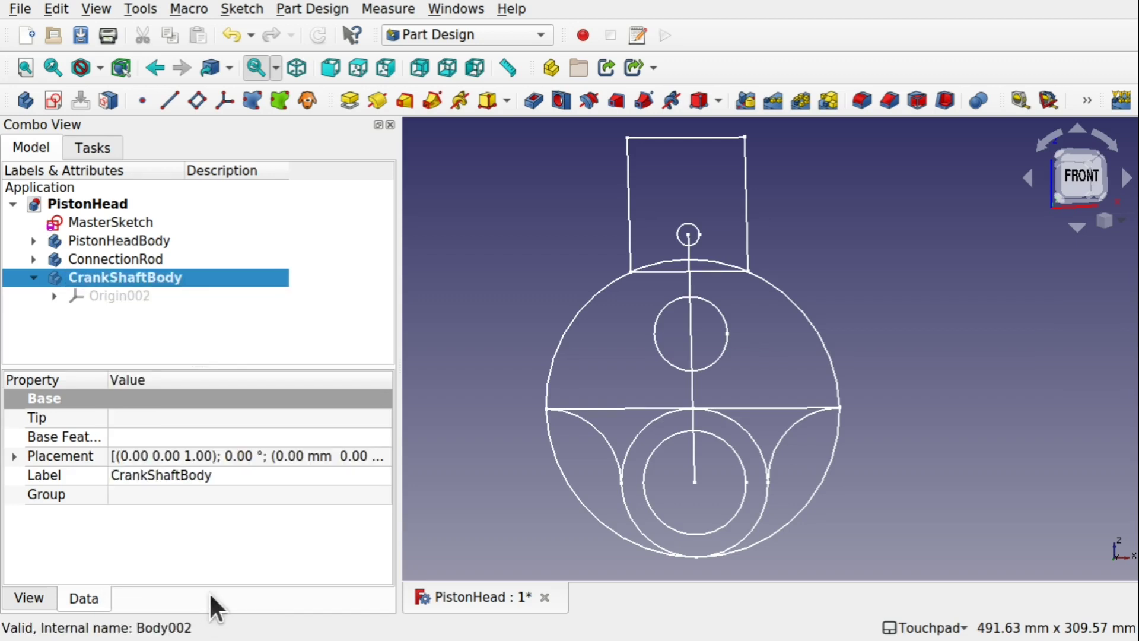
# Step: Make a Draft clone of the MasterSketch
pyautogui.click(130, 224)
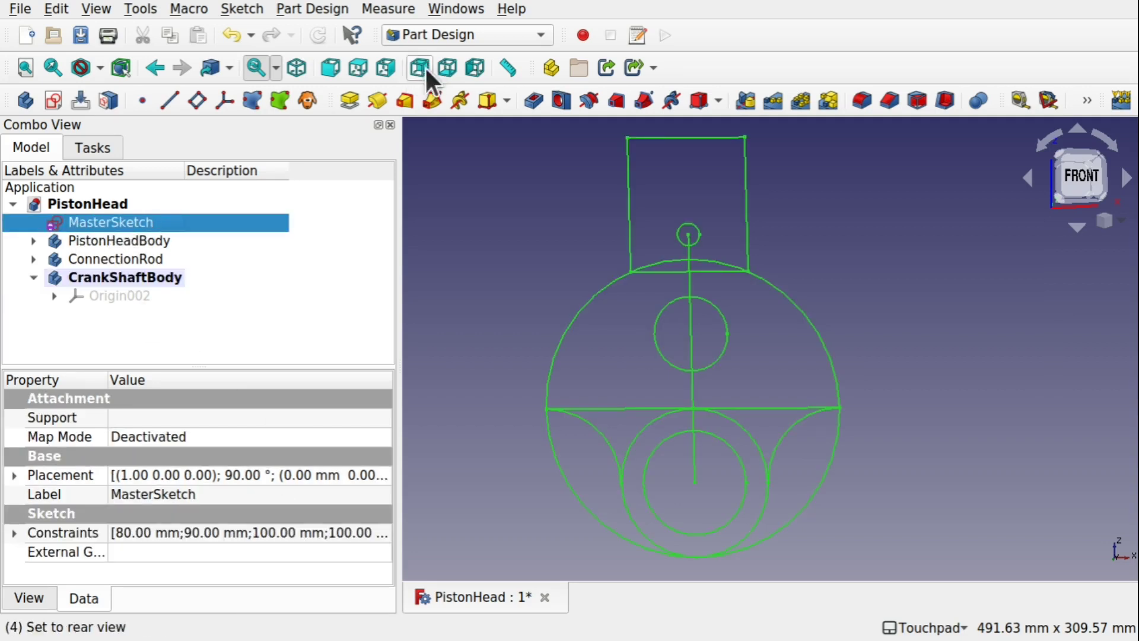
pyautogui.click(452, 34)
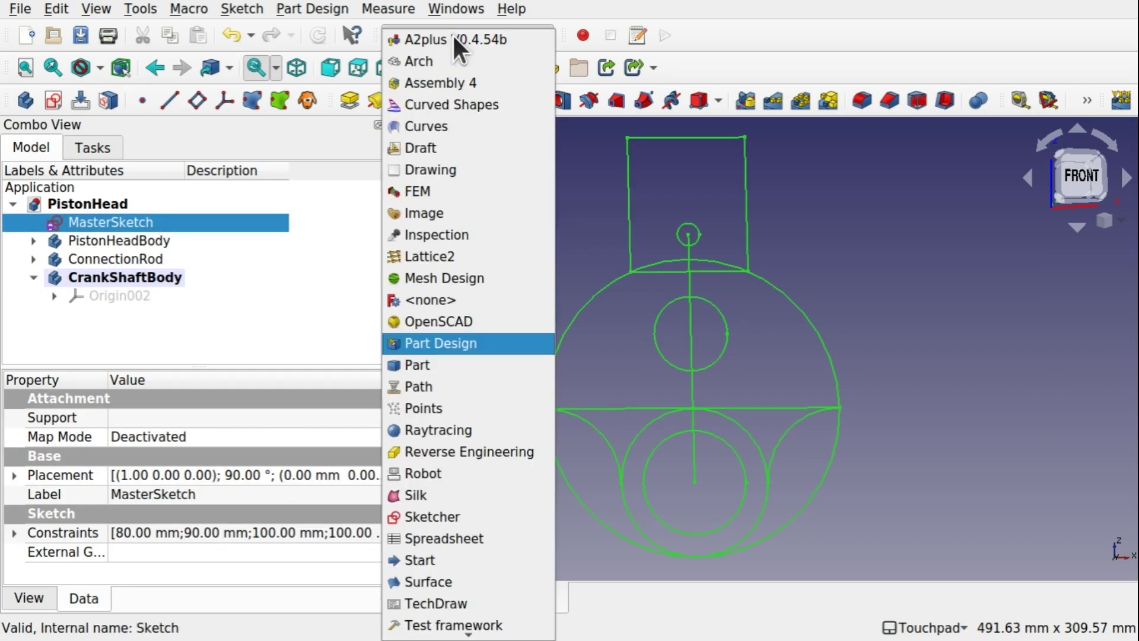
pyautogui.click(447, 146)
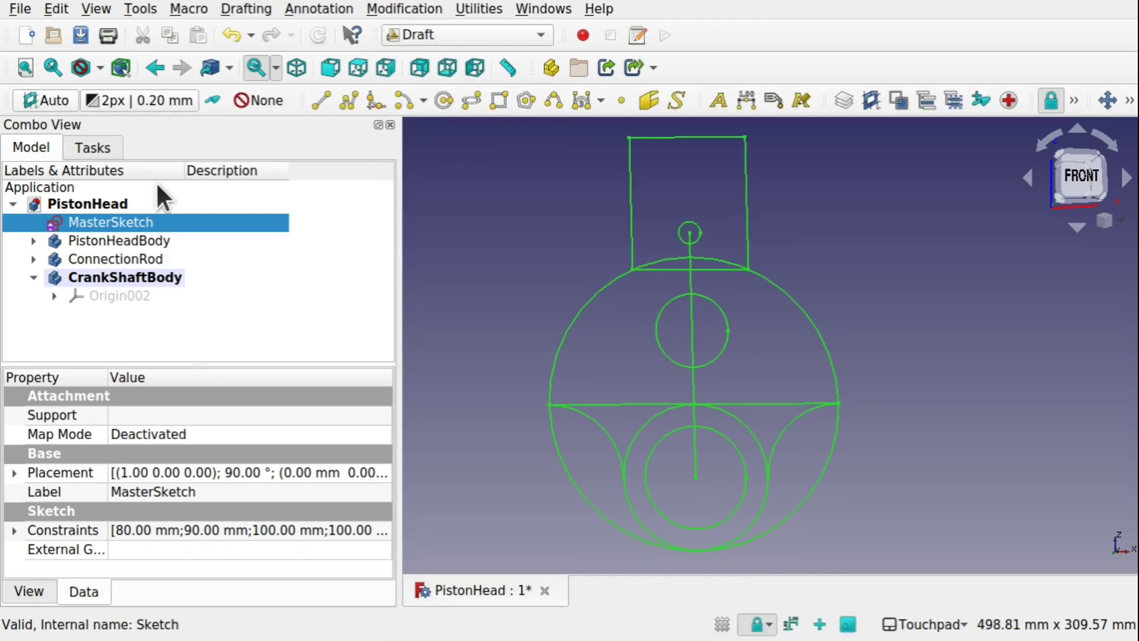
pyautogui.click(398, 8)
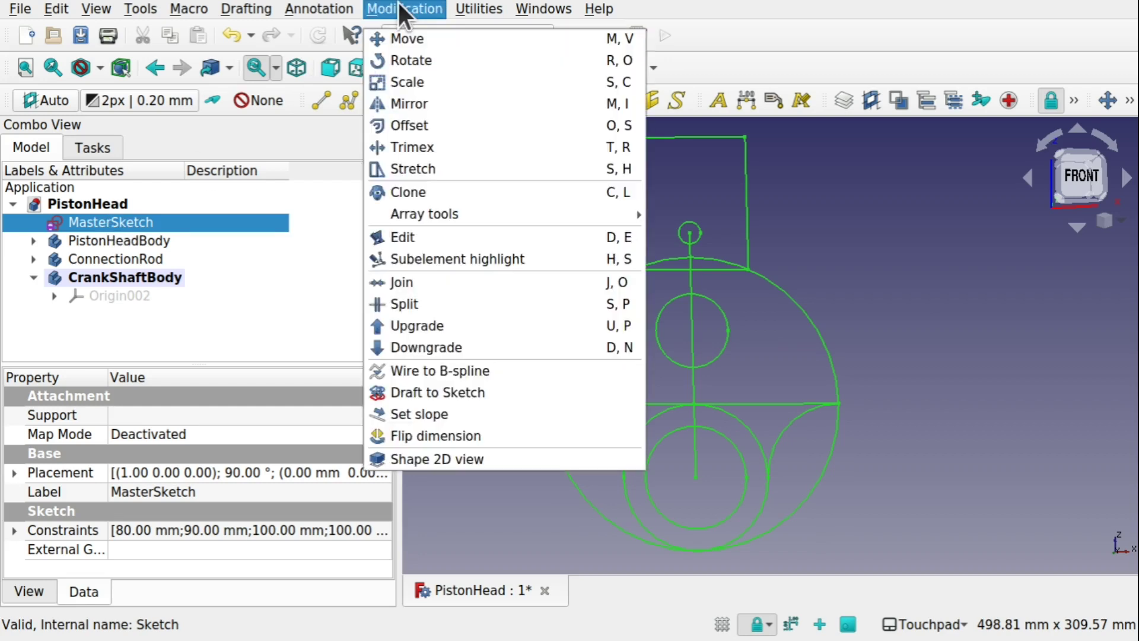
pyautogui.click(428, 191)
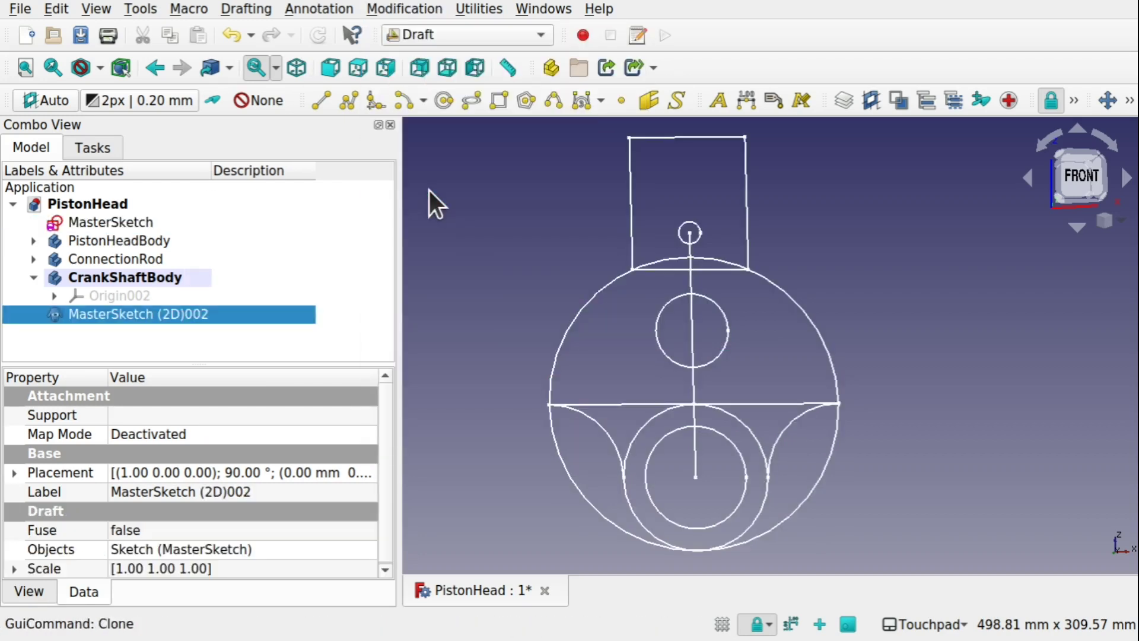
pyautogui.click(1128, 100)
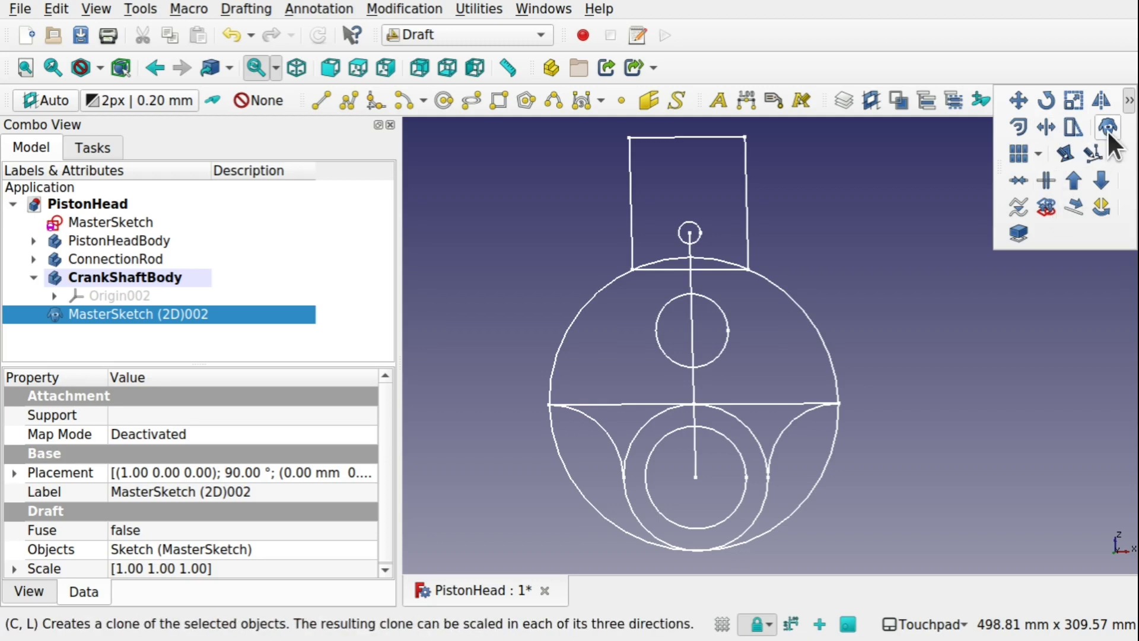
# Step: Move the new clone, MasterSketch (2D)002, into CrankShaftBody
pyautogui.click(540, 241)
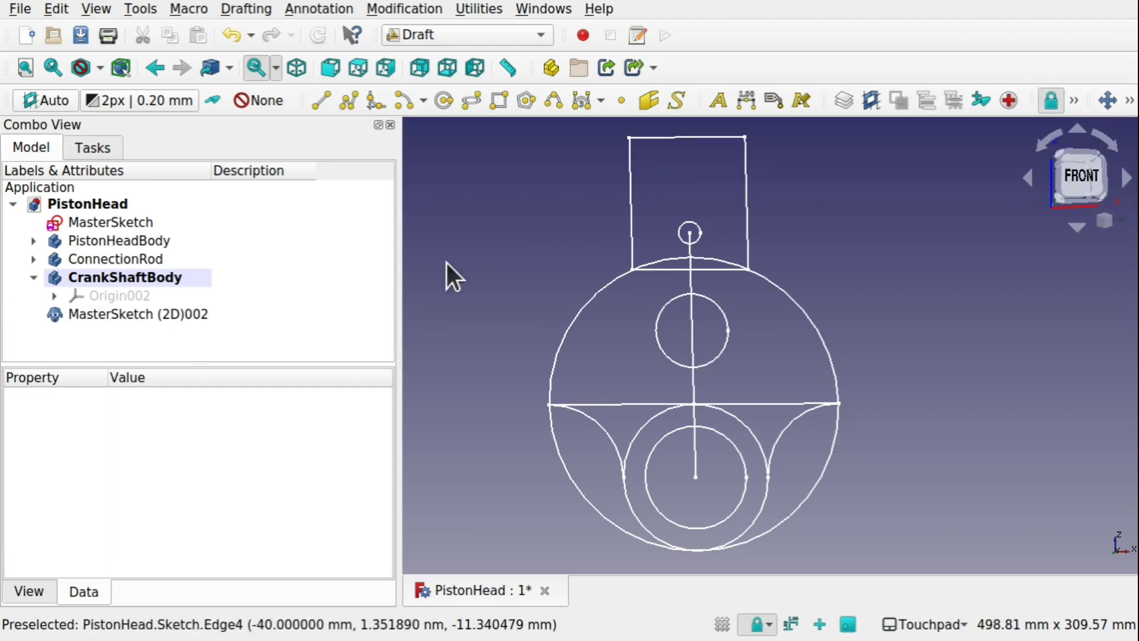
pyautogui.click(133, 315)
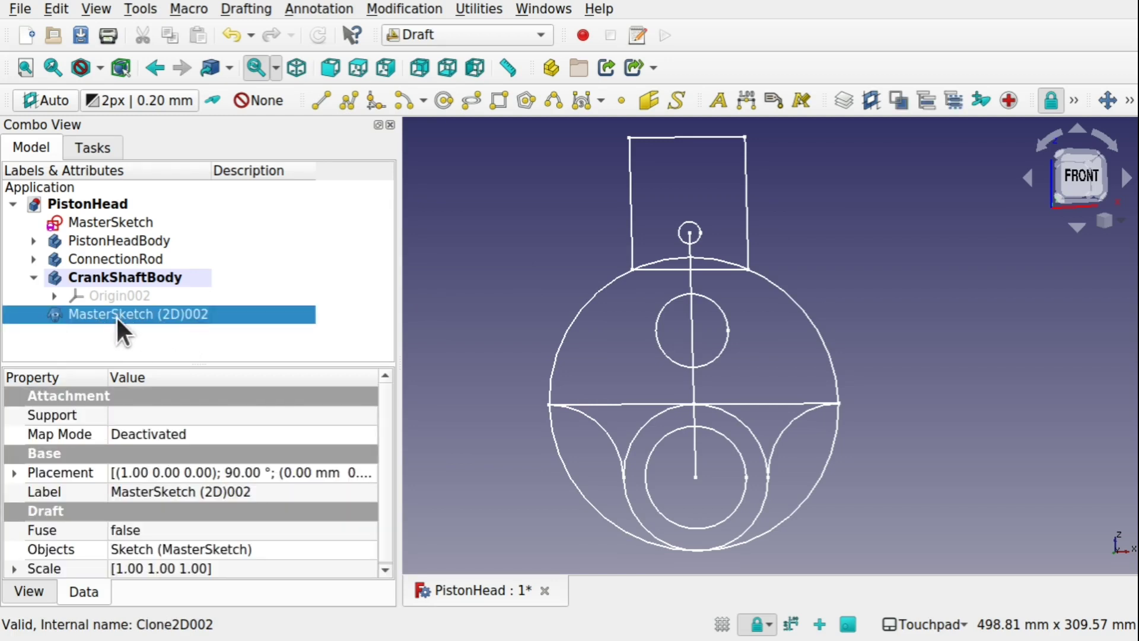
pyautogui.moveTo(115, 314); pyautogui.dragTo(155, 276)
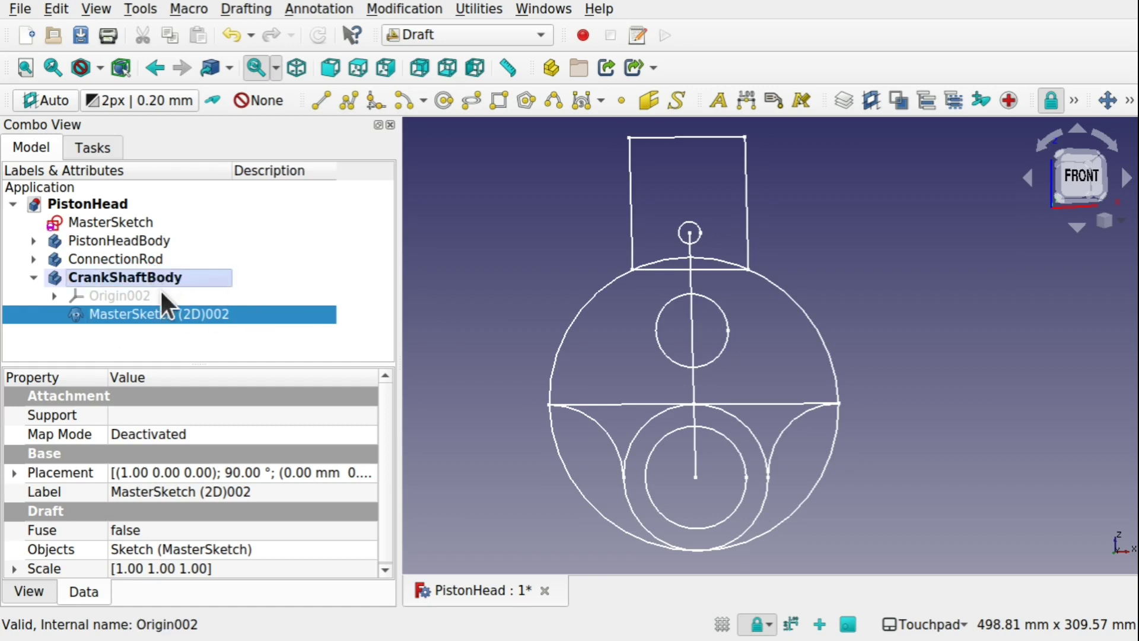
# Step: Collapse CrankShaftBody and check the MasterSketch clones inside PistonHeadBody and ConnectionRod
pyautogui.click(34, 240)
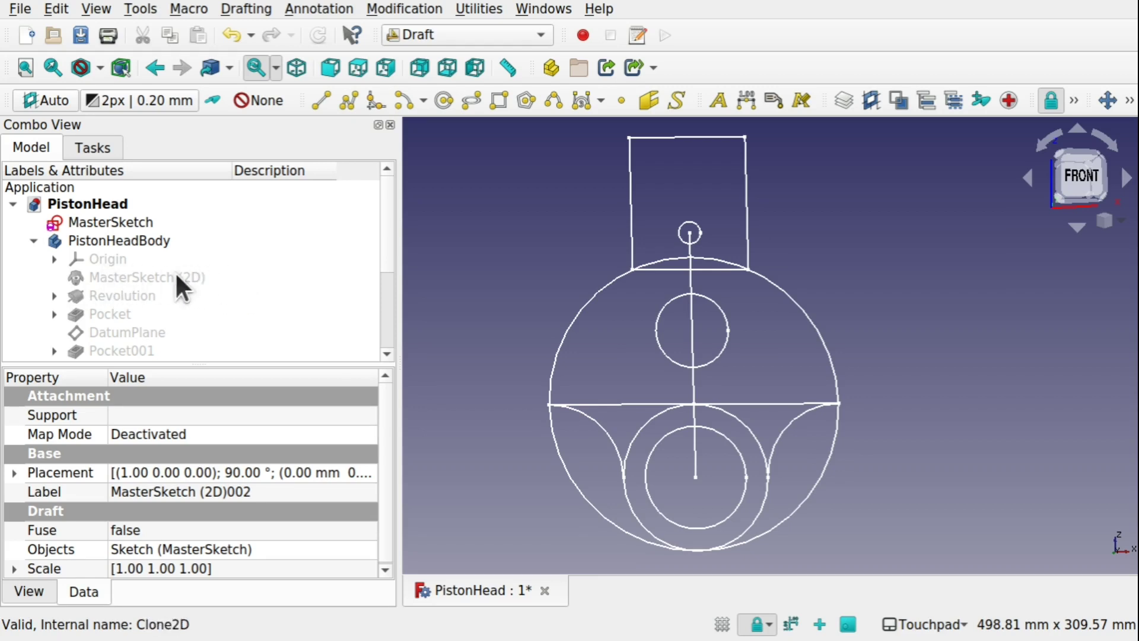
pyautogui.click(38, 240)
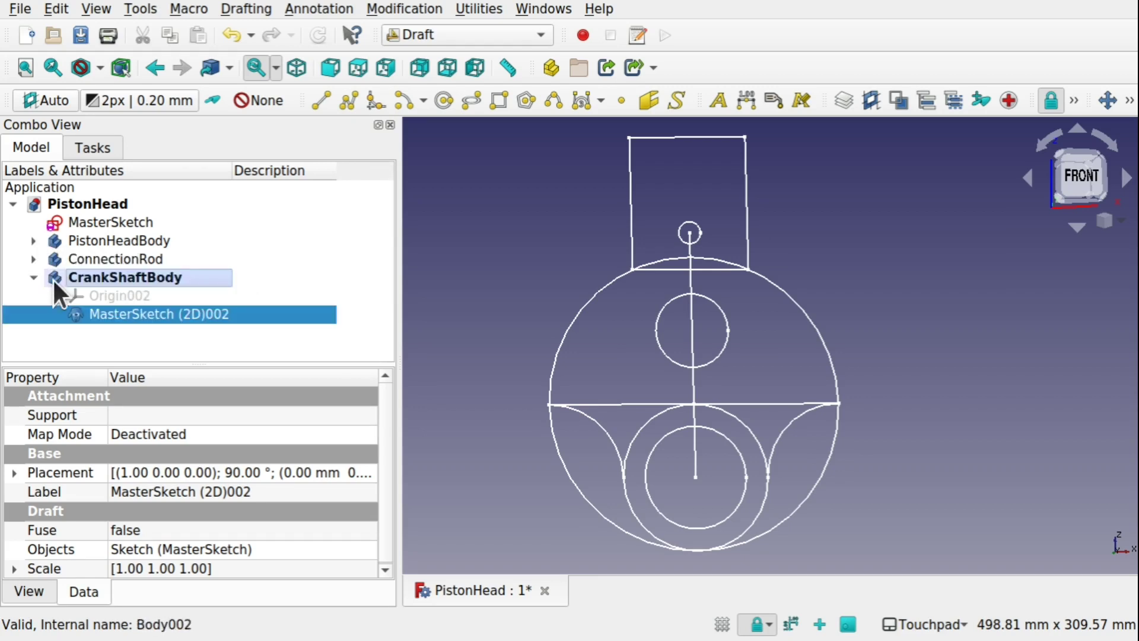
pyautogui.click(34, 276)
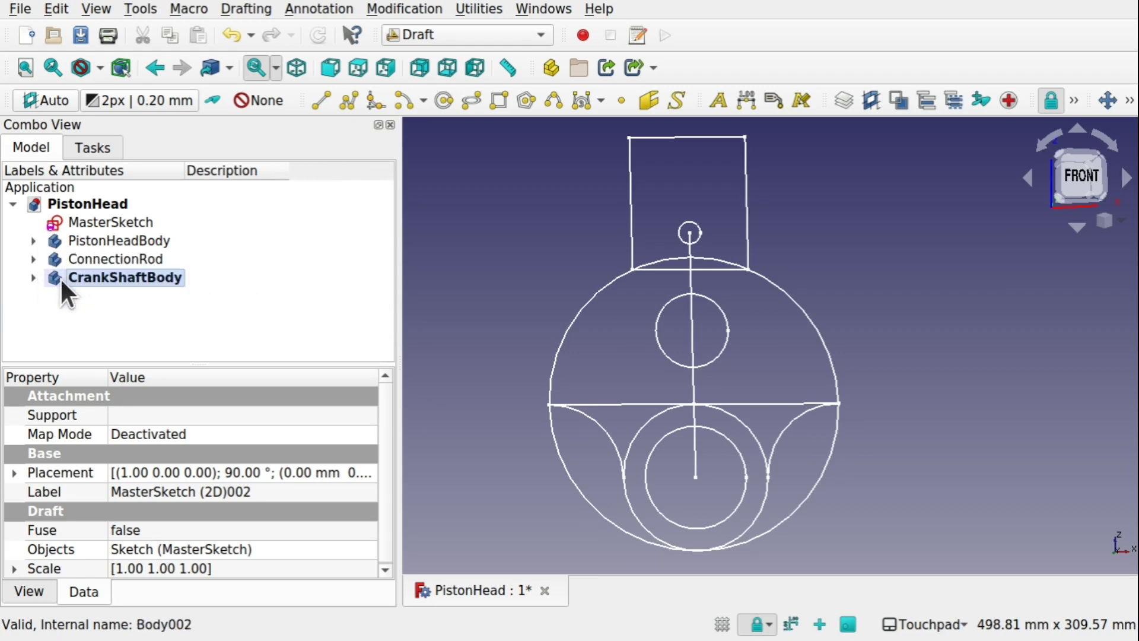
pyautogui.click(35, 258)
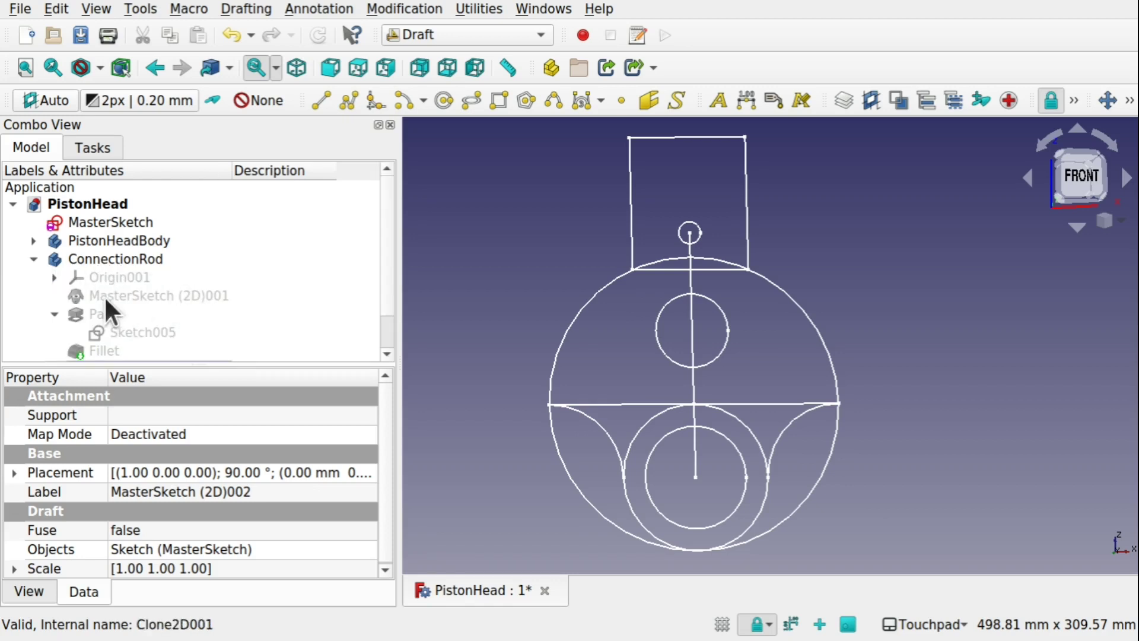
# Step: Hide the original MasterSketch and check the clone inside CrankShaftBody
pyautogui.click(34, 259)
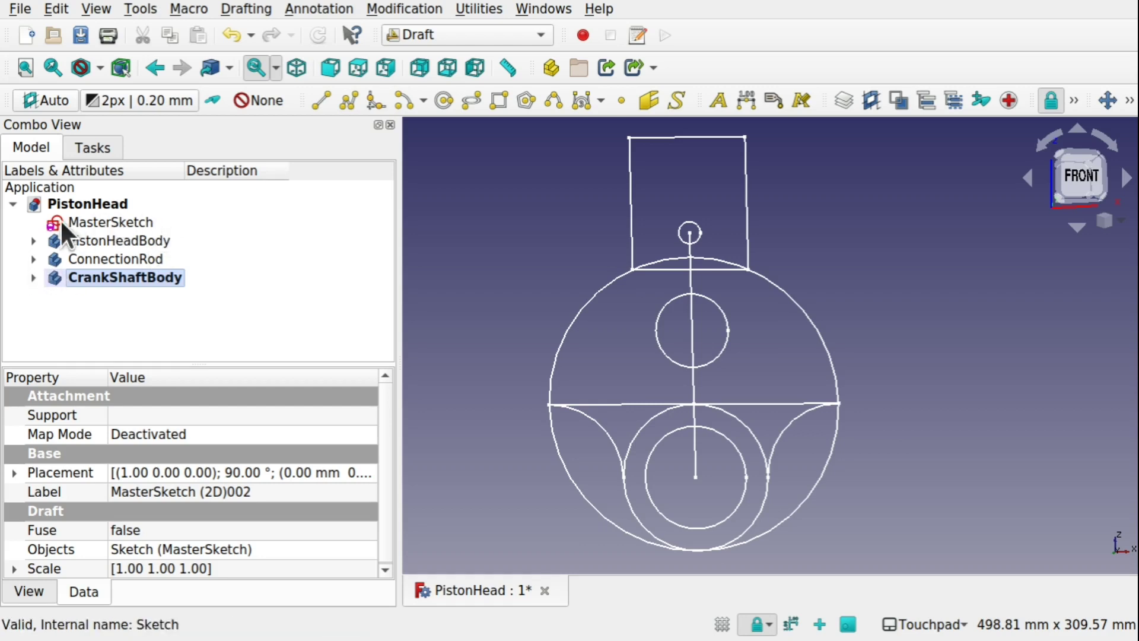
pyautogui.click(140, 224)
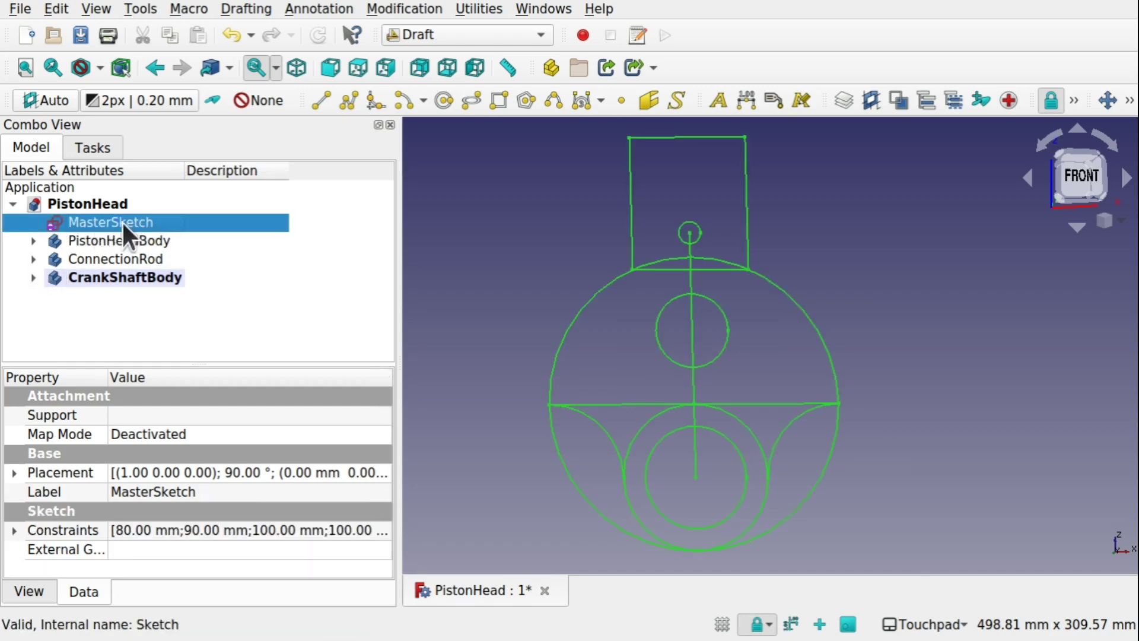
pyautogui.click(34, 276)
pyautogui.click(130, 312)
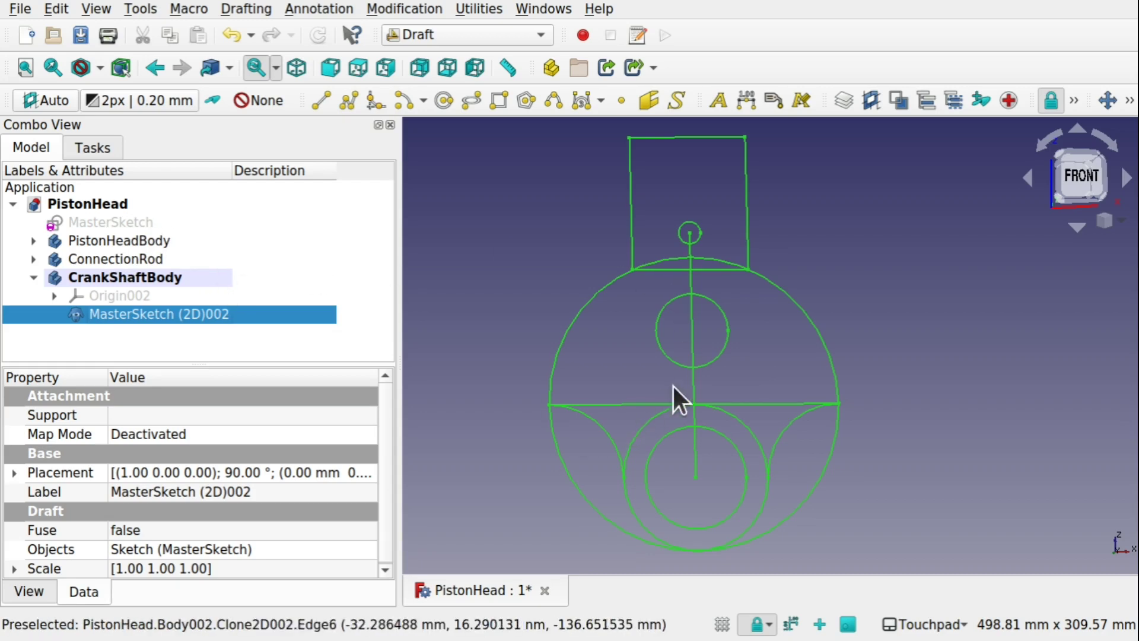
pyautogui.click(867, 266)
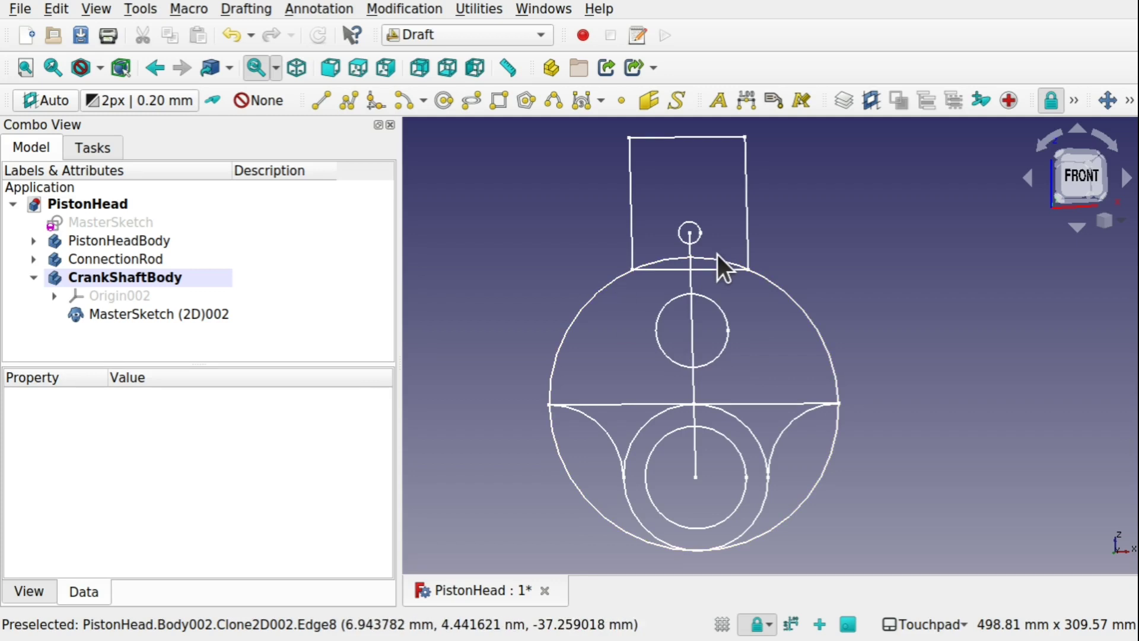
pyautogui.scroll(-3, 717, 254)
pyautogui.click(455, 33)
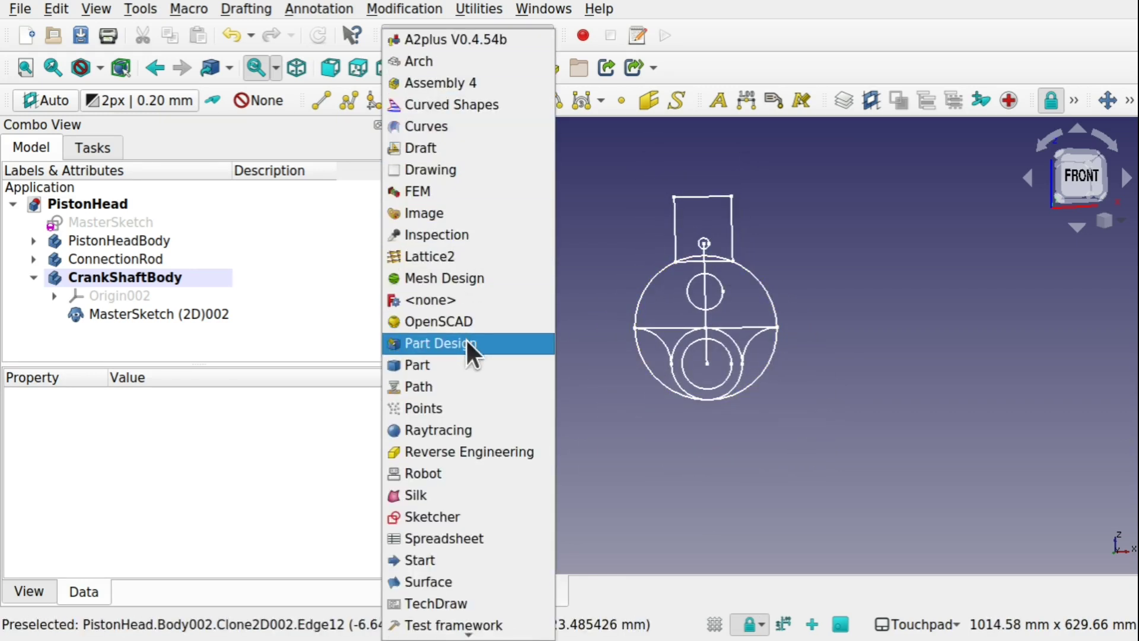
pyautogui.click(814, 242)
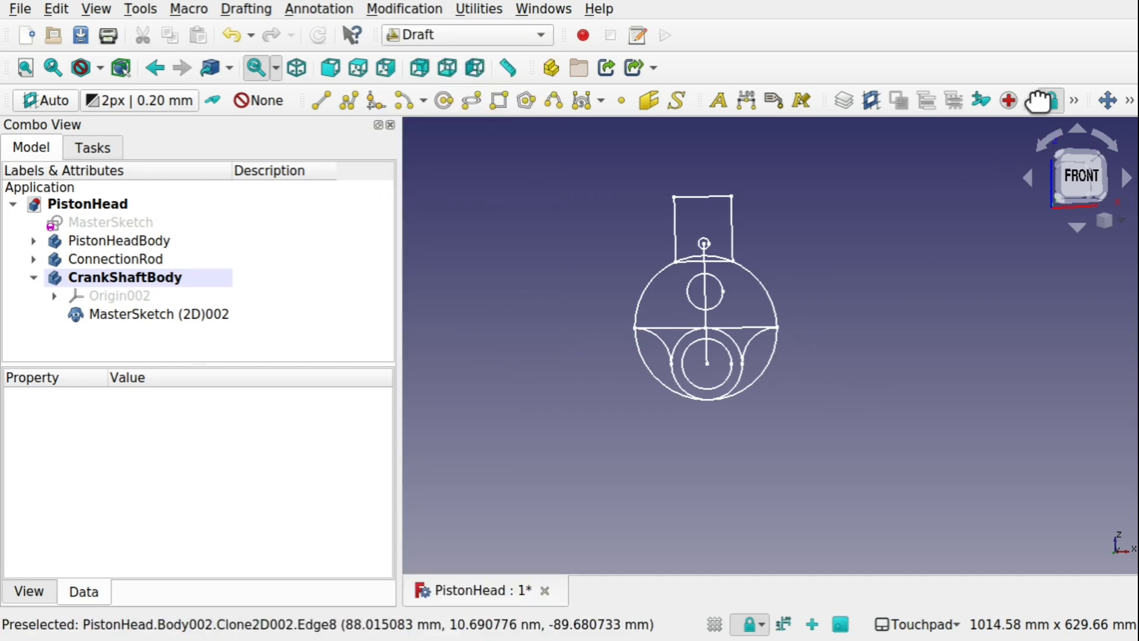
pyautogui.click(1072, 101)
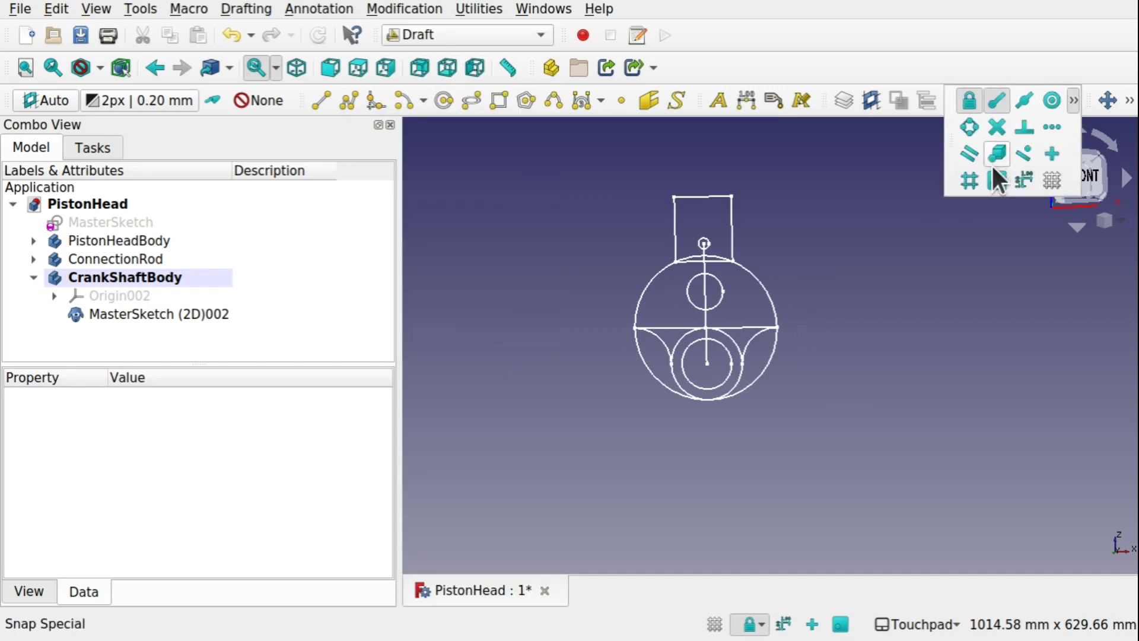
pyautogui.click(1073, 98)
pyautogui.click(1048, 177)
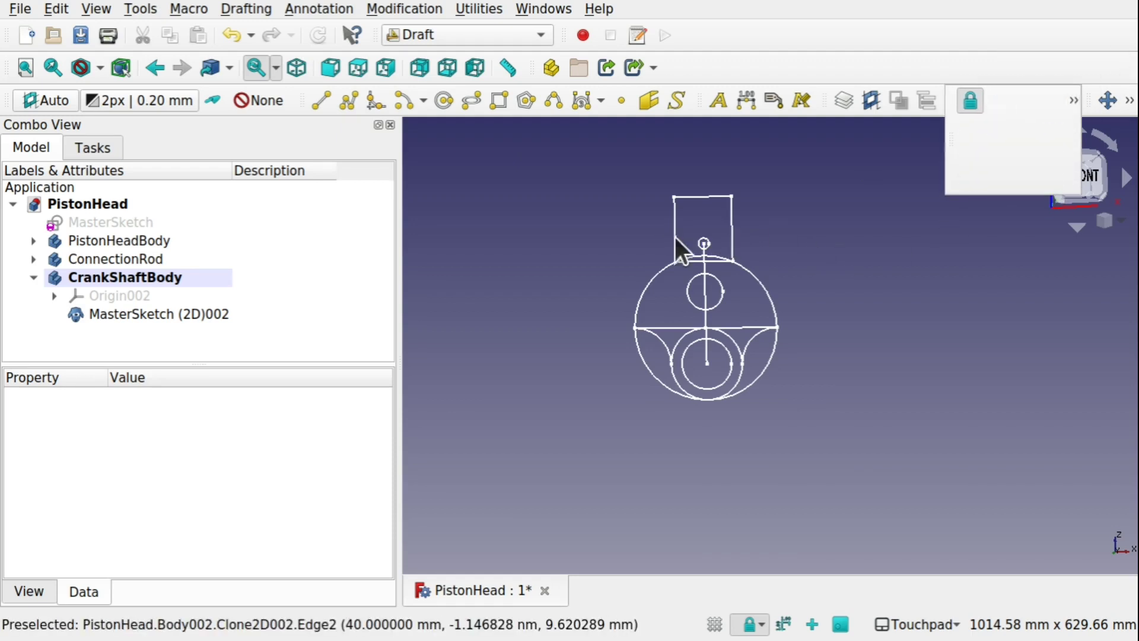
# Step: Switch to the Part Design workbench and create a new sketch on the XZ plane of CrankShaftBody
pyautogui.click(447, 34)
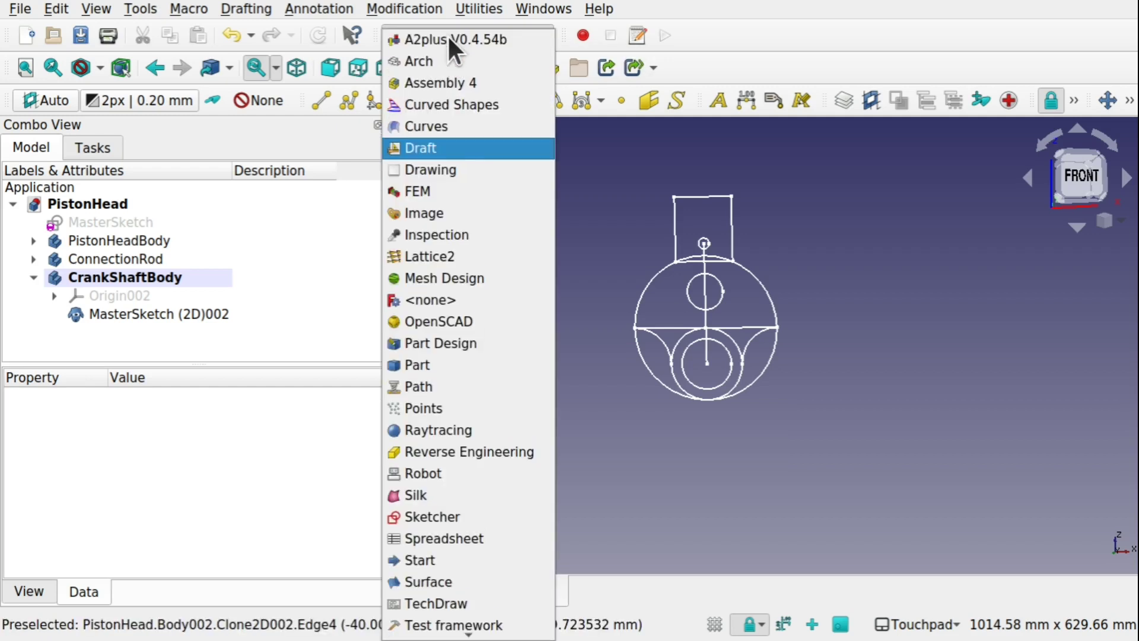
pyautogui.click(464, 344)
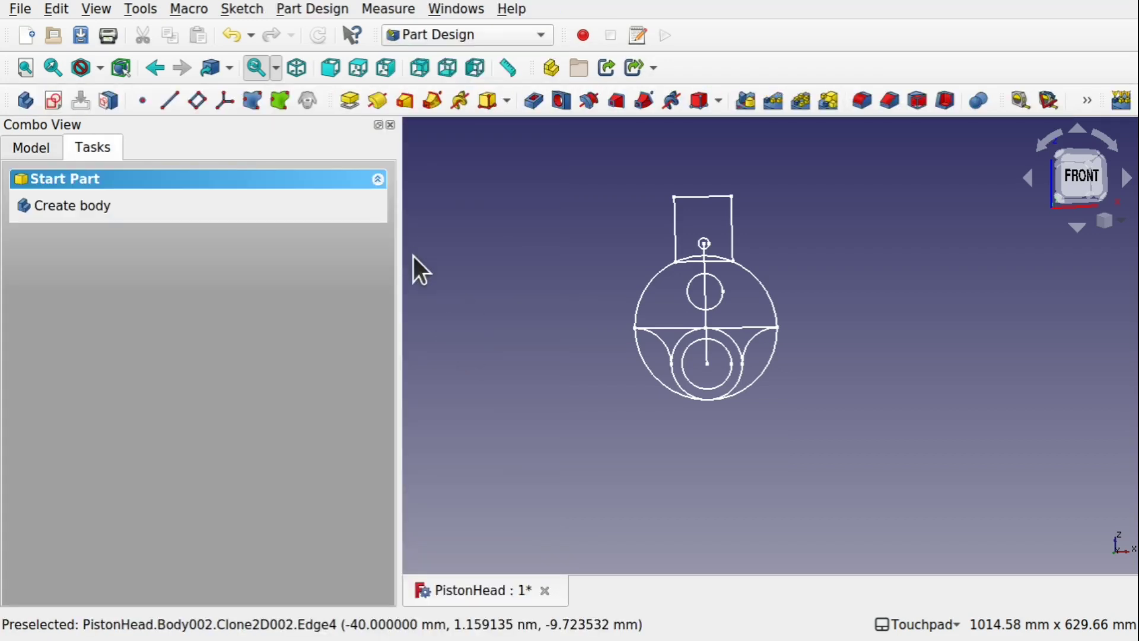
pyautogui.click(38, 146)
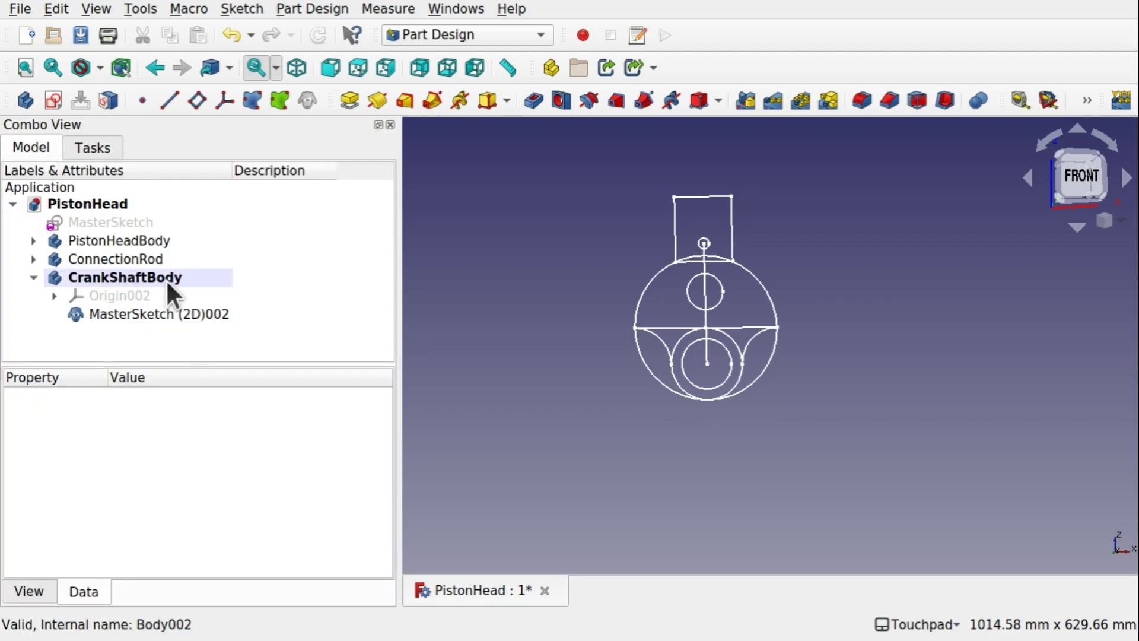
pyautogui.click(46, 101)
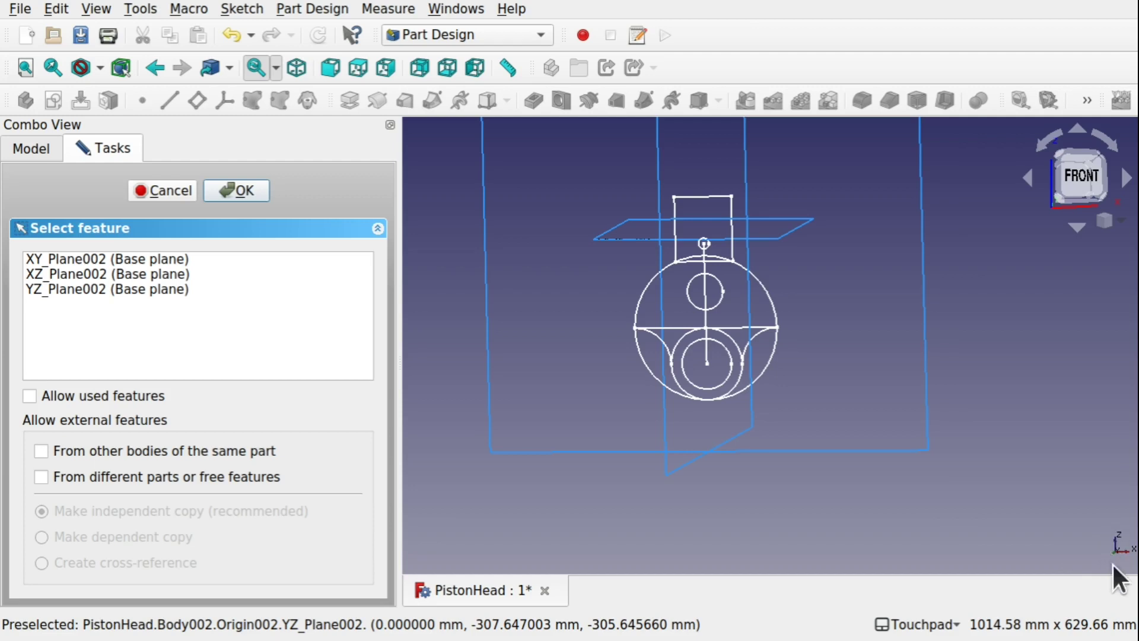
pyautogui.click(919, 450)
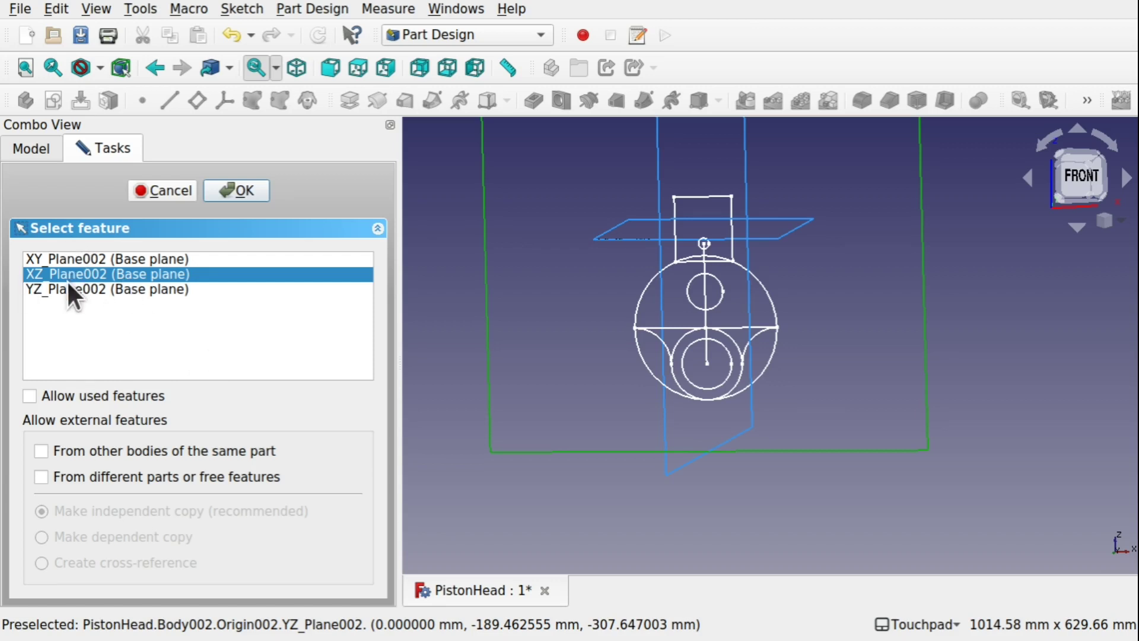
pyautogui.click(246, 193)
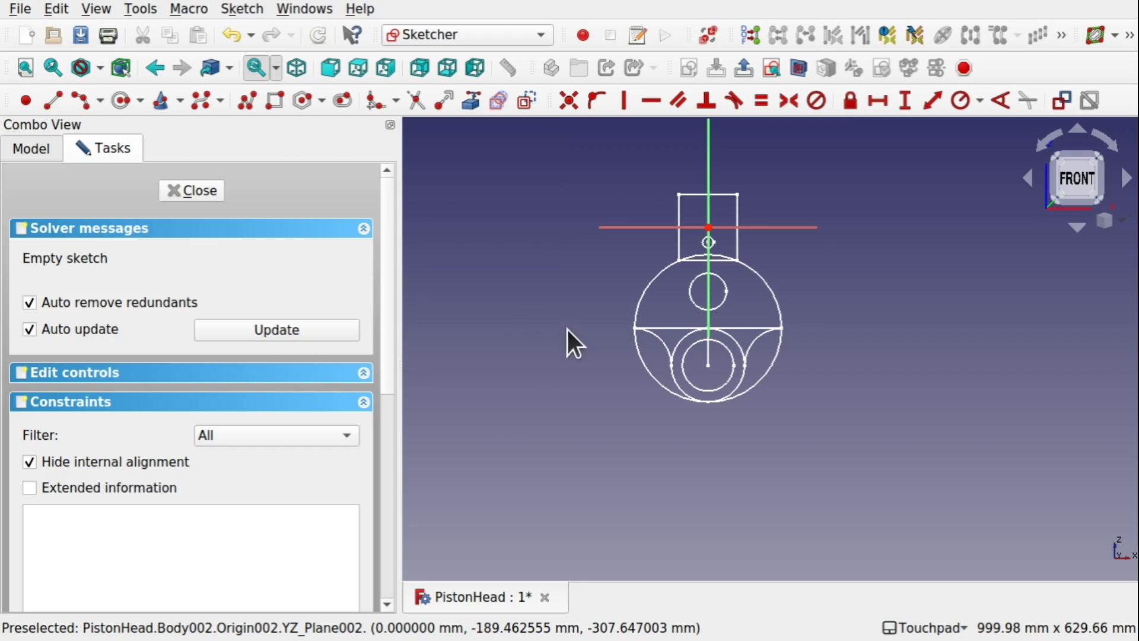
# Step: Link the clone's large circle, both concave side arcs and the outer circle around the lower hole as external geometry
pyautogui.scroll(5, 717, 349)
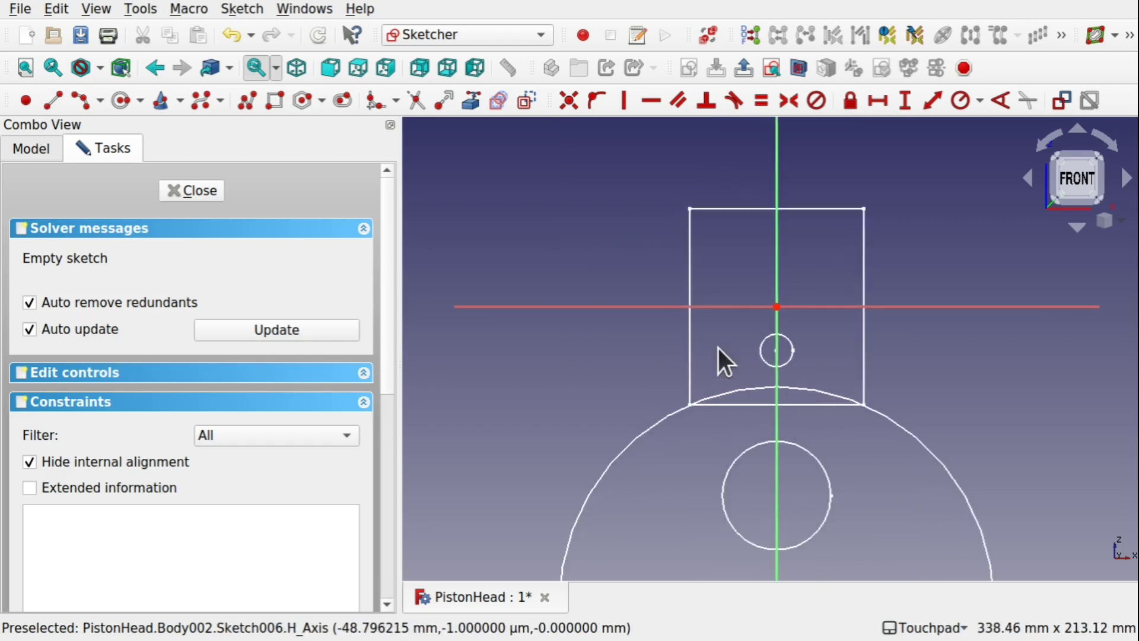
pyautogui.scroll(-1, 718, 348)
pyautogui.click(63, 375)
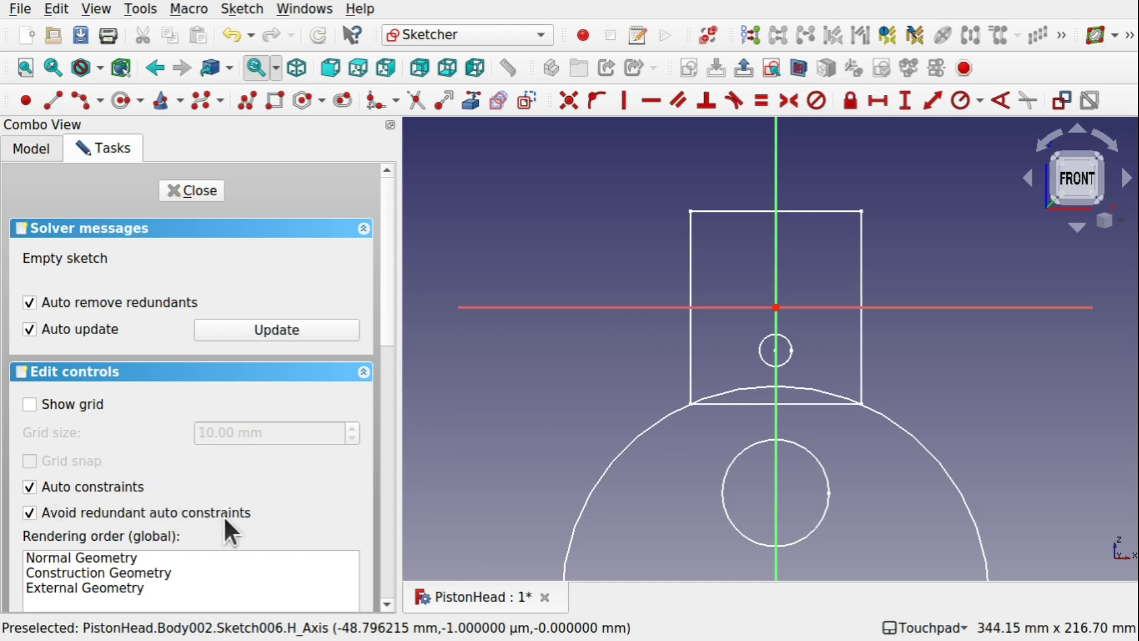
pyautogui.moveTo(806, 433)
pyautogui.keyDown('shift'); pyautogui.mouseDown(button='middle')
pyautogui.moveTo(745, 297)
pyautogui.moveTo(737, 368)
pyautogui.mouseUp(button='middle'); pyautogui.keyUp('shift')
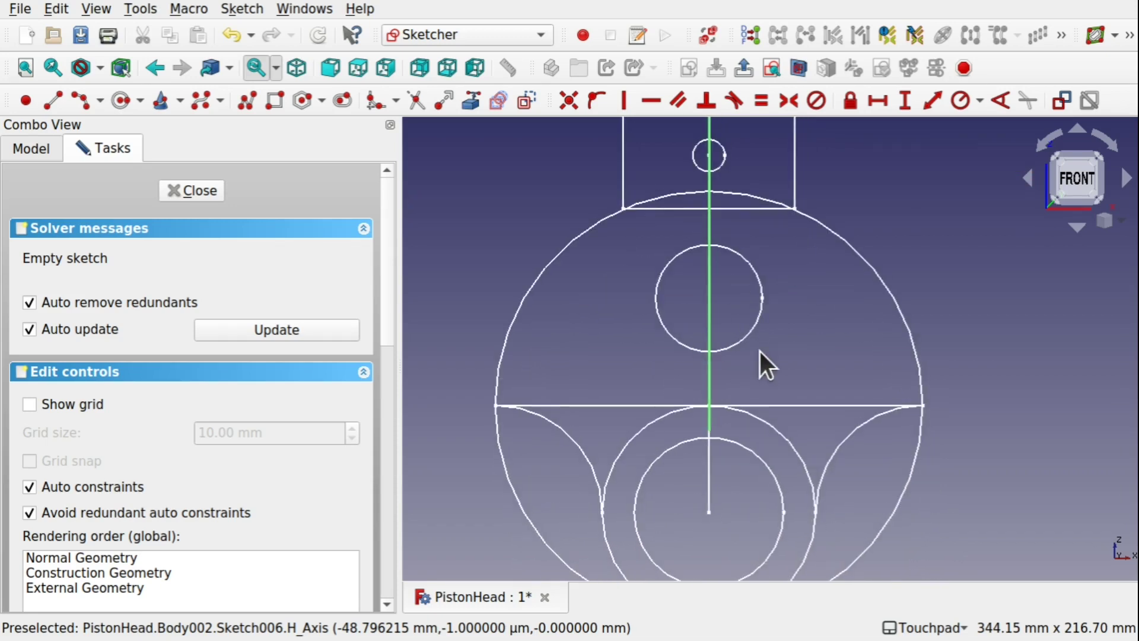
pyautogui.scroll(-3, 760, 351)
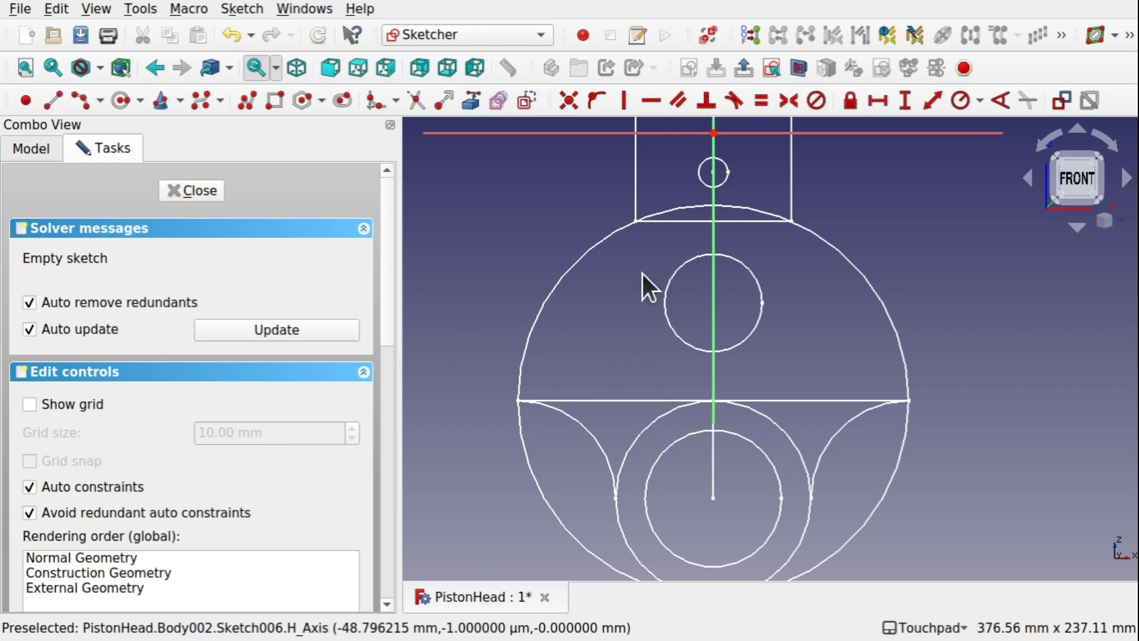
pyautogui.click(472, 102)
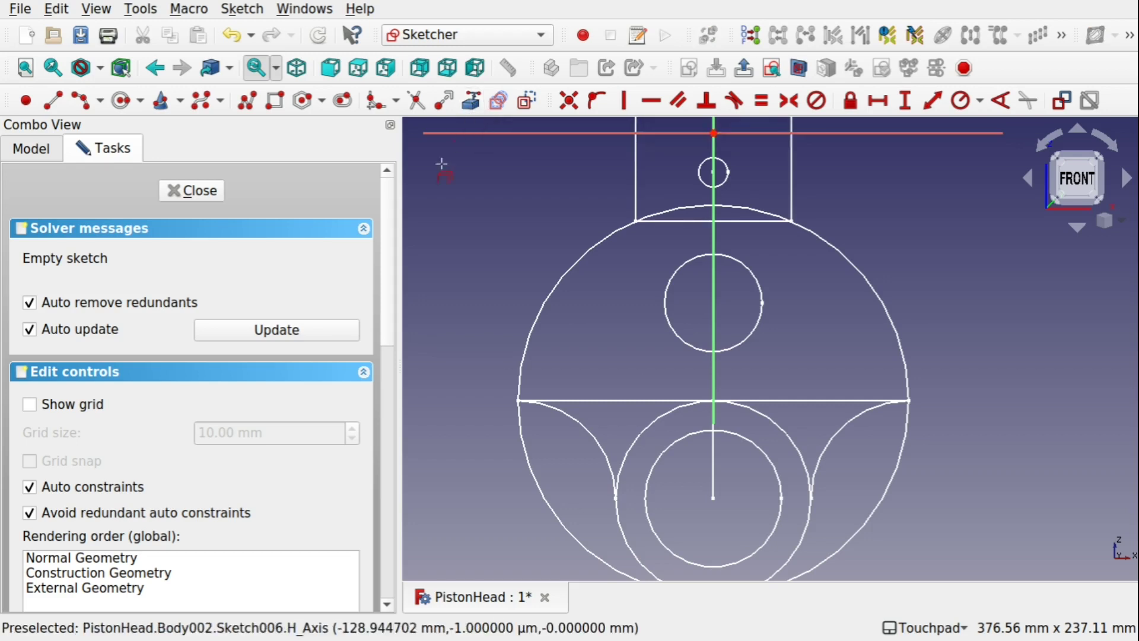
pyautogui.click(558, 289)
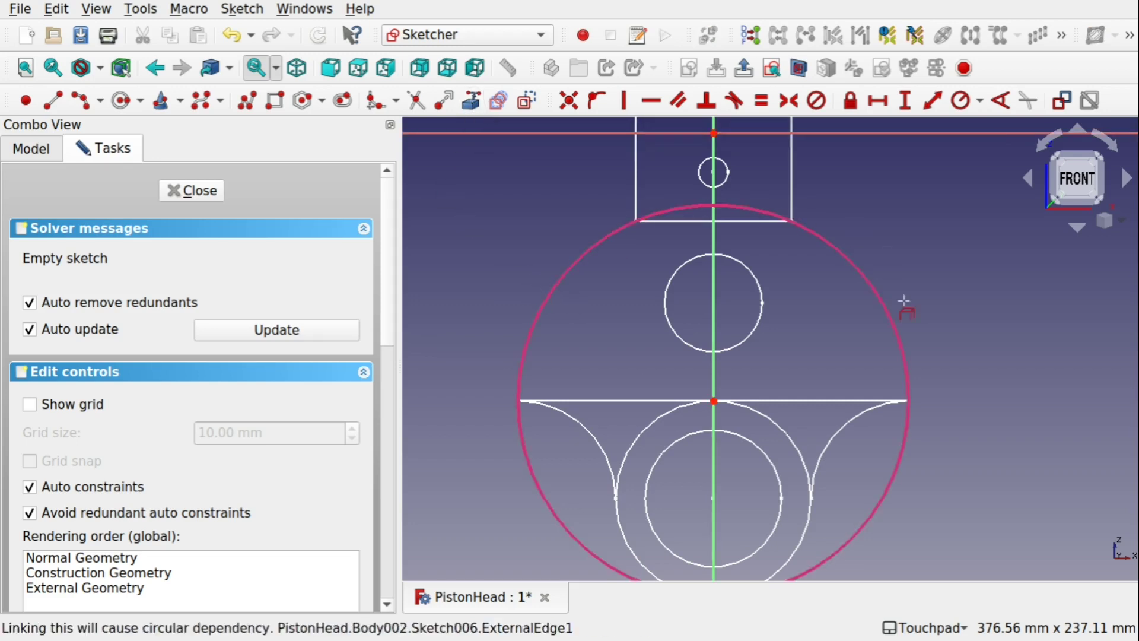
pyautogui.click(832, 444)
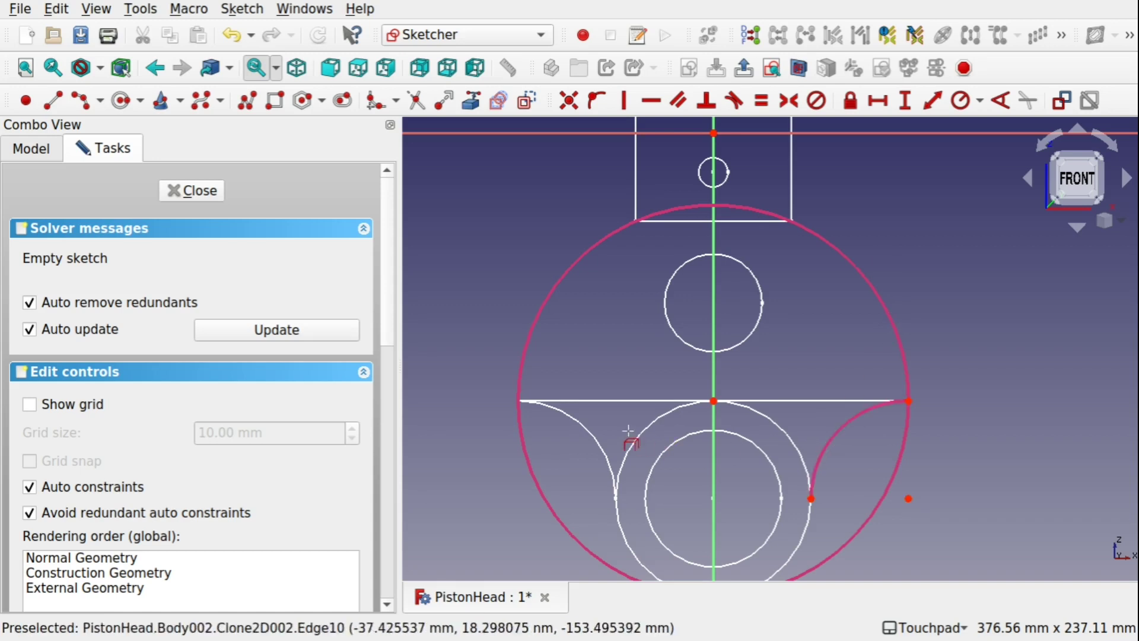
pyautogui.click(605, 466)
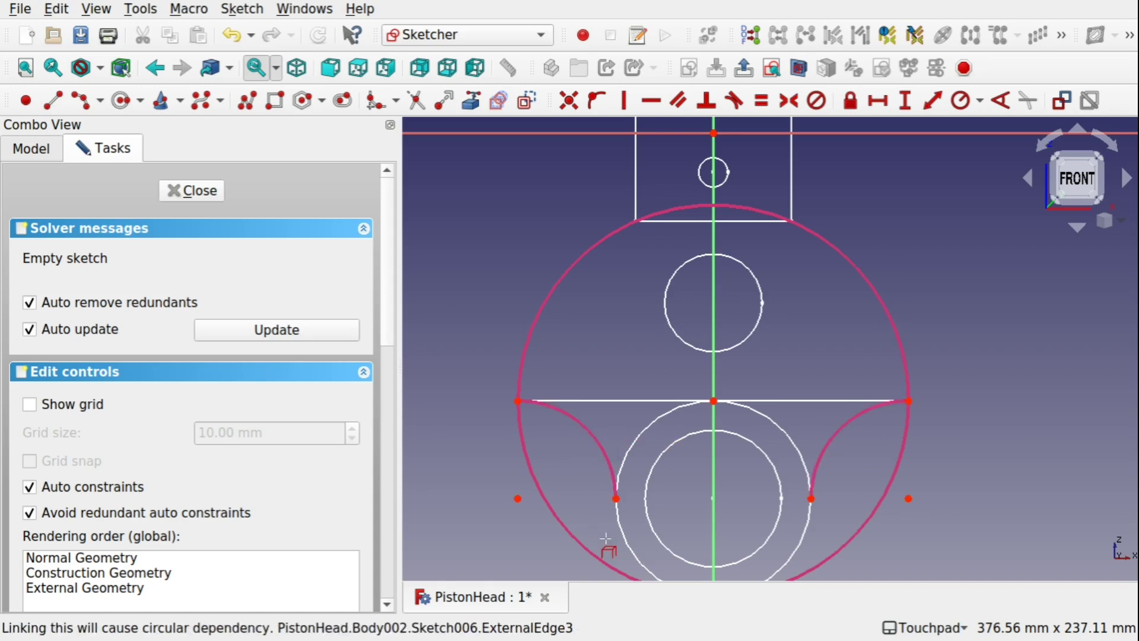
pyautogui.click(635, 557)
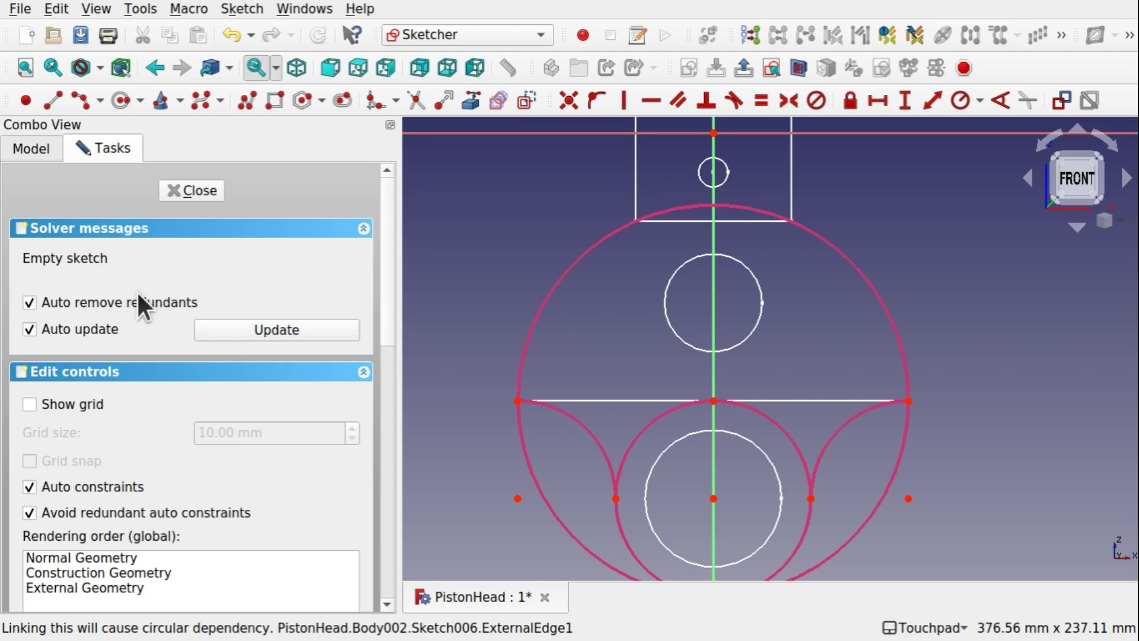
# Step: Trace the upper half of the large circle with an end-points-and-rim-point arc of about 100 mm radius
pyautogui.click(101, 101)
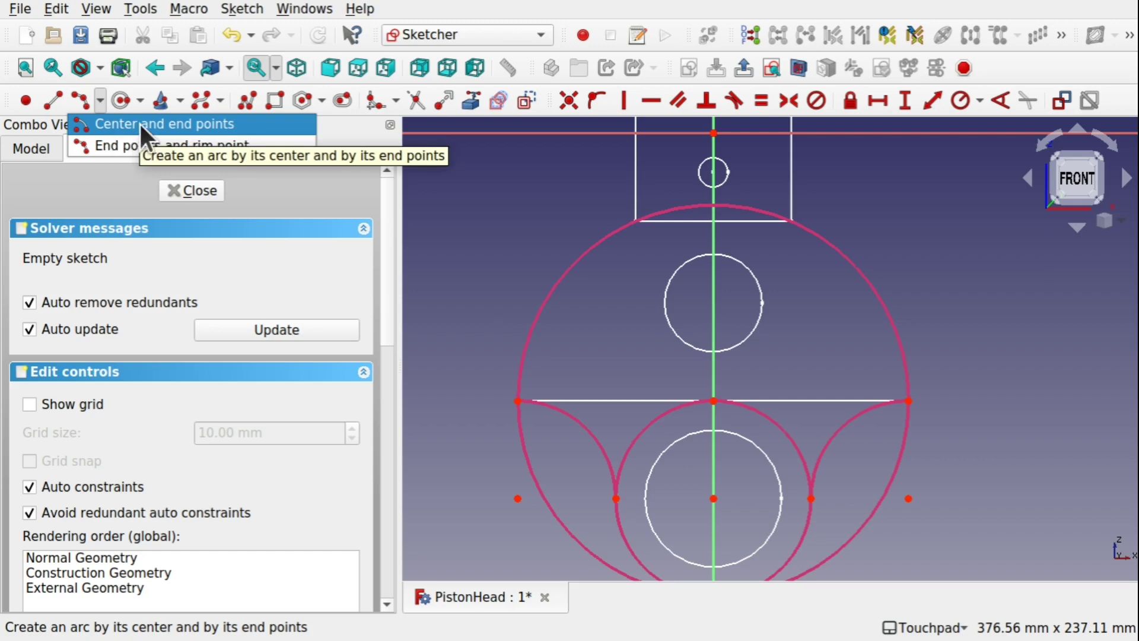
pyautogui.click(108, 123)
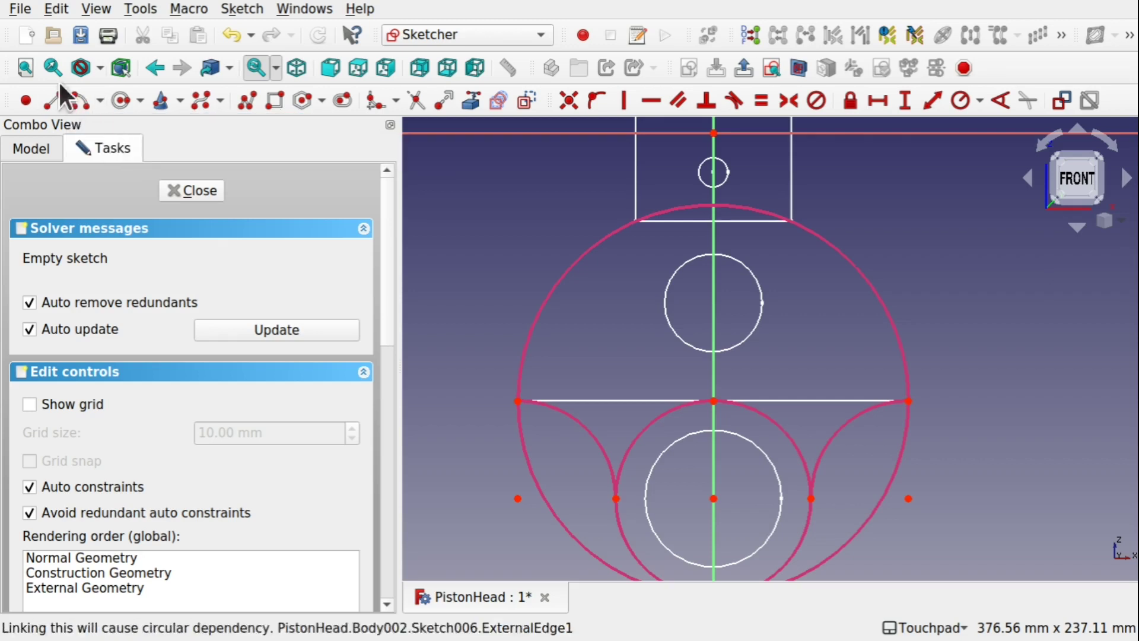
pyautogui.click(99, 101)
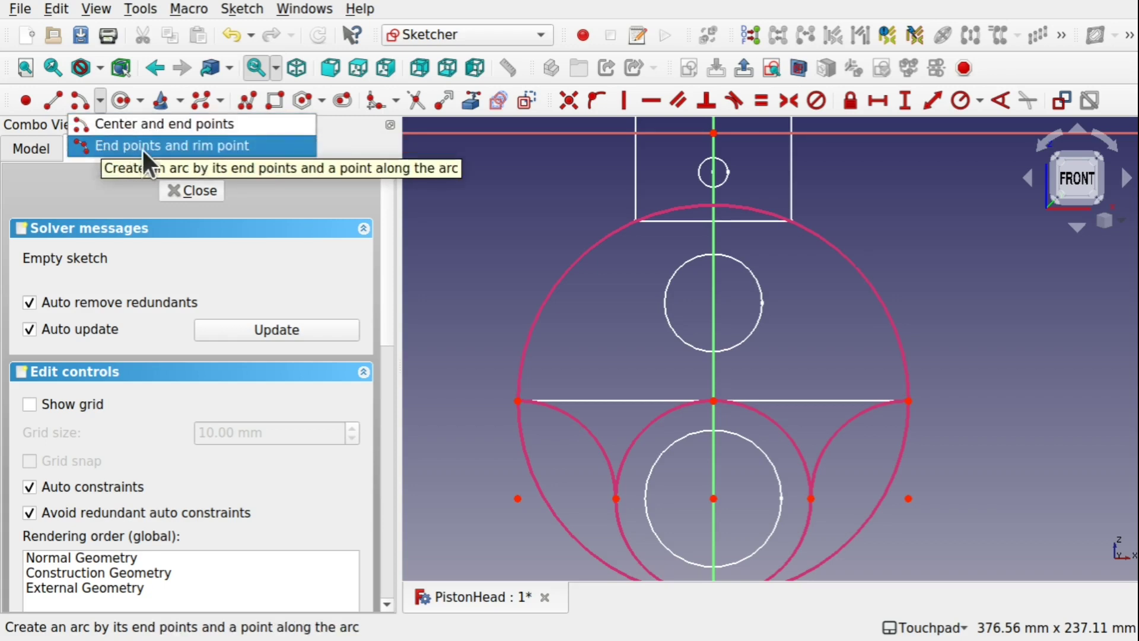
pyautogui.click(183, 148)
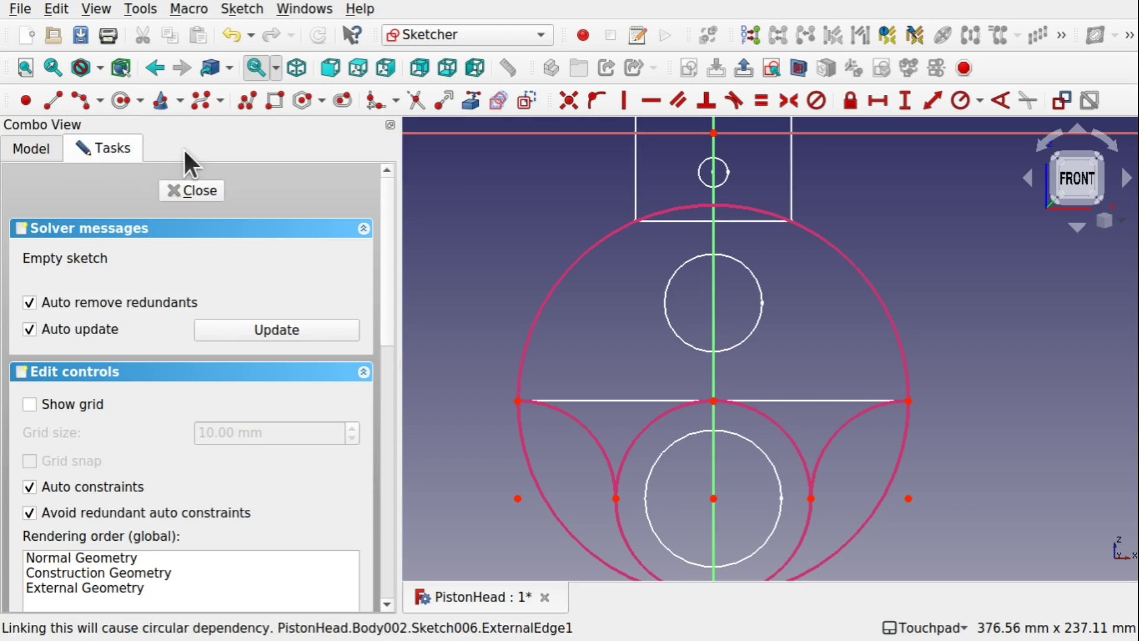
pyautogui.click(518, 401)
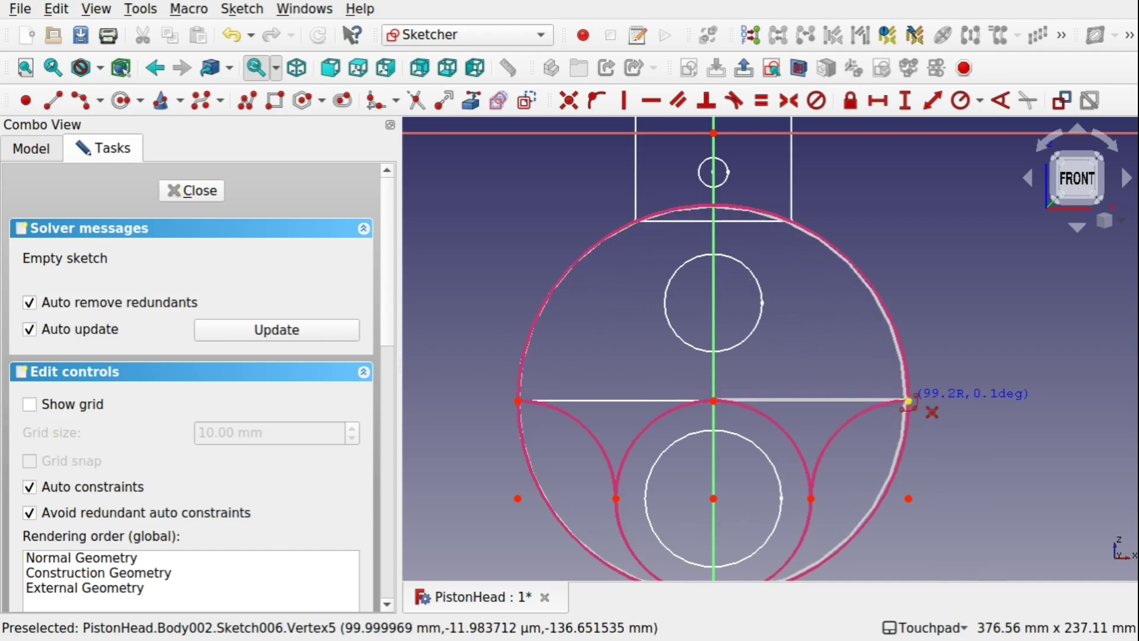
pyautogui.click(908, 401)
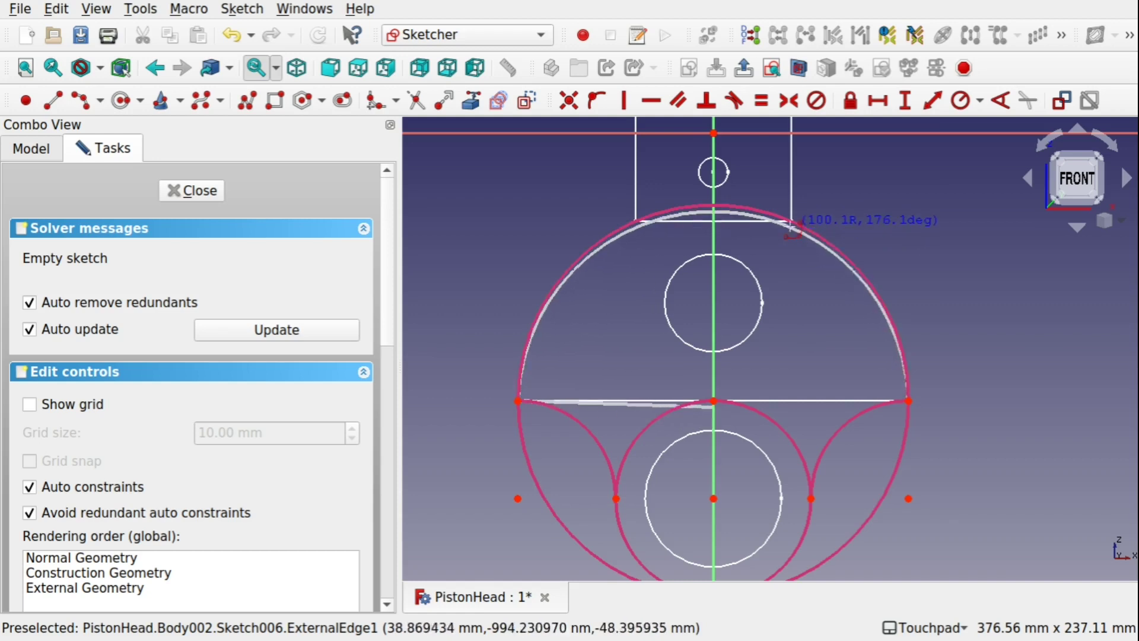
pyautogui.click(790, 223)
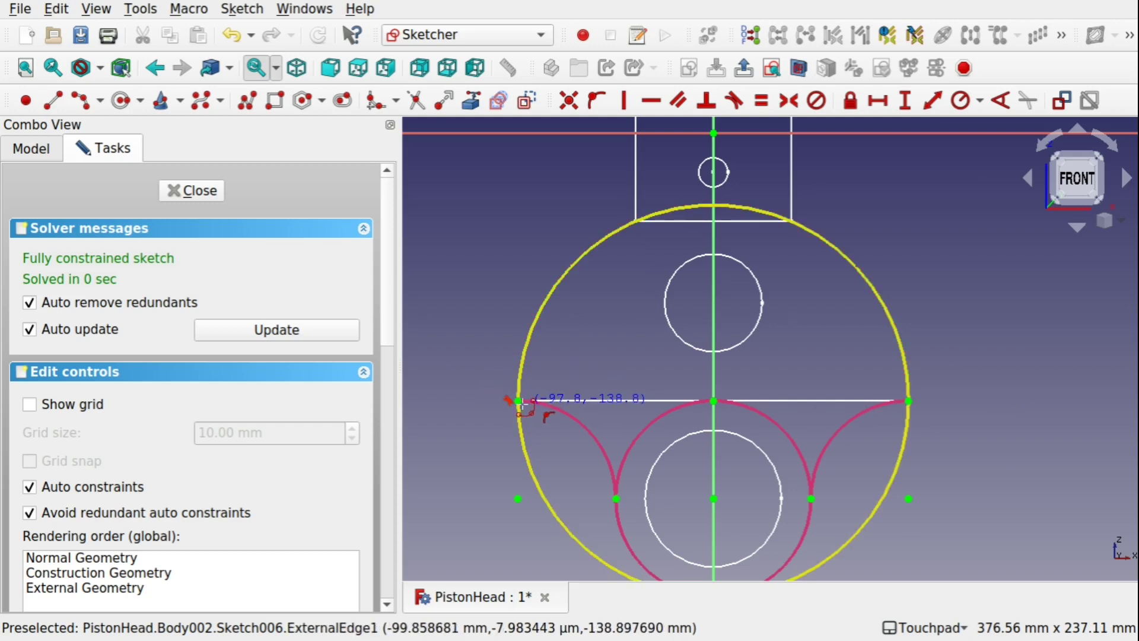
# Step: Trace the left concave arc from the large circle's left end to the left side of the lower outer circle
pyautogui.click(518, 401)
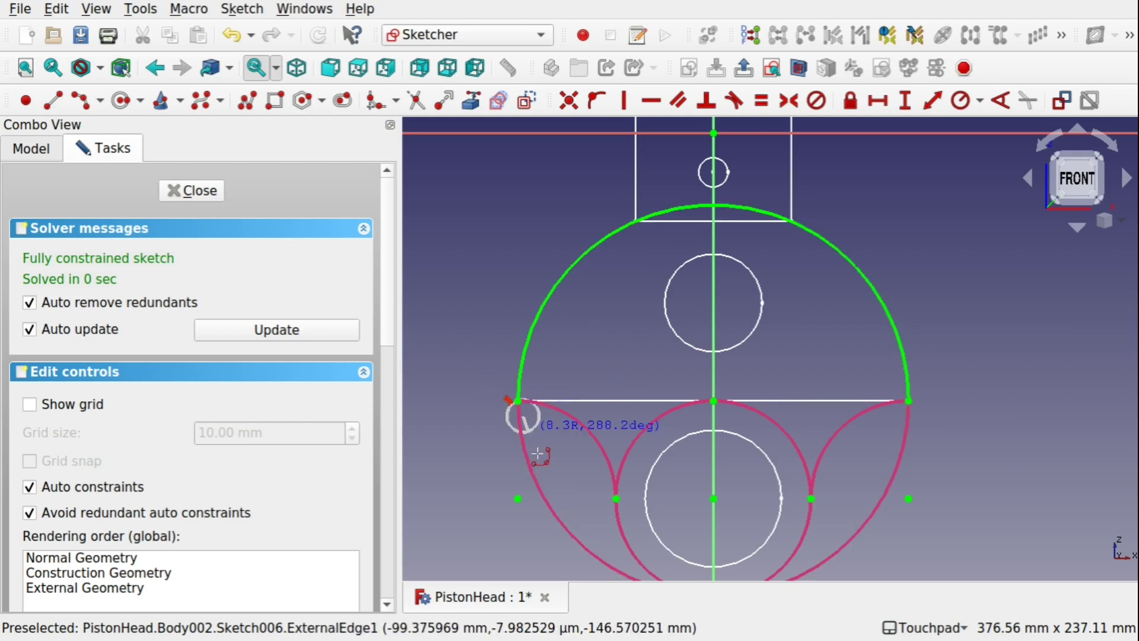
pyautogui.click(617, 498)
pyautogui.click(597, 443)
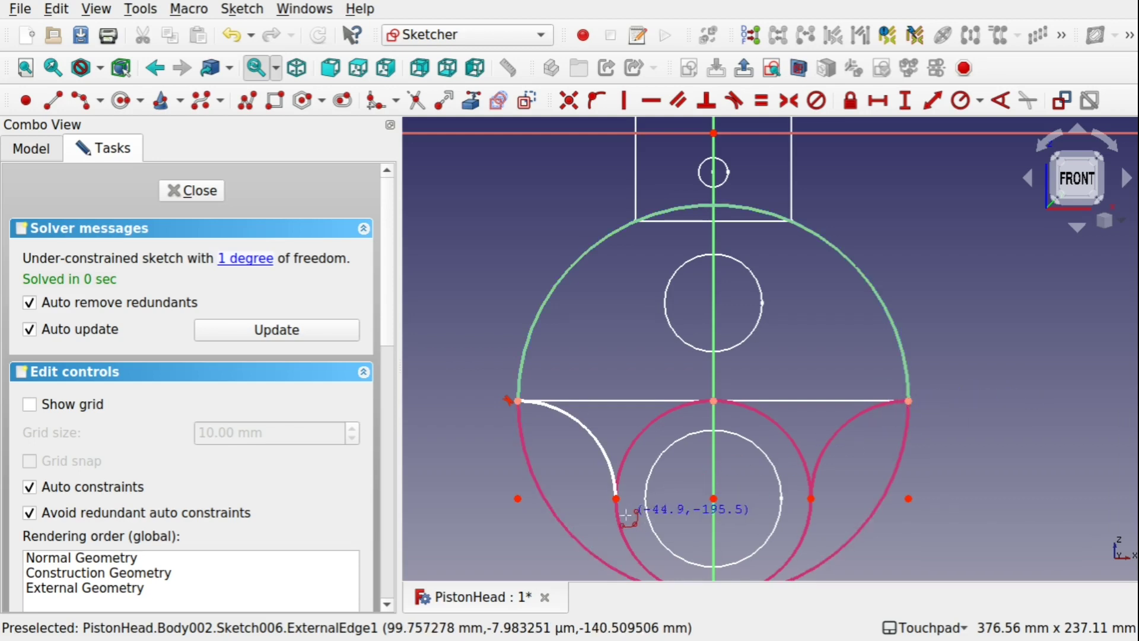
# Step: Trace the bottom half of the lower outer circle with an arc joining the inner ends of both concave arcs
pyautogui.click(616, 498)
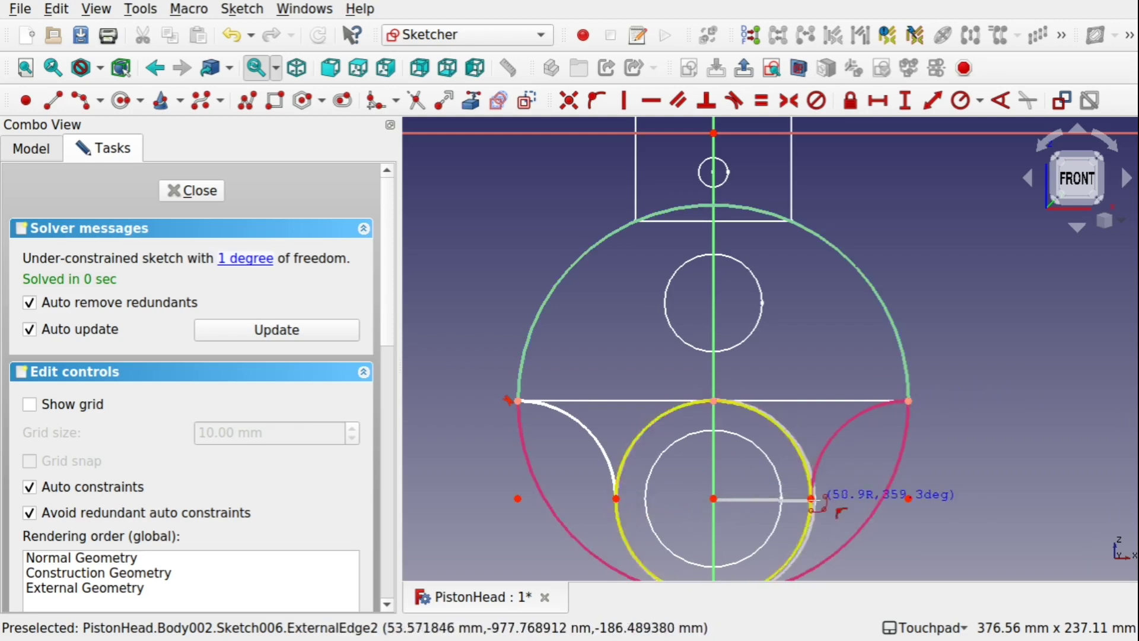
pyautogui.click(812, 500)
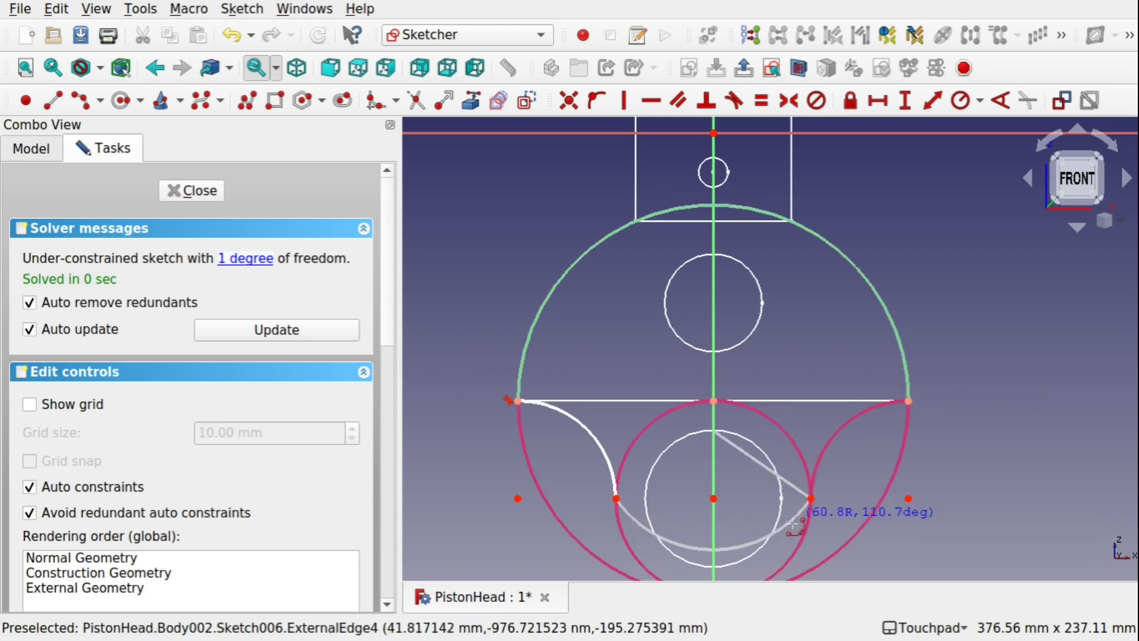
pyautogui.click(798, 556)
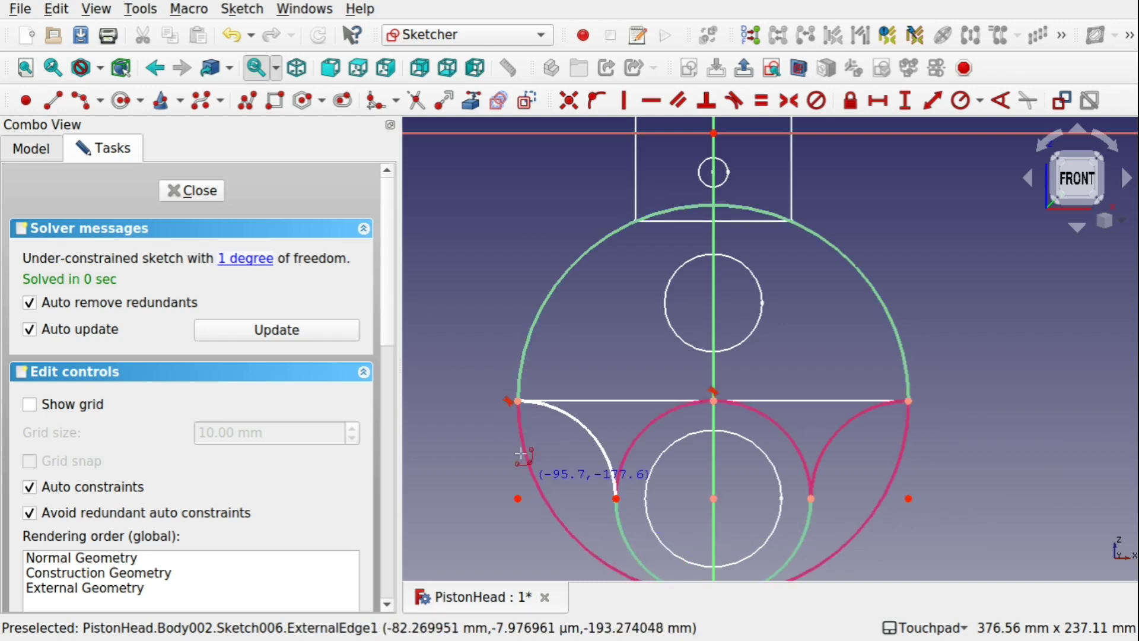
# Step: Try to trace the right concave arc from the lower outer circle's right side to the large circle's right end
pyautogui.click(811, 497)
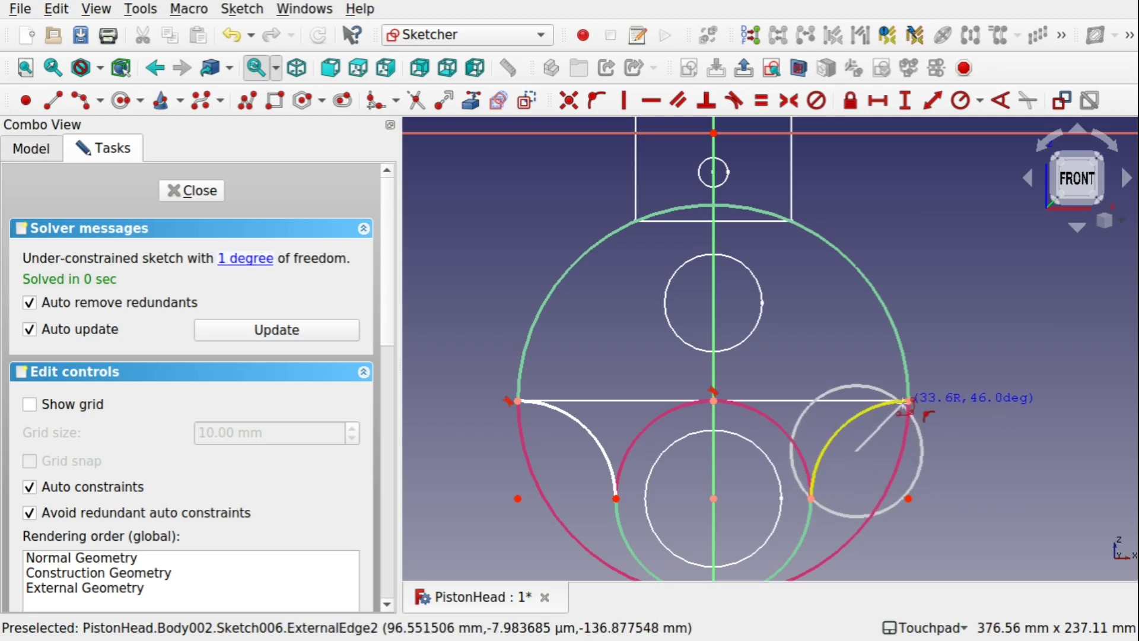
pyautogui.click(908, 400)
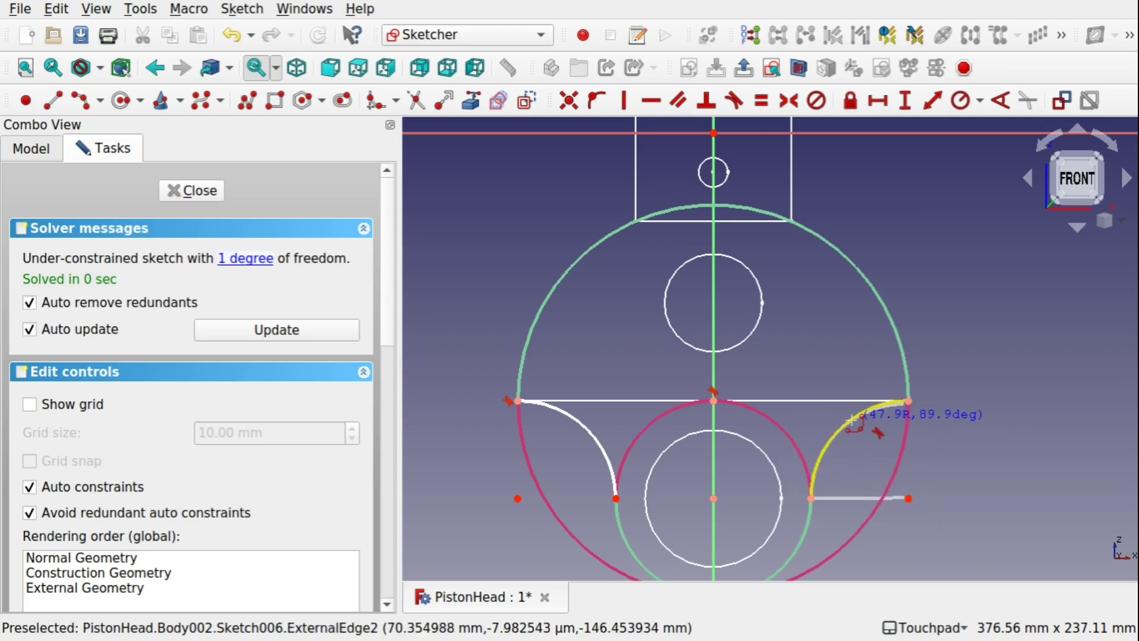
pyautogui.click(854, 416)
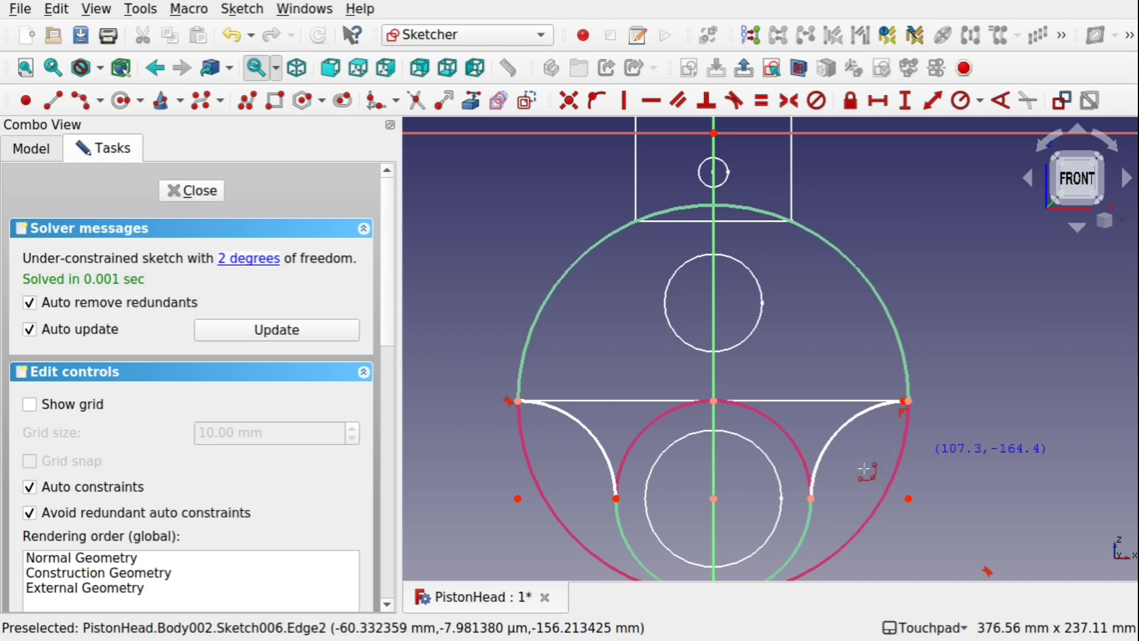
# Step: Undo the traced concave and lower arcs and delete the remaining upper arc, keeping only the external geometry in the sketch
pyautogui.hotkey('ctrl', 'z')
pyautogui.hotkey('ctrl', 'z')
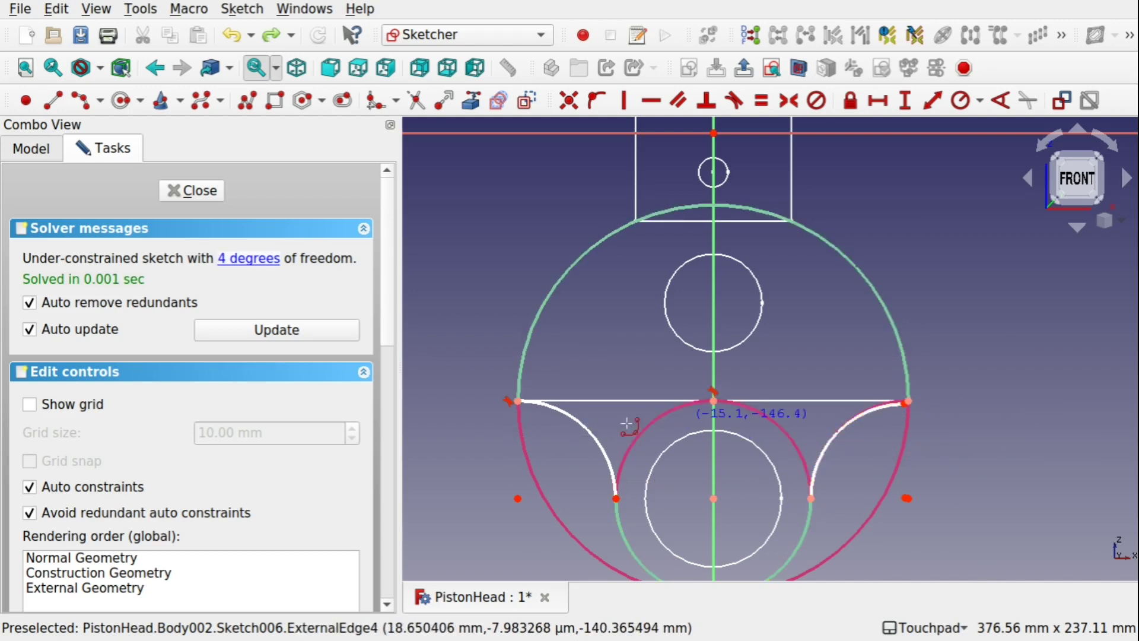
pyautogui.hotkey('ctrl', 'z')
pyautogui.hotkey('ctrl', 'z')
pyautogui.hotkey('ctrl', 'z')
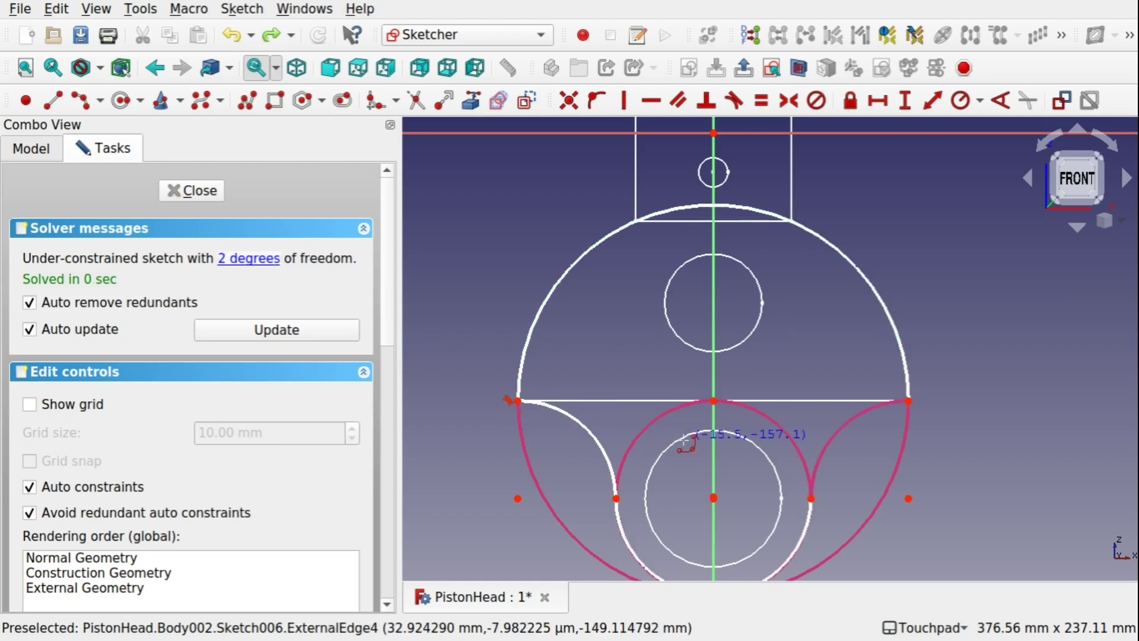
pyautogui.hotkey('ctrl', 'z')
pyautogui.hotkey('ctrl', 'z')
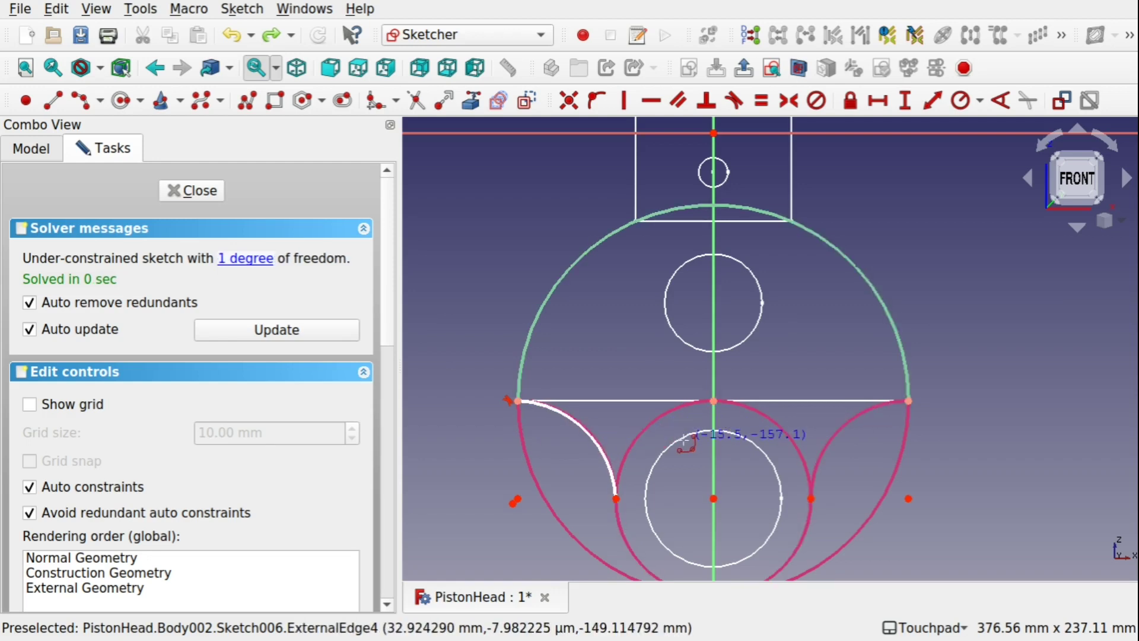
pyautogui.hotkey('ctrl', 'z')
pyautogui.hotkey('ctrl', 'z')
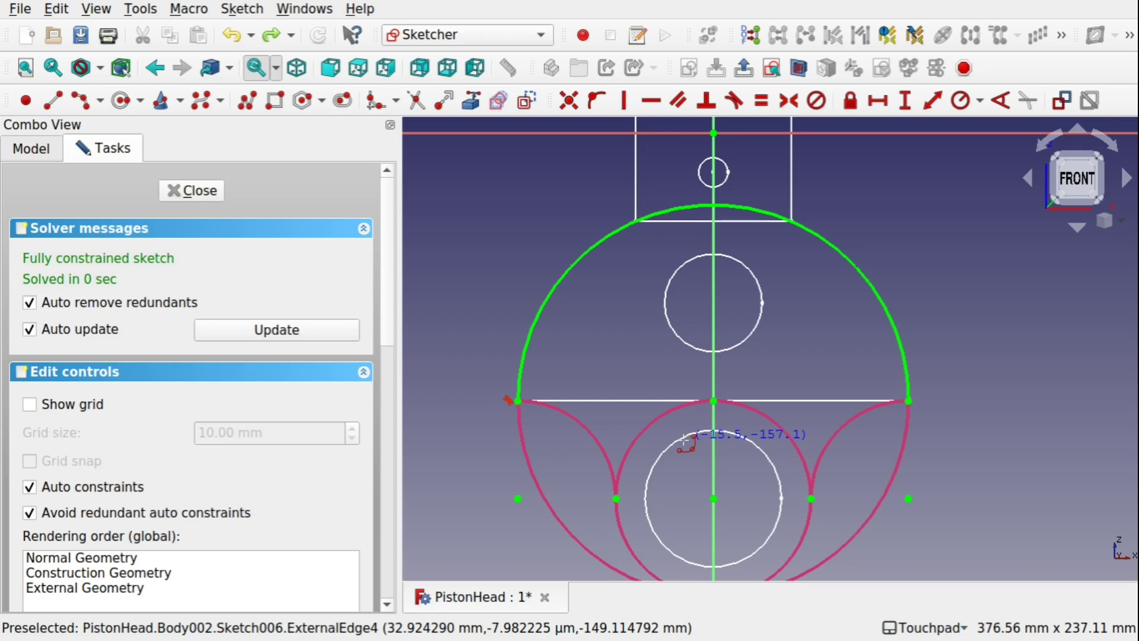
pyautogui.hotkey('ctrl', 'z')
pyautogui.hotkey('ctrl', 'z')
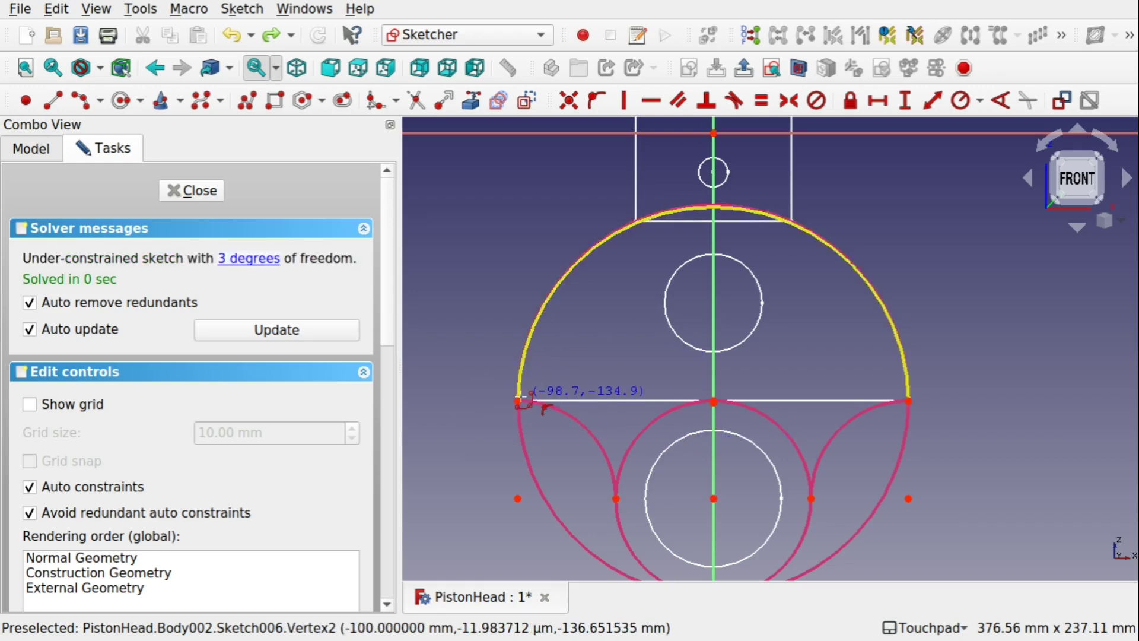
pyautogui.rightClick(529, 322)
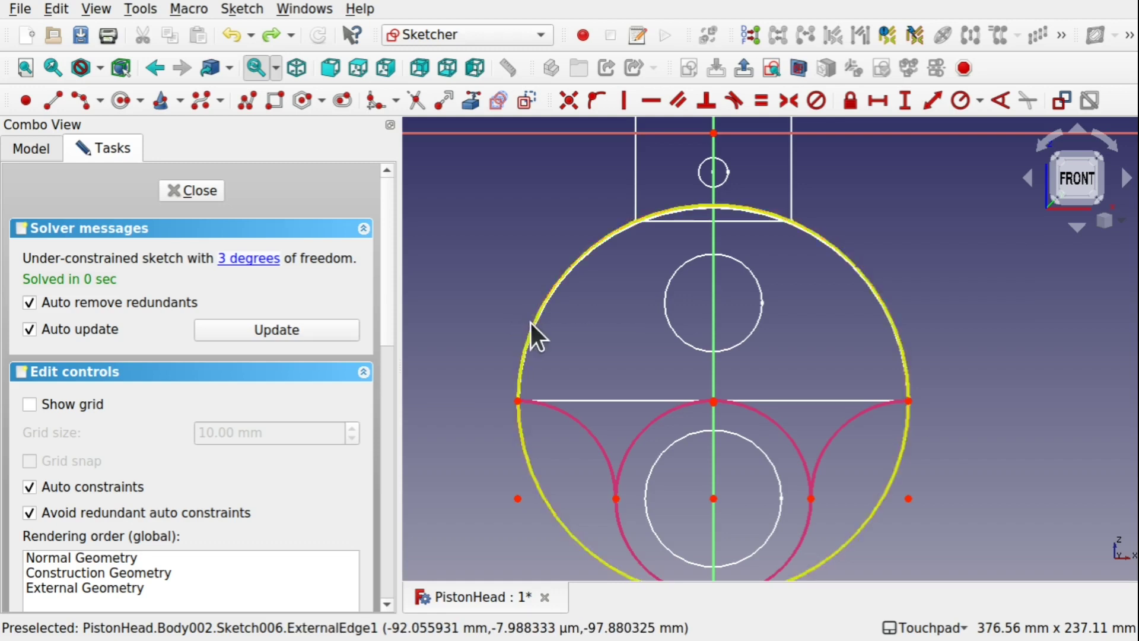
pyautogui.click(534, 325)
pyautogui.press('Delete')
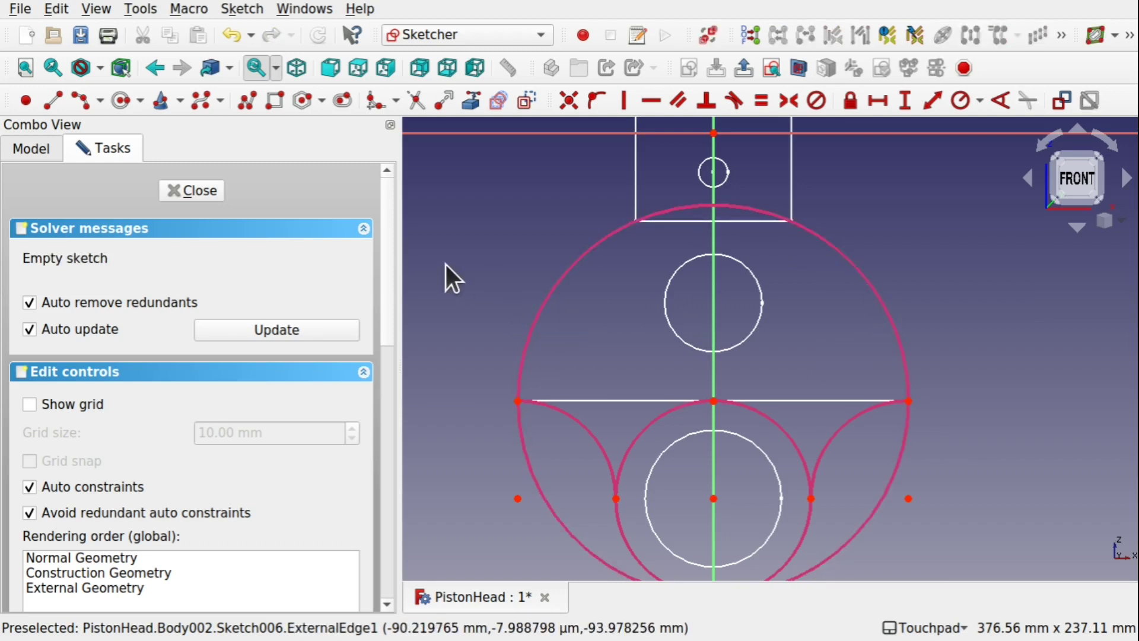
# Step: Draw an upward-bowed end-points-and-rim-point arc between the large circle's left and right ends, passing slightly inside its rim
pyautogui.click(79, 99)
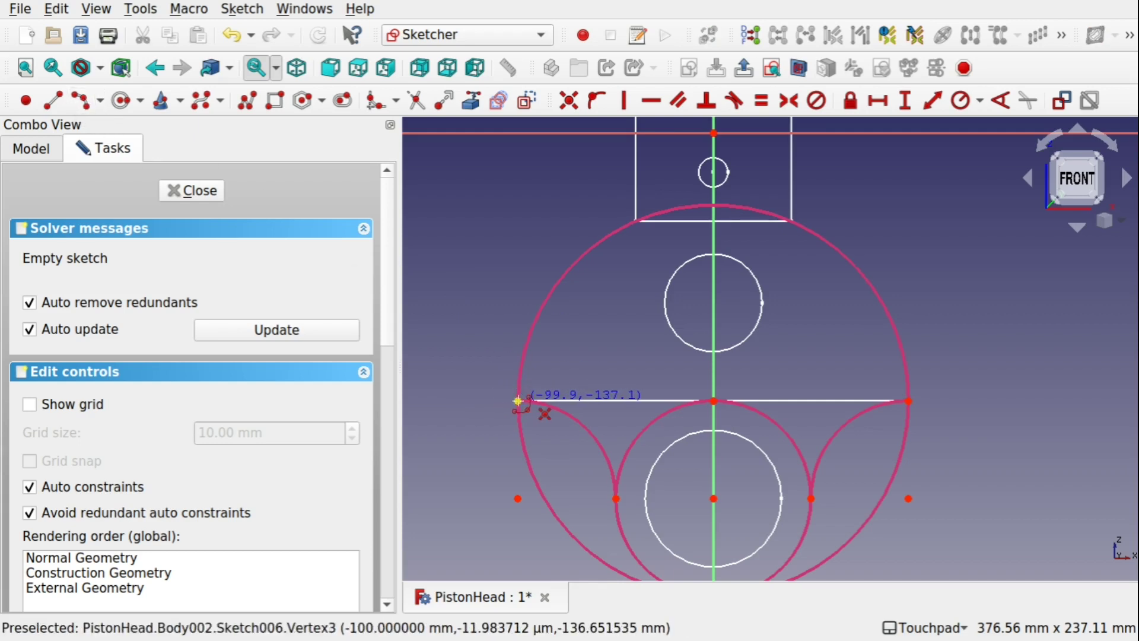
pyautogui.click(714, 401)
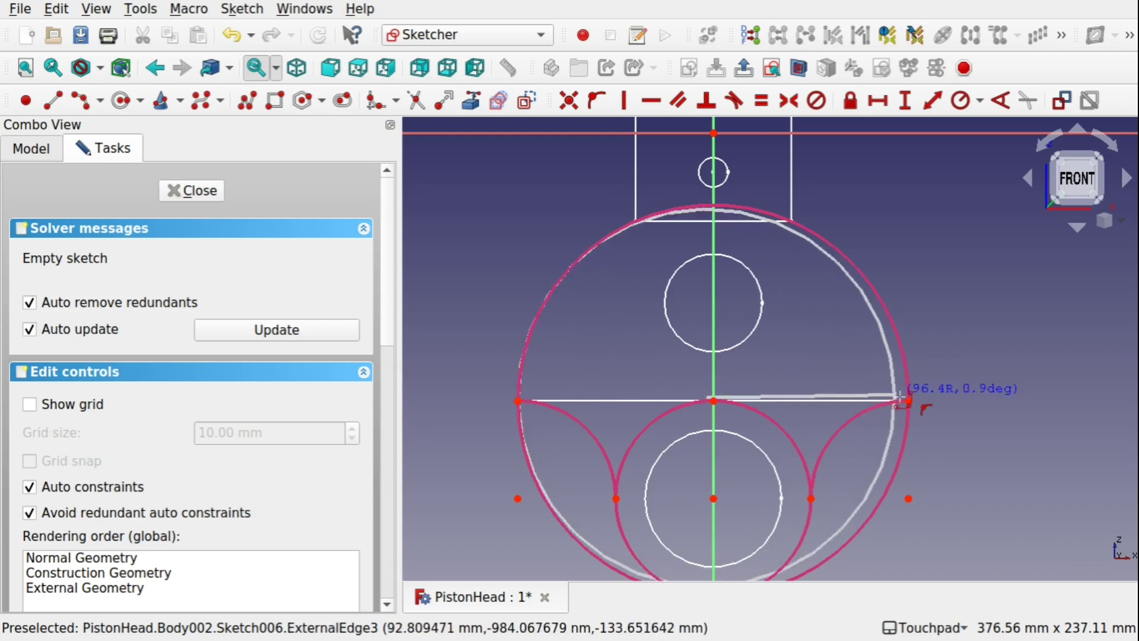
pyautogui.click(907, 401)
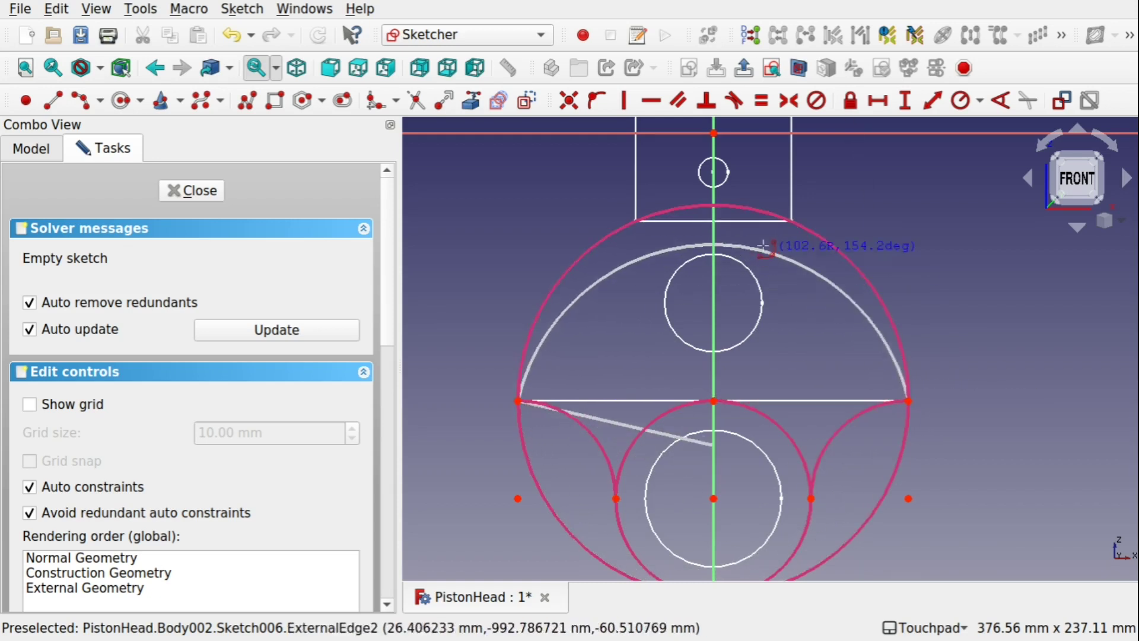
pyautogui.click(719, 225)
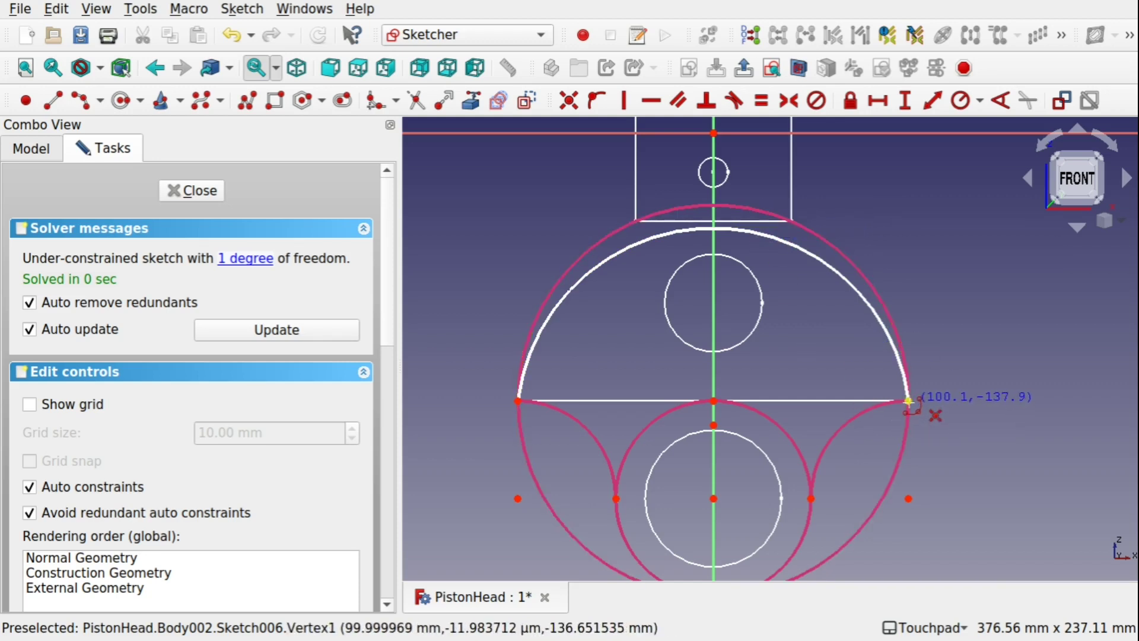
# Step: Draw a loose arc on each side from the large circle's end to the lower outer circle's side, slightly off the linked concave arcs
pyautogui.click(908, 401)
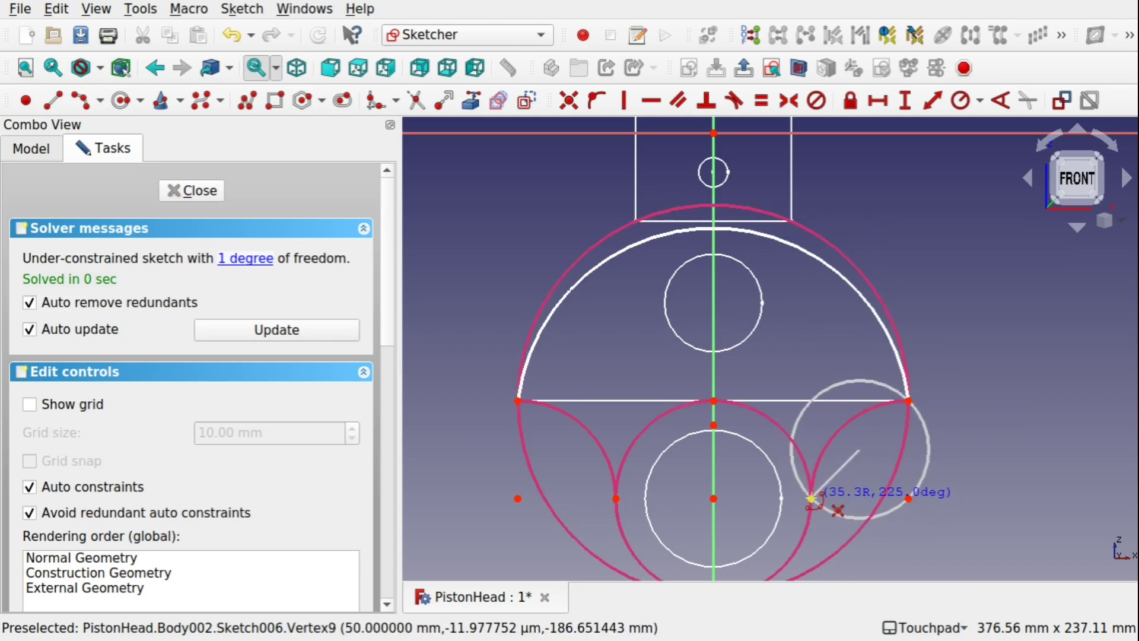
pyautogui.click(810, 498)
pyautogui.click(840, 450)
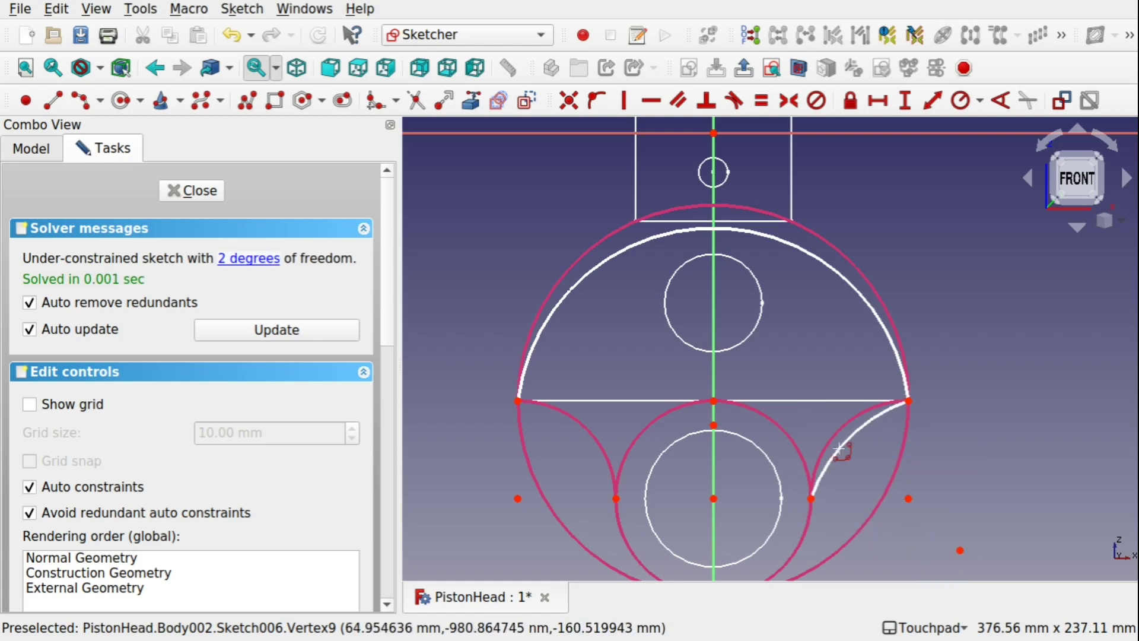
pyautogui.click(617, 498)
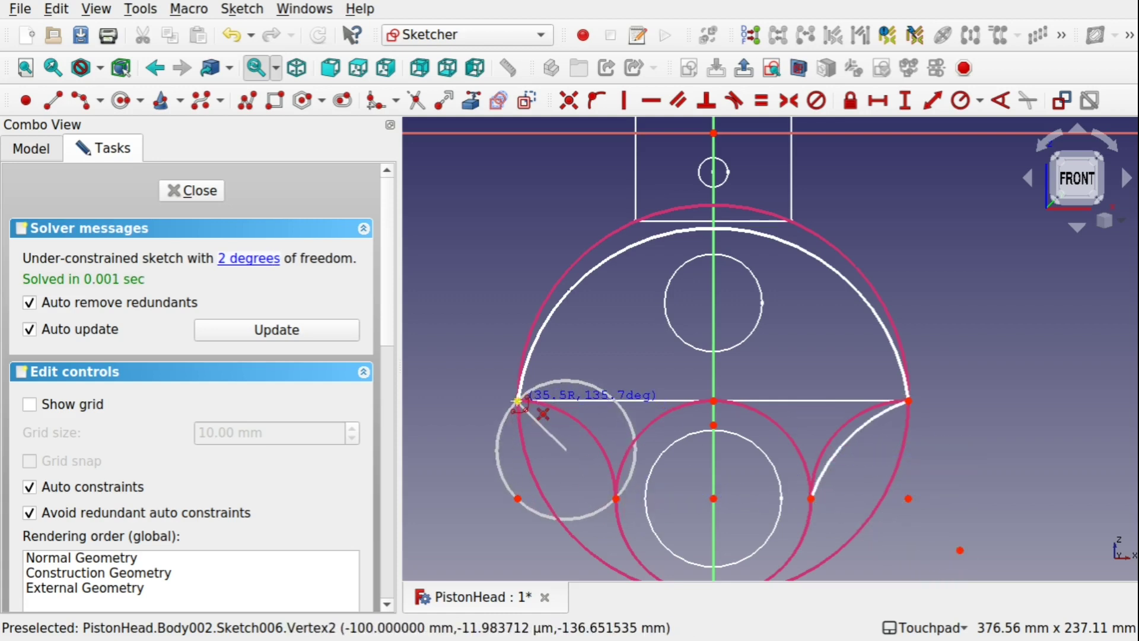
pyautogui.click(519, 401)
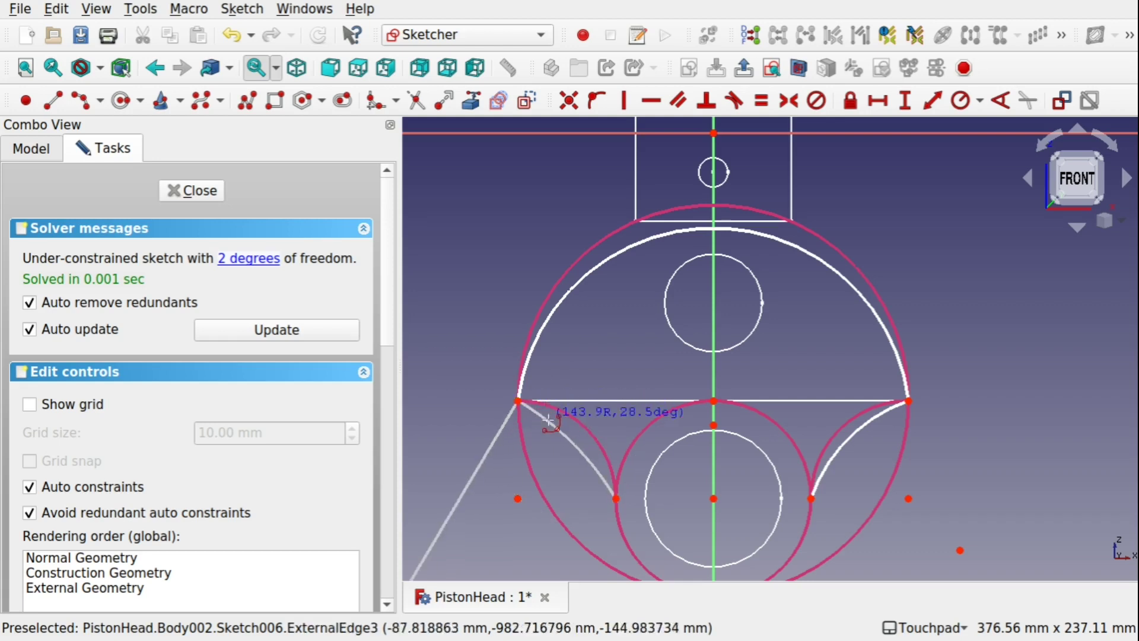
pyautogui.click(565, 431)
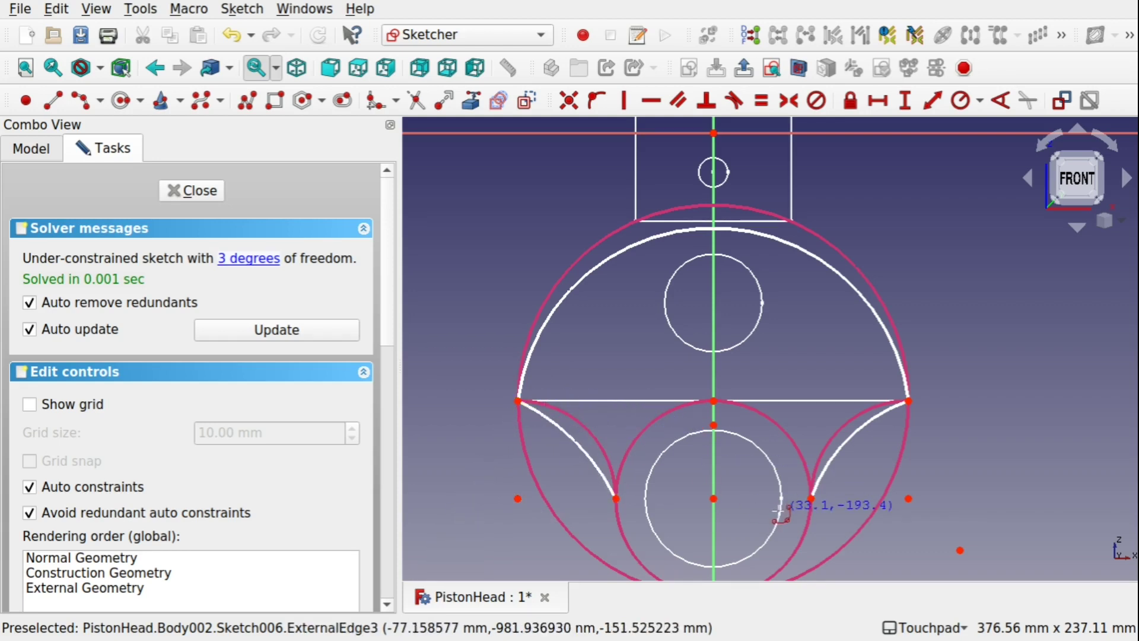
# Step: Draw a downward-bowed arc of about 51 mm radius joining the inner ends of both side arcs, slightly inside the lower outer circle
pyautogui.moveTo(758, 502); pyautogui.dragTo(757, 399, button='middle')
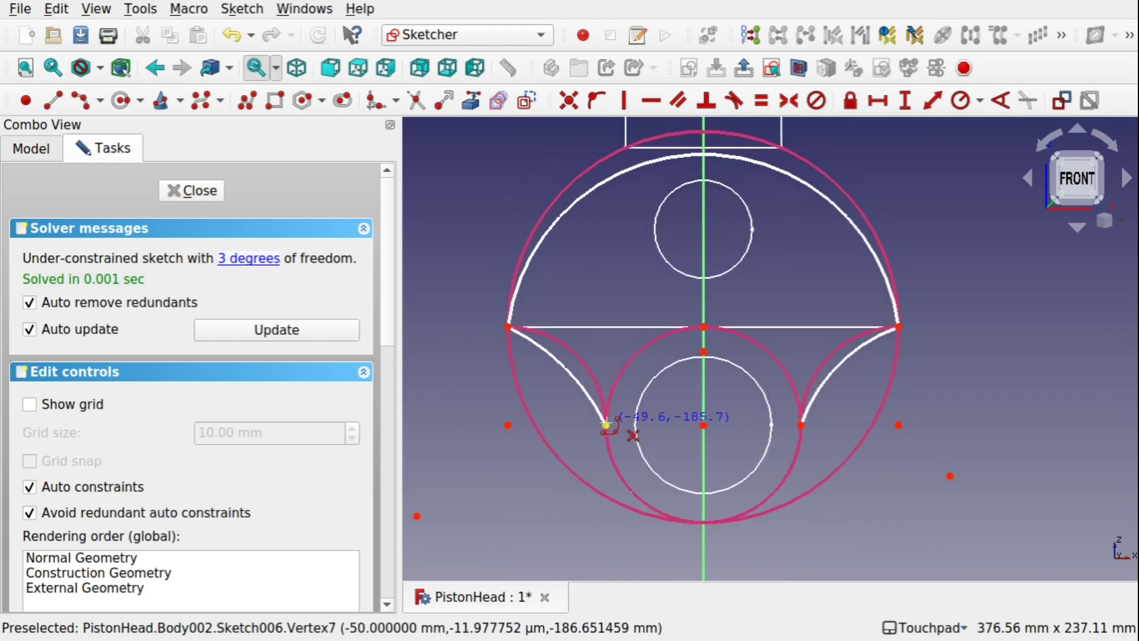
pyautogui.click(704, 424)
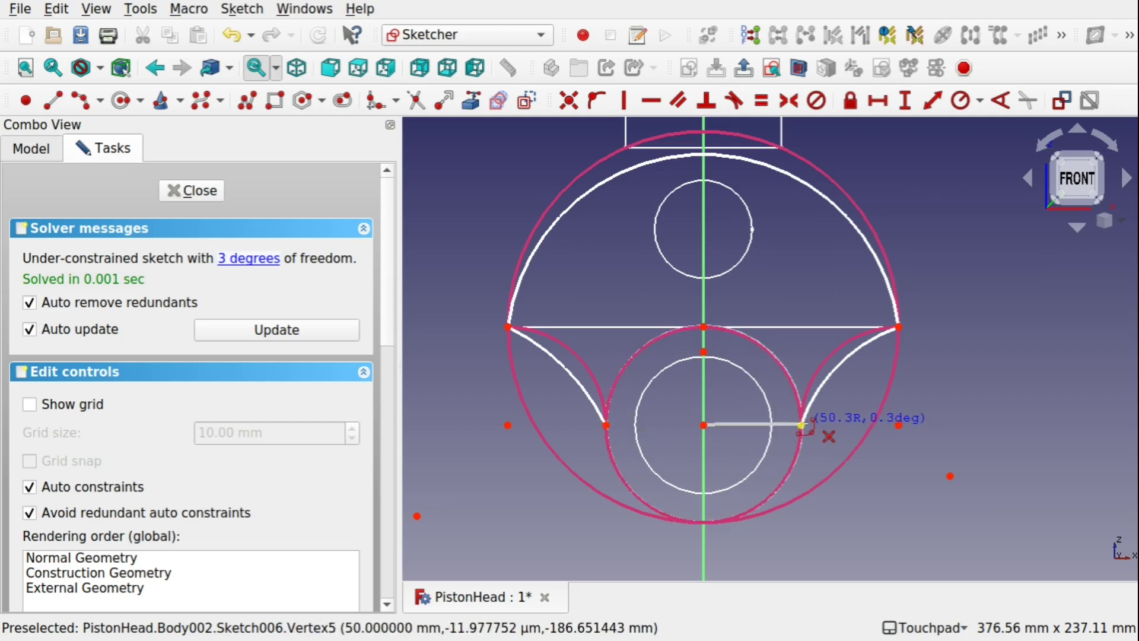
pyautogui.click(801, 426)
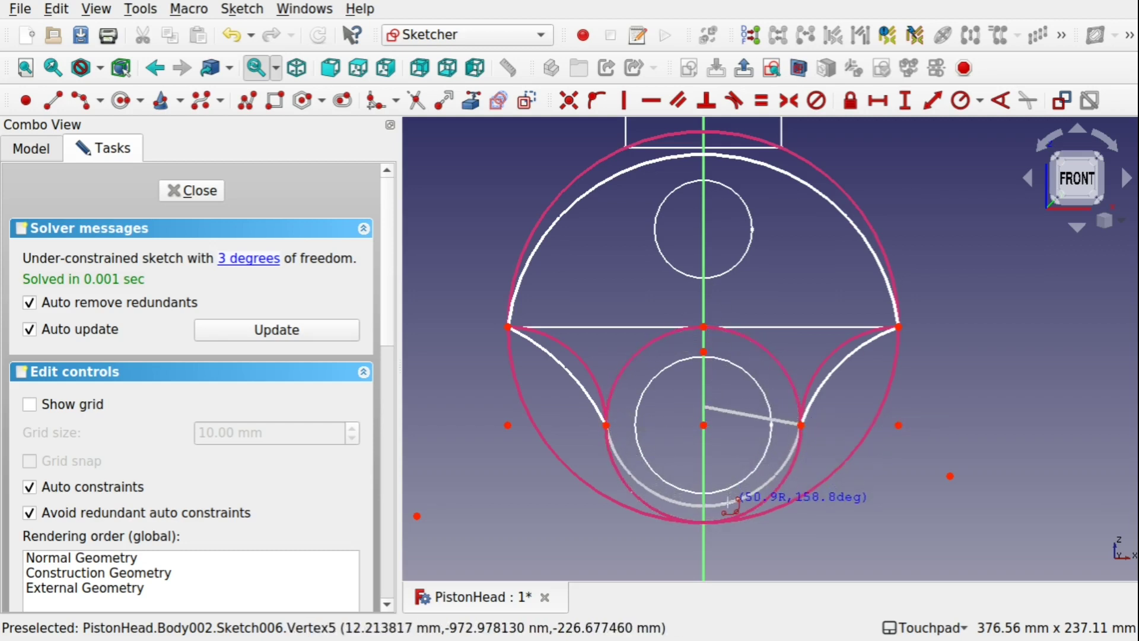
pyautogui.click(727, 504)
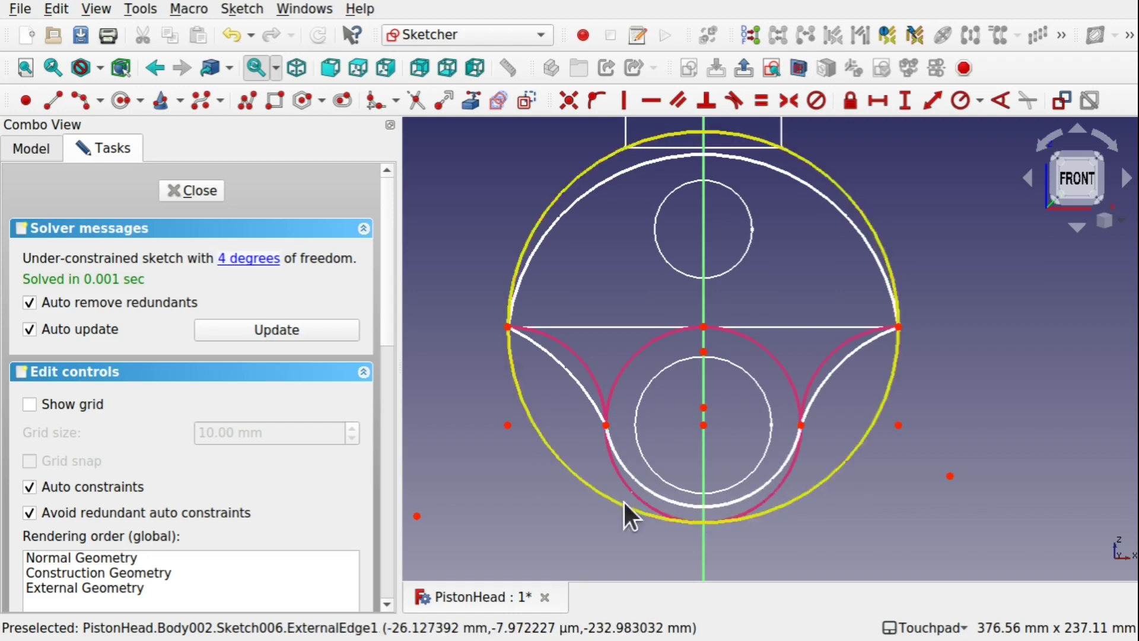
# Step: Constrain the upper arc equal to the large circle and the right side arc equal to the linked right concave arc
pyautogui.click(761, 101)
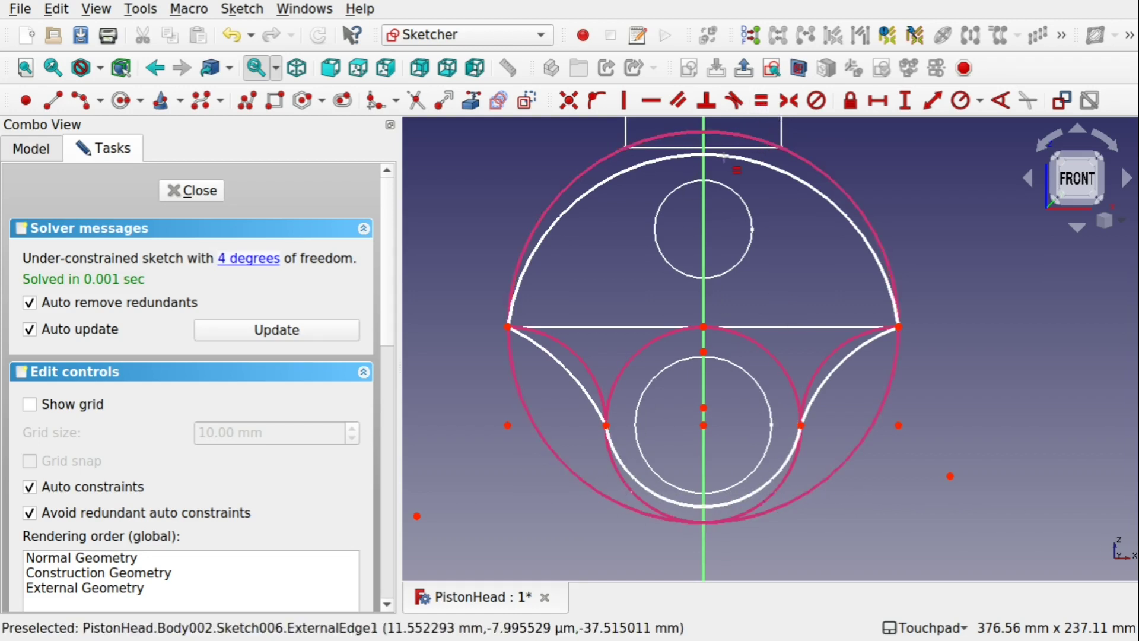
pyautogui.click(805, 183)
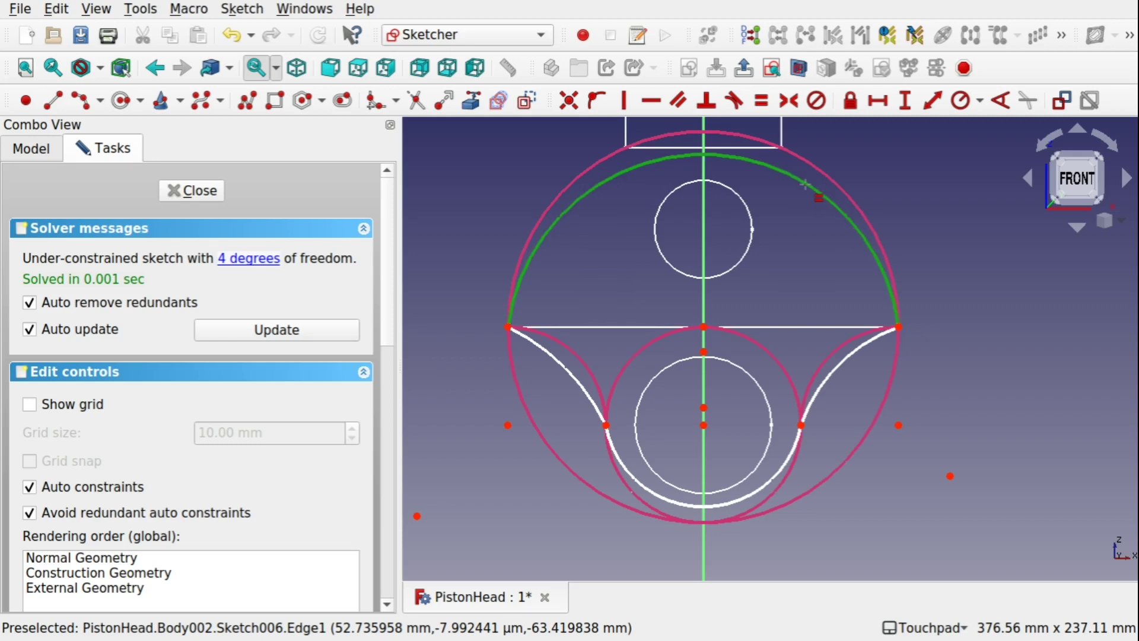
pyautogui.click(816, 167)
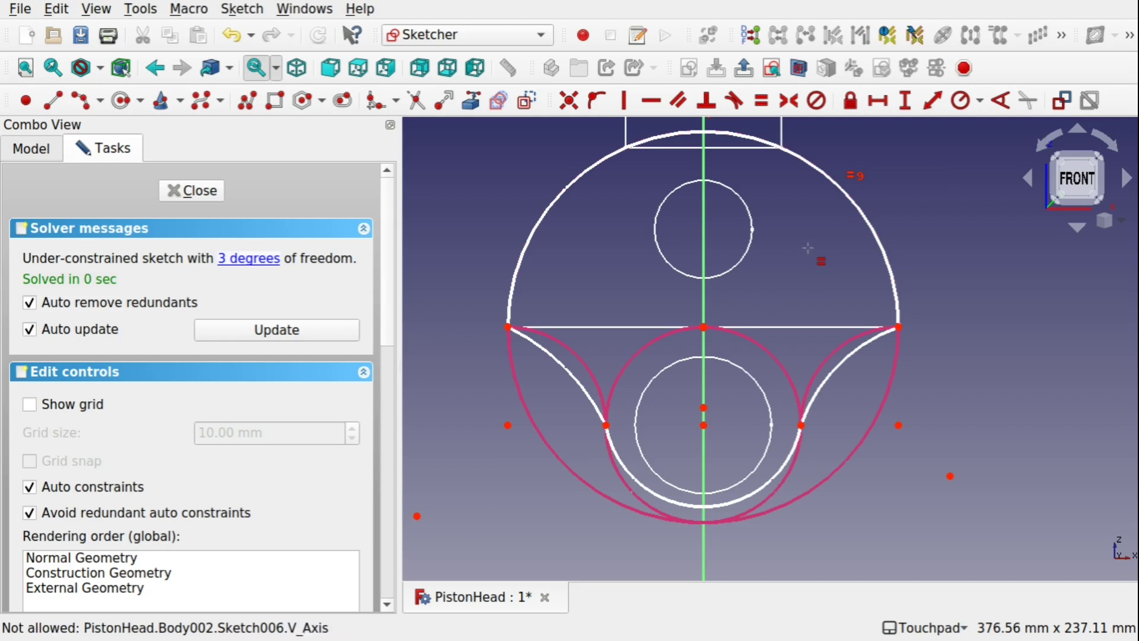
pyautogui.click(842, 362)
pyautogui.click(848, 363)
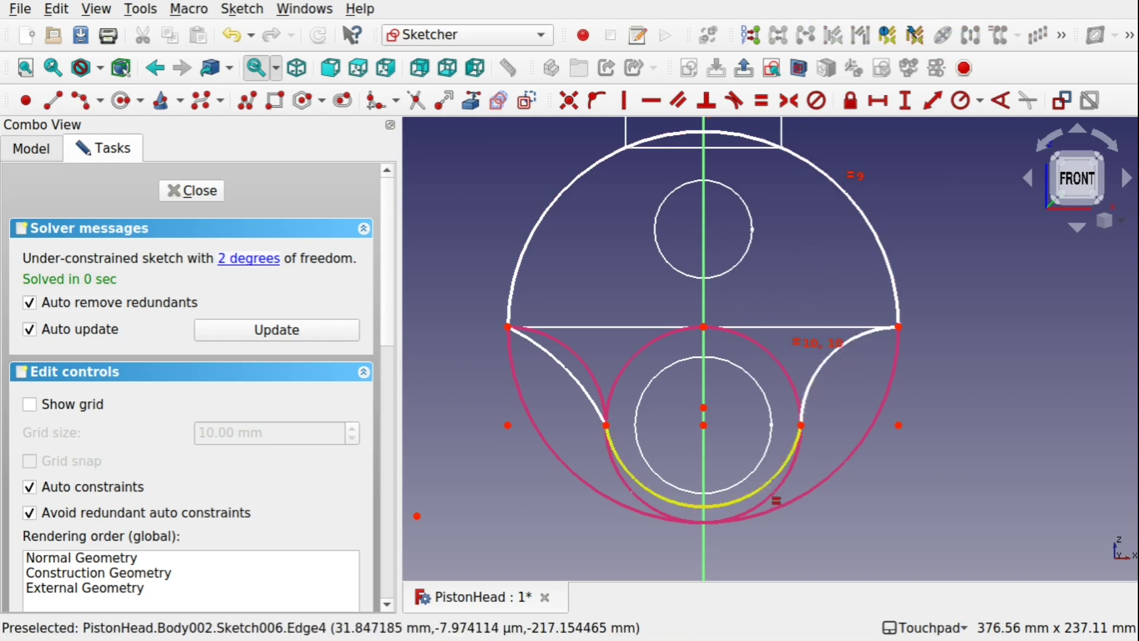
# Step: Constrain the bottom arc equal to the lower outer circle and the left side arc equal to the linked left concave arc, and close the sketch
pyautogui.click(763, 488)
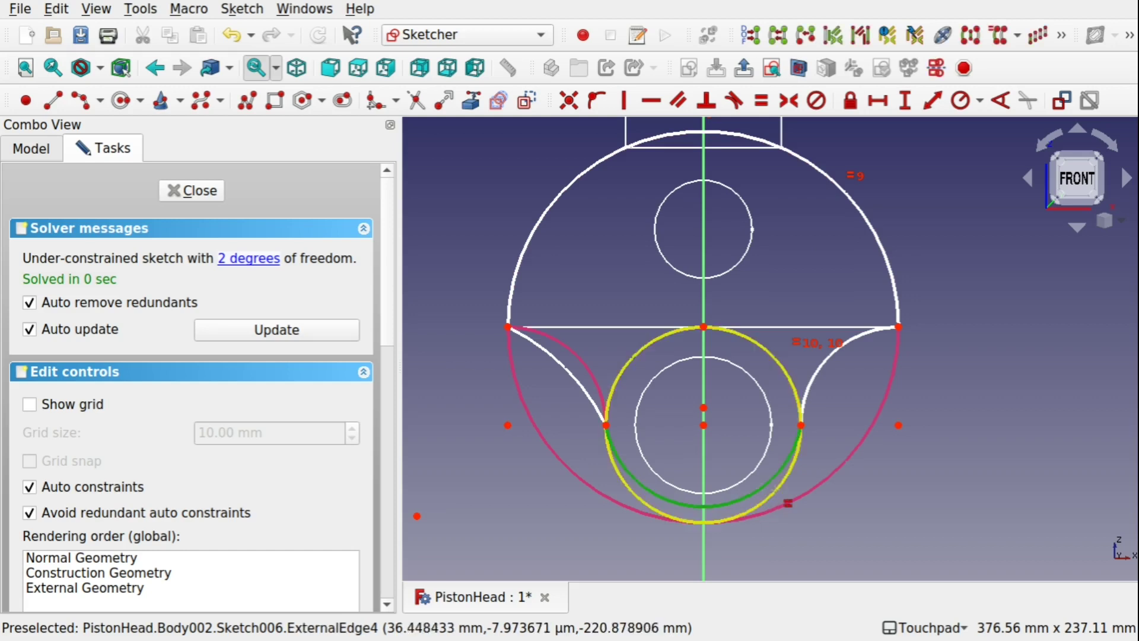
pyautogui.click(779, 493)
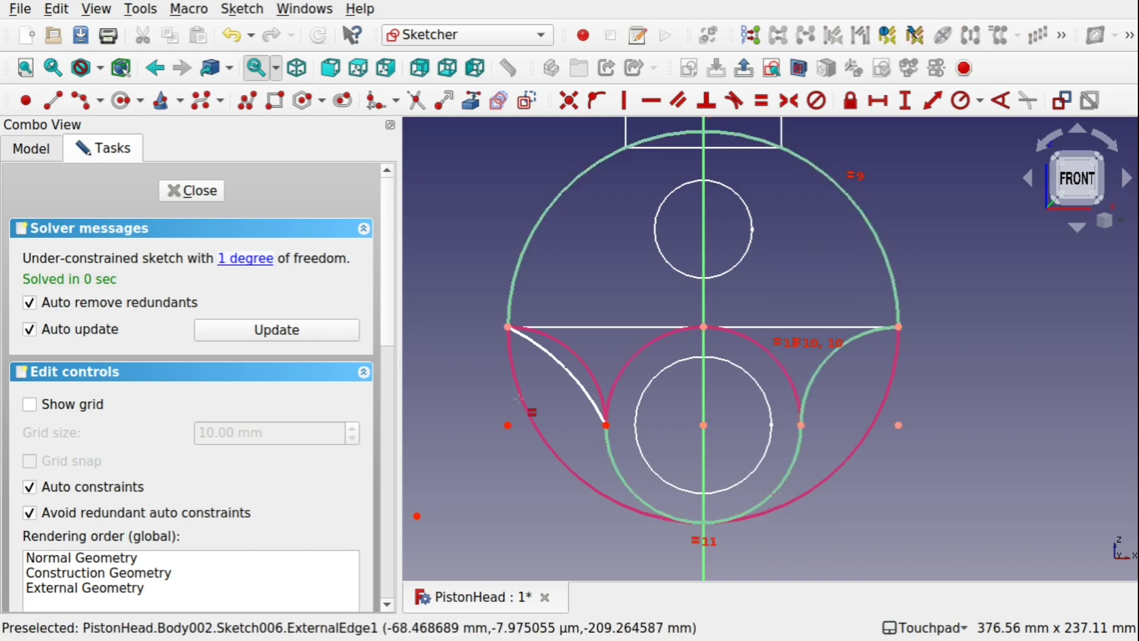
pyautogui.click(566, 369)
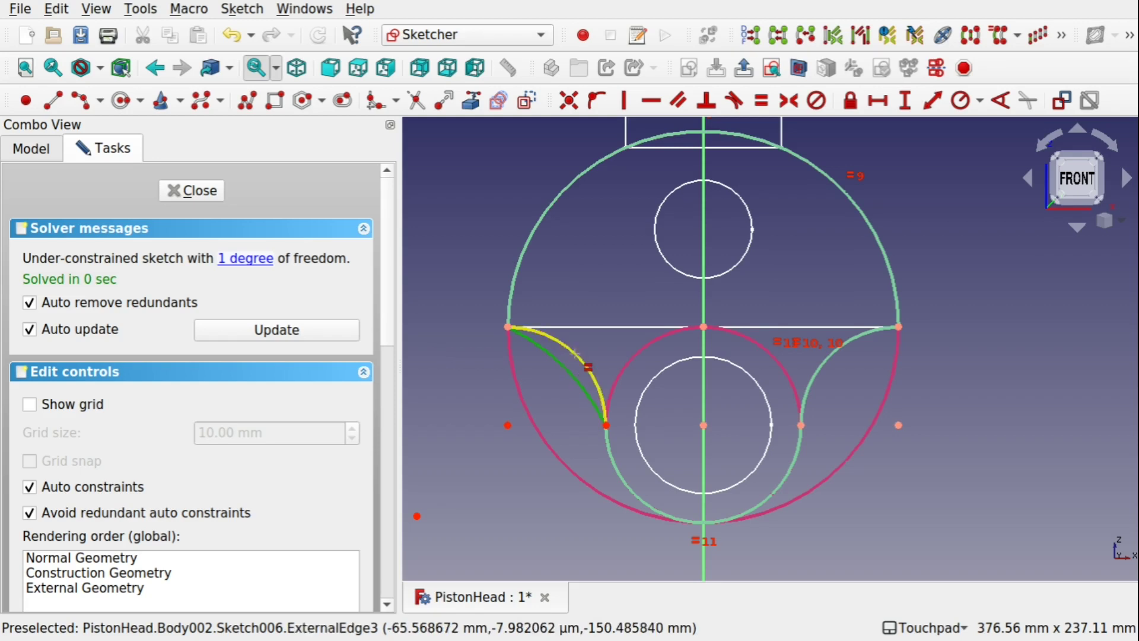
pyautogui.press('e')
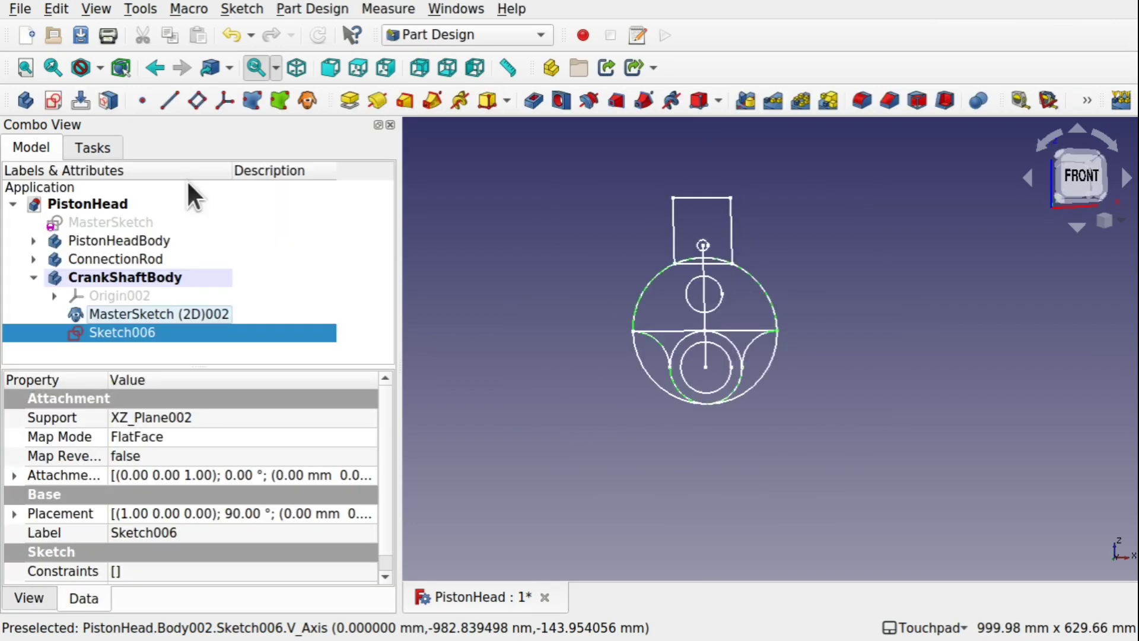
# Step: Hide the MasterSketch (2D)002 clone and try to pad the crank web profile sketch
pyautogui.click(141, 313)
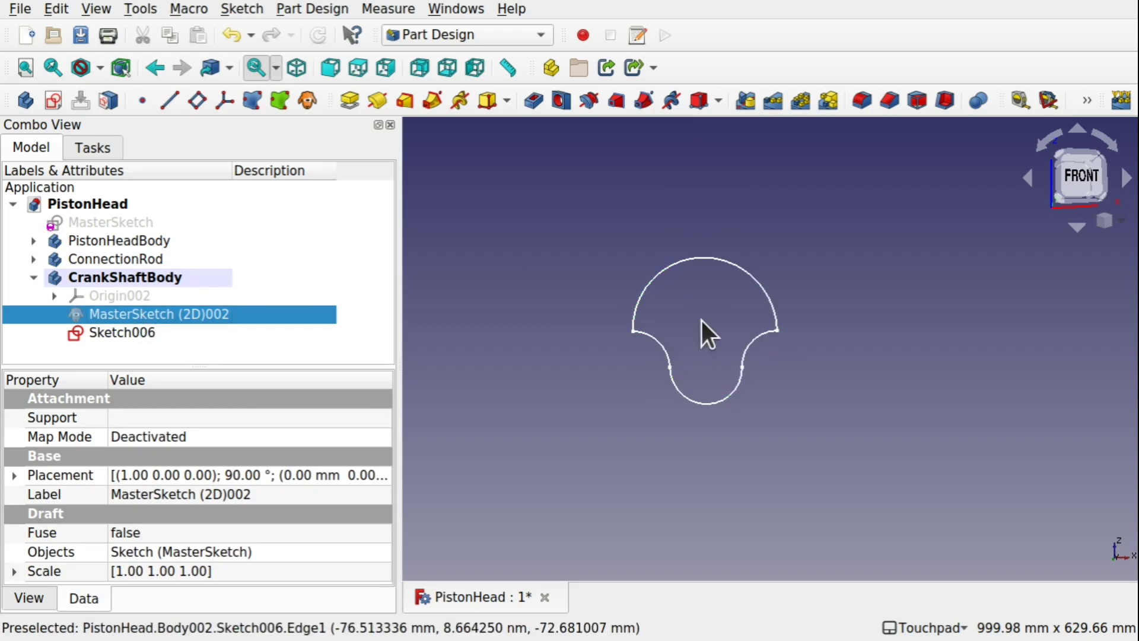
pyautogui.scroll(2, 701, 320)
pyautogui.scroll(2, 701, 334)
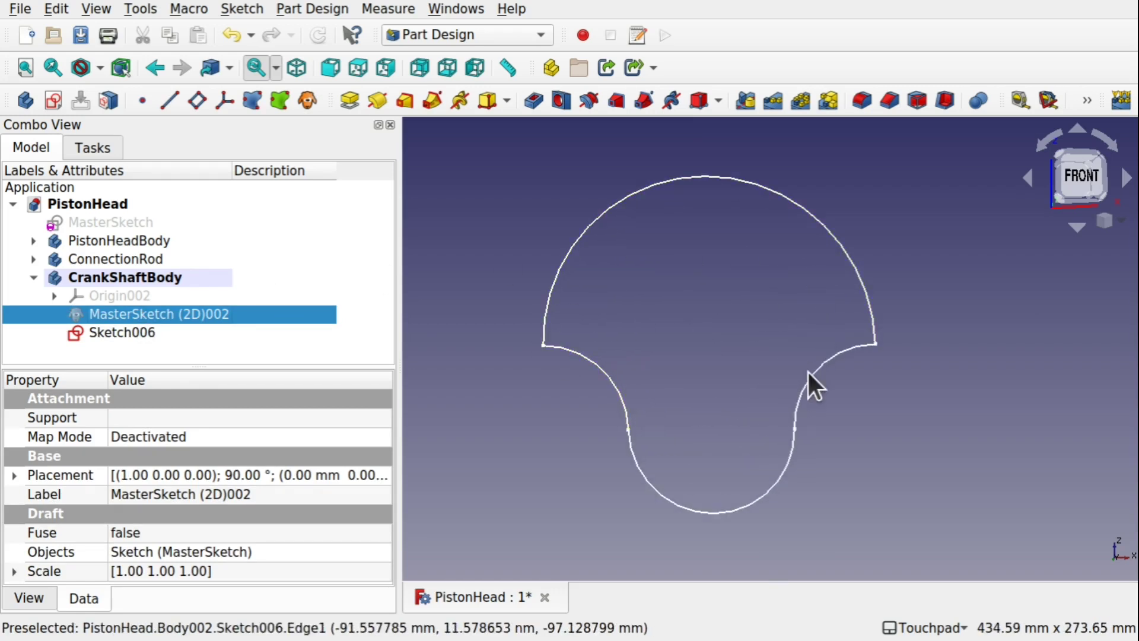
pyautogui.click(350, 101)
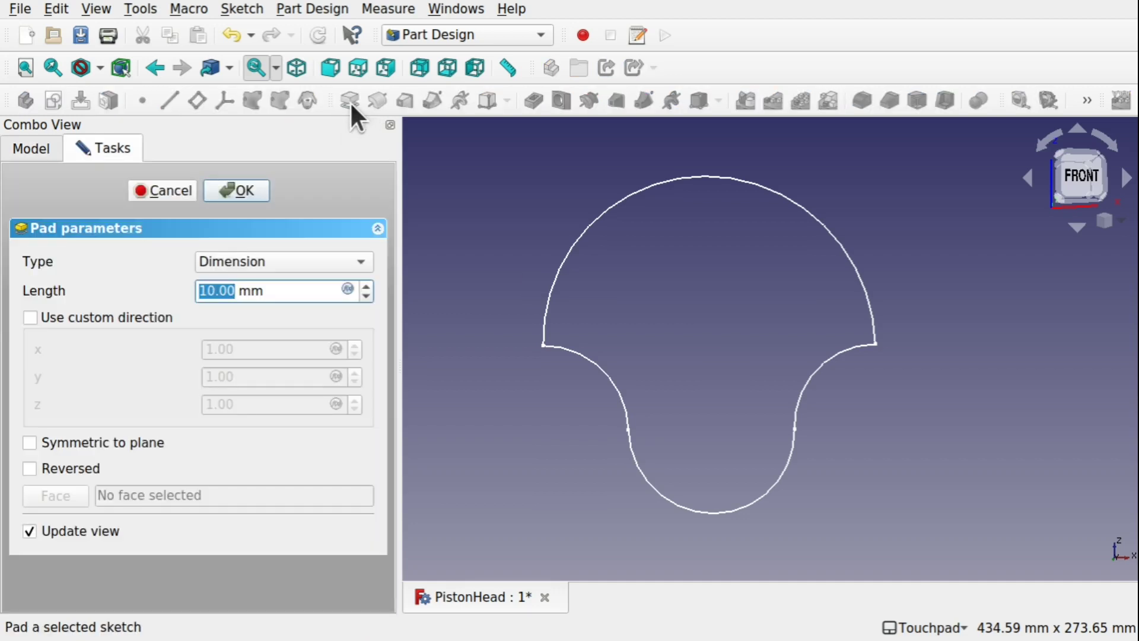
pyautogui.click(170, 187)
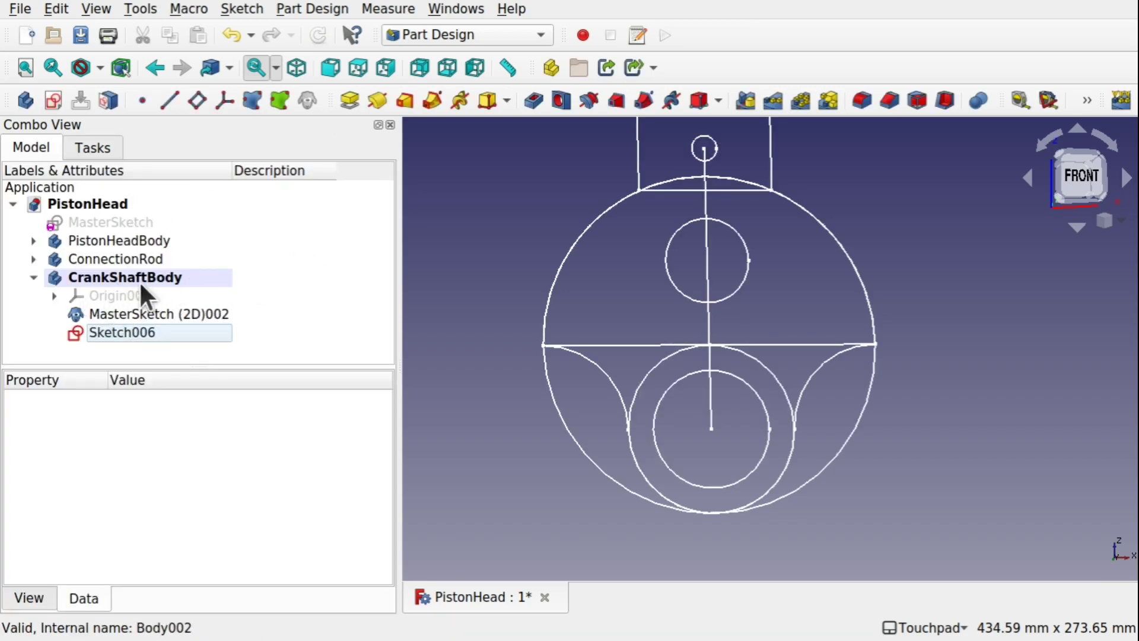
# Step: Hide the MasterSketch (2D)002 clone and pad the crank web profile sketch 20 mm
pyautogui.click(185, 316)
pyautogui.press('space')
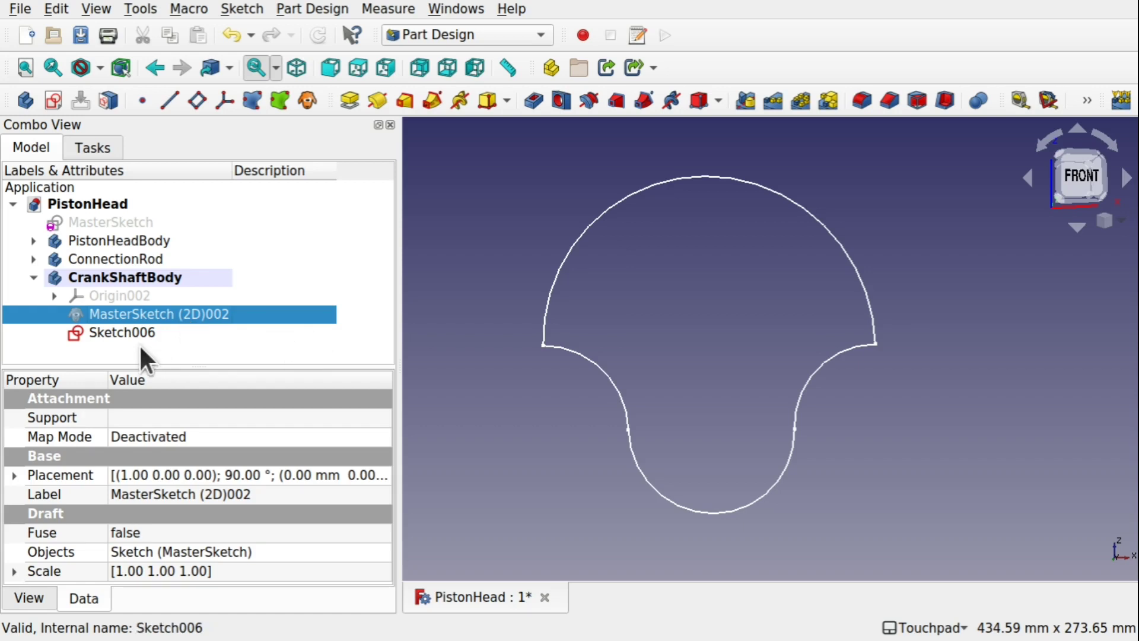
pyautogui.click(124, 330)
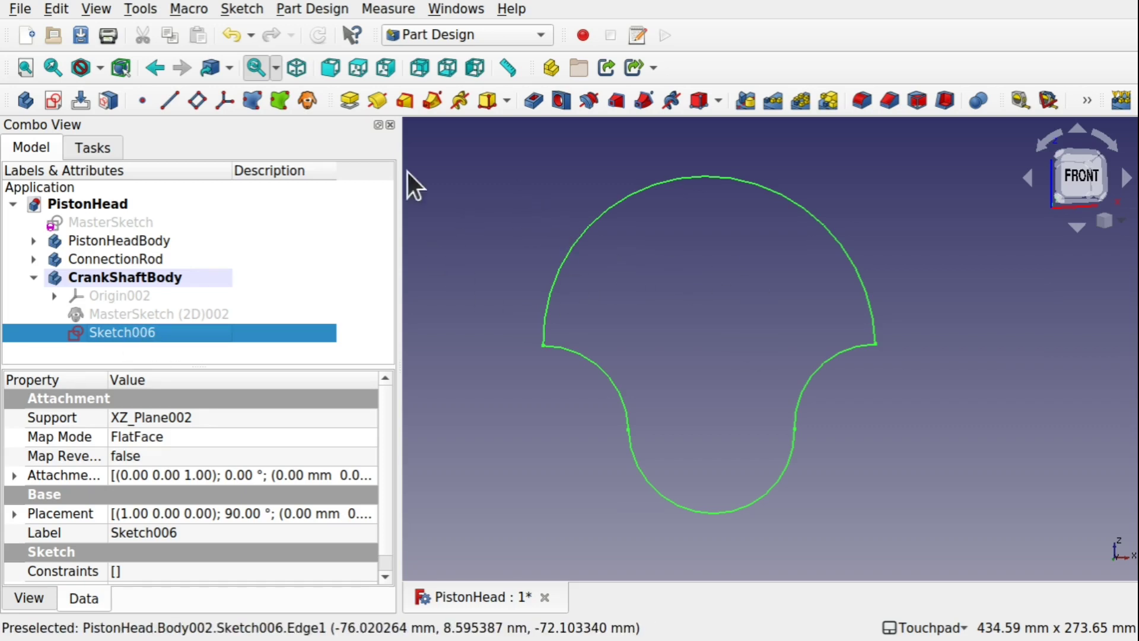
pyautogui.click(347, 100)
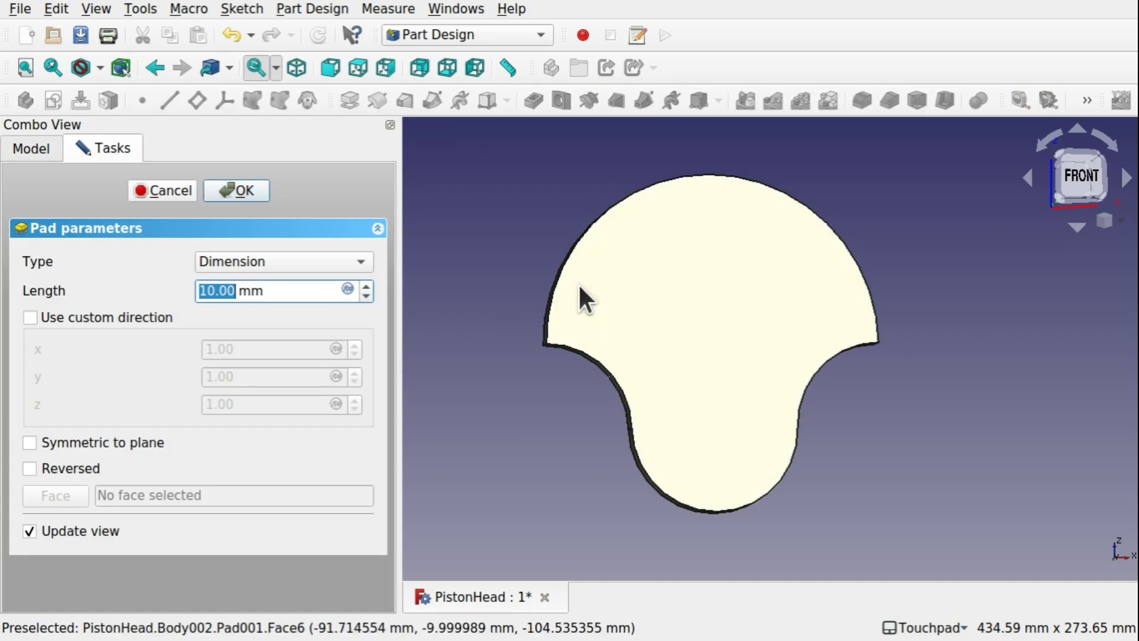
pyautogui.keyDown('alt'); pyautogui.moveTo(661, 376); pyautogui.dragTo(557, 364, button='middle'); pyautogui.keyUp('alt')
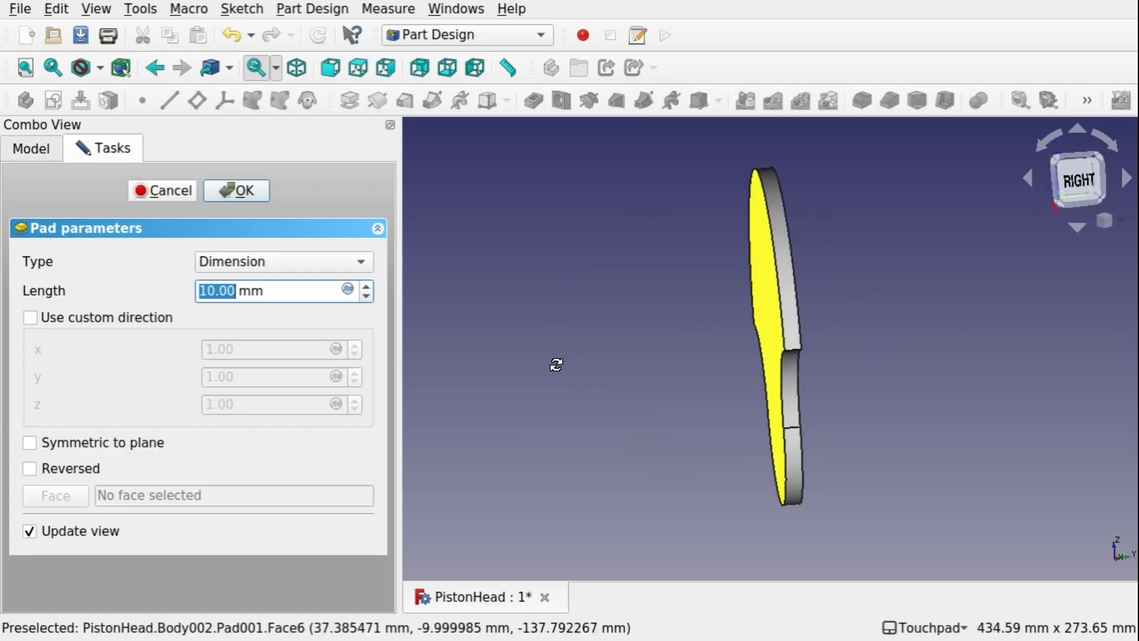
pyautogui.write('20')
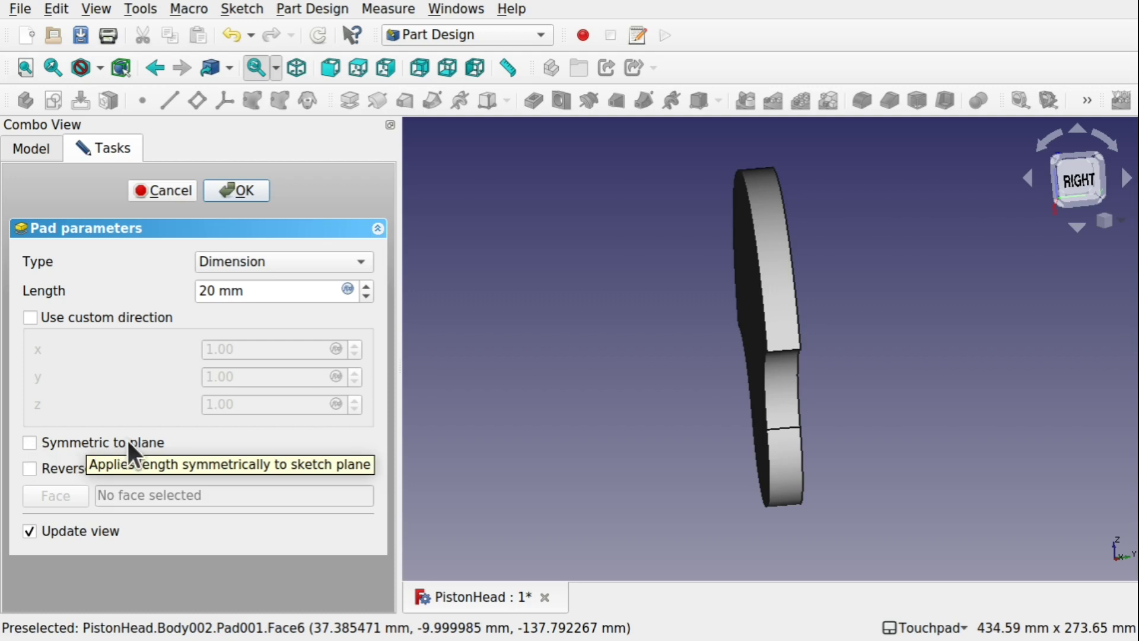
pyautogui.click(249, 196)
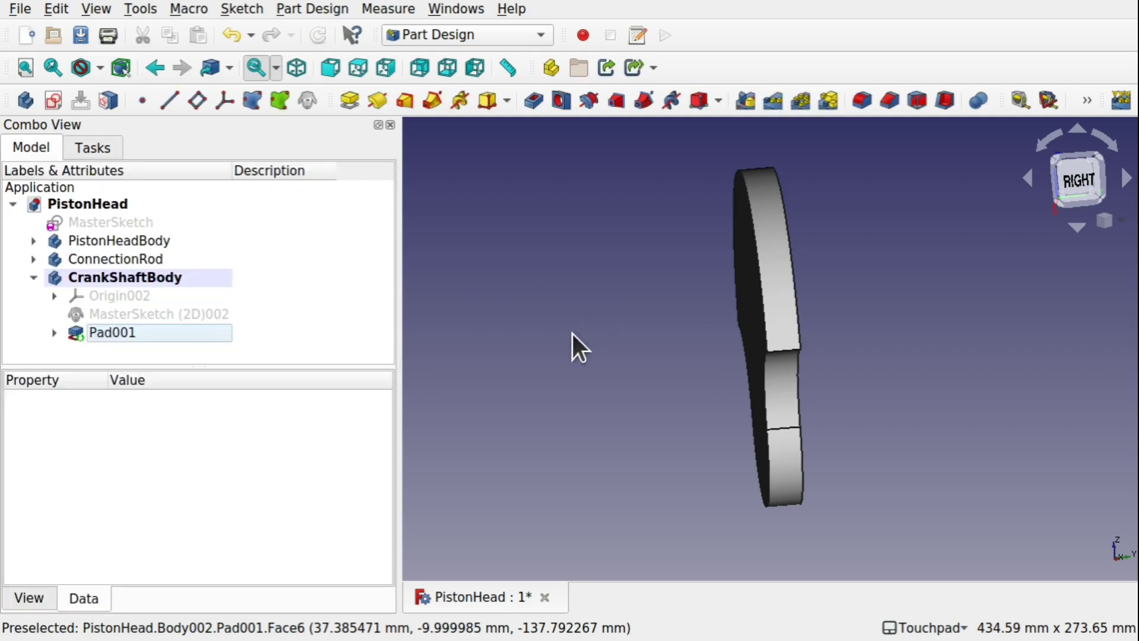
pyautogui.moveTo(572, 333); pyautogui.dragTo(748, 360)
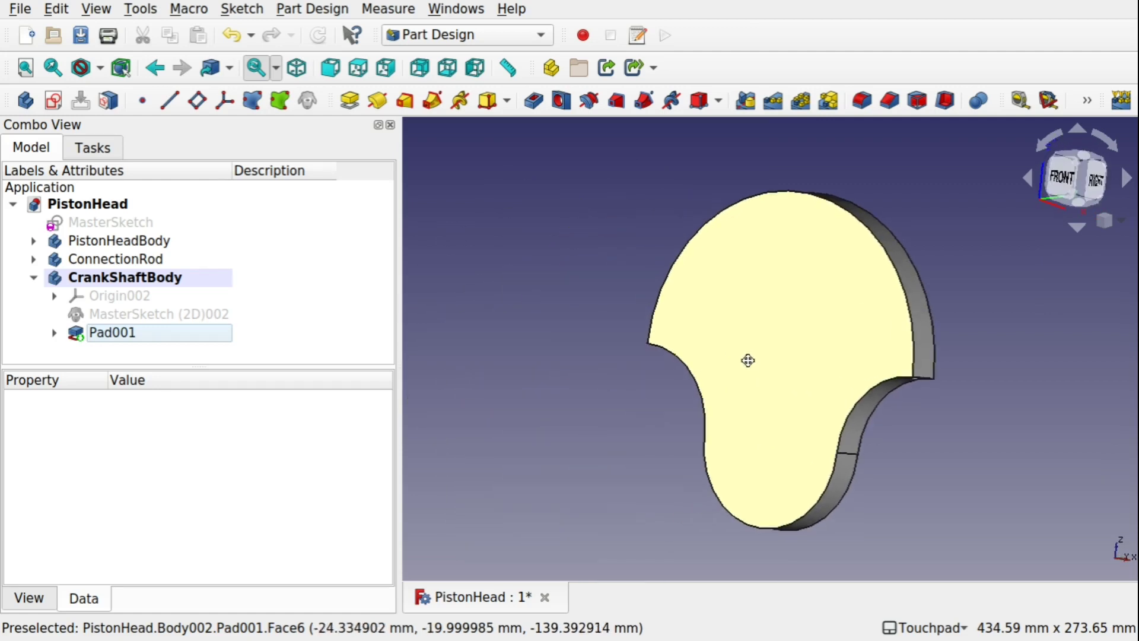
pyautogui.press('1')
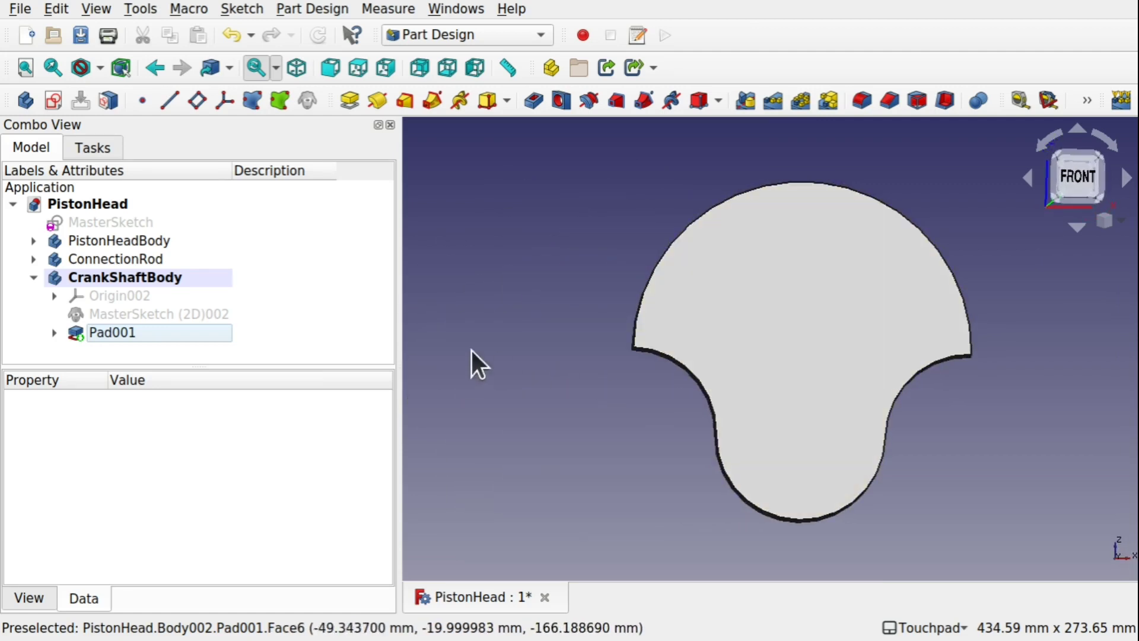
# Step: Show the MasterSketch (2D)002 clone and create a new sketch on the front face of the crank web pad
pyautogui.click(212, 313)
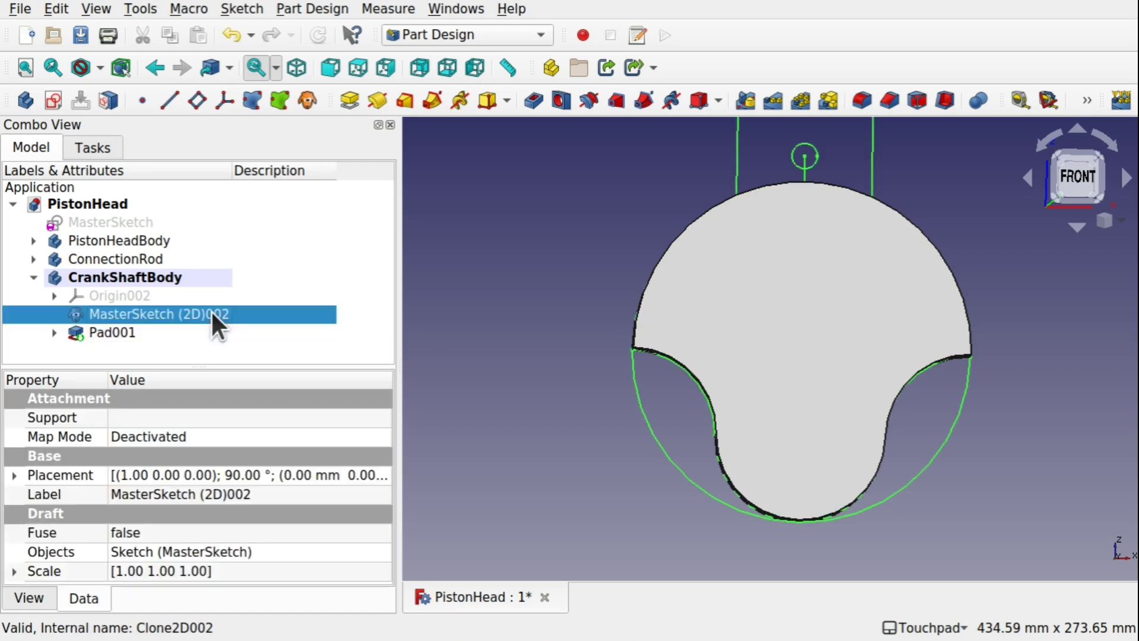
pyautogui.click(778, 335)
pyautogui.press('space')
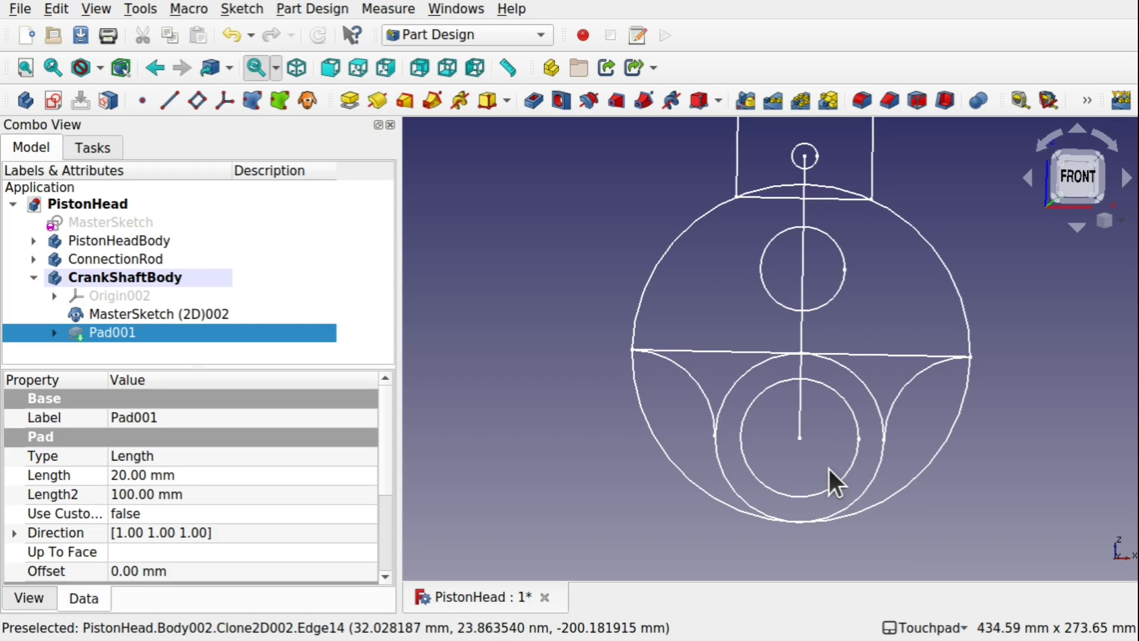
pyautogui.press('space')
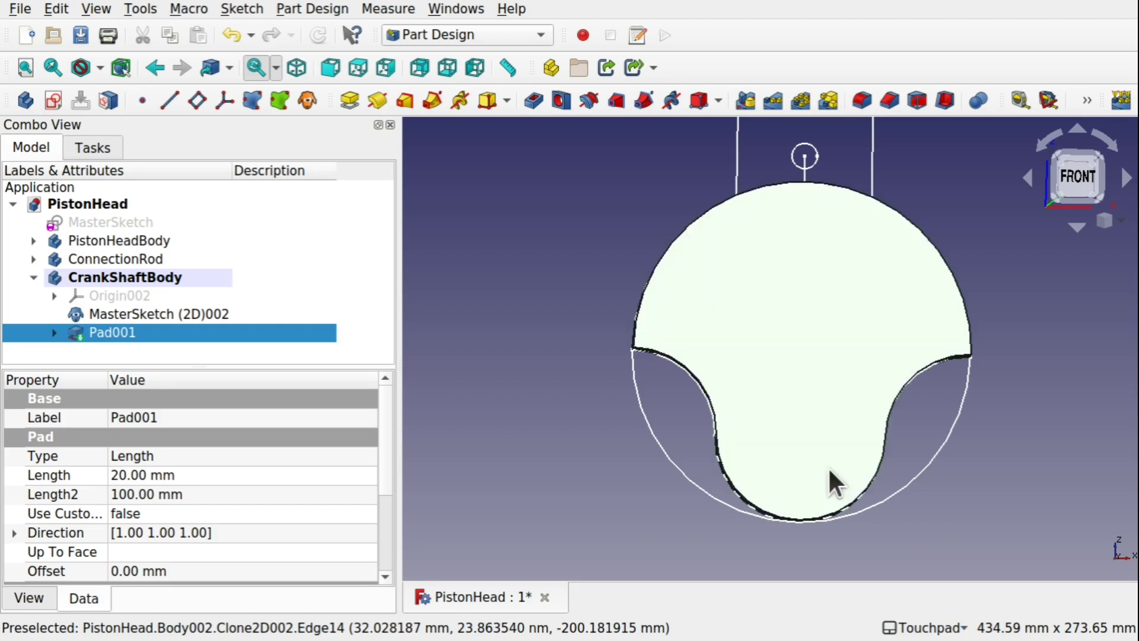
pyautogui.click(621, 519)
pyautogui.click(799, 346)
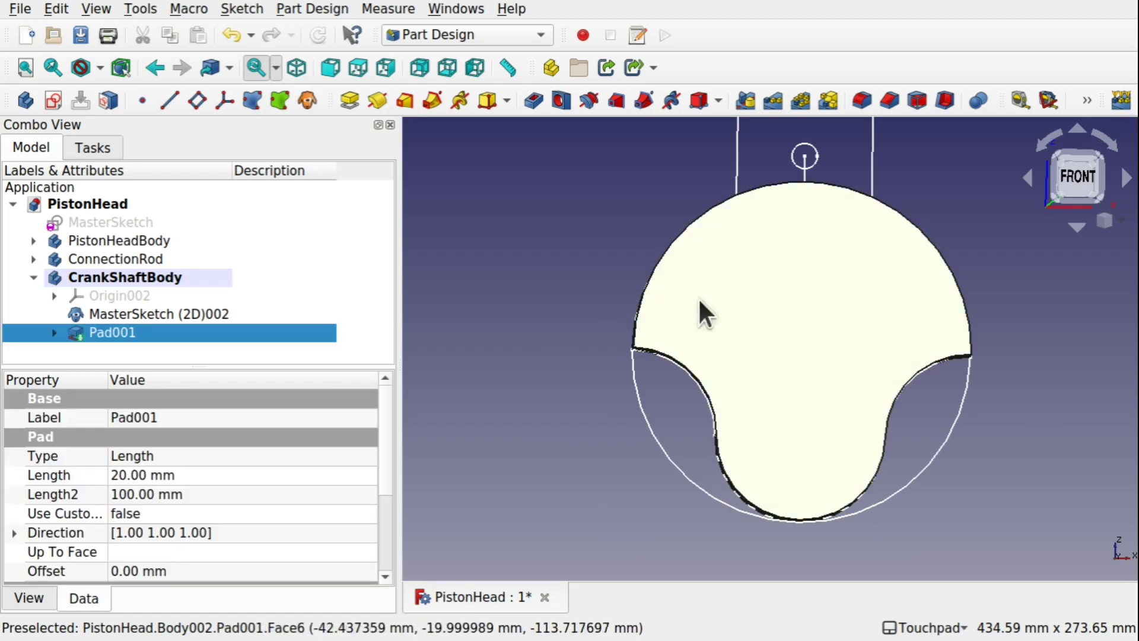
pyautogui.click(53, 99)
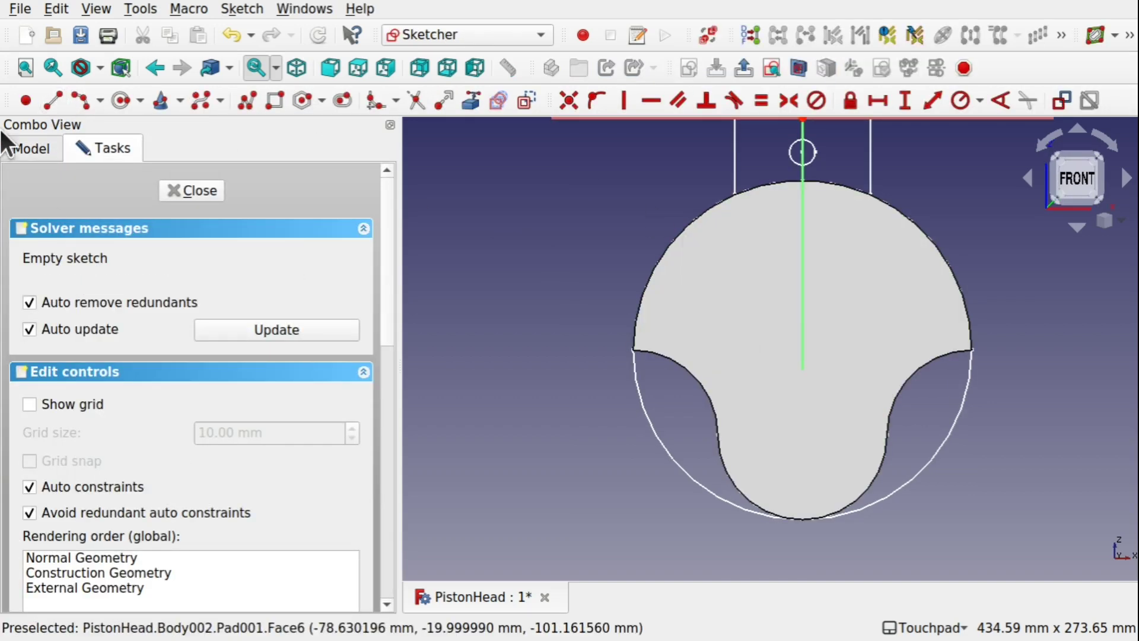
pyautogui.click(31, 147)
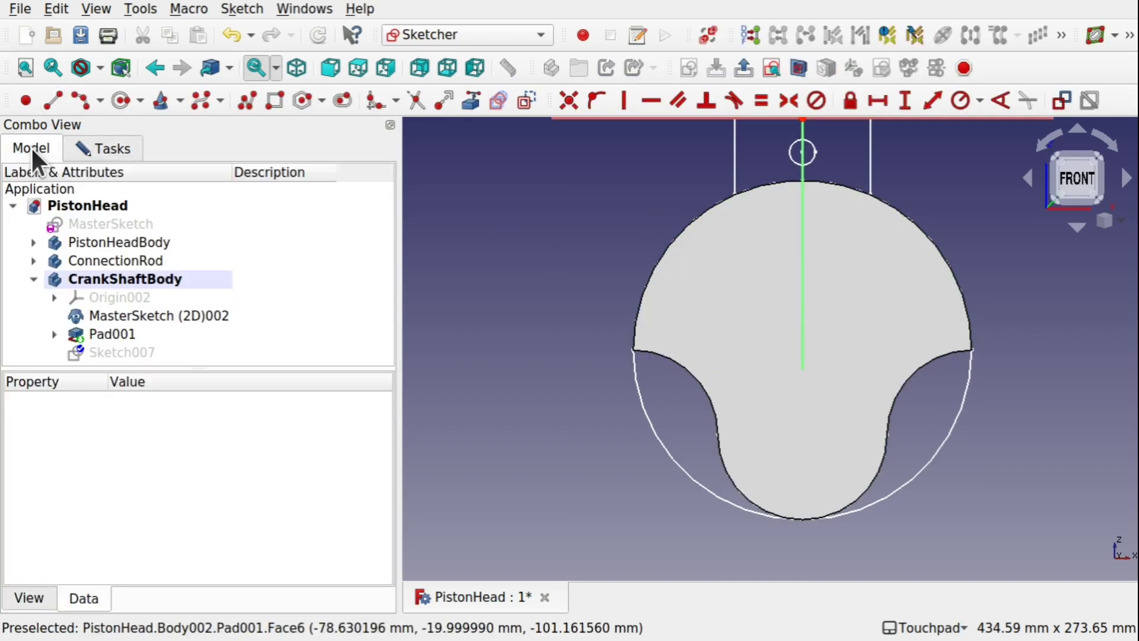
pyautogui.click(121, 333)
pyautogui.click(108, 351)
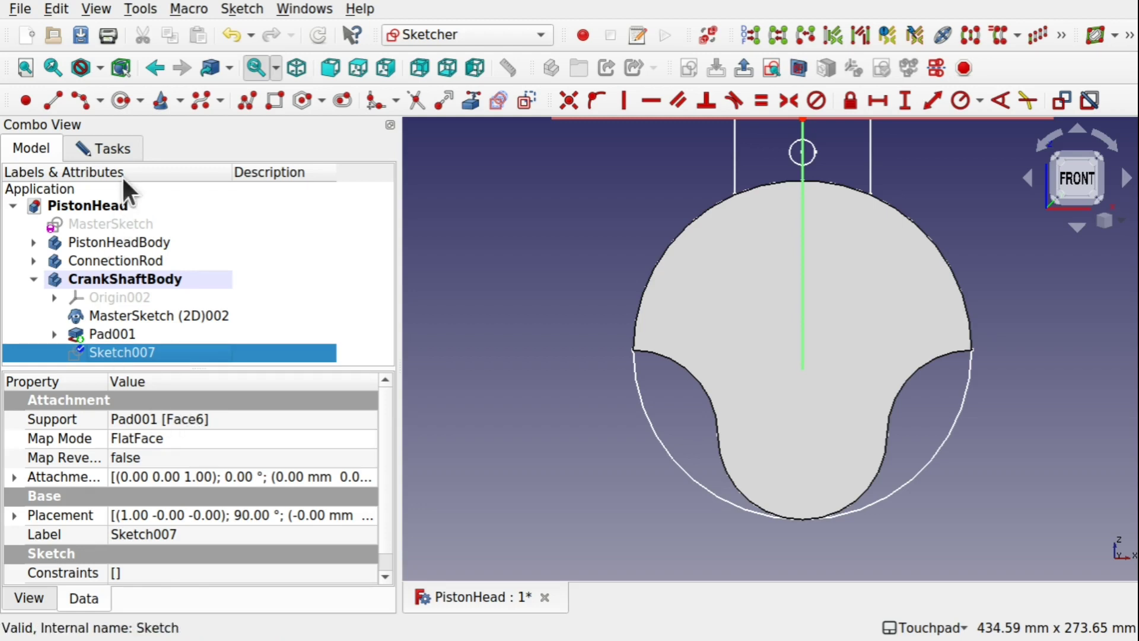
pyautogui.click(108, 150)
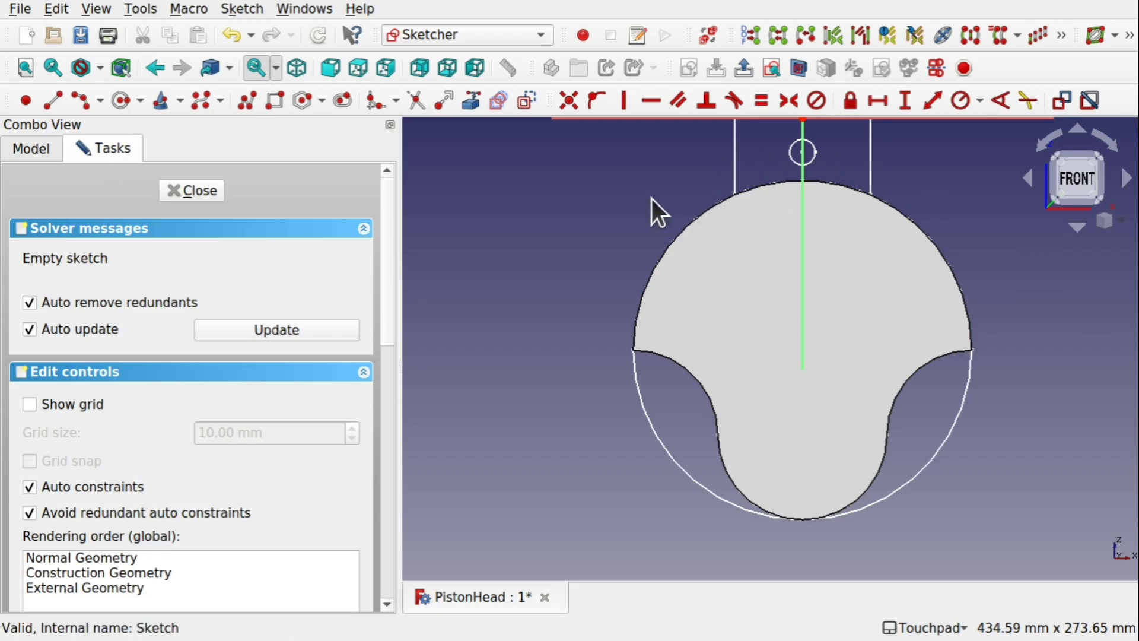
pyautogui.moveTo(651, 198); pyautogui.dragTo(796, 260, button='middle')
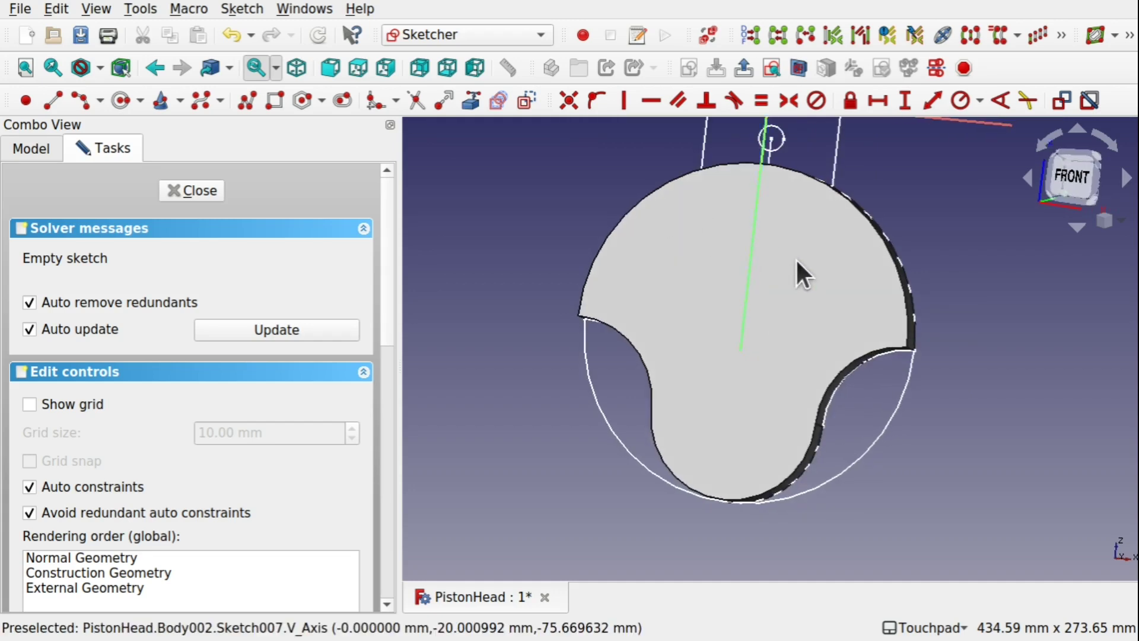
# Step: Hide Pad001 and link the master sketch's lower inner circle as external geometry in the new sketch
pyautogui.click(32, 151)
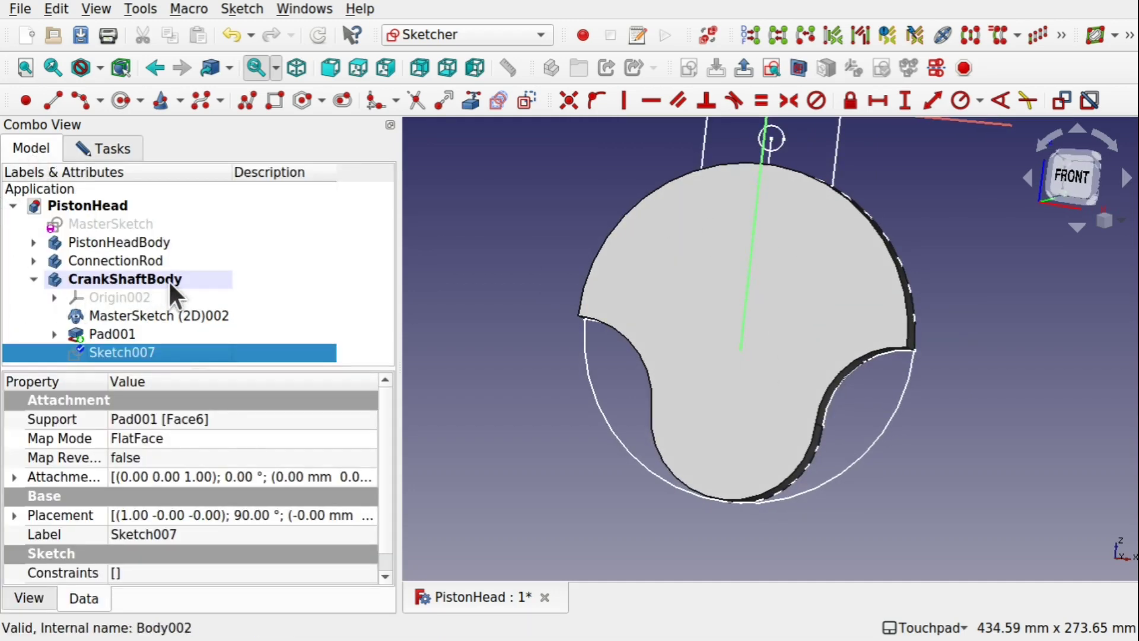
pyautogui.click(124, 280)
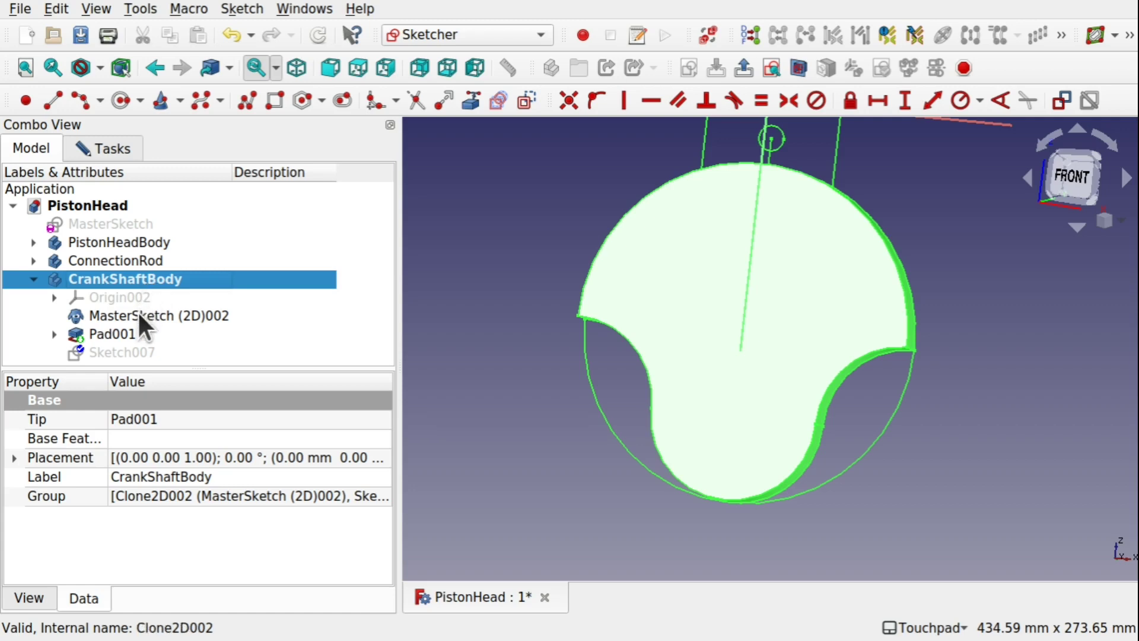
pyautogui.click(133, 330)
pyautogui.press('space')
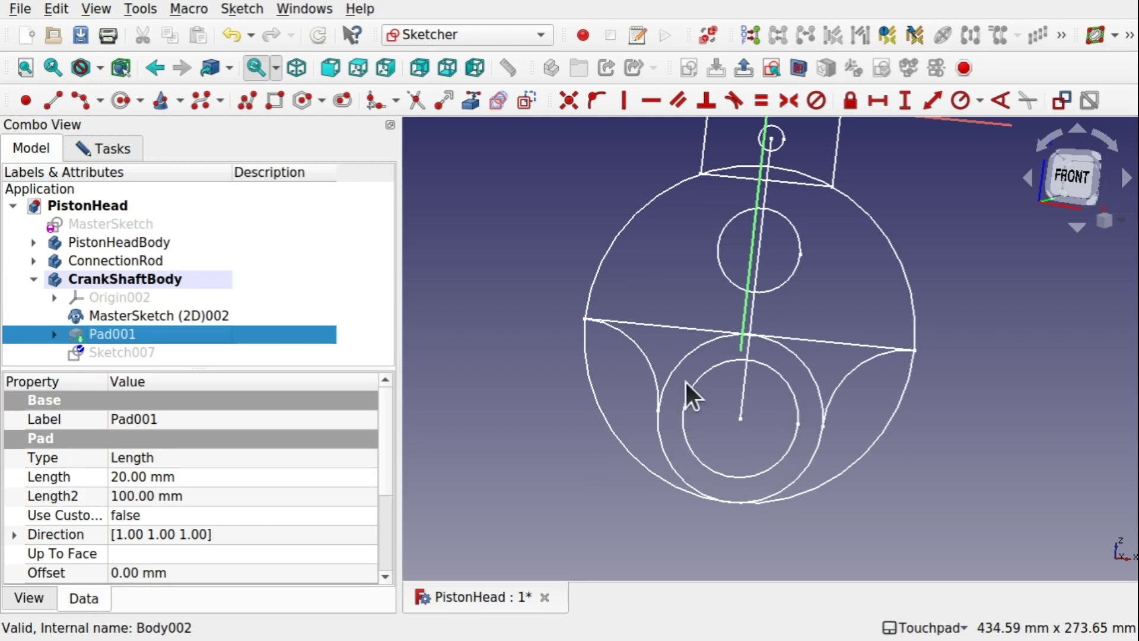
pyautogui.click(469, 108)
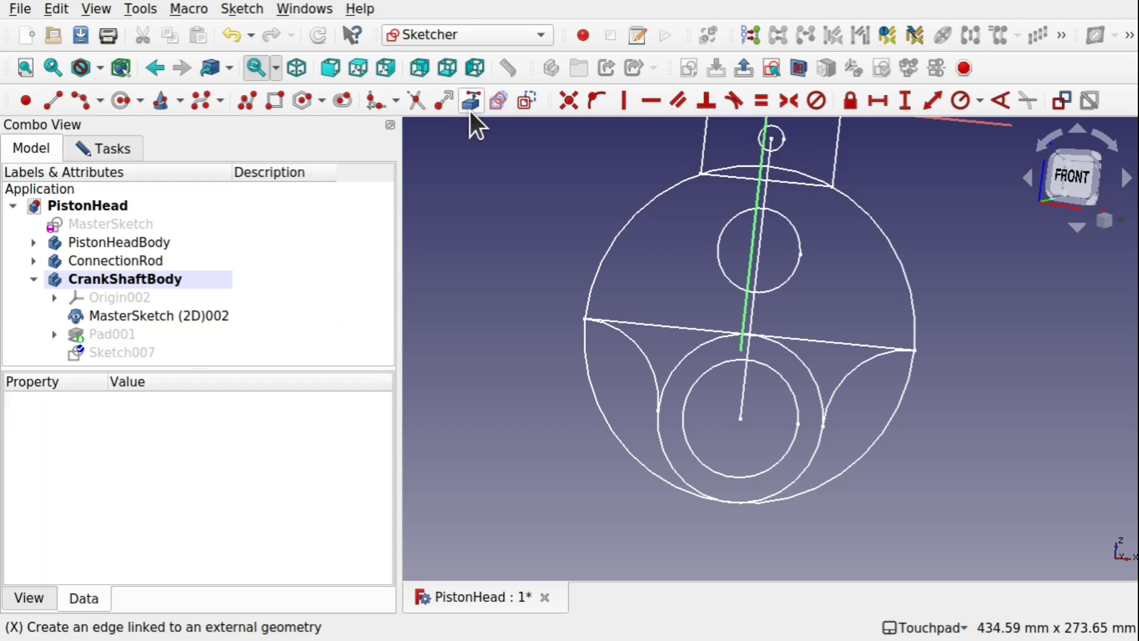
pyautogui.click(797, 408)
pyautogui.moveTo(797, 408)
pyautogui.keyDown('alt'); pyautogui.mouseDown()
pyautogui.moveTo(755, 440)
pyautogui.moveTo(773, 348)
pyautogui.mouseUp(); pyautogui.keyUp('alt')
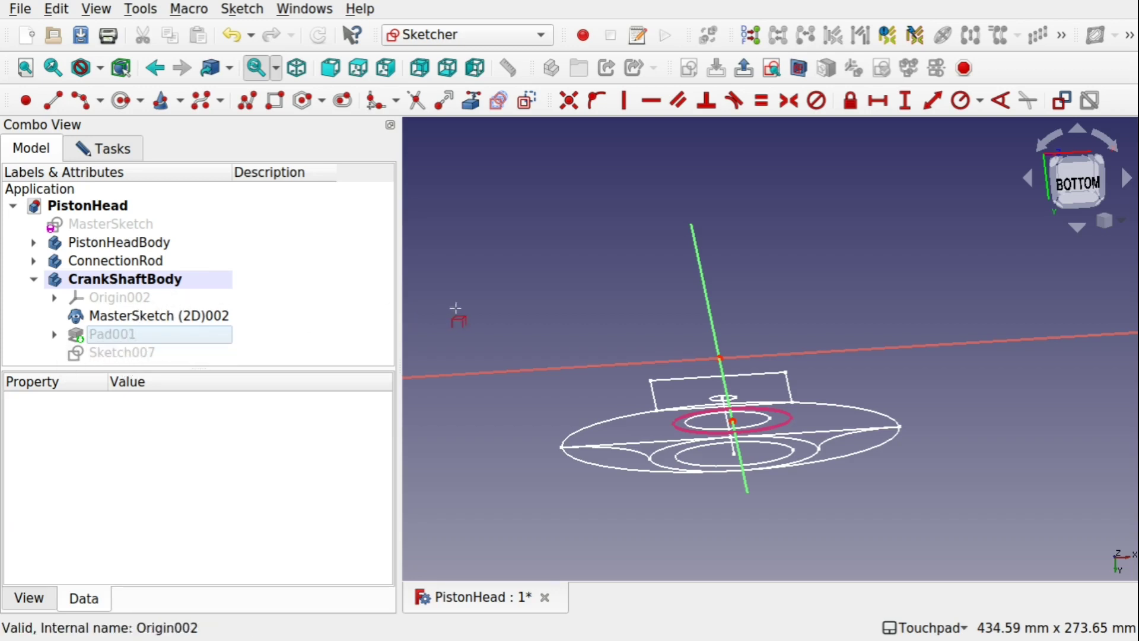
pyautogui.press('g')
pyautogui.press('x')
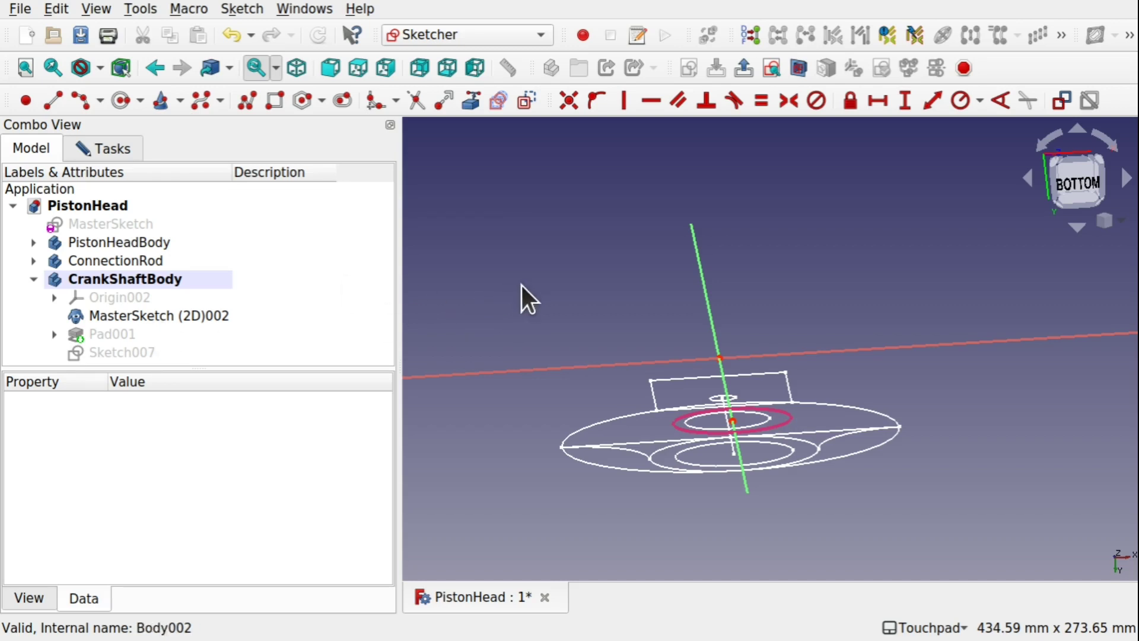
# Step: Show Pad001 again and return to the front view
pyautogui.click(95, 334)
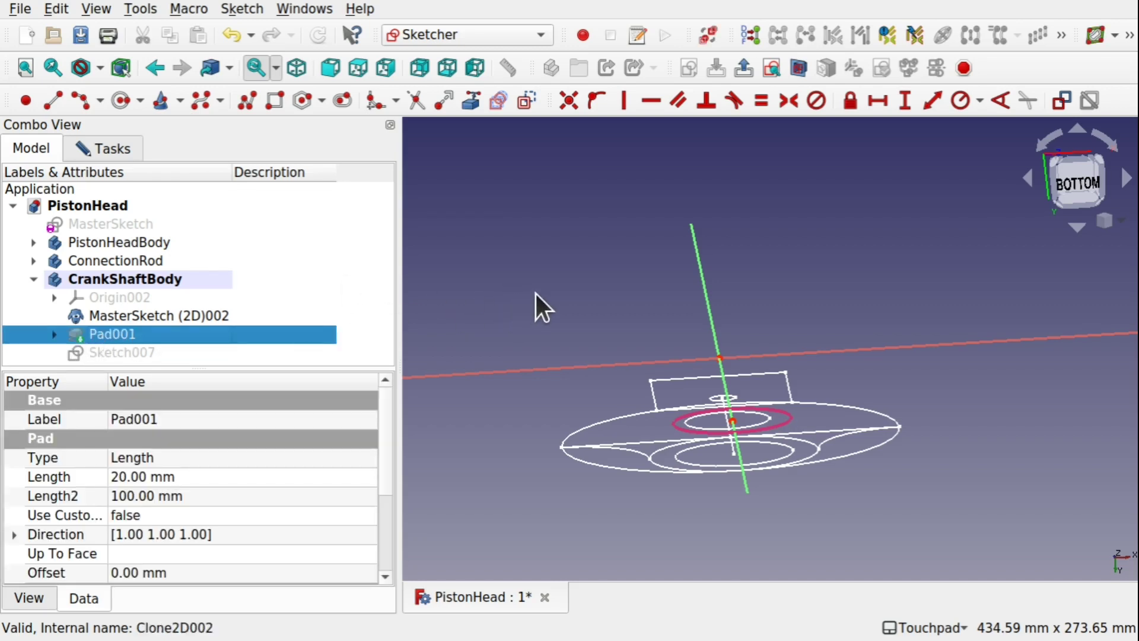
pyautogui.press('space')
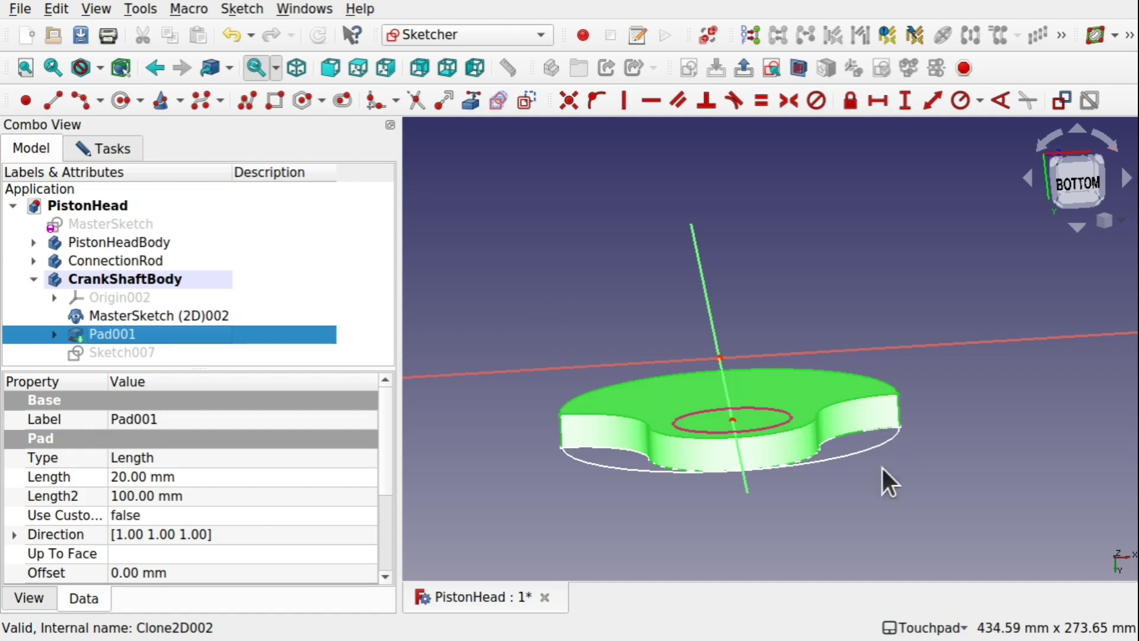
pyautogui.press('1')
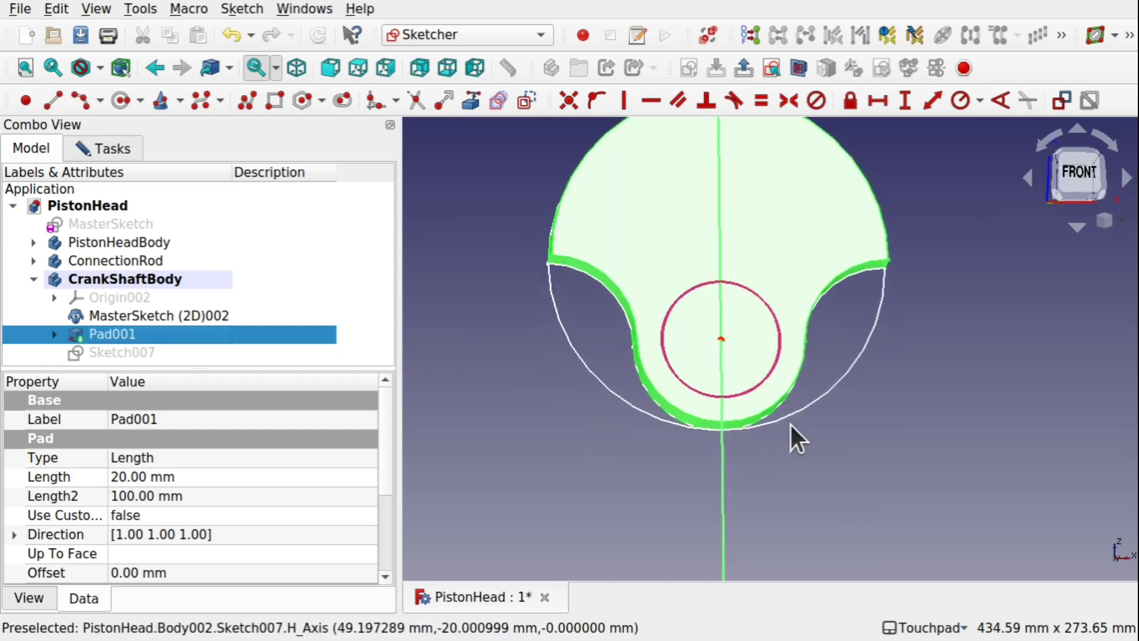
# Step: Draw a circle of about 28 mm radius centred on the linked circle's centre point
pyautogui.click(123, 101)
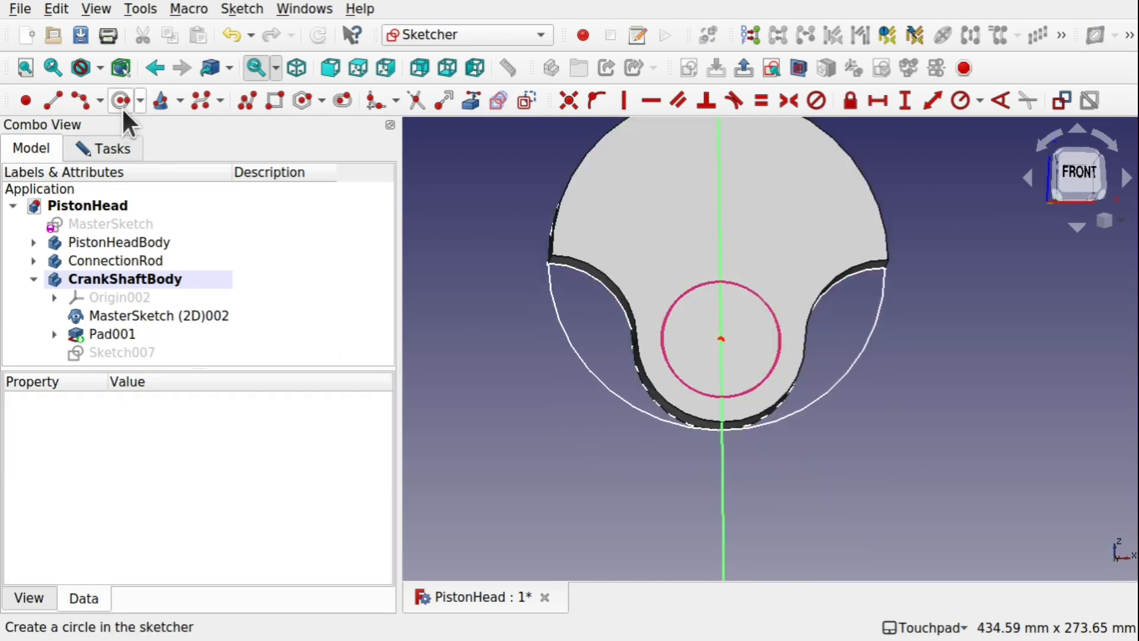
pyautogui.click(721, 338)
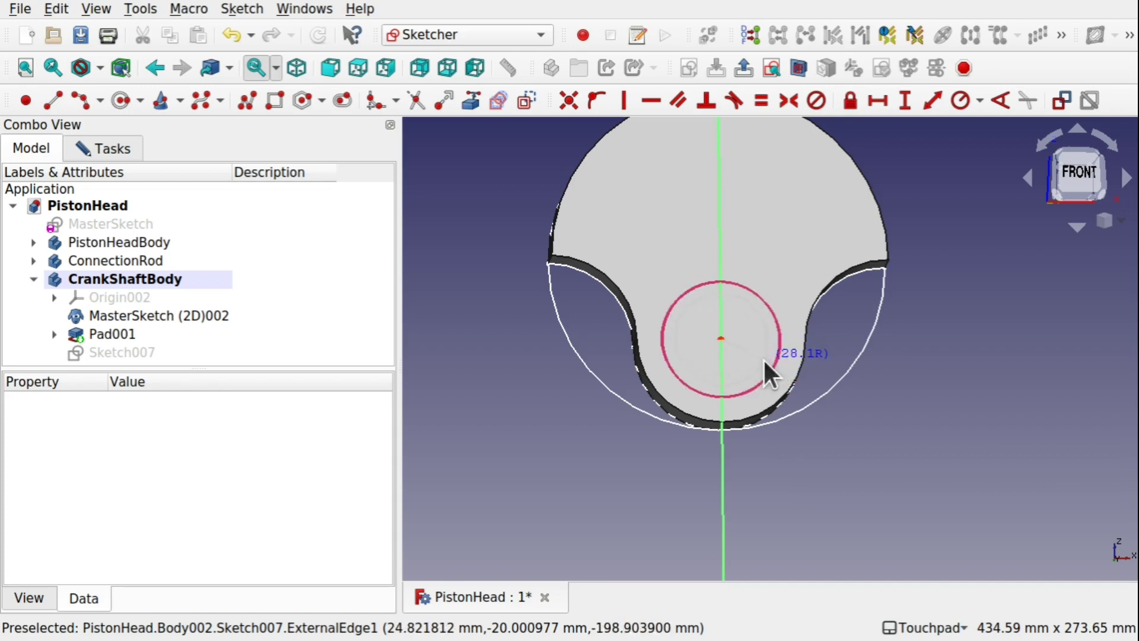
pyautogui.click(765, 358)
pyautogui.rightClick(711, 350)
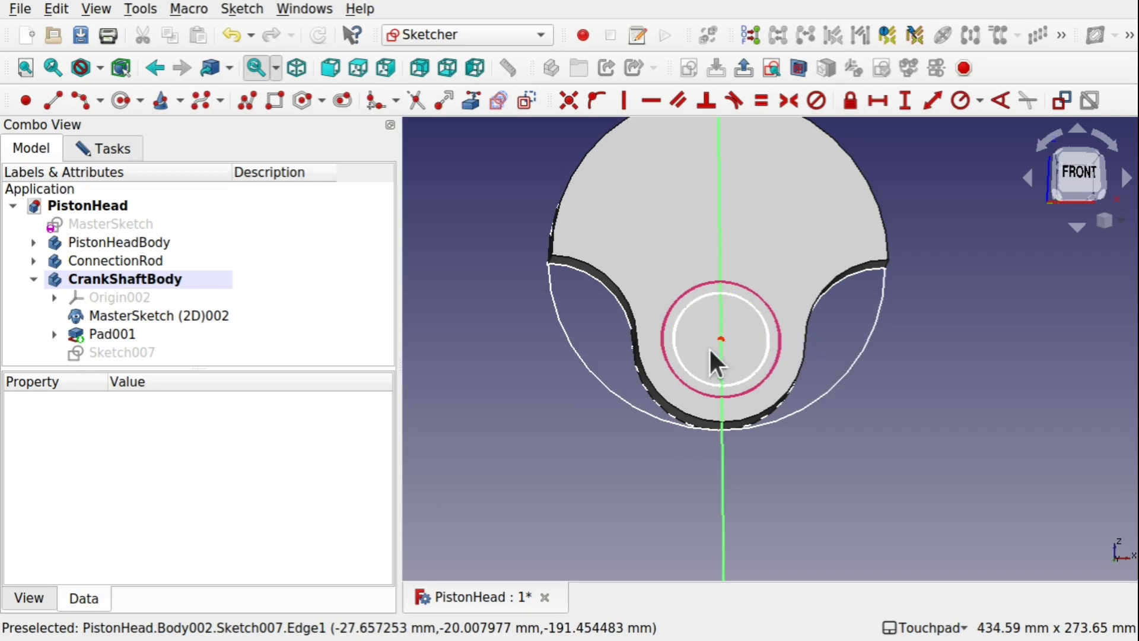
# Step: Constrain the new circle equal to the linked external circle and close the sketch
pyautogui.click(769, 334)
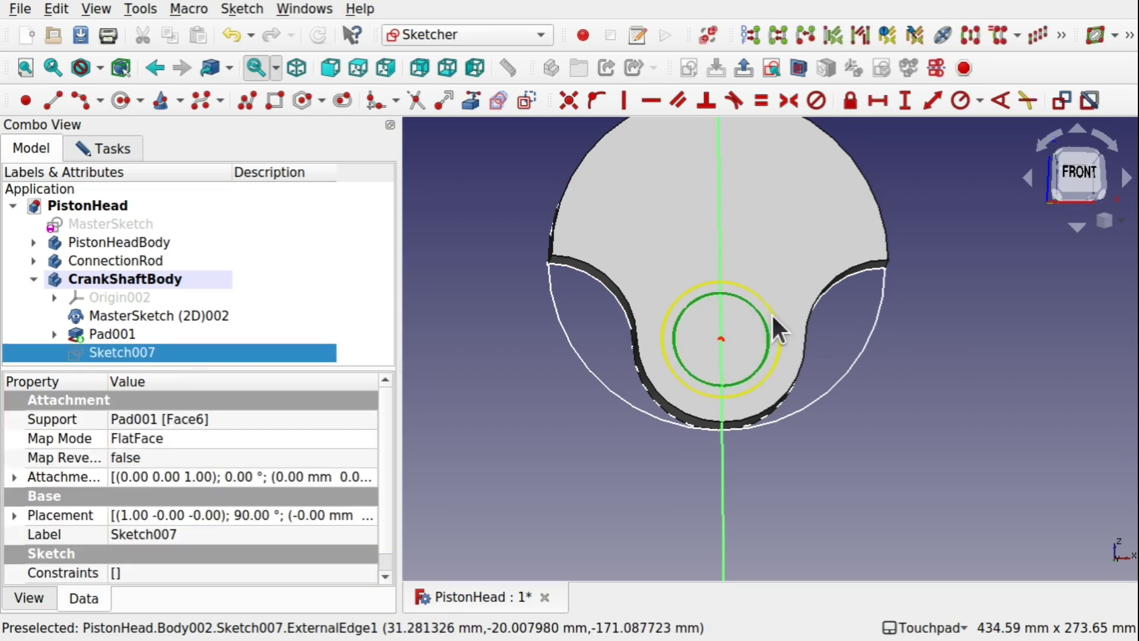
pyautogui.click(773, 316)
pyautogui.click(757, 101)
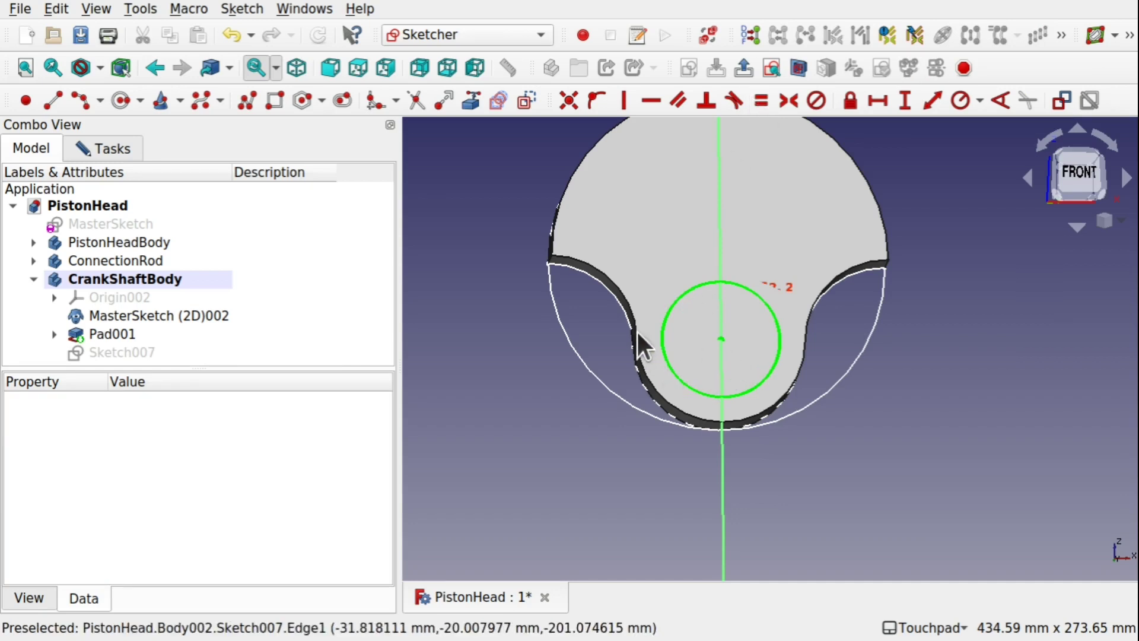
pyautogui.click(721, 340)
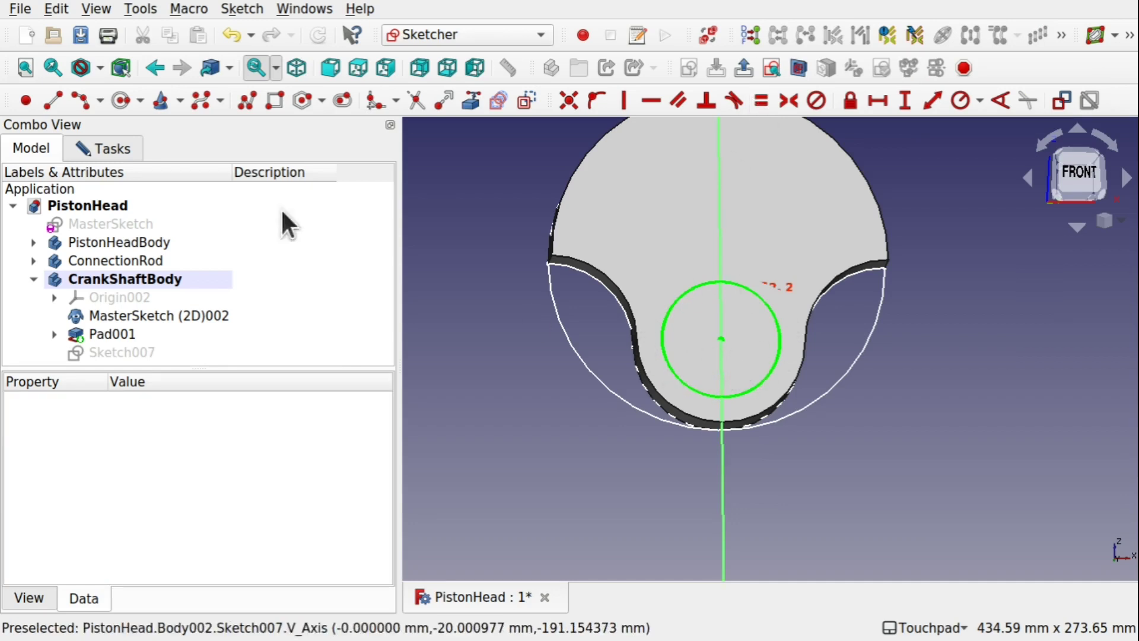
pyautogui.click(113, 148)
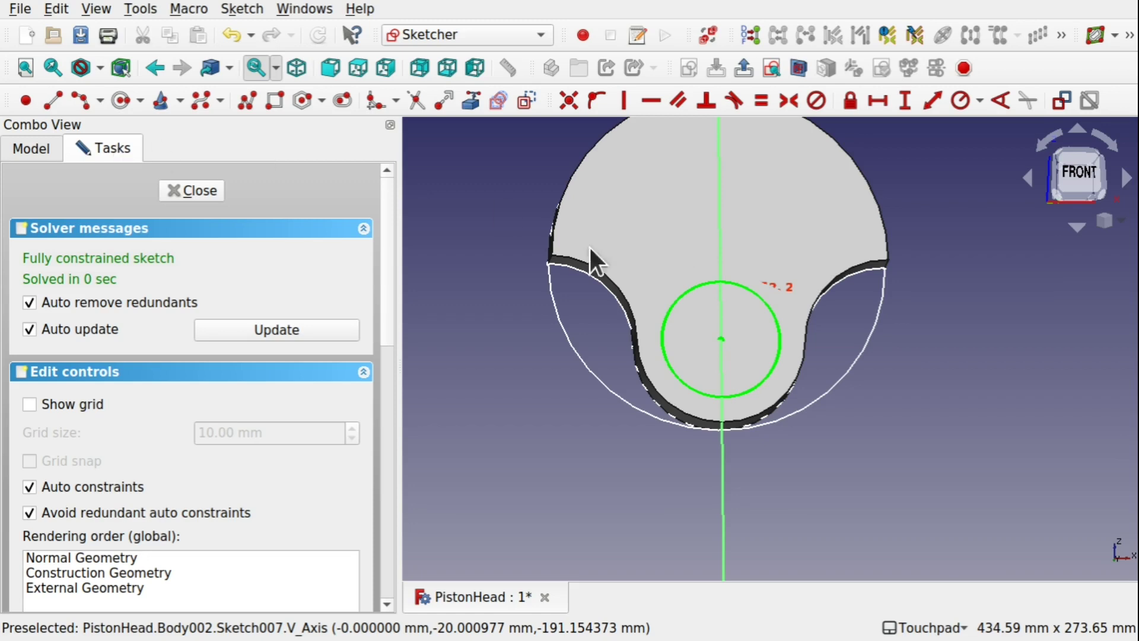
pyautogui.click(196, 191)
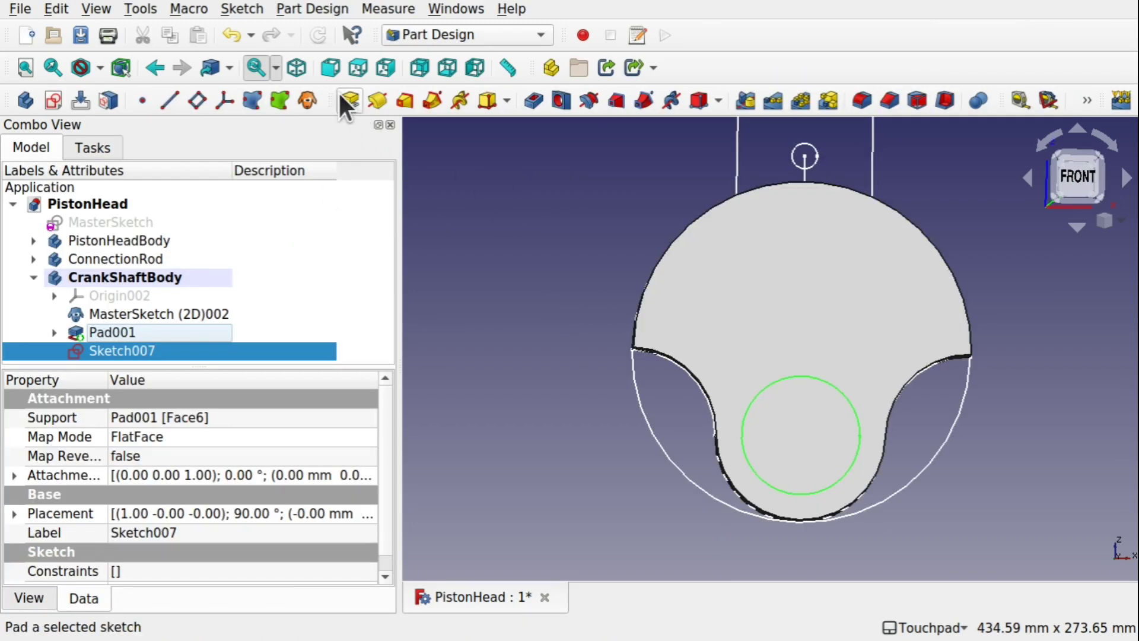
# Step: Pad the circle sketched on the crank web's front face by 5 mm
pyautogui.moveTo(793, 418); pyautogui.dragTo(809, 331, button='middle')
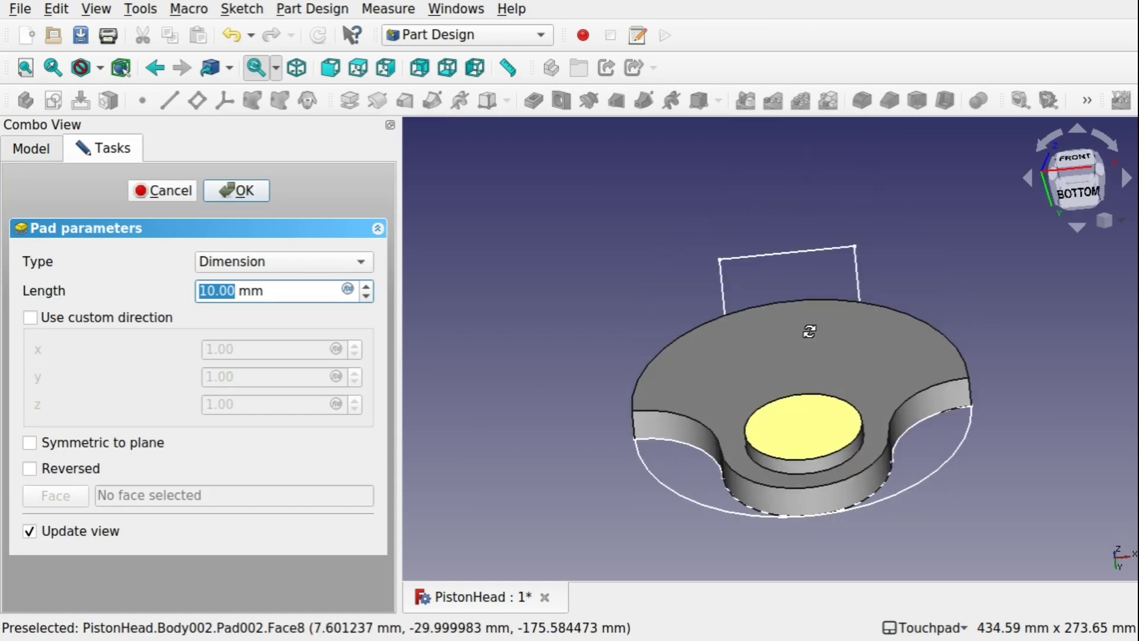
pyautogui.write('5')
pyautogui.click(715, 353)
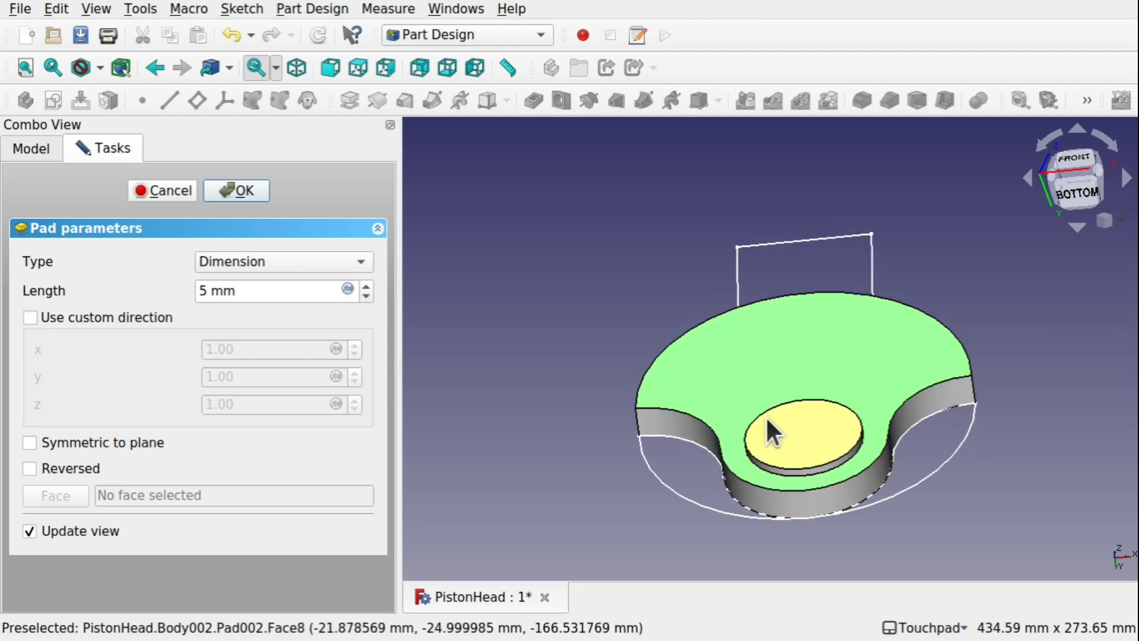
pyautogui.click(245, 194)
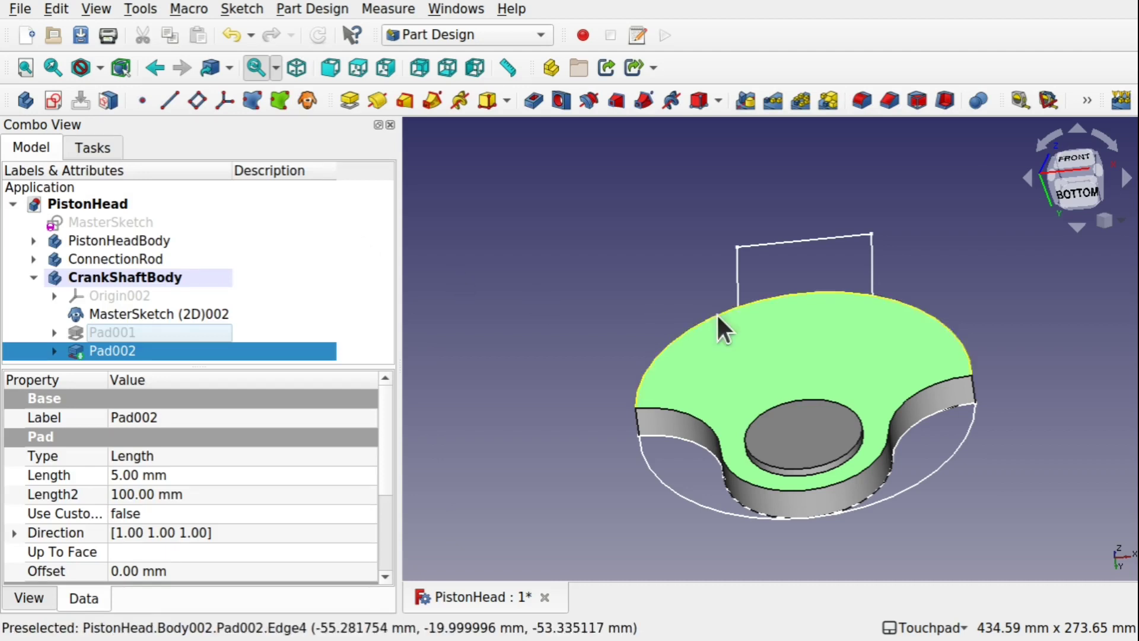
# Step: Show the connecting rod's Fillet to check how the rod sits against the crank web, and hide it again
pyautogui.keyDown('alt'); pyautogui.moveTo(721, 325); pyautogui.dragTo(878, 333); pyautogui.keyUp('alt')
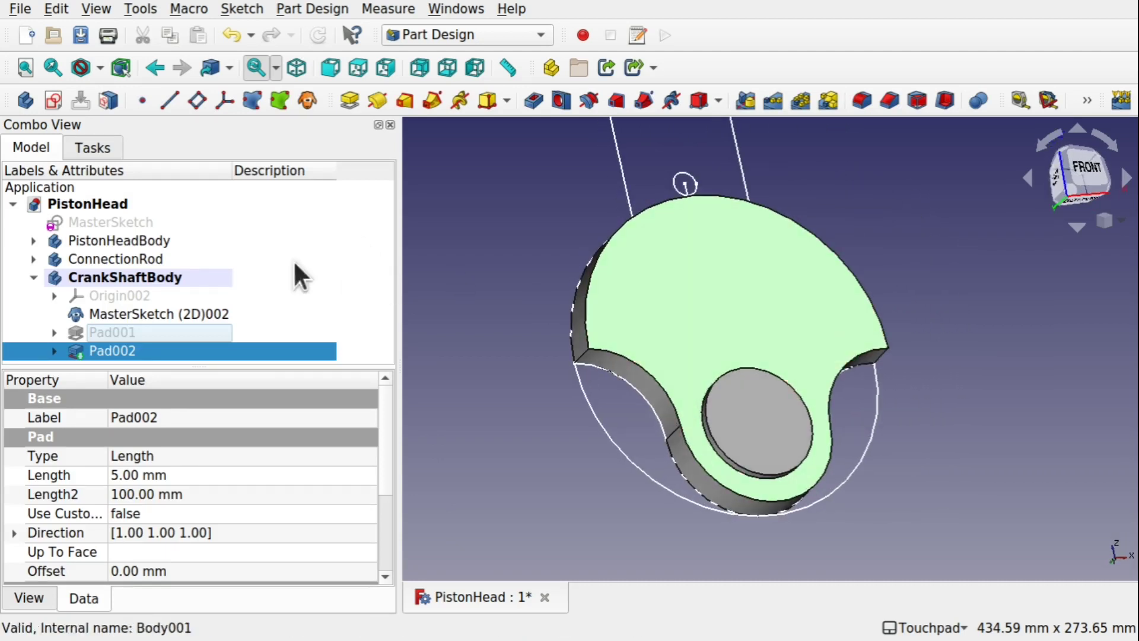
pyautogui.click(136, 258)
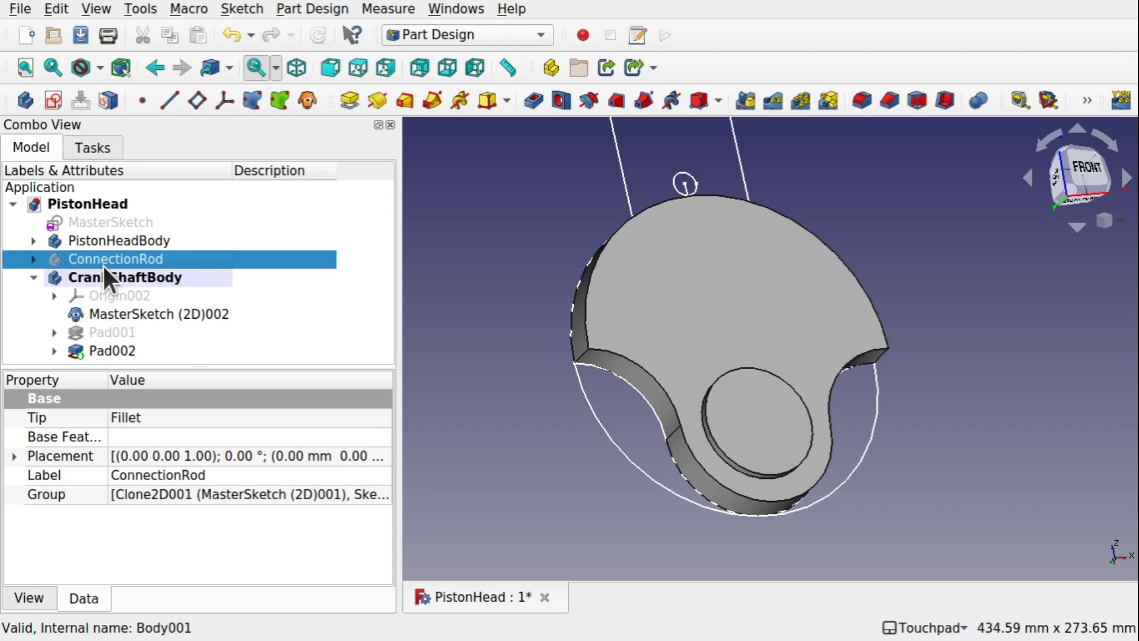
pyautogui.click(34, 259)
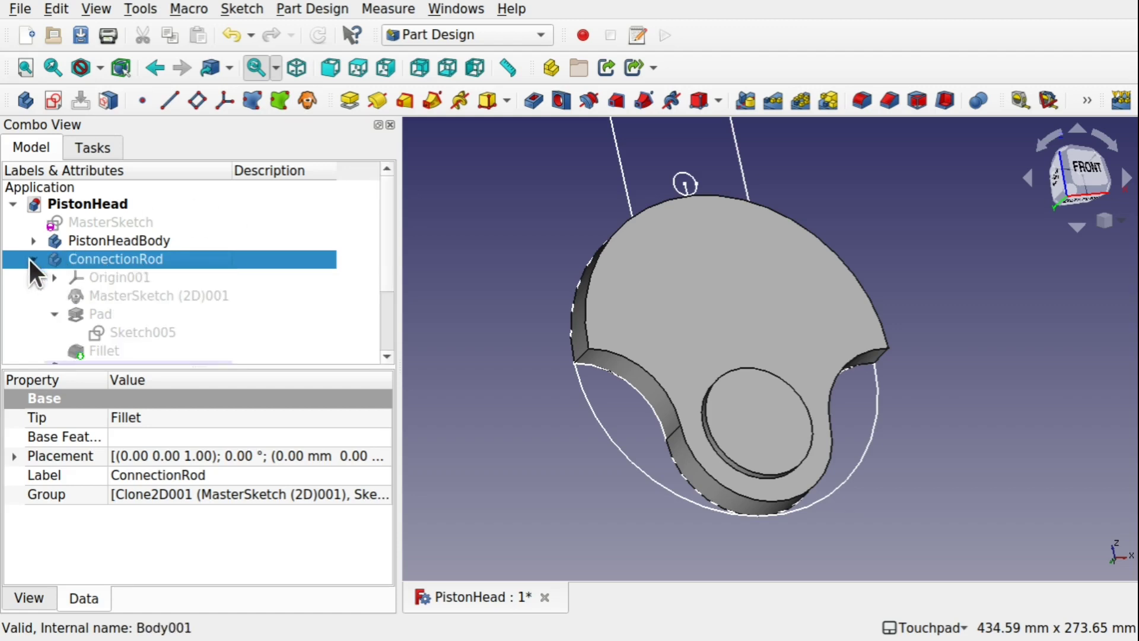
pyautogui.click(110, 352)
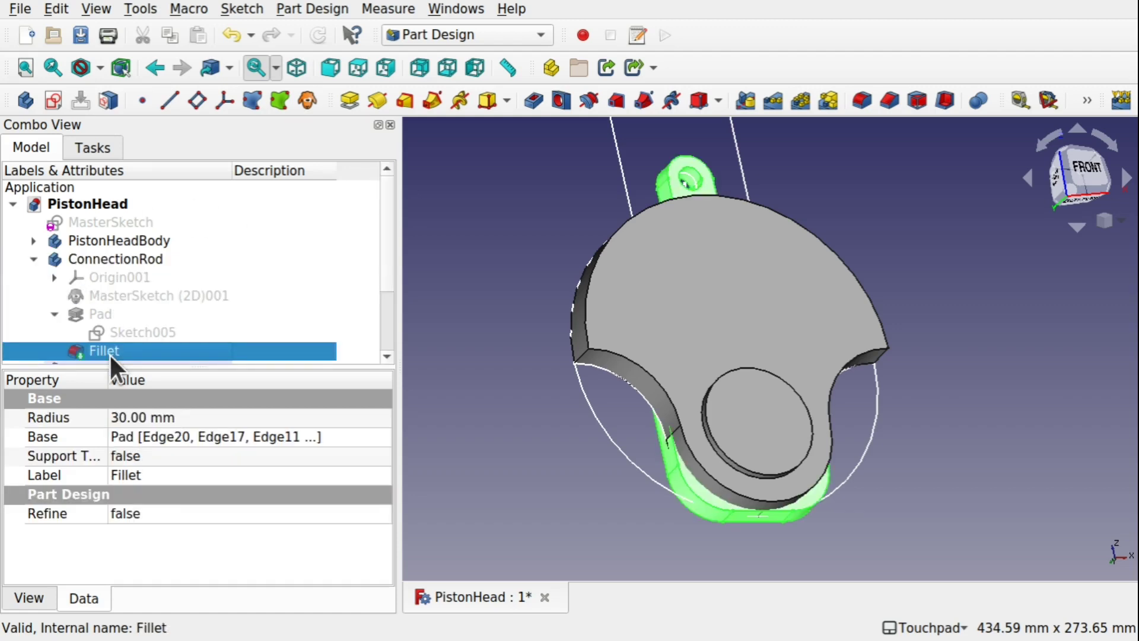
pyautogui.keyDown('alt'); pyautogui.moveTo(643, 446); pyautogui.dragTo(692, 469); pyautogui.keyUp('alt')
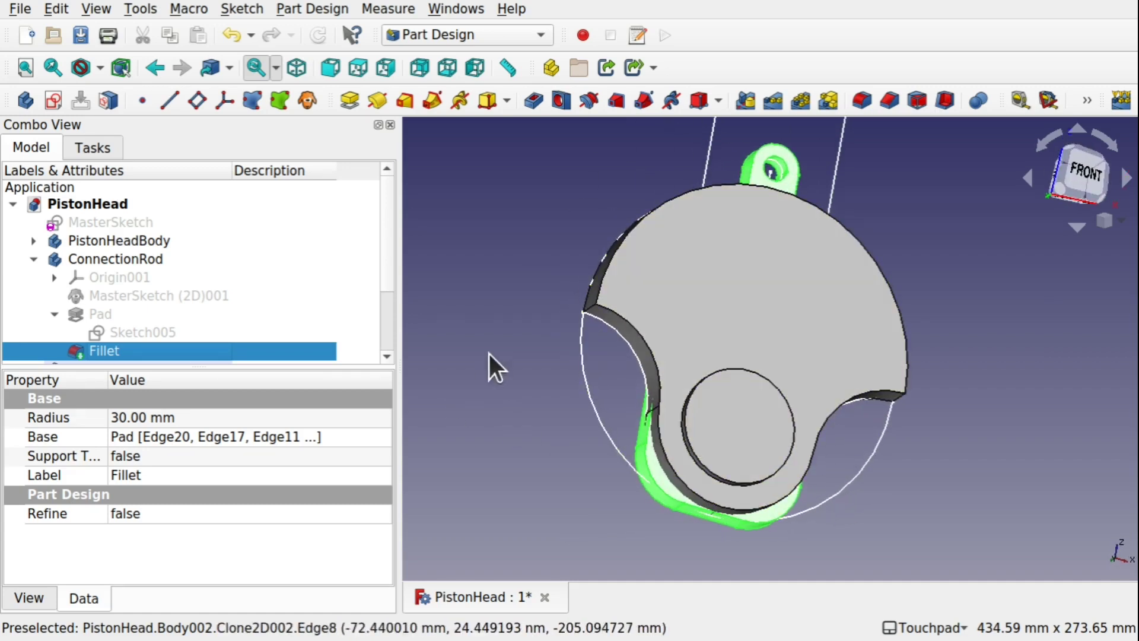
pyautogui.press('space')
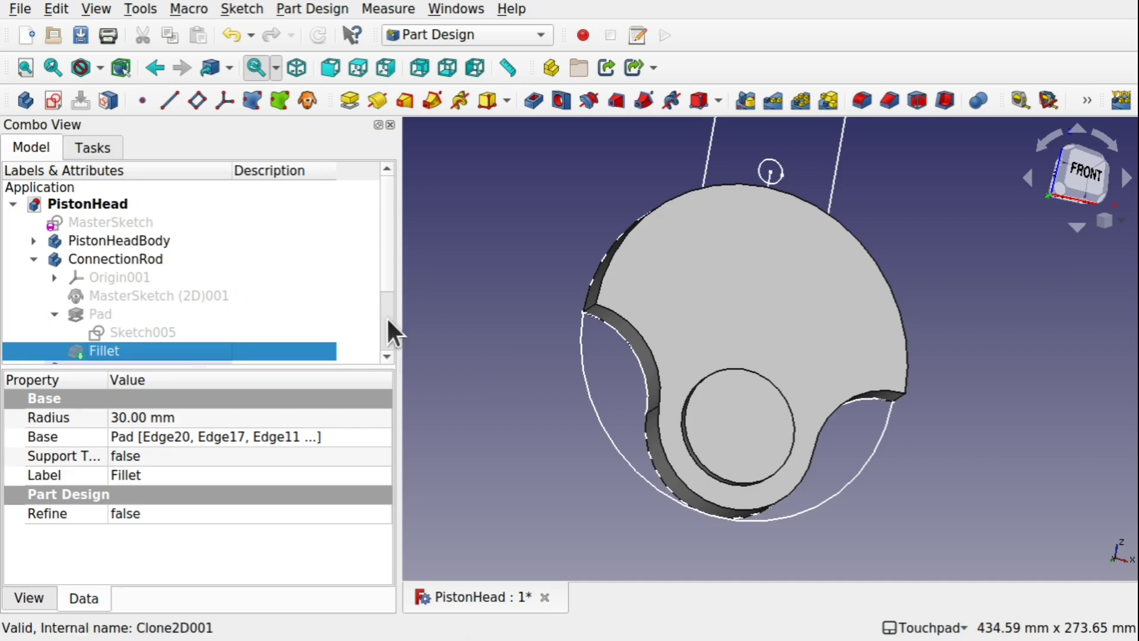
# Step: Start a new sketch on the flat rear face of the crankshaft web
pyautogui.scroll(-2, 388, 320)
pyautogui.click(152, 278)
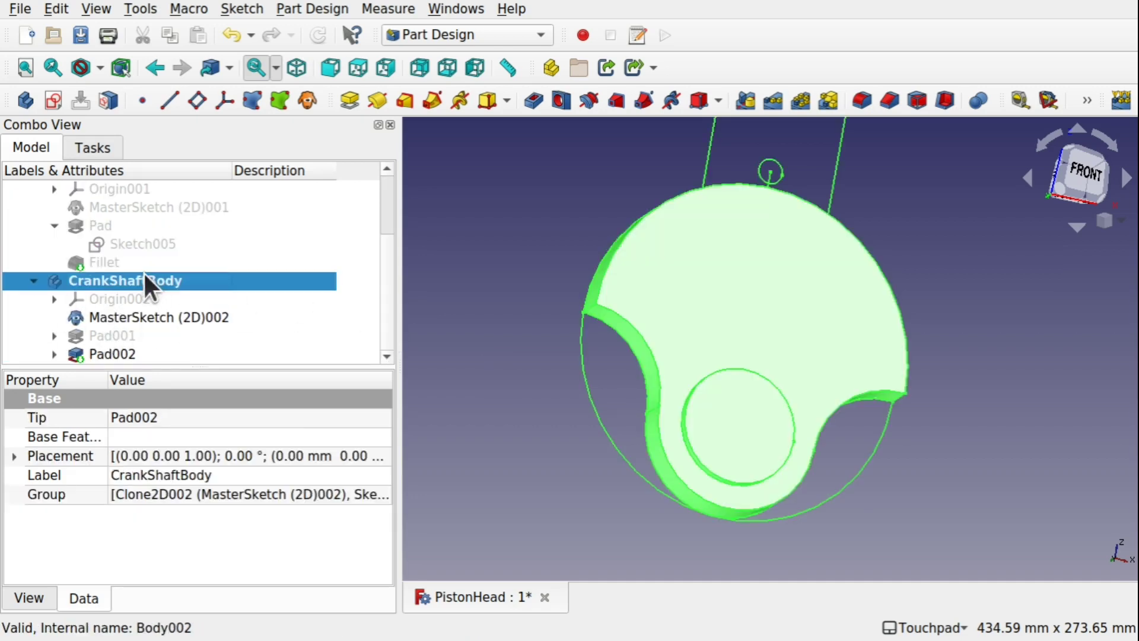
pyautogui.moveTo(758, 271); pyautogui.dragTo(722, 322, button='middle')
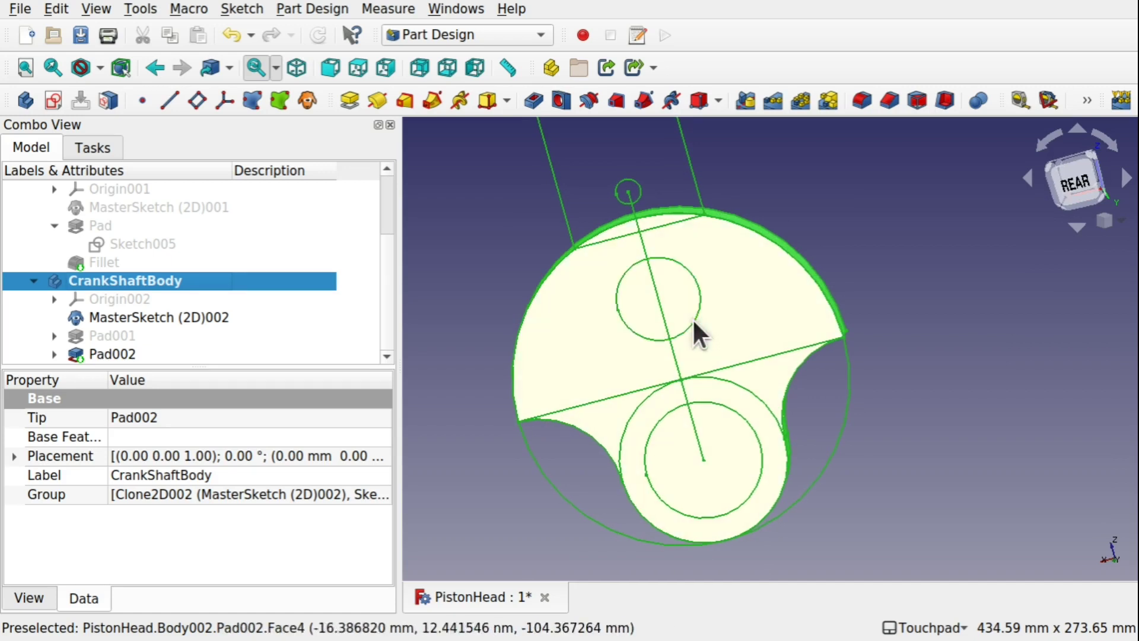
pyautogui.click(486, 312)
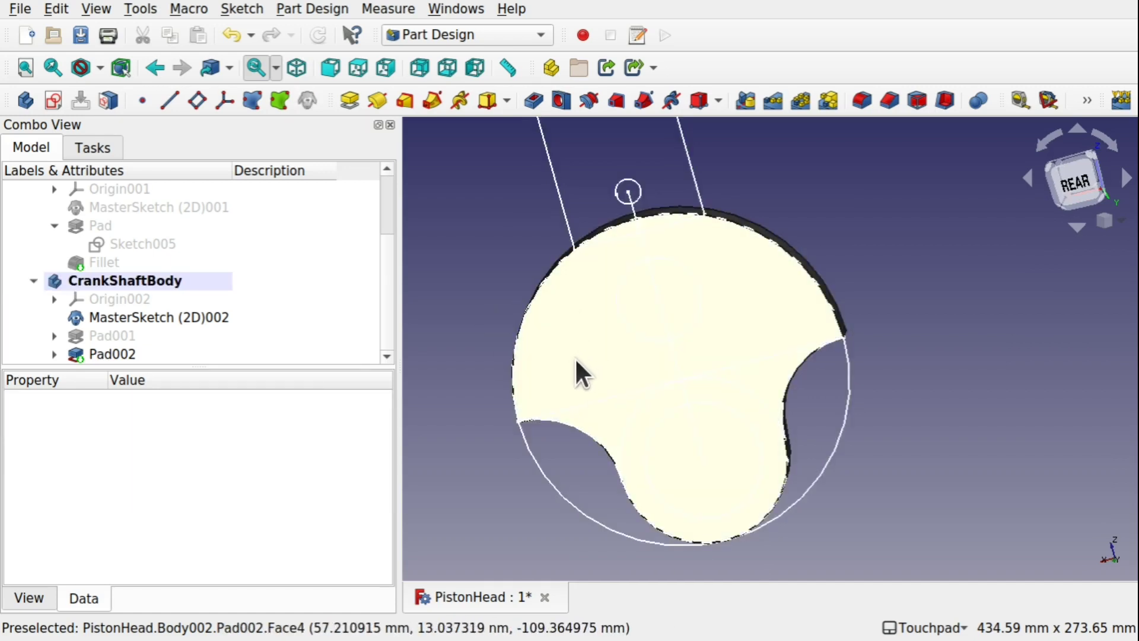
pyautogui.click(575, 359)
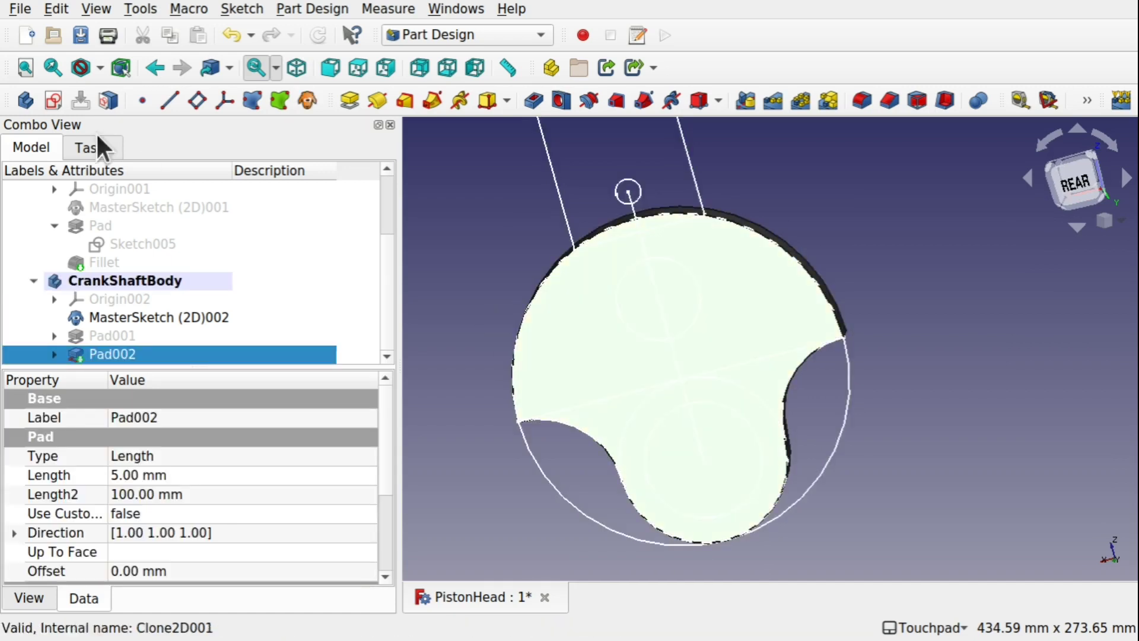
pyautogui.click(51, 99)
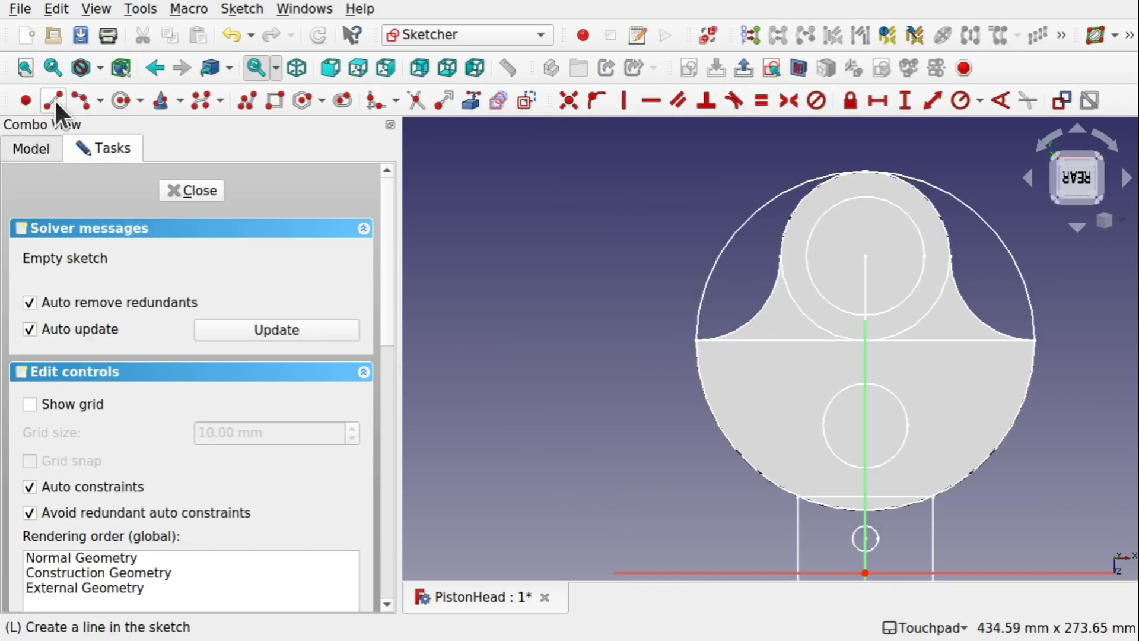
# Step: Link the master sketch clone's small circle in the wide half of the web as external geometry
pyautogui.moveTo(936, 407)
pyautogui.mouseDown(button='middle')
pyautogui.moveTo(923, 285)
pyautogui.moveTo(943, 399)
pyautogui.moveTo(796, 383)
pyautogui.mouseUp(button='middle')
pyautogui.press('4')
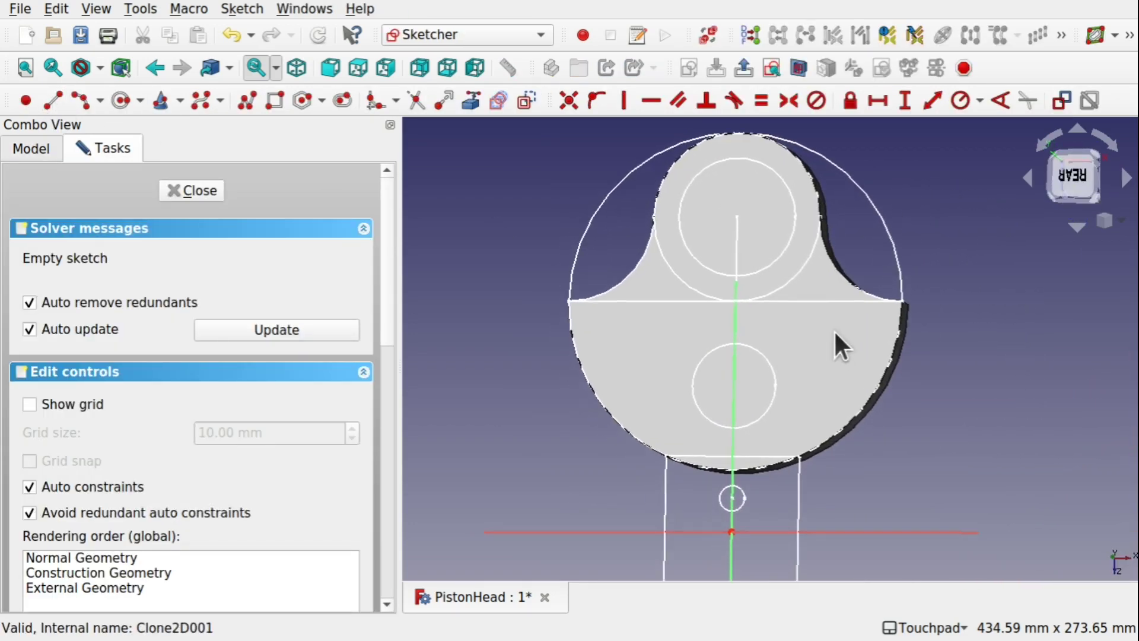
pyautogui.scroll(3, 753, 393)
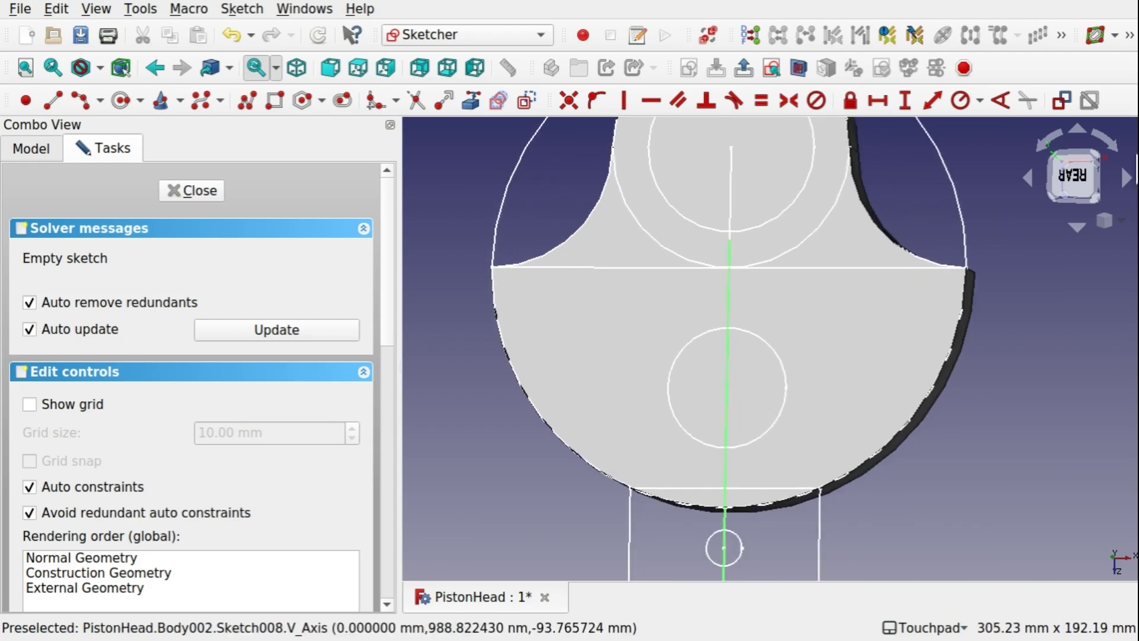
pyautogui.moveTo(753, 394)
pyautogui.mouseDown(button='middle')
pyautogui.moveTo(895, 252)
pyautogui.moveTo(874, 249)
pyautogui.moveTo(887, 238)
pyautogui.moveTo(866, 277)
pyautogui.moveTo(973, 140)
pyautogui.moveTo(878, 245)
pyautogui.moveTo(867, 236)
pyautogui.moveTo(824, 375)
pyautogui.mouseUp(button='middle')
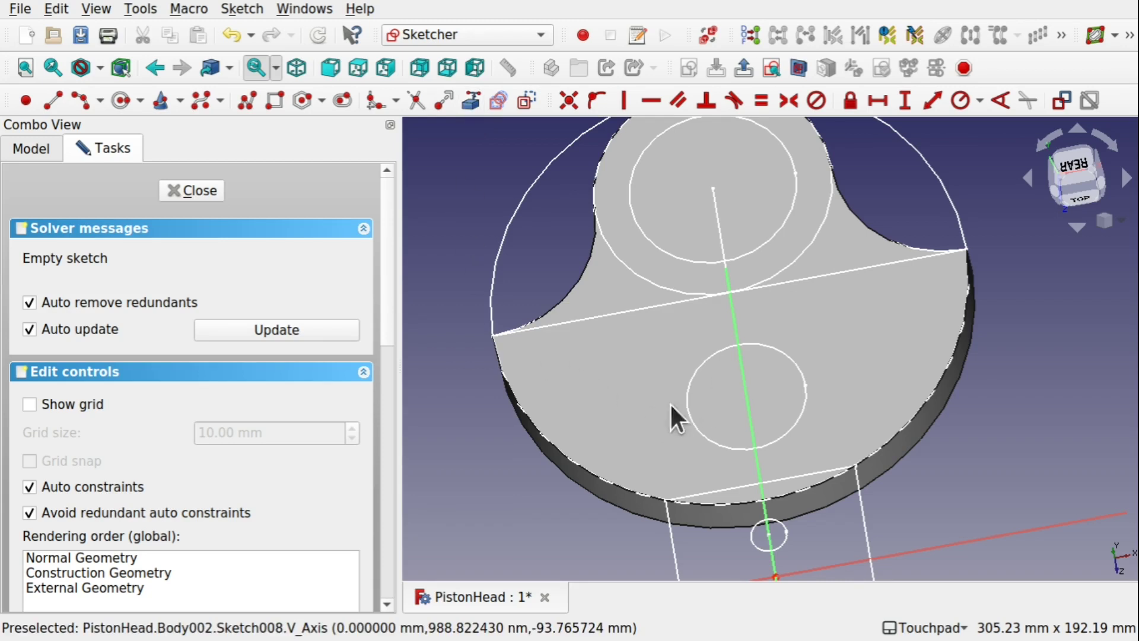
pyautogui.moveTo(787, 348)
pyautogui.mouseDown(button='middle')
pyautogui.moveTo(735, 376)
pyautogui.moveTo(778, 371)
pyautogui.moveTo(893, 253)
pyautogui.mouseUp(button='middle')
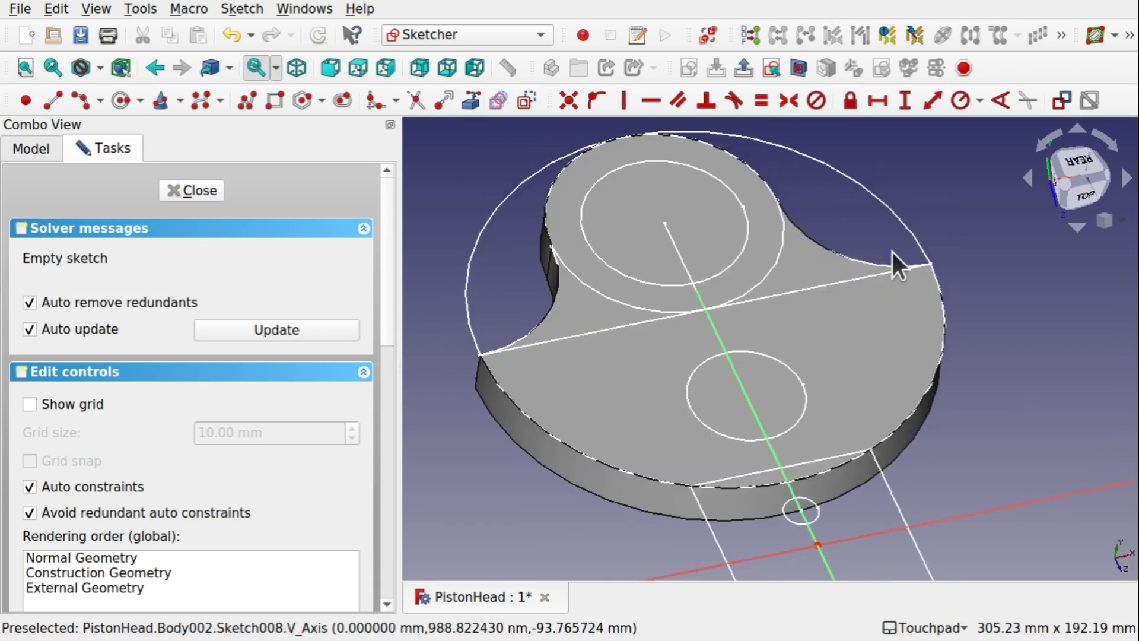
pyautogui.moveTo(730, 334)
pyautogui.mouseDown(button='middle')
pyautogui.moveTo(700, 399)
pyautogui.moveTo(737, 433)
pyautogui.mouseUp(button='middle')
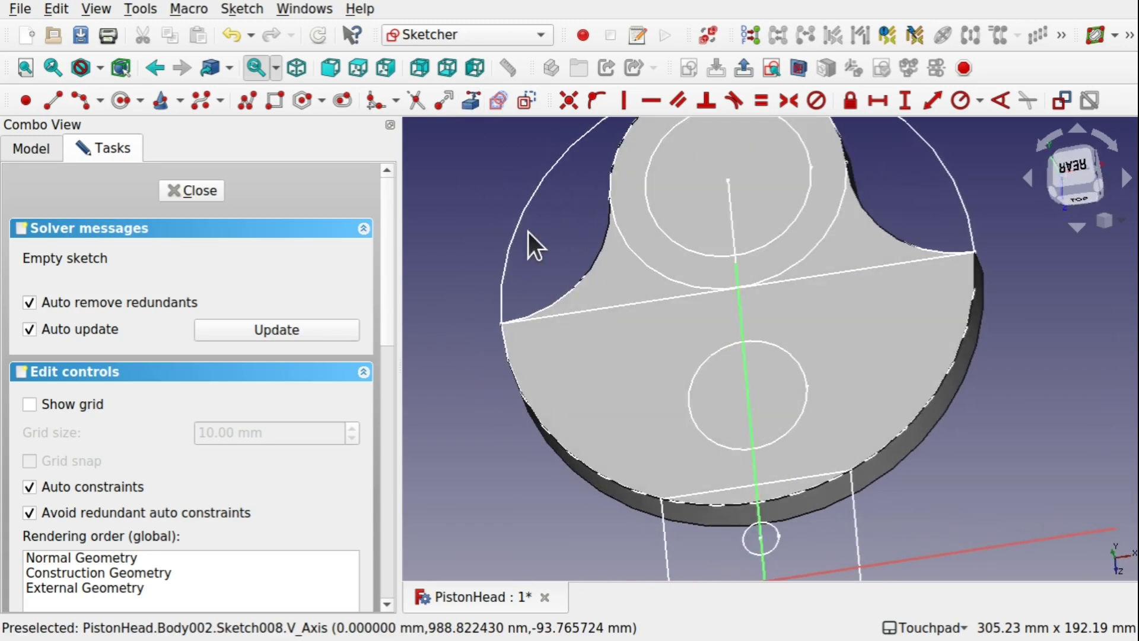
pyautogui.click(470, 108)
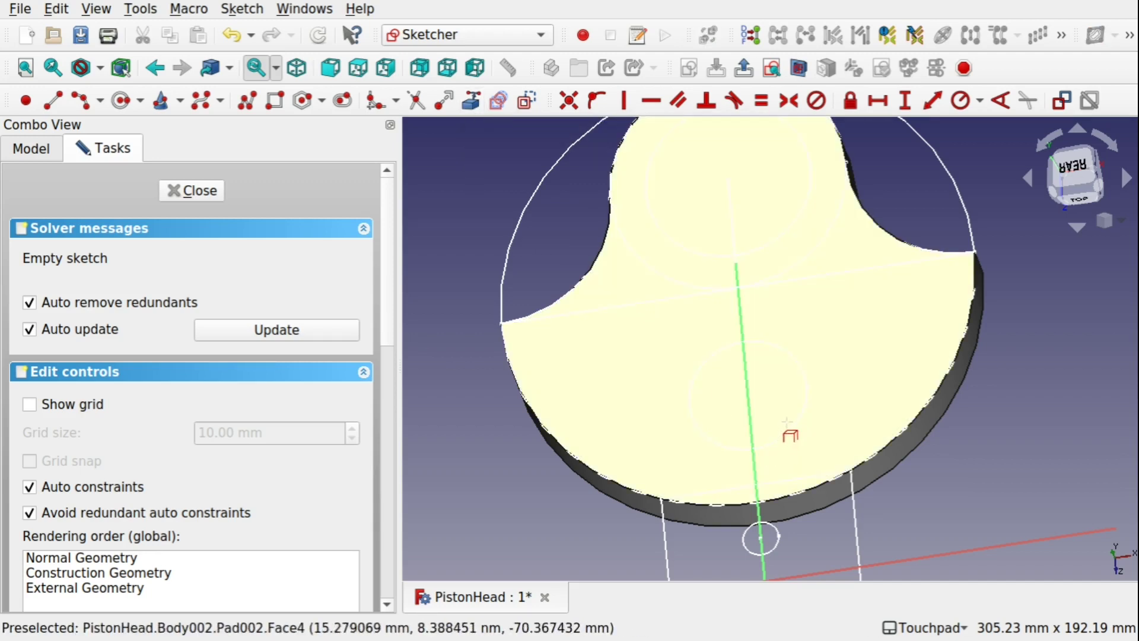
pyautogui.moveTo(804, 415); pyautogui.dragTo(746, 375, button='middle')
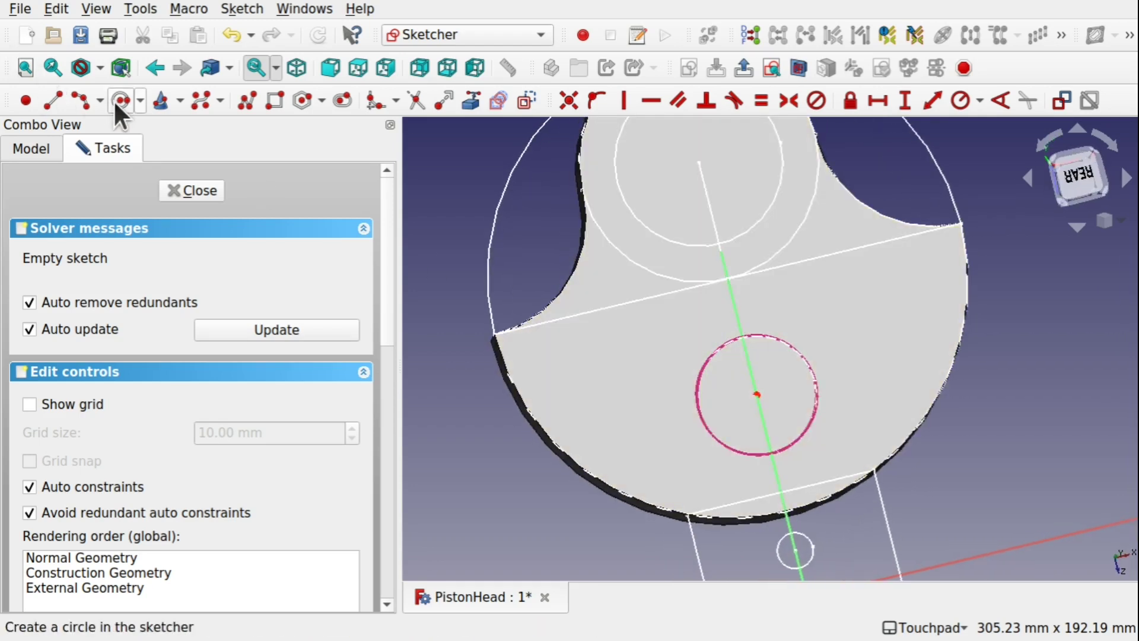
# Step: Draw a circle of about 21 mm radius centred on the linked small circle's centre point
pyautogui.click(119, 102)
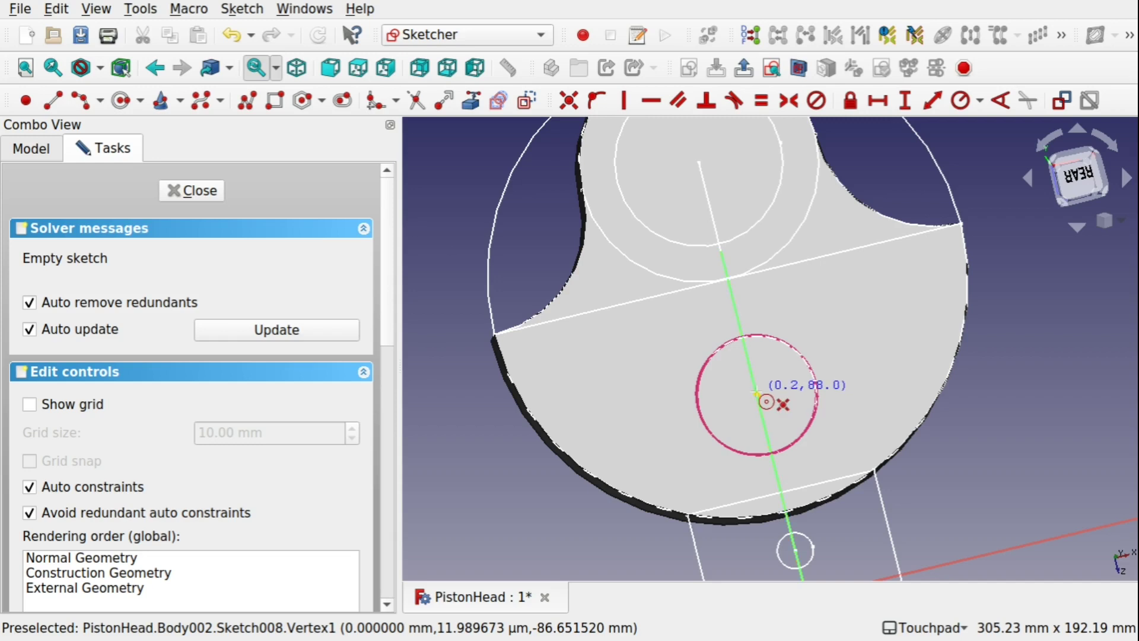
pyautogui.click(756, 394)
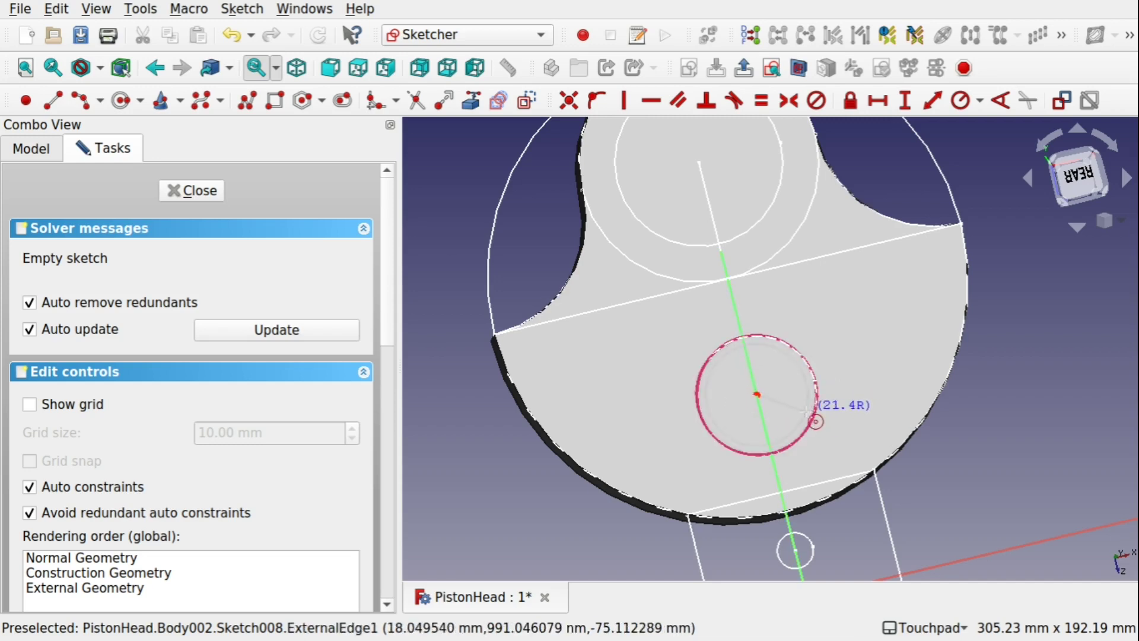
pyautogui.click(803, 410)
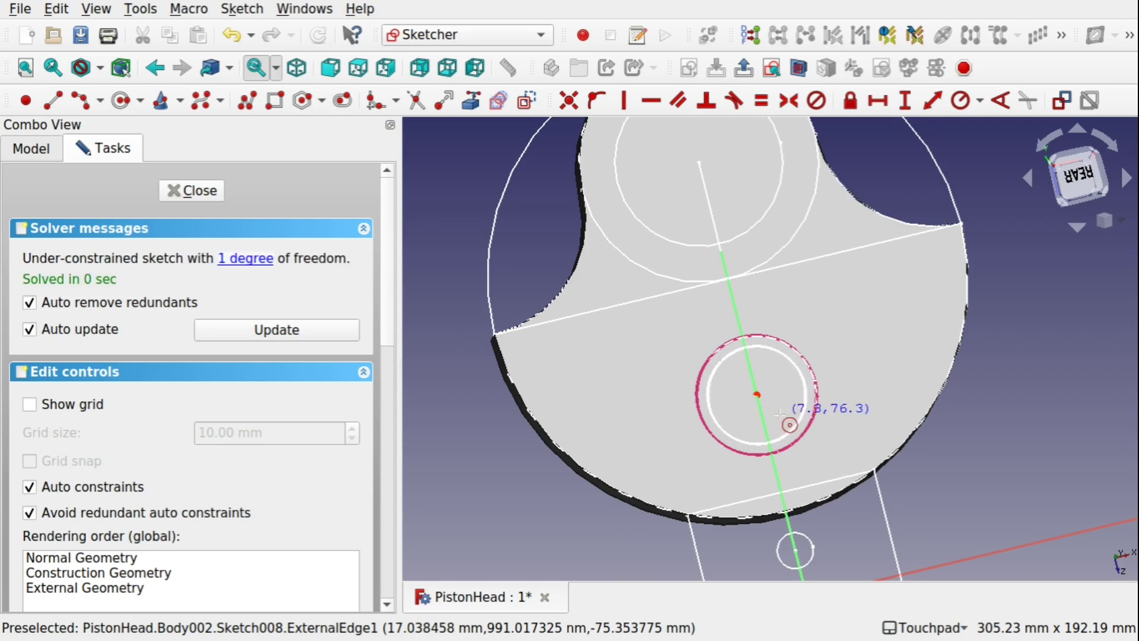
# Step: Constrain the drawn circle equal to the linked small circle and close the rear-face sketch
pyautogui.click(806, 396)
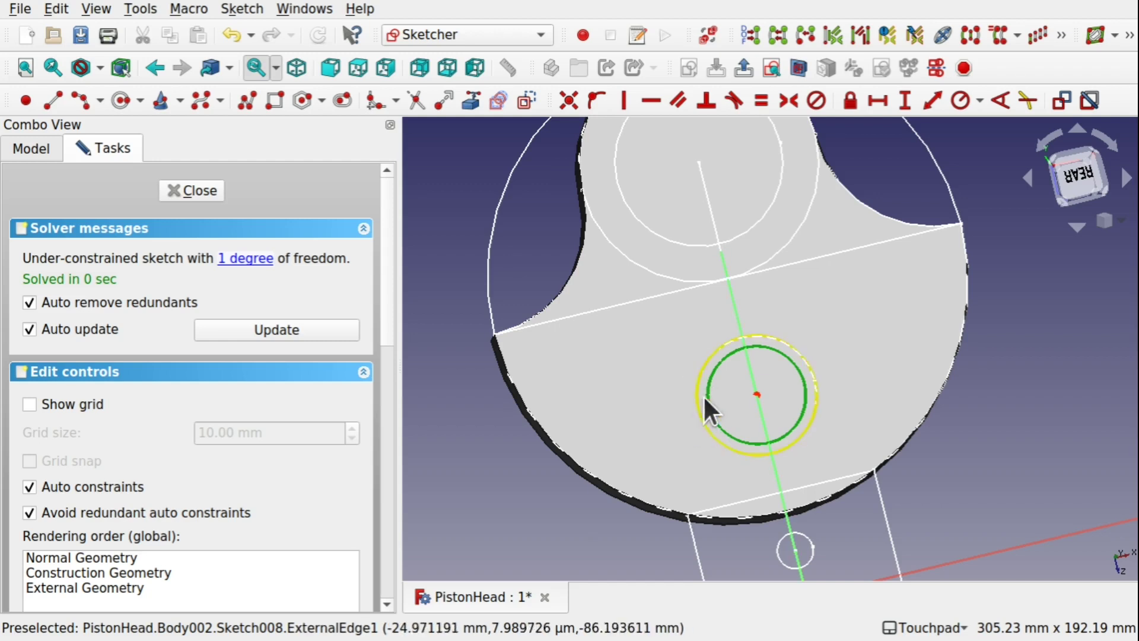
pyautogui.click(814, 401)
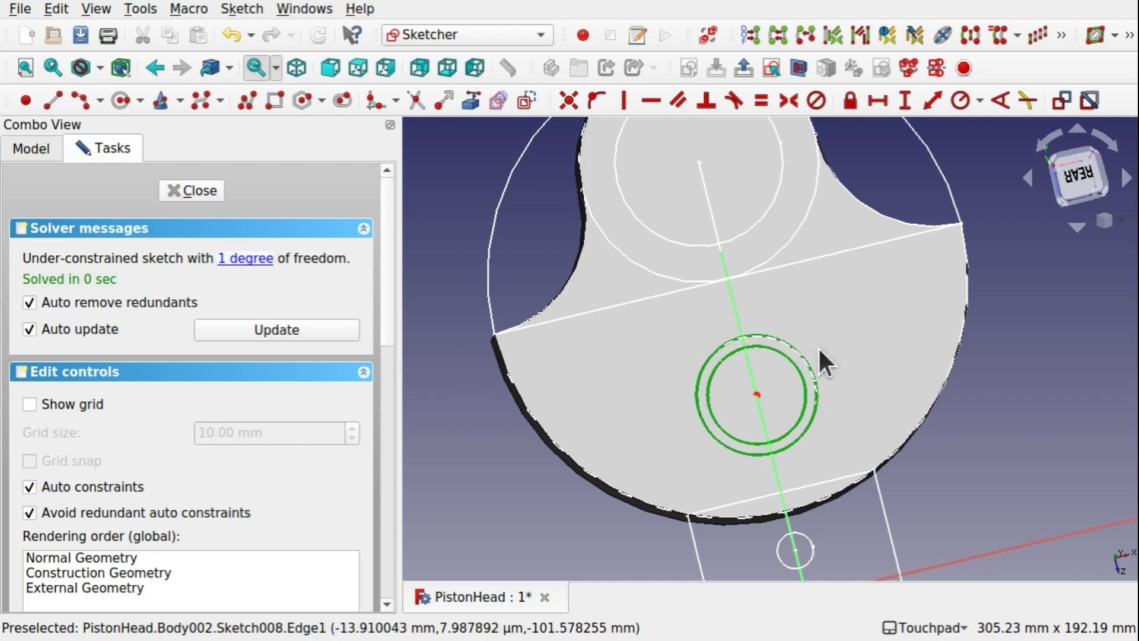
pyautogui.click(761, 99)
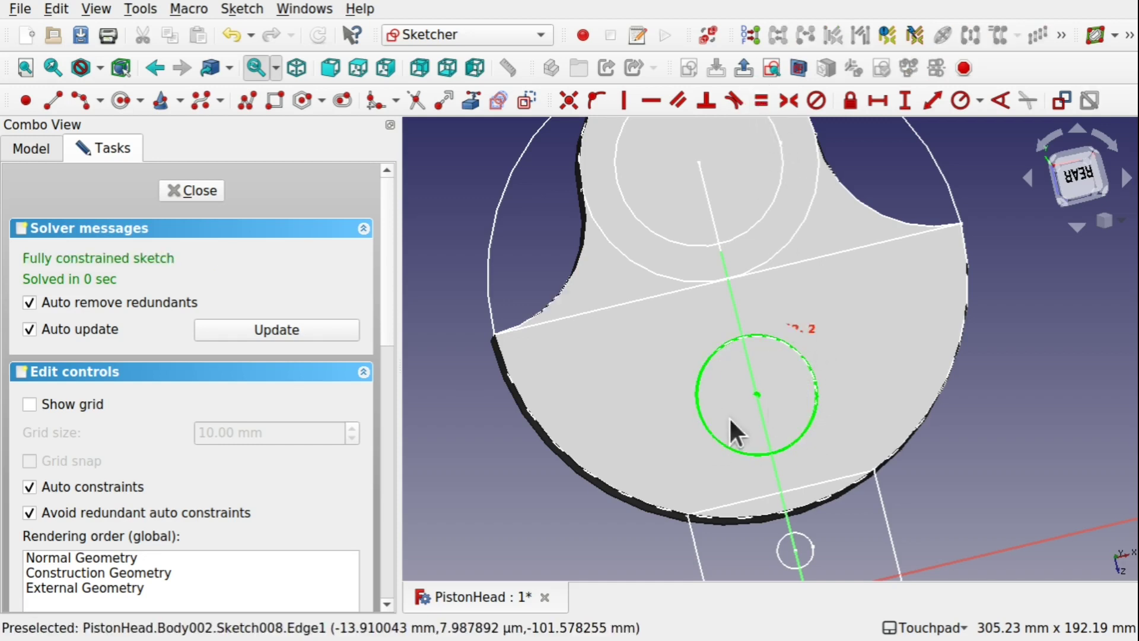
pyautogui.scroll(3, 767, 393)
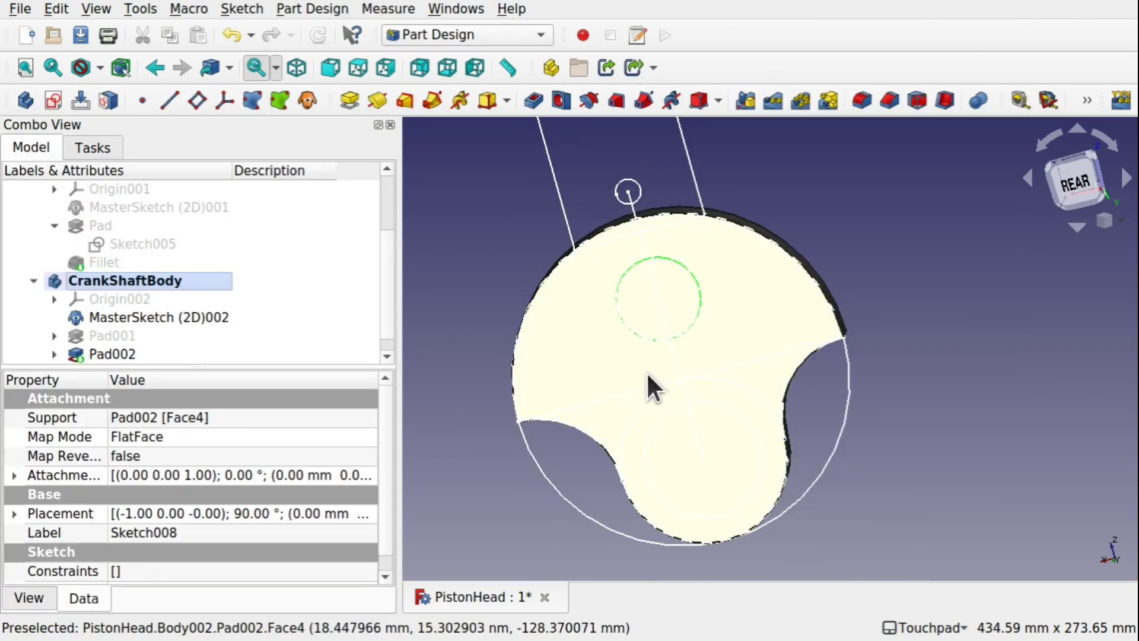
# Step: Pad the rear-face circle sketch with a length of 50 mm
pyautogui.keyDown('alt'); pyautogui.moveTo(737, 327); pyautogui.dragTo(582, 300); pyautogui.keyUp('alt')
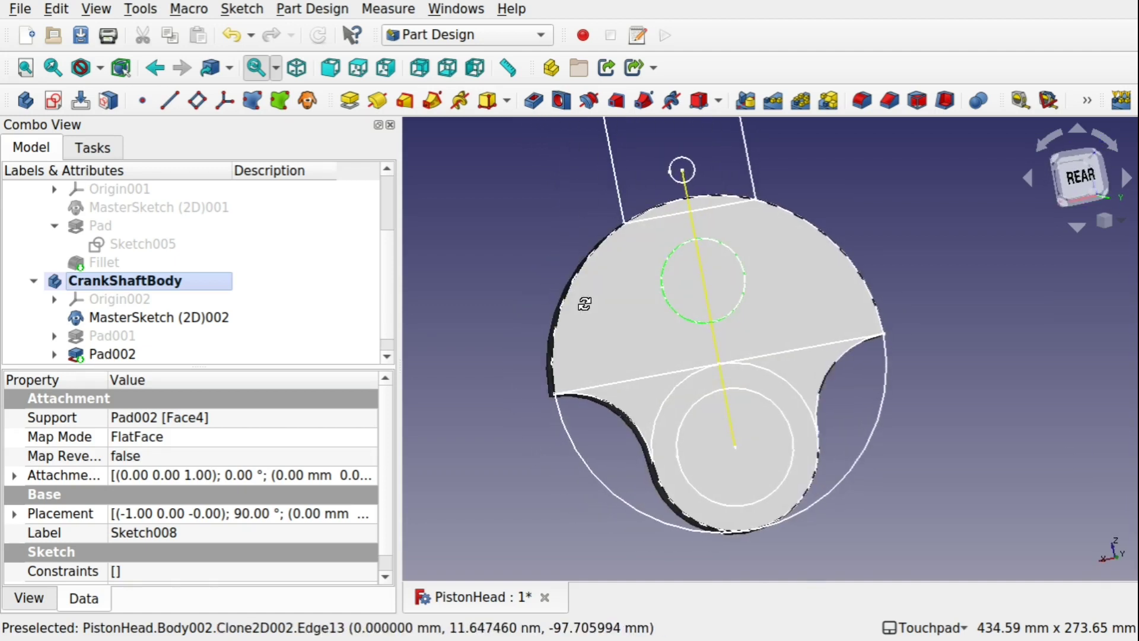
pyautogui.click(350, 100)
pyautogui.keyDown('alt'); pyautogui.moveTo(652, 296); pyautogui.dragTo(737, 285); pyautogui.keyUp('alt')
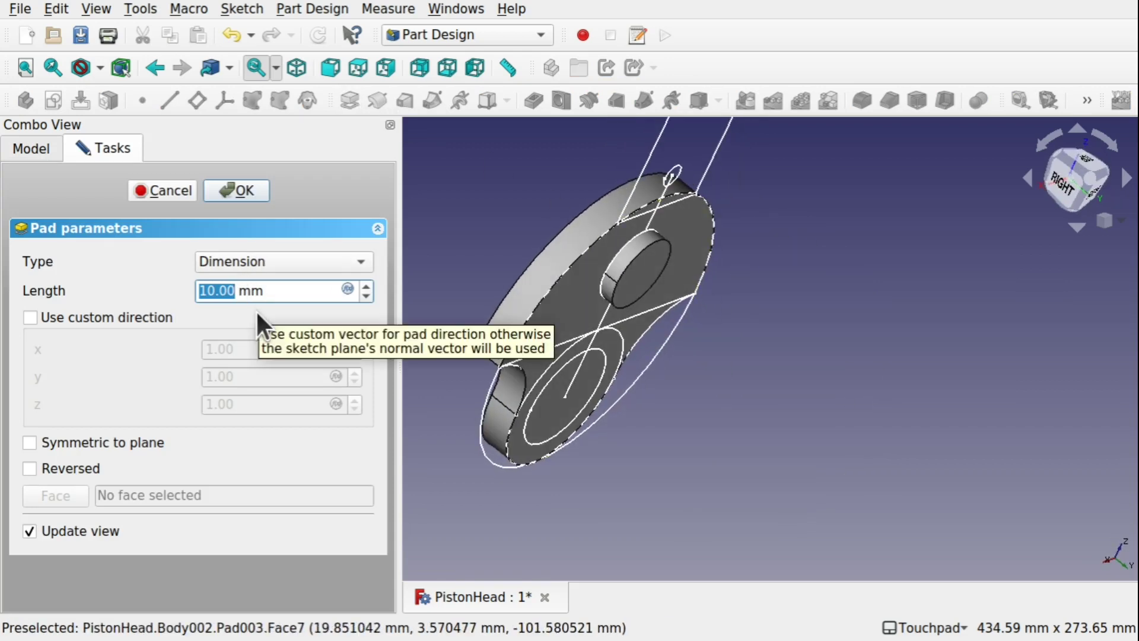
pyautogui.write('50')
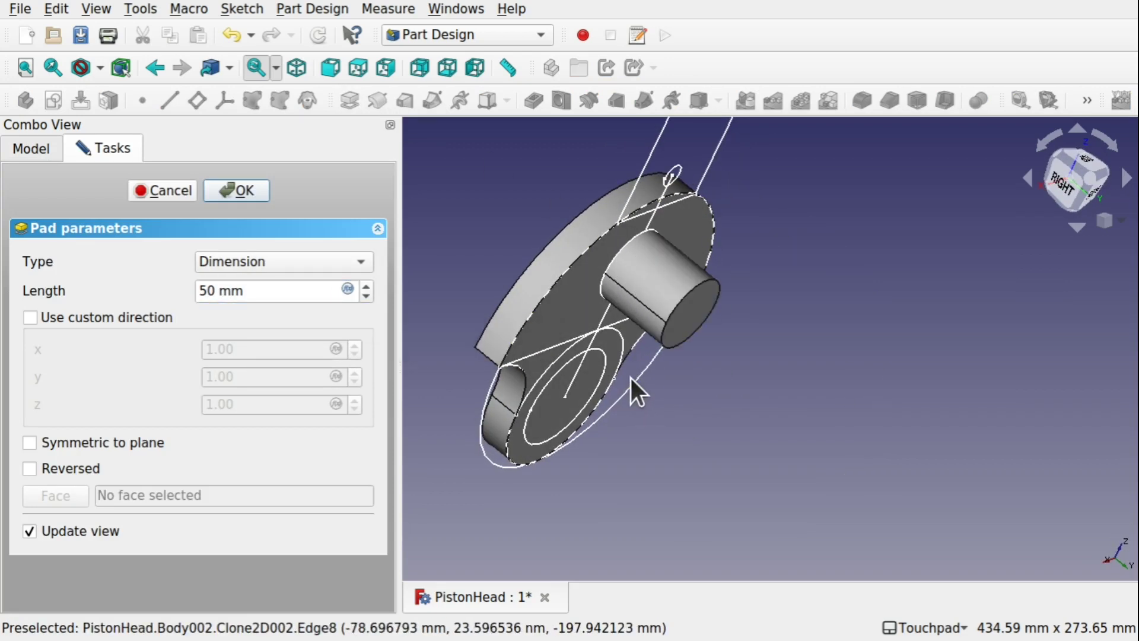
# Step: Set the rear shaft's pad length to 75 mm and accept the pad
pyautogui.keyDown('alt'); pyautogui.moveTo(610, 385); pyautogui.dragTo(547, 281); pyautogui.keyUp('alt')
pyautogui.keyDown('alt'); pyautogui.moveTo(522, 380); pyautogui.dragTo(666, 310); pyautogui.keyUp('alt')
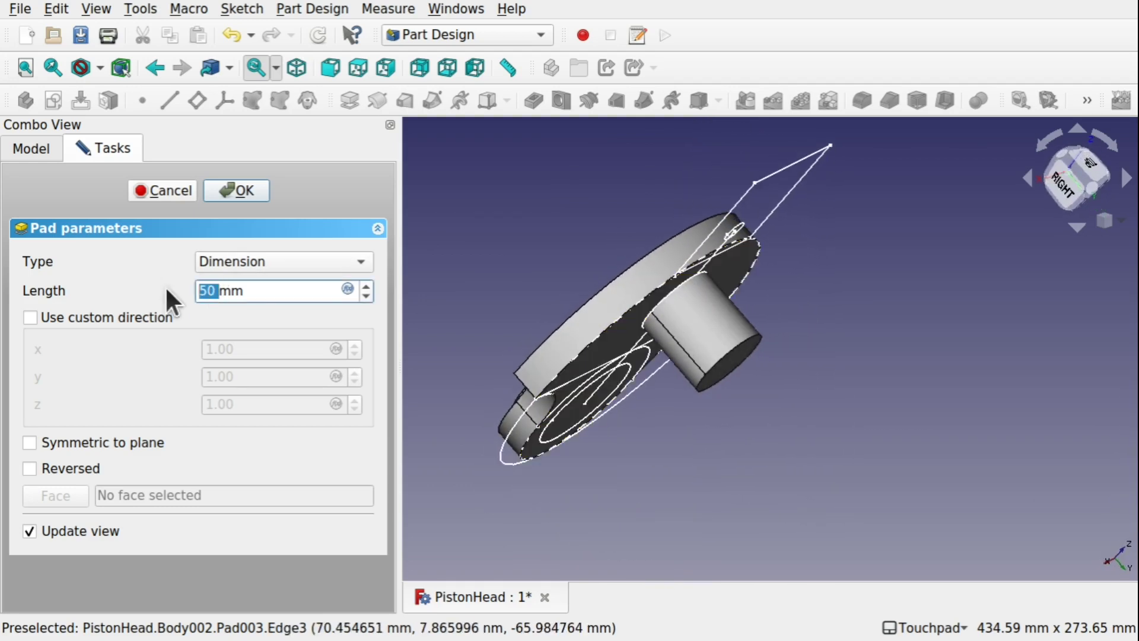
pyautogui.write('75')
pyautogui.keyDown('alt'); pyautogui.moveTo(673, 458); pyautogui.dragTo(764, 431); pyautogui.keyUp('alt')
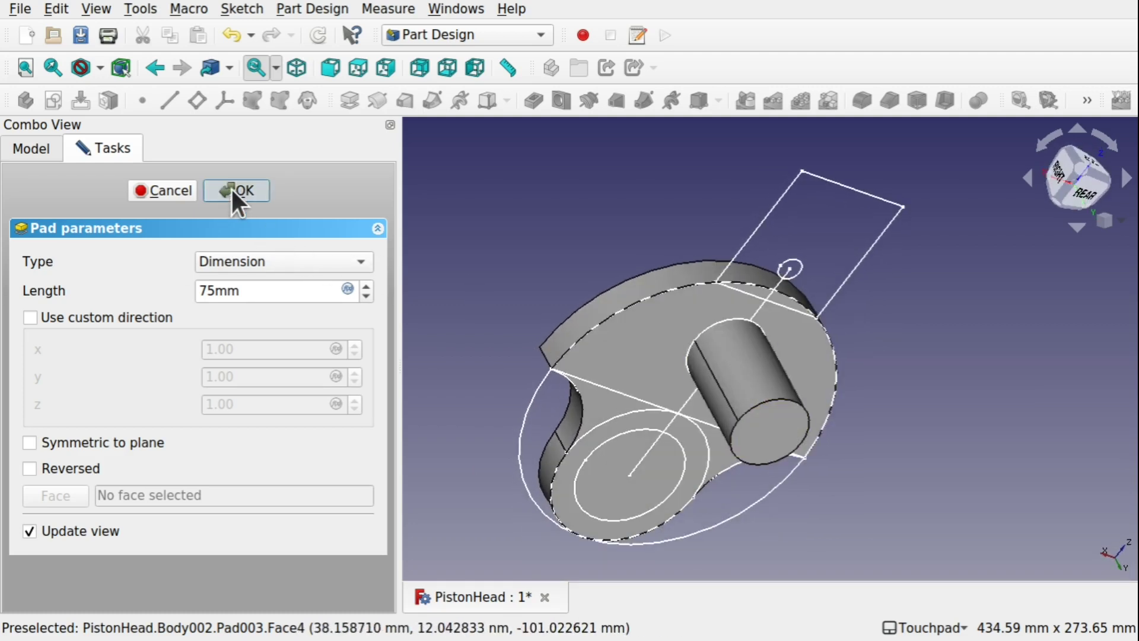
pyautogui.click(237, 191)
# Step: Hide the master sketch clone in CrankShaftBody and inspect the crankshaft solid from the side
pyautogui.click(145, 316)
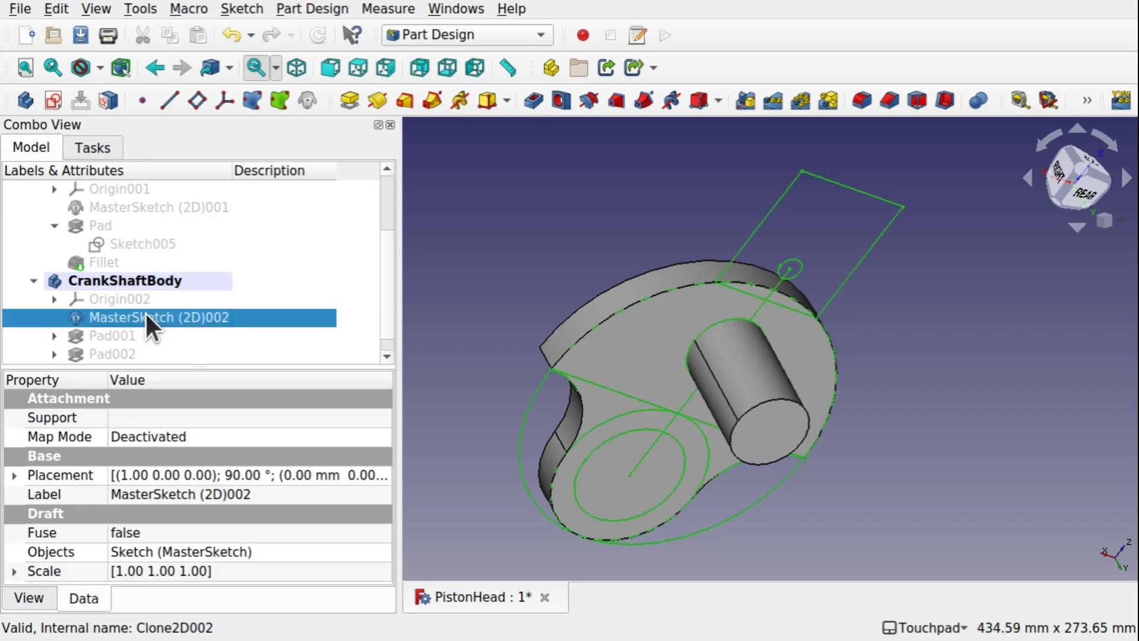
pyautogui.press('space')
pyautogui.keyDown('alt'); pyautogui.moveTo(417, 340); pyautogui.dragTo(710, 403); pyautogui.keyUp('alt')
pyautogui.keyDown('alt'); pyautogui.moveTo(864, 419); pyautogui.dragTo(795, 389); pyautogui.keyUp('alt')
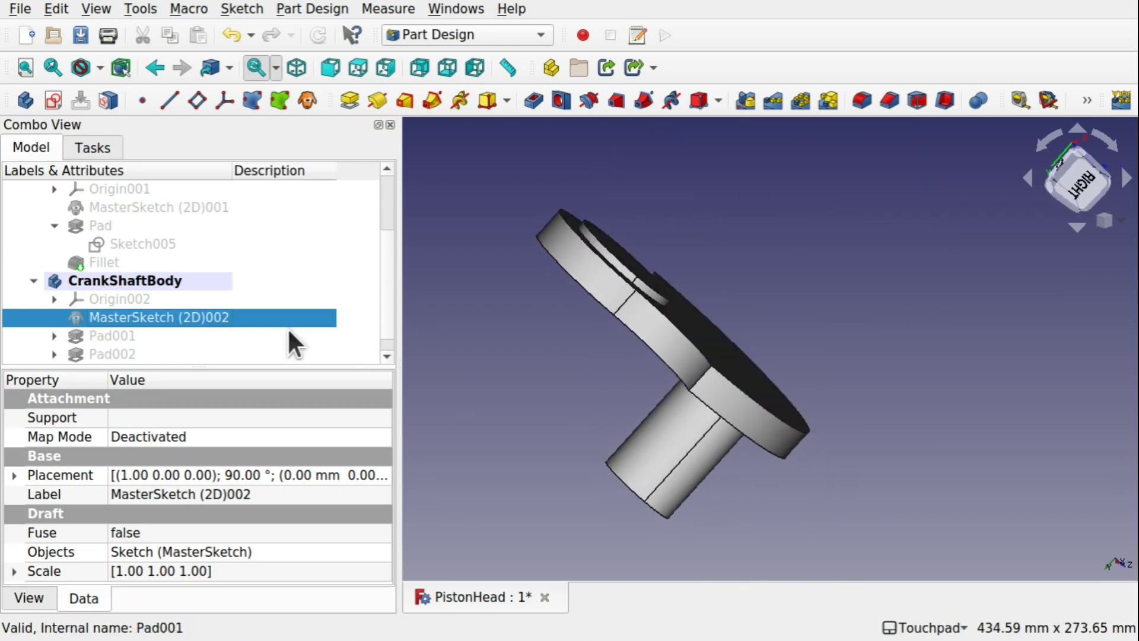
# Step: Inspect the finished crankshaft solid from the side, the front and the shaft end
pyautogui.scroll(2, 387, 306)
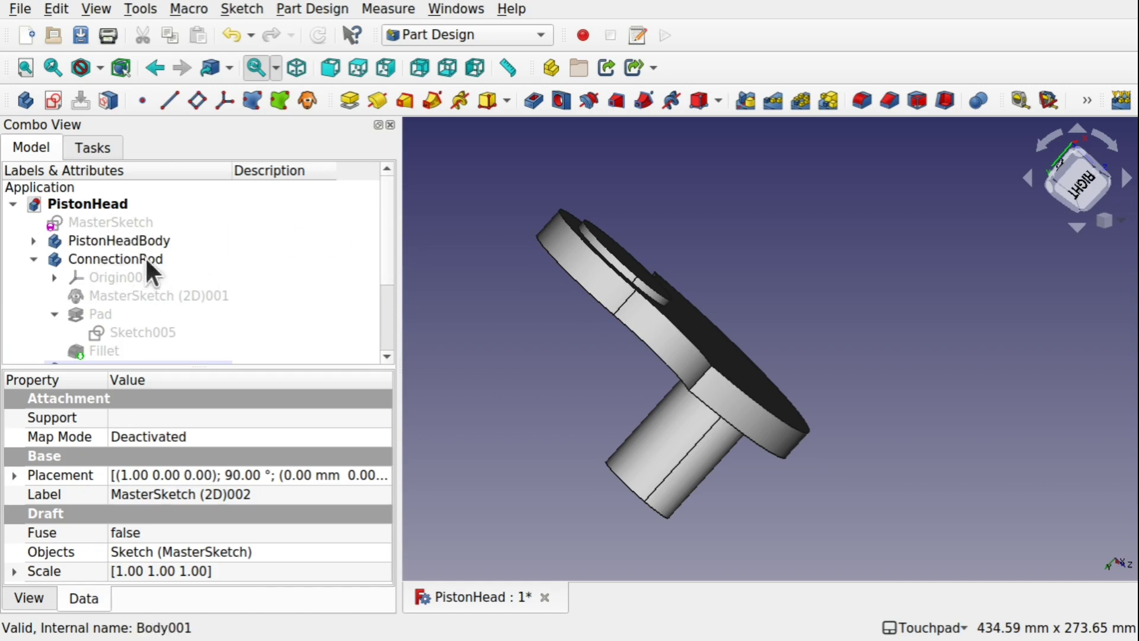
pyautogui.scroll(-2, 390, 290)
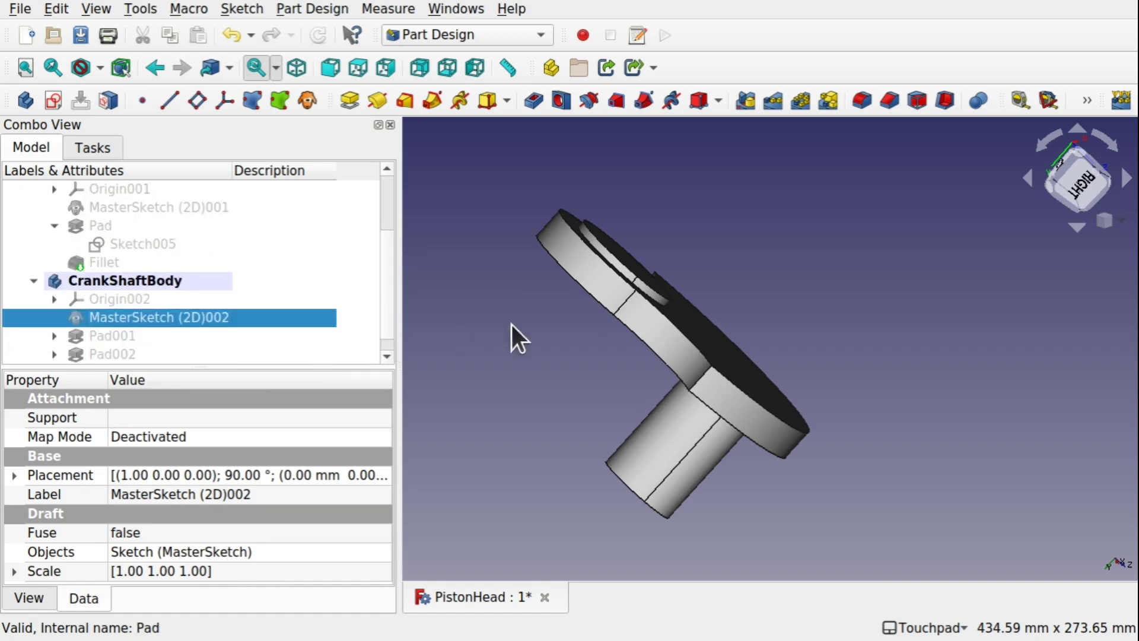
pyautogui.keyDown('alt'); pyautogui.moveTo(622, 332); pyautogui.dragTo(745, 375); pyautogui.keyUp('alt')
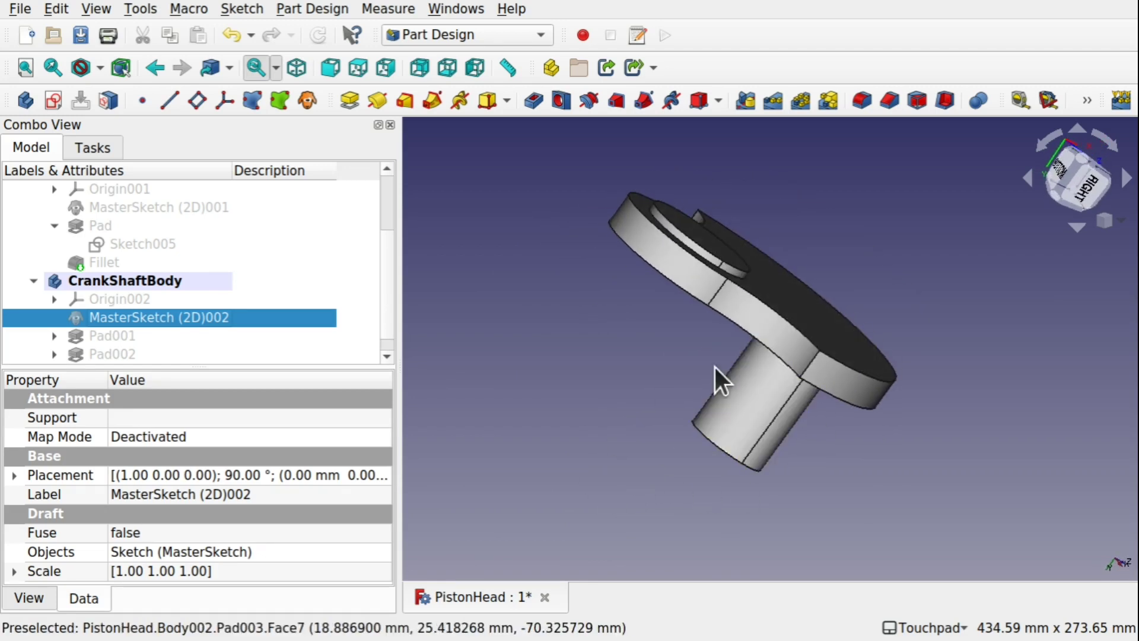
pyautogui.keyDown('alt'); pyautogui.moveTo(861, 376); pyautogui.dragTo(674, 521); pyautogui.keyUp('alt')
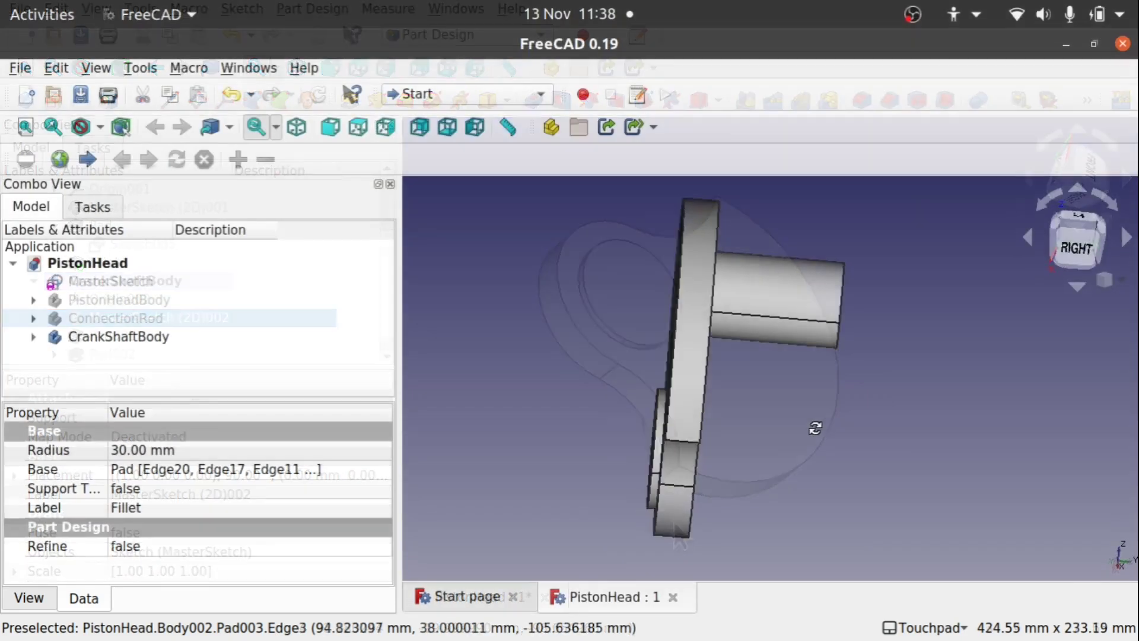
pyautogui.keyDown('alt'); pyautogui.moveTo(813, 427); pyautogui.dragTo(719, 354); pyautogui.keyUp('alt')
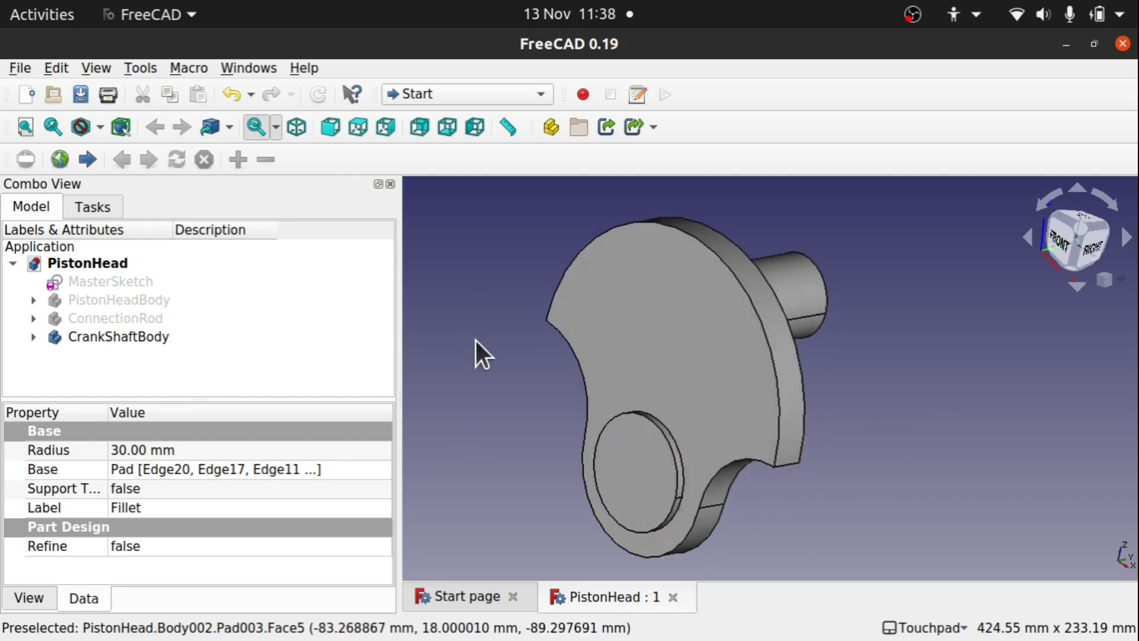
pyautogui.keyDown('alt'); pyautogui.moveTo(801, 437); pyautogui.dragTo(752, 488); pyautogui.keyUp('alt')
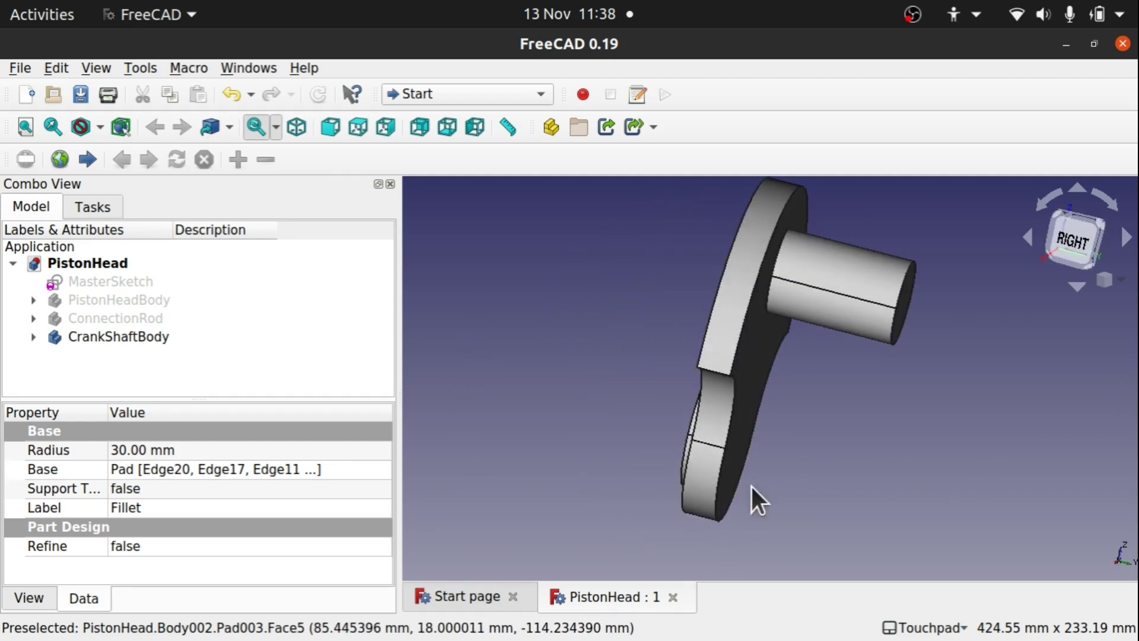
pyautogui.keyDown('alt'); pyautogui.moveTo(808, 452); pyautogui.dragTo(946, 514); pyautogui.keyUp('alt')
pyautogui.click(946, 515)
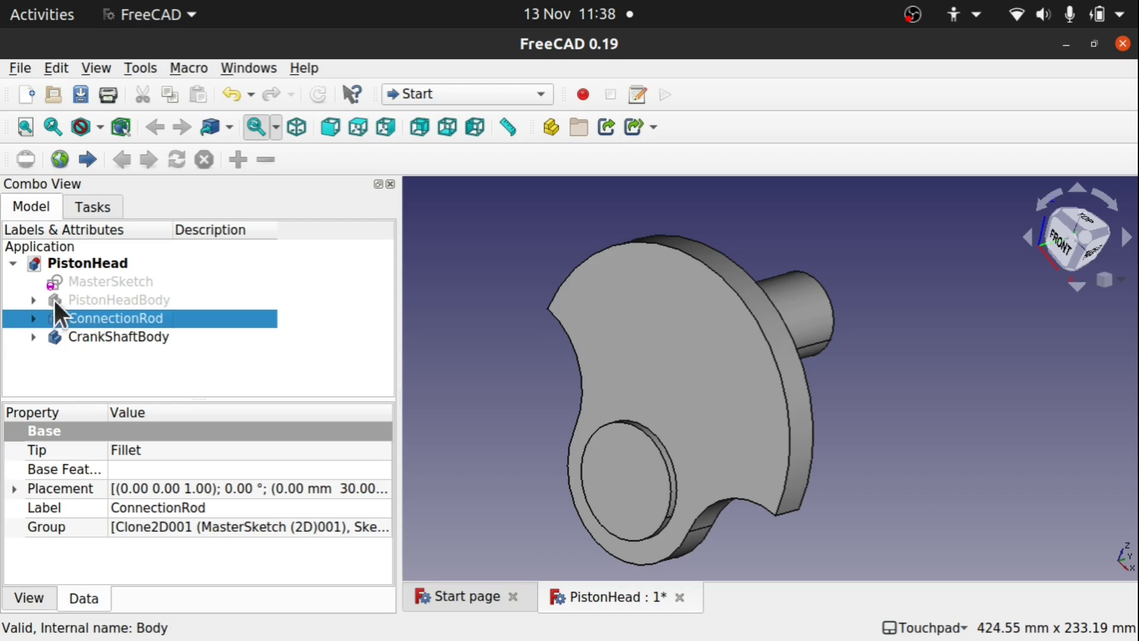
# Step: Show PistonHeadBody and its final Pocket002 feature together with the crankshaft
pyautogui.click(84, 299)
pyautogui.click(31, 300)
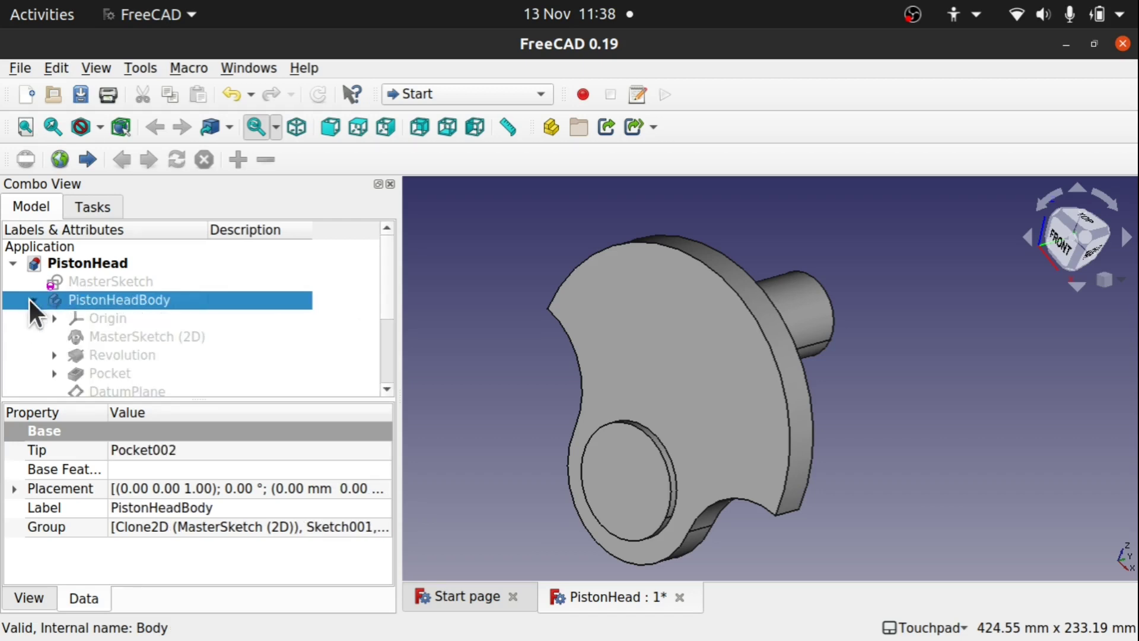
pyautogui.moveTo(383, 280); pyautogui.dragTo(386, 358)
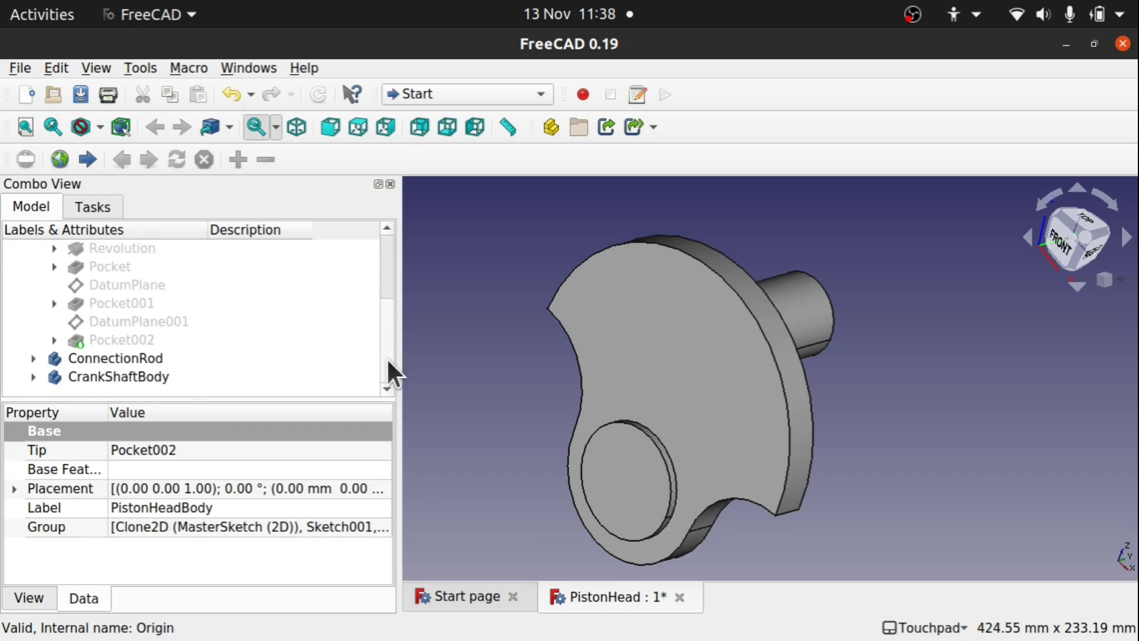
pyautogui.click(99, 344)
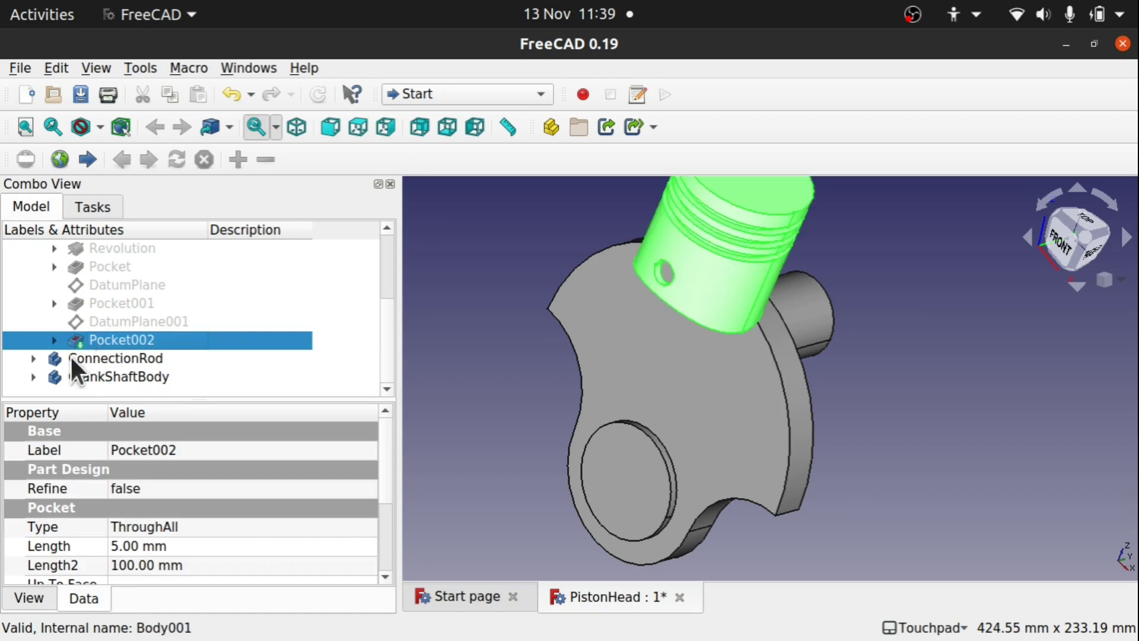
# Step: Show the ConnectionRod's Fillet feature alongside the piston head and crankshaft
pyautogui.click(34, 358)
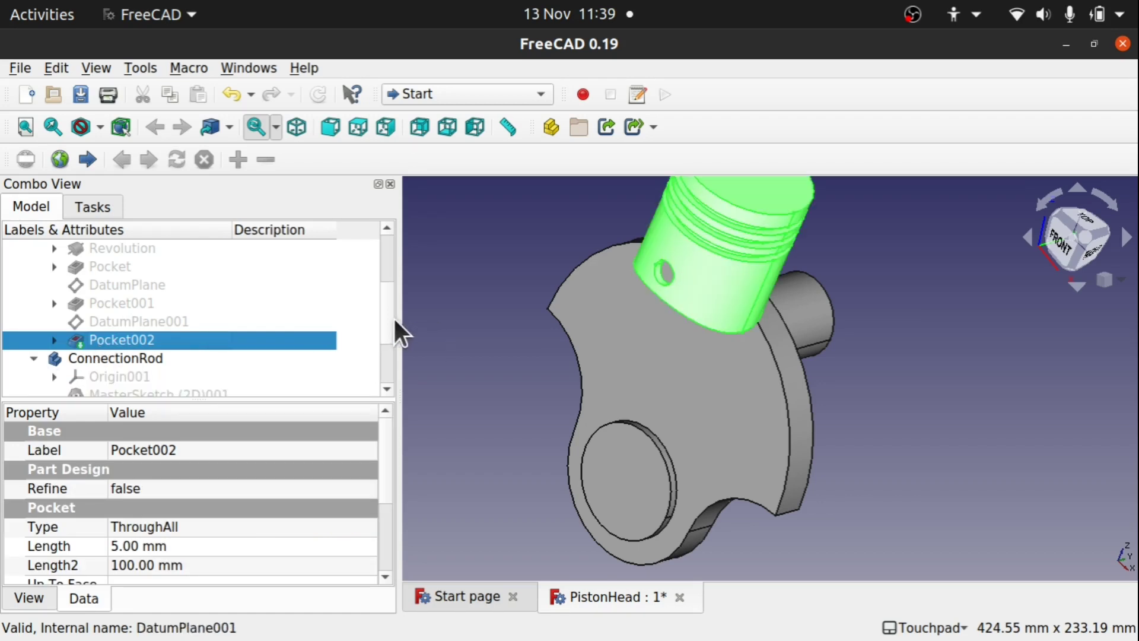
pyautogui.scroll(-2, 393, 324)
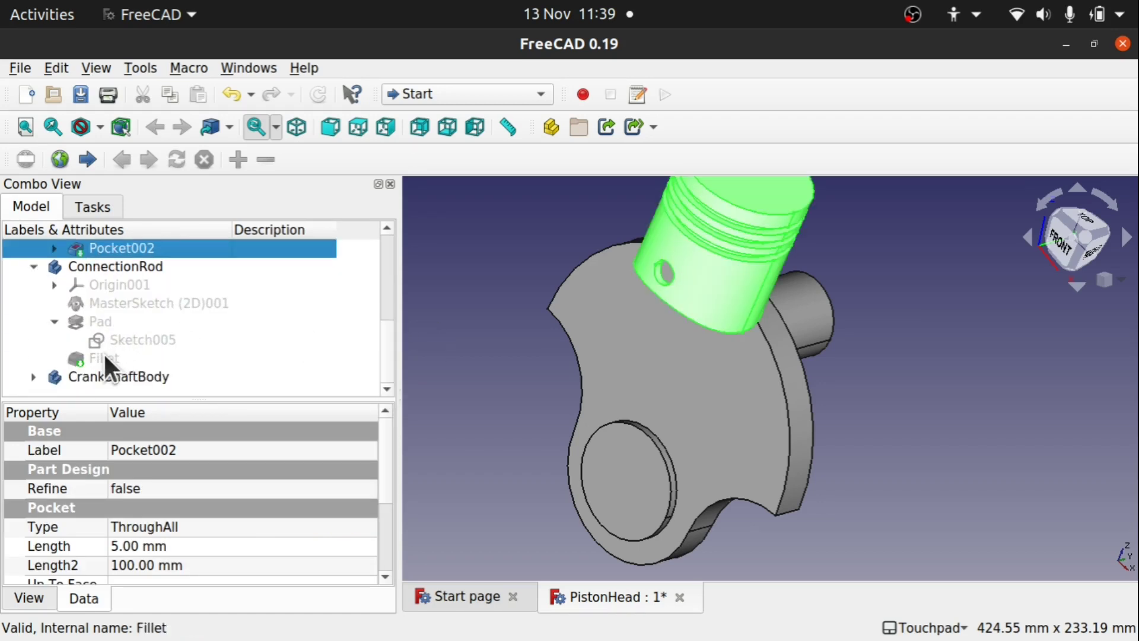
pyautogui.click(103, 352)
pyautogui.keyDown('alt'); pyautogui.moveTo(859, 415); pyautogui.dragTo(765, 361); pyautogui.keyUp('alt')
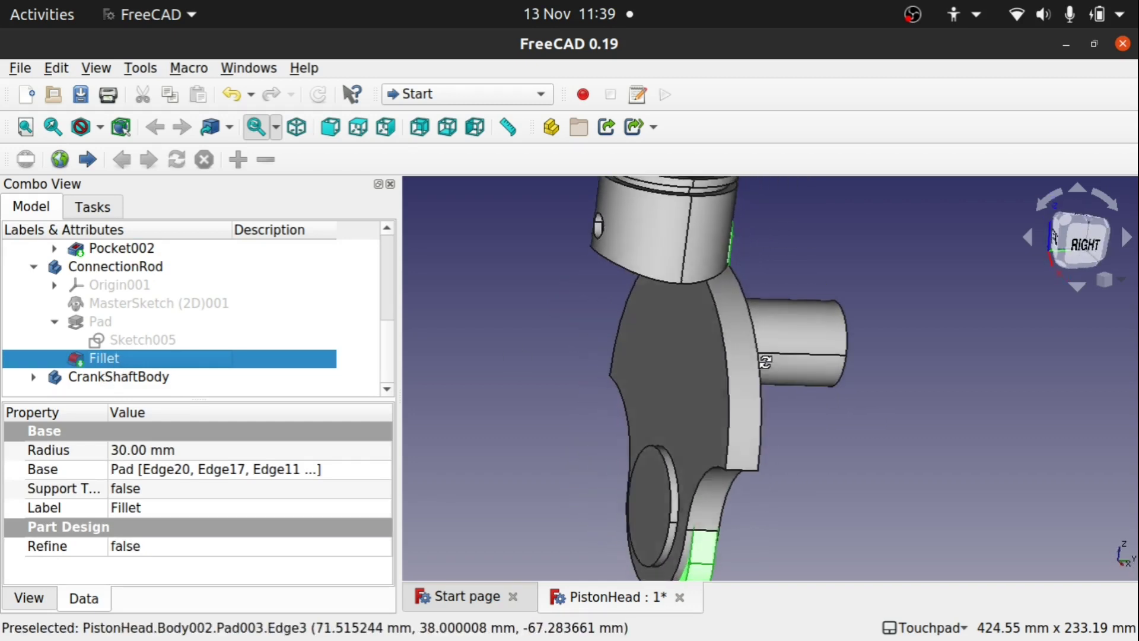
pyautogui.scroll(-3, 759, 368)
pyautogui.scroll(1, 750, 376)
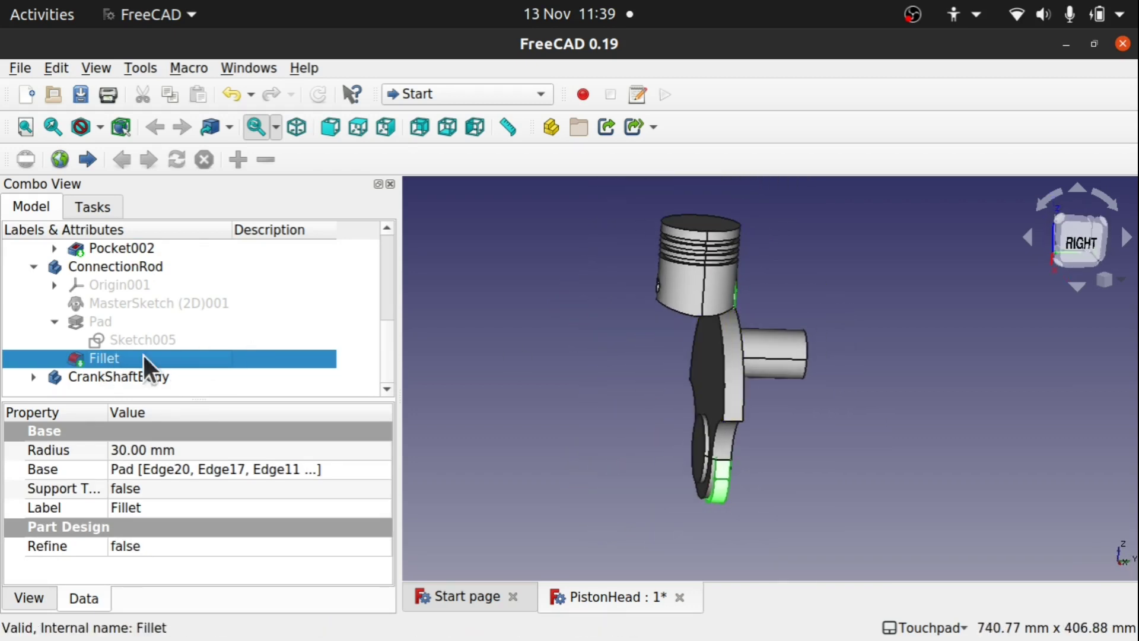
# Step: Transform the ConnectionRod body by translating it -33 mm along the Y axis
pyautogui.click(100, 375)
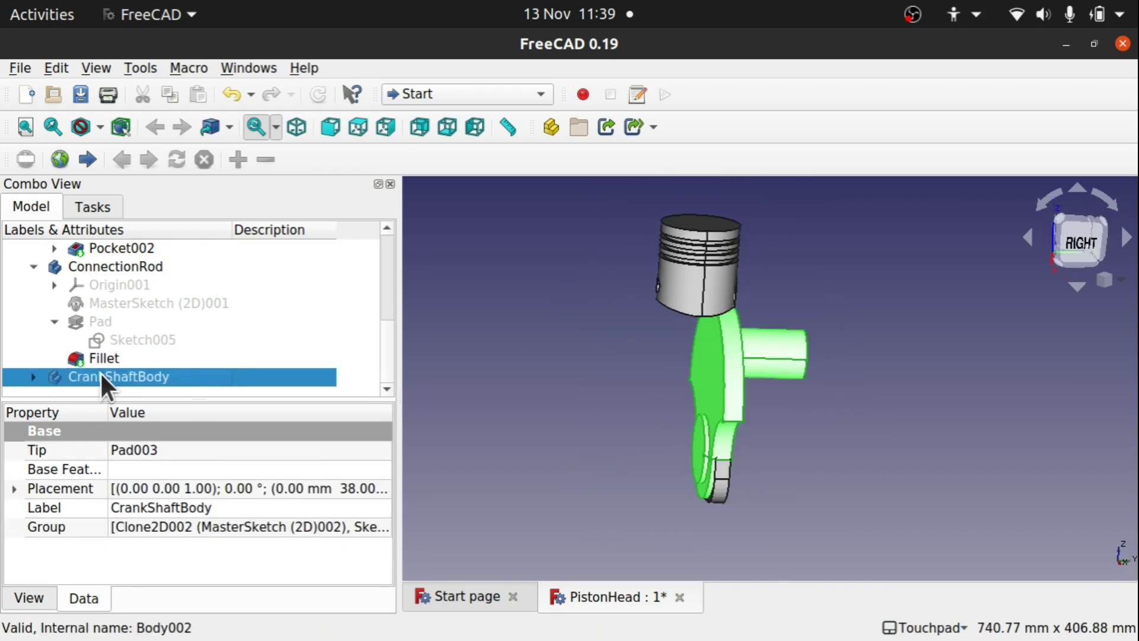
pyautogui.click(125, 268)
pyautogui.rightClick(147, 268)
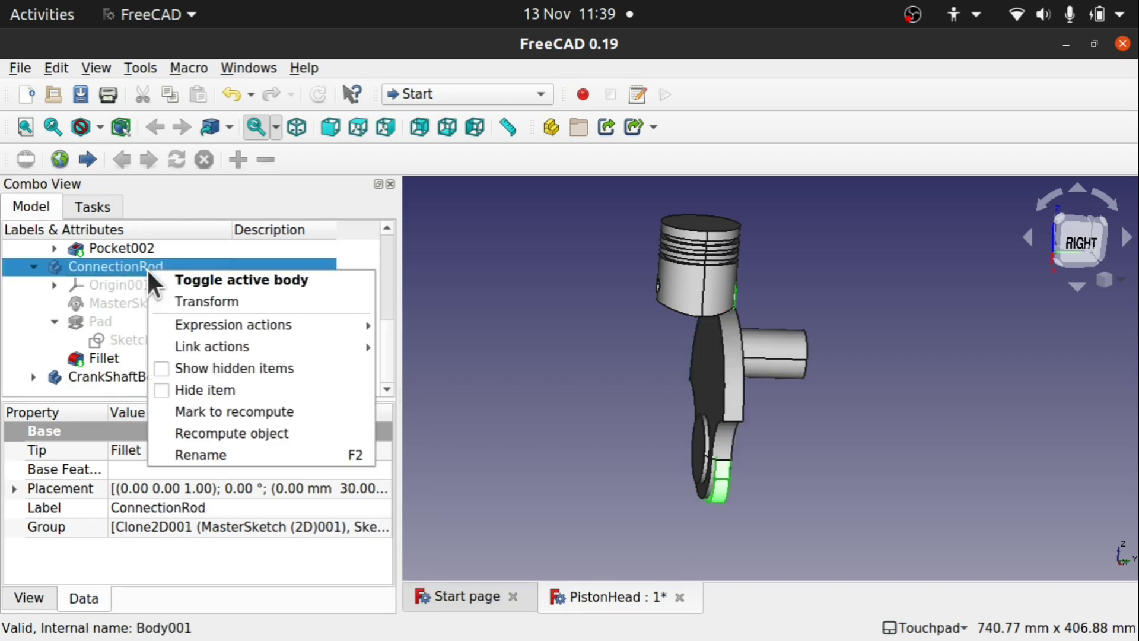
pyautogui.click(205, 302)
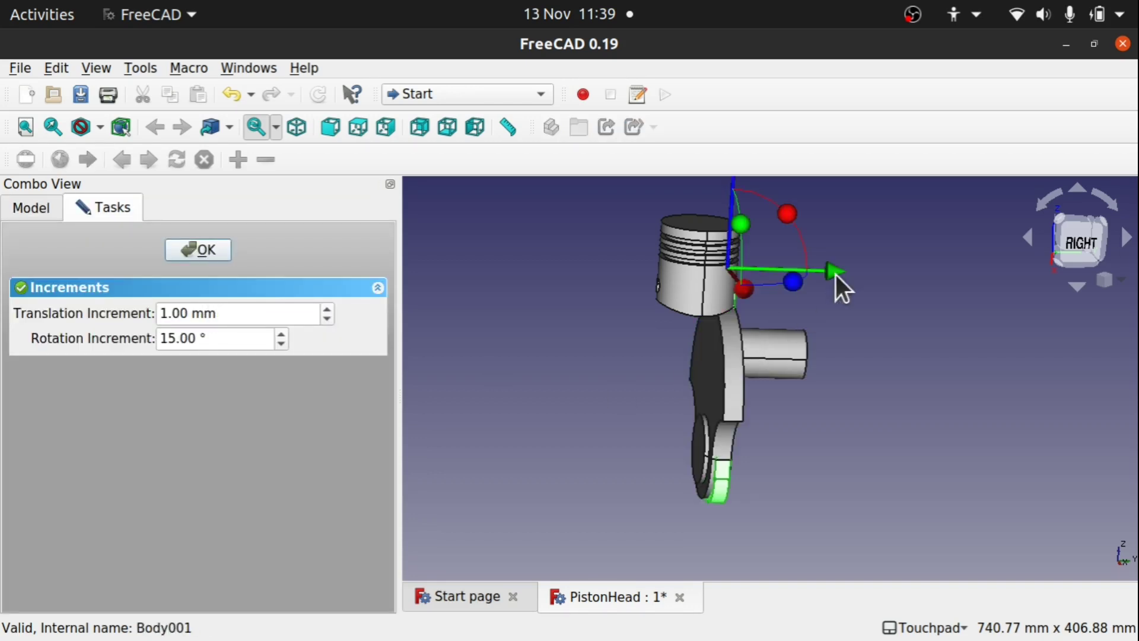
pyautogui.moveTo(835, 274); pyautogui.dragTo(803, 275)
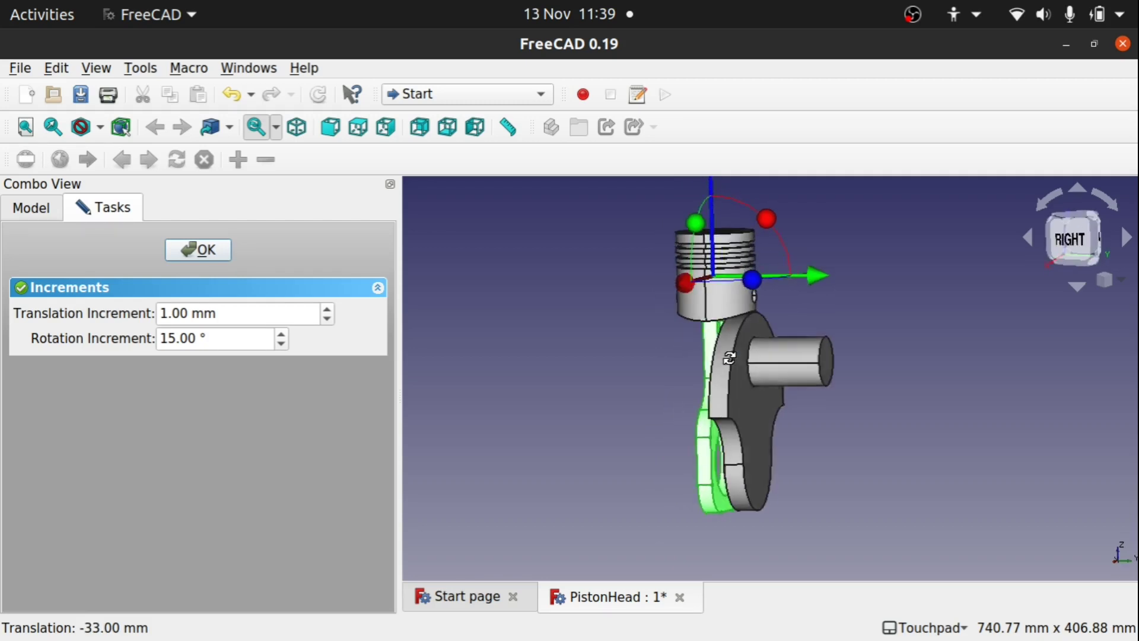
# Step: Adjust the ConnectionRod's Y position to 8 mm, check its fit in the piston head, and accept the transform
pyautogui.scroll(5, 716, 454)
pyautogui.moveTo(753, 452); pyautogui.dragTo(814, 441)
pyautogui.scroll(-3, 813, 440)
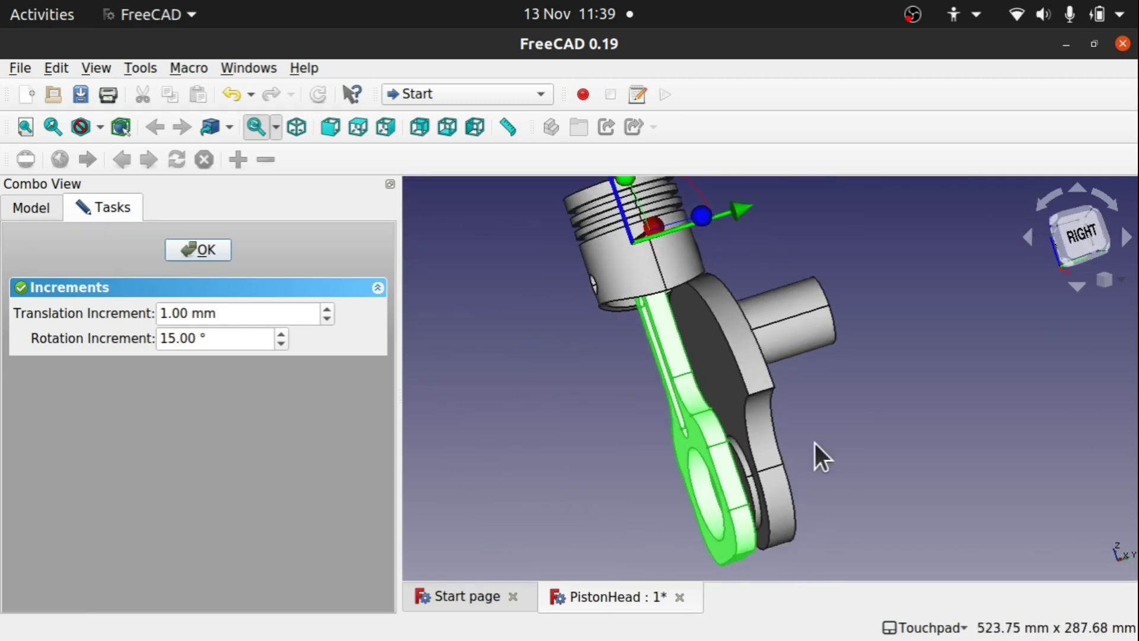
pyautogui.scroll(1, 814, 443)
pyautogui.moveTo(721, 186); pyautogui.dragTo(717, 350)
pyautogui.moveTo(642, 419); pyautogui.dragTo(598, 326)
pyautogui.scroll(4, 521, 382)
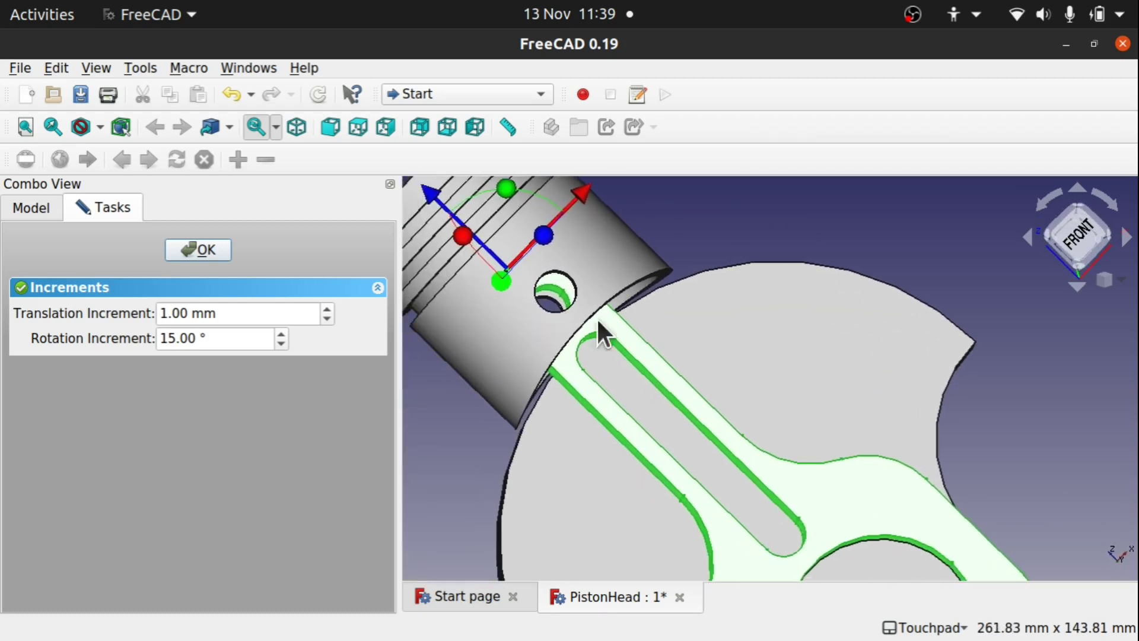
pyautogui.scroll(-4, 572, 343)
pyautogui.click(182, 248)
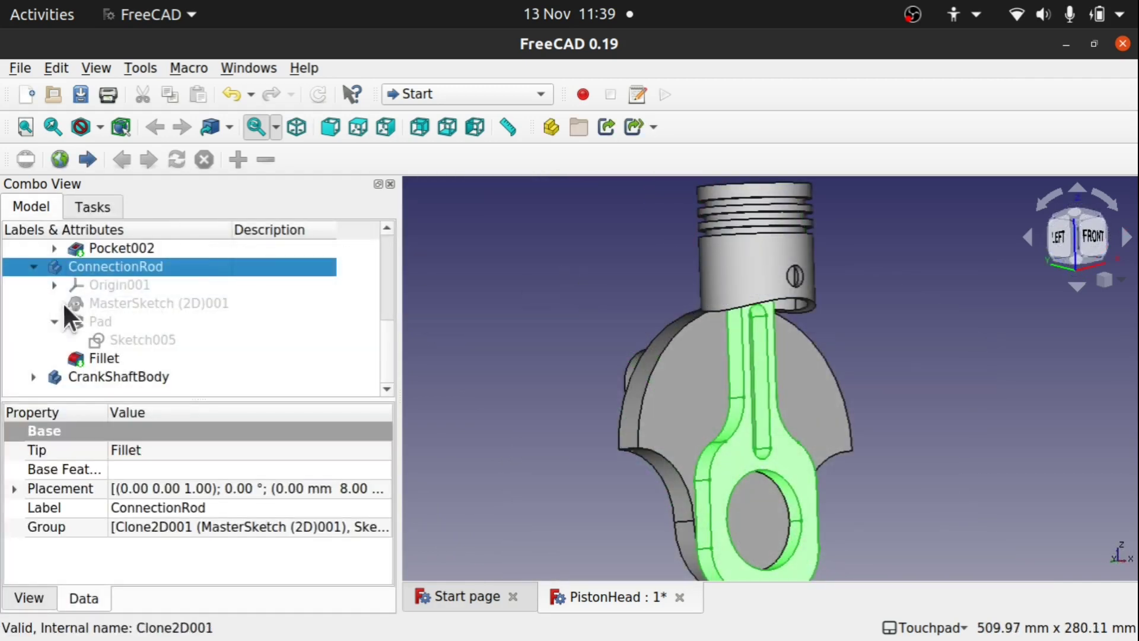
# Step: Transform CrankShaftBody by translating it 206 mm along the Y axis, away from the piston and rod, and accept
pyautogui.click(112, 376)
pyautogui.rightClick(111, 372)
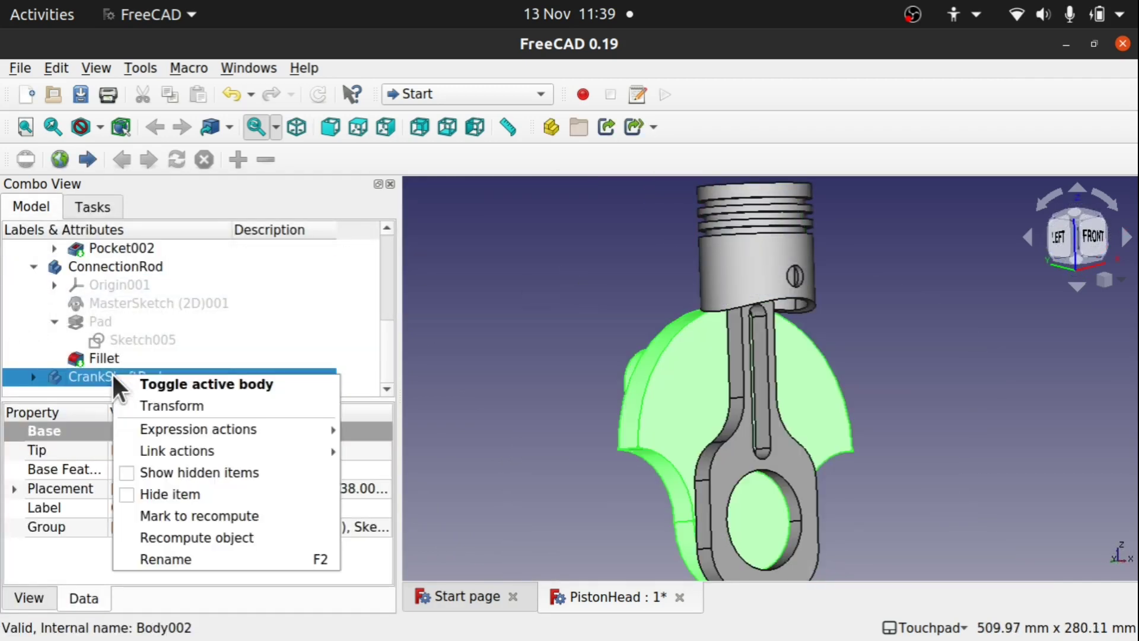
pyautogui.click(181, 402)
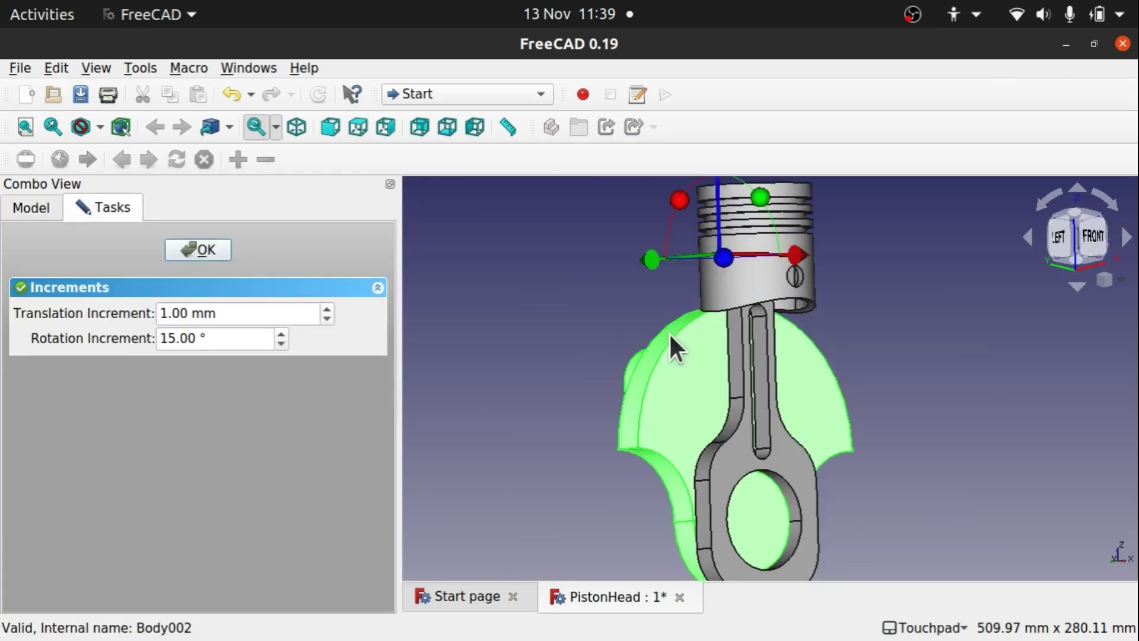
pyautogui.moveTo(652, 261); pyautogui.dragTo(445, 264)
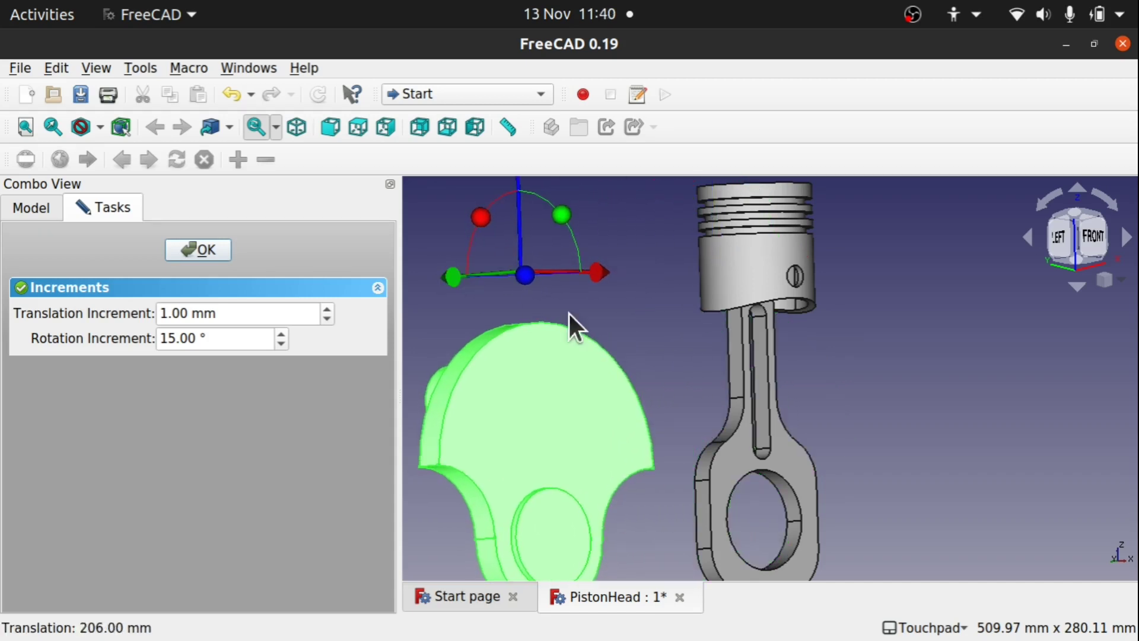
pyautogui.press('alt')
pyautogui.scroll(-5, 556, 355)
pyautogui.scroll(1, 560, 359)
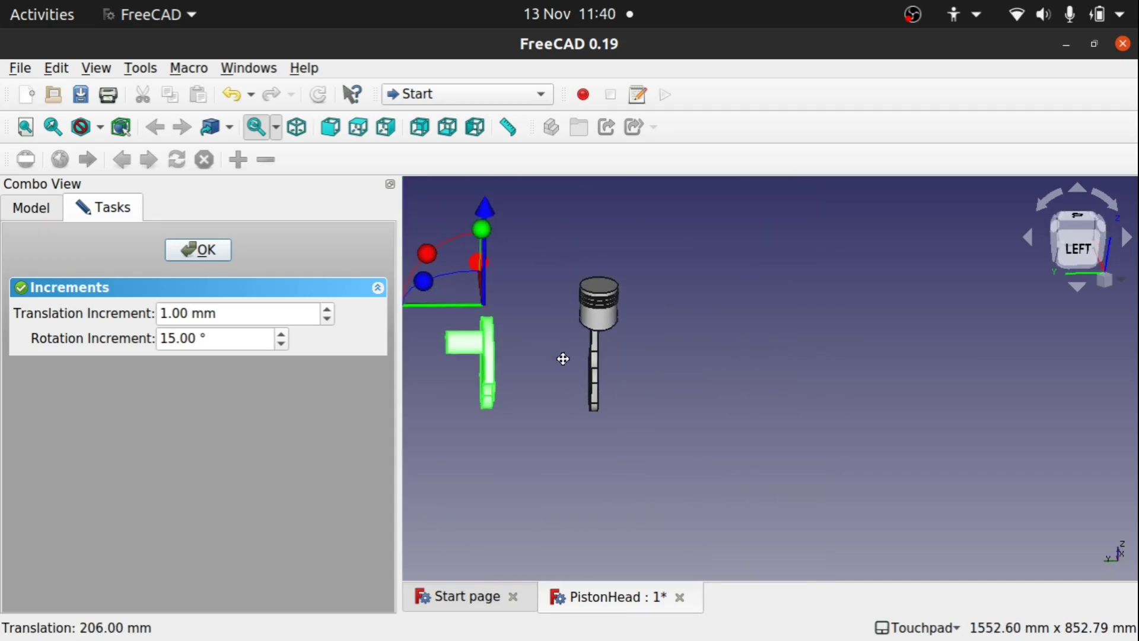
pyautogui.click(210, 250)
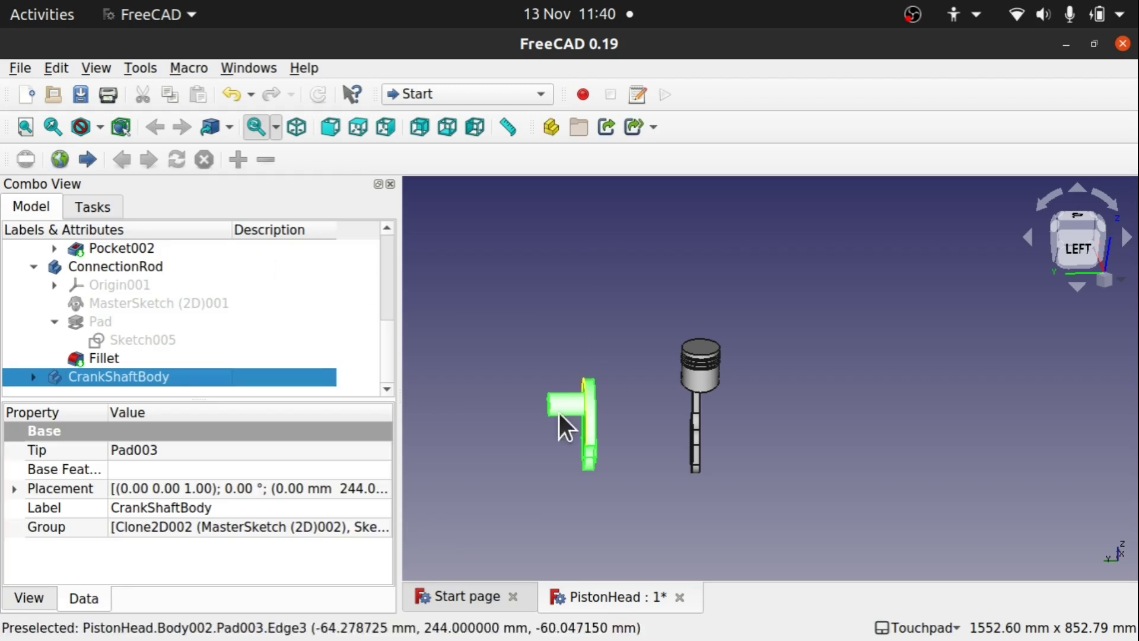
# Step: Transform PistonHeadBody by translating it 127 mm along the Y axis, between the crankshaft and the connecting rod
pyautogui.scroll(3, 611, 416)
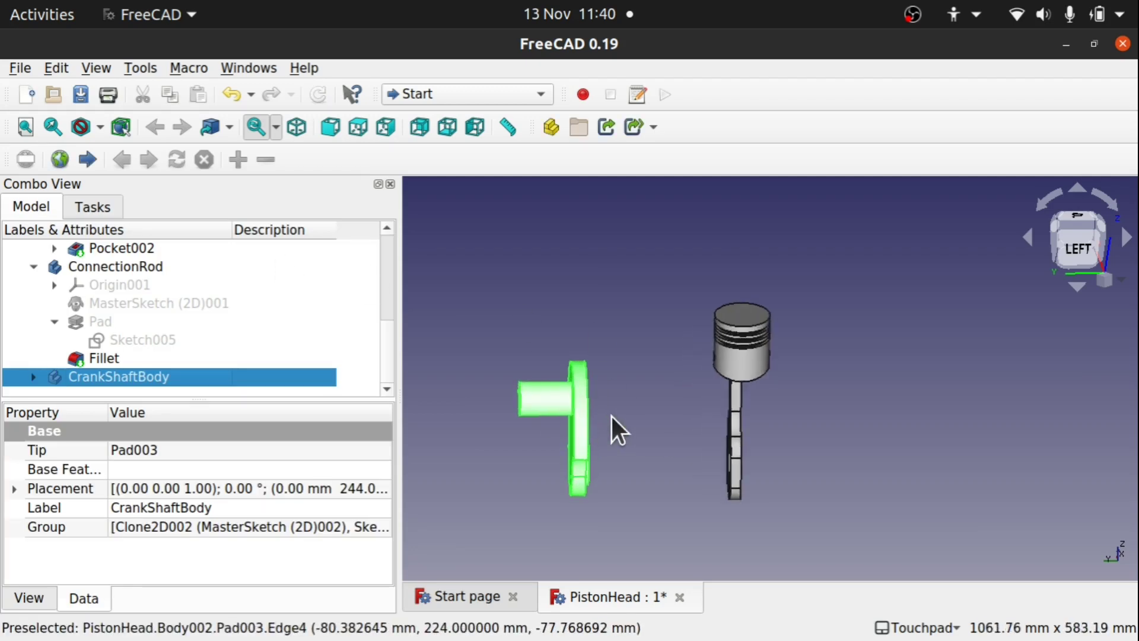
pyautogui.scroll(10, 379, 347)
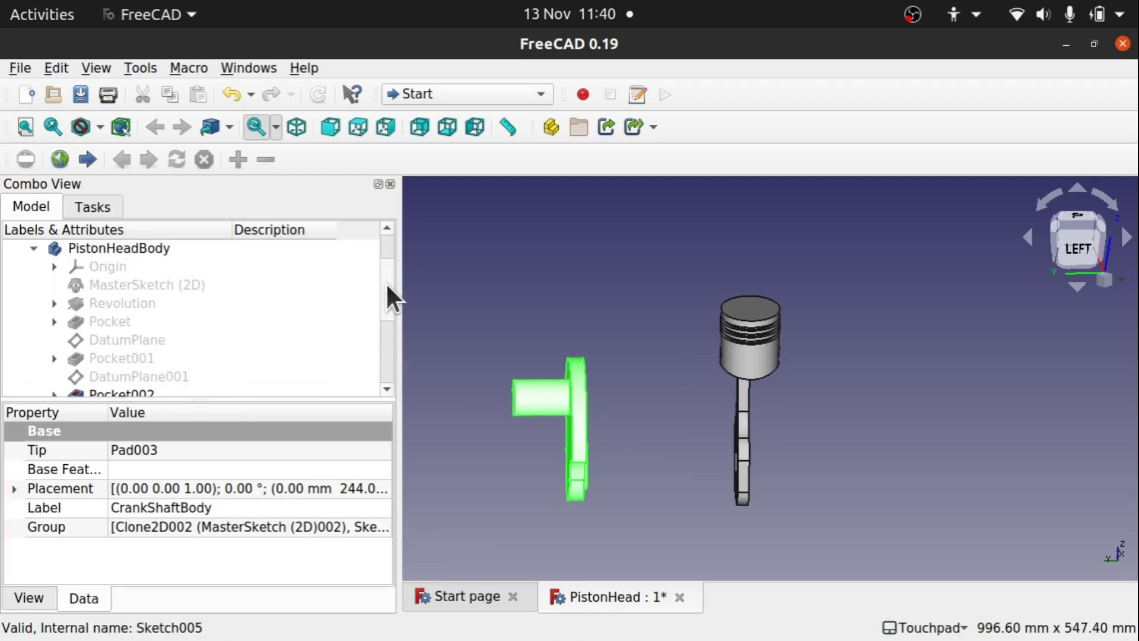
pyautogui.click(134, 299)
pyautogui.rightClick(134, 299)
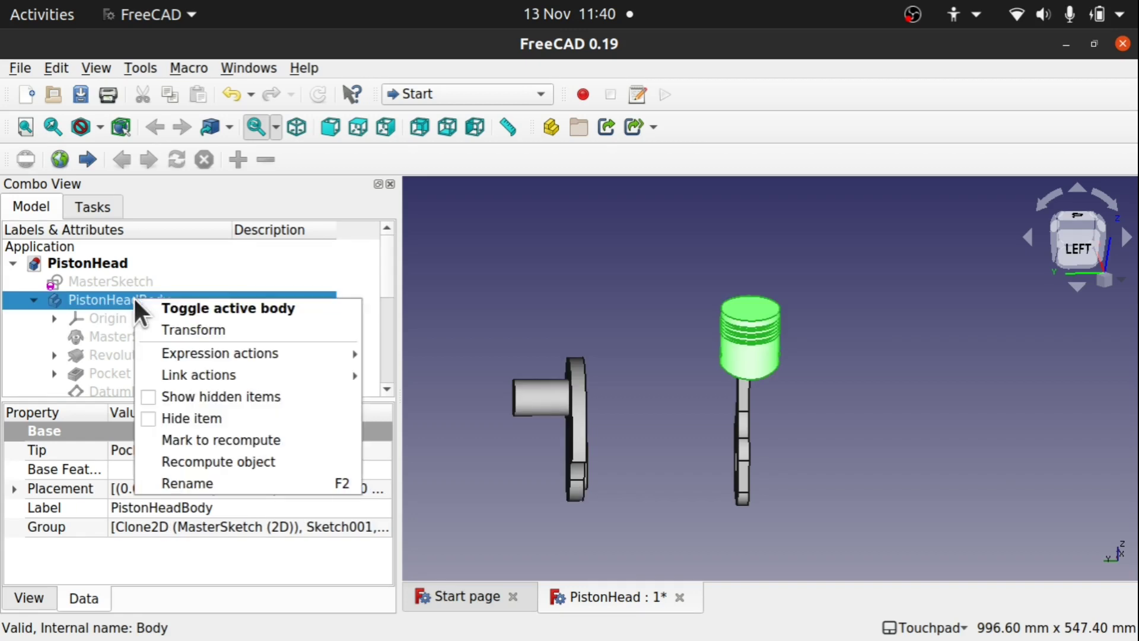
pyautogui.click(242, 327)
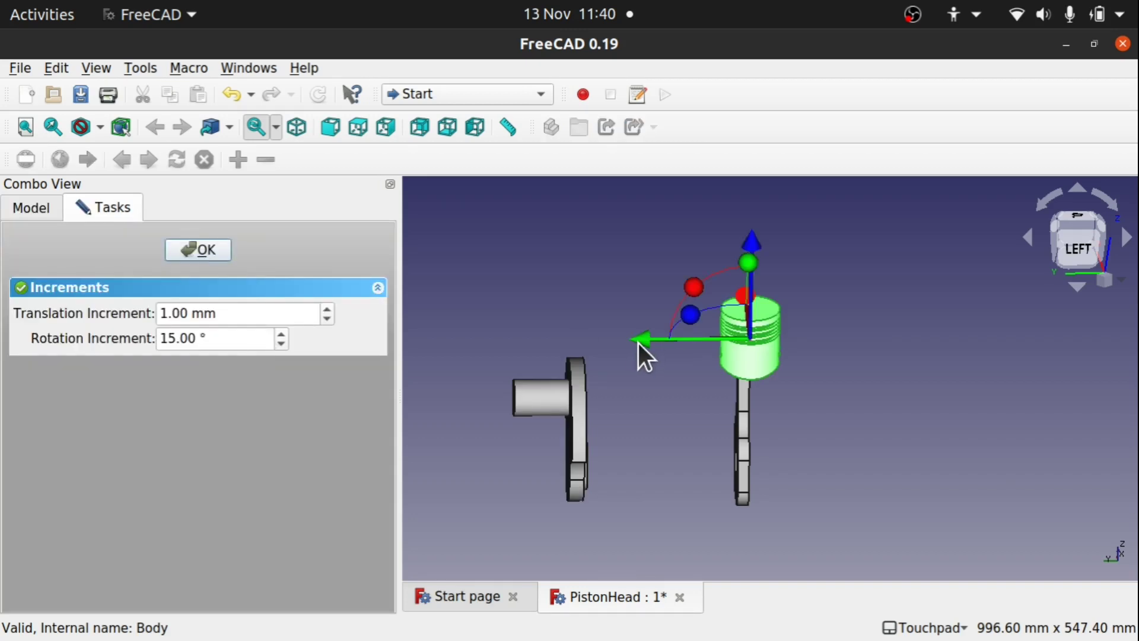
pyautogui.moveTo(638, 343); pyautogui.dragTo(545, 340)
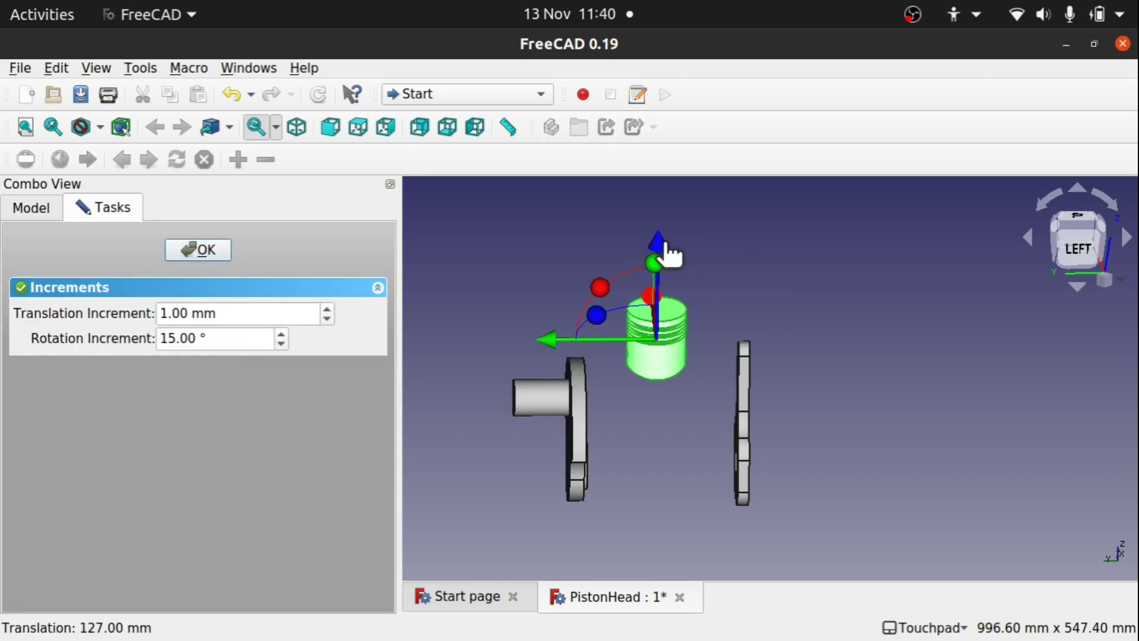
# Step: Lower PistonHeadBody along the Z axis to about mid-height of the other parts and accept the transform
pyautogui.moveTo(656, 248); pyautogui.dragTo(676, 394)
pyautogui.moveTo(677, 394); pyautogui.dragTo(626, 485, button='middle')
pyautogui.scroll(5, 624, 456)
pyautogui.moveTo(831, 446); pyautogui.dragTo(557, 403, button='middle')
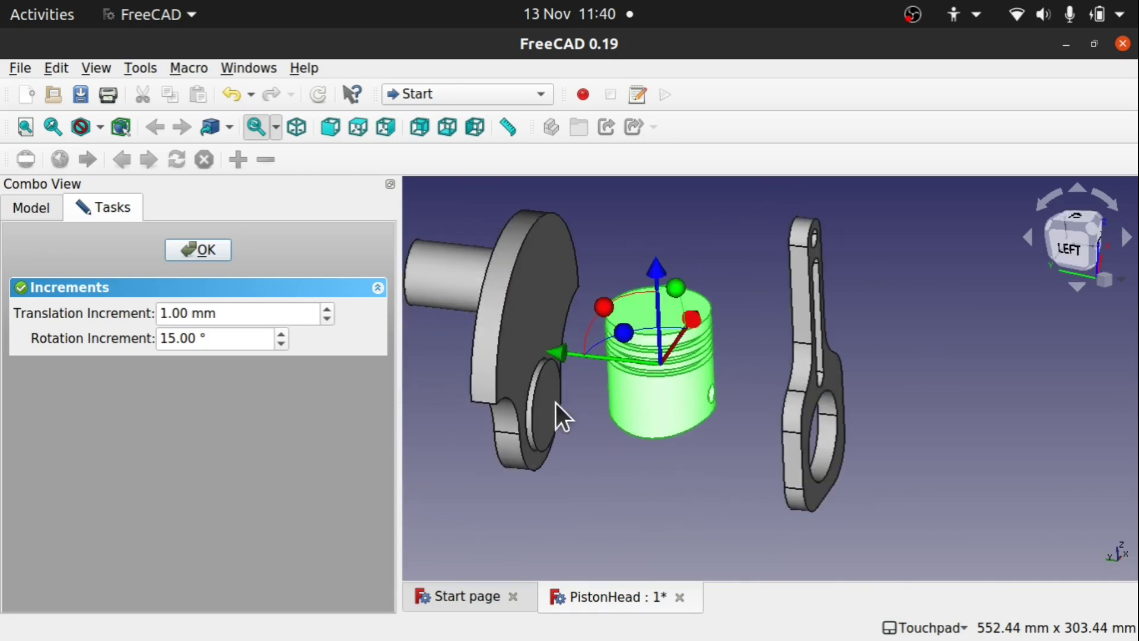
pyautogui.click(214, 248)
pyautogui.moveTo(670, 379); pyautogui.dragTo(765, 386, button='middle')
pyautogui.click(627, 462)
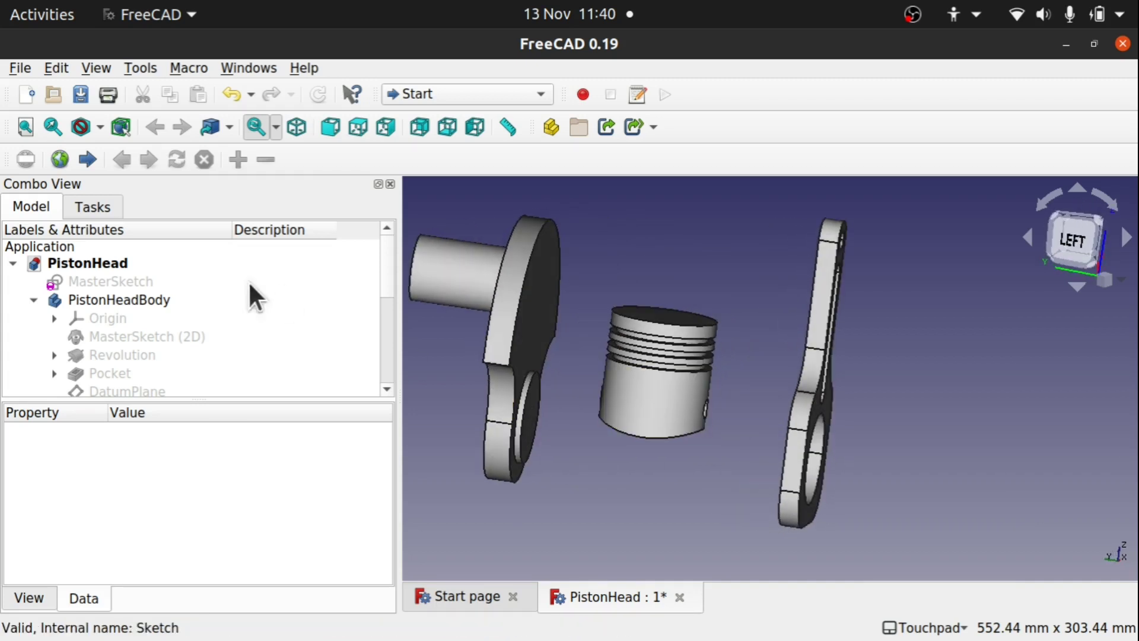
# Step: Switch to the Part Design workbench and make PistonHeadBody the active body
pyautogui.click(140, 302)
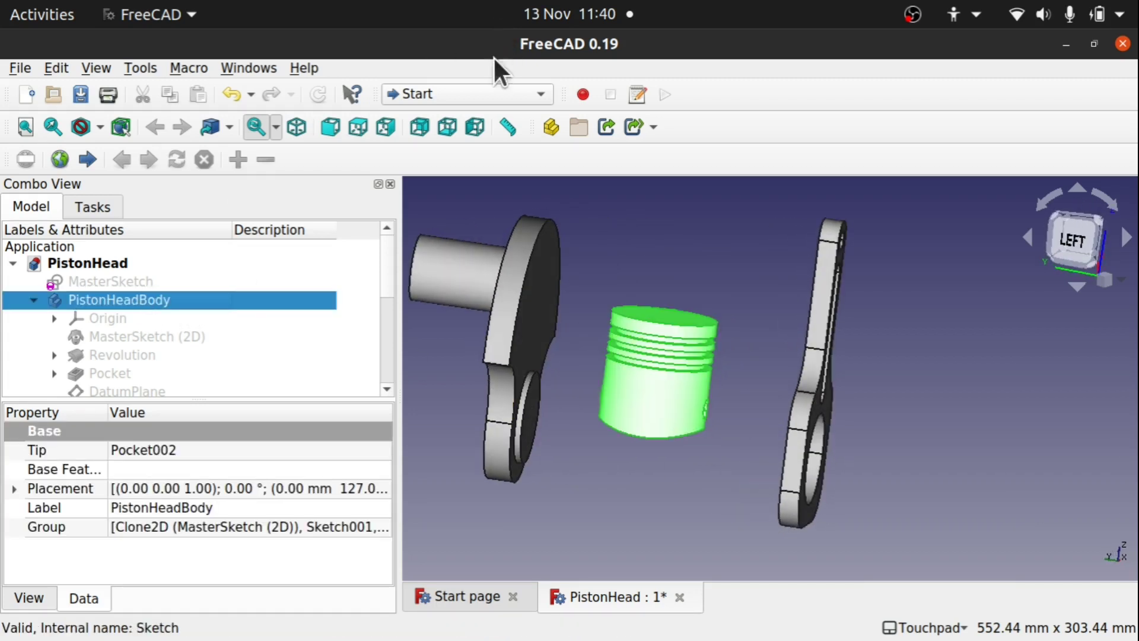
pyautogui.click(481, 89)
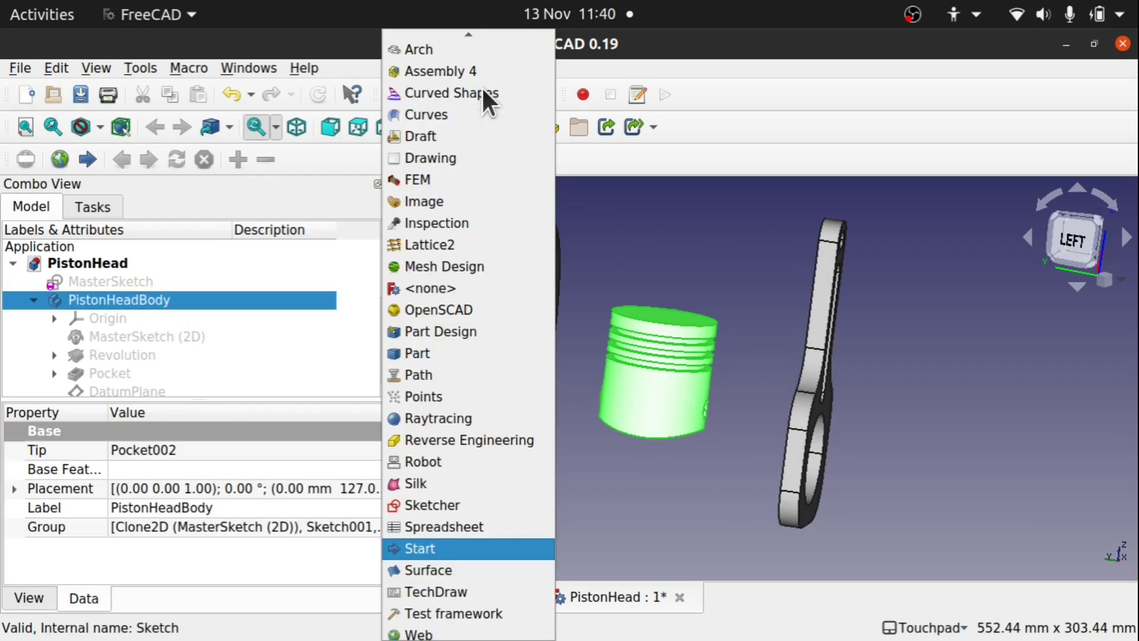
pyautogui.click(460, 330)
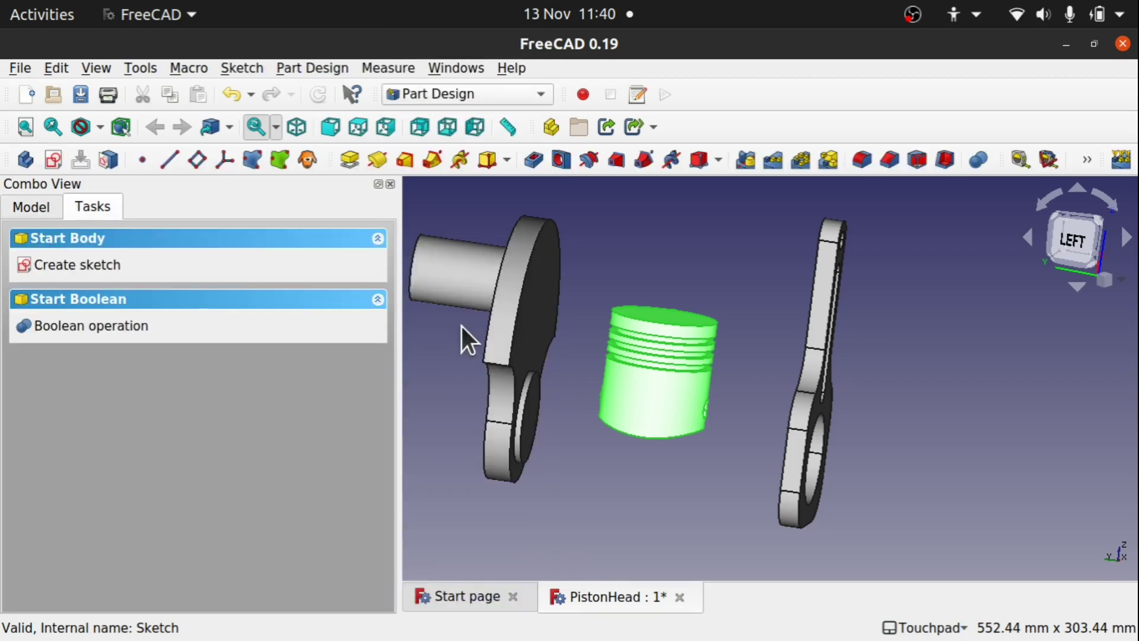
pyautogui.click(31, 204)
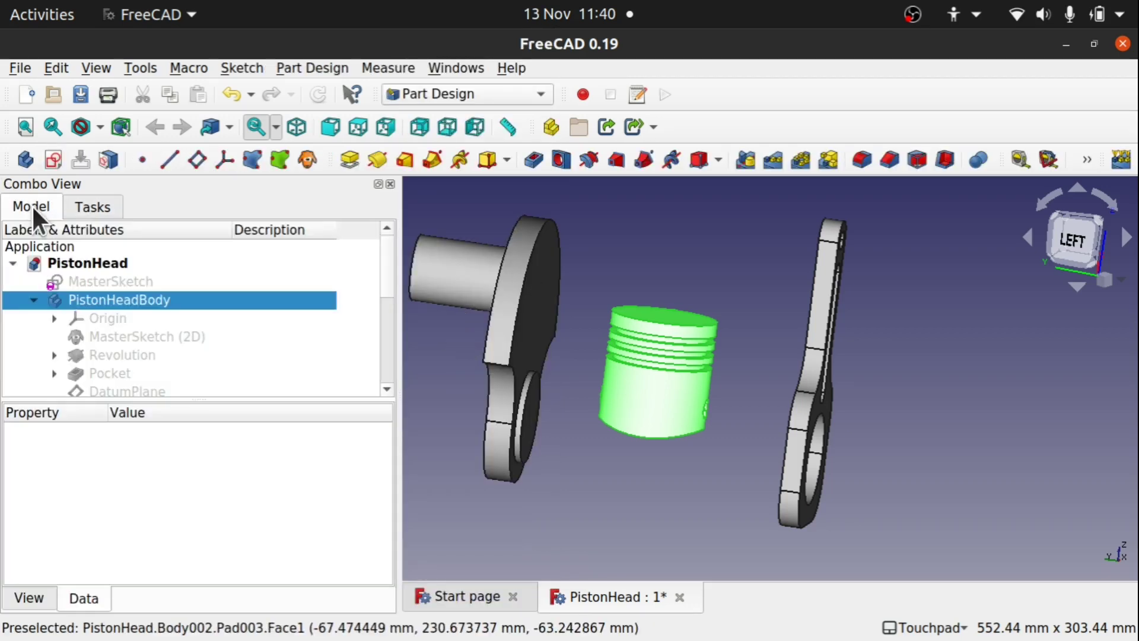
pyautogui.click(101, 316)
pyautogui.click(122, 298)
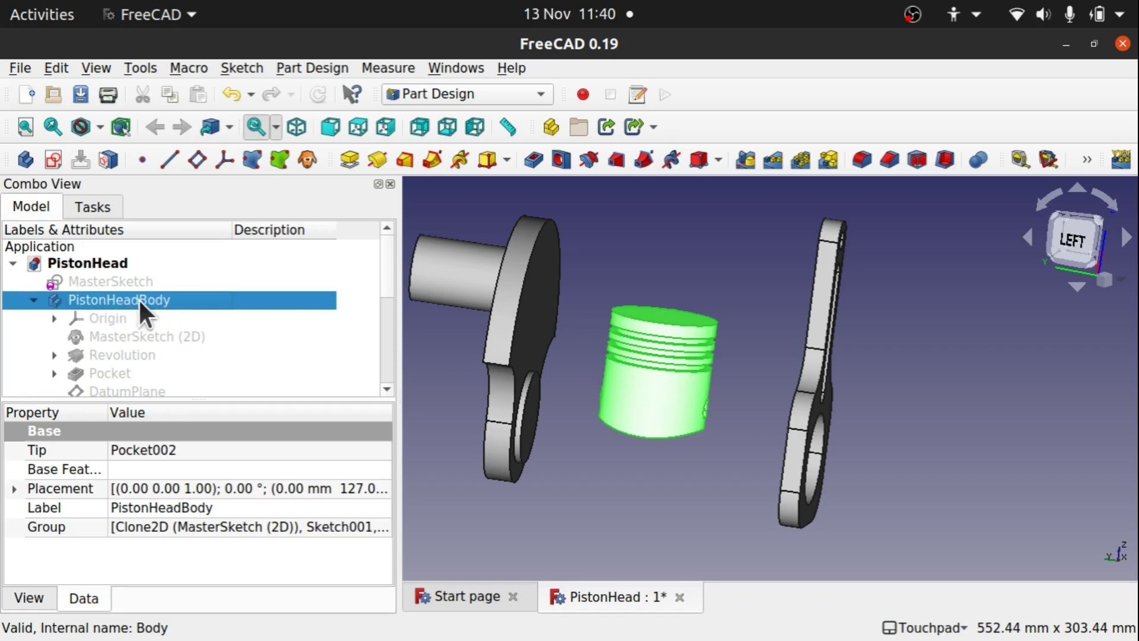
pyautogui.rightClick(140, 301)
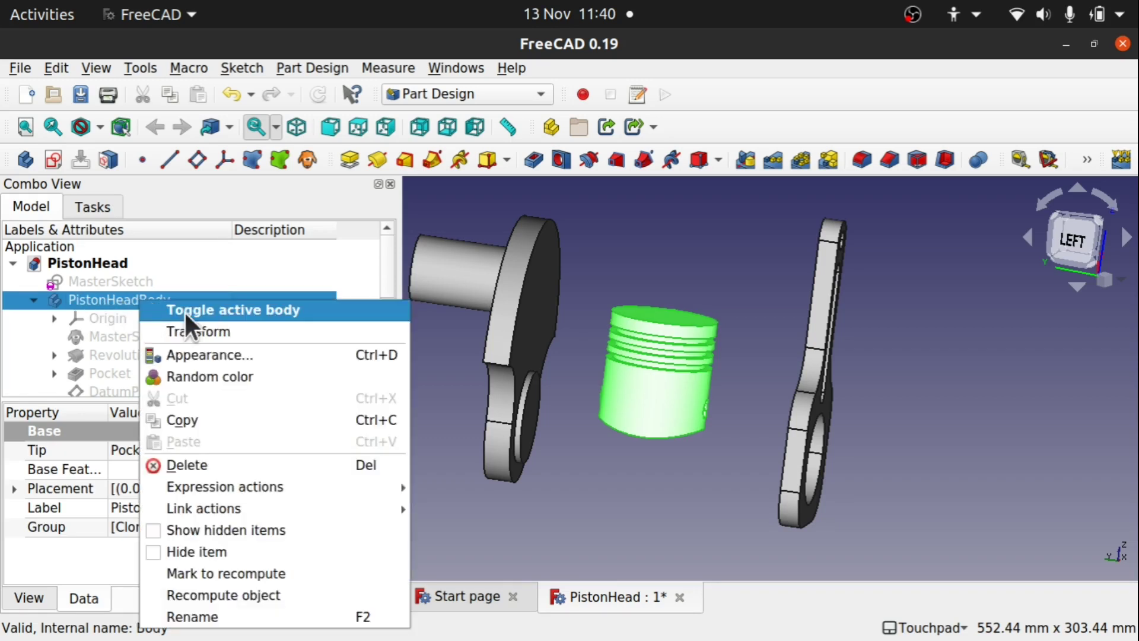
pyautogui.click(184, 310)
pyautogui.click(140, 314)
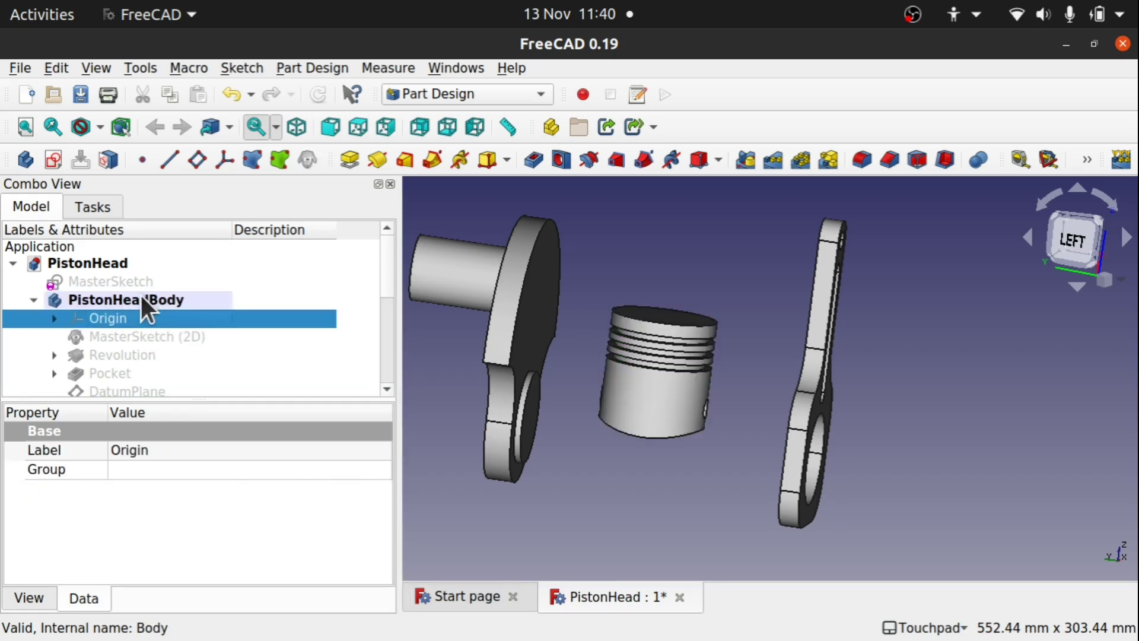
pyautogui.click(141, 296)
pyautogui.click(735, 267)
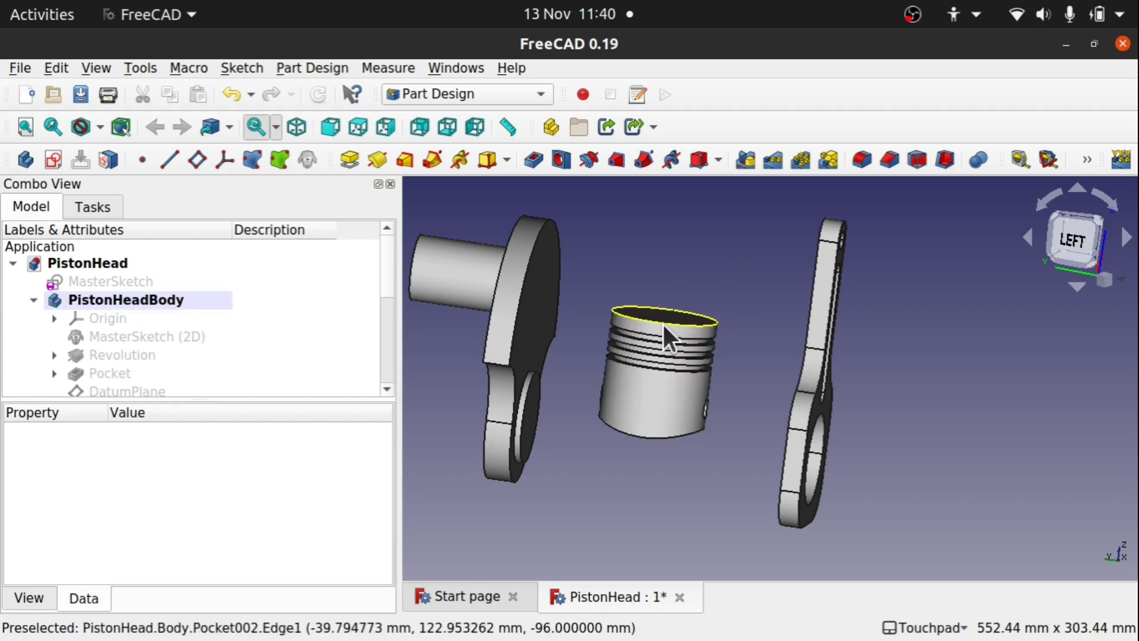
# Step: Start a Fillet on the piston head's top rim edge and the six outer edges of its three ring grooves
pyautogui.scroll(5, 664, 329)
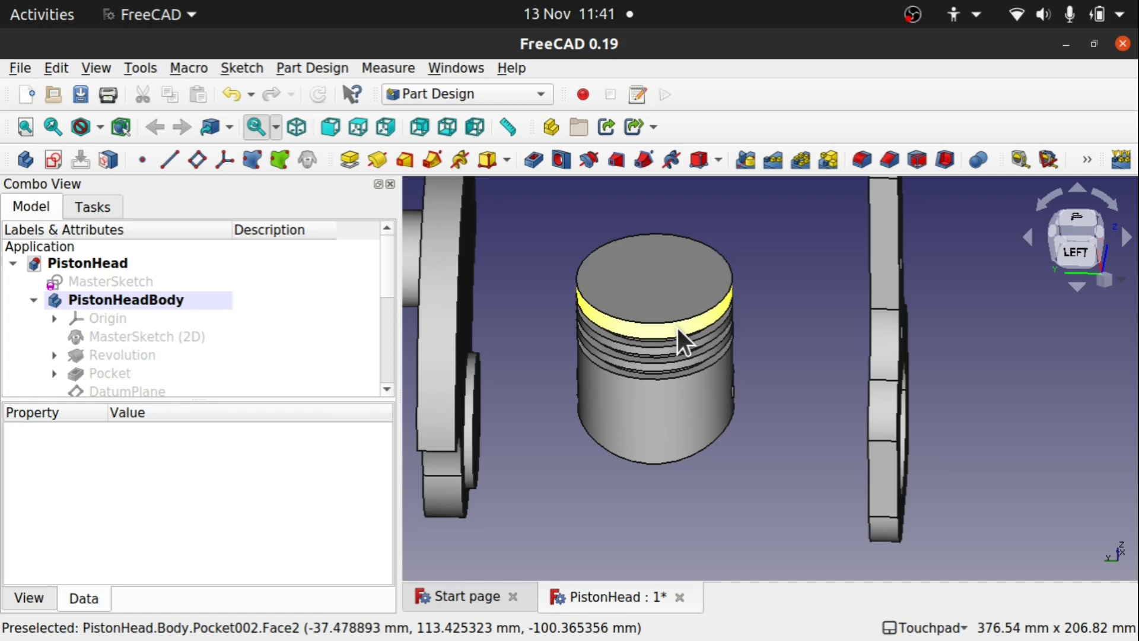
pyautogui.moveTo(679, 323)
pyautogui.keyDown('alt'); pyautogui.mouseDown()
pyautogui.moveTo(699, 265)
pyautogui.moveTo(685, 302)
pyautogui.mouseUp(); pyautogui.keyUp('alt')
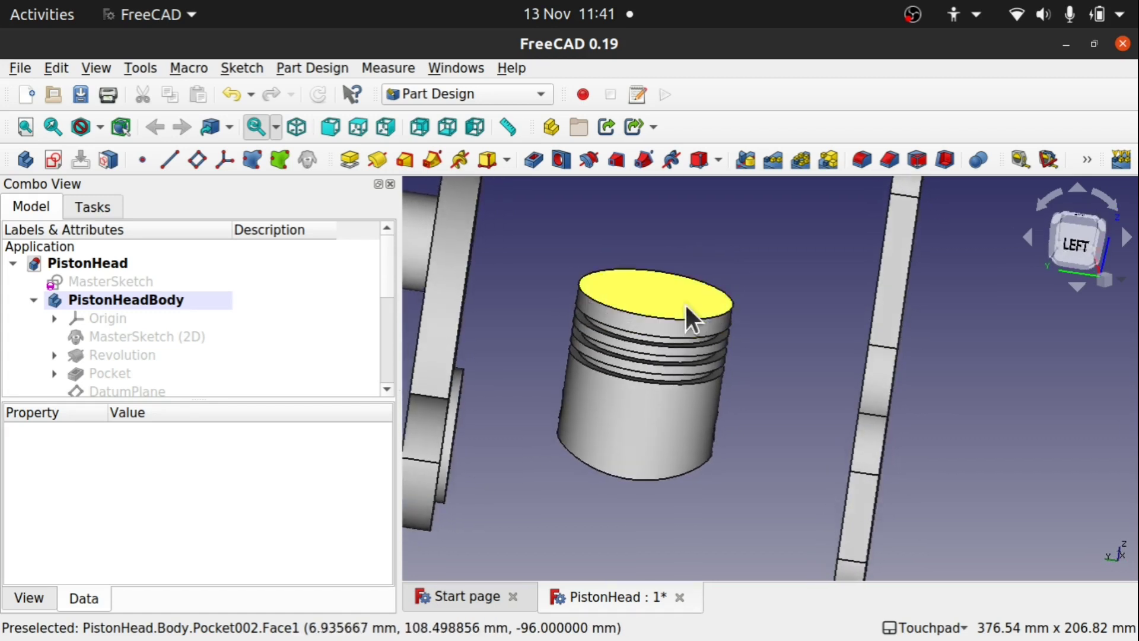
pyautogui.click(681, 318)
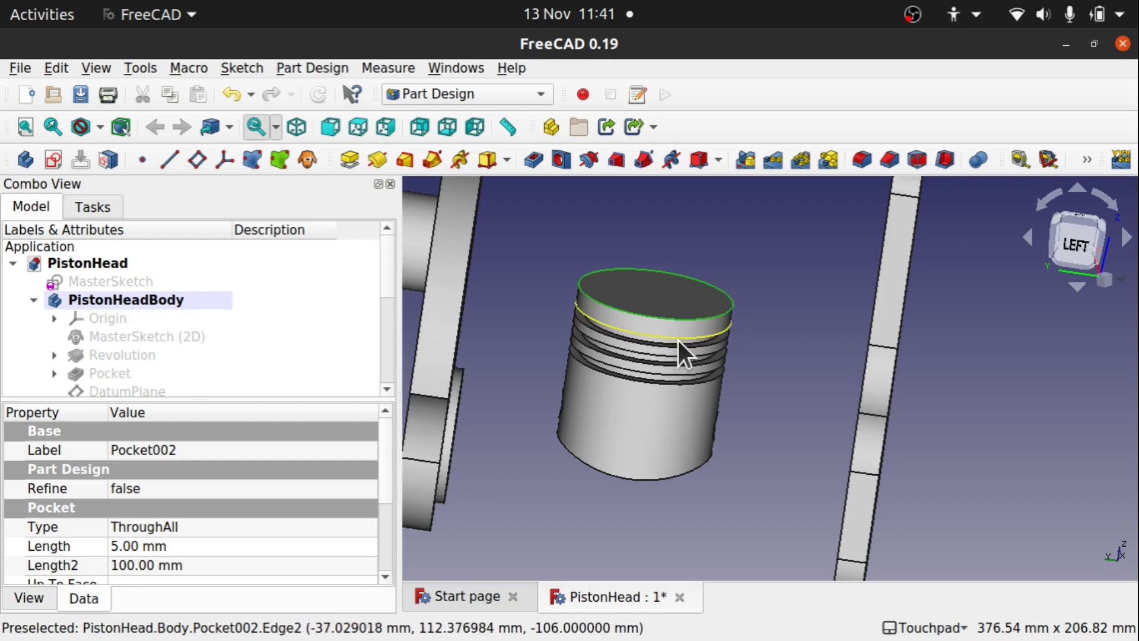
pyautogui.scroll(2, 671, 346)
pyautogui.scroll(2, 671, 347)
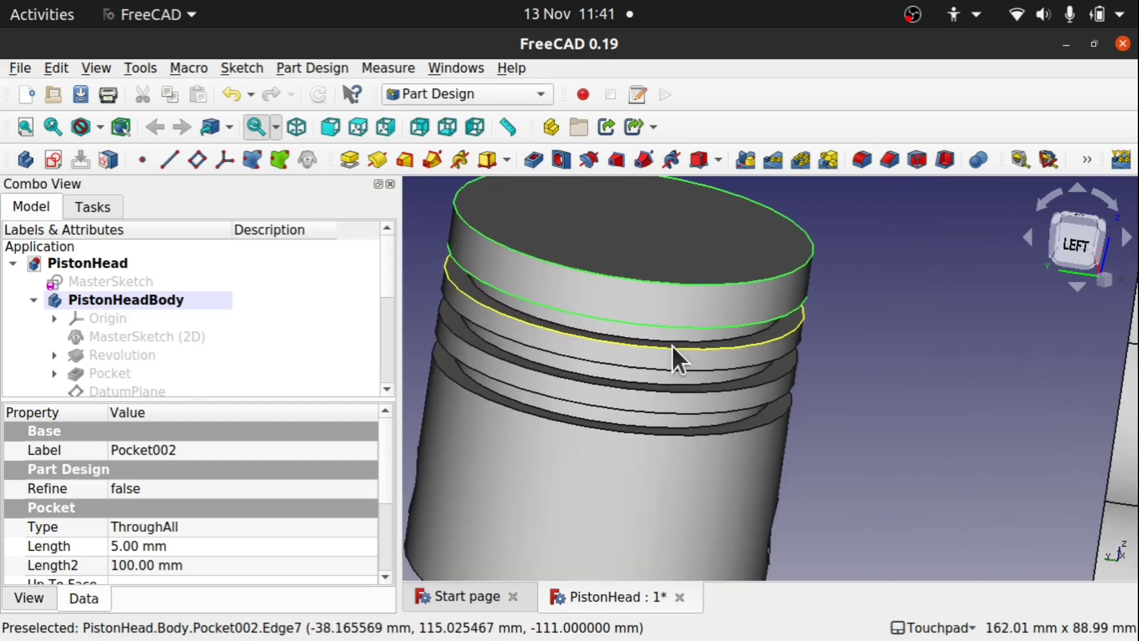
pyautogui.keyDown('ctrl'); pyautogui.click(639, 341); pyautogui.keyUp('ctrl')
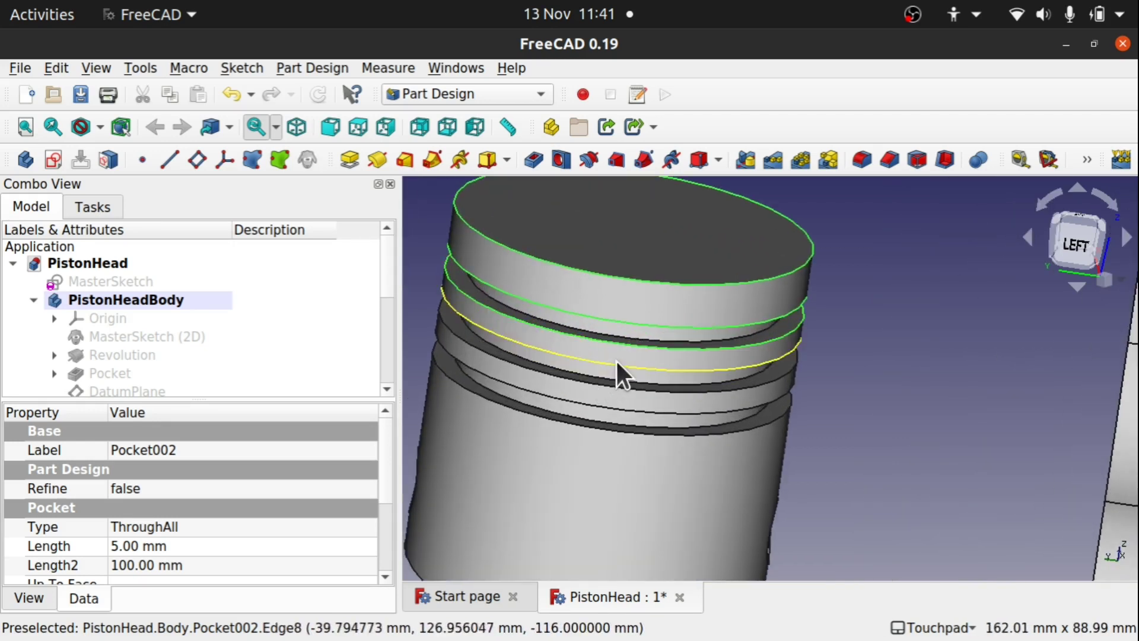
pyautogui.keyDown('ctrl'); pyautogui.click(615, 360); pyautogui.keyUp('ctrl')
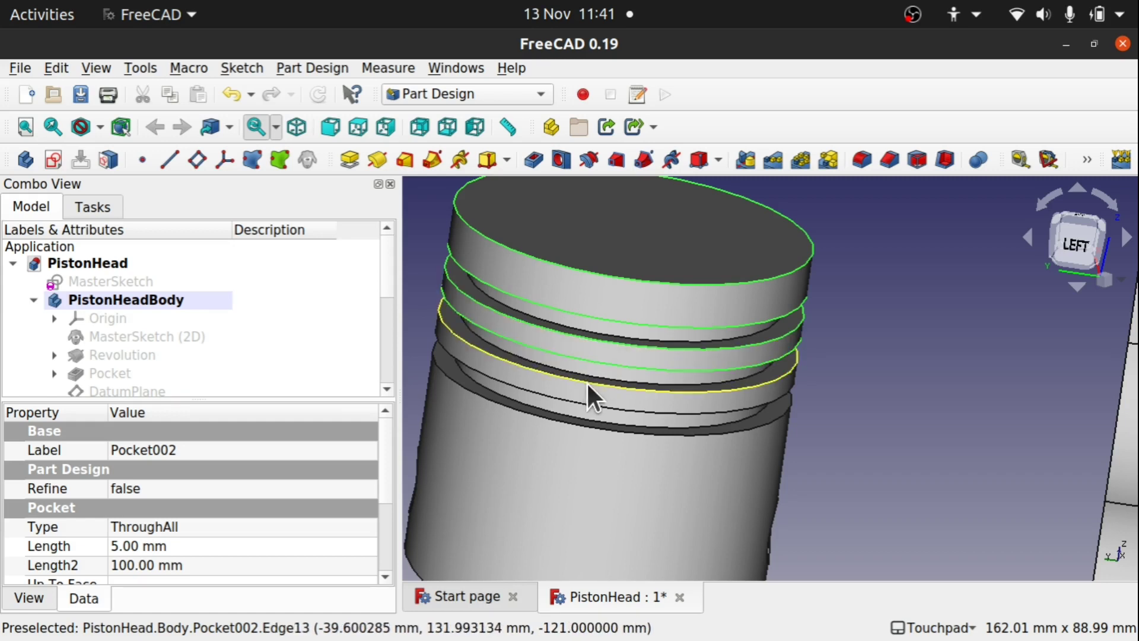
pyautogui.keyDown('ctrl'); pyautogui.click(586, 382); pyautogui.keyUp('ctrl')
pyautogui.keyDown('ctrl'); pyautogui.click(574, 400); pyautogui.keyUp('ctrl')
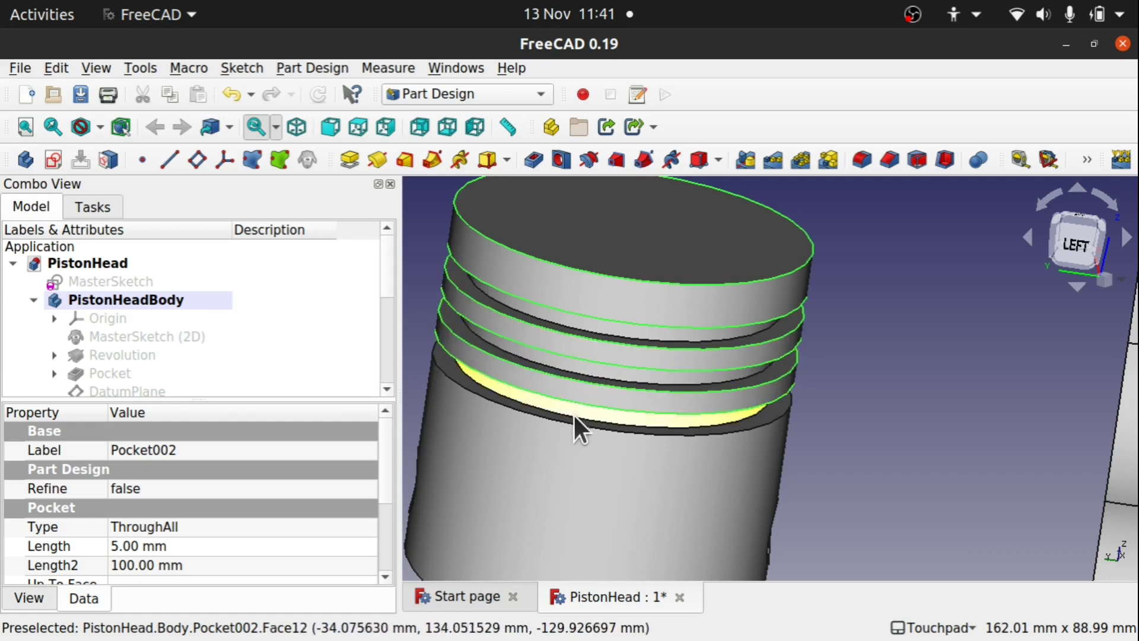
pyautogui.keyDown('ctrl'); pyautogui.click(571, 421); pyautogui.keyUp('ctrl')
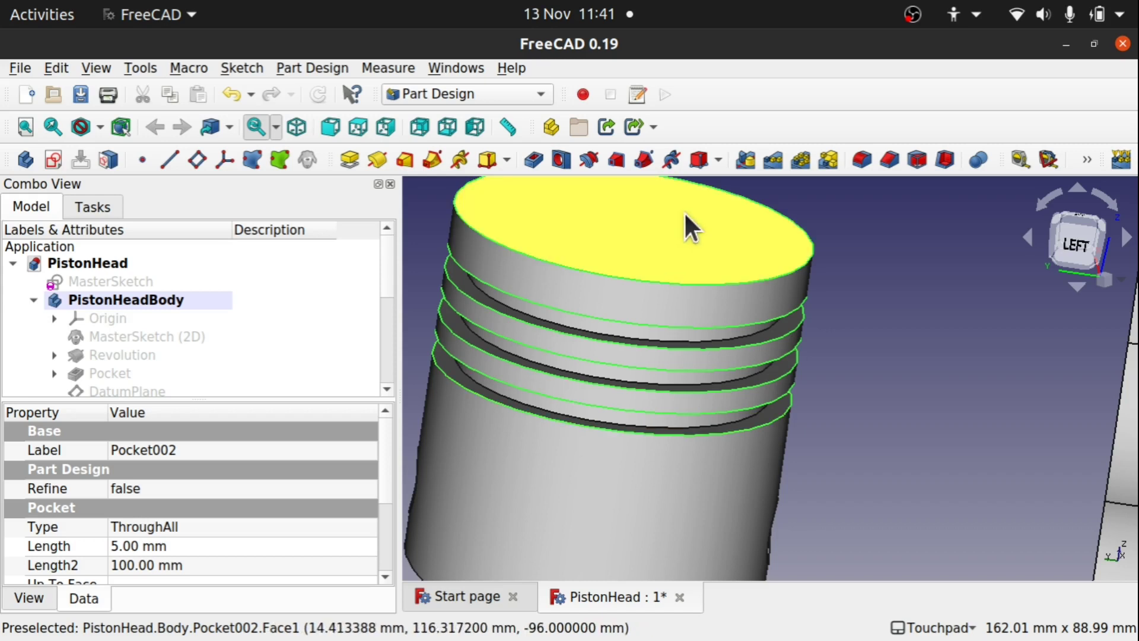
pyautogui.click(864, 160)
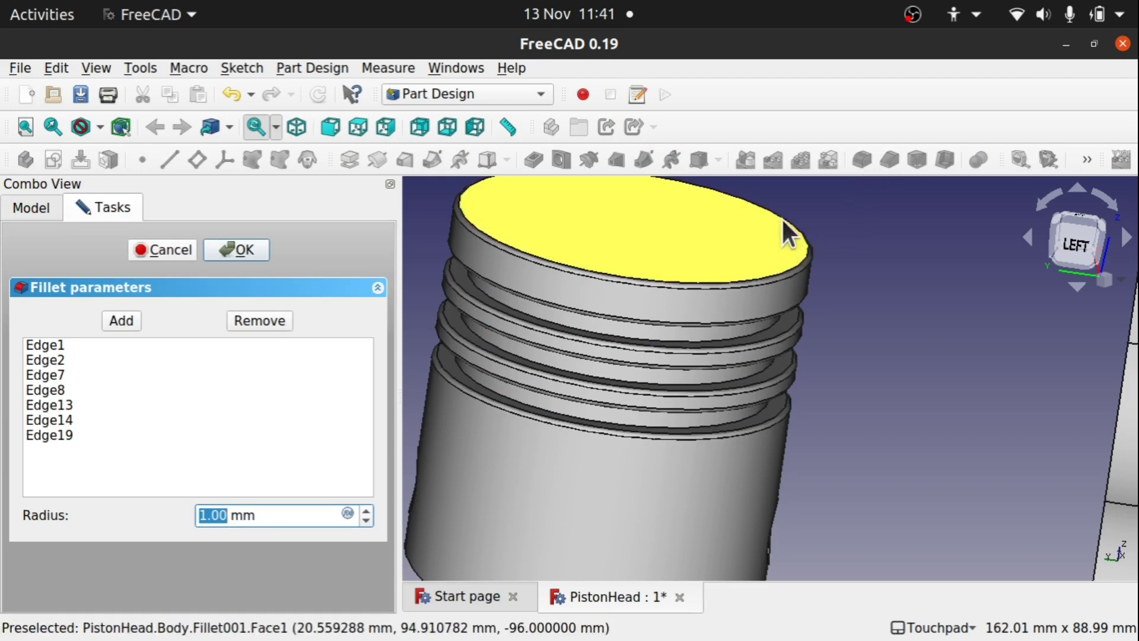
# Step: Set the fillet radius to 2 mm, check the rounded groove edges on the piston head, and accept the fillet
pyautogui.moveTo(788, 213); pyautogui.dragTo(666, 338, button='middle')
pyautogui.scroll(5, 666, 338)
pyautogui.scroll(-3, 694, 374)
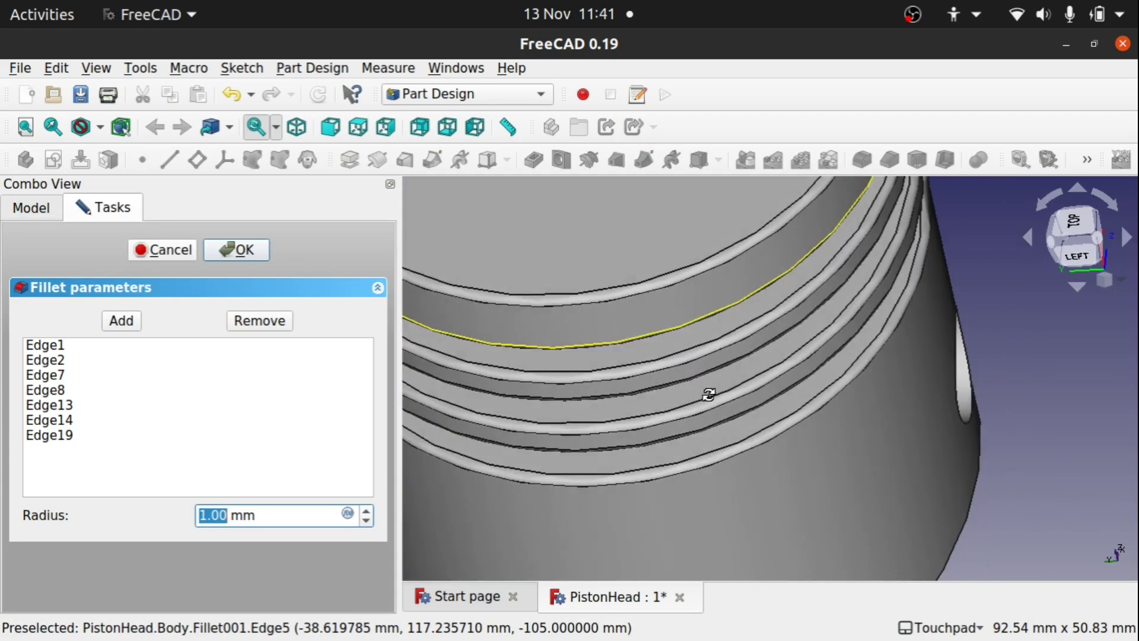
pyautogui.scroll(4, 704, 387)
pyautogui.scroll(-3, 672, 355)
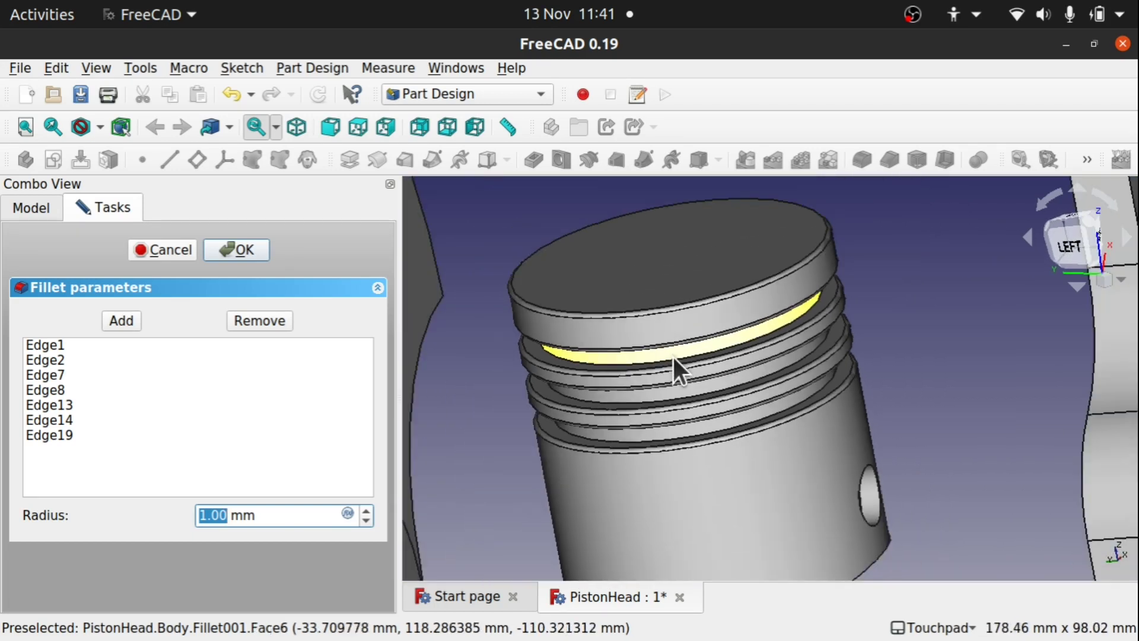
pyautogui.moveTo(673, 368); pyautogui.dragTo(341, 551, button='middle')
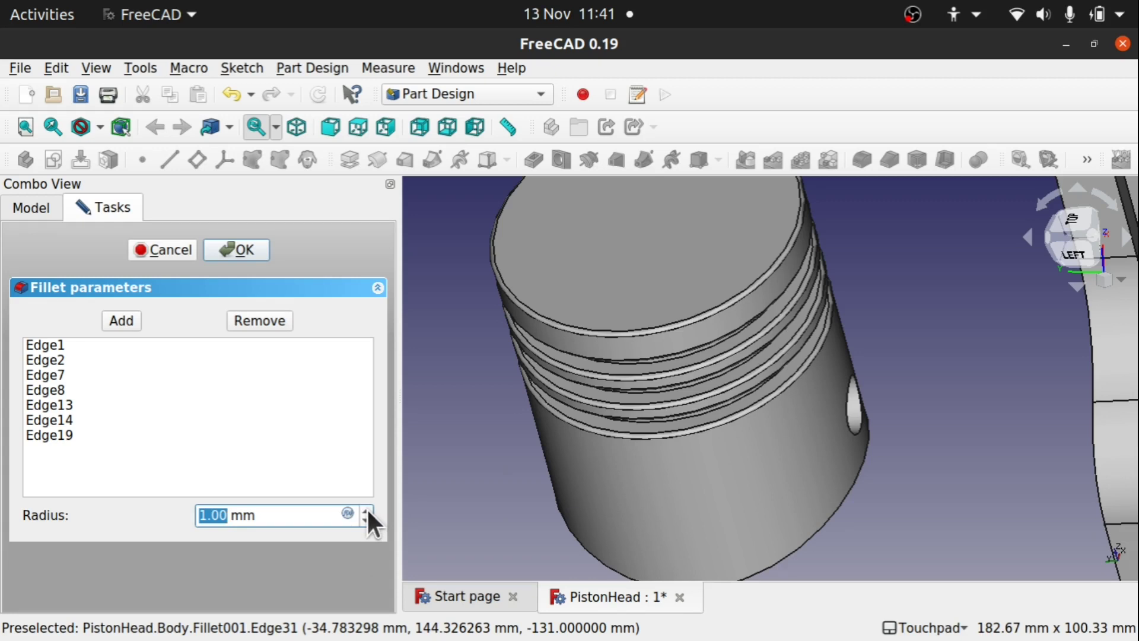
pyautogui.write('2')
pyautogui.moveTo(671, 445); pyautogui.dragTo(735, 411, button='middle')
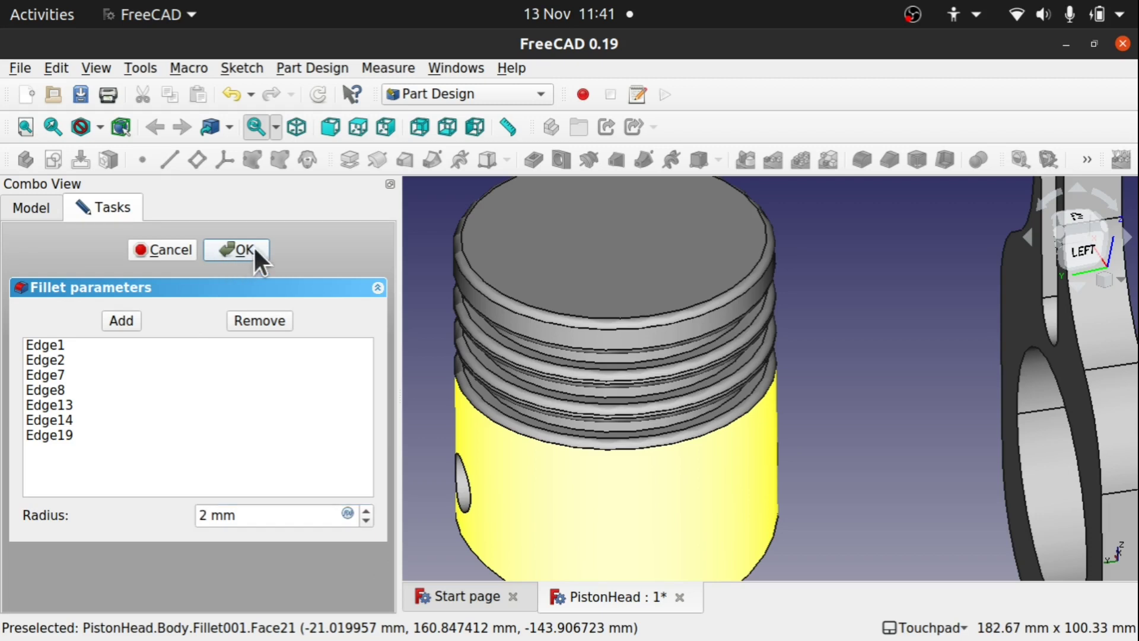
pyautogui.click(254, 248)
# Step: Try to apply a Fillet to the front face of the connecting rod
pyautogui.moveTo(678, 338); pyautogui.dragTo(822, 320, button='middle')
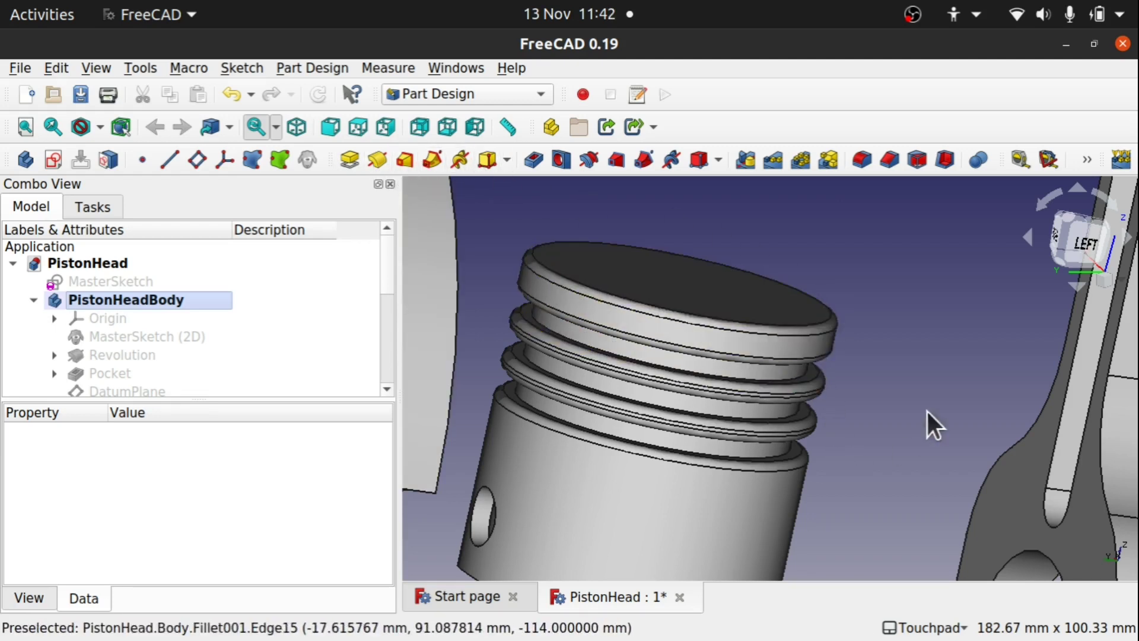
pyautogui.scroll(-4, 851, 402)
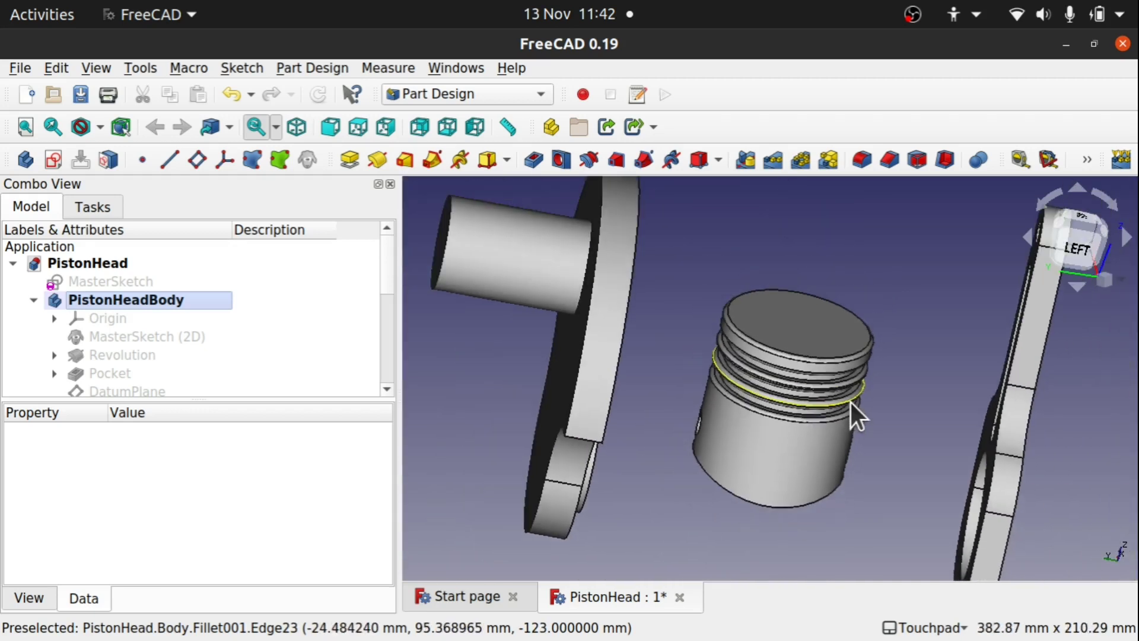
pyautogui.moveTo(851, 402); pyautogui.dragTo(676, 469, button='middle')
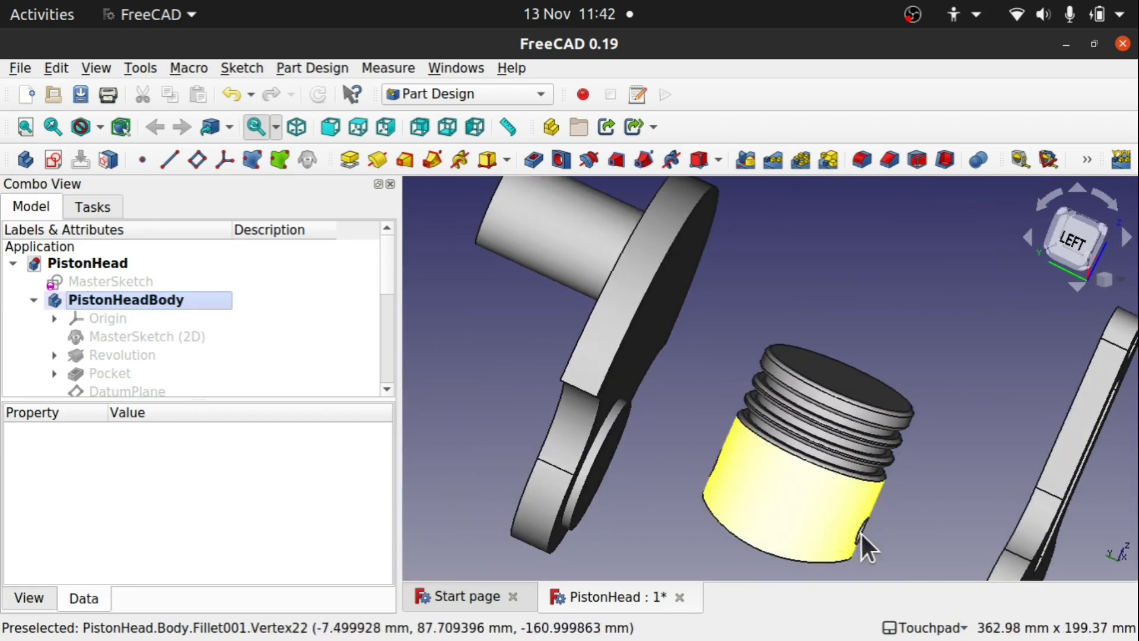
pyautogui.moveTo(863, 546); pyautogui.dragTo(896, 526, button='middle')
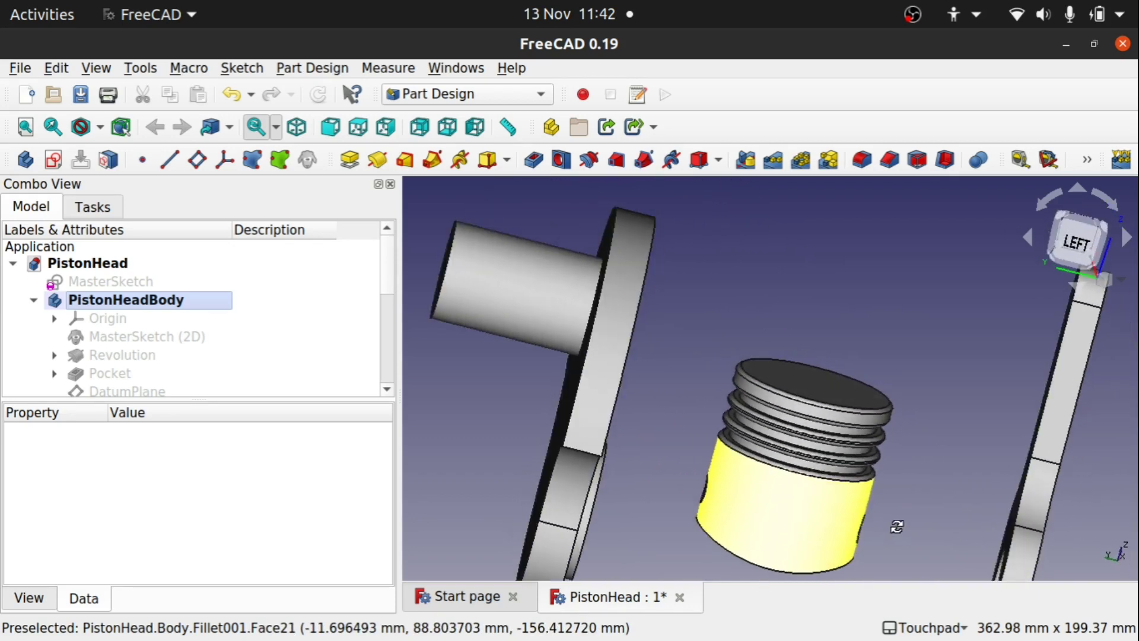
pyautogui.moveTo(809, 472); pyautogui.dragTo(834, 355, button='middle')
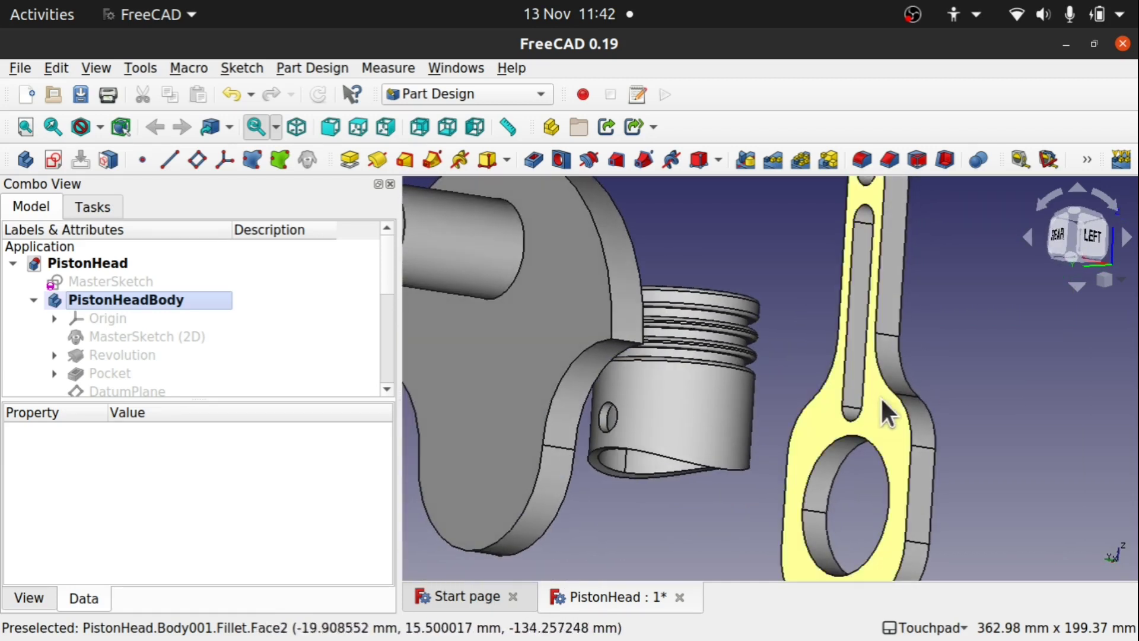
pyautogui.moveTo(898, 407)
pyautogui.mouseDown(button='middle')
pyautogui.moveTo(875, 401)
pyautogui.moveTo(930, 433)
pyautogui.moveTo(875, 447)
pyautogui.moveTo(916, 298)
pyautogui.moveTo(916, 407)
pyautogui.mouseUp(button='middle')
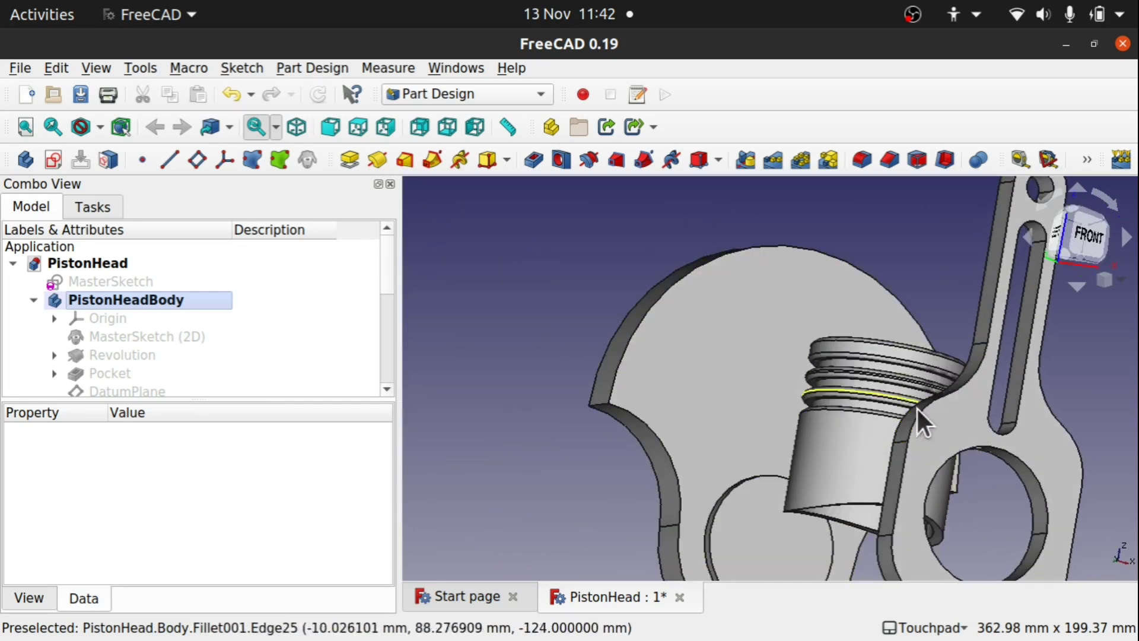
pyautogui.click(967, 411)
pyautogui.keyDown('shift'); pyautogui.moveTo(967, 412); pyautogui.dragTo(781, 432, button='middle'); pyautogui.keyUp('shift')
pyautogui.scroll(-3, 781, 432)
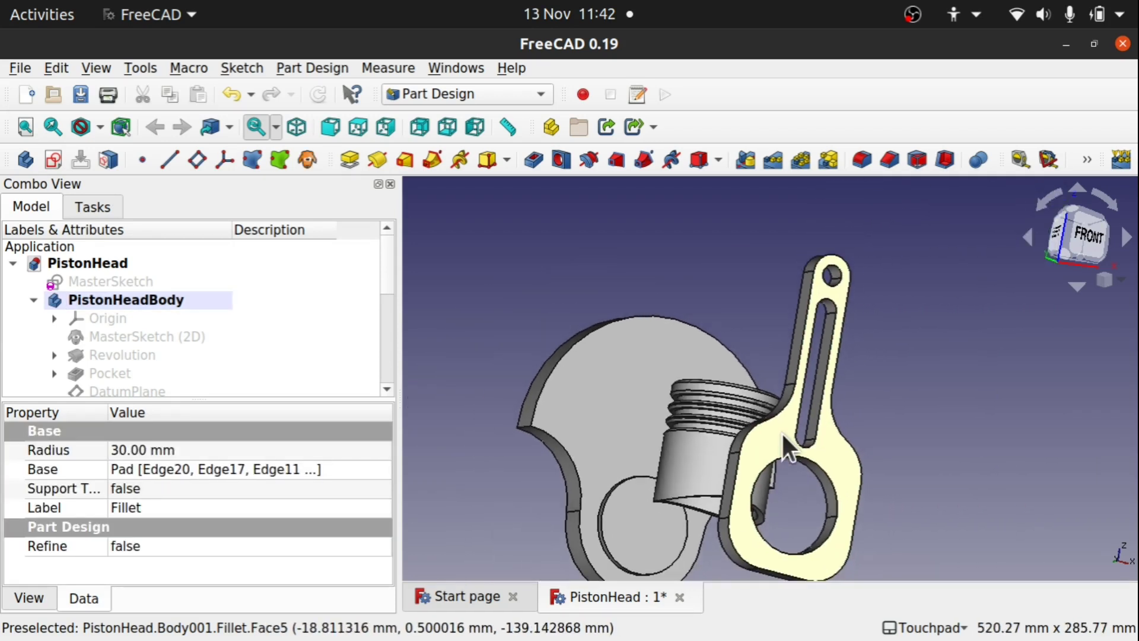
pyautogui.click(864, 160)
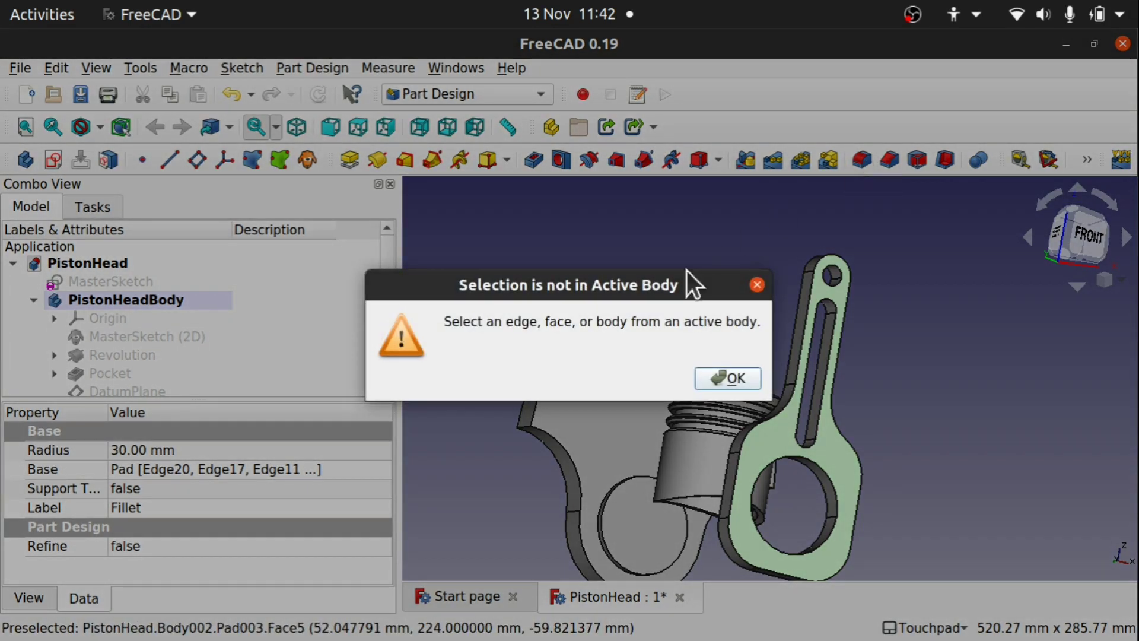
pyautogui.click(728, 379)
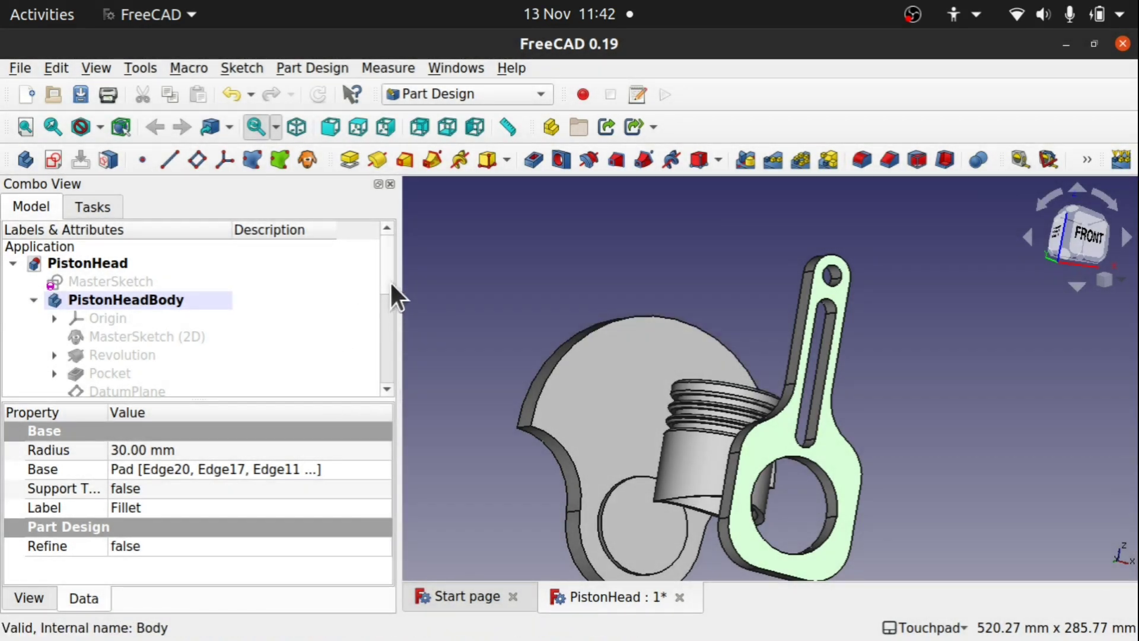
# Step: Make ConnectionRod the active body and clear the selection
pyautogui.moveTo(390, 283); pyautogui.dragTo(375, 351)
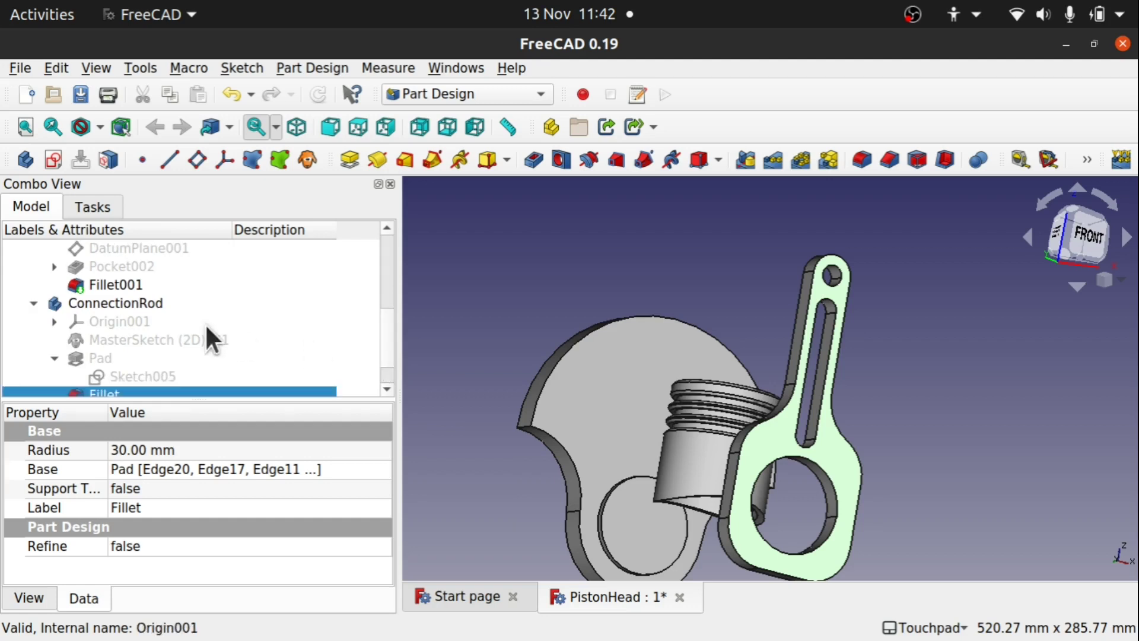
pyautogui.click(95, 305)
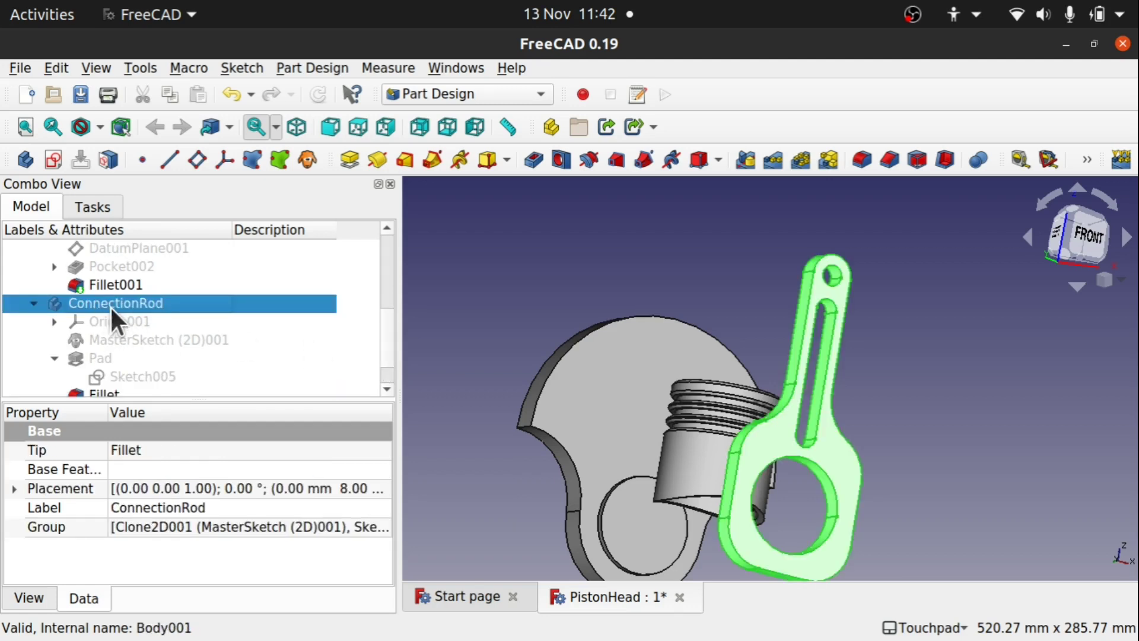
pyautogui.rightClick(111, 320)
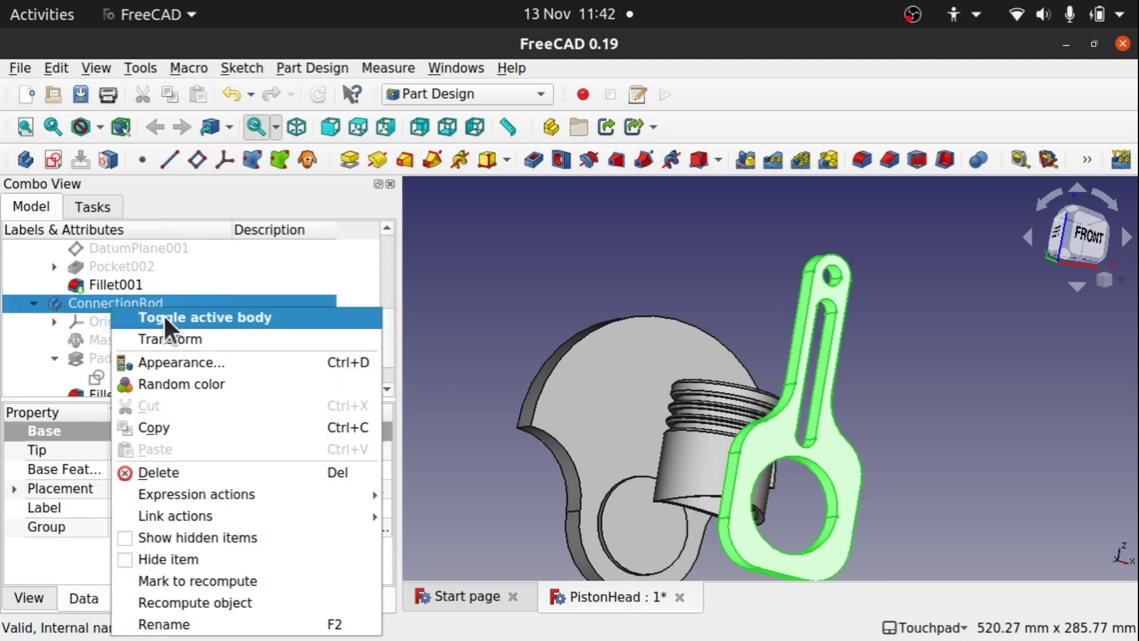
pyautogui.click(217, 318)
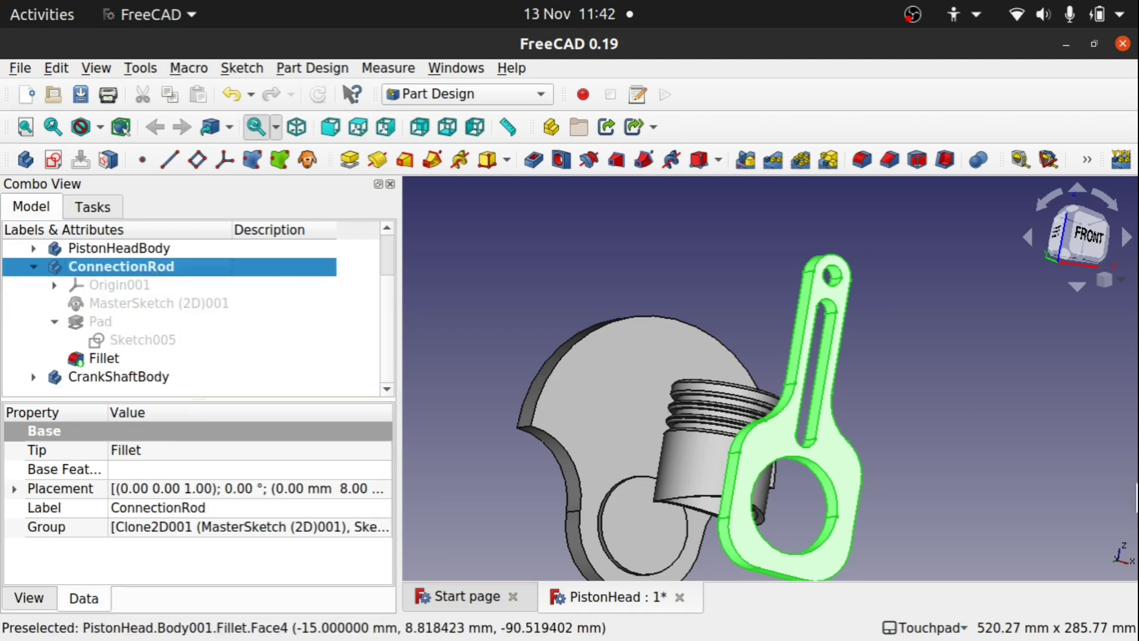
pyautogui.click(969, 466)
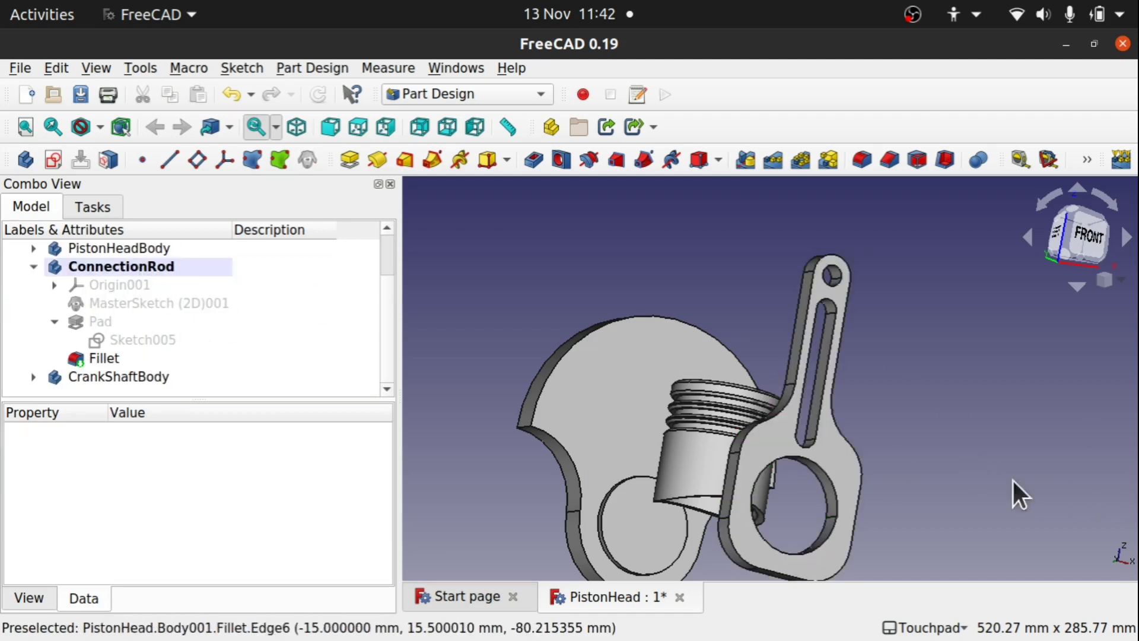
# Step: Start a Fillet on the front face of the connecting rod
pyautogui.click(841, 461)
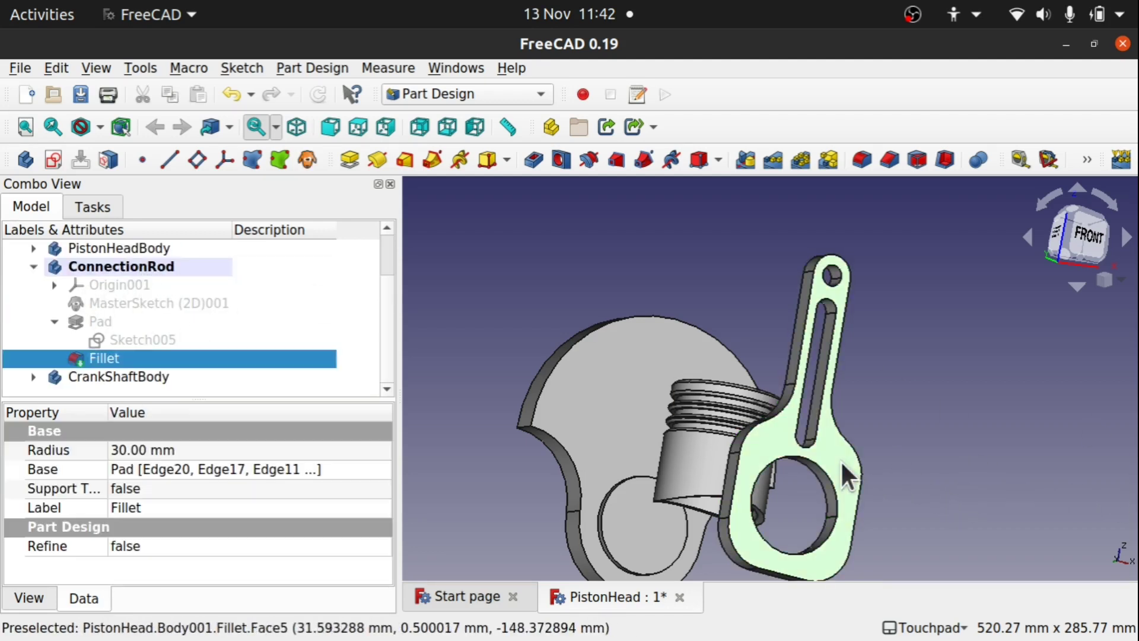
pyautogui.click(862, 159)
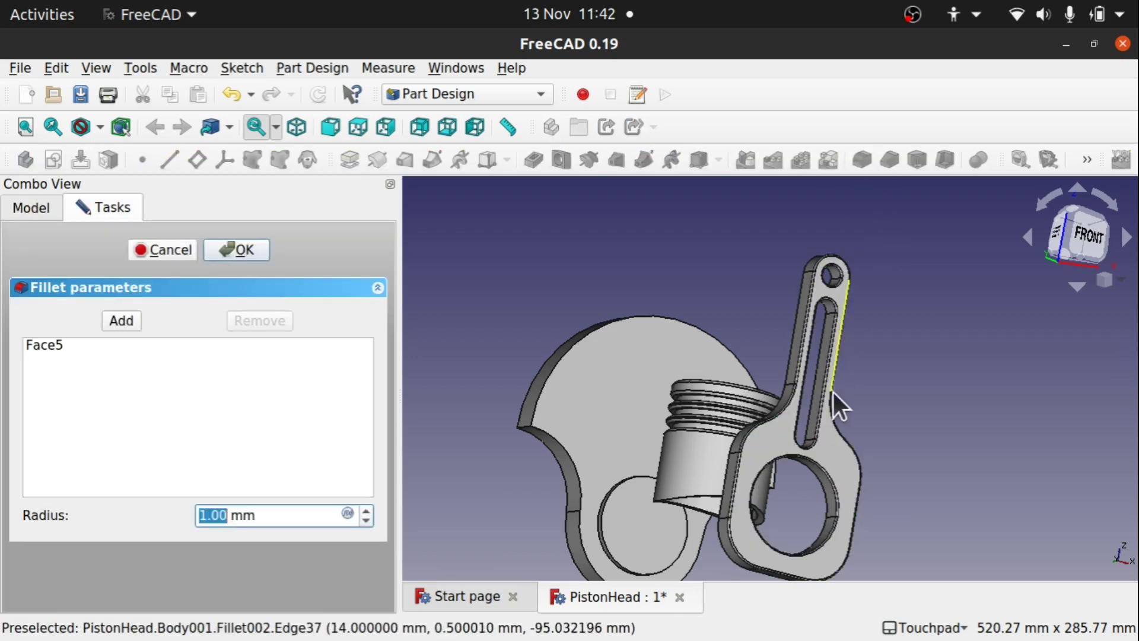
pyautogui.scroll(4, 833, 393)
pyautogui.keyDown('alt'); pyautogui.moveTo(724, 432); pyautogui.dragTo(534, 430); pyautogui.keyUp('alt')
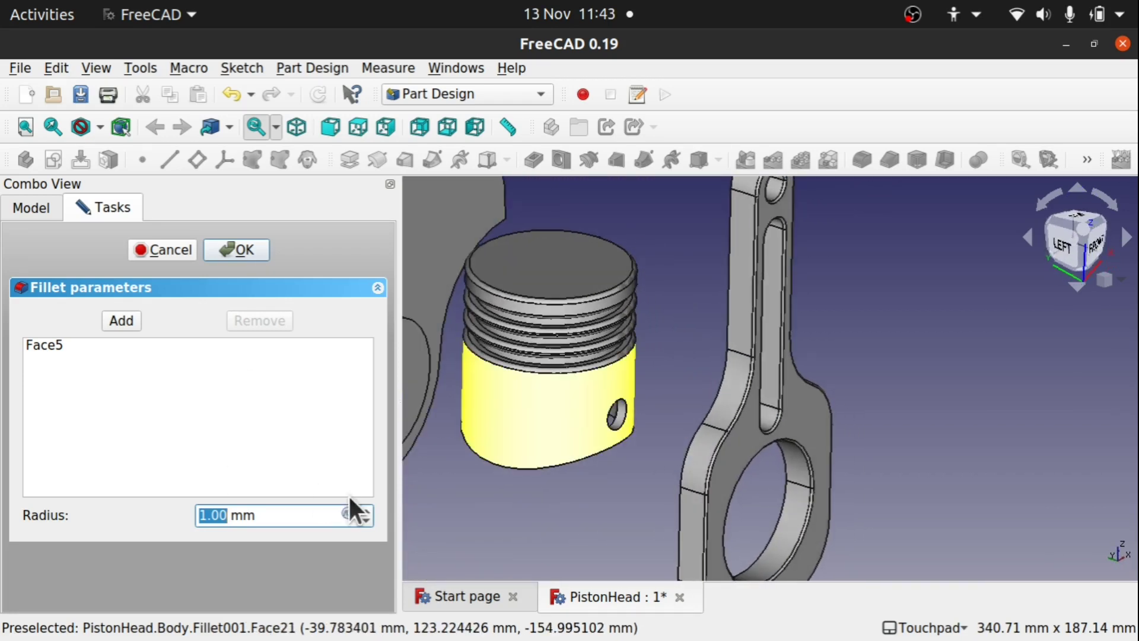
# Step: Preview the connecting rod's fillet with radii of 5 mm, 3 mm and 2 mm
pyautogui.click(365, 508)
pyautogui.click(365, 508)
pyautogui.click(365, 508)
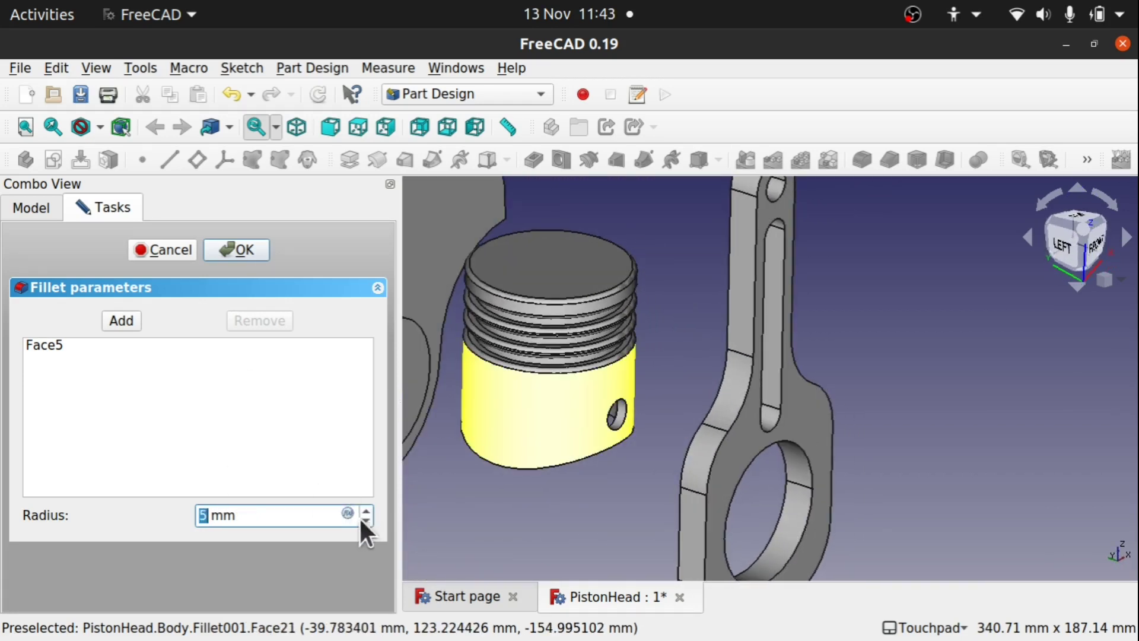
pyautogui.click(367, 519)
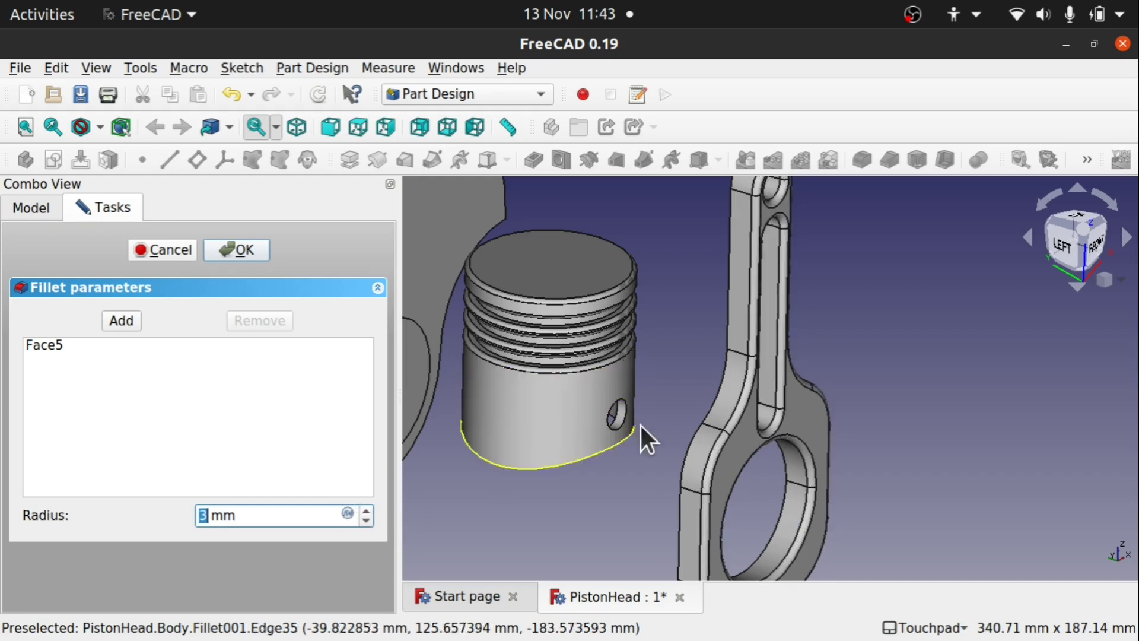
pyautogui.moveTo(640, 426); pyautogui.dragTo(633, 346)
pyautogui.keyDown('alt'); pyautogui.moveTo(683, 352); pyautogui.dragTo(404, 487); pyautogui.keyUp('alt')
pyautogui.click(367, 521)
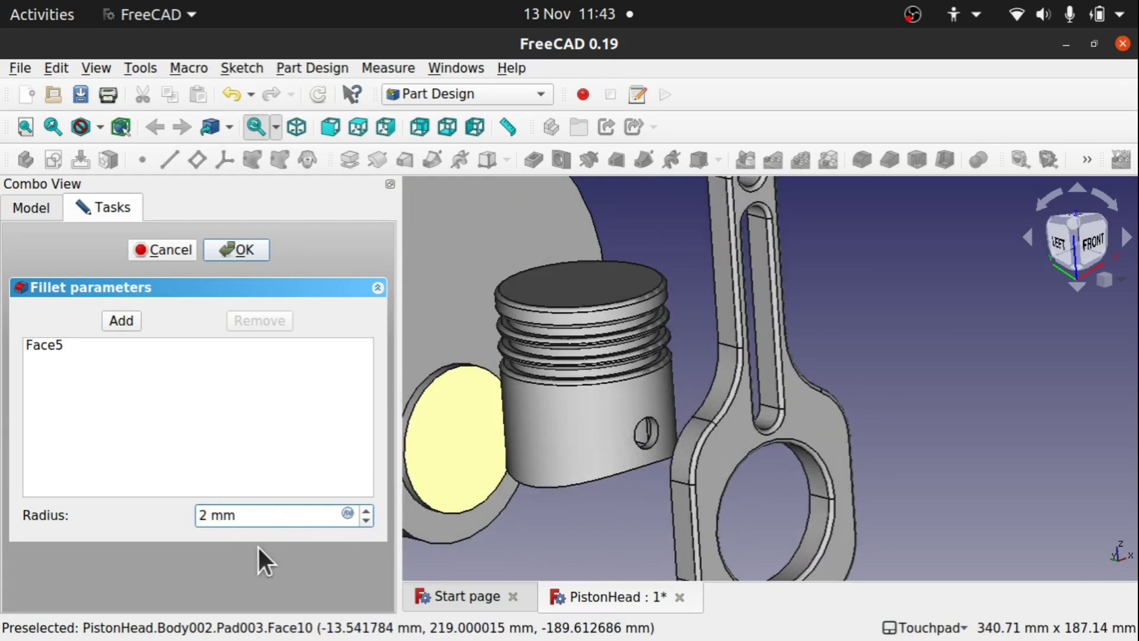
# Step: Set the connecting rod's fillet radius to 2.5 mm and accept the fillet
pyautogui.write('.3')
pyautogui.press('BackSpace')
pyautogui.write('4')
pyautogui.press('BackSpace')
pyautogui.write('5')
pyautogui.click(240, 248)
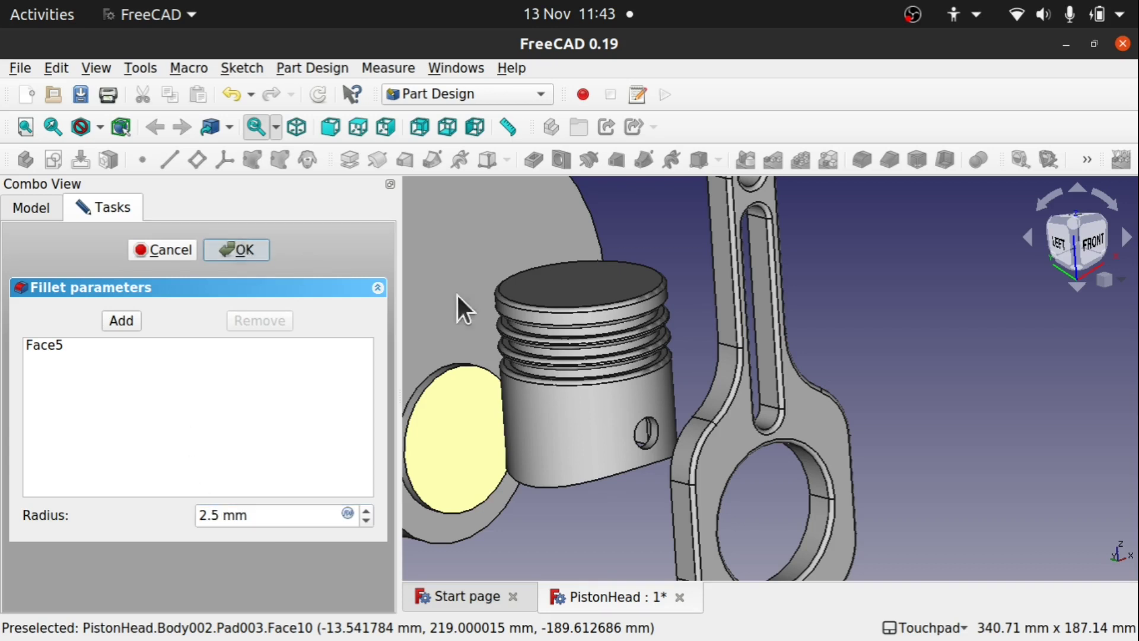
# Step: Make CrankShaftBody the active body and clear the selection
pyautogui.moveTo(835, 468); pyautogui.dragTo(475, 404, button='middle')
pyautogui.moveTo(581, 383); pyautogui.dragTo(860, 397, button='middle')
pyautogui.click(749, 383)
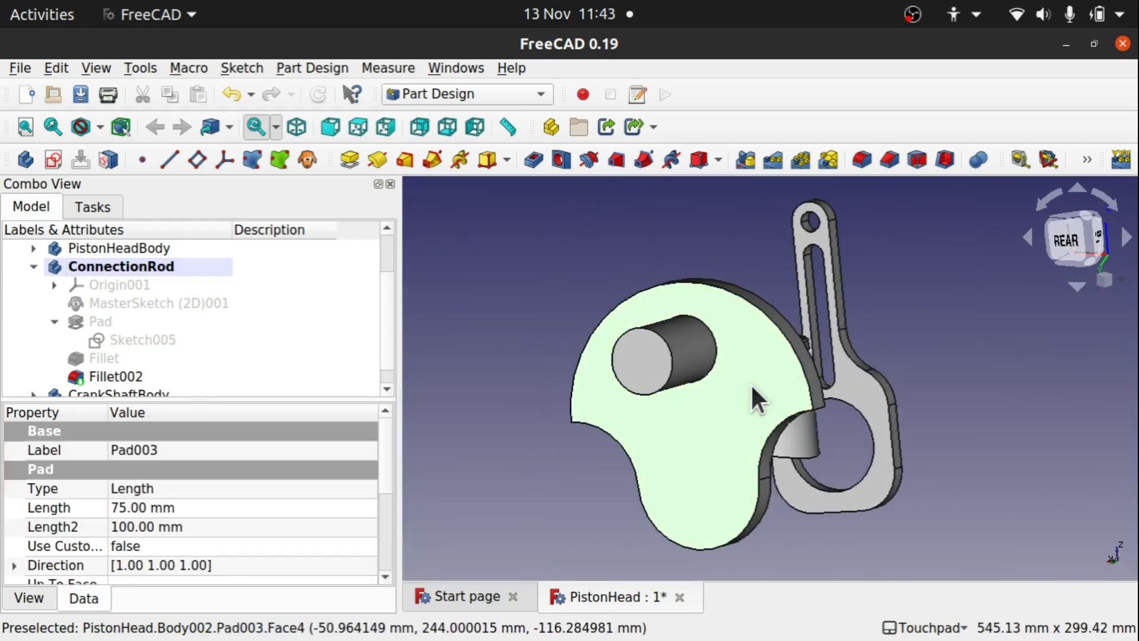
pyautogui.scroll(-1, 387, 355)
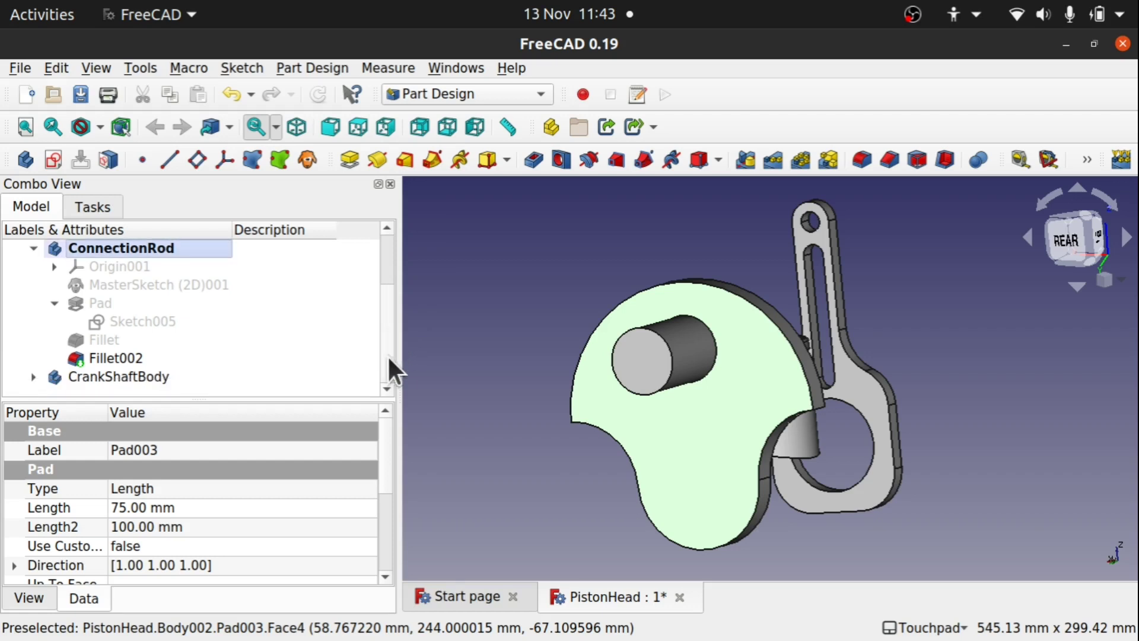
pyautogui.click(166, 374)
pyautogui.rightClick(165, 374)
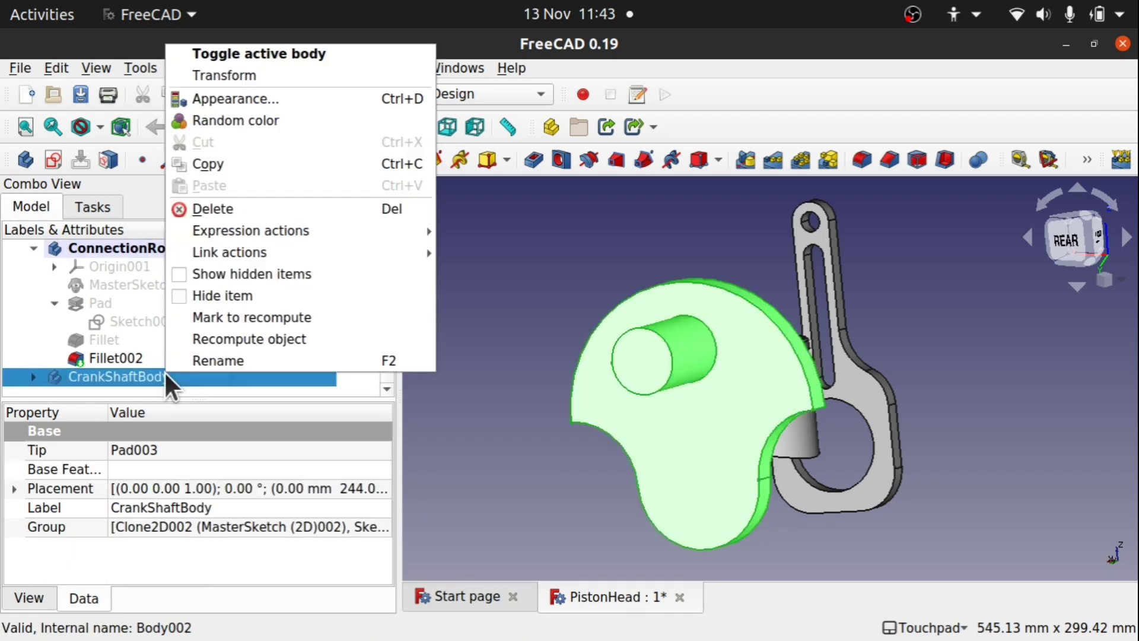
pyautogui.click(297, 54)
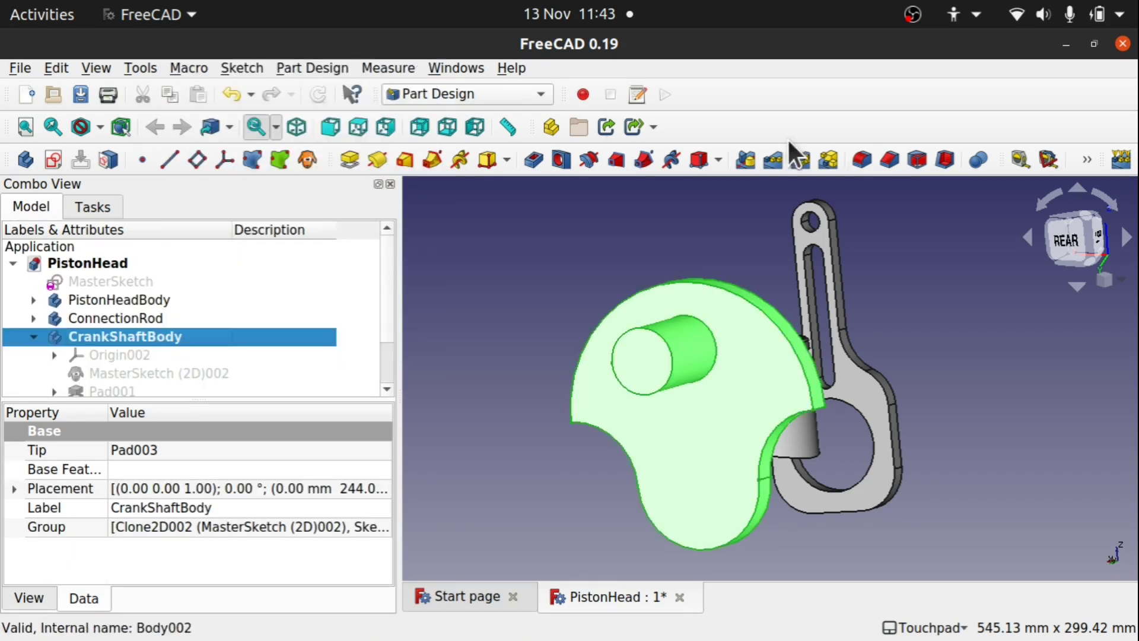
pyautogui.click(777, 248)
# Step: Fillet the crank web's face around the shaft, comparing radii of 5 mm and 8 mm before accepting it at 6 mm
pyautogui.click(733, 369)
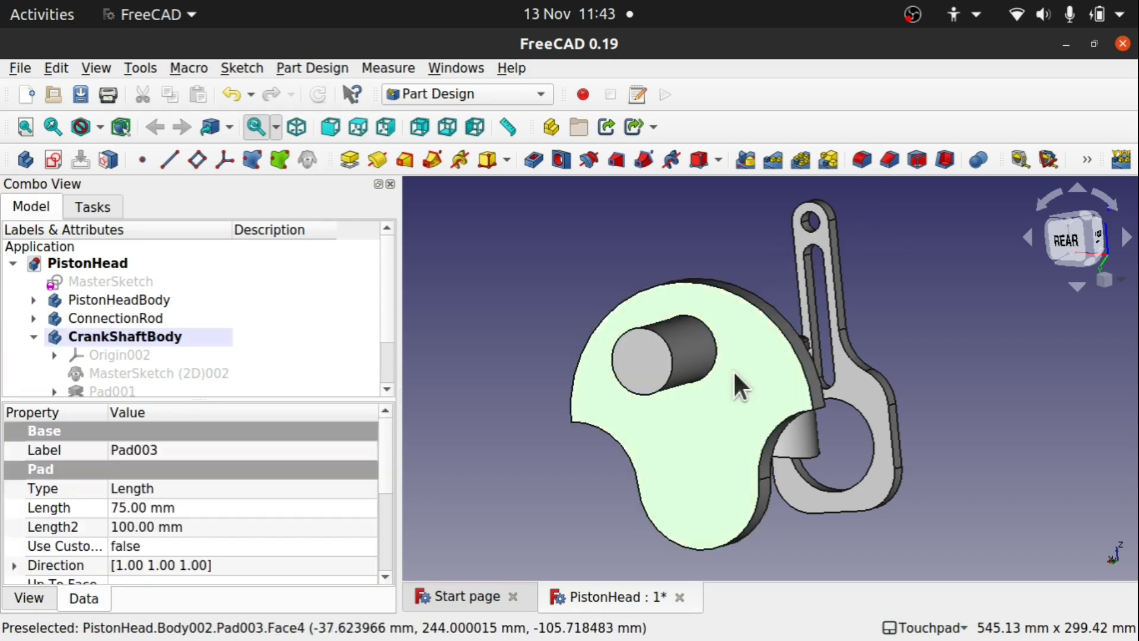
pyautogui.click(863, 156)
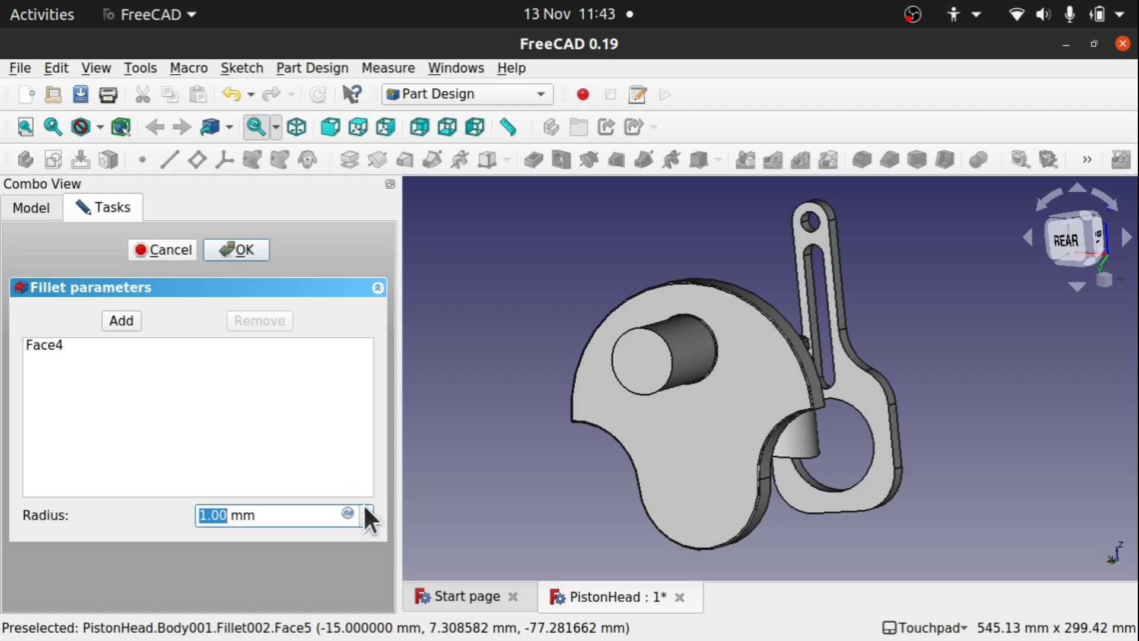
pyautogui.write('6')
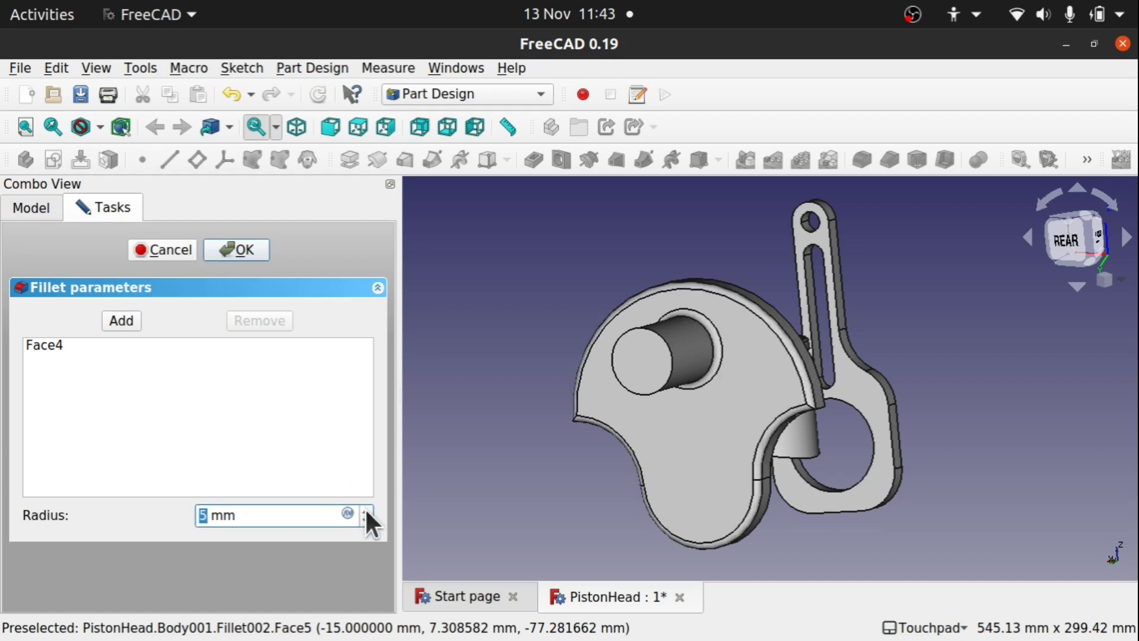
pyautogui.click(365, 509)
pyautogui.click(365, 509)
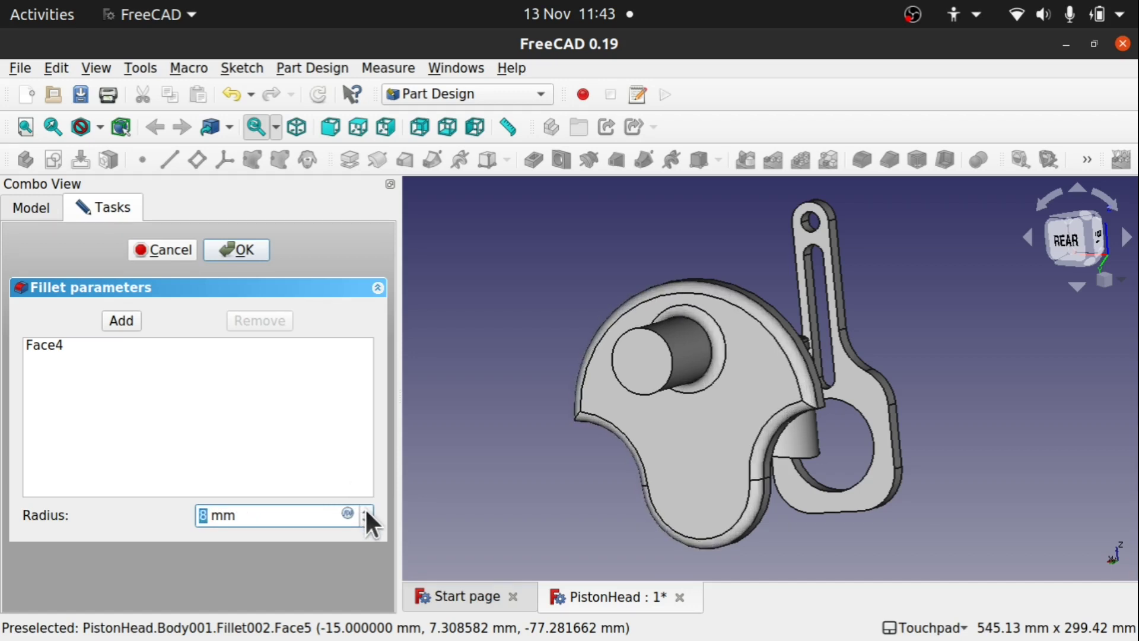
pyautogui.moveTo(892, 363); pyautogui.dragTo(578, 431, button='middle')
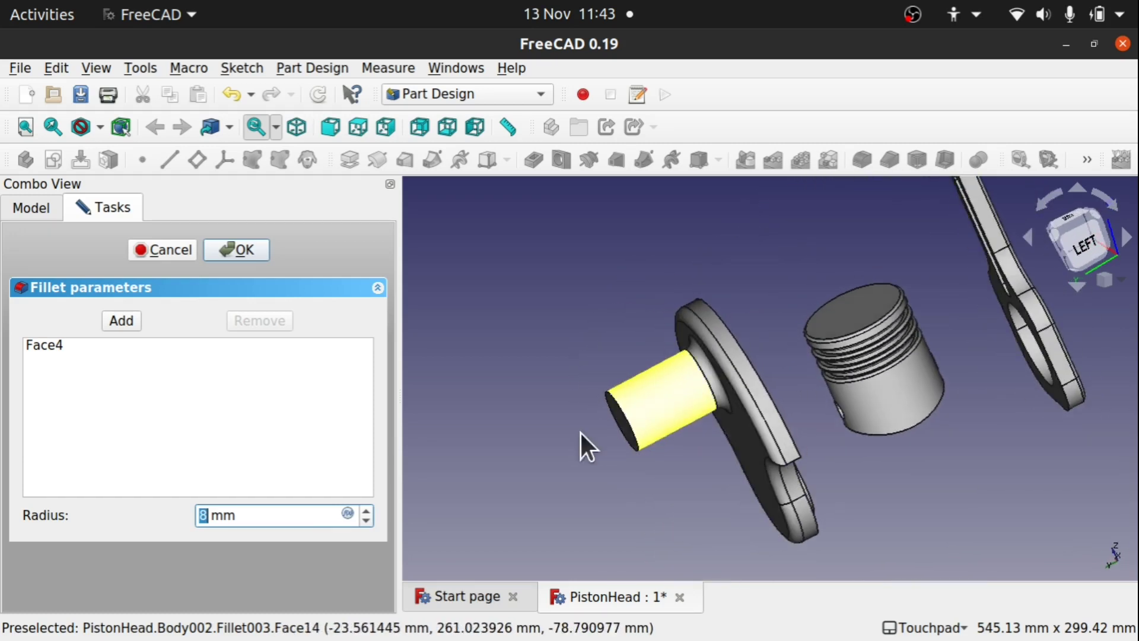
pyautogui.click(366, 519)
pyautogui.click(366, 520)
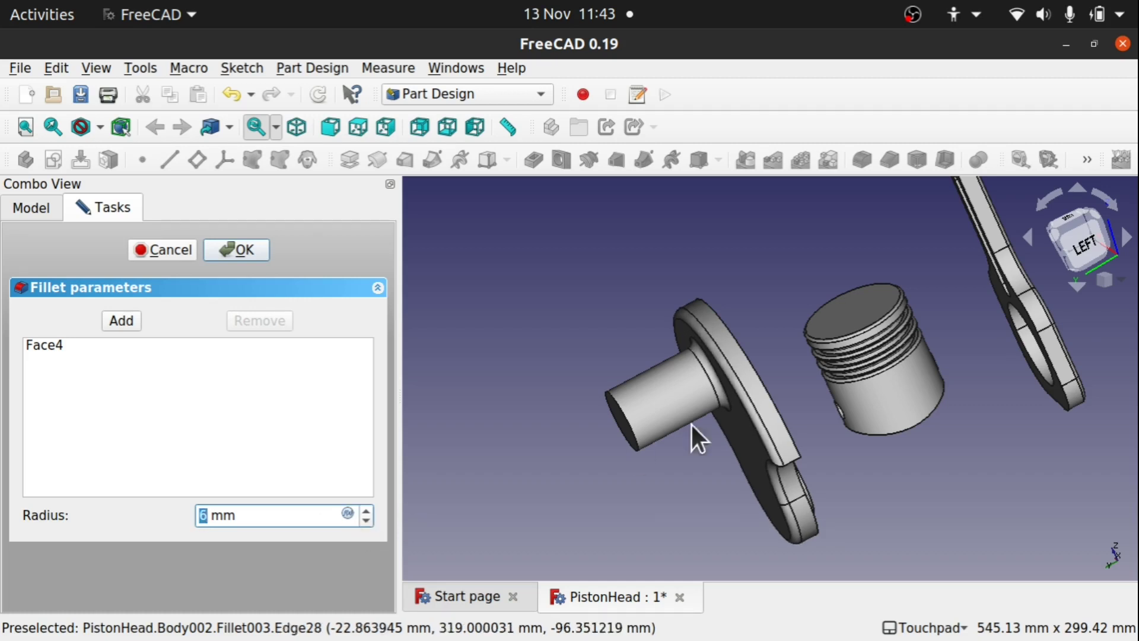
pyautogui.moveTo(692, 425); pyautogui.dragTo(650, 503, button='middle')
pyautogui.click(237, 250)
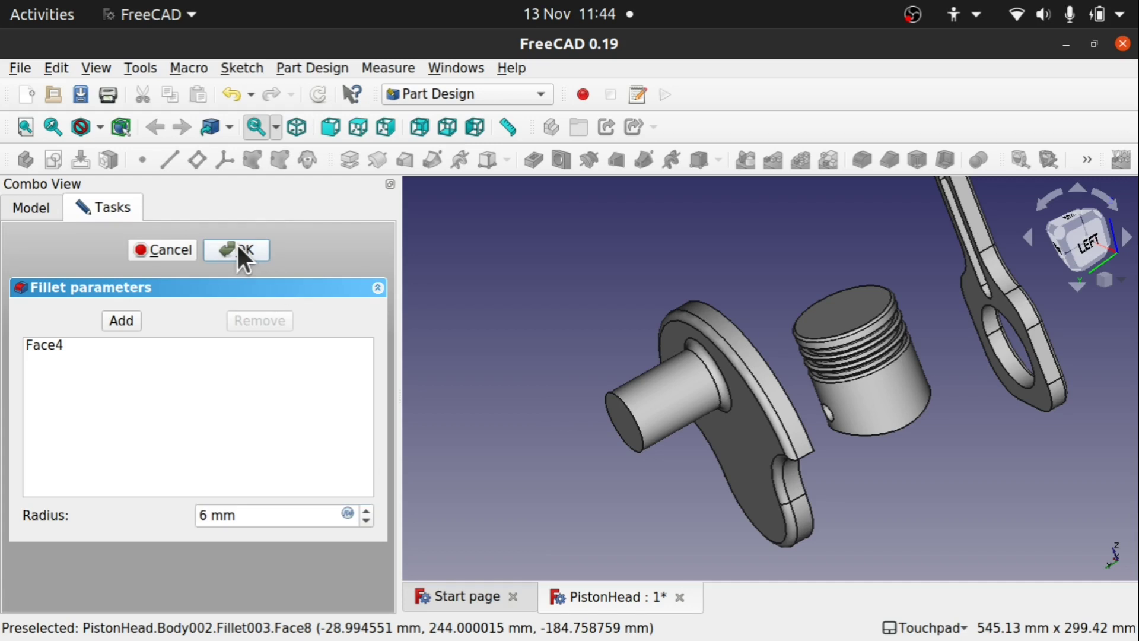
# Step: Examine the filleted edges of the crankshaft, piston head and connecting rod from several sides
pyautogui.moveTo(717, 408); pyautogui.dragTo(807, 365, button='middle')
pyautogui.scroll(5, 806, 364)
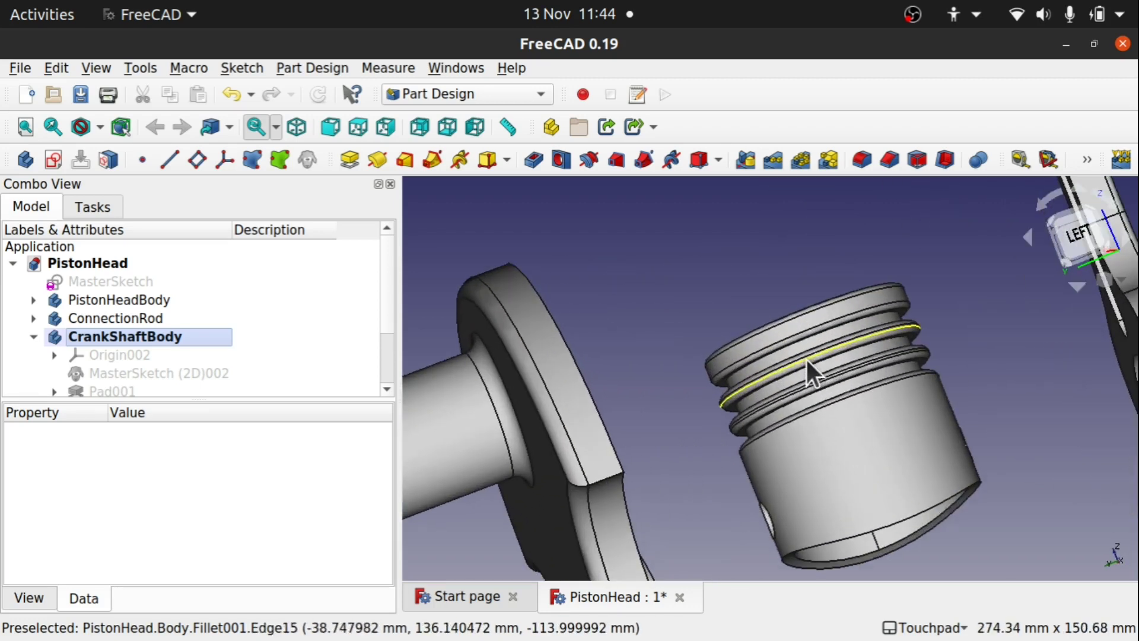
pyautogui.moveTo(837, 436); pyautogui.dragTo(849, 400, button='middle')
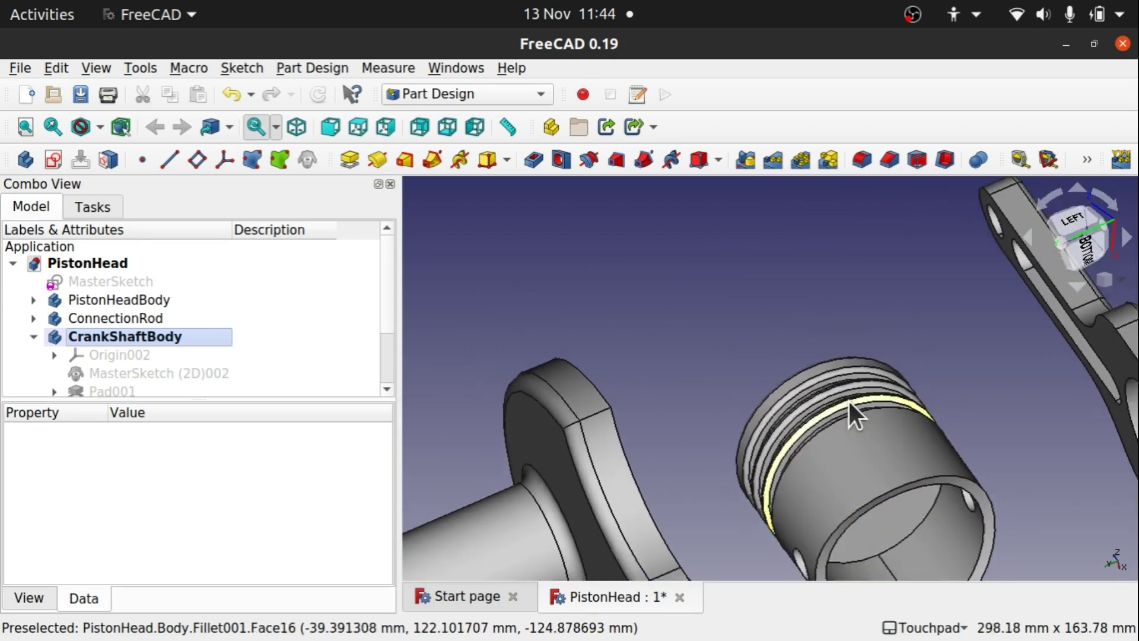
pyautogui.scroll(-5, 848, 401)
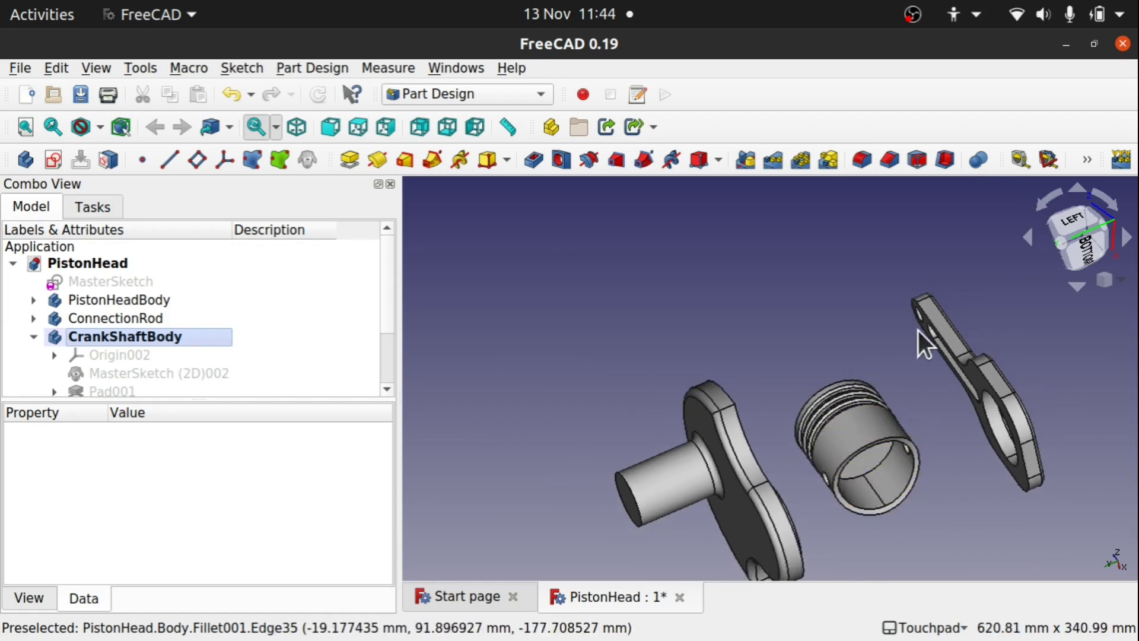
pyautogui.moveTo(852, 391); pyautogui.dragTo(799, 460, button='middle')
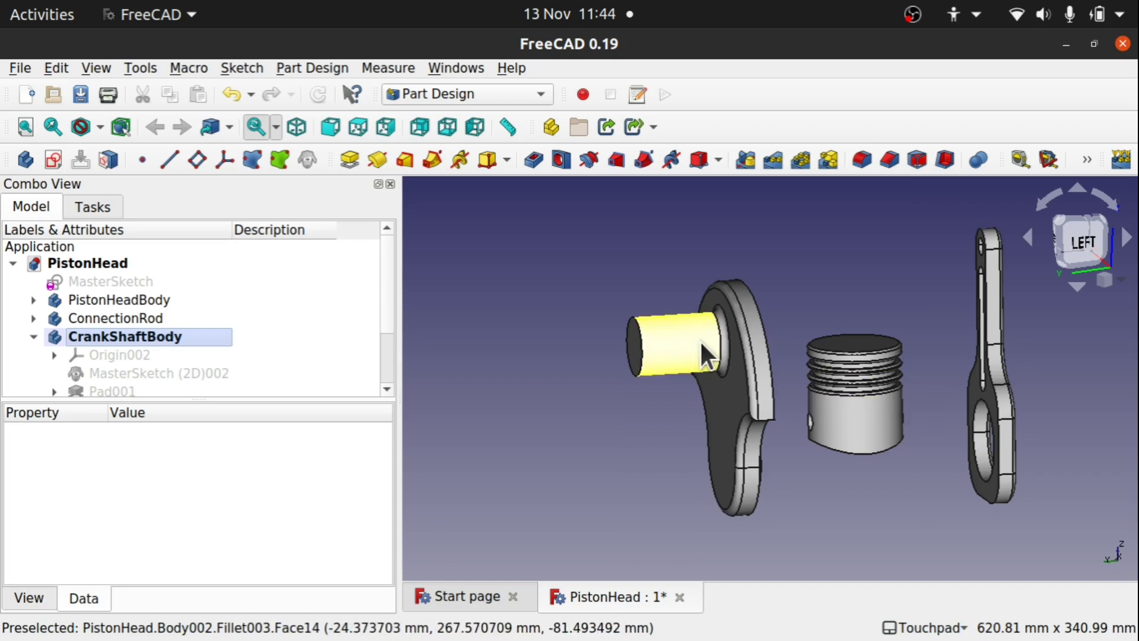
pyautogui.click(682, 340)
pyautogui.moveTo(730, 443); pyautogui.dragTo(764, 332, button='middle')
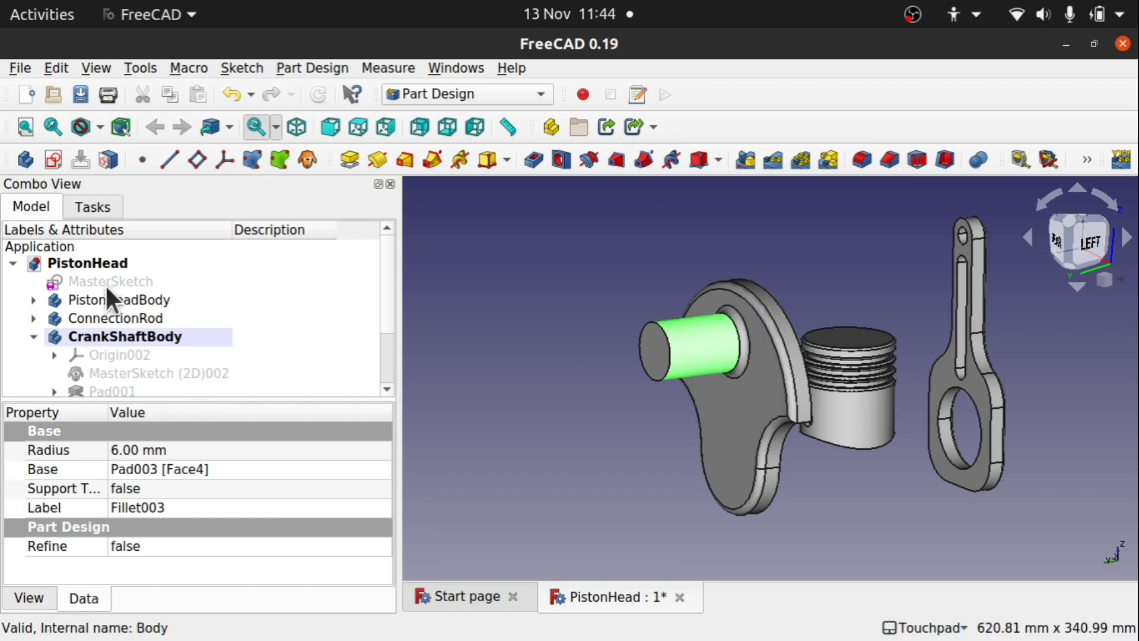
# Step: Open Transform for CrankShaftBody to look at its move and rotate handles, close it, and clear the selection
pyautogui.click(116, 335)
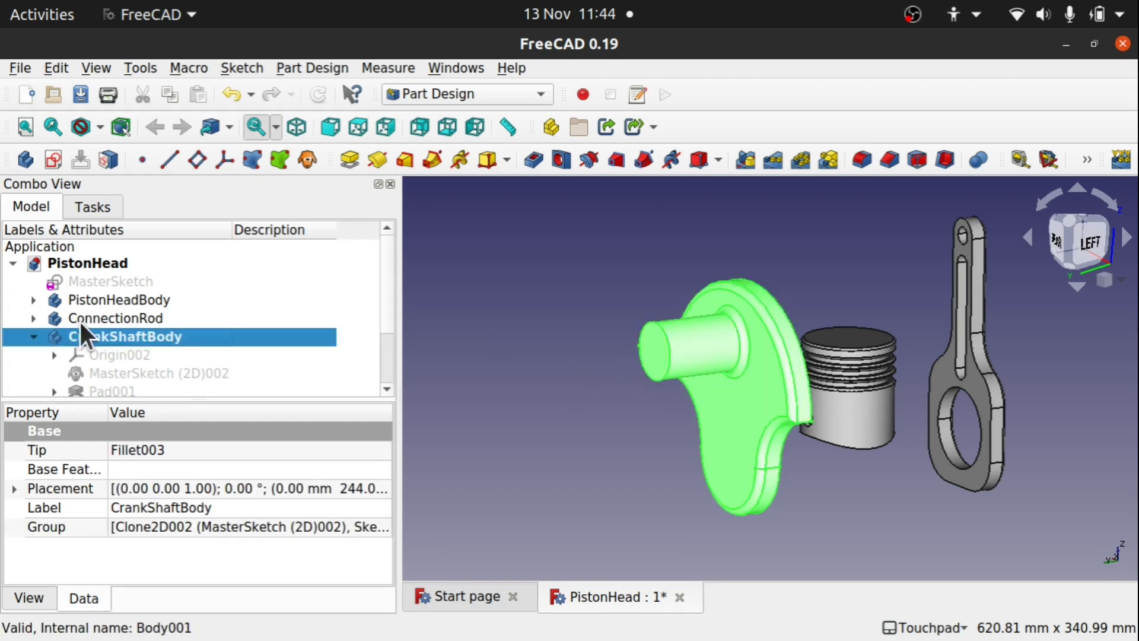
pyautogui.rightClick(109, 334)
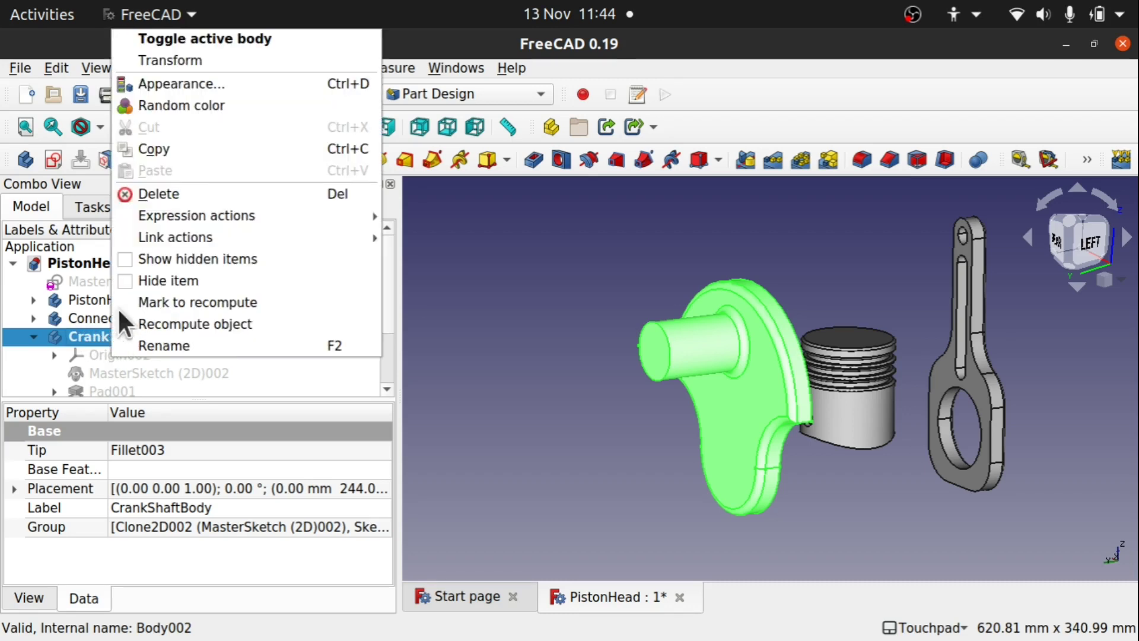
pyautogui.click(242, 59)
pyautogui.moveTo(672, 166); pyautogui.dragTo(745, 226, button='middle')
pyautogui.moveTo(732, 217)
pyautogui.mouseDown()
pyautogui.moveTo(788, 261)
pyautogui.moveTo(739, 208)
pyautogui.moveTo(706, 202)
pyautogui.moveTo(731, 236)
pyautogui.mouseUp()
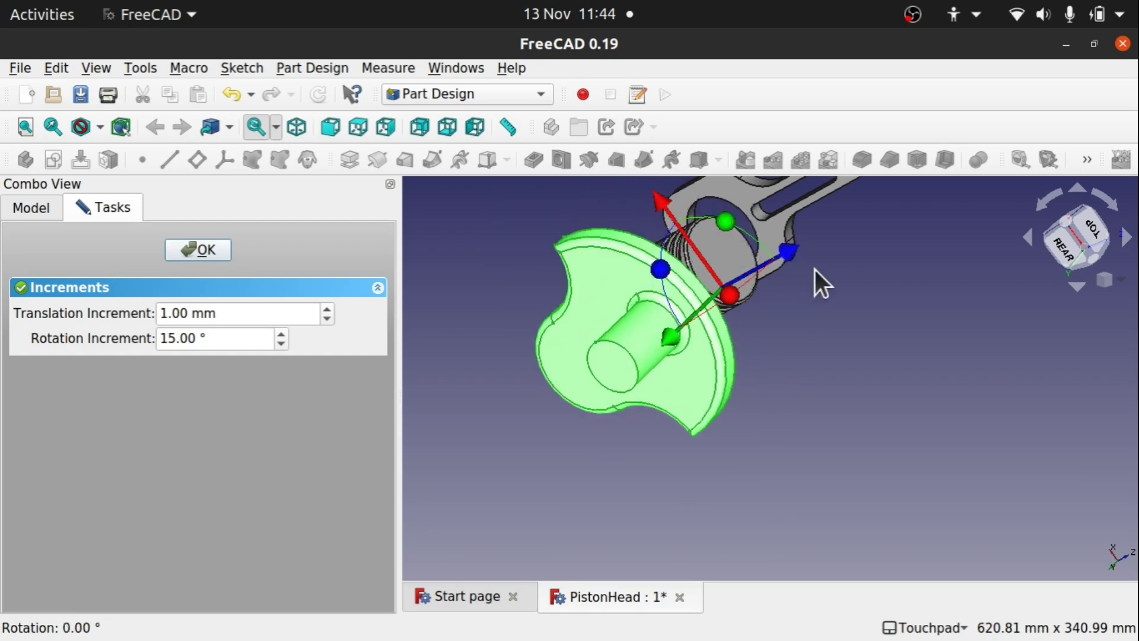
pyautogui.moveTo(814, 269); pyautogui.dragTo(578, 400, button='middle')
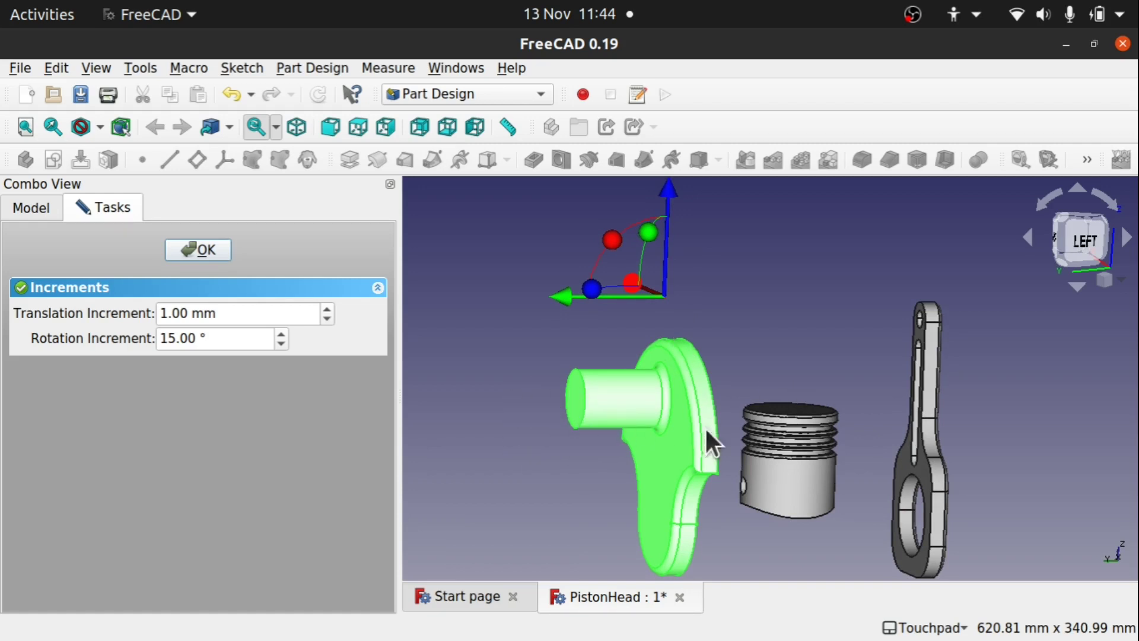
pyautogui.click(190, 249)
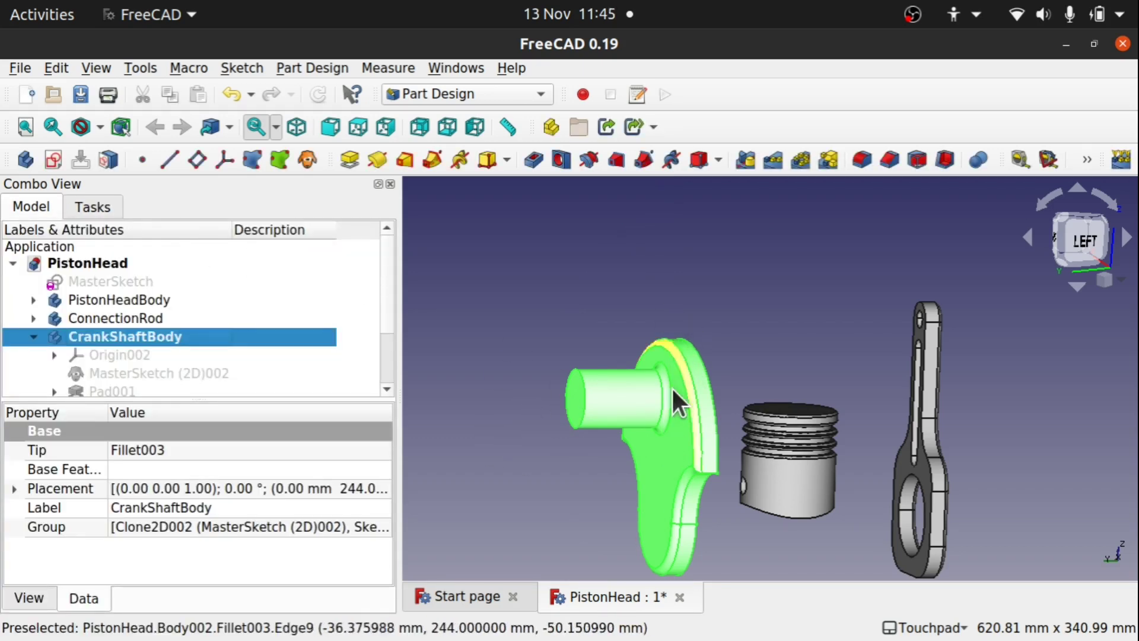
pyautogui.click(743, 329)
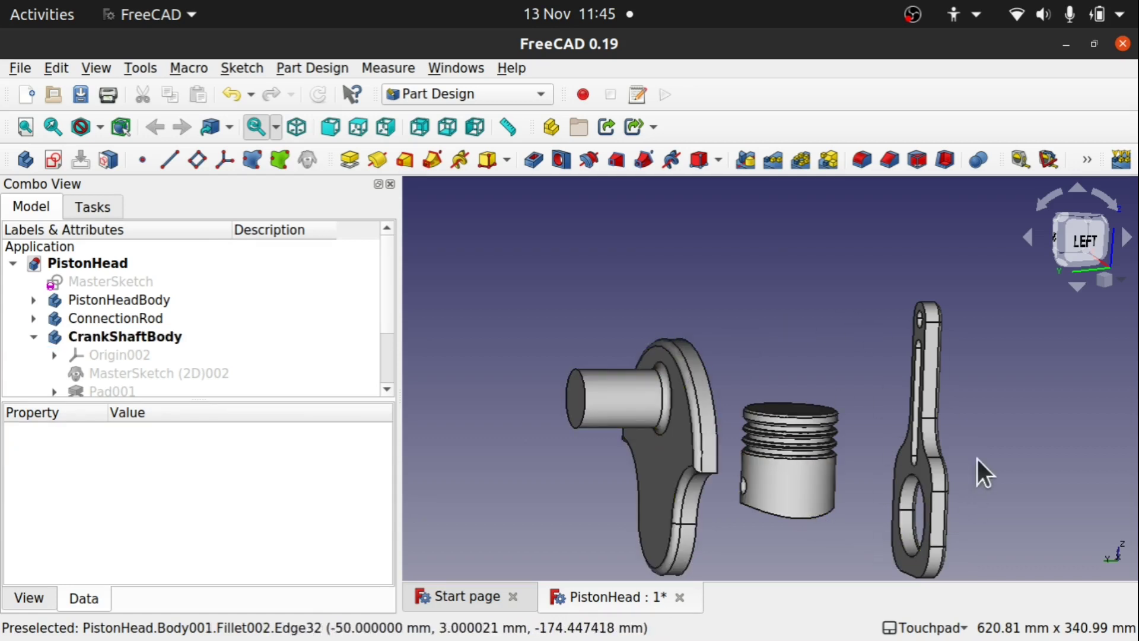
# Step: Check the three finished bodies side by side and save the PistonHead document
pyautogui.moveTo(976, 456); pyautogui.dragTo(822, 425, button='middle')
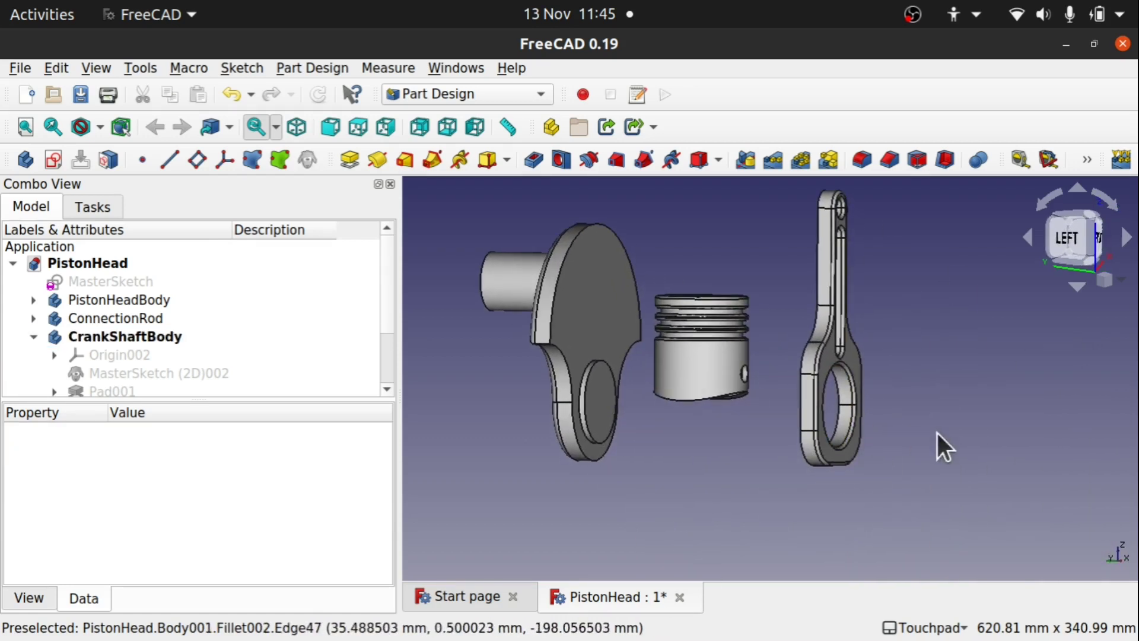
pyautogui.moveTo(937, 434); pyautogui.dragTo(777, 425, button='middle')
pyautogui.scroll(2, 706, 417)
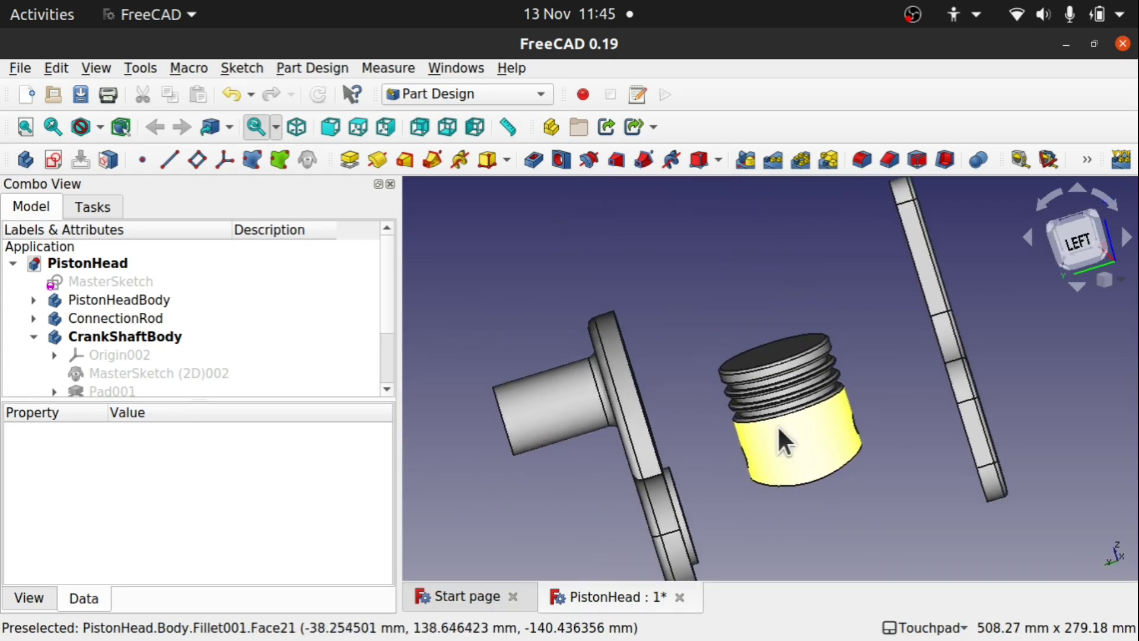
pyautogui.scroll(-2, 777, 425)
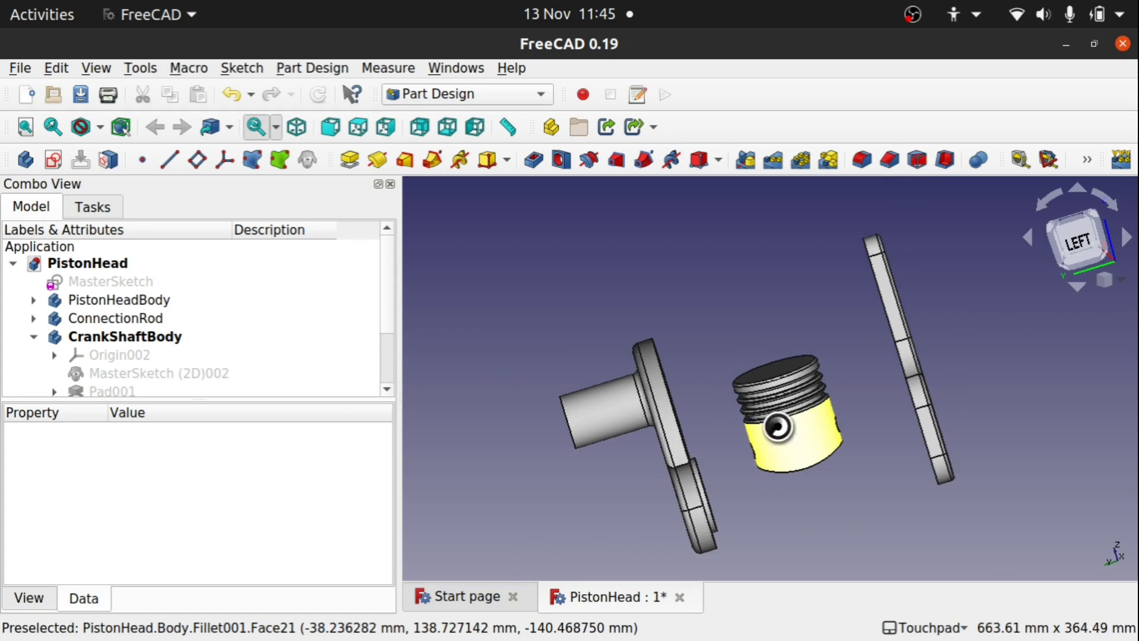
pyautogui.hotkey('ctrl', 's')
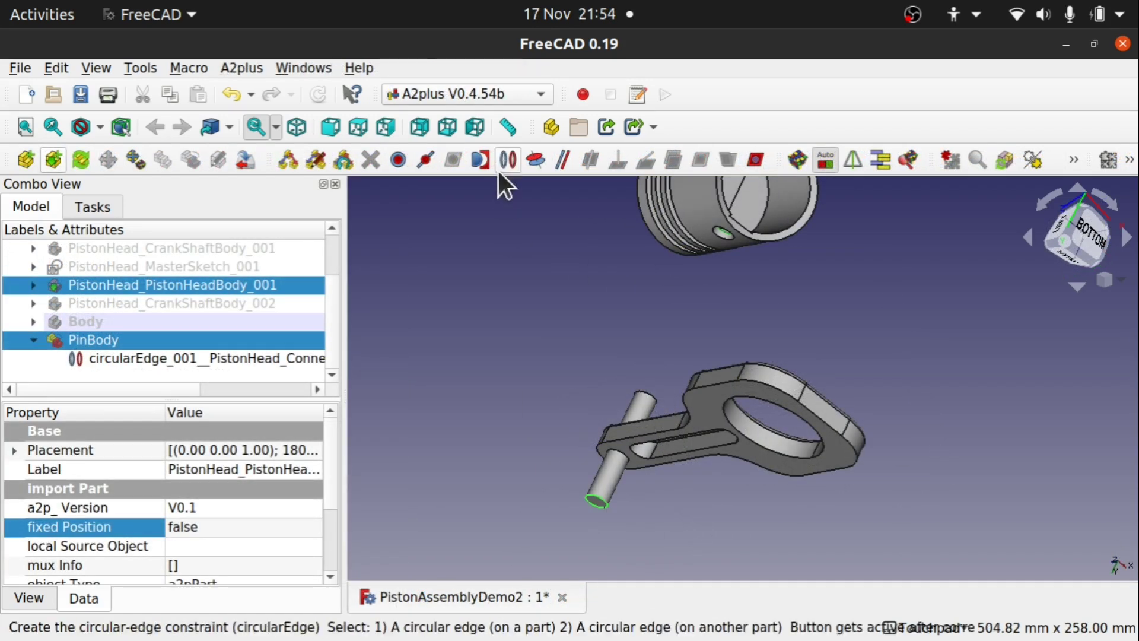
# Step: Add a circularEdge constraint between the PinBody's end edge and the piston head's pin-hole edge, and increase its offset
pyautogui.keyDown('alt'); pyautogui.moveTo(642, 175); pyautogui.dragTo(618, 380); pyautogui.keyUp('alt')
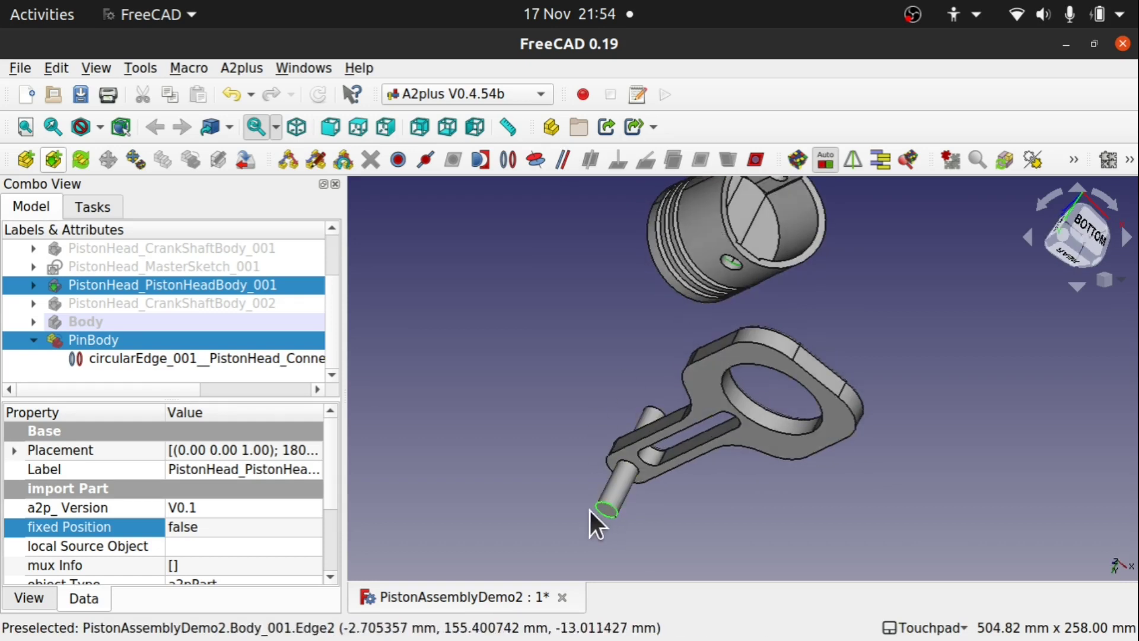
pyautogui.click(507, 160)
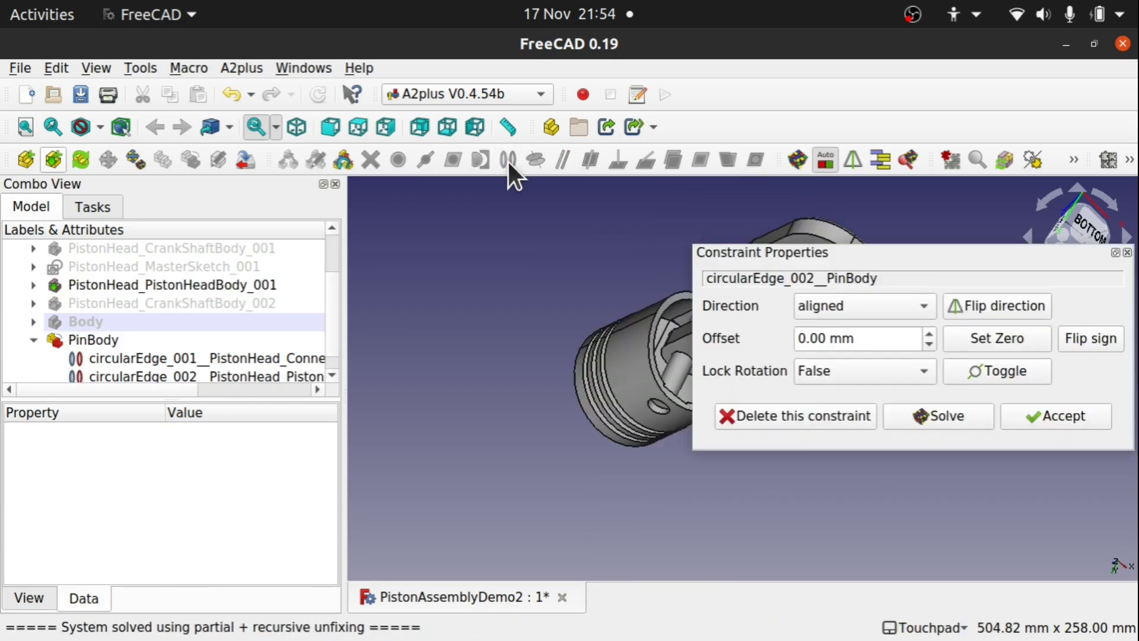
pyautogui.moveTo(882, 272); pyautogui.dragTo(629, 445)
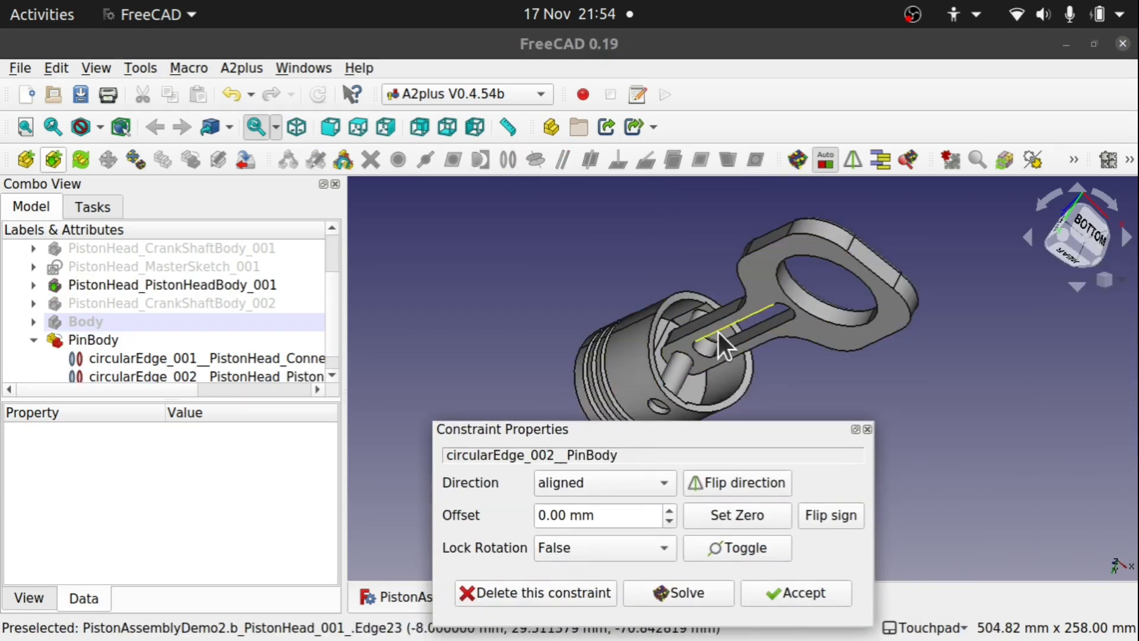
pyautogui.keyDown('alt'); pyautogui.moveTo(718, 332); pyautogui.dragTo(753, 338); pyautogui.keyUp('alt')
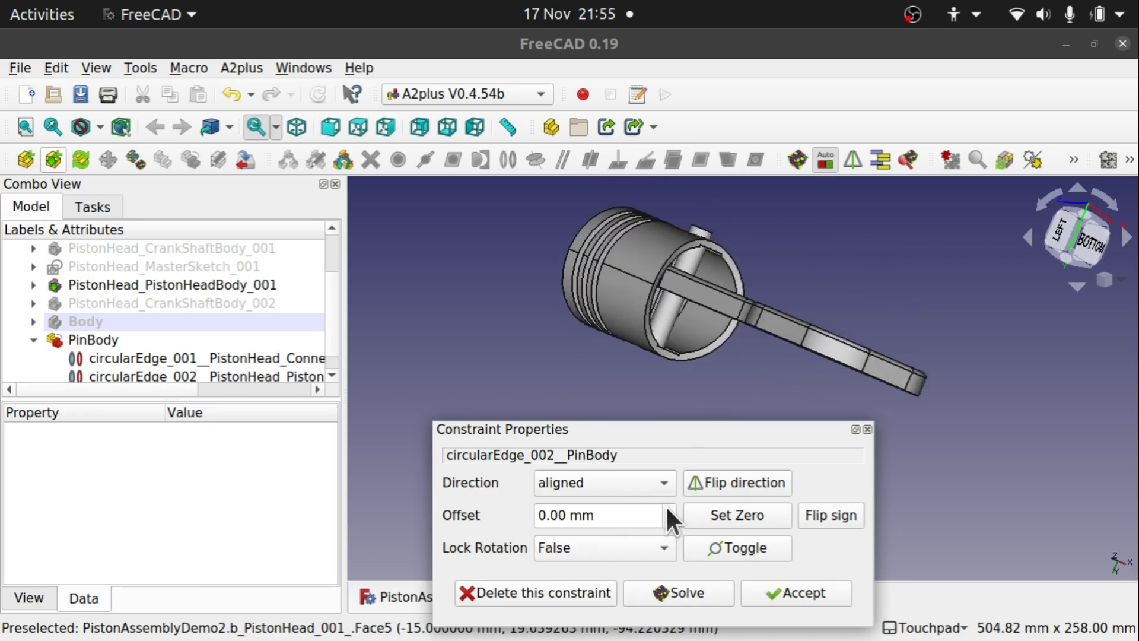
pyautogui.click(668, 509)
pyautogui.click(668, 508)
pyautogui.click(669, 508)
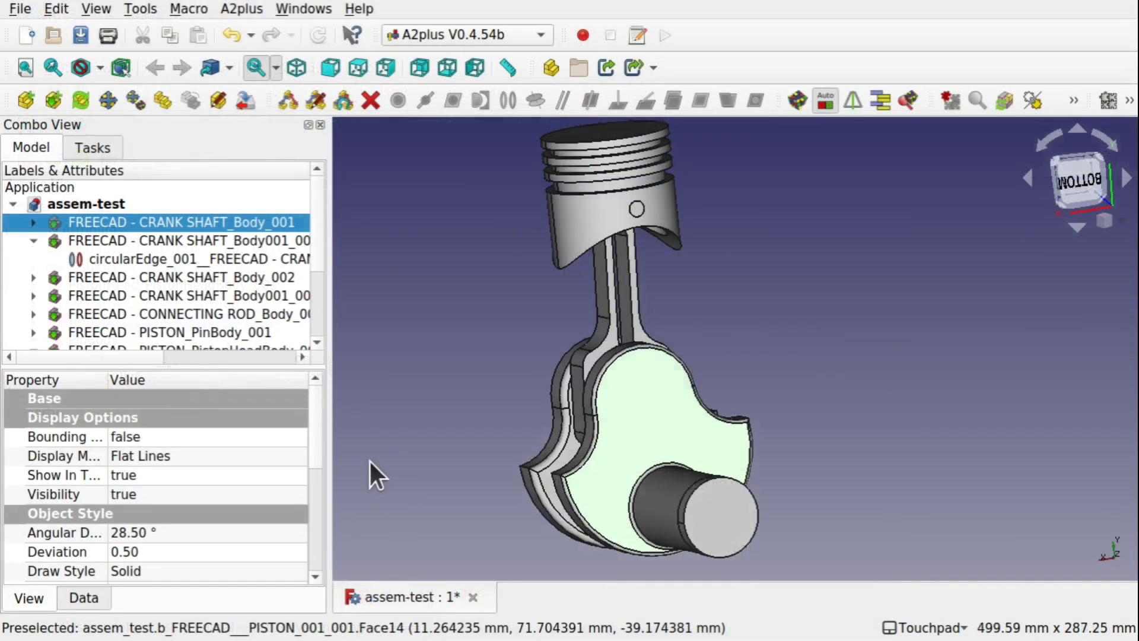